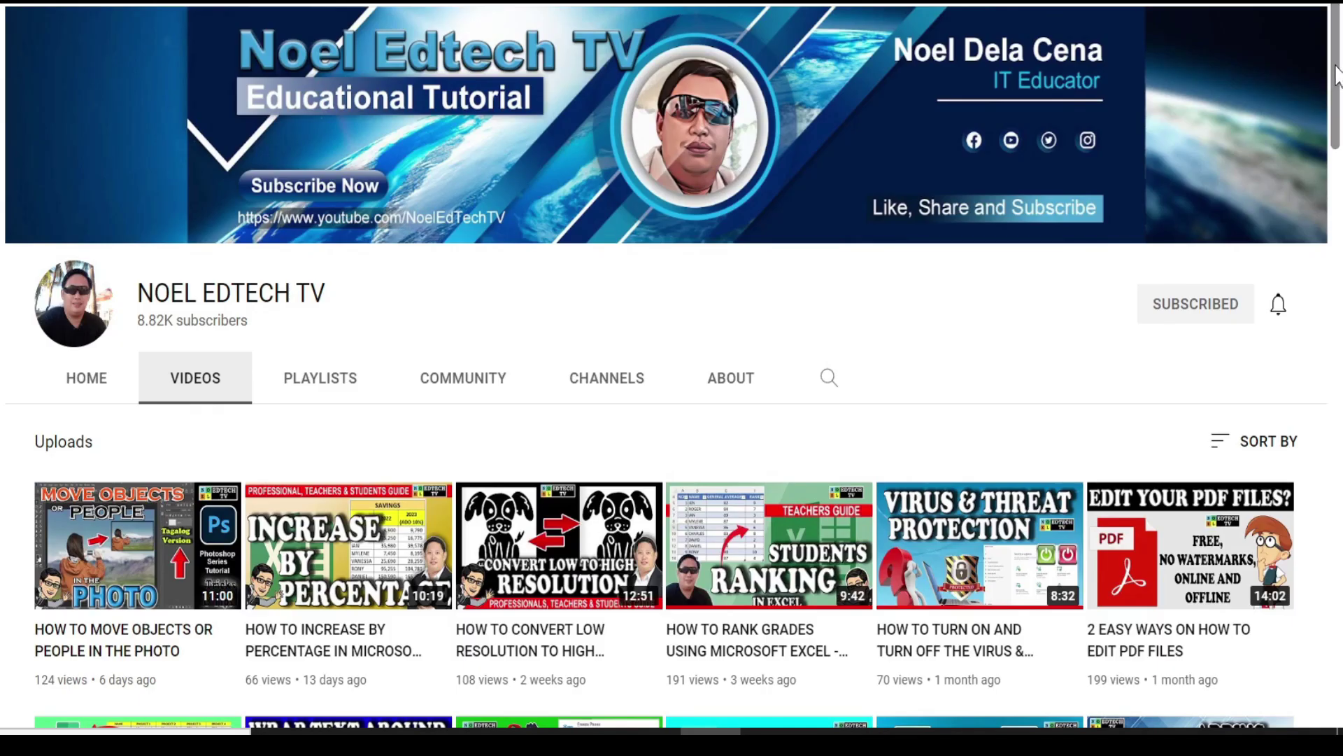
# Step: Insert a Basic Pie SmartArt graphic from the Cycle category onto the blank slide
pyautogui.moveTo(1337, 70); pyautogui.dragTo(1338, 502)
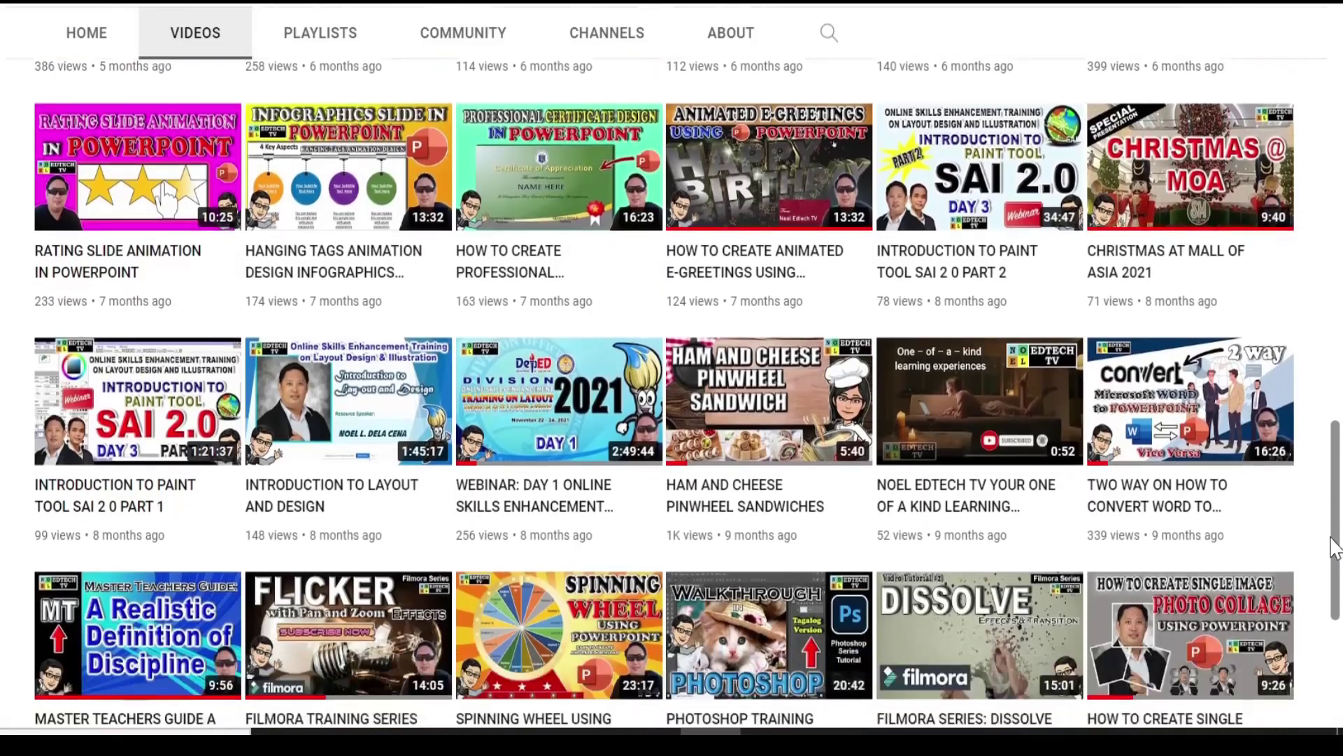
pyautogui.moveTo(1336, 503); pyautogui.dragTo(1338, 549)
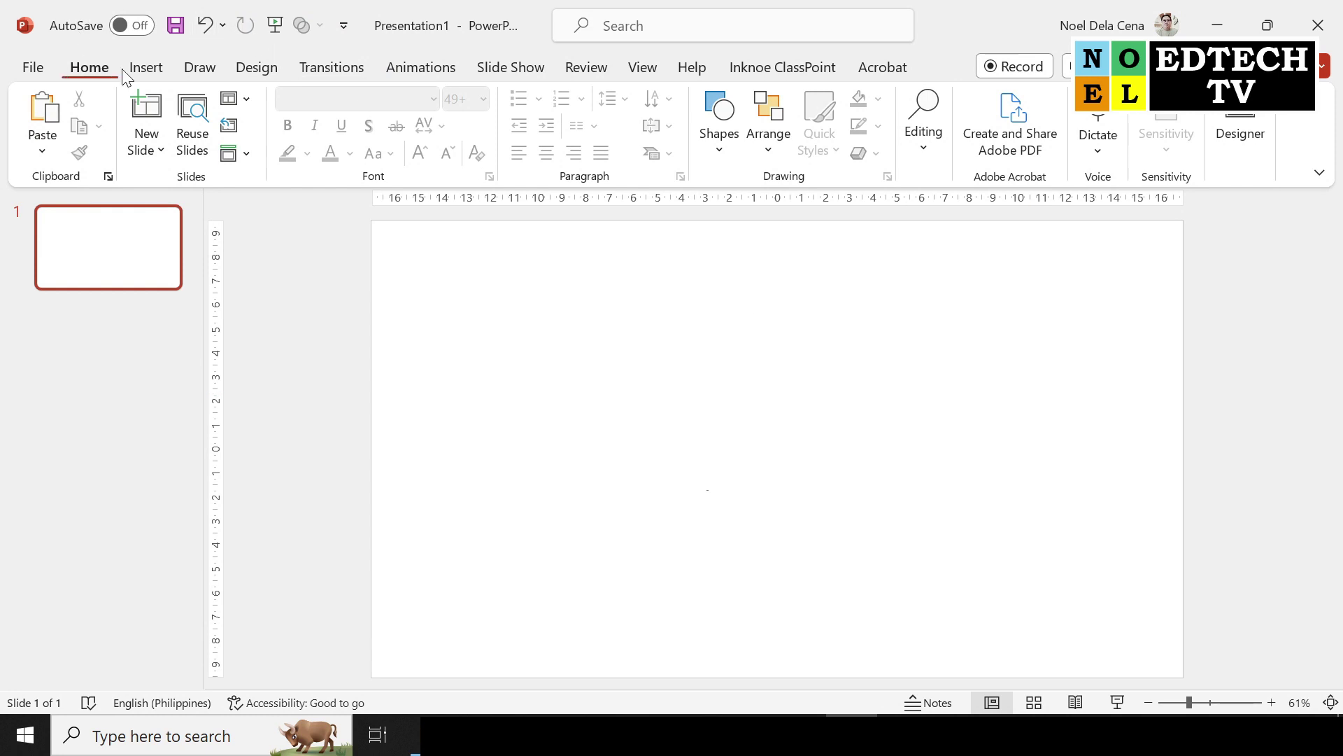
pyautogui.click(153, 69)
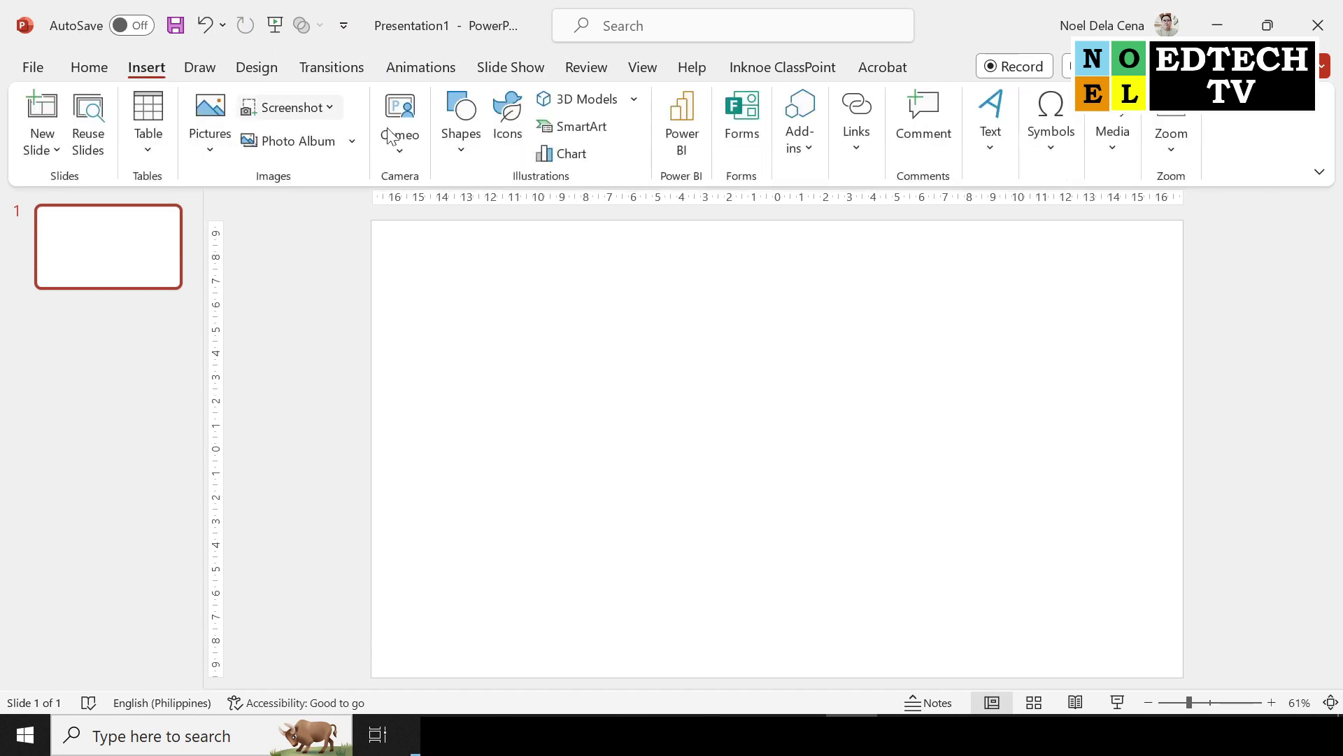
pyautogui.click(591, 133)
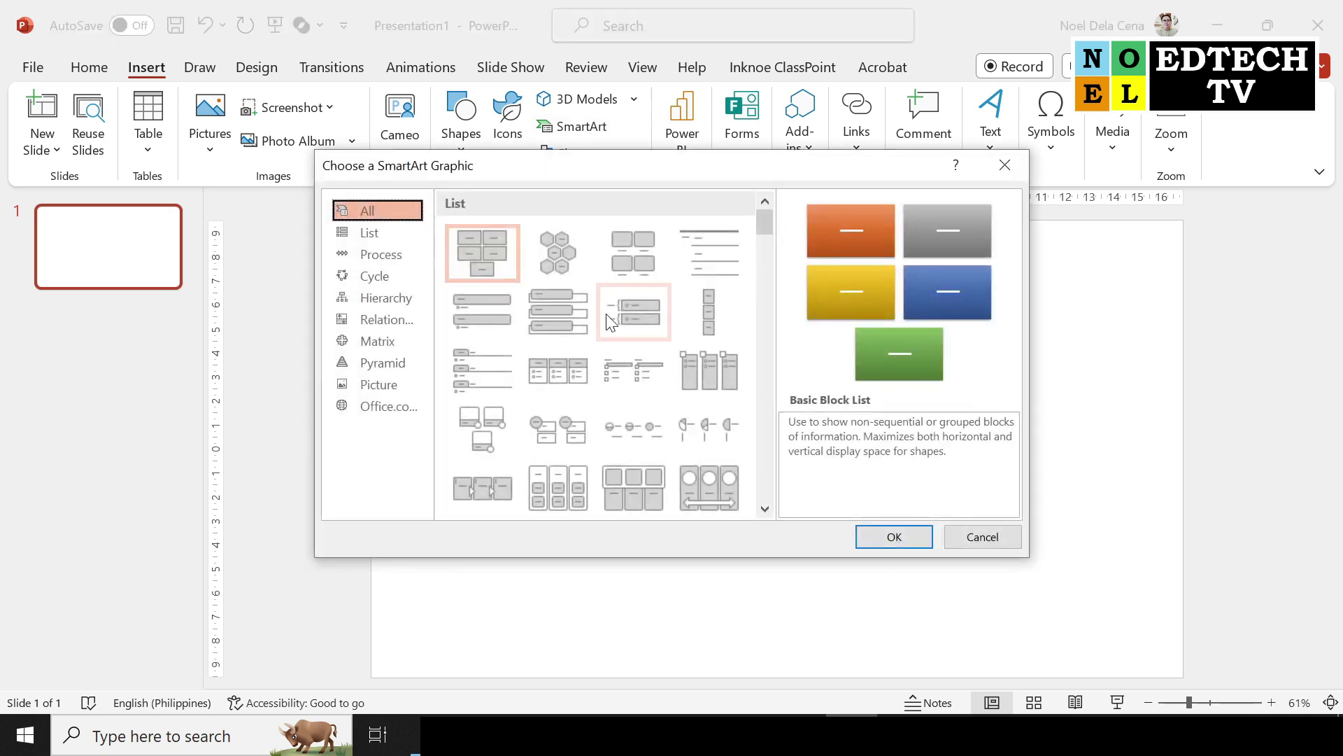
pyautogui.click(381, 270)
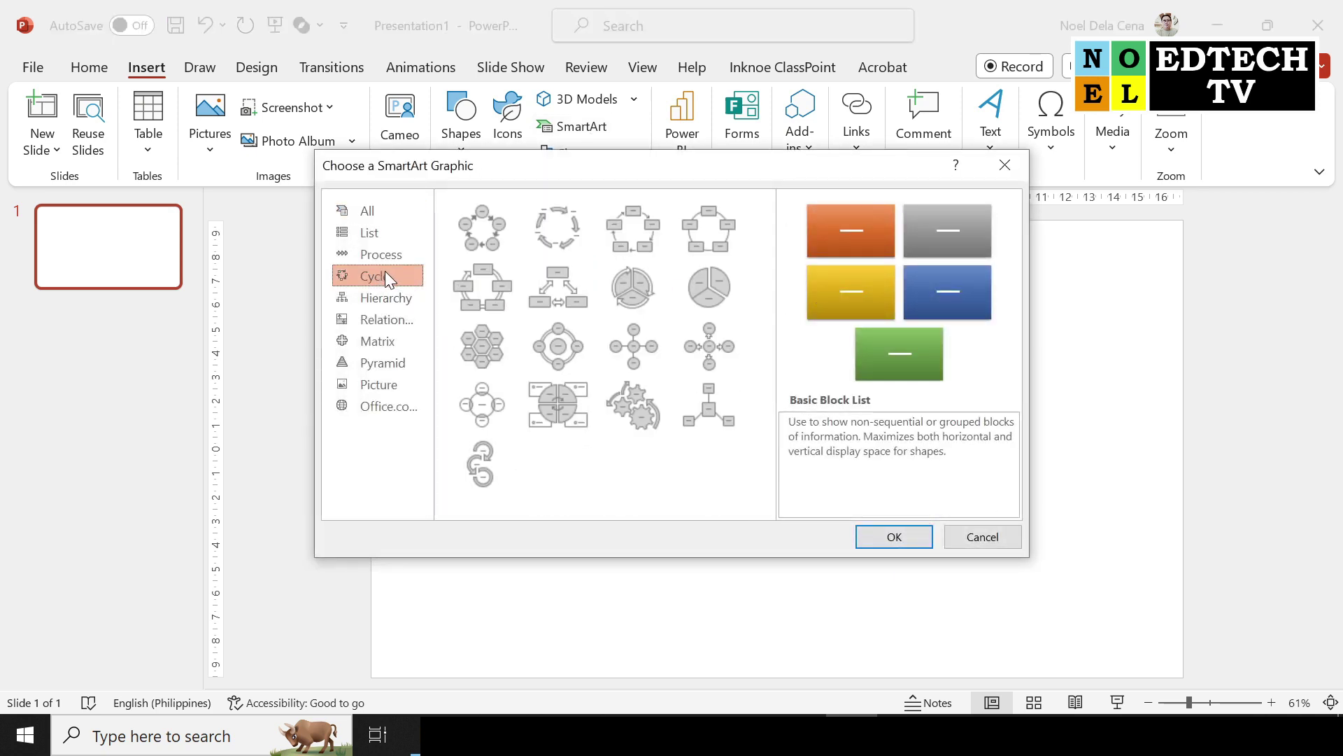
pyautogui.click(705, 284)
pyautogui.click(892, 536)
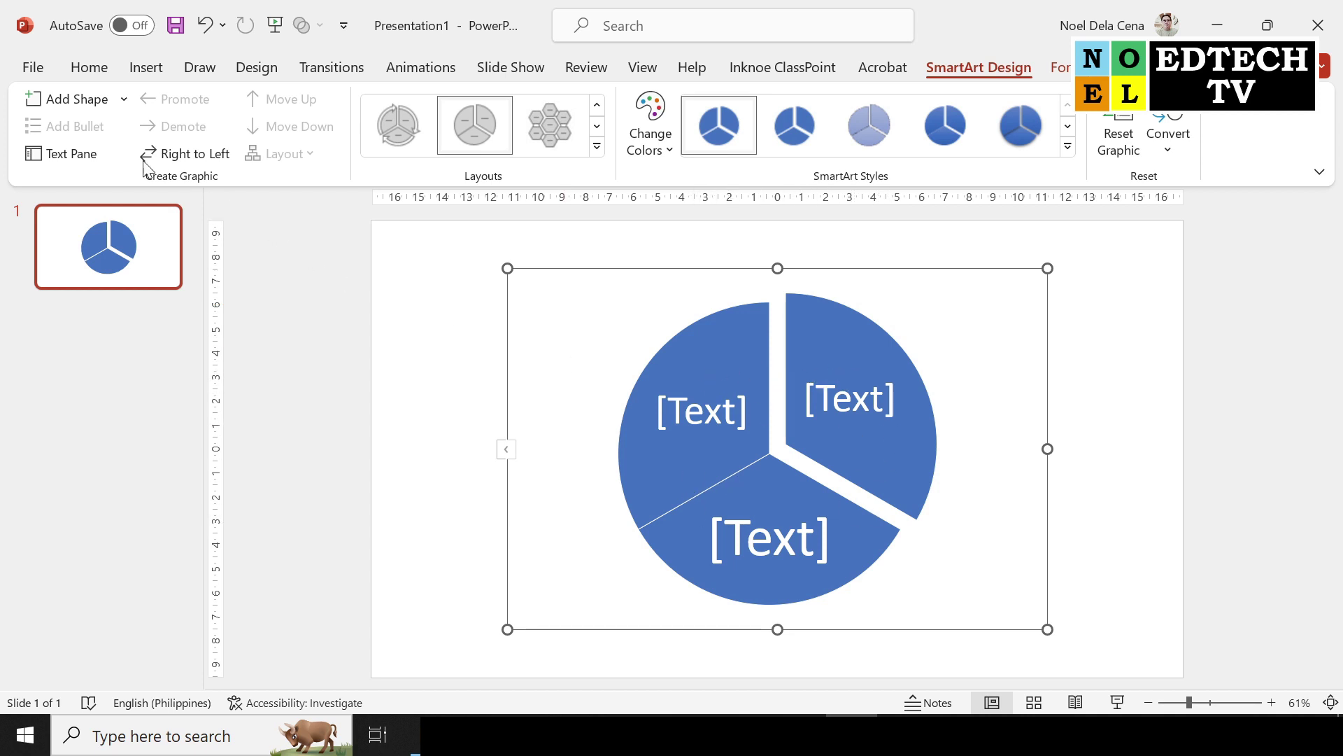
# Step: Add four shapes to the Basic Pie so it has seven slices
pyautogui.click(82, 104)
pyautogui.click(82, 103)
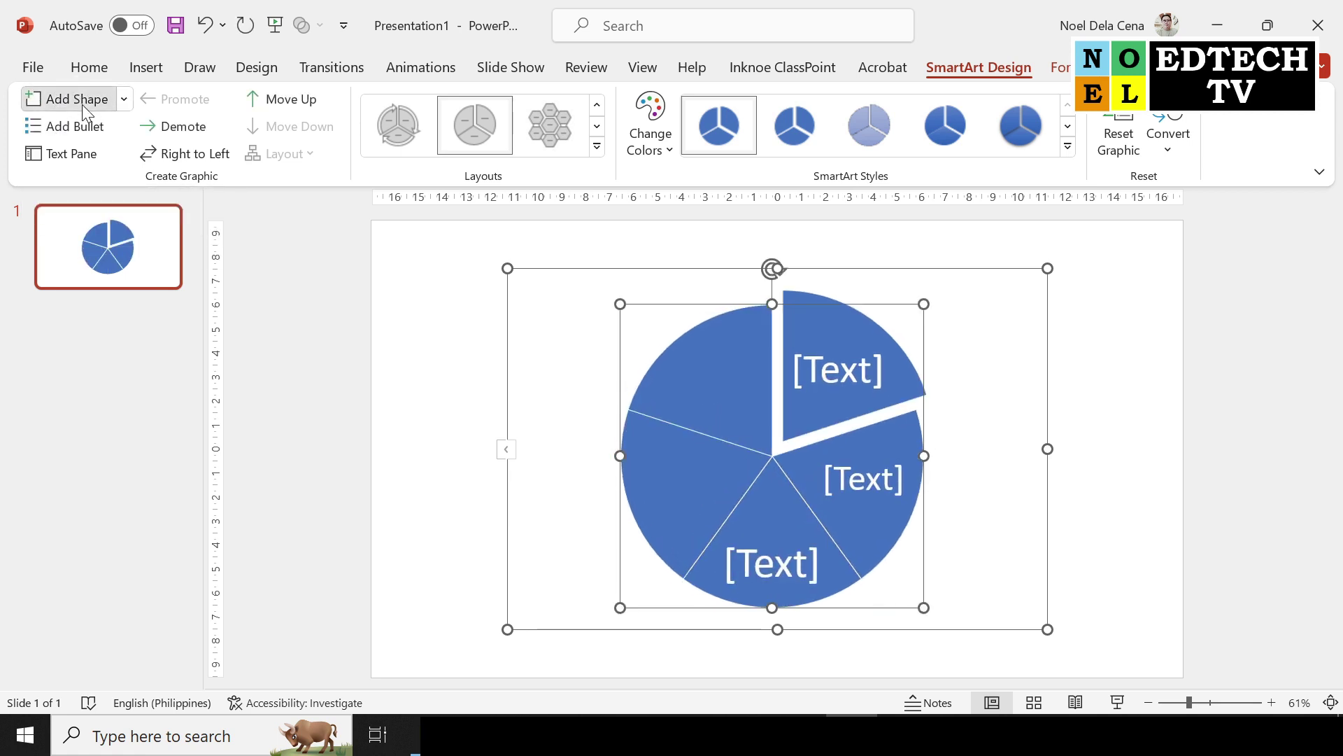
pyautogui.click(82, 104)
pyautogui.click(82, 104)
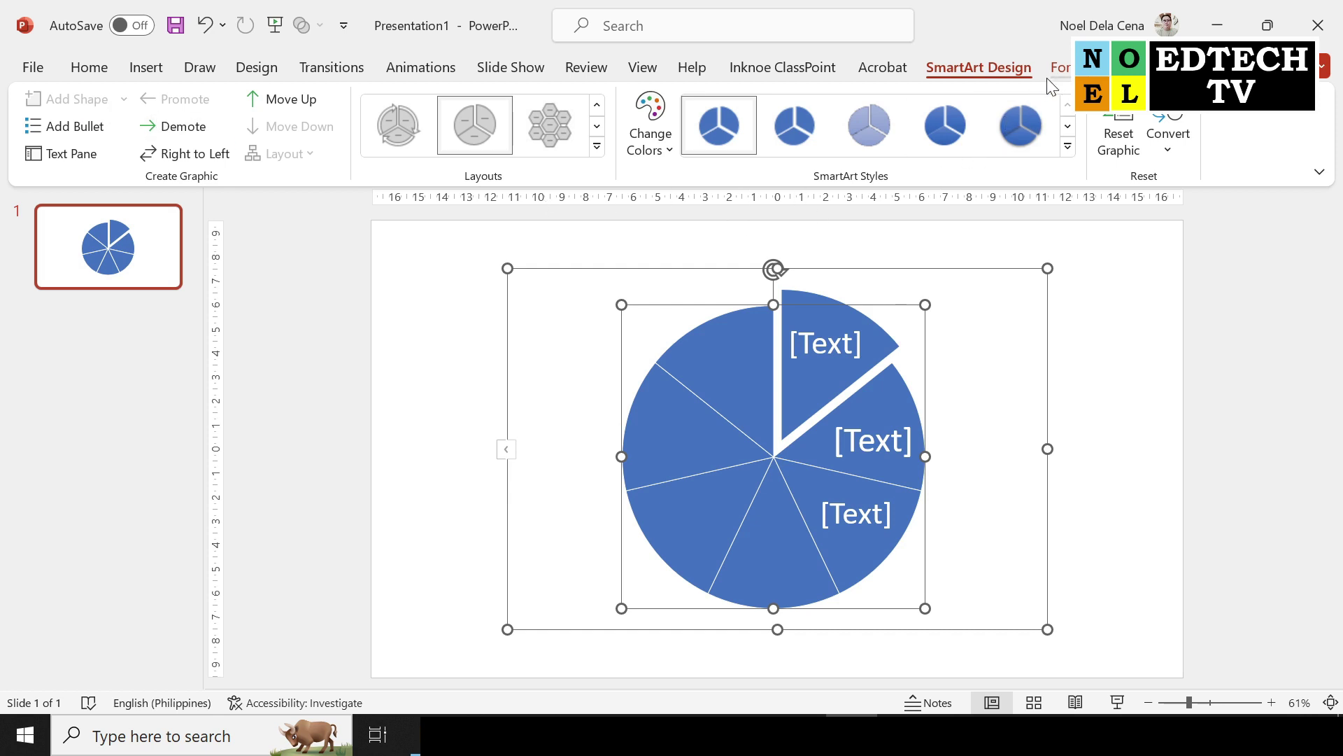
# Step: Ungroup the SmartArt pie twice so it becomes seven separate plain shapes
pyautogui.rightClick(922, 268)
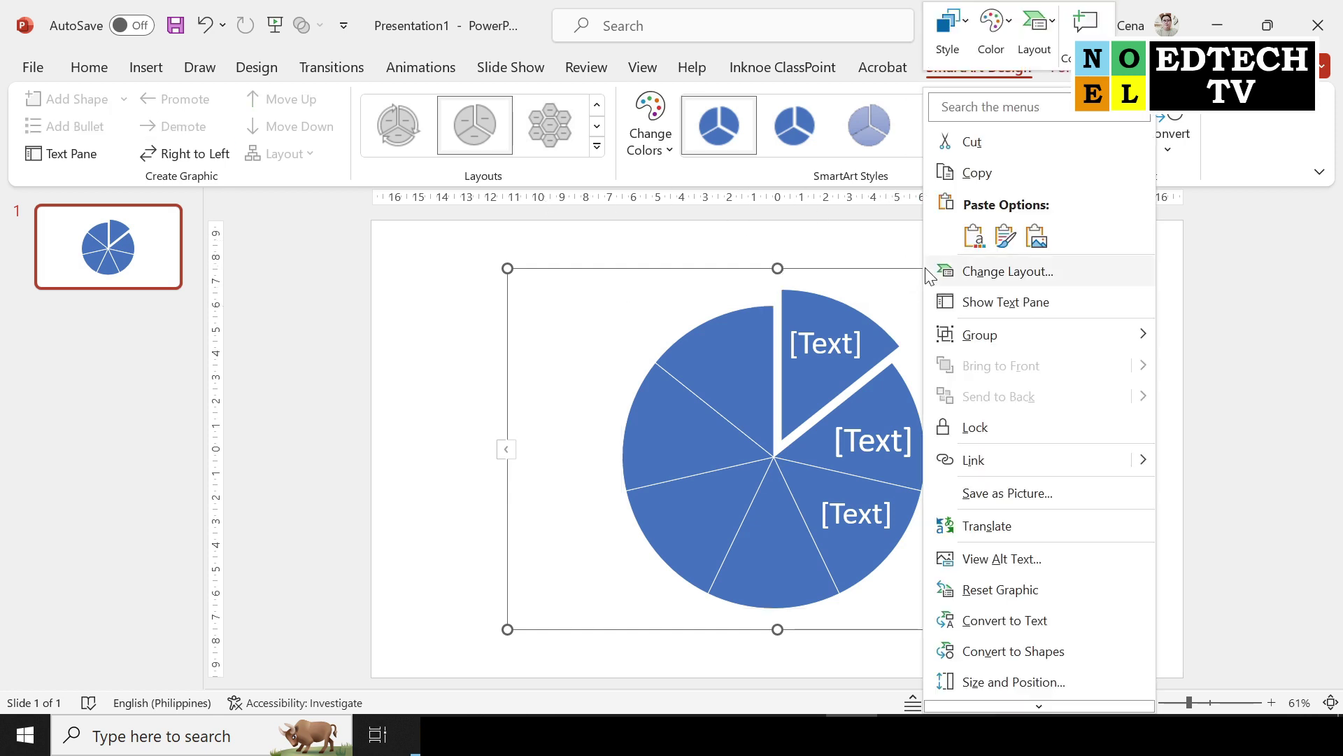
pyautogui.moveTo(1039, 334)
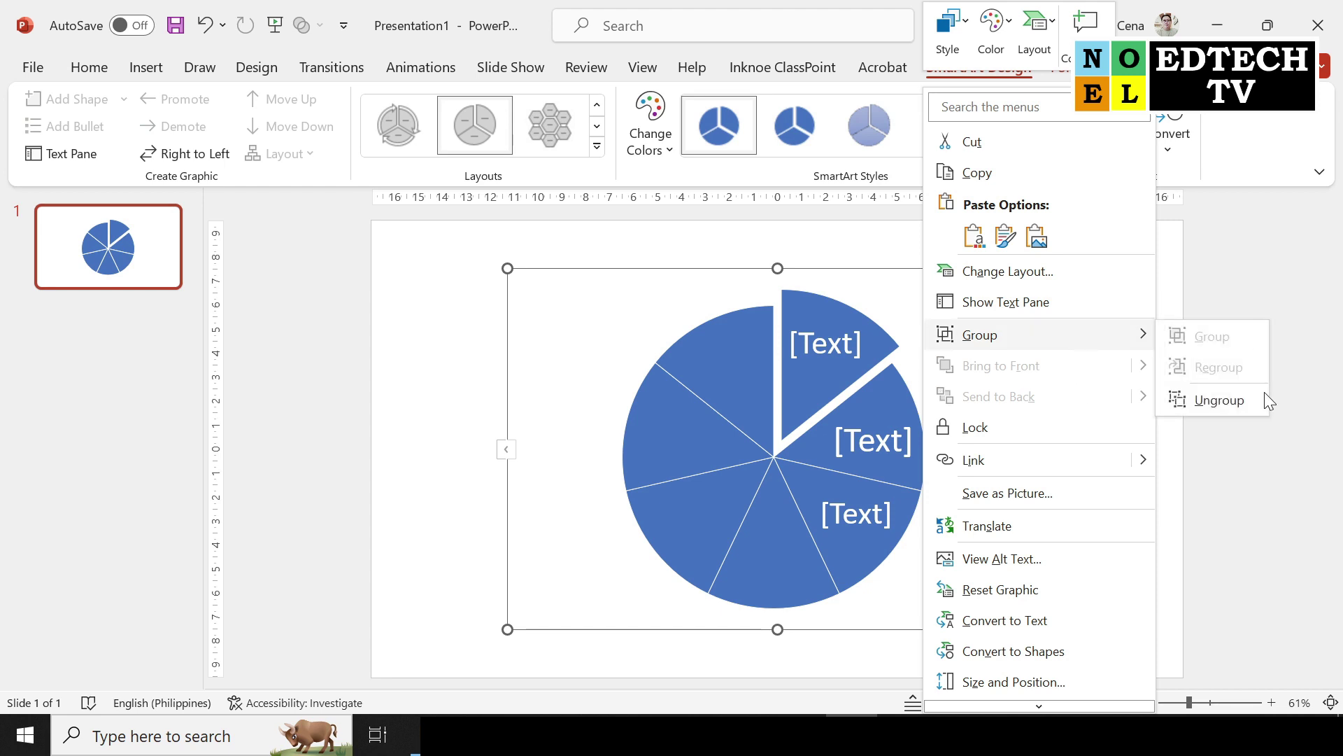
pyautogui.click(1239, 403)
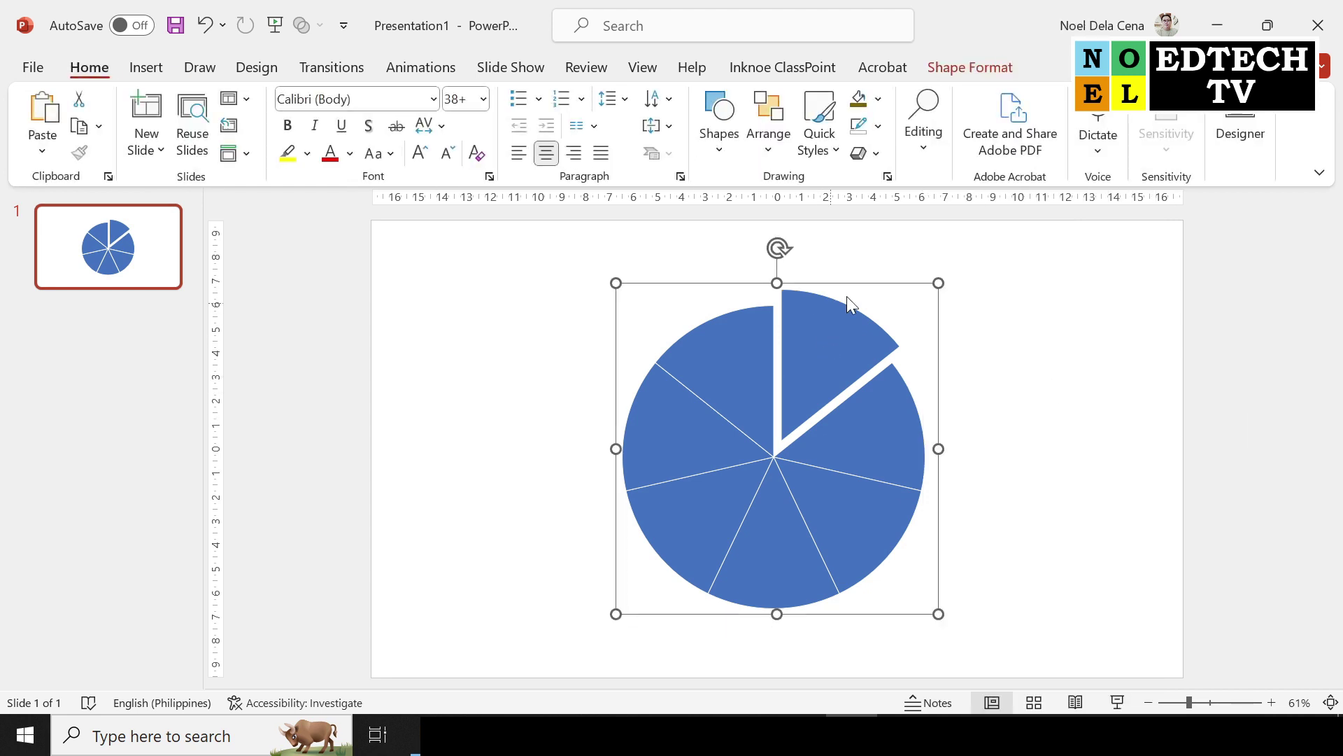
pyautogui.rightClick(868, 289)
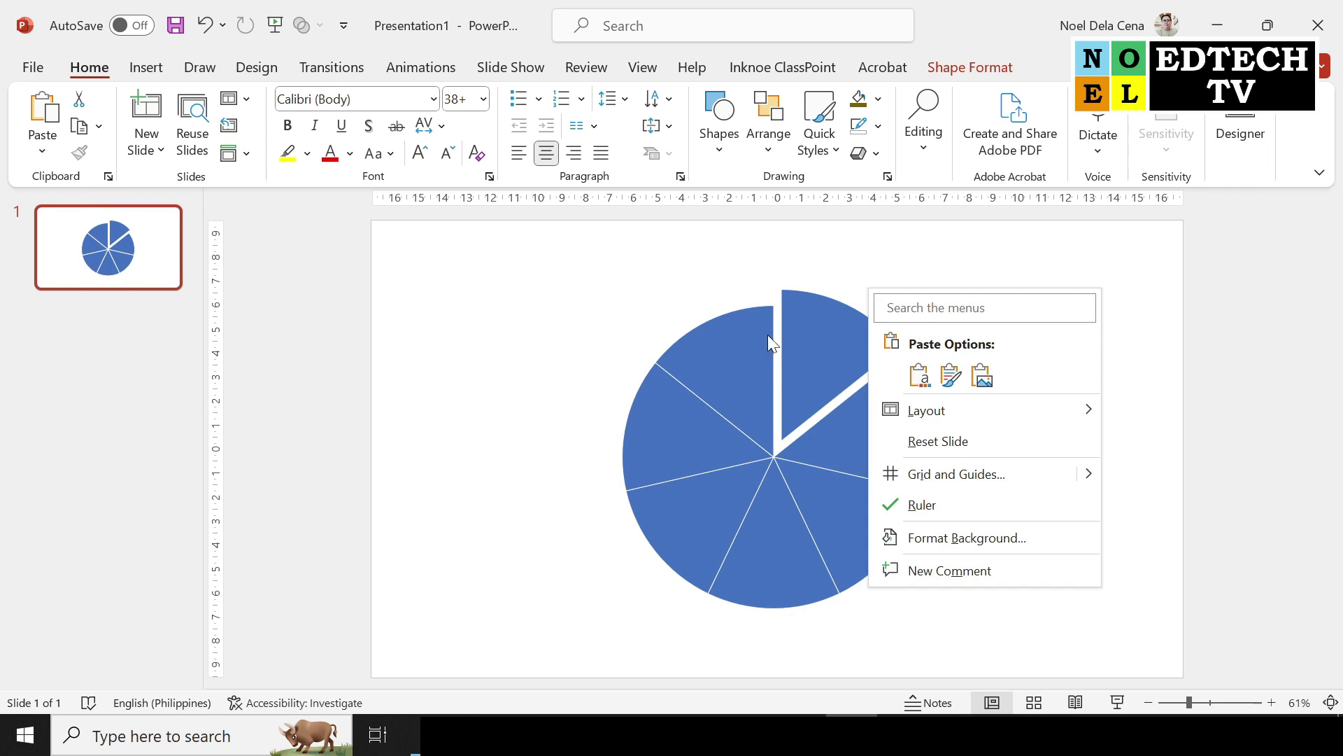
pyautogui.click(497, 257)
pyautogui.moveTo(493, 241)
pyautogui.mouseDown()
pyautogui.moveTo(1090, 682)
pyautogui.moveTo(1106, 666)
pyautogui.mouseUp()
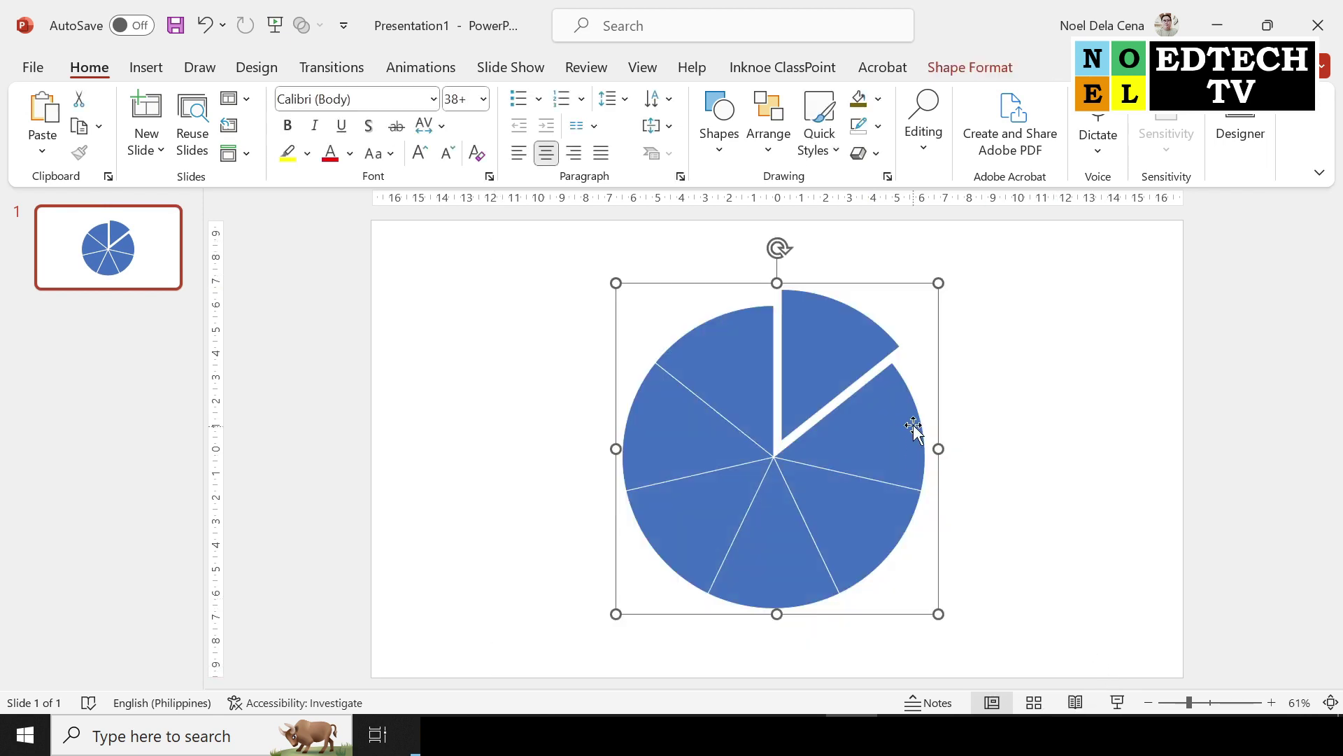
pyautogui.rightClick(938, 315)
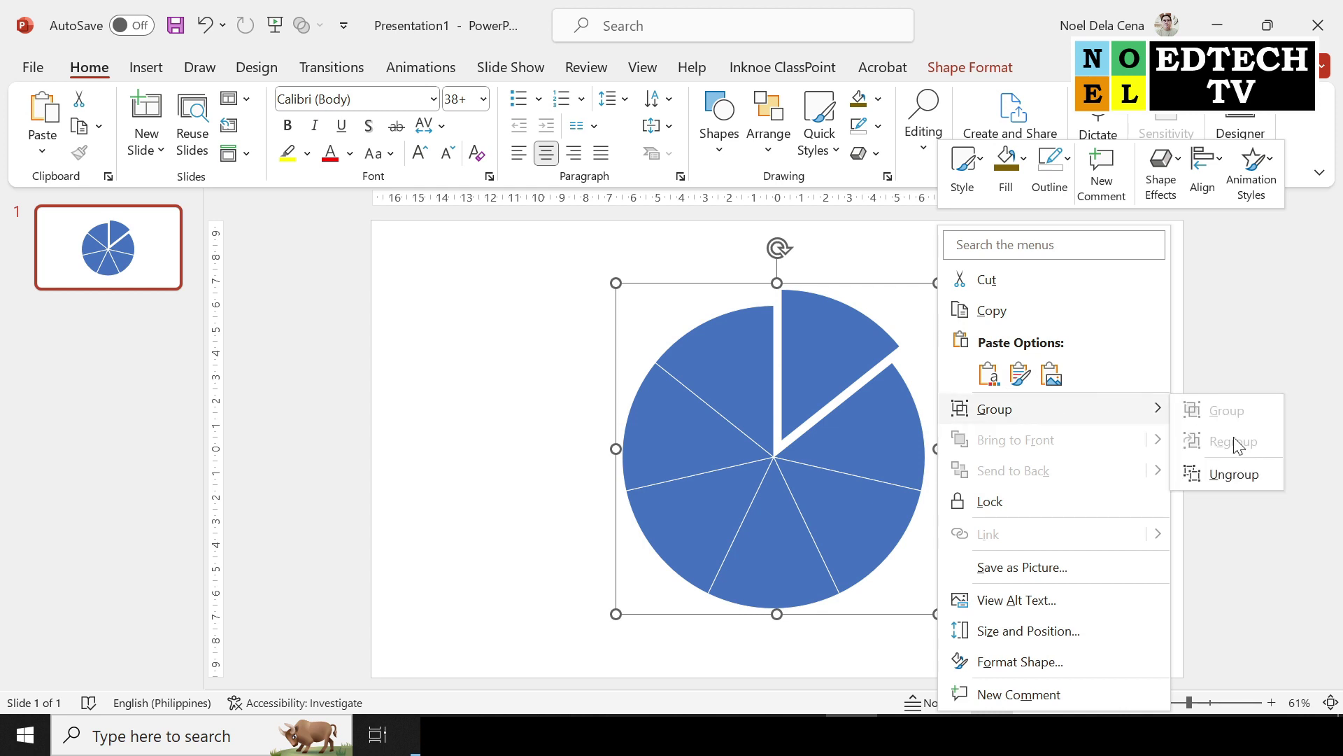
pyautogui.click(1235, 474)
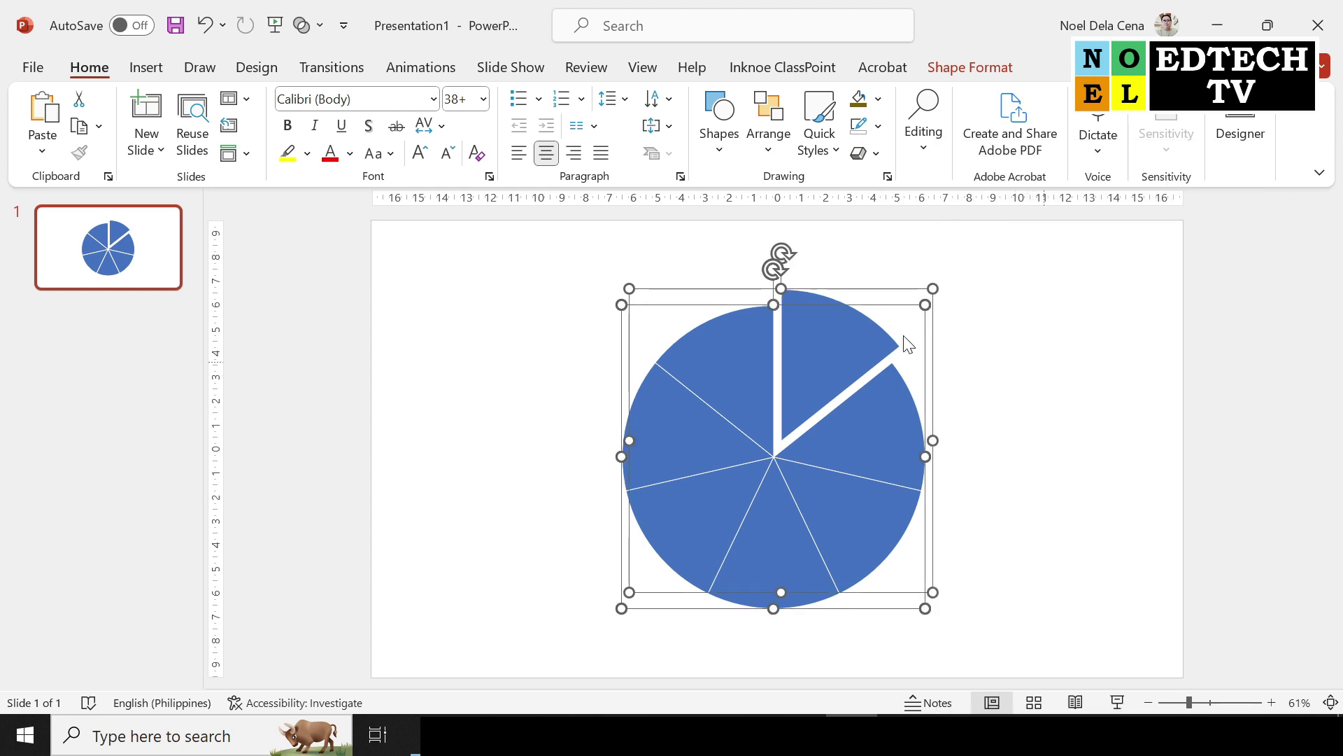
pyautogui.rightClick(720, 305)
pyautogui.moveTo(779, 409)
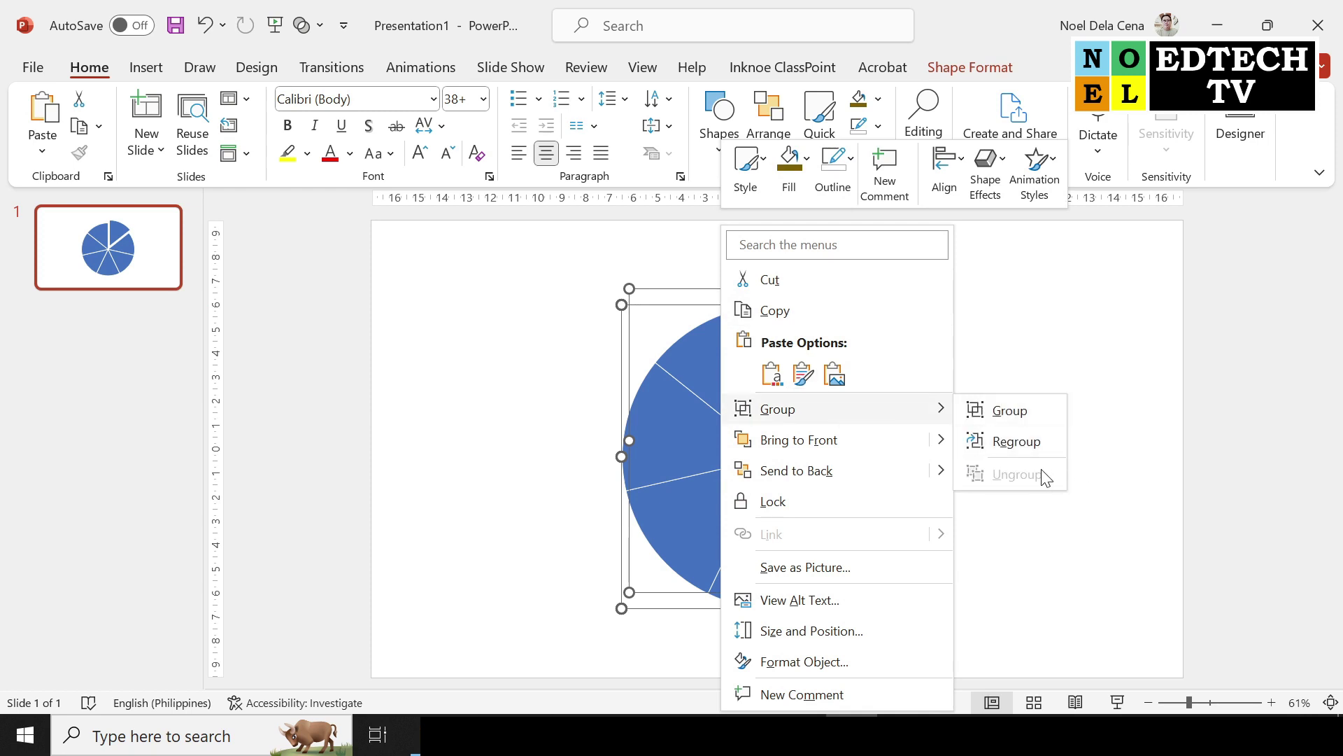
pyautogui.click(1118, 344)
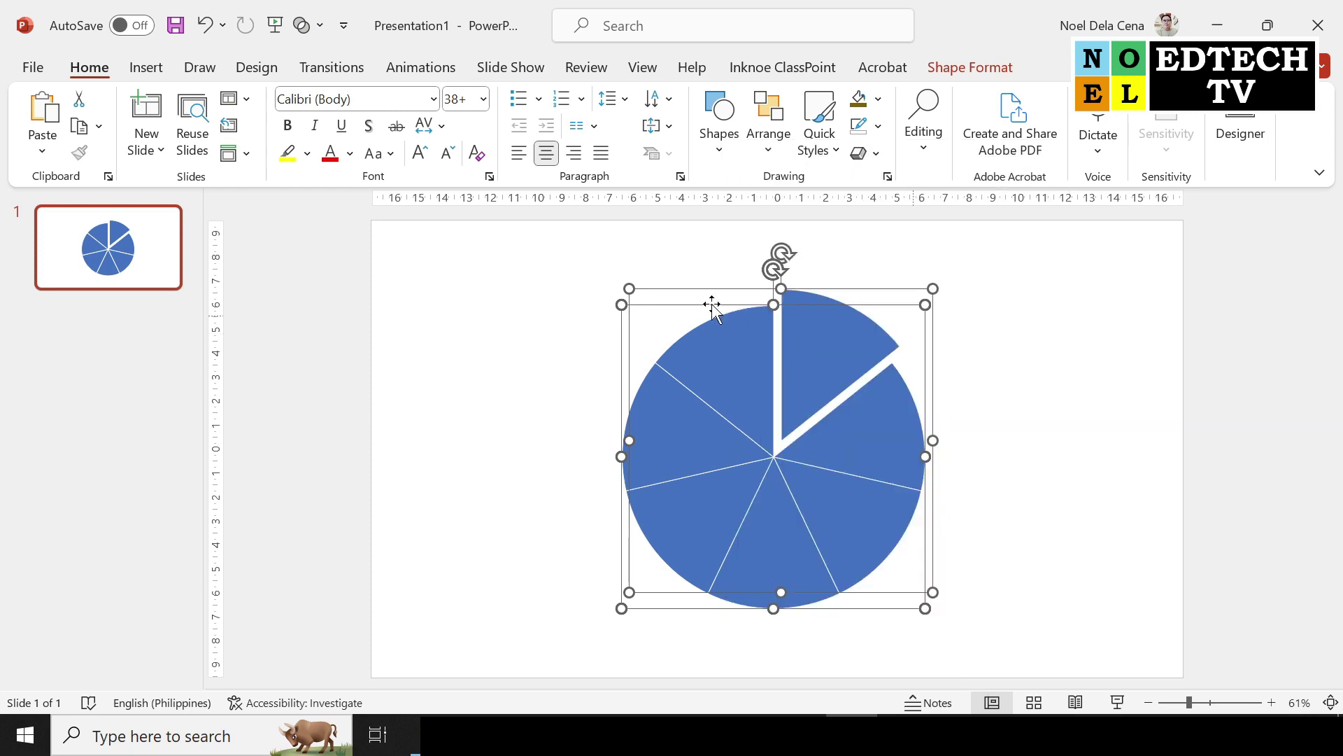
# Step: Drag the detached slice back into place so the circle is whole
pyautogui.click(1097, 296)
pyautogui.click(832, 342)
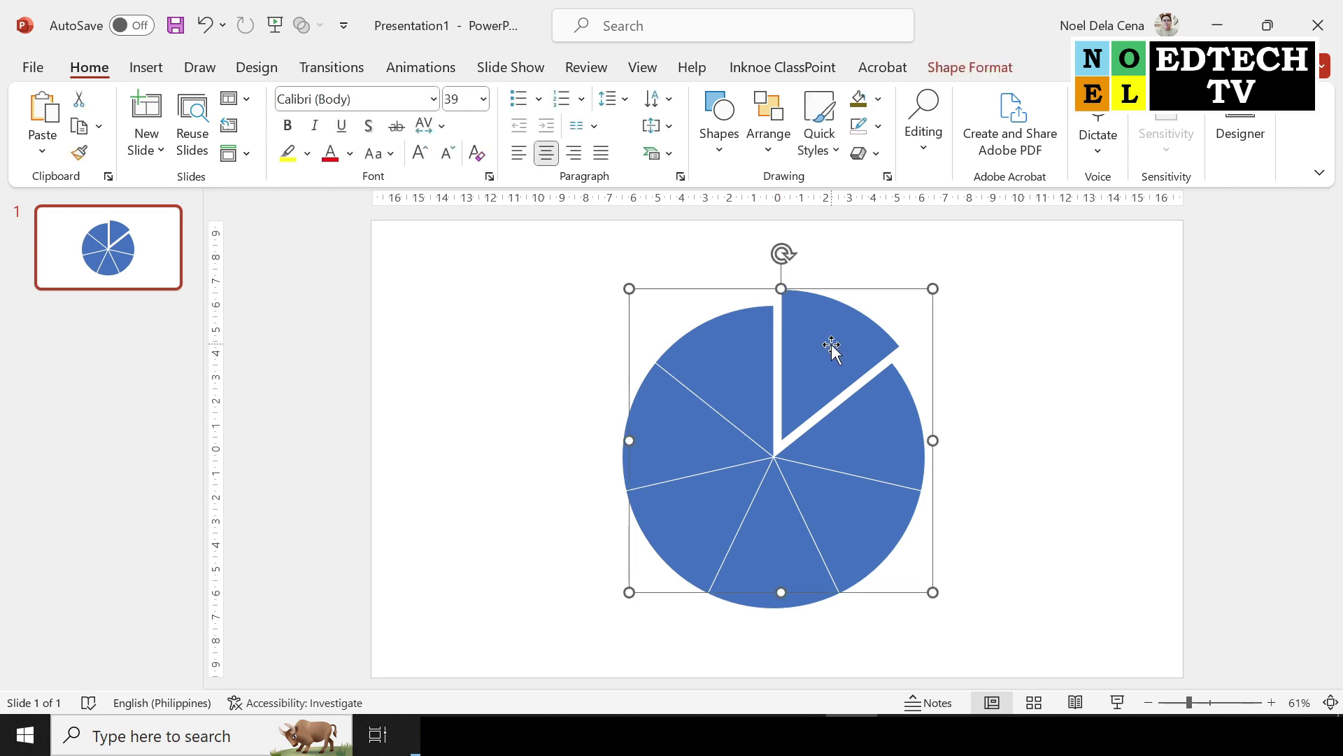
pyautogui.moveTo(832, 345); pyautogui.dragTo(825, 363)
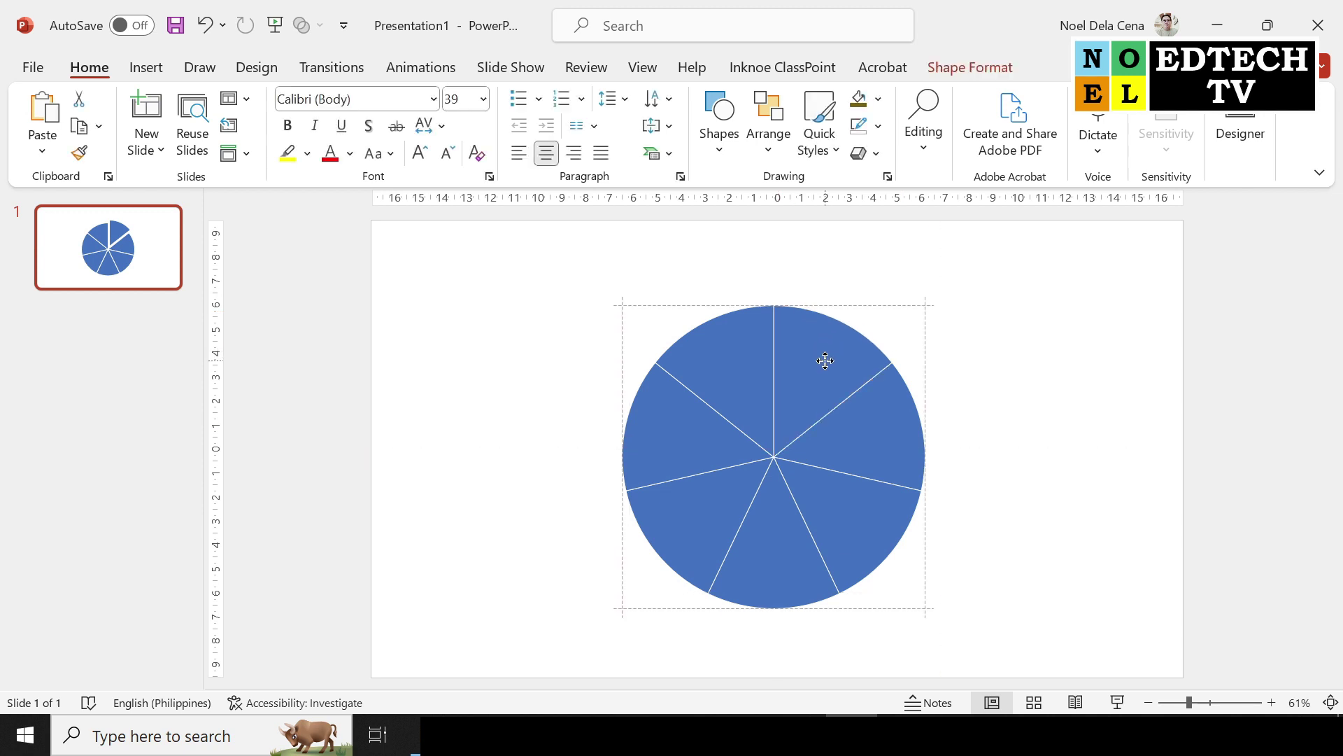
pyautogui.click(1007, 397)
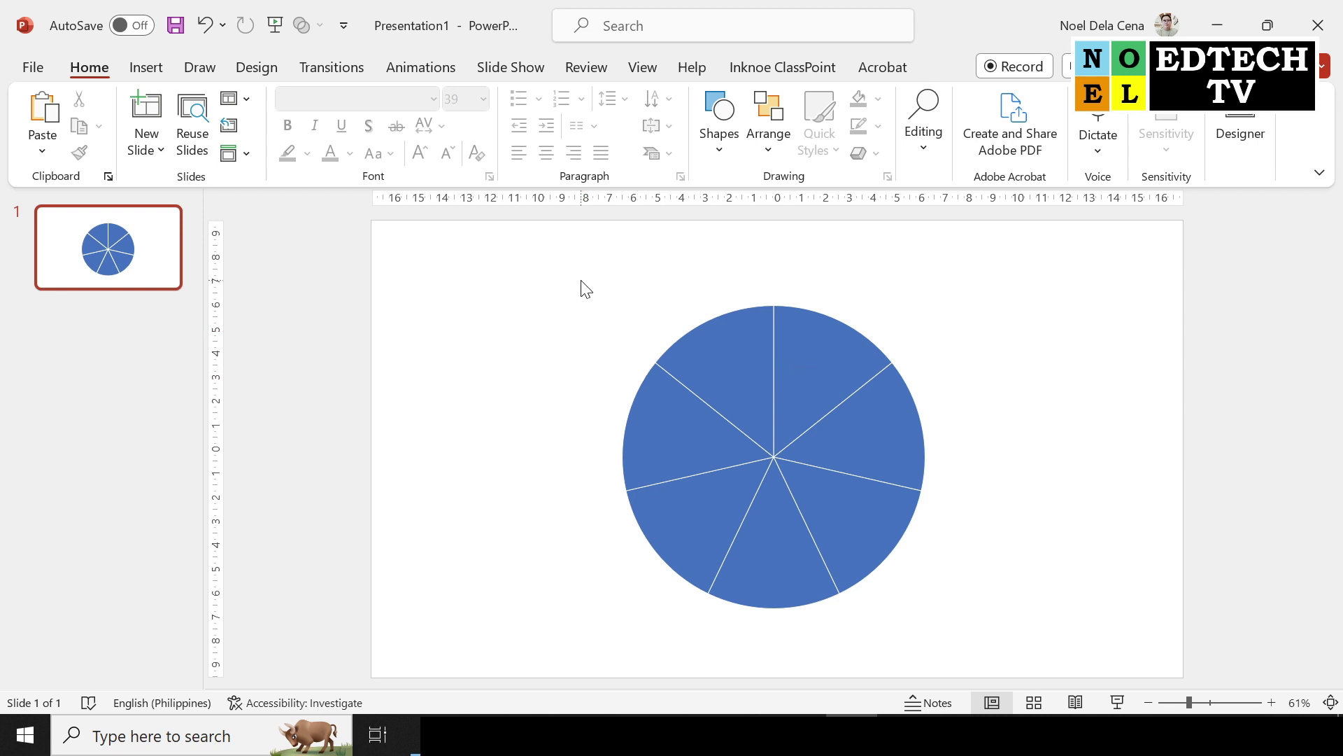
# Step: Set No Outline on all seven pie slices to remove the white dividing lines
pyautogui.moveTo(586, 289); pyautogui.dragTo(1049, 644)
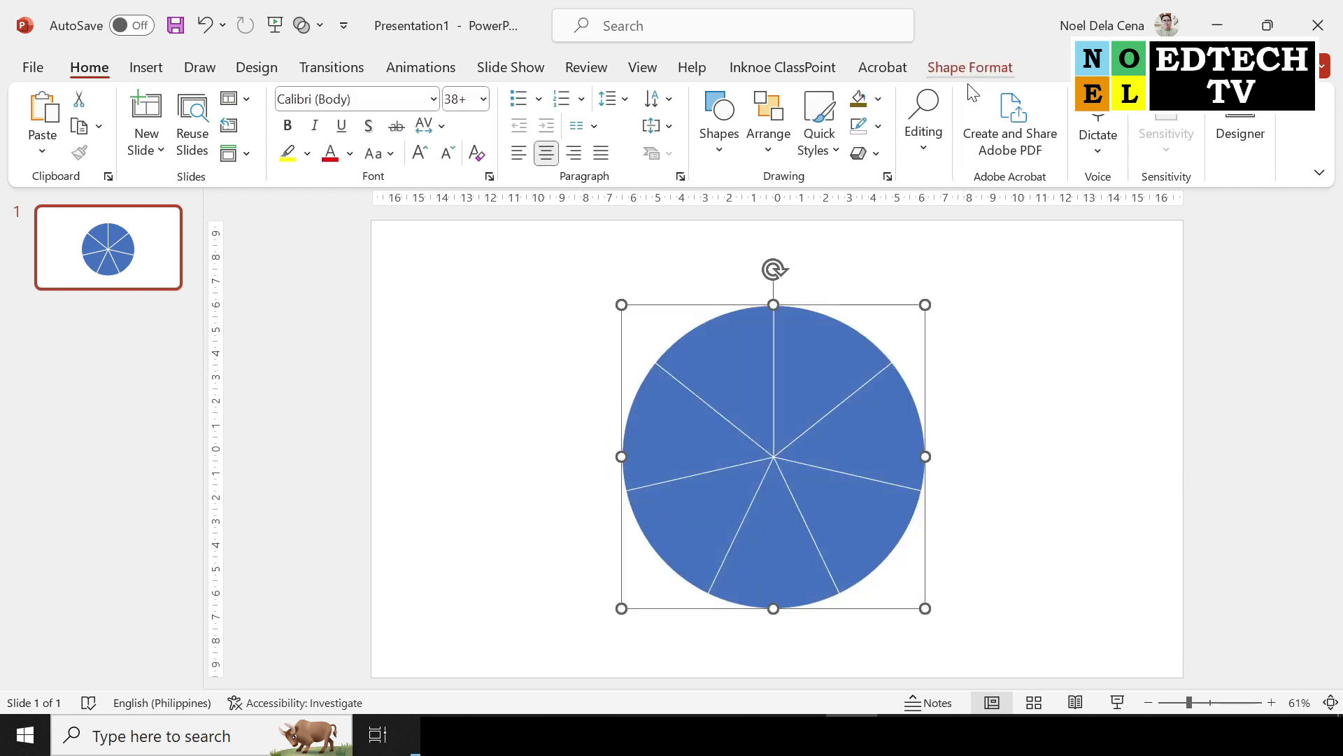
pyautogui.click(993, 69)
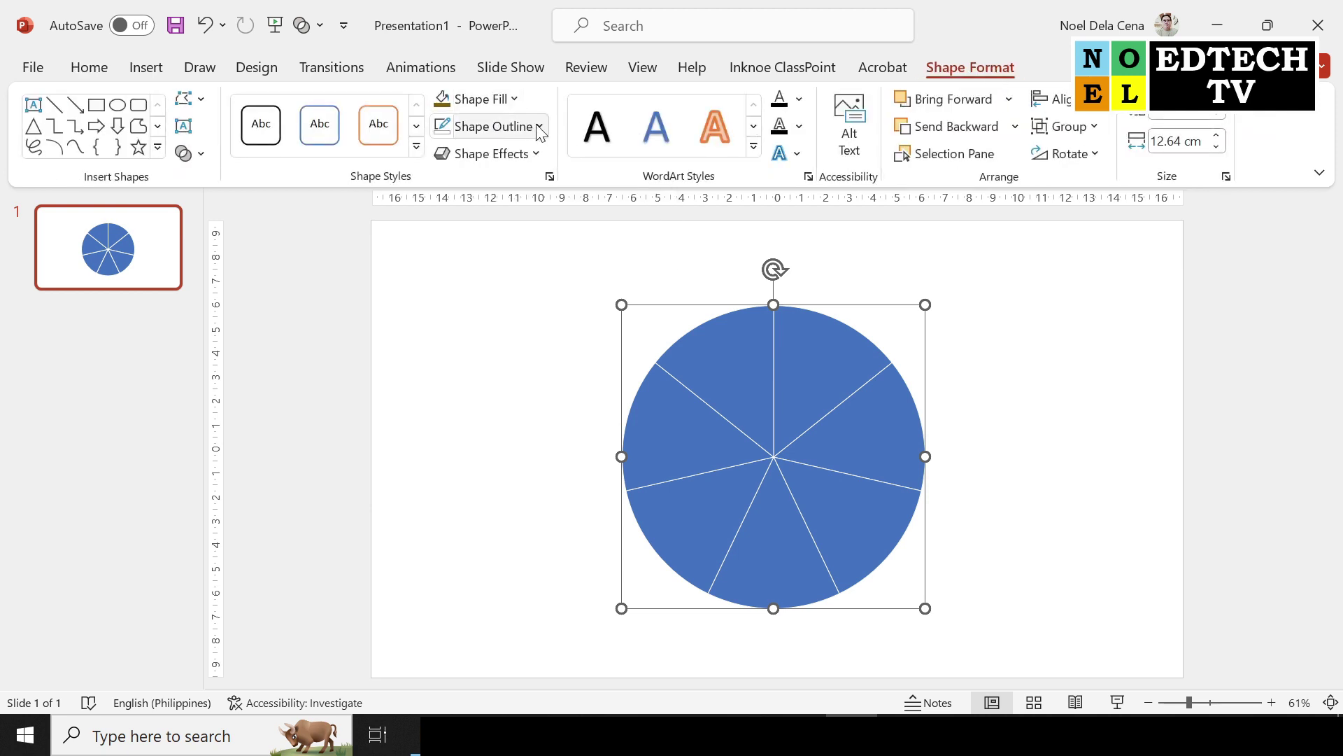
pyautogui.click(537, 126)
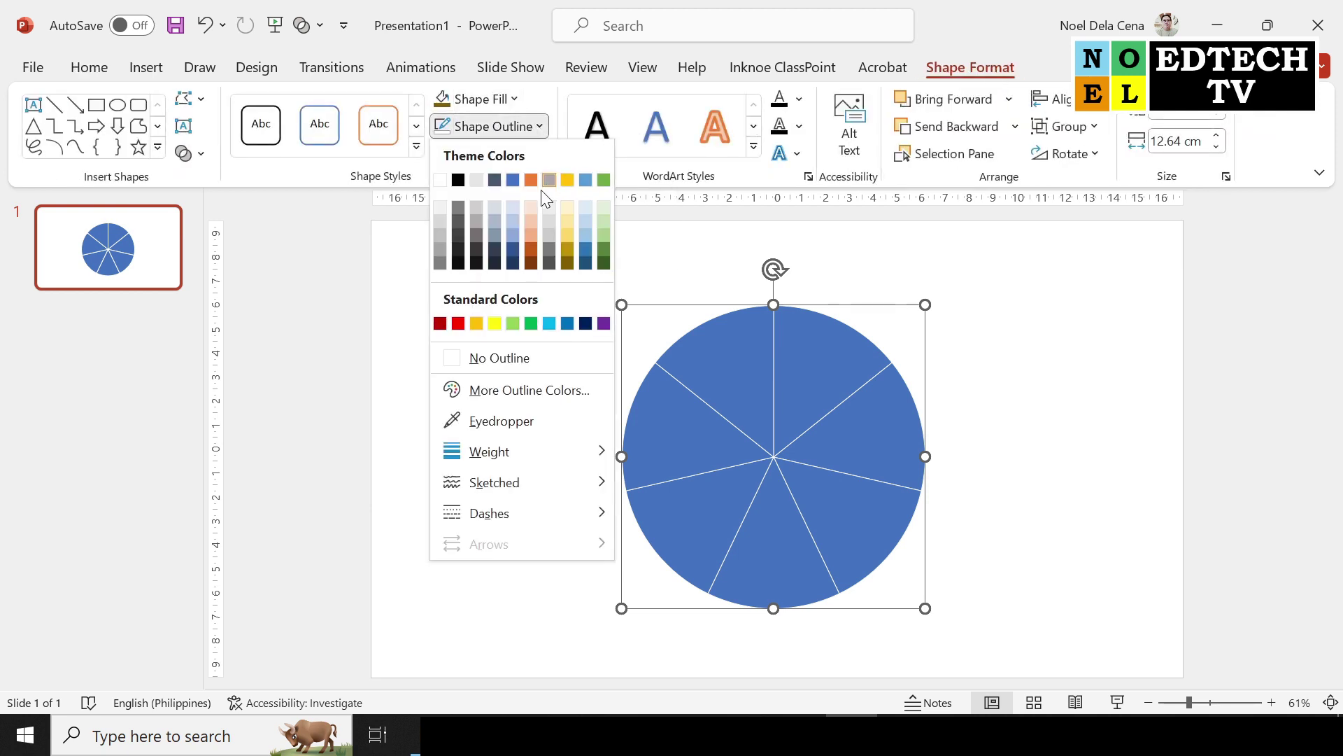
pyautogui.click(523, 359)
pyautogui.hotkey('ctrl', 'z')
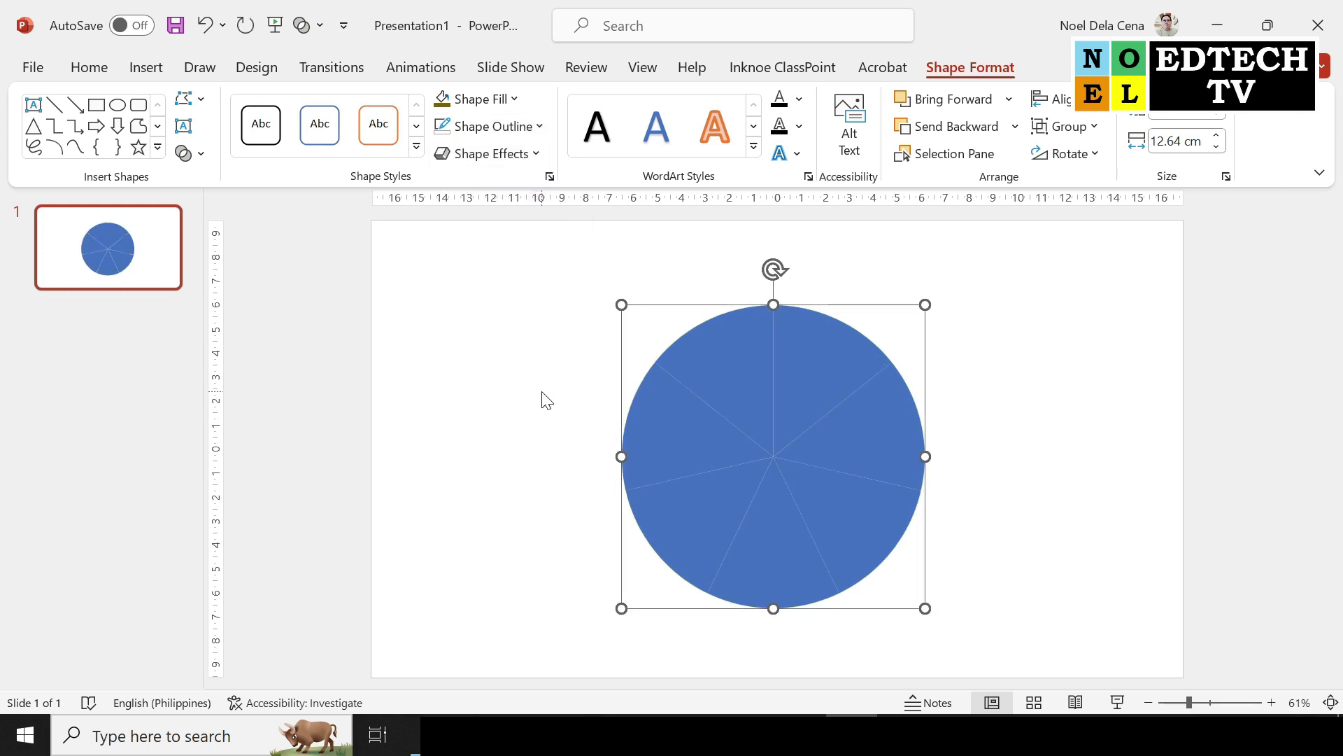
pyautogui.click(1055, 384)
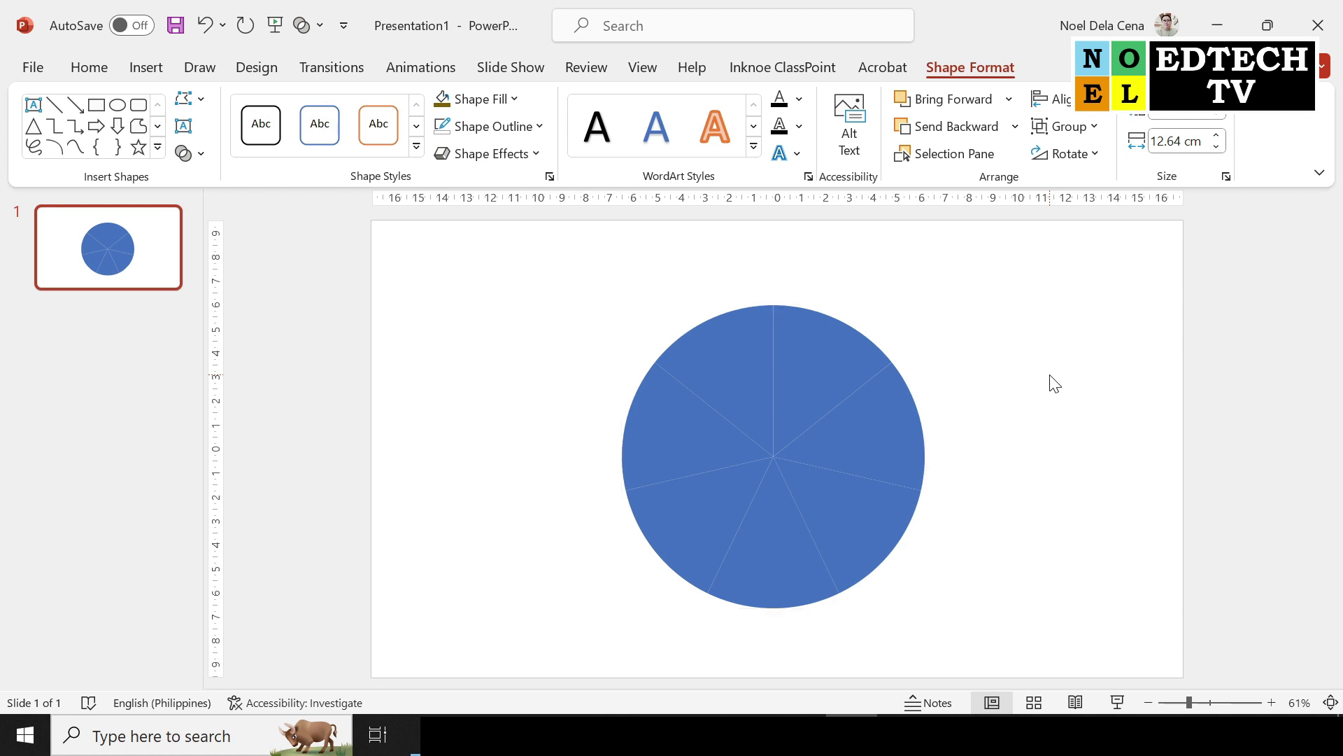
# Step: Draw a small oval over the pie's centre and centre it horizontally on the slide
pyautogui.click(148, 69)
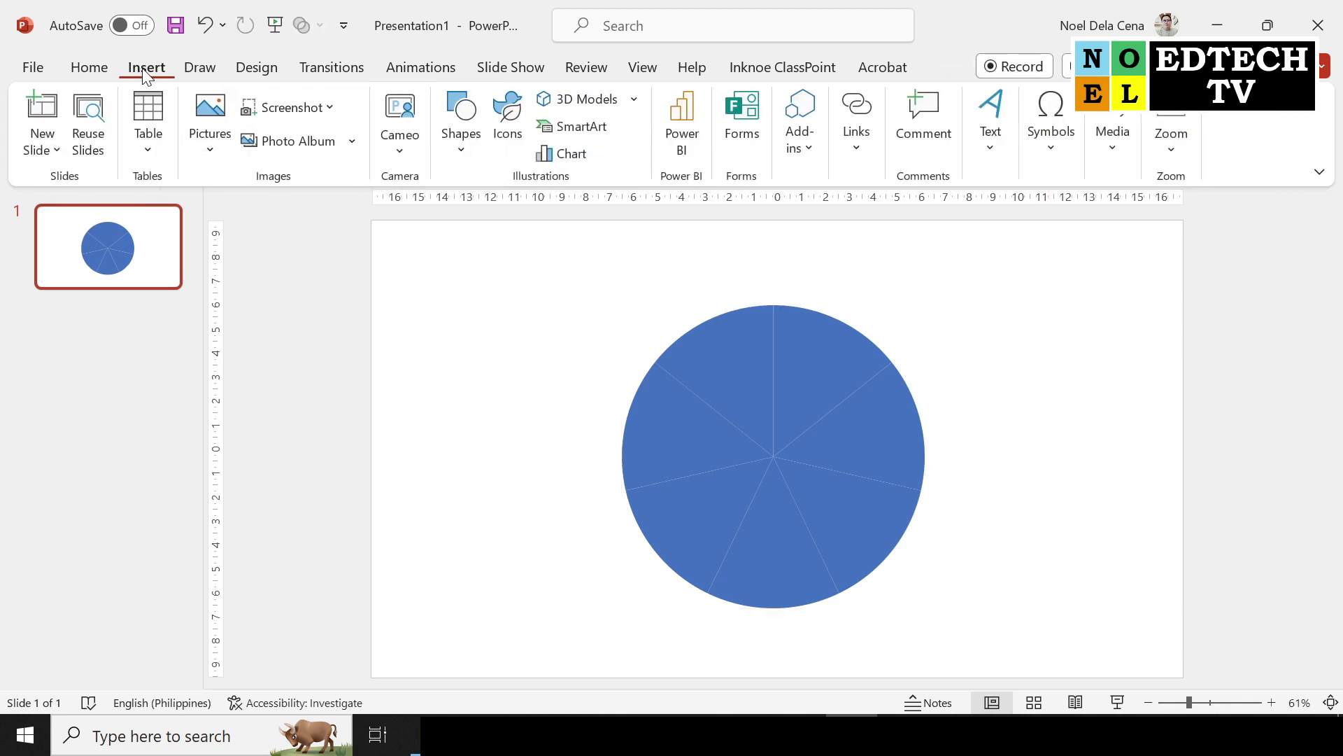
pyautogui.click(469, 155)
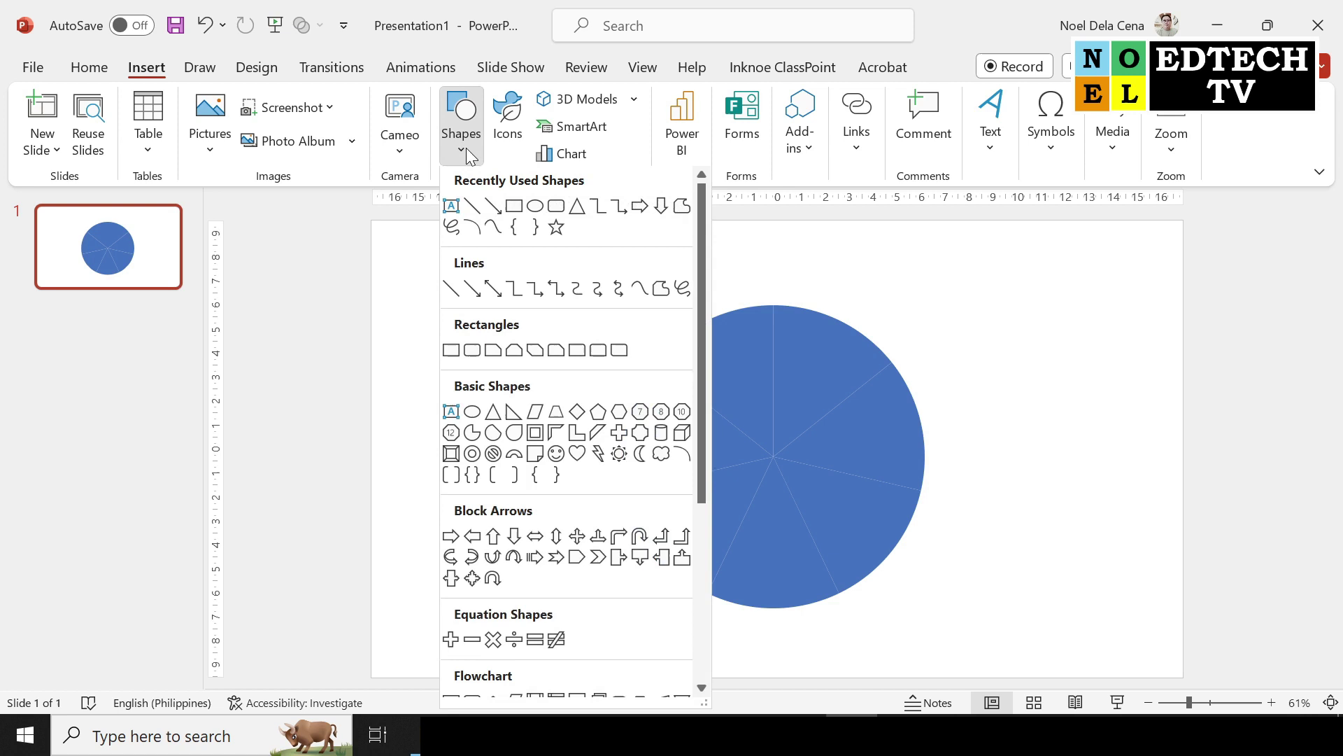
pyautogui.click(539, 210)
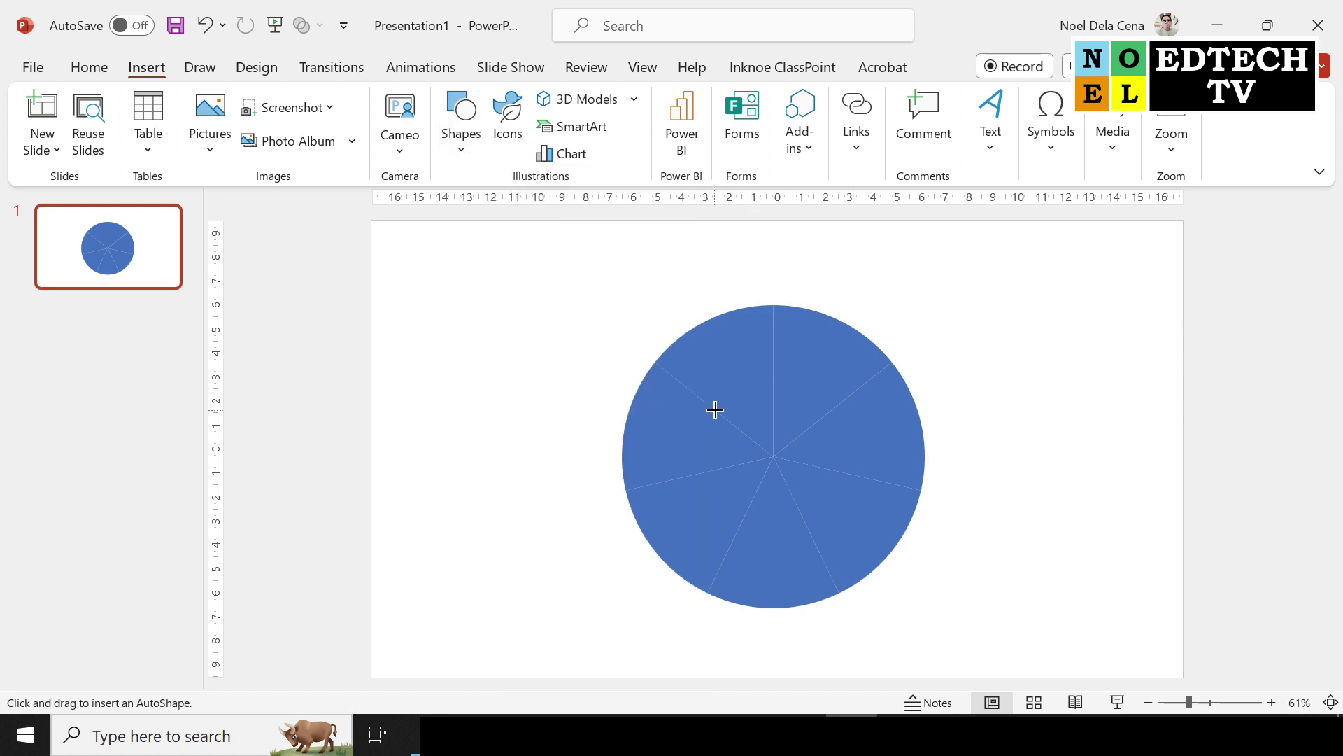
pyautogui.moveTo(715, 389); pyautogui.dragTo(844, 519)
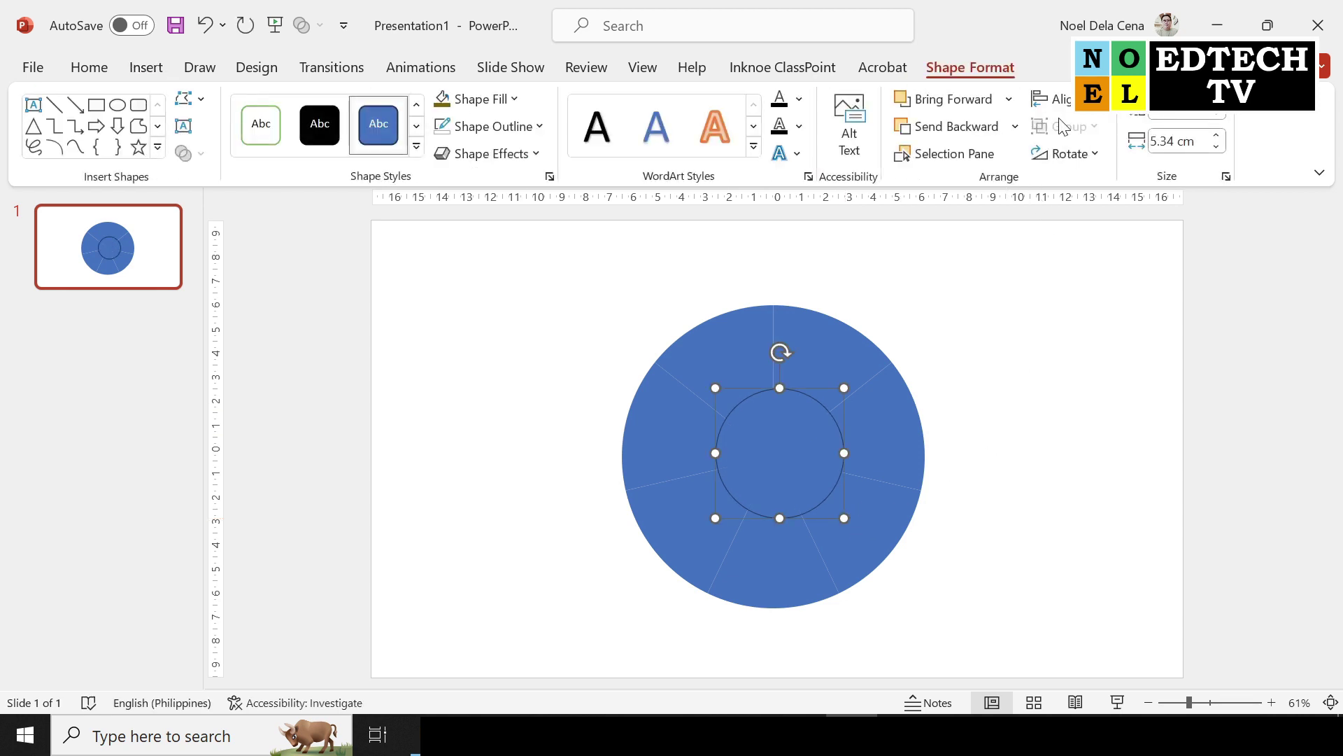
pyautogui.click(1090, 110)
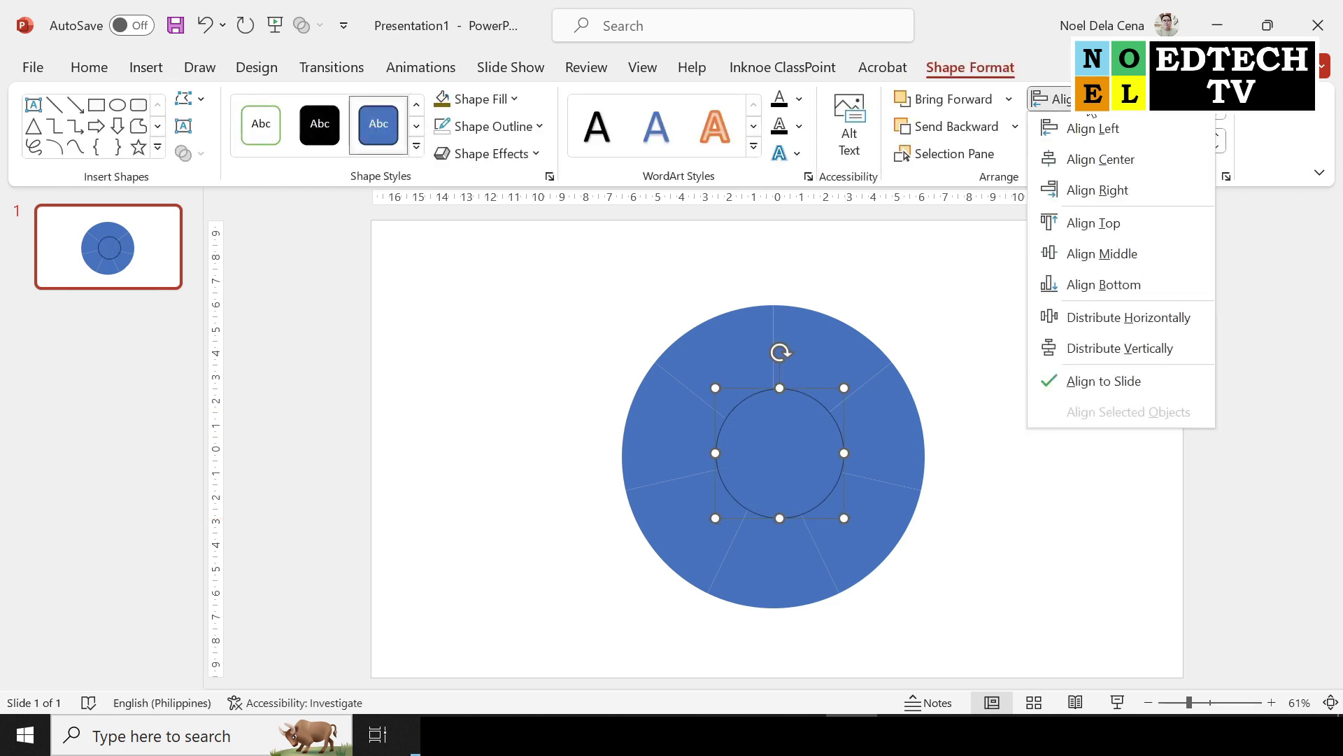
pyautogui.click(1089, 160)
pyautogui.click(1036, 428)
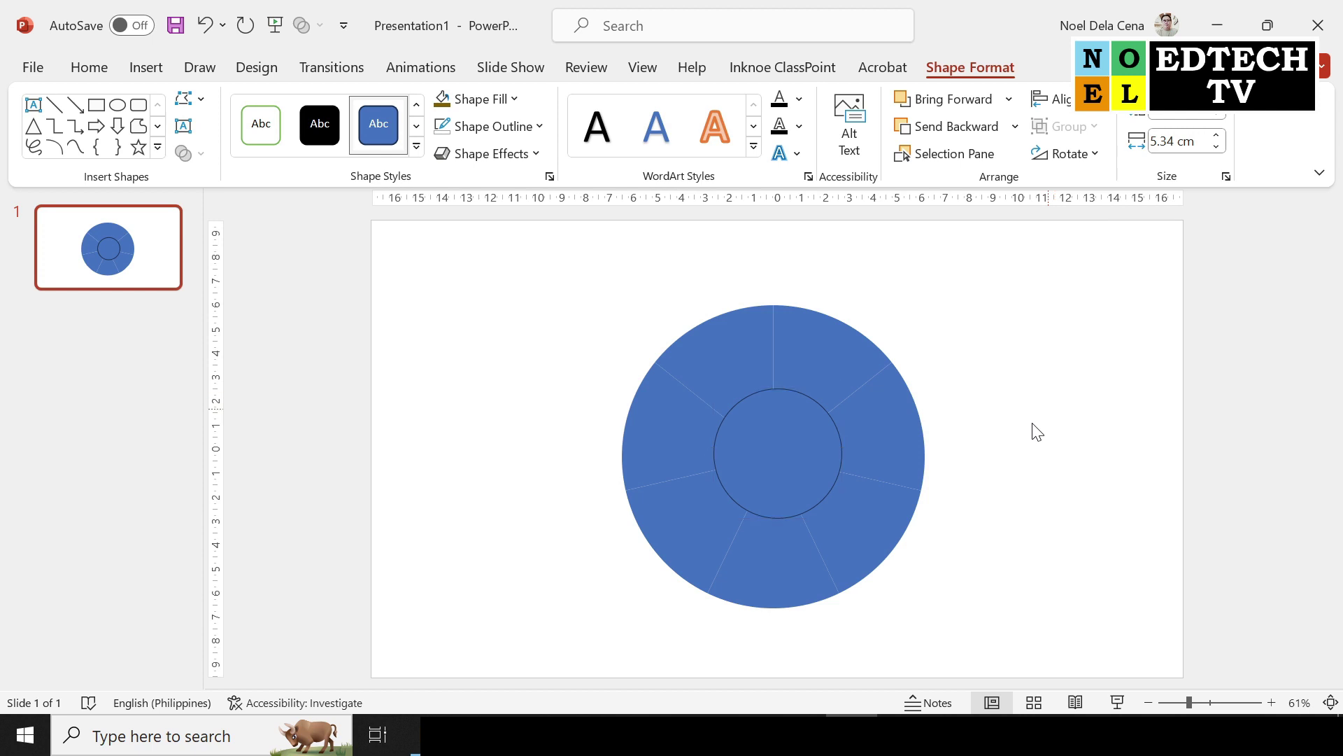
# Step: Nudge the small circle until it sits exactly in the big circle's centre
pyautogui.click(773, 462)
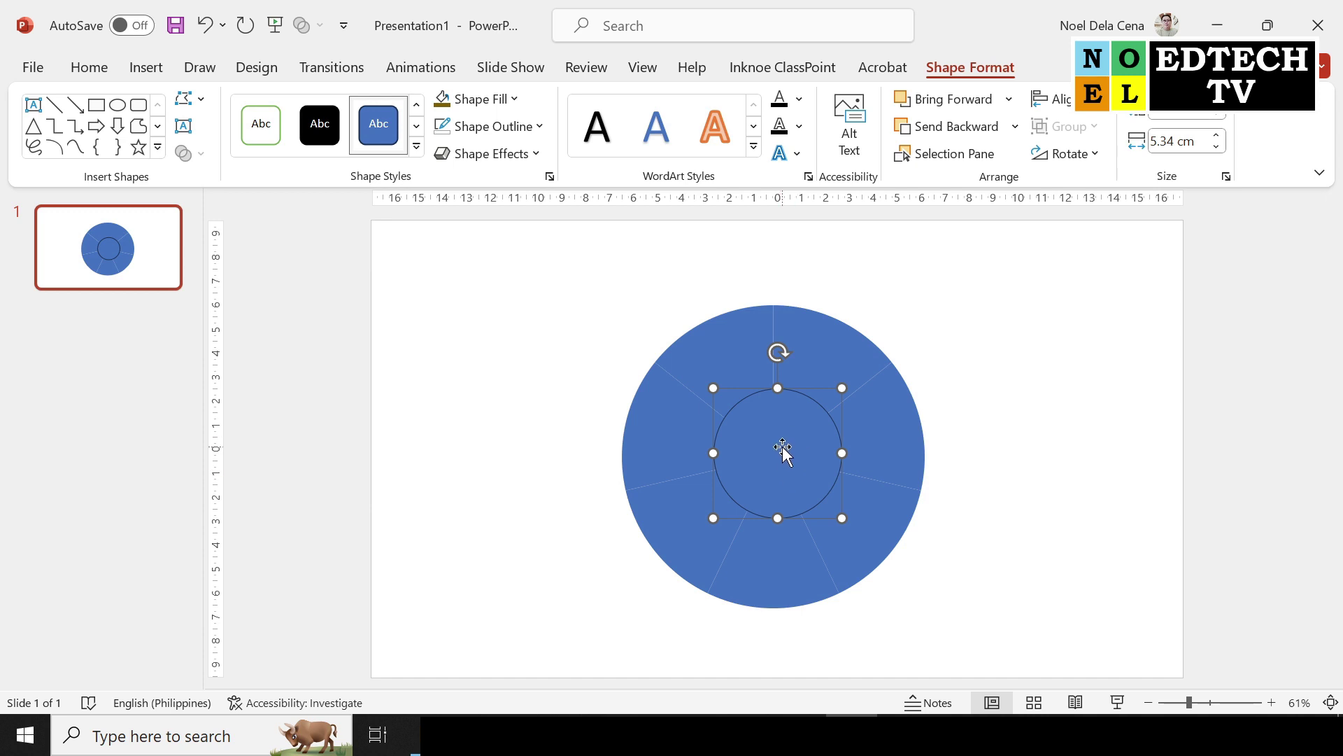
pyautogui.click(1013, 398)
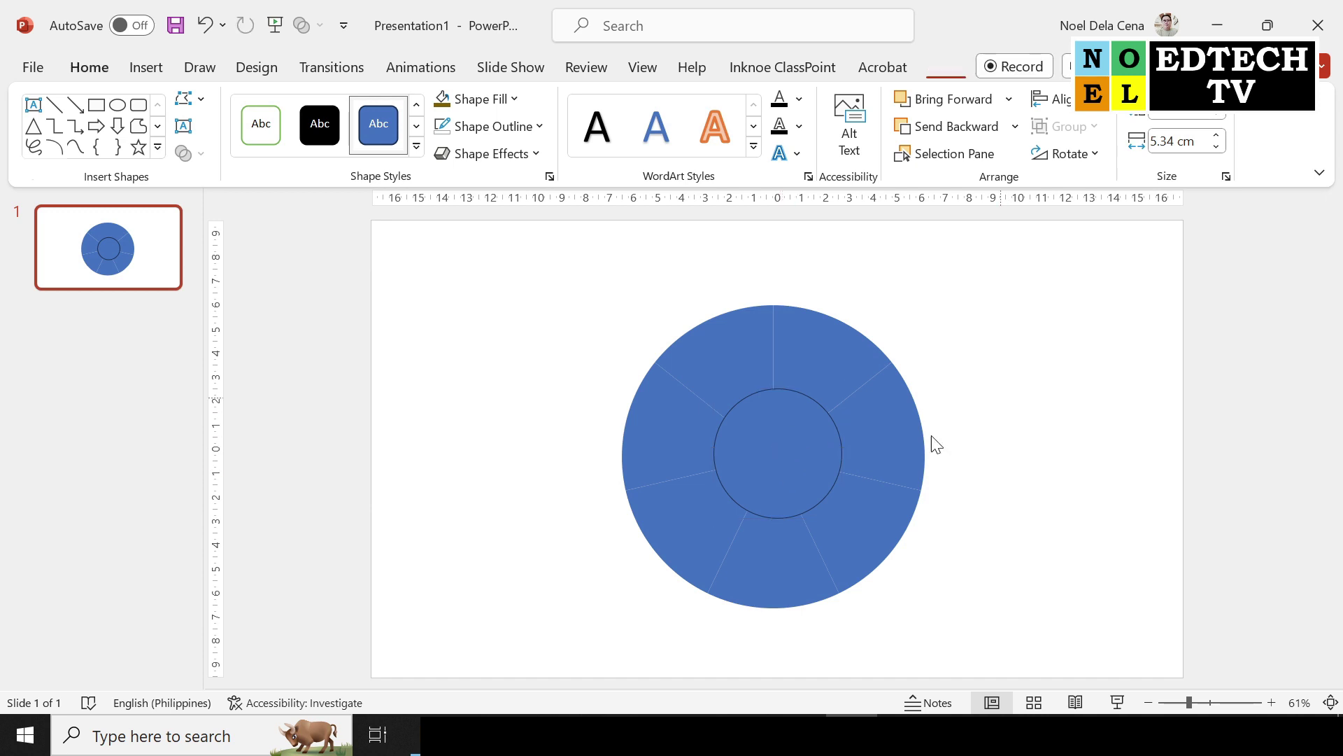
pyautogui.click(804, 462)
pyautogui.moveTo(804, 462); pyautogui.dragTo(803, 464)
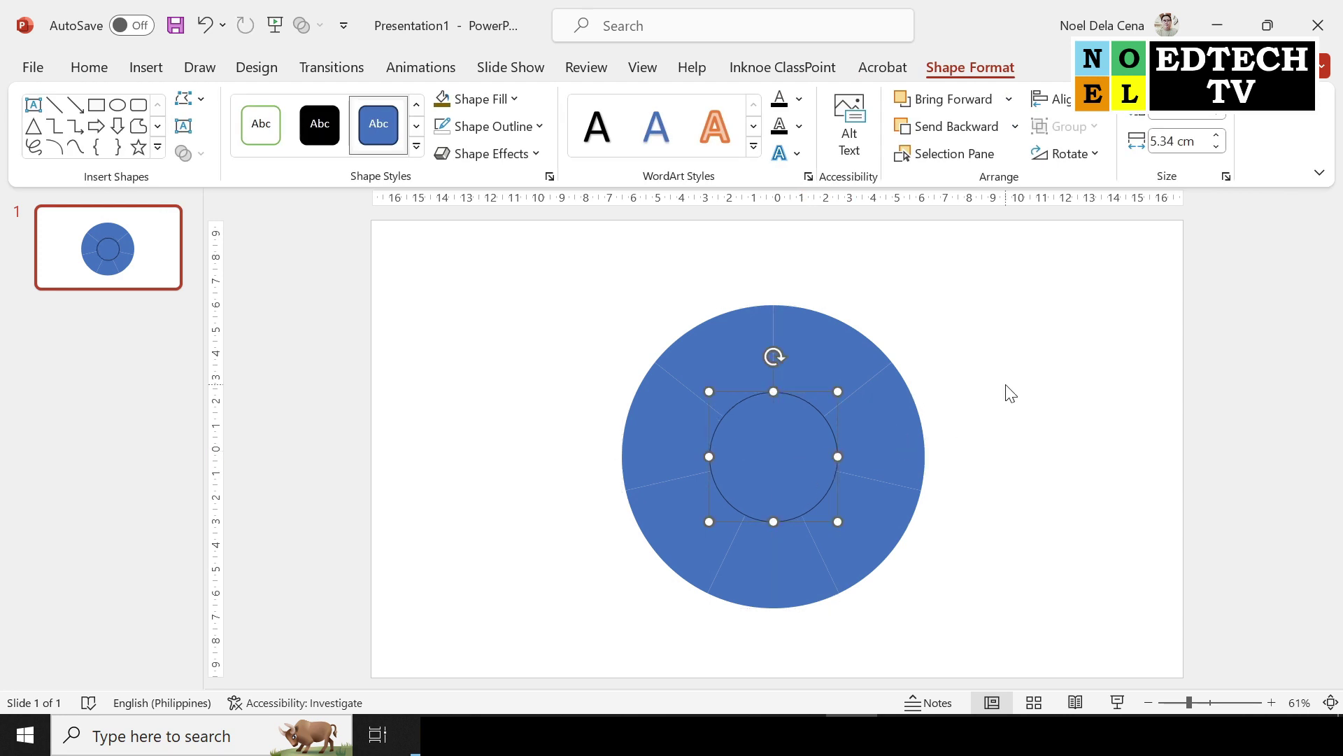
pyautogui.click(991, 548)
pyautogui.moveTo(787, 453); pyautogui.dragTo(786, 446)
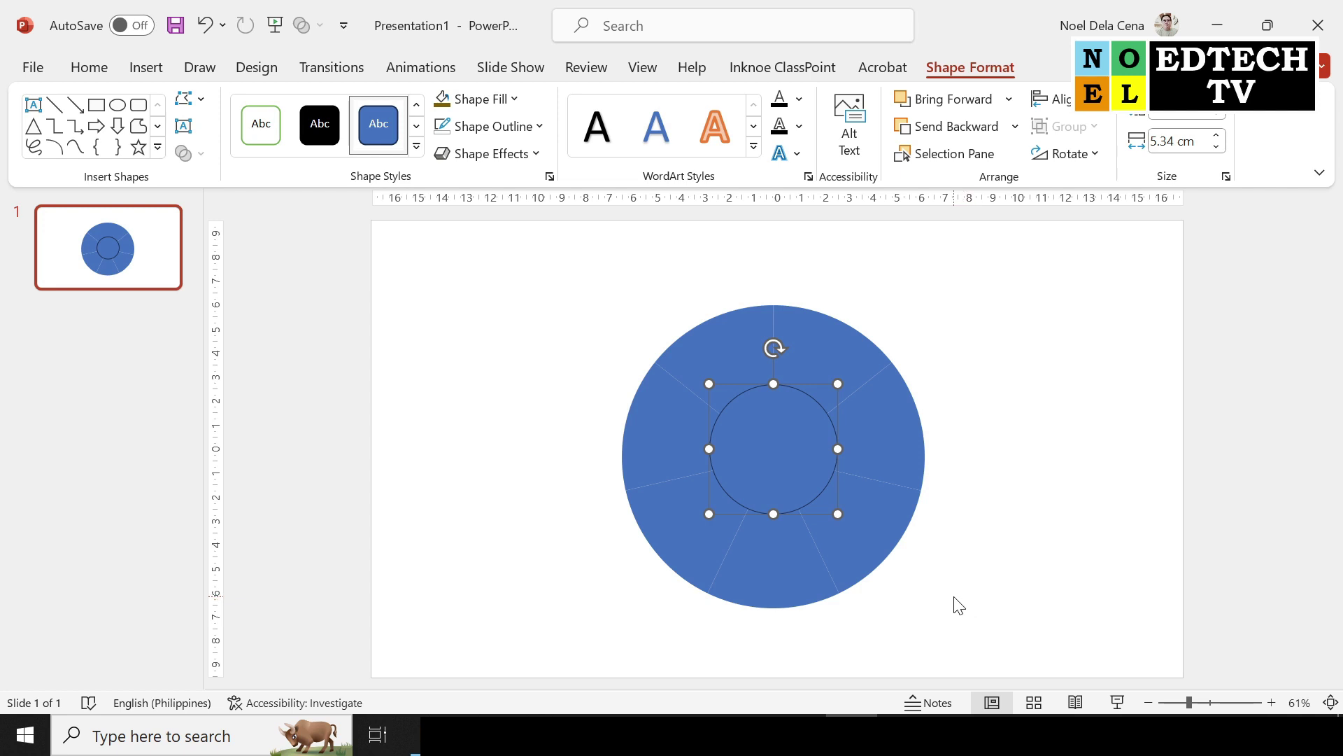
# Step: Duplicate the small circle with Ctrl+D and select all seven copies
pyautogui.hotkey('ctrl', 'd')
pyautogui.hotkey('ctrl', 'd')
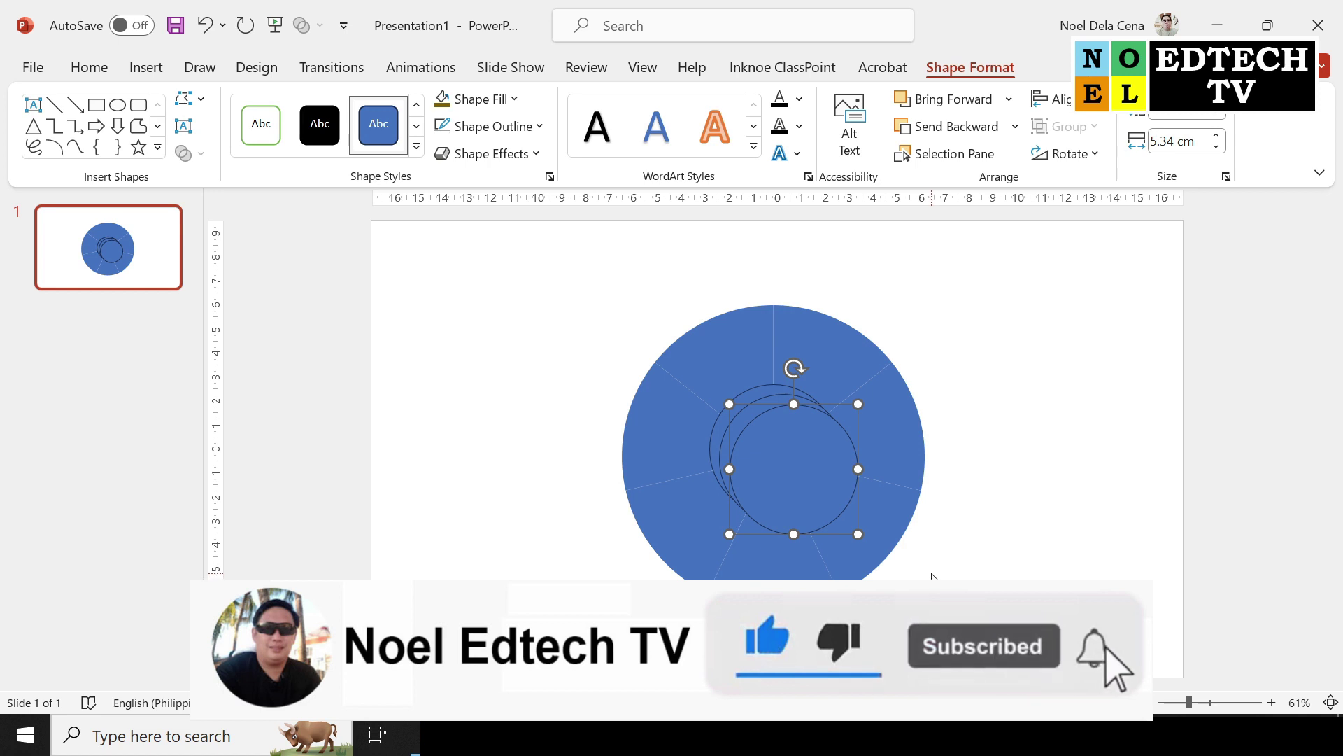
pyautogui.hotkey('ctrl', 'd')
pyautogui.hotkey('ctrl', 'd')
pyautogui.hotkey('ctrl', 'd')
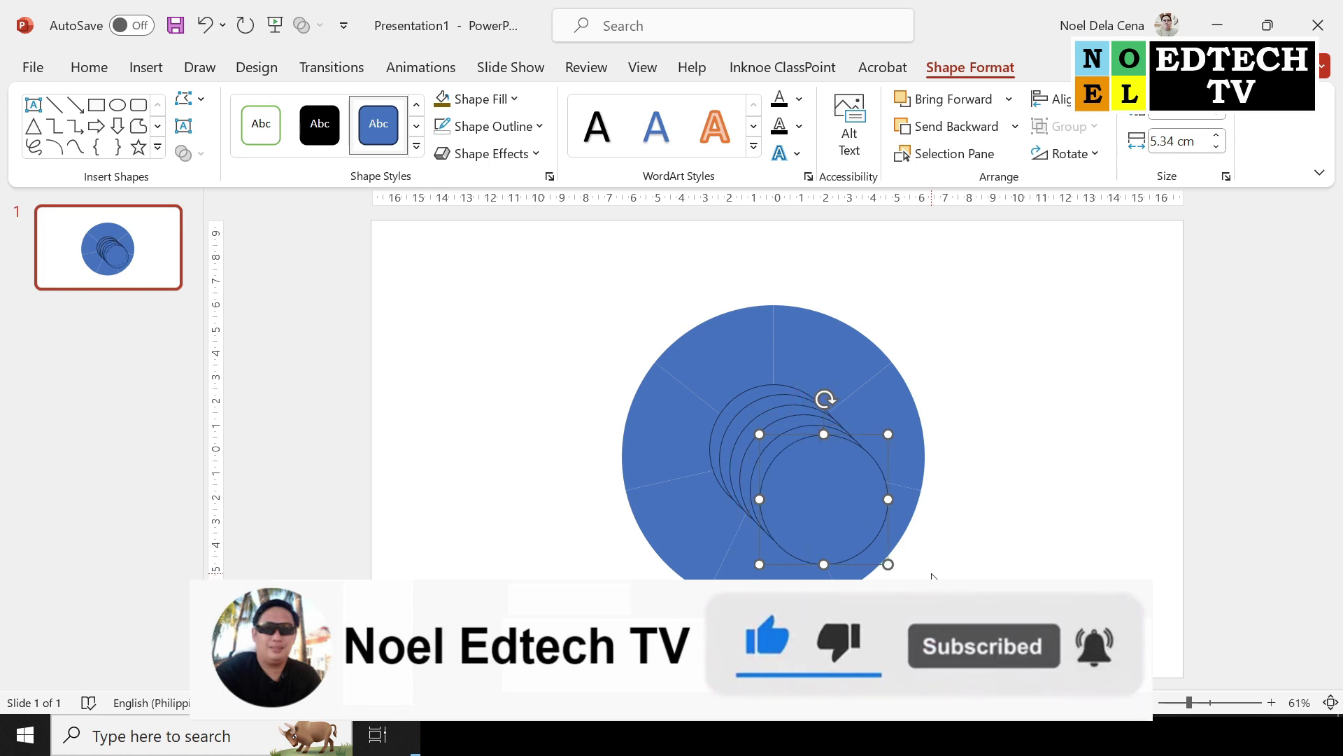
pyautogui.hotkey('ctrl', 'd')
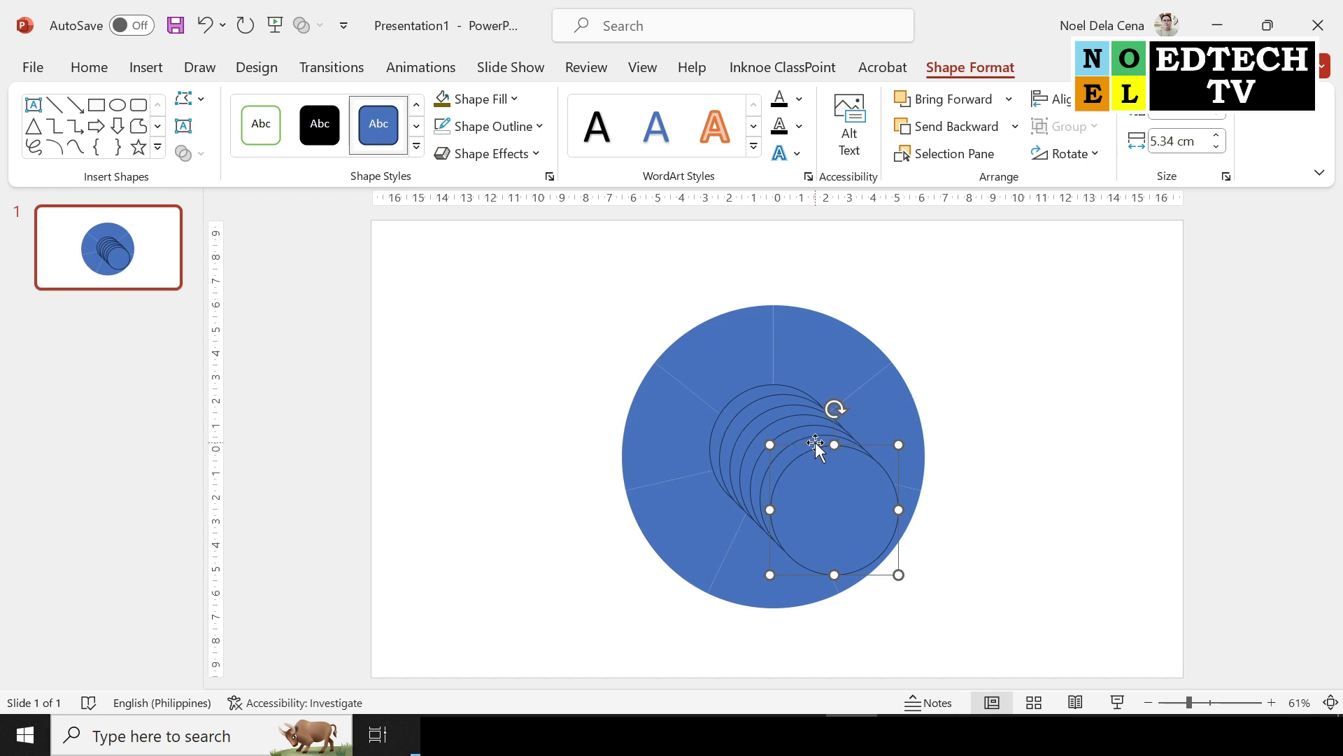
pyautogui.press('Escape')
pyautogui.click(826, 468)
pyautogui.keyDown('shift'); pyautogui.click(809, 439); pyautogui.keyUp('shift')
pyautogui.keyDown('shift'); pyautogui.click(798, 427); pyautogui.keyUp('shift')
pyautogui.keyDown('shift'); pyautogui.click(787, 417); pyautogui.keyUp('shift')
pyautogui.keyDown('shift'); pyautogui.click(775, 408); pyautogui.keyUp('shift')
pyautogui.keyDown('shift'); pyautogui.click(766, 397); pyautogui.keyUp('shift')
pyautogui.keyDown('shift'); pyautogui.click(756, 387); pyautogui.keyUp('shift')
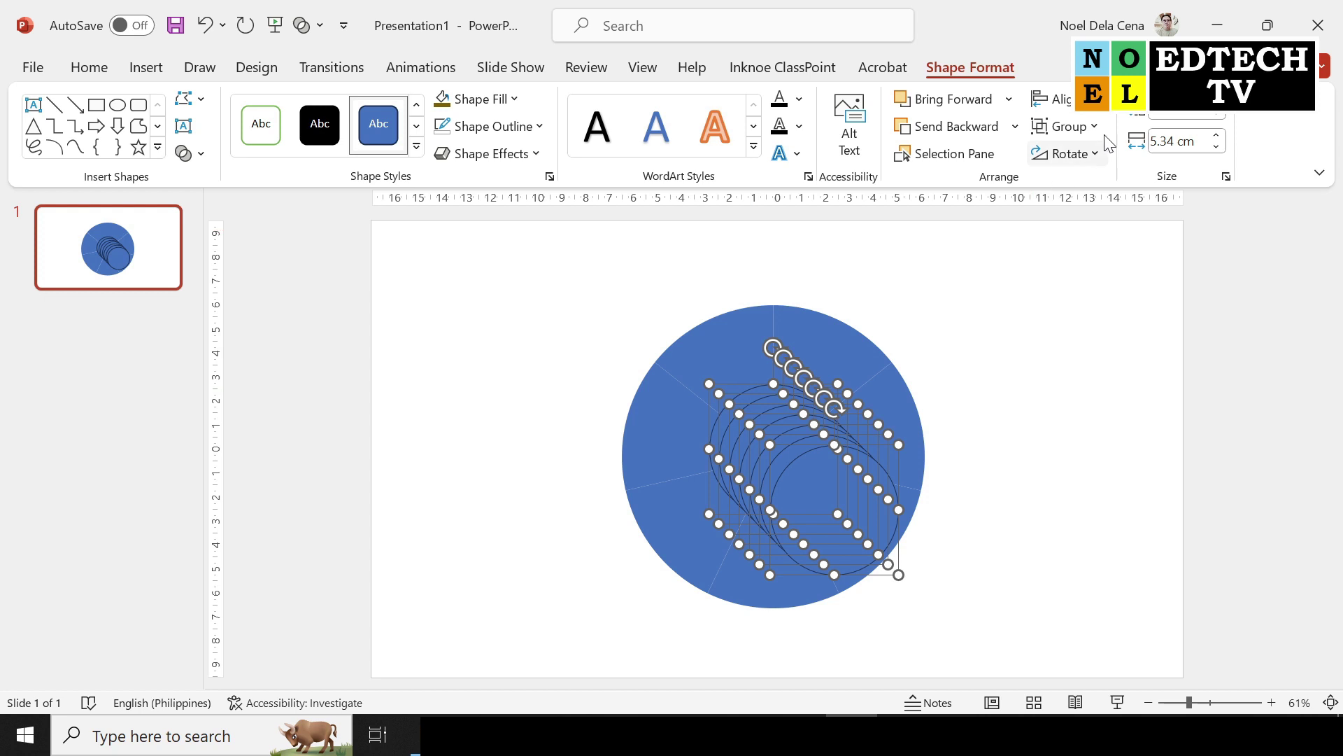
# Step: Align the circle copies by middle and centre into one stack, then group them
pyautogui.click(1049, 99)
pyautogui.click(1093, 165)
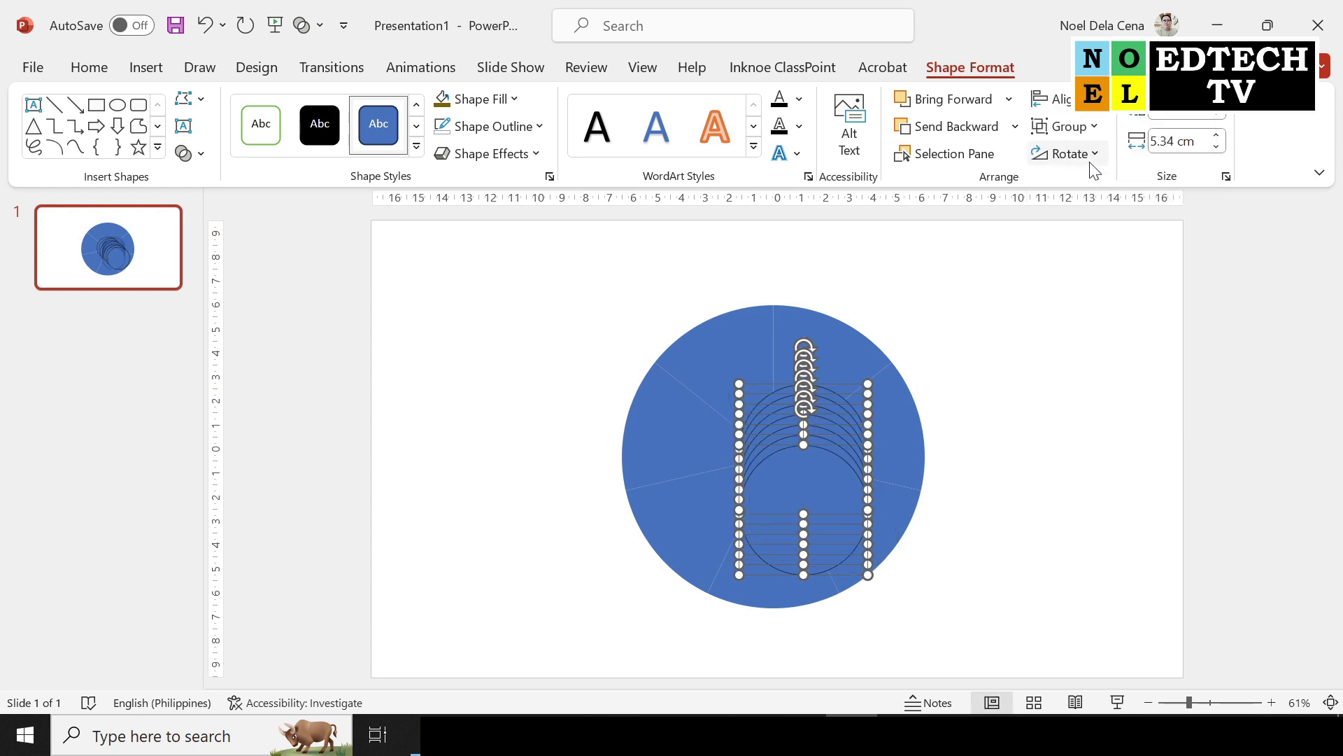
pyautogui.hotkey('ctrl', 'z')
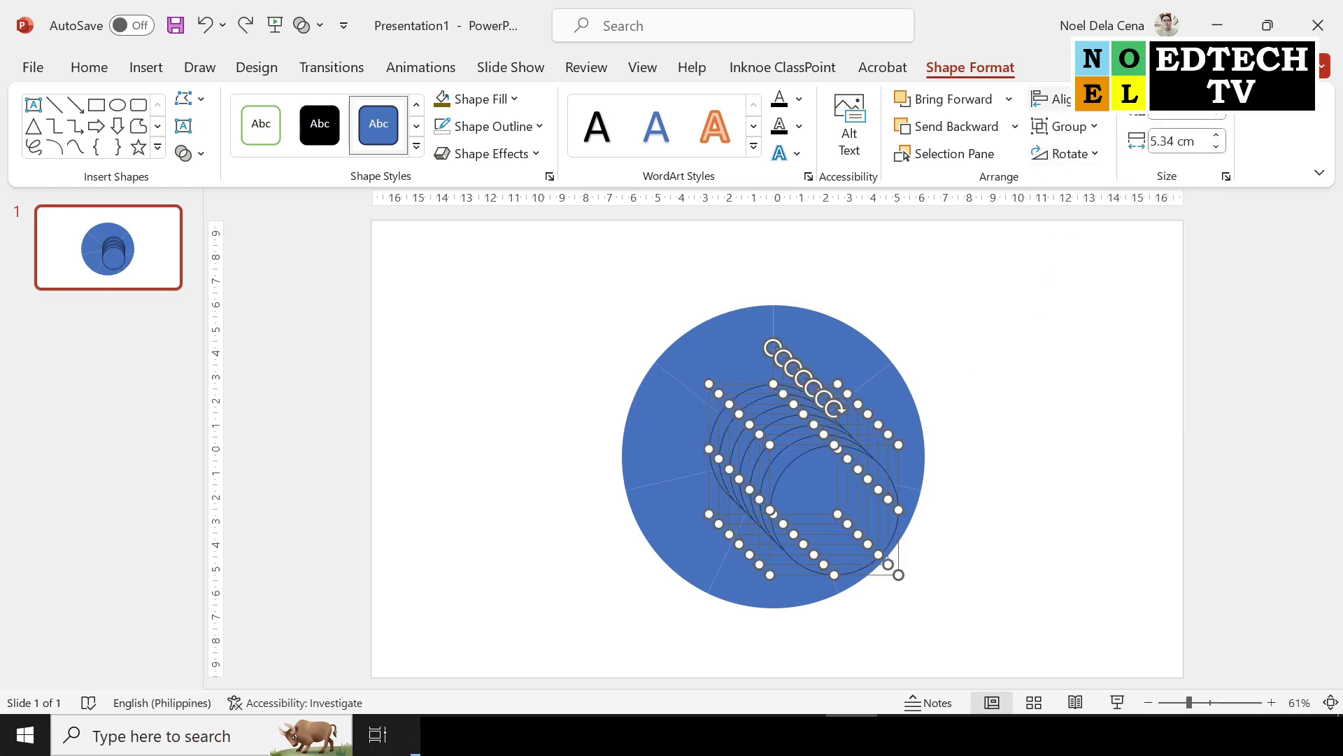
pyautogui.click(1049, 99)
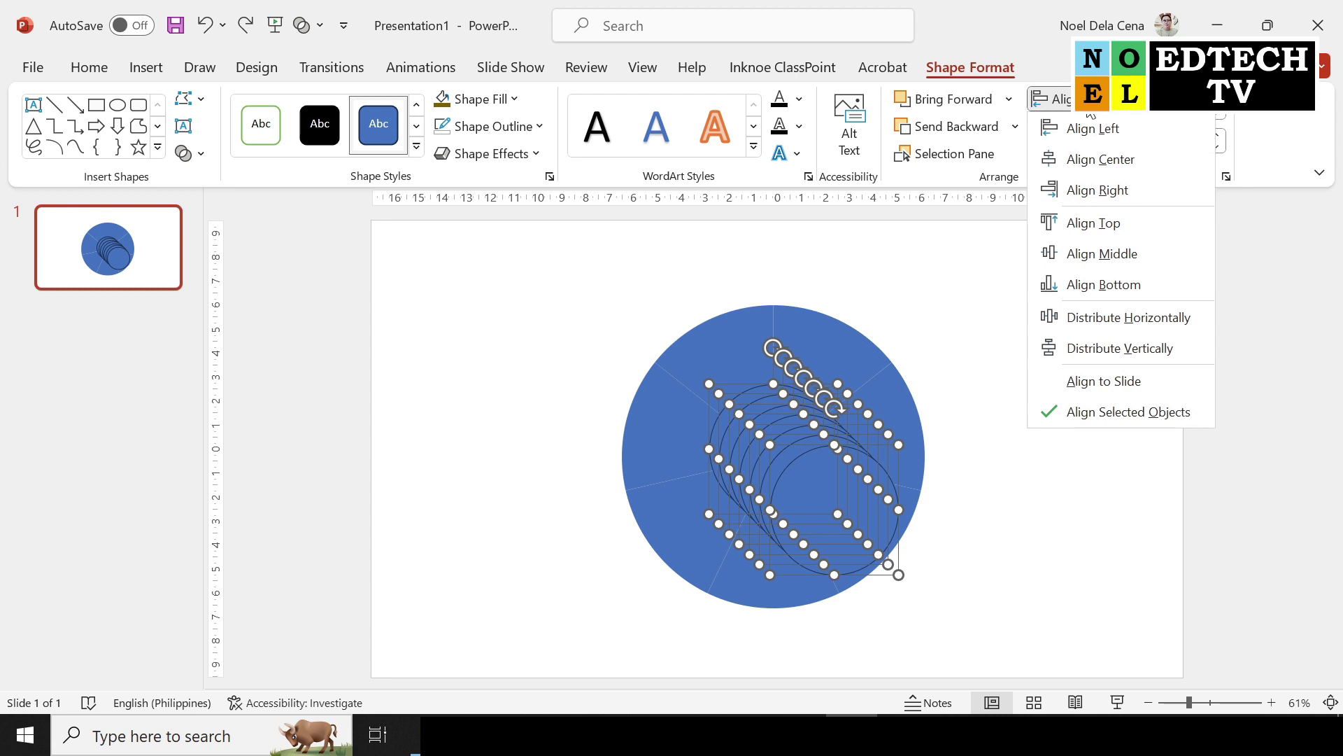
pyautogui.click(1102, 253)
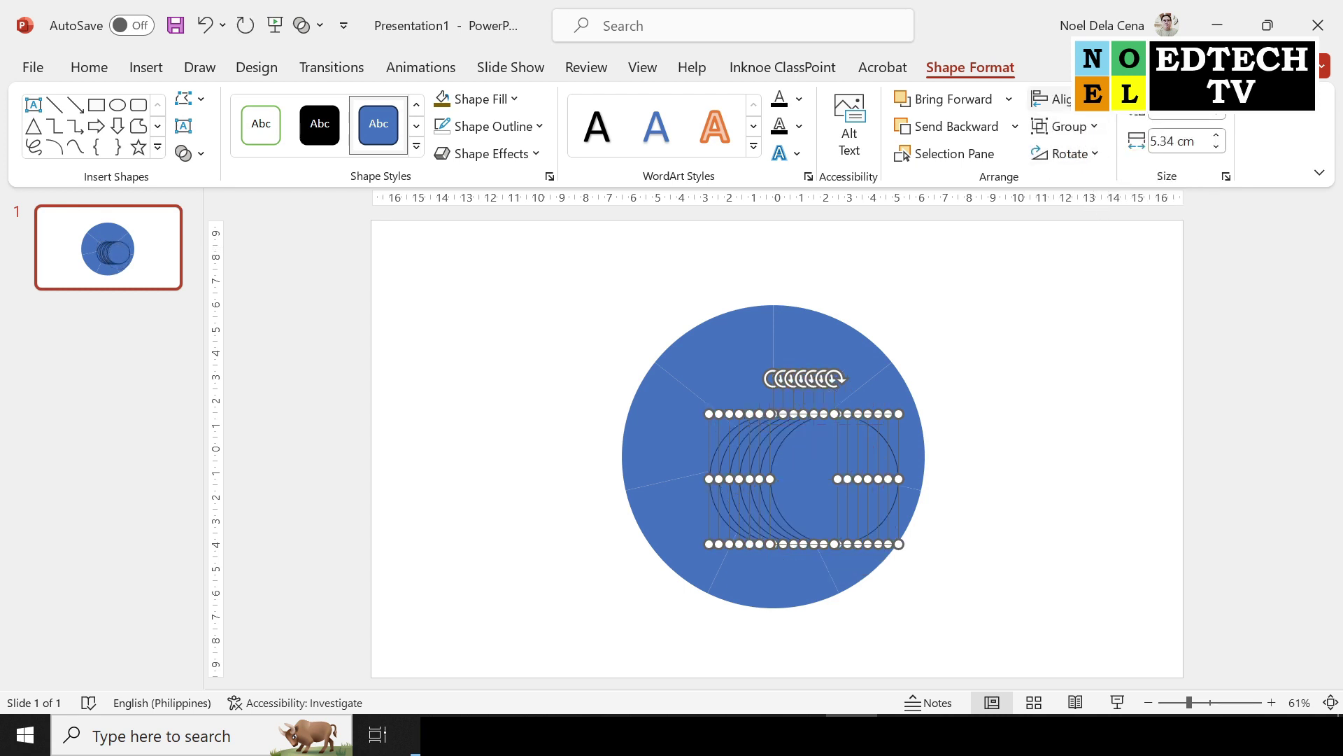
pyautogui.click(1049, 99)
pyautogui.click(1097, 158)
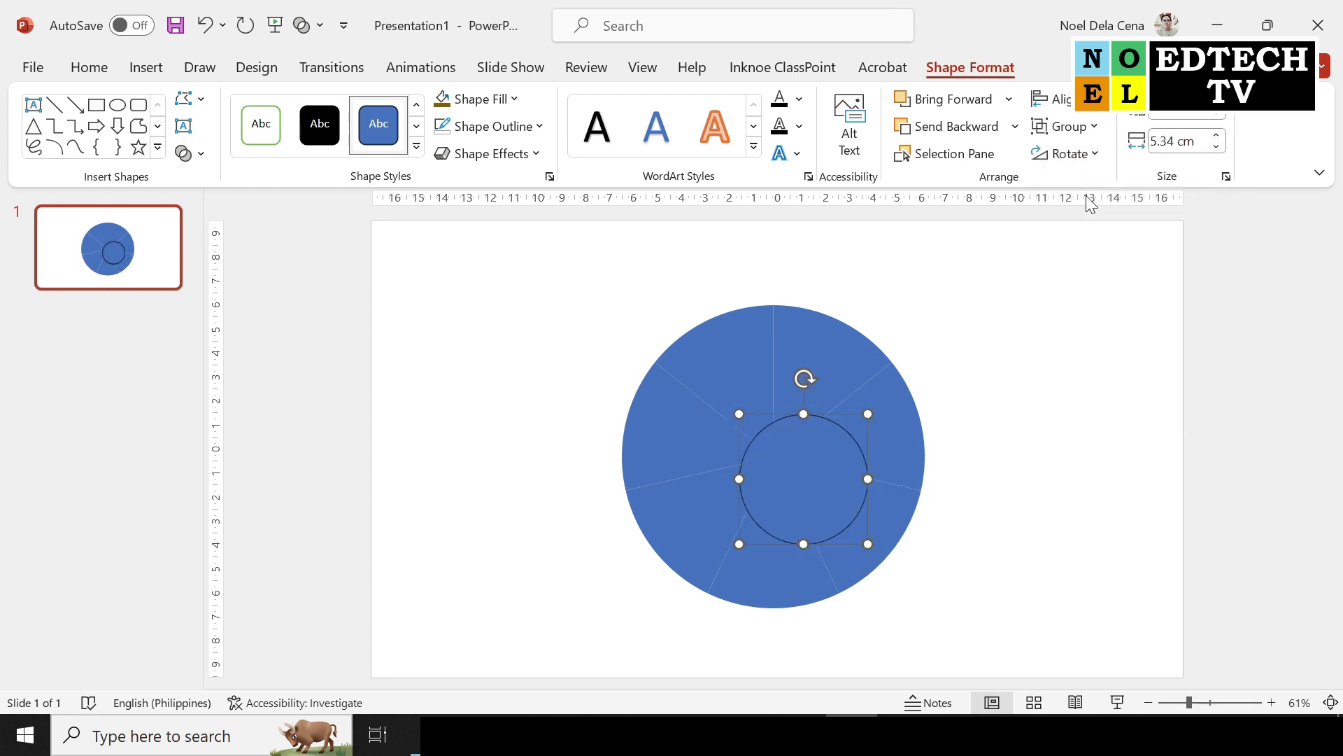
pyautogui.click(1077, 126)
pyautogui.click(1081, 151)
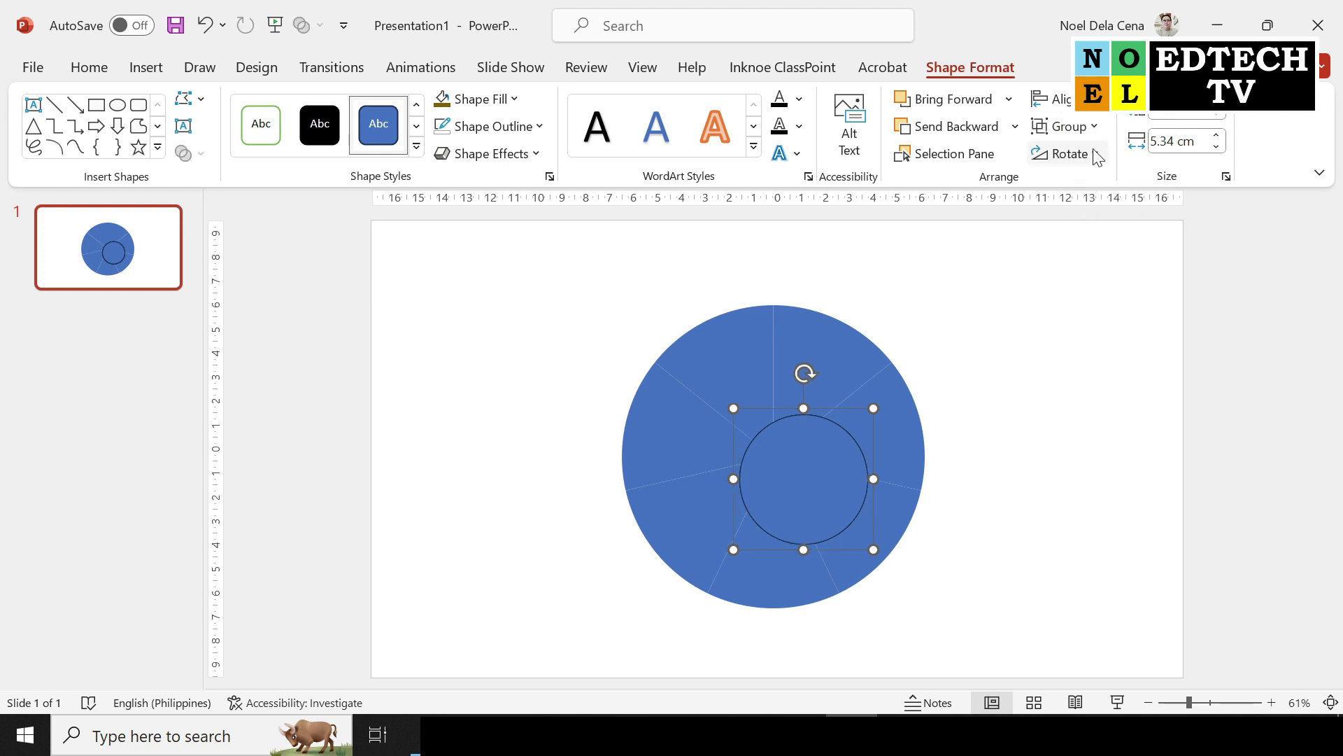
# Step: Move the grouped circle stack to the wheel's centre and ungroup it
pyautogui.click(1050, 99)
pyautogui.click(1083, 155)
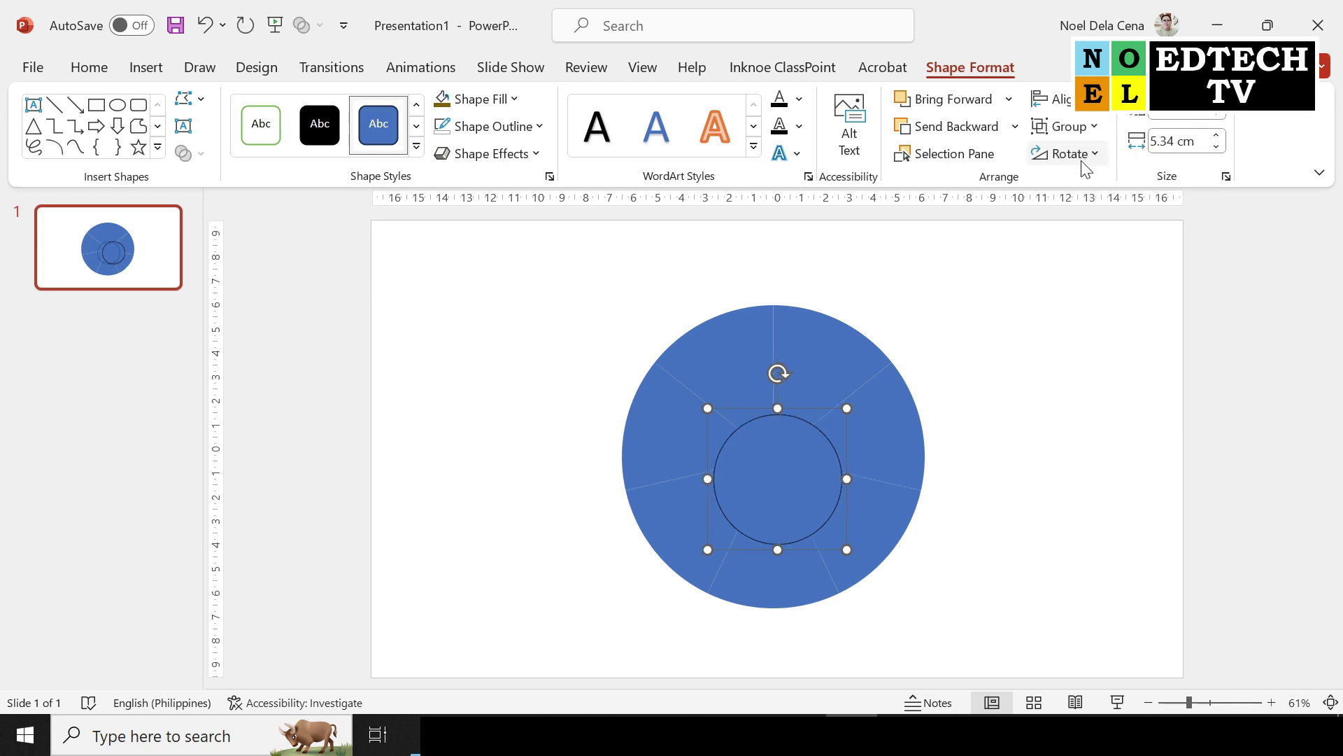
pyautogui.click(796, 452)
pyautogui.moveTo(794, 436); pyautogui.dragTo(789, 436)
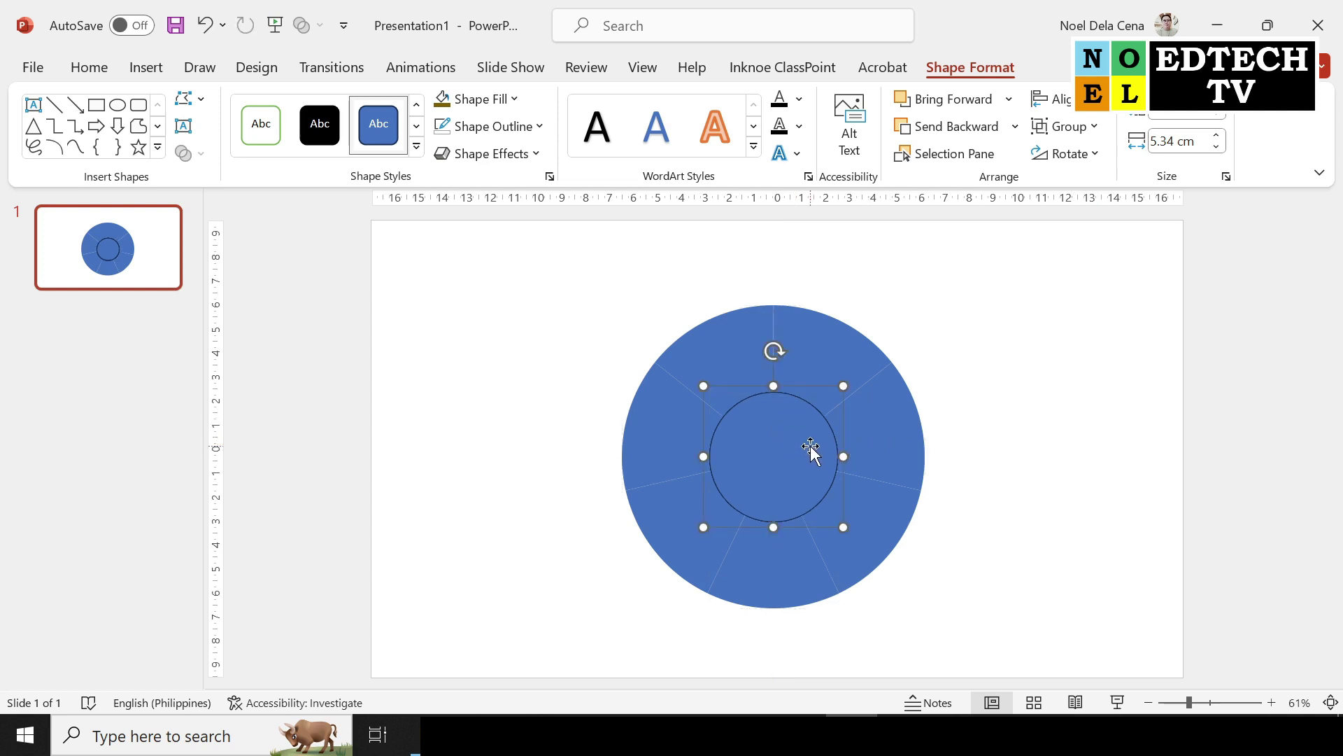
pyautogui.click(1095, 130)
pyautogui.click(1117, 221)
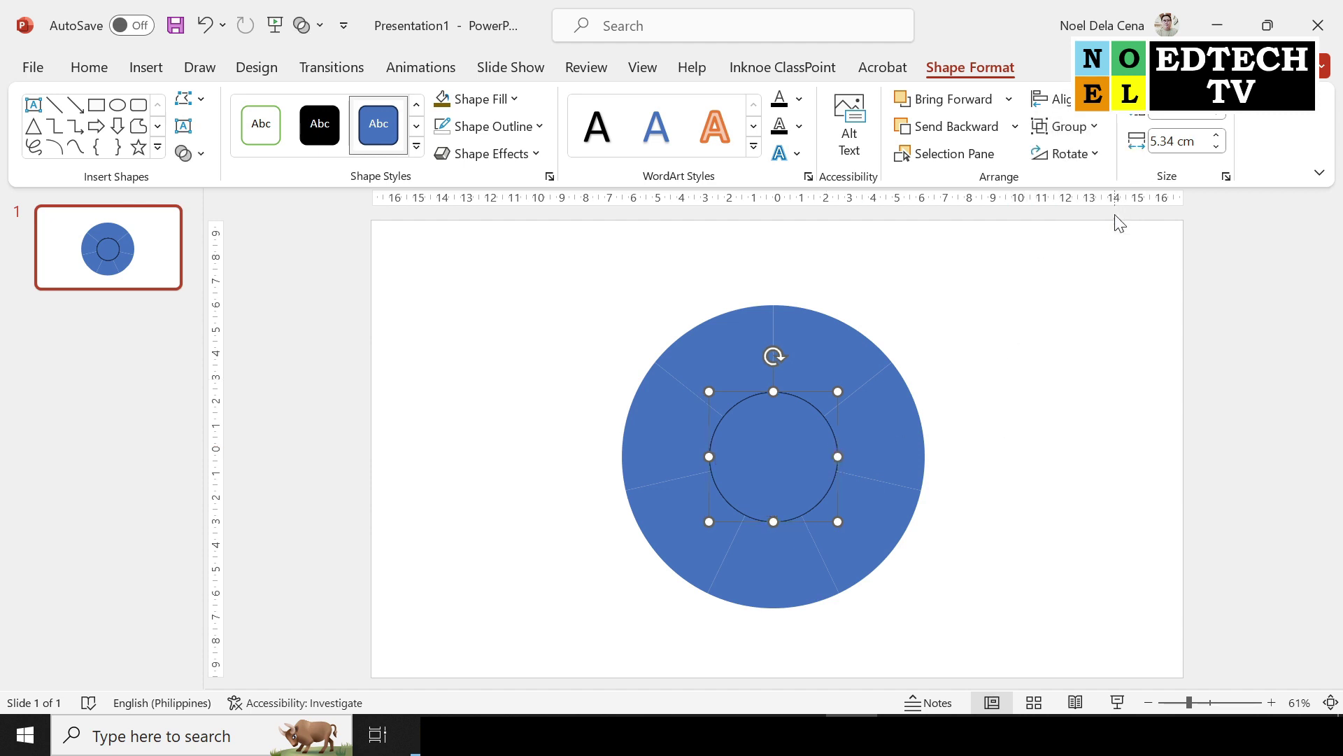
pyautogui.click(1055, 299)
pyautogui.click(814, 338)
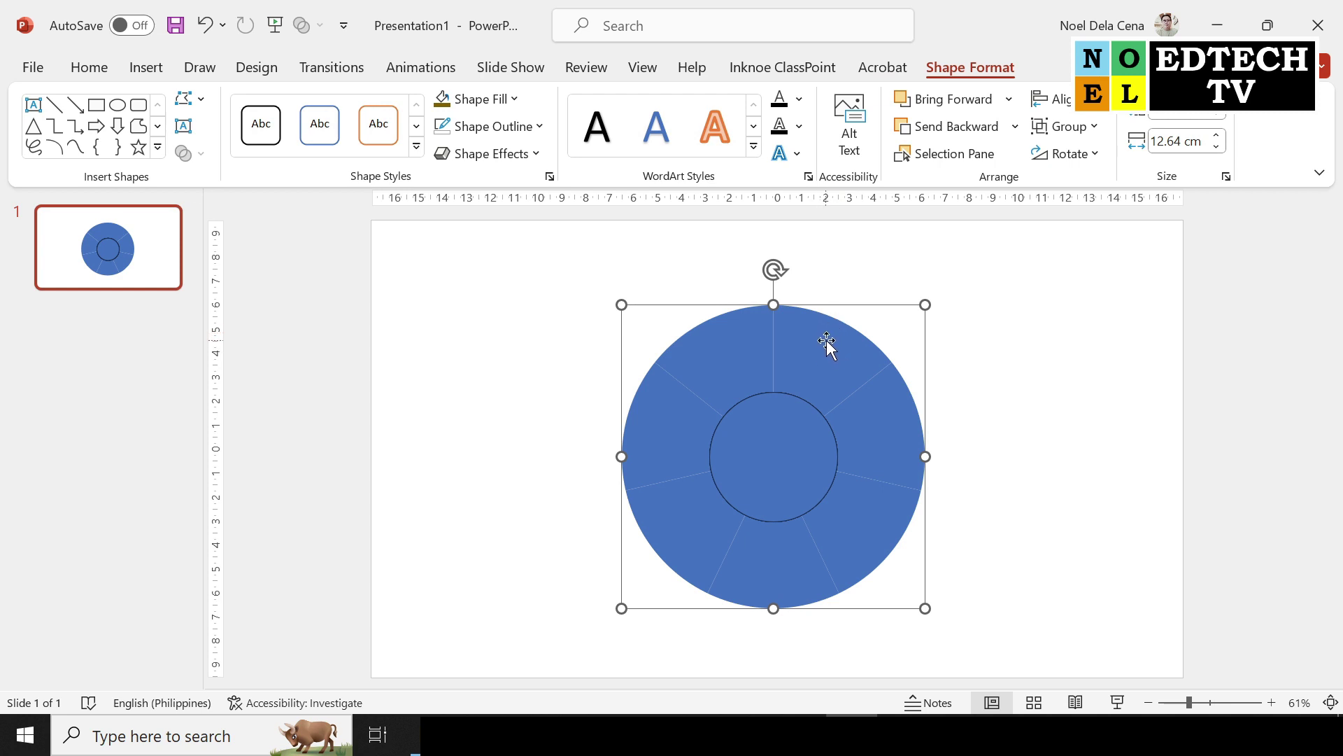
# Step: Subtract the inner circle from the first three wheel segments with Merge Shapes
pyautogui.click(789, 461)
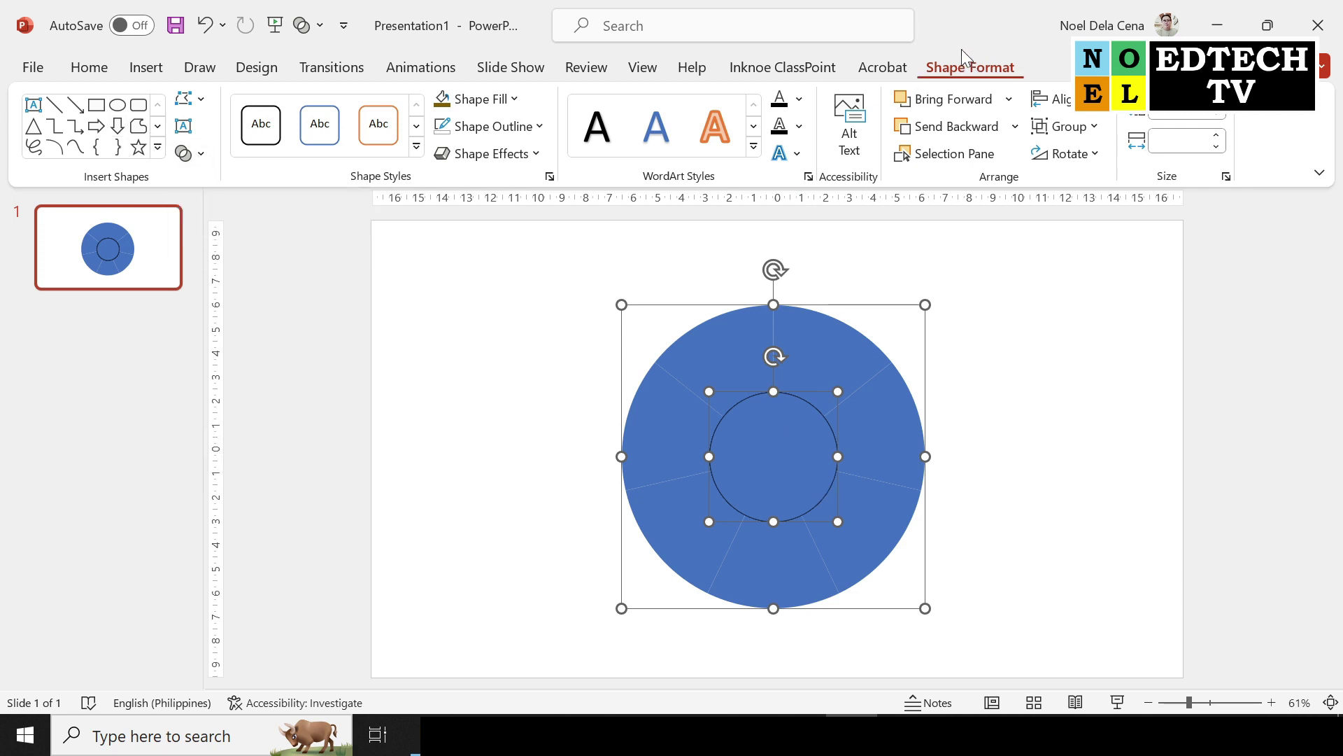
pyautogui.click(201, 152)
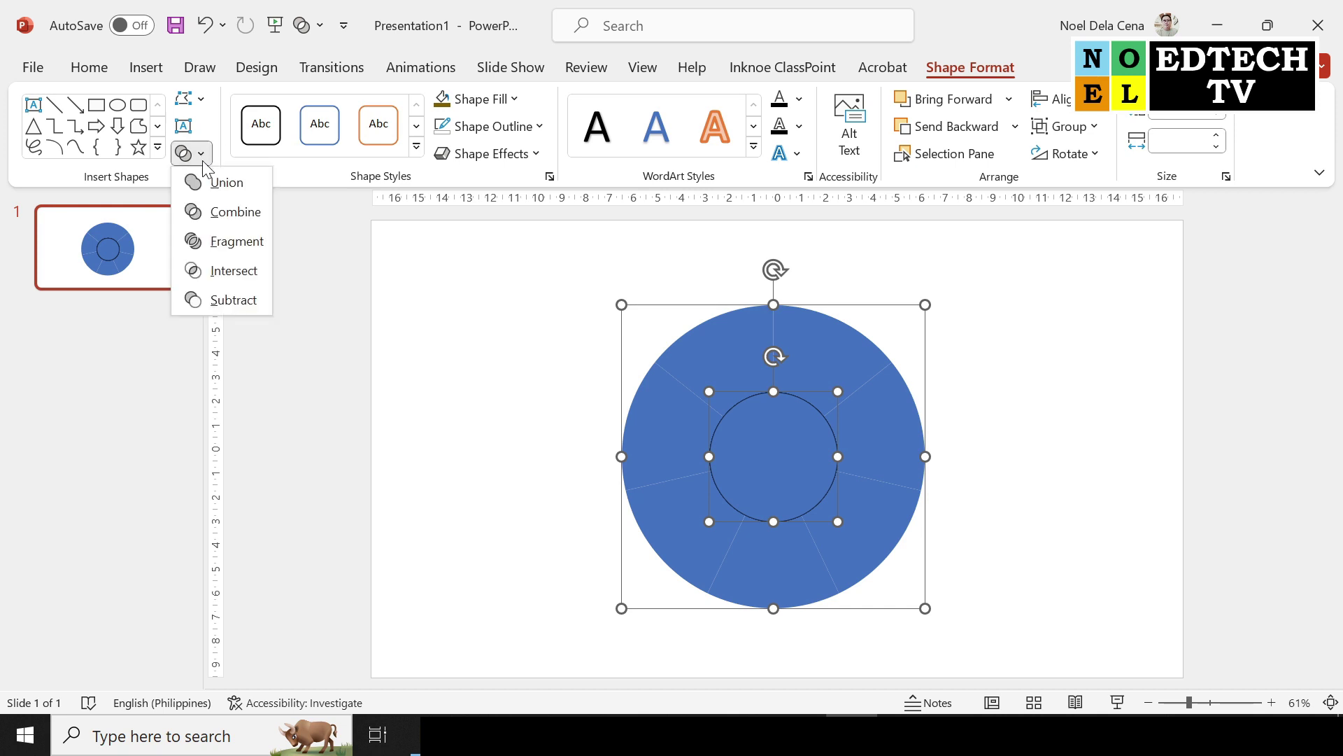
pyautogui.click(222, 300)
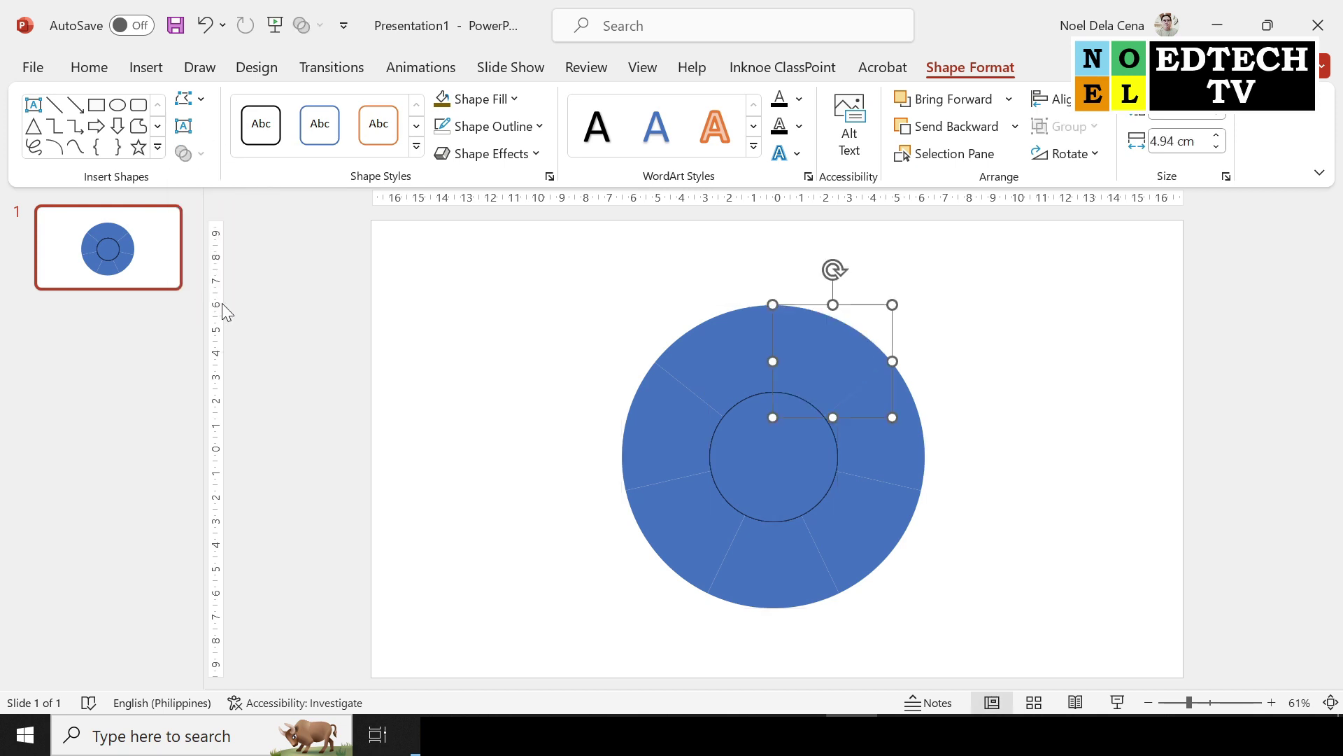
pyautogui.click(1021, 388)
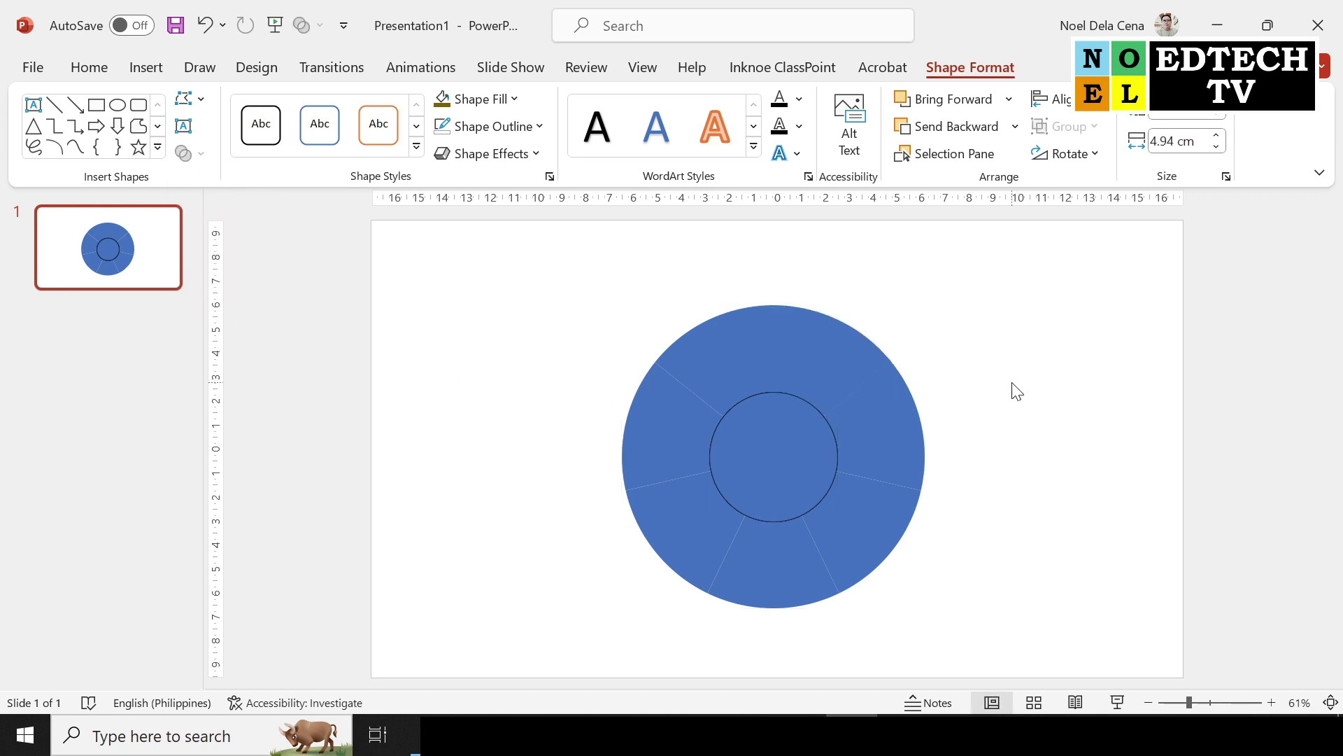
pyautogui.click(905, 434)
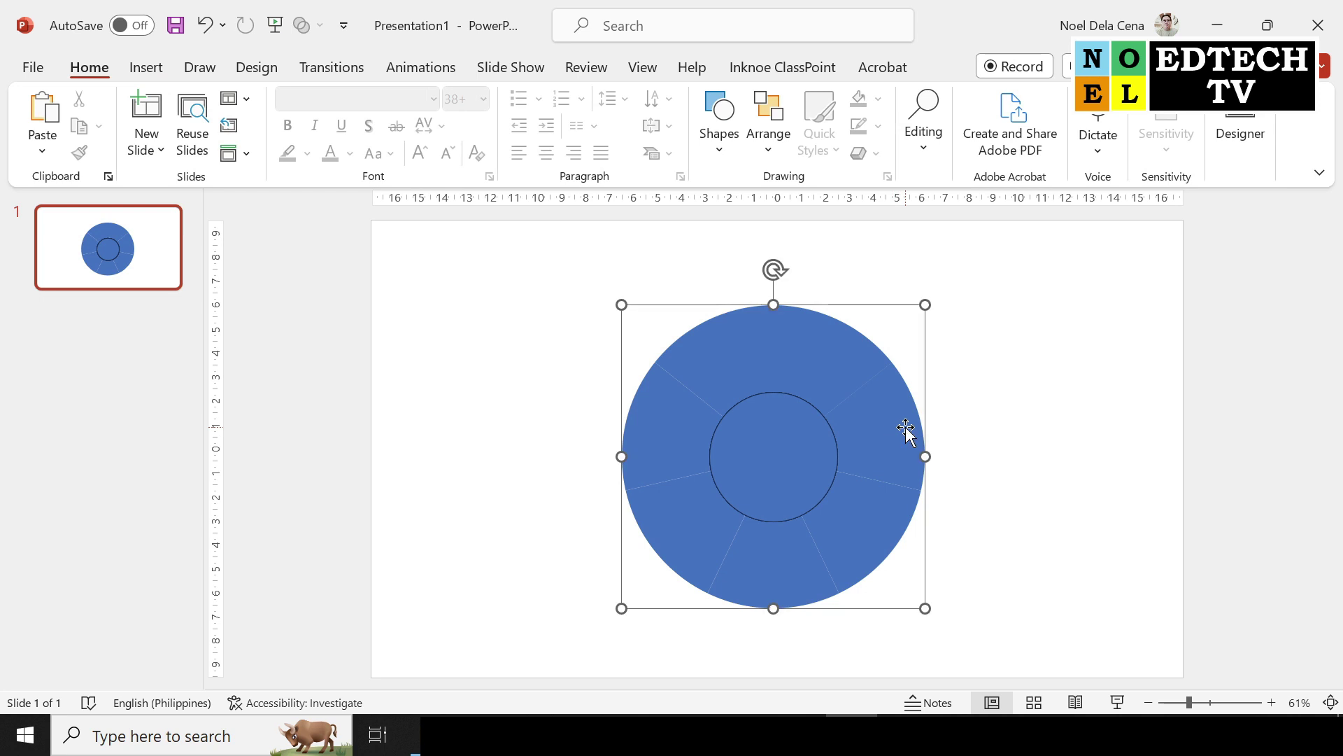
pyautogui.keyDown('shift'); pyautogui.click(791, 441); pyautogui.keyUp('shift')
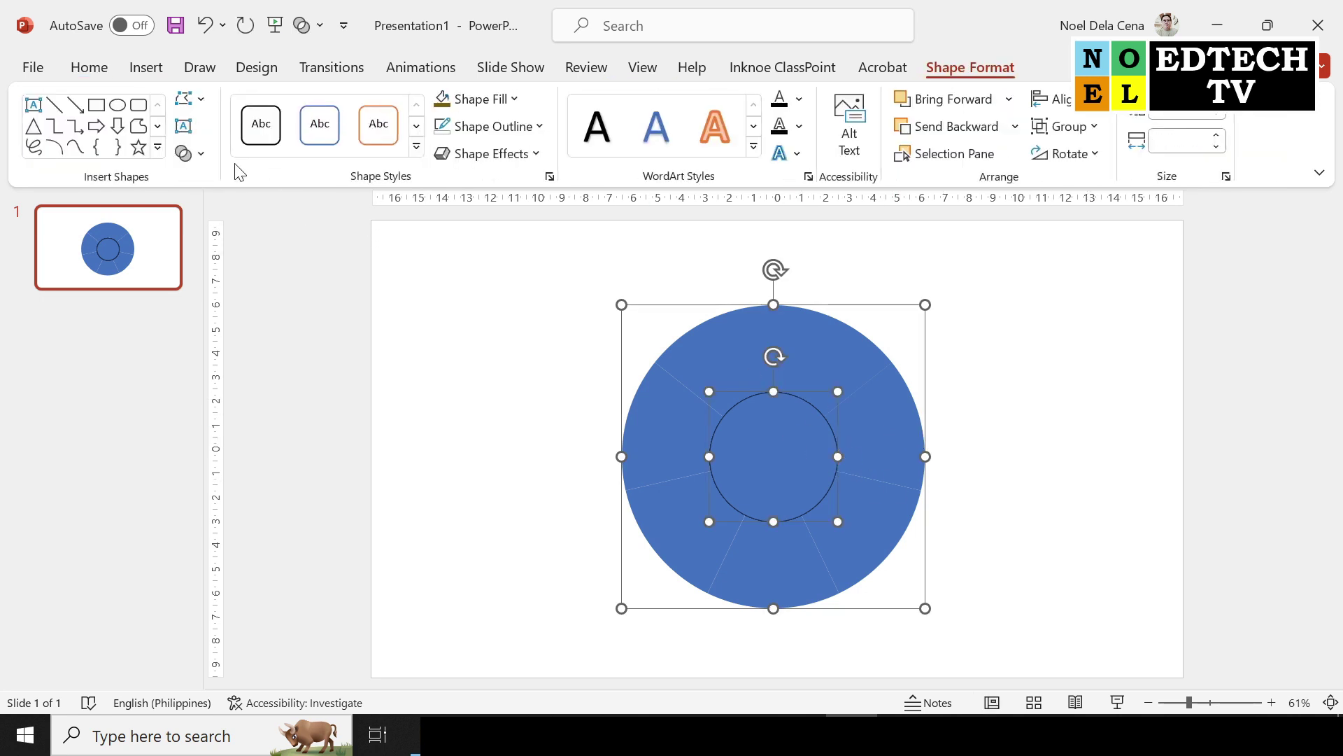
pyautogui.click(200, 162)
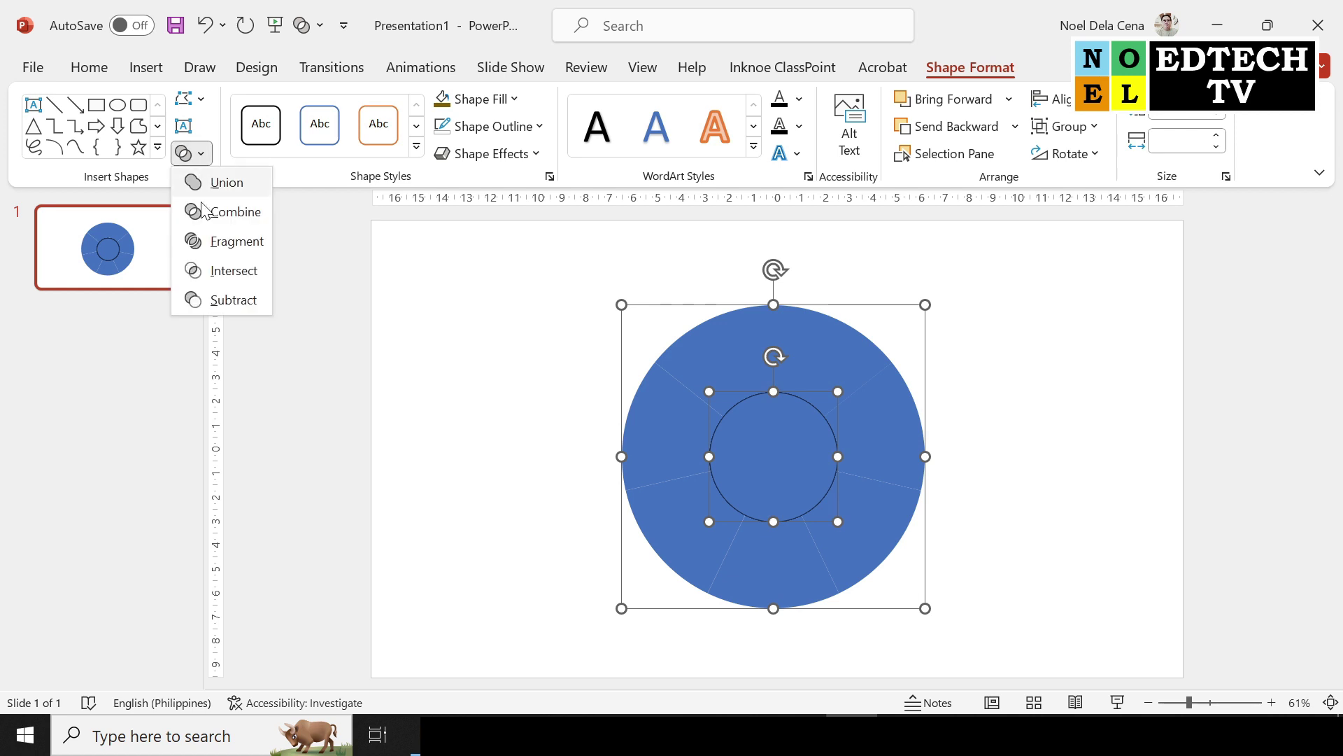
pyautogui.click(227, 301)
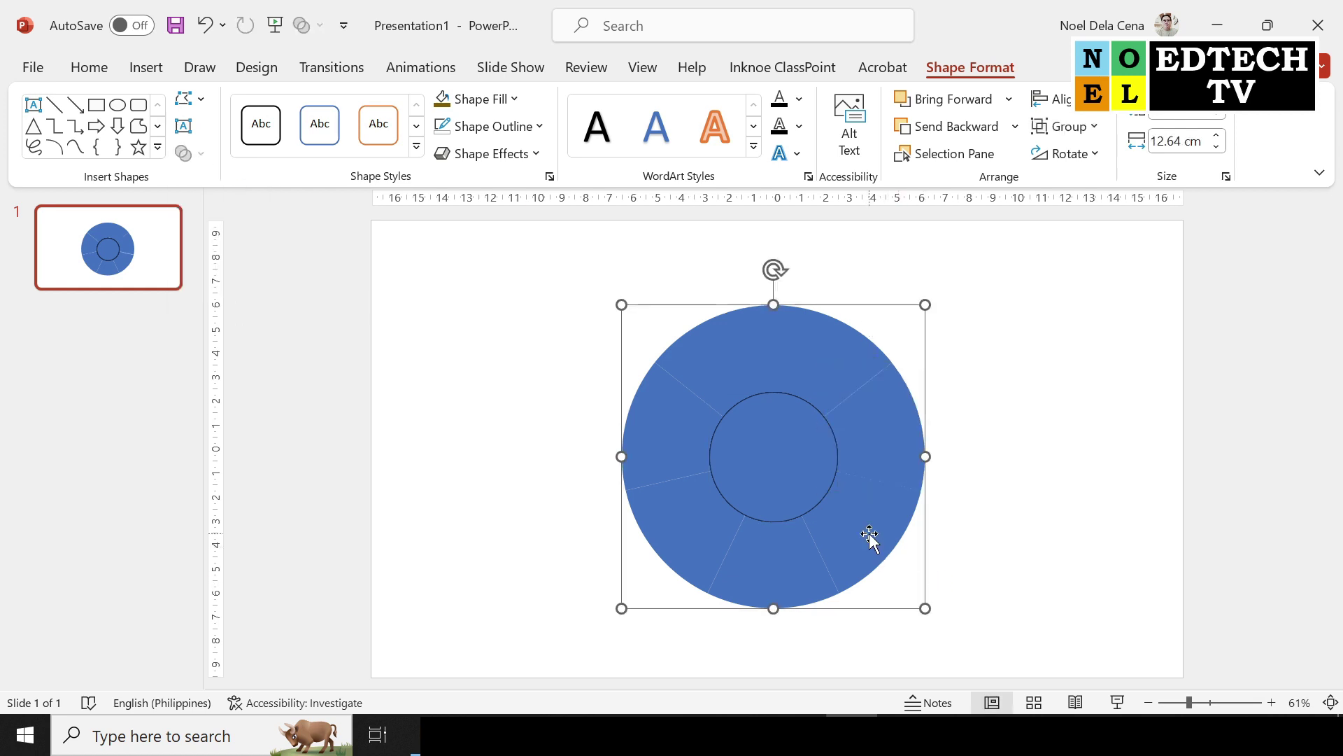
pyautogui.keyDown('shift'); pyautogui.click(765, 462); pyautogui.keyUp('shift')
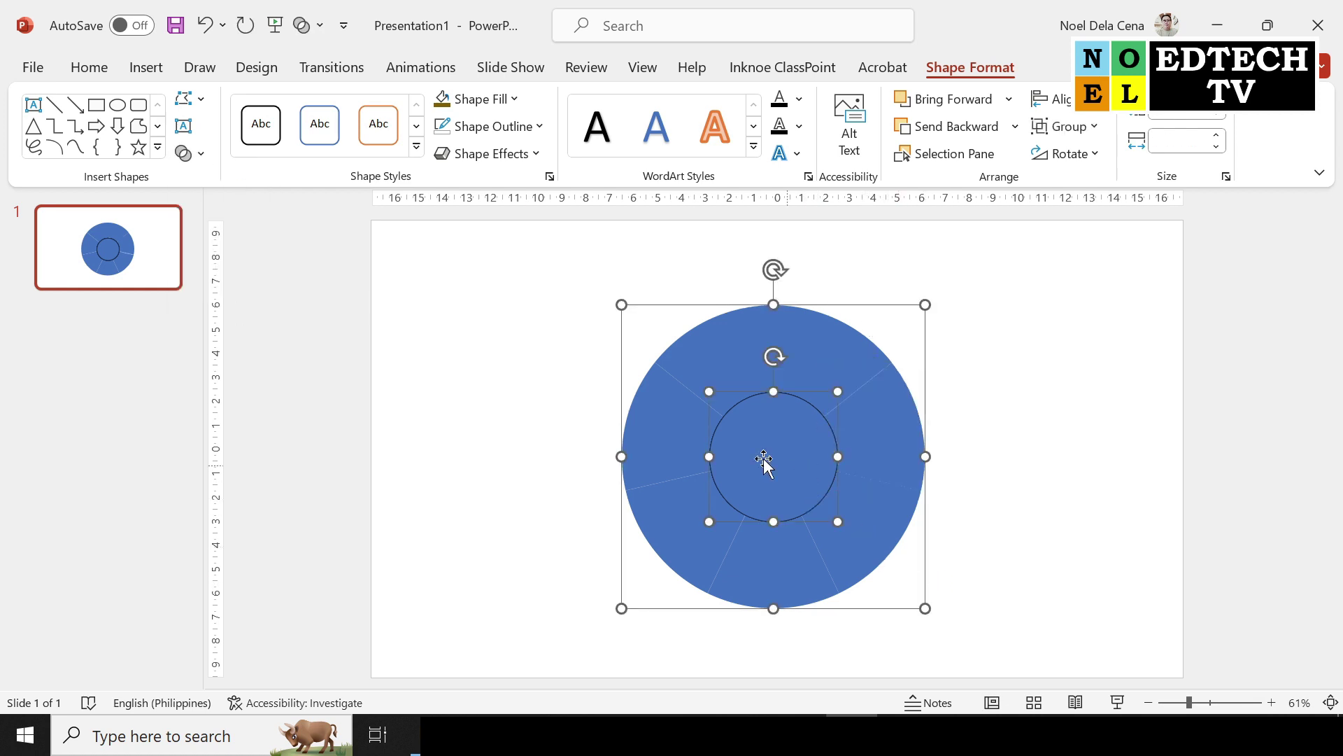
pyautogui.click(188, 154)
pyautogui.click(204, 299)
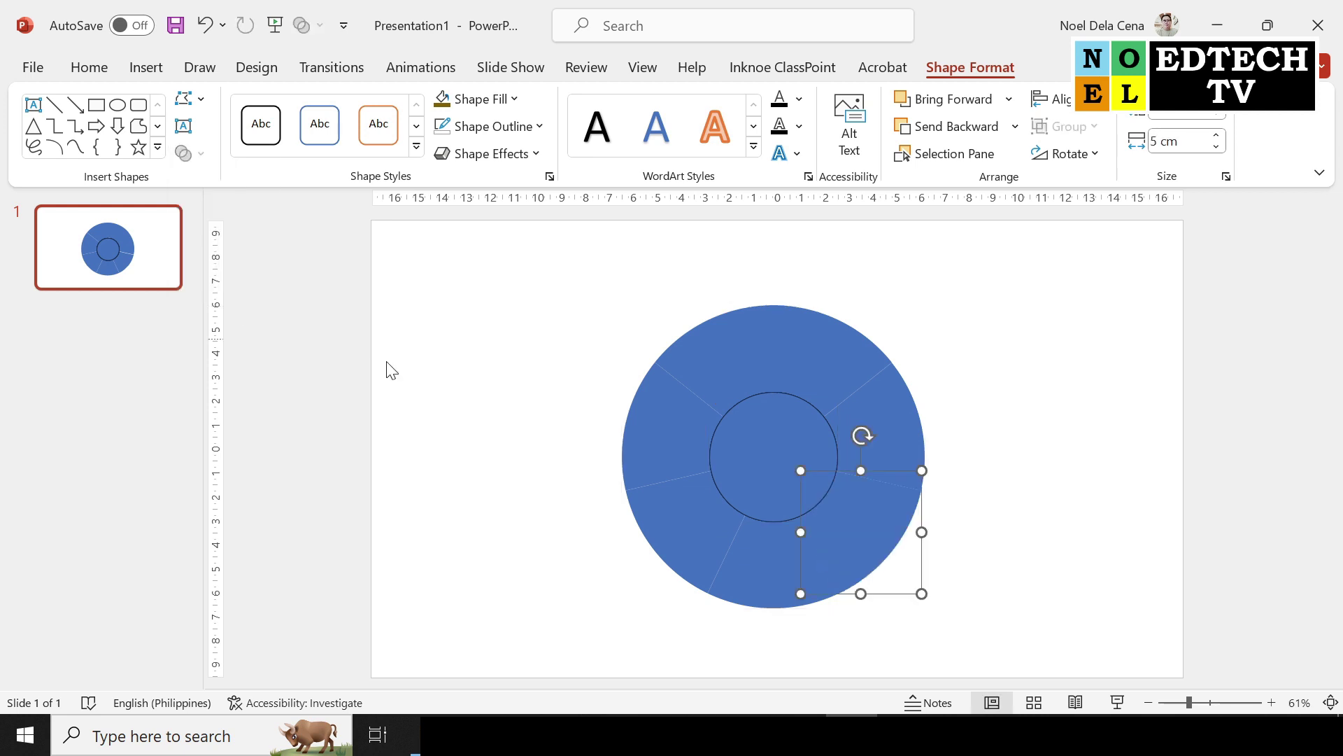
# Step: Cut the inner circle out of the bottom and lower-left segments
pyautogui.click(754, 563)
pyautogui.keyDown('shift'); pyautogui.click(767, 467); pyautogui.keyUp('shift')
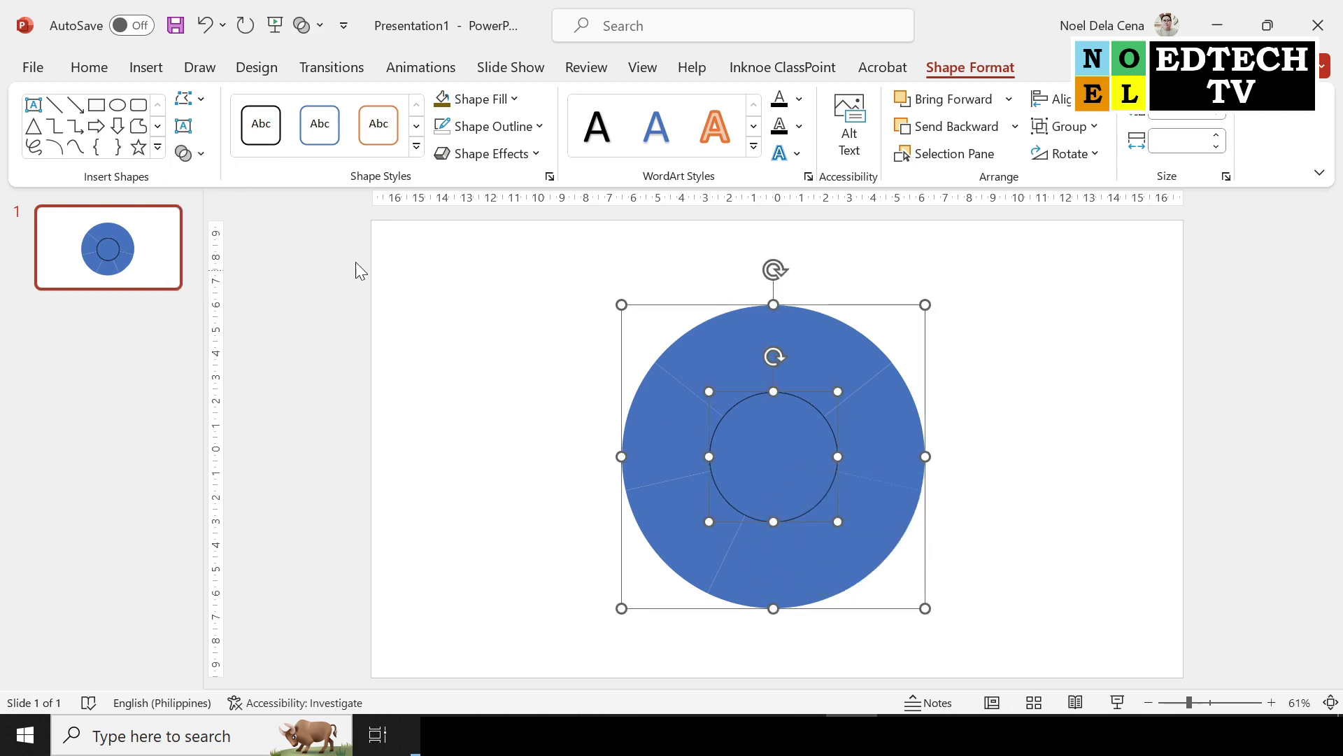
pyautogui.click(188, 153)
pyautogui.click(231, 300)
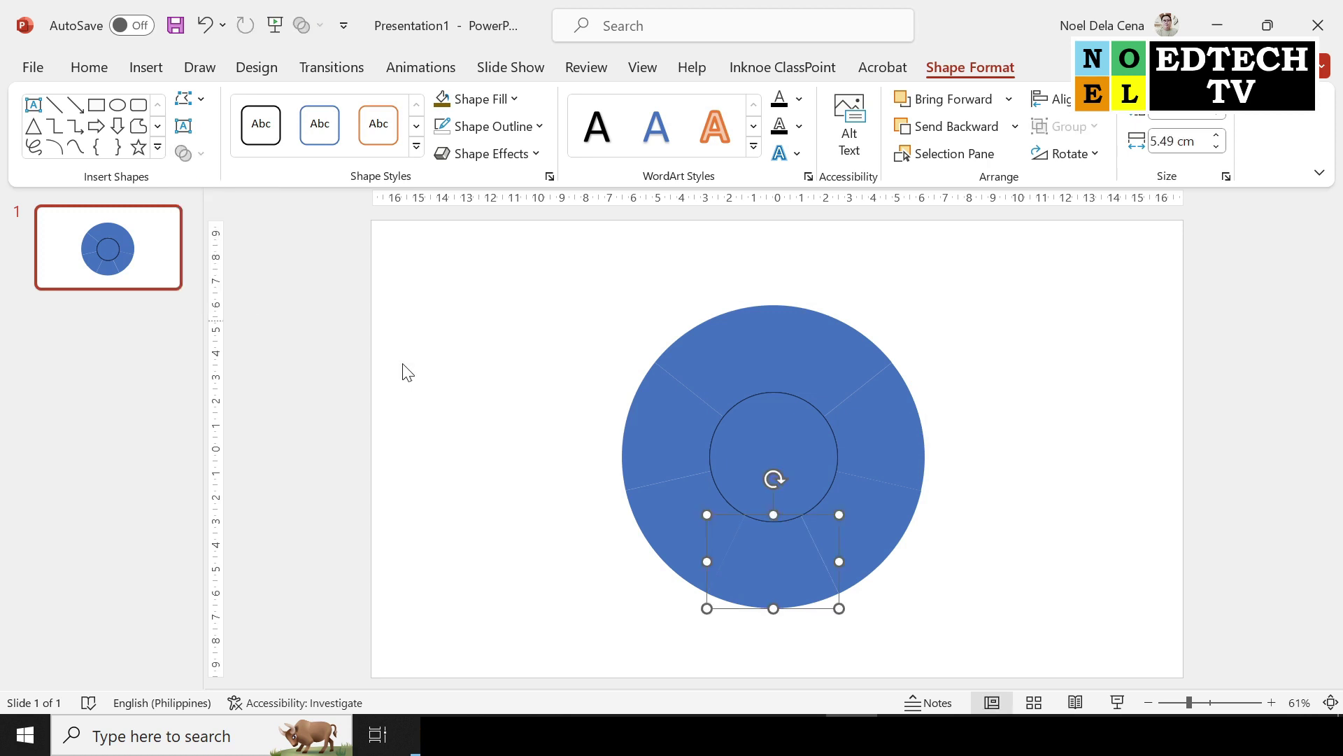
pyautogui.click(668, 517)
pyautogui.keyDown('shift'); pyautogui.click(774, 471); pyautogui.keyUp('shift')
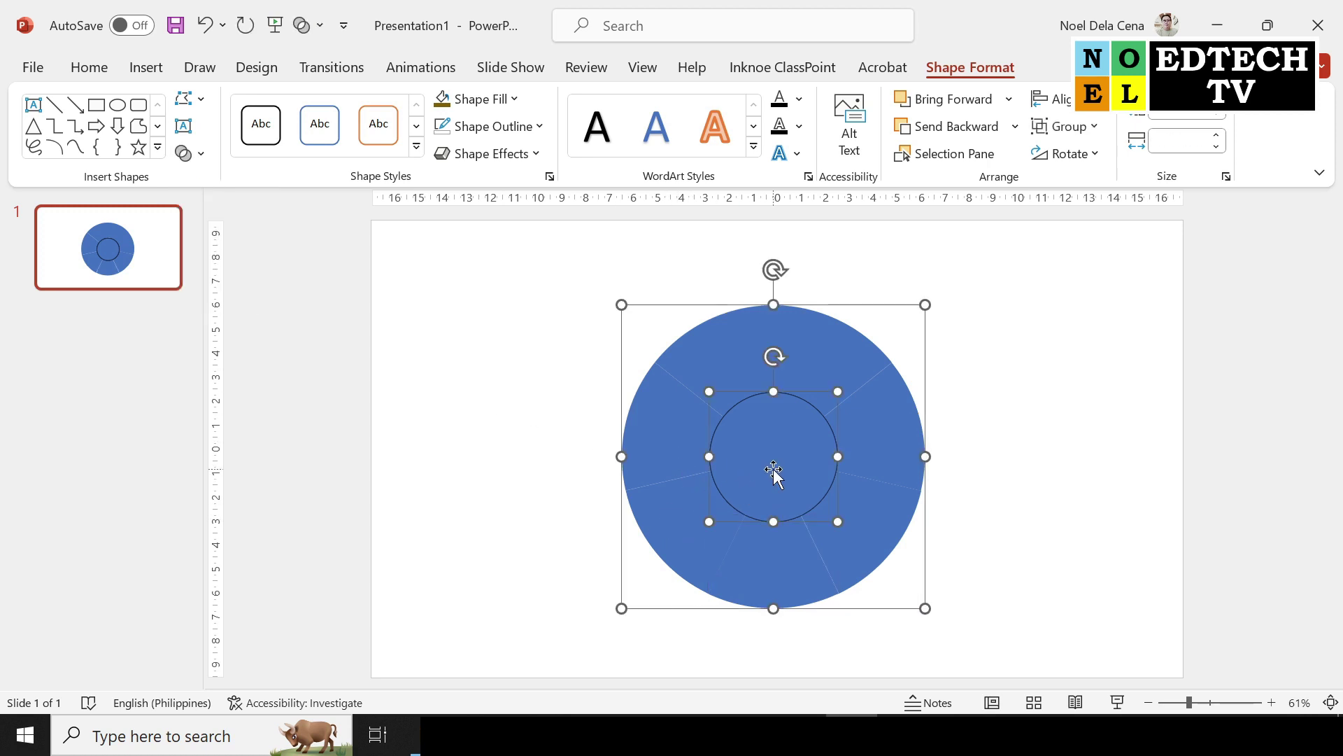
pyautogui.click(188, 153)
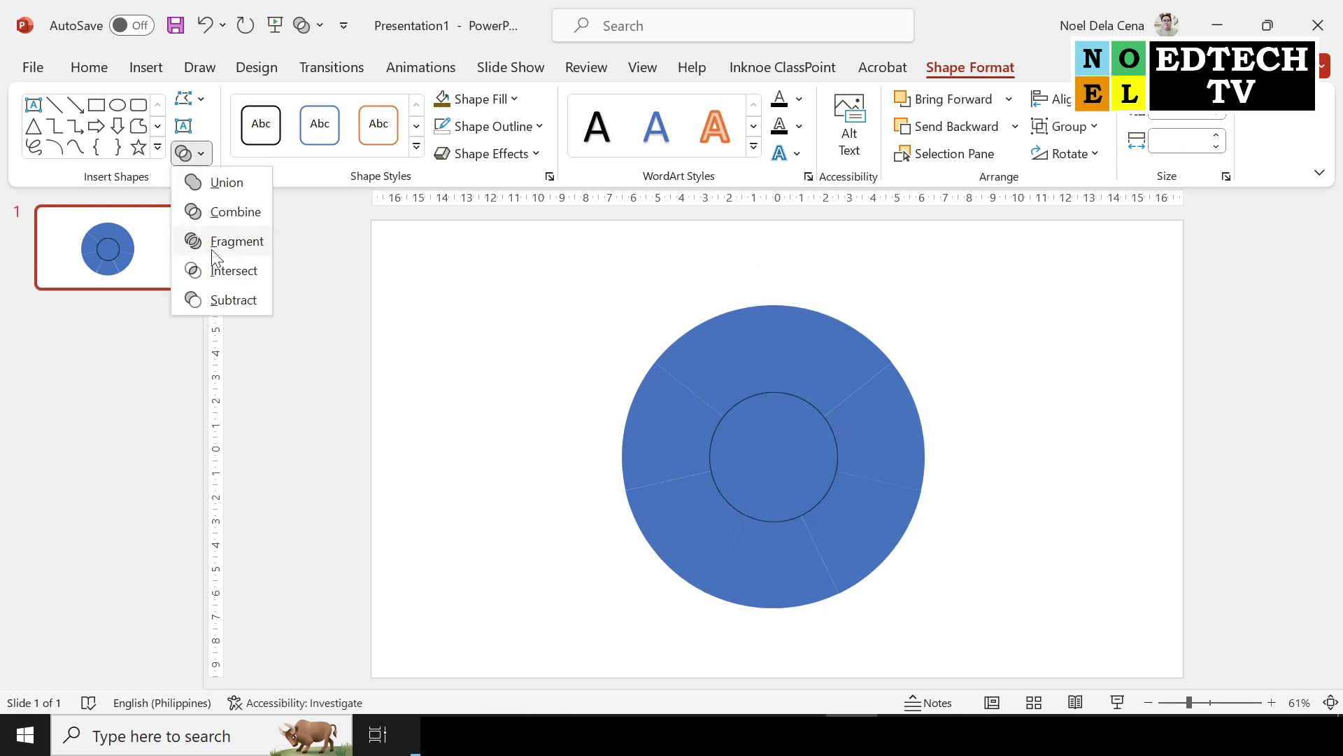
pyautogui.click(231, 299)
# Step: Subtract the inner circle from the last segment and the large outer circle
pyautogui.click(655, 429)
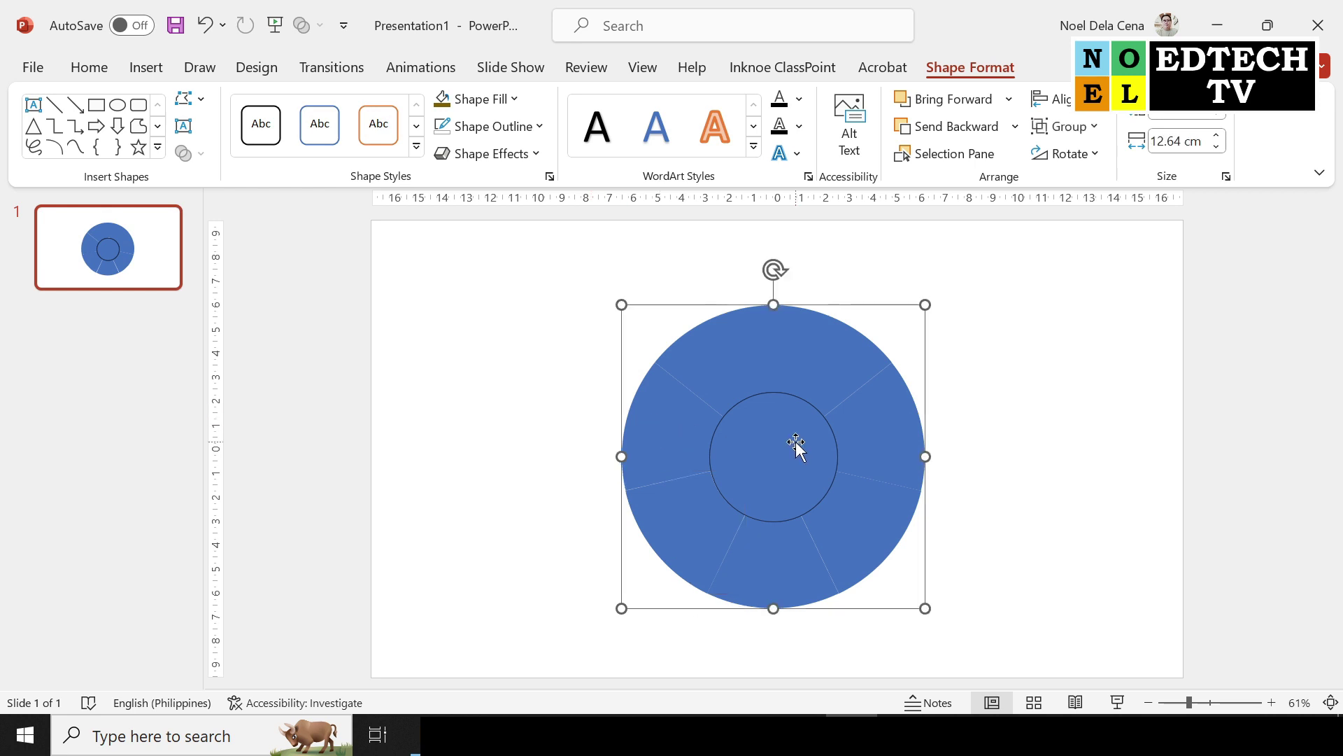
pyautogui.keyDown('shift'); pyautogui.click(772, 427); pyautogui.keyUp('shift')
pyautogui.click(189, 153)
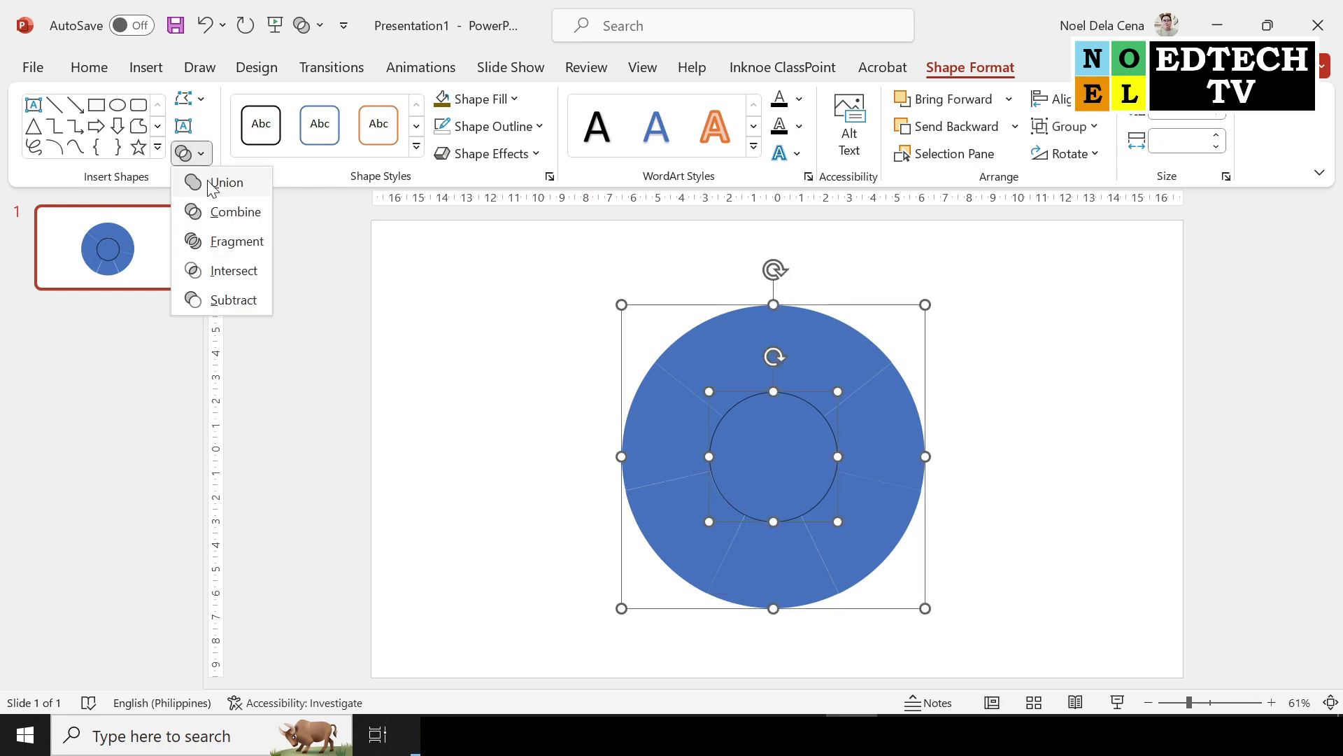
pyautogui.click(224, 299)
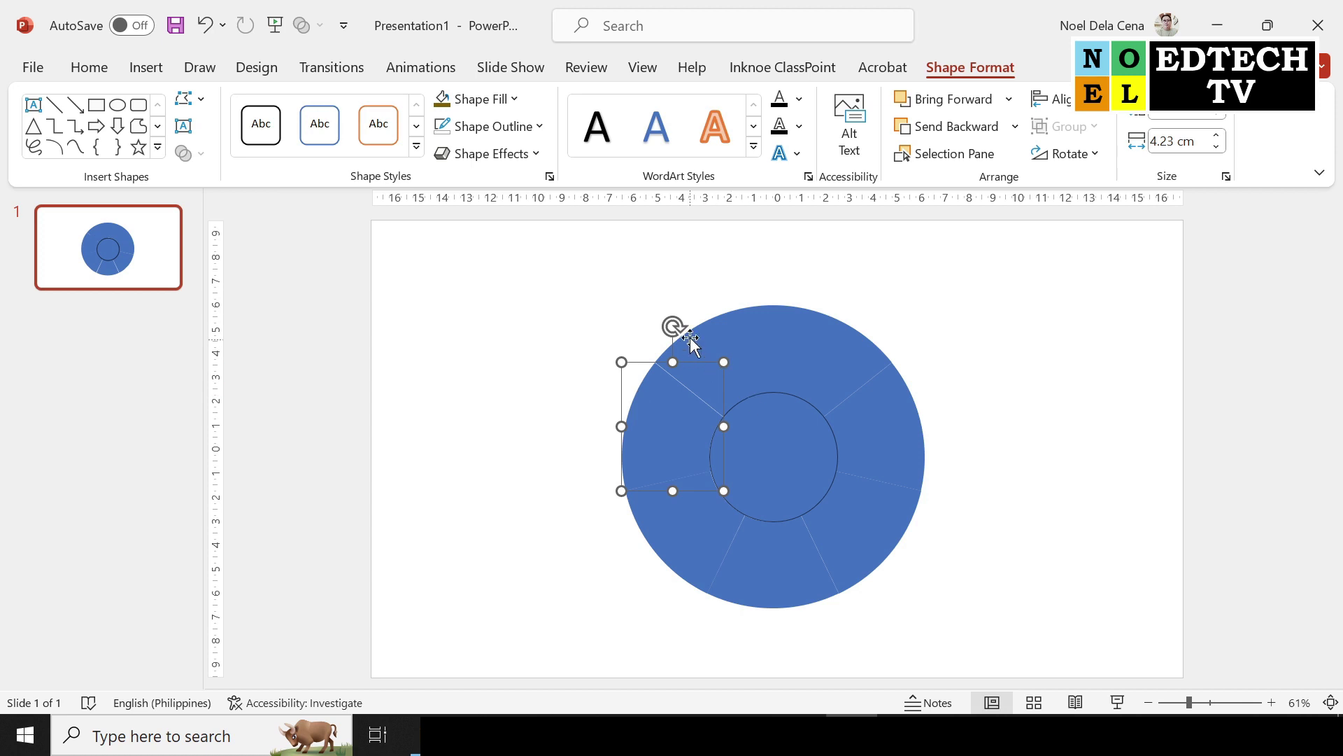
pyautogui.click(709, 332)
pyautogui.keyDown('shift'); pyautogui.click(787, 429); pyautogui.keyUp('shift')
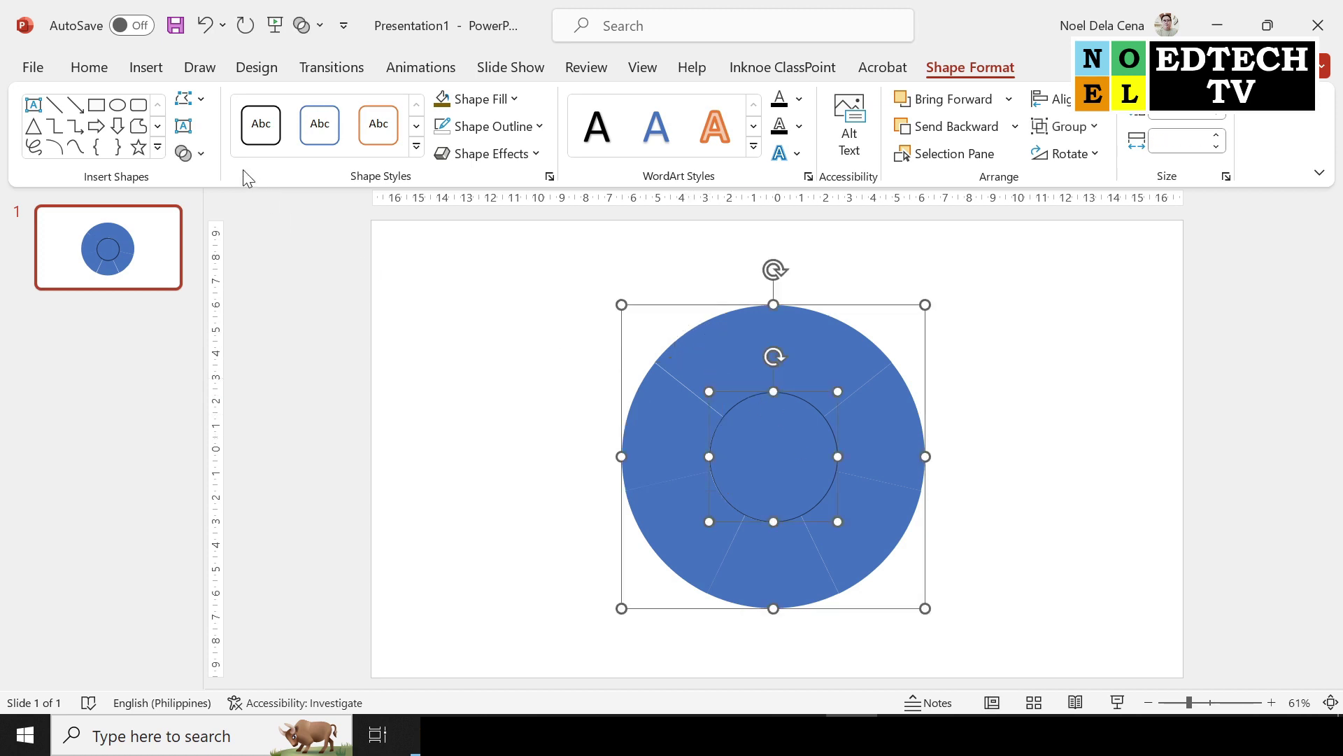
pyautogui.click(204, 158)
pyautogui.click(224, 299)
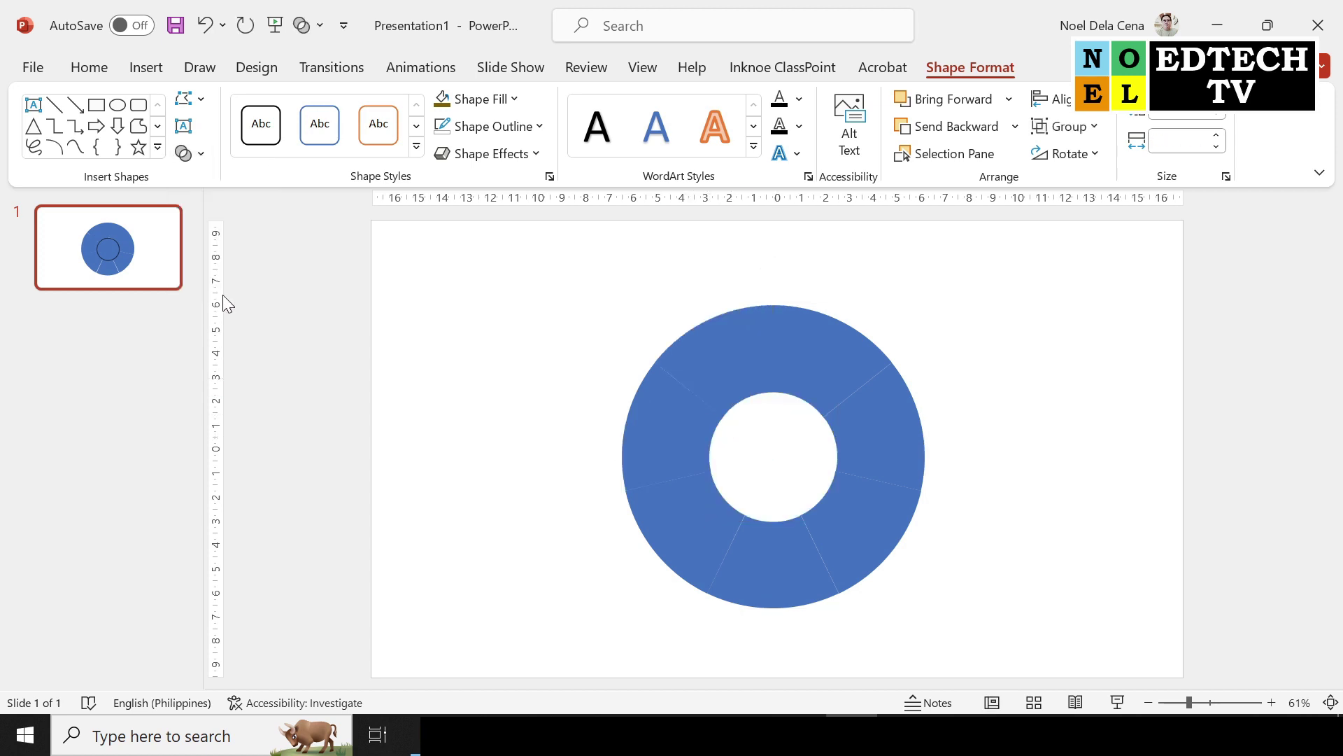
# Step: Remove the outline from all the donut segments
pyautogui.click(1103, 329)
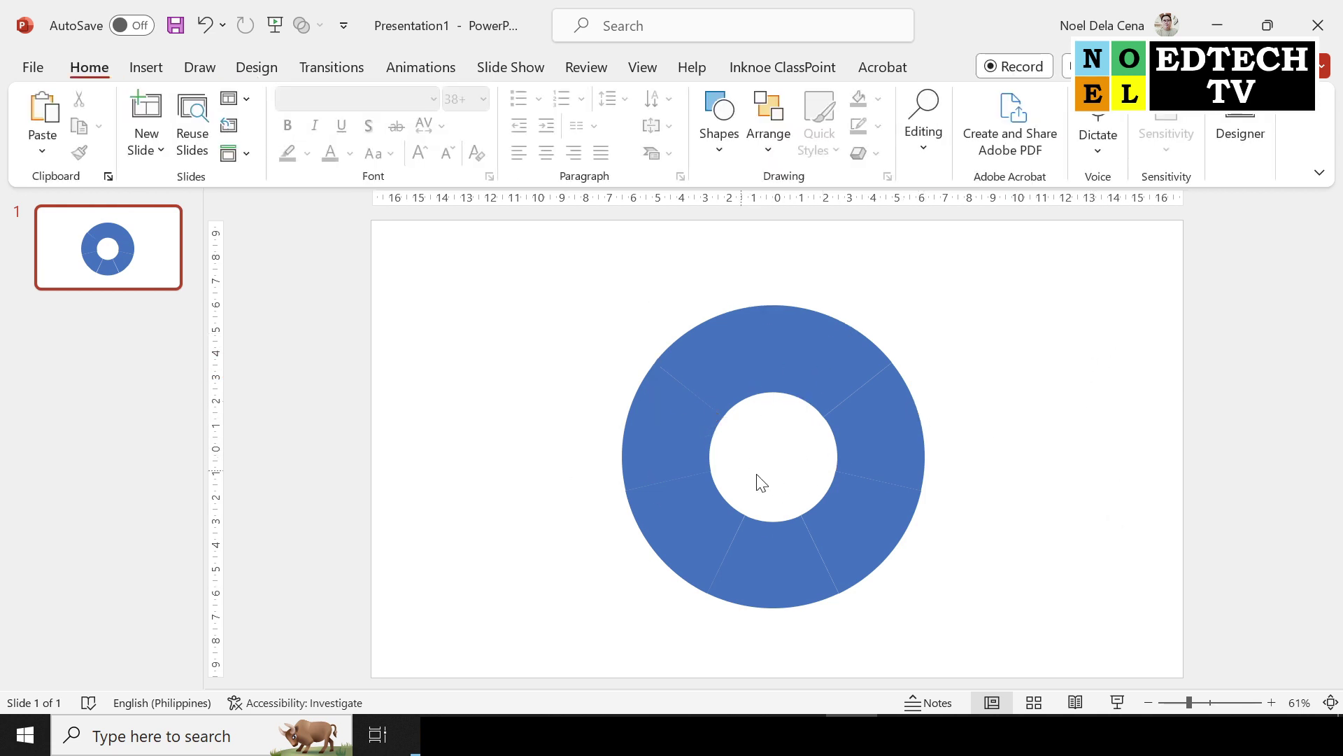
pyautogui.moveTo(521, 261); pyautogui.dragTo(1152, 687)
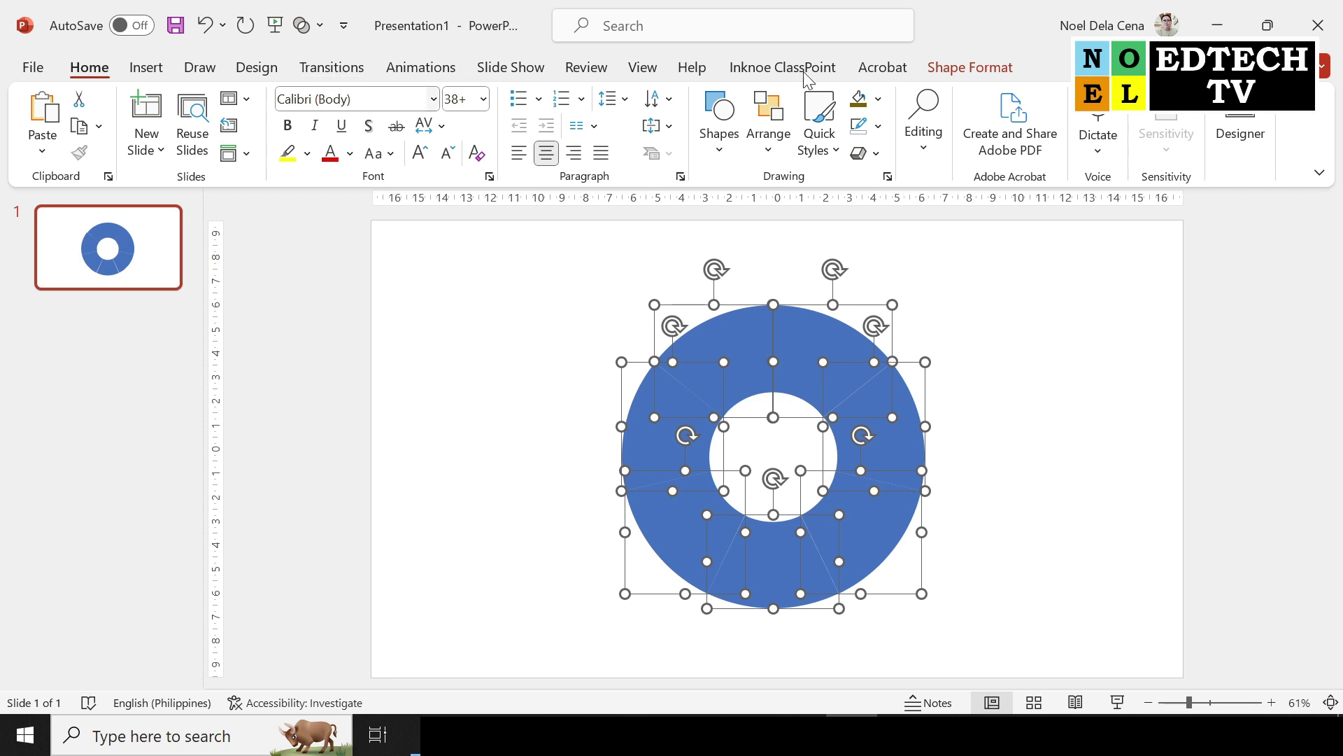
pyautogui.click(951, 67)
pyautogui.click(521, 129)
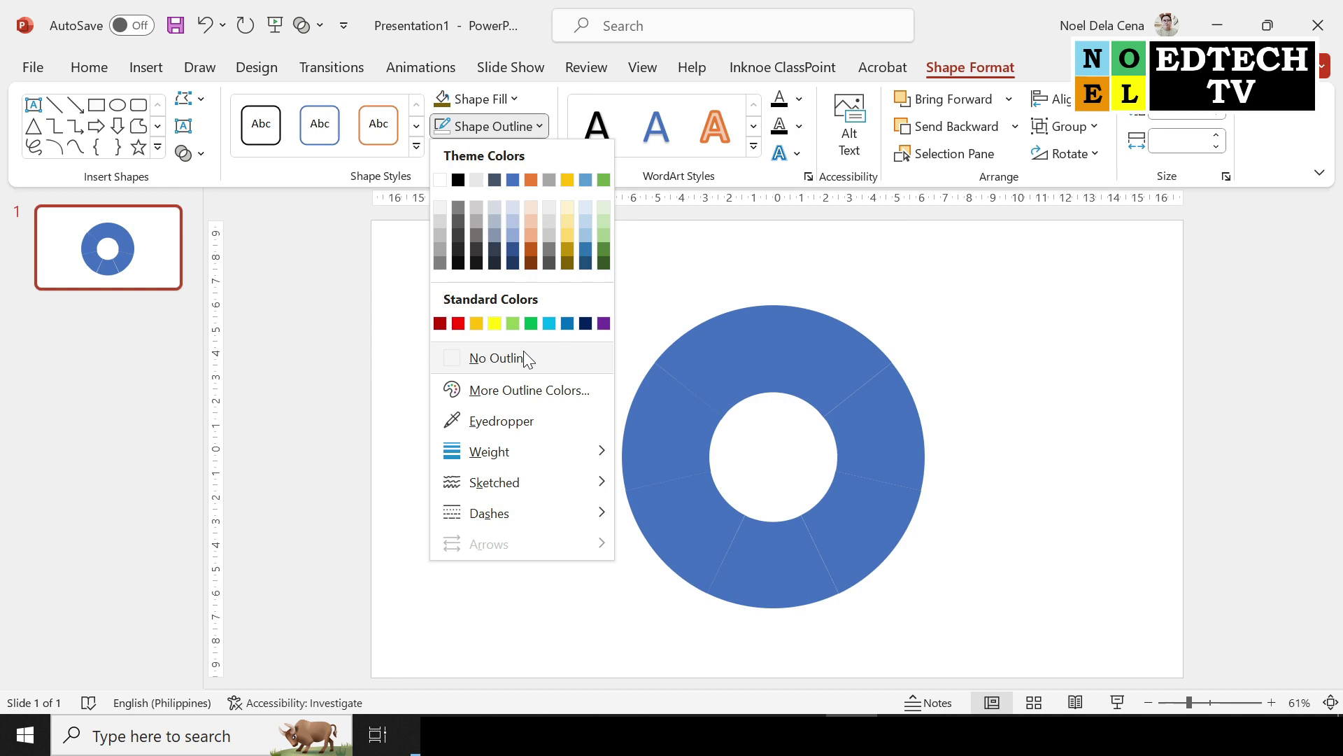
pyautogui.click(524, 354)
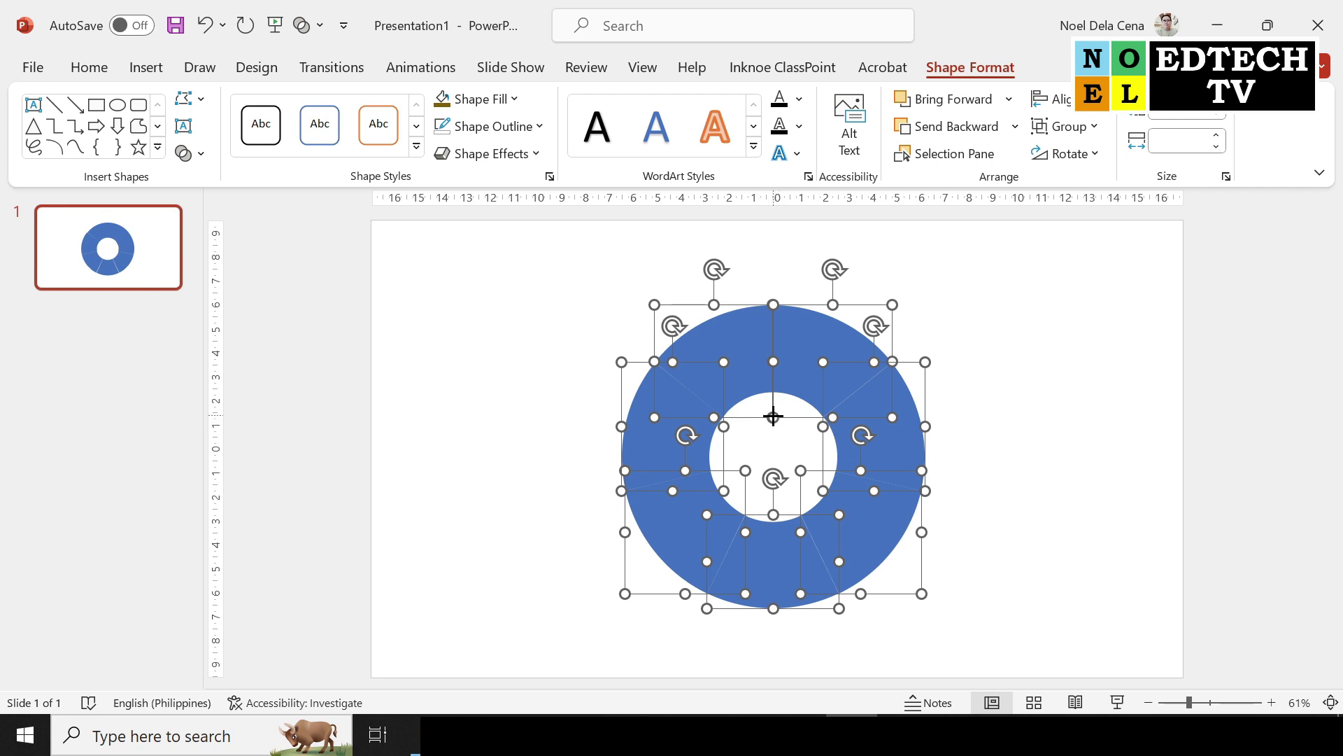
pyautogui.click(774, 416)
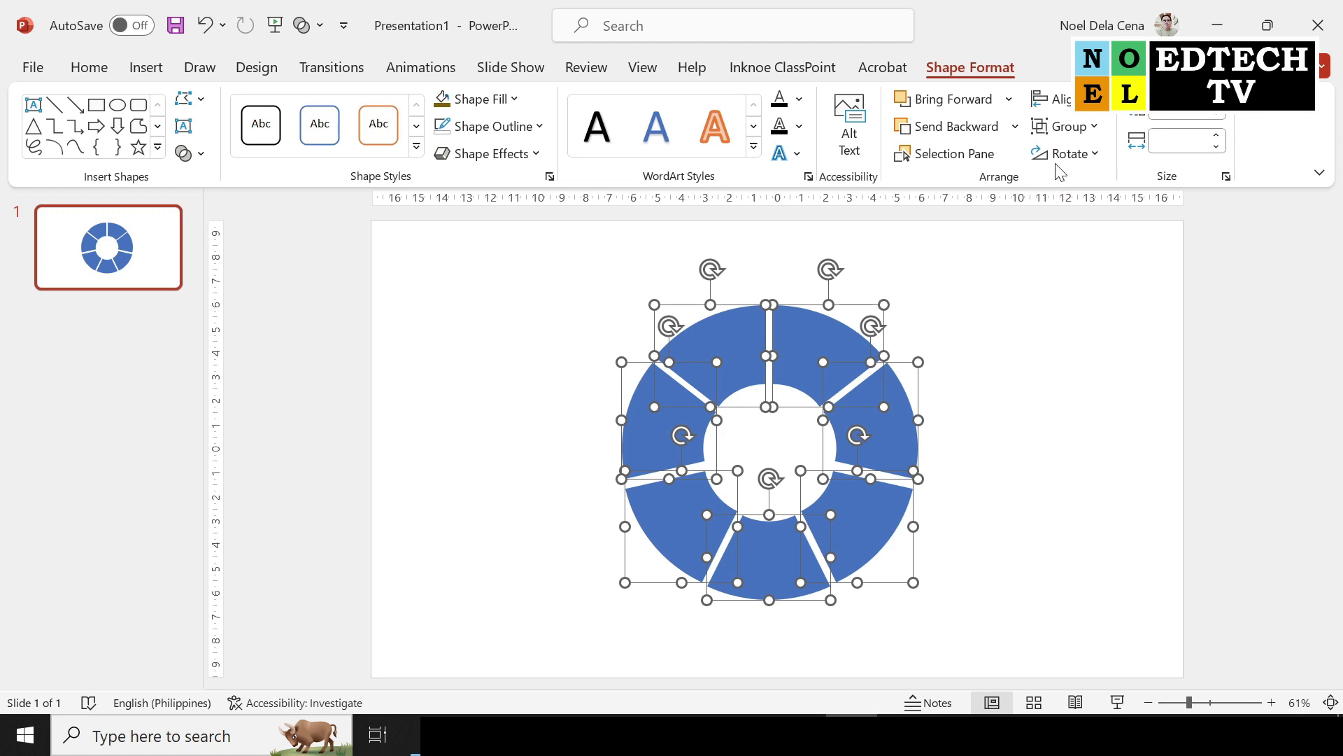
# Step: Group the segments, move the ring up-left and enlarge it to 16.94 cm wide
pyautogui.click(1090, 128)
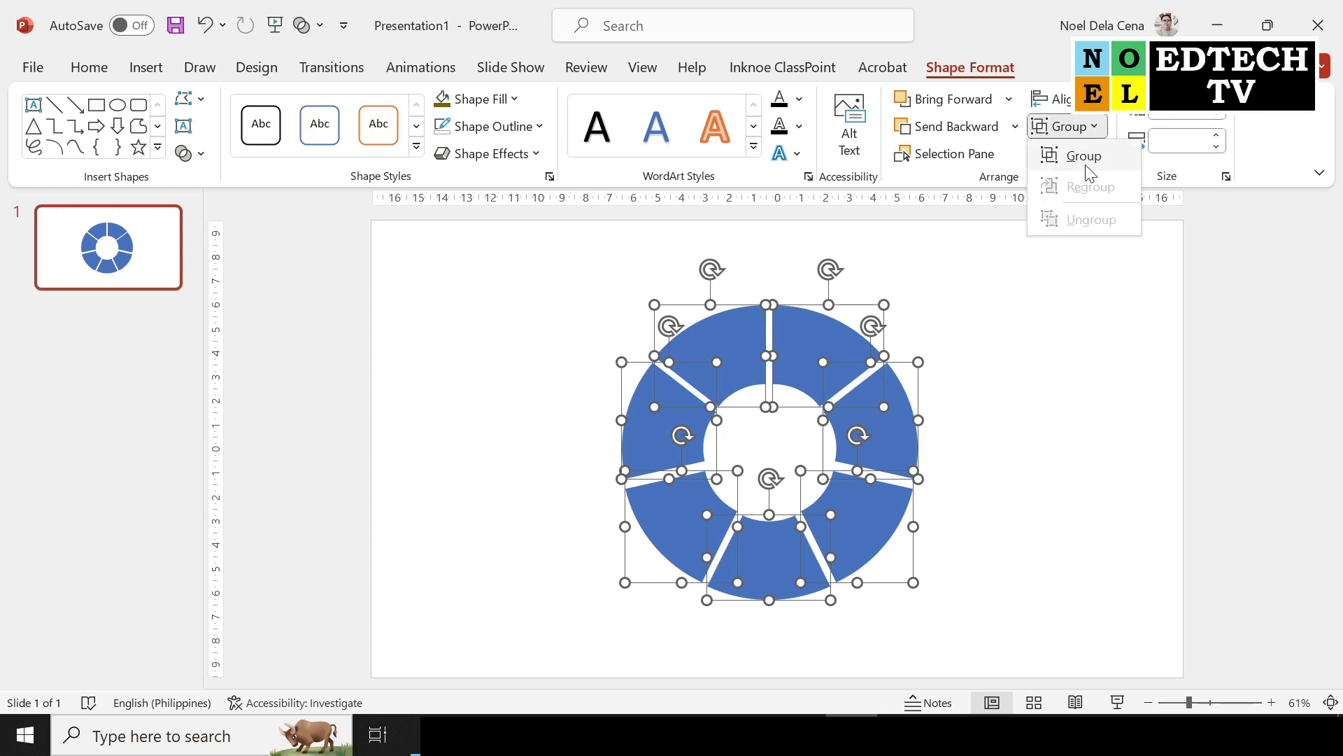
pyautogui.click(1088, 166)
pyautogui.moveTo(879, 519); pyautogui.dragTo(833, 460)
pyautogui.moveTo(883, 555); pyautogui.dragTo(995, 667)
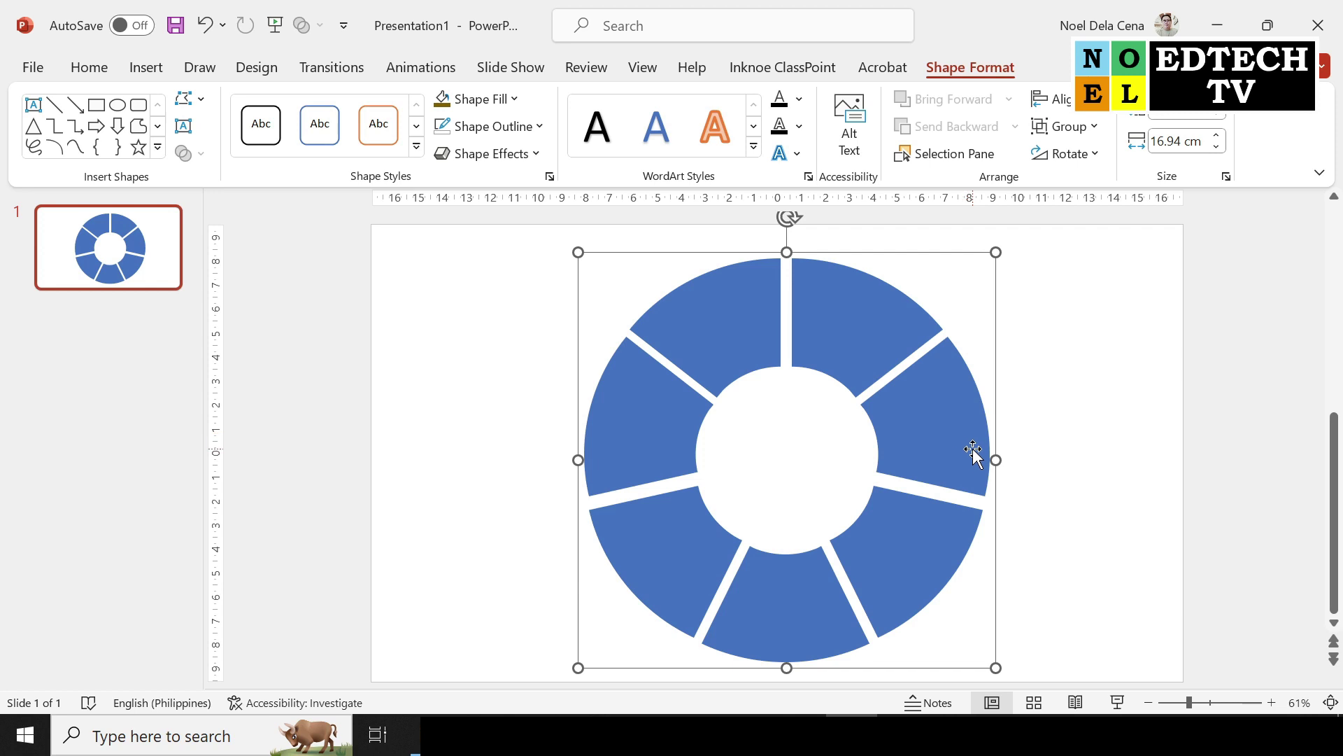
# Step: Ungroup the enlarged donut and check each of the seven segments individually
pyautogui.click(1095, 127)
pyautogui.click(1083, 220)
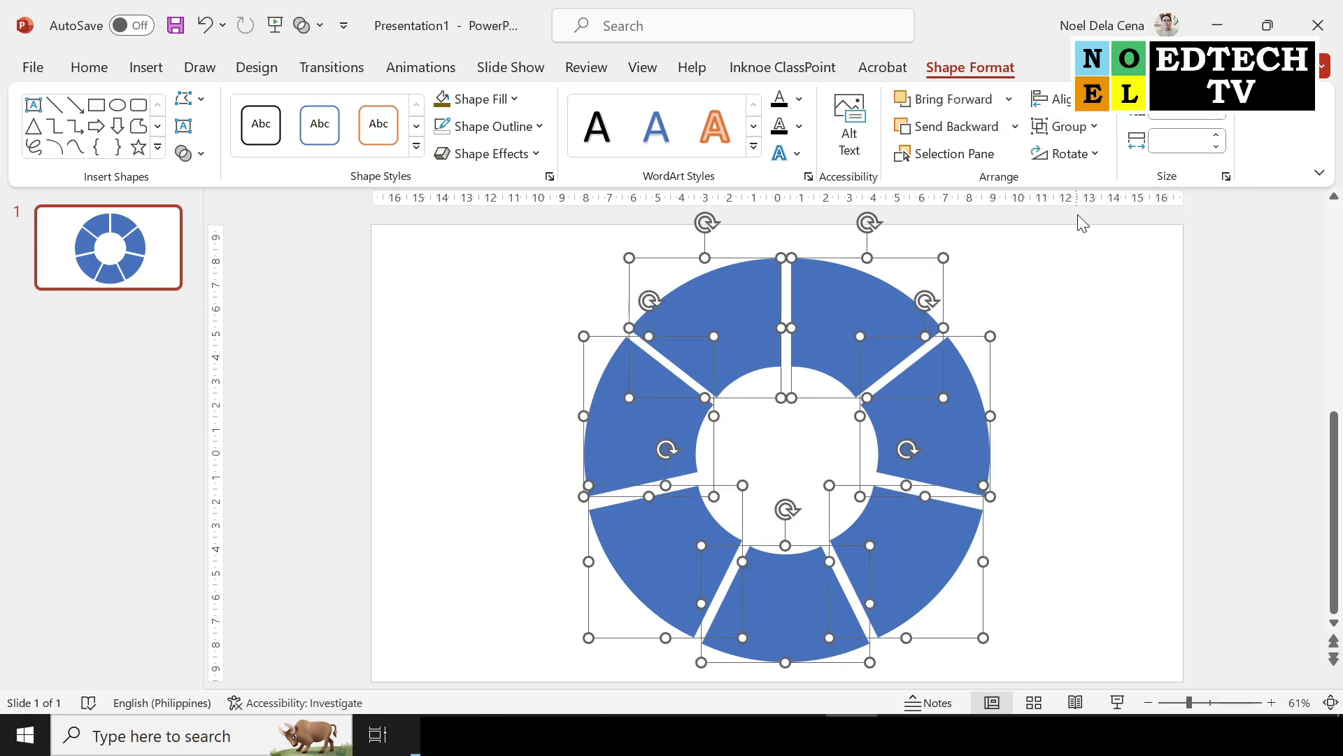
pyautogui.click(1110, 384)
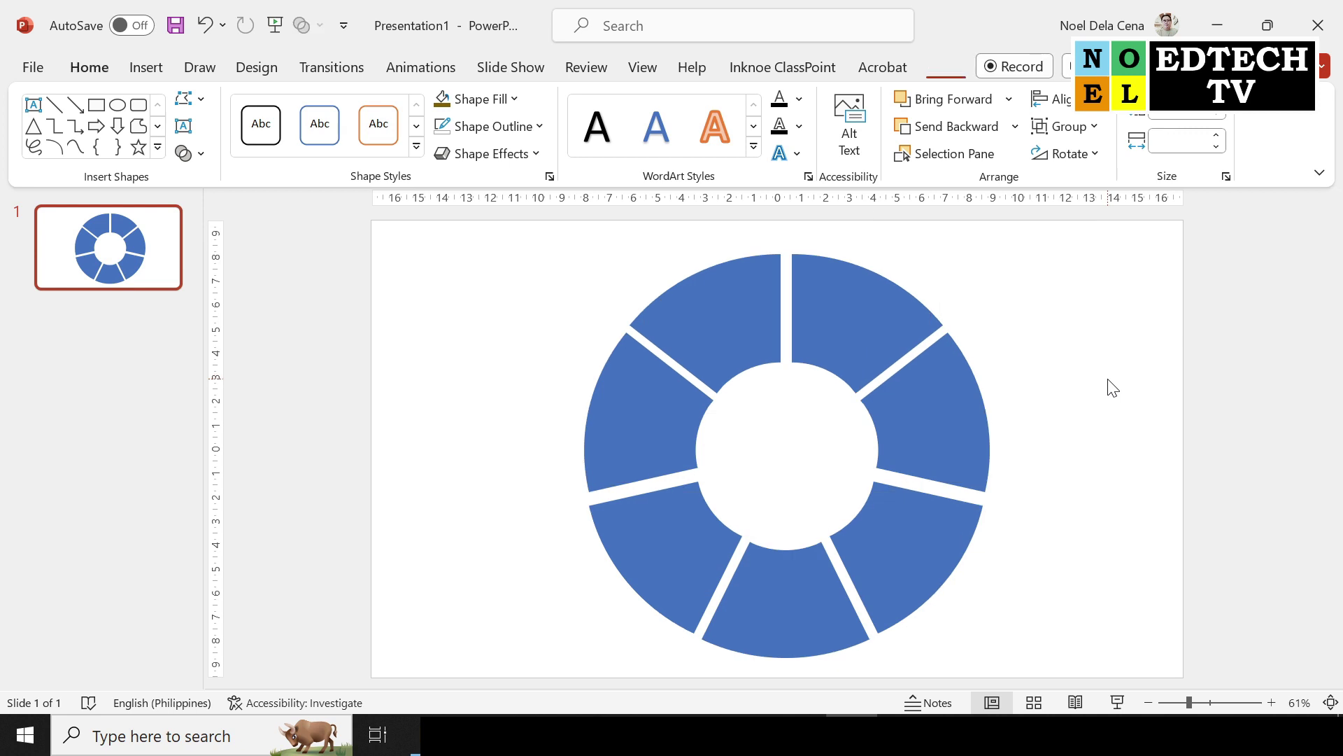
pyautogui.click(827, 282)
pyautogui.click(983, 450)
pyautogui.click(937, 539)
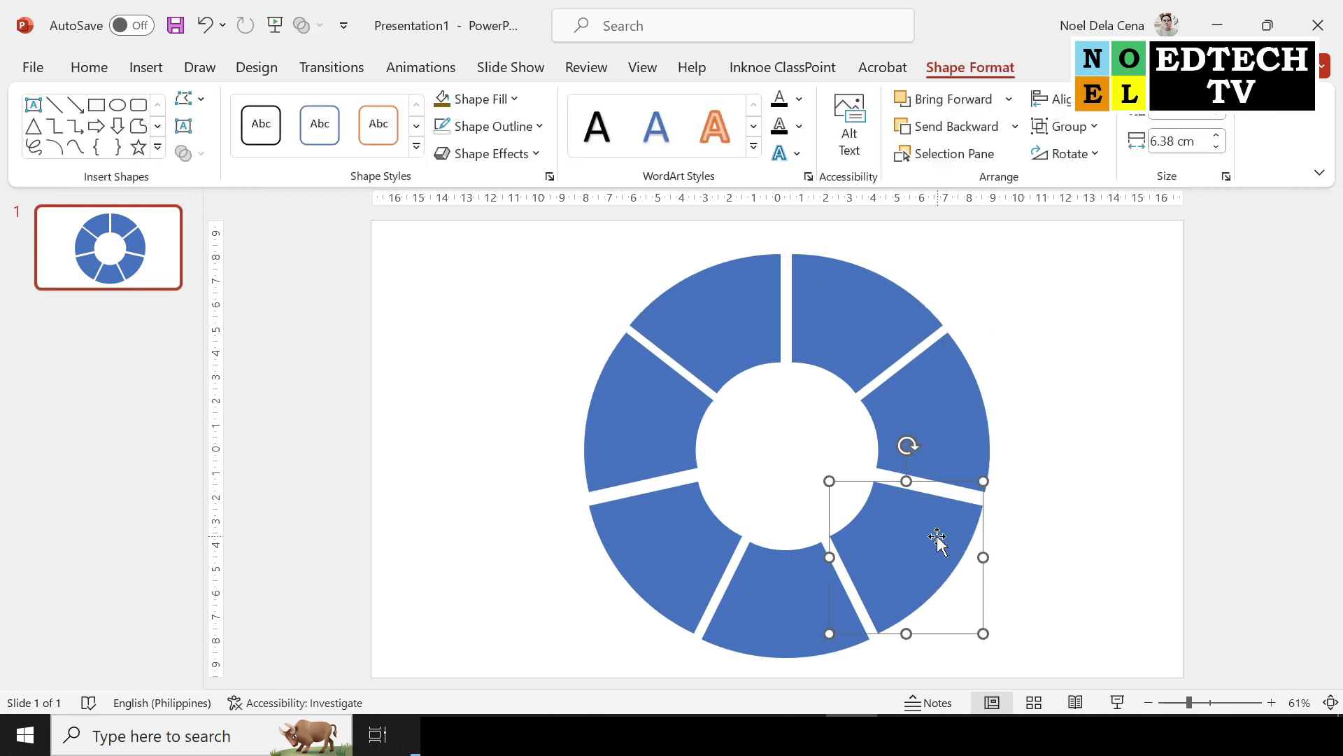
pyautogui.click(791, 594)
pyautogui.click(683, 558)
pyautogui.click(619, 426)
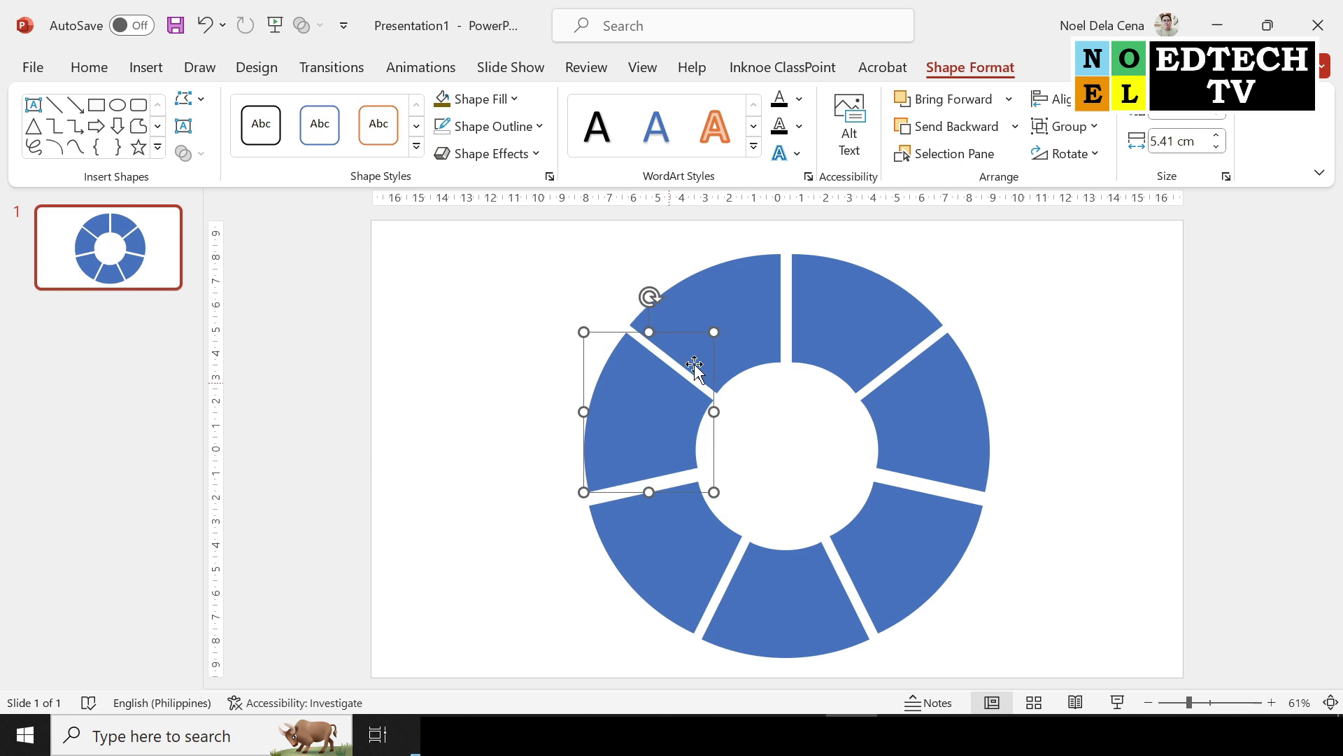
pyautogui.click(736, 322)
# Step: Deselect the segments, zoom out, and bring up the Insert commands
pyautogui.click(1046, 389)
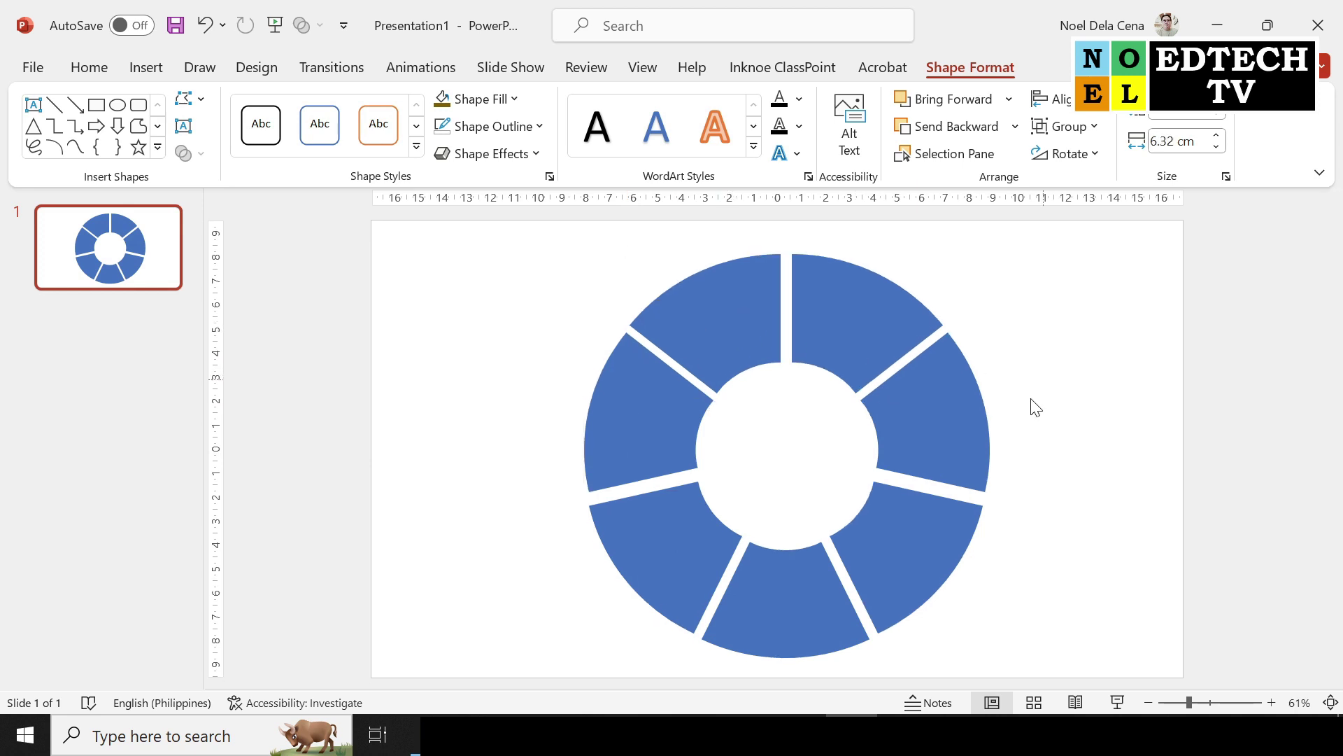
pyautogui.scroll(-1, 749, 455)
pyautogui.scroll(-1, 750, 456)
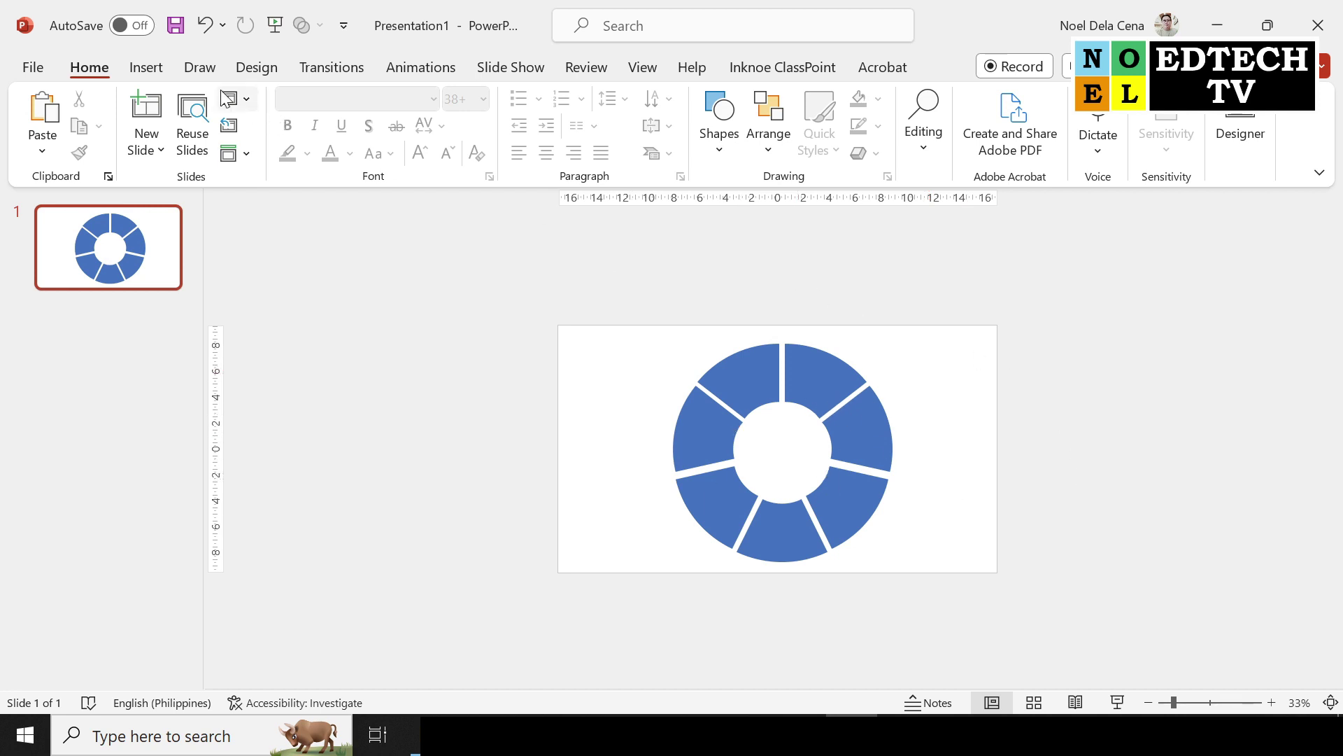
pyautogui.click(146, 67)
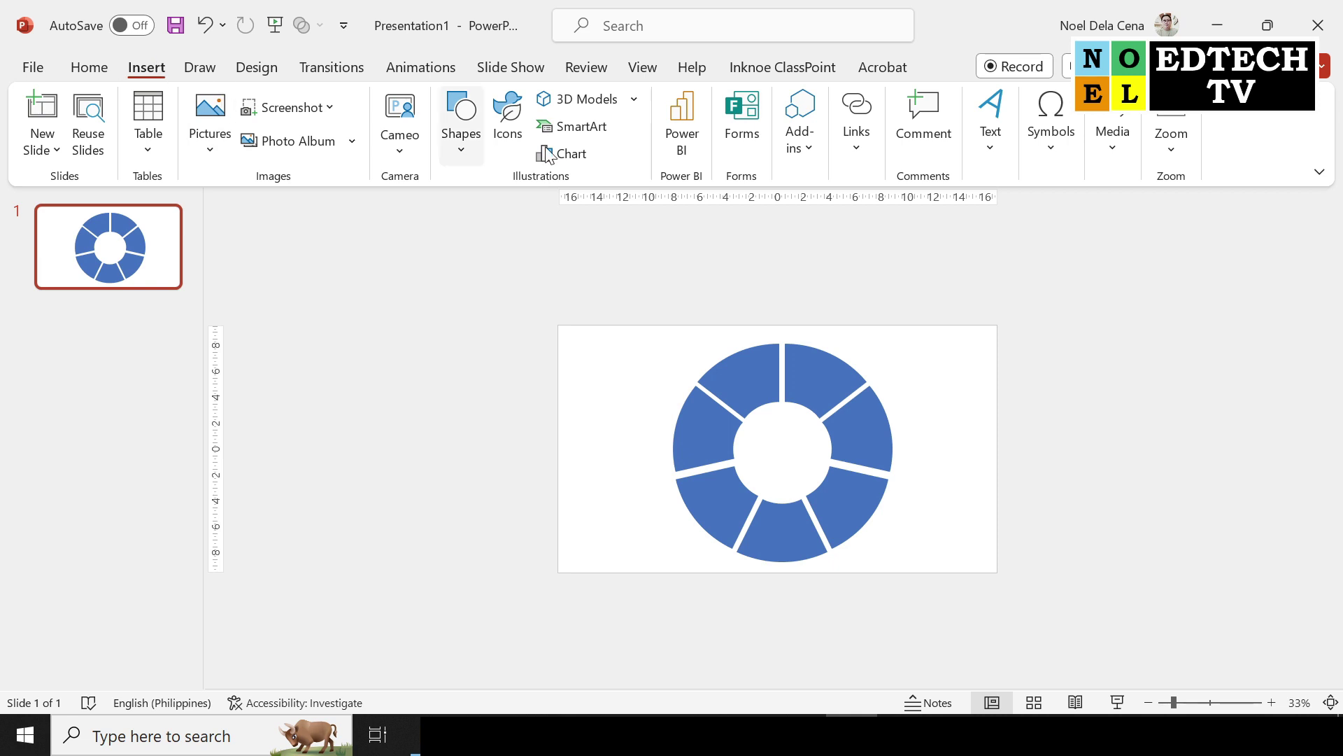
# Step: In Stock Images, select the bed, doctors, boat, barber and mother-and-baby photos
pyautogui.click(512, 128)
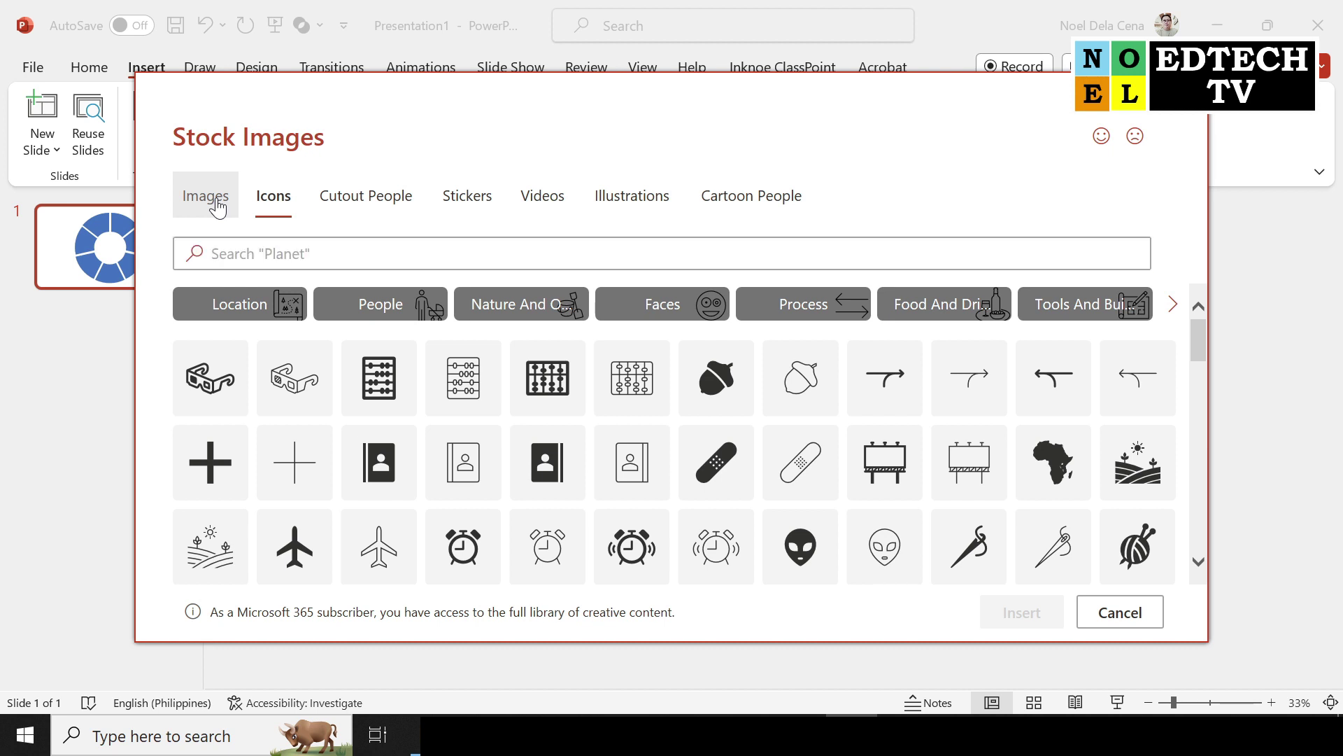
pyautogui.click(217, 203)
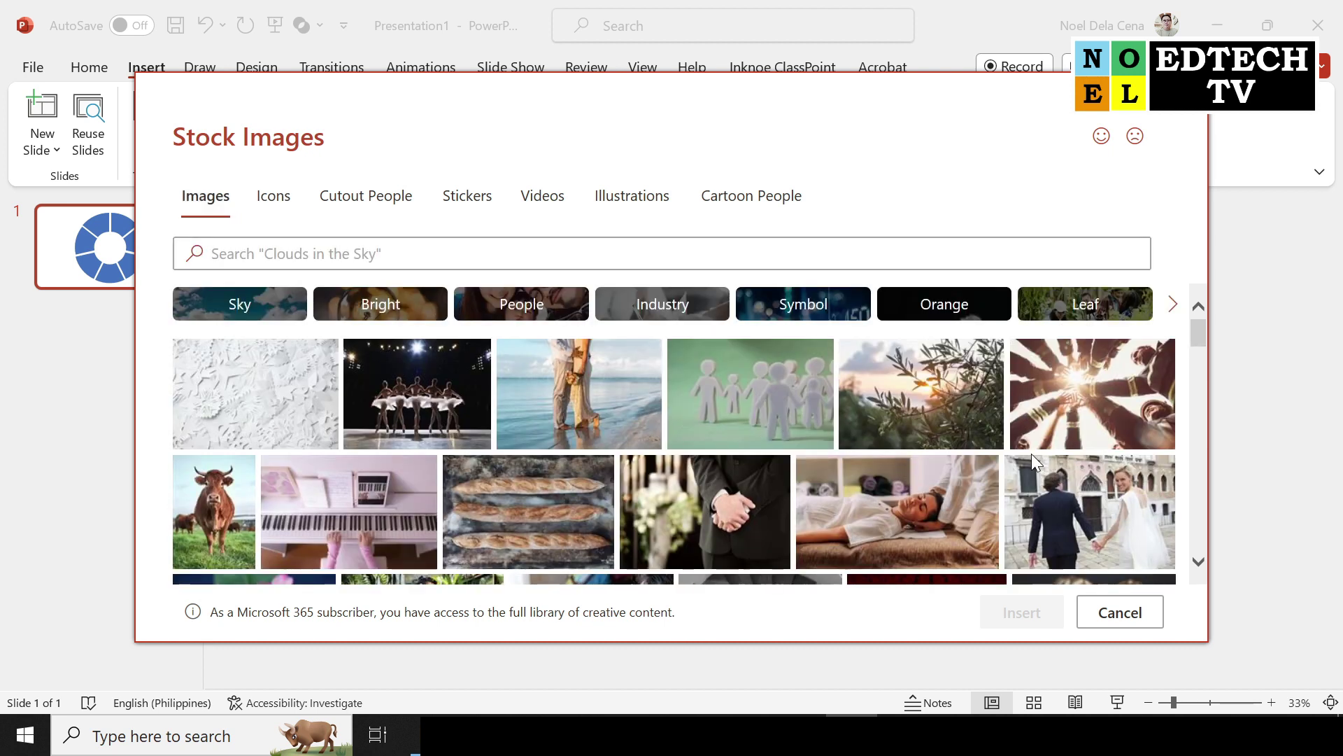
pyautogui.moveTo(1092, 394)
pyautogui.click(903, 516)
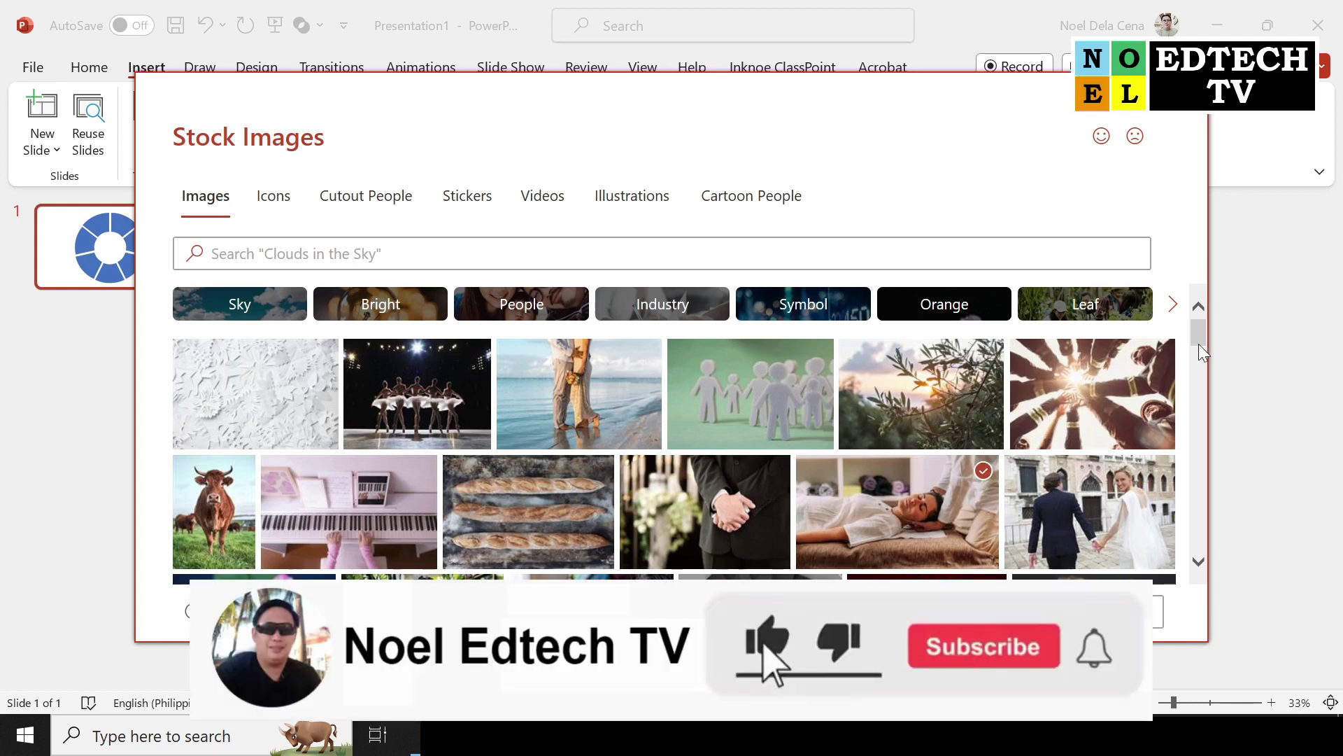
pyautogui.moveTo(1199, 338); pyautogui.dragTo(1194, 367)
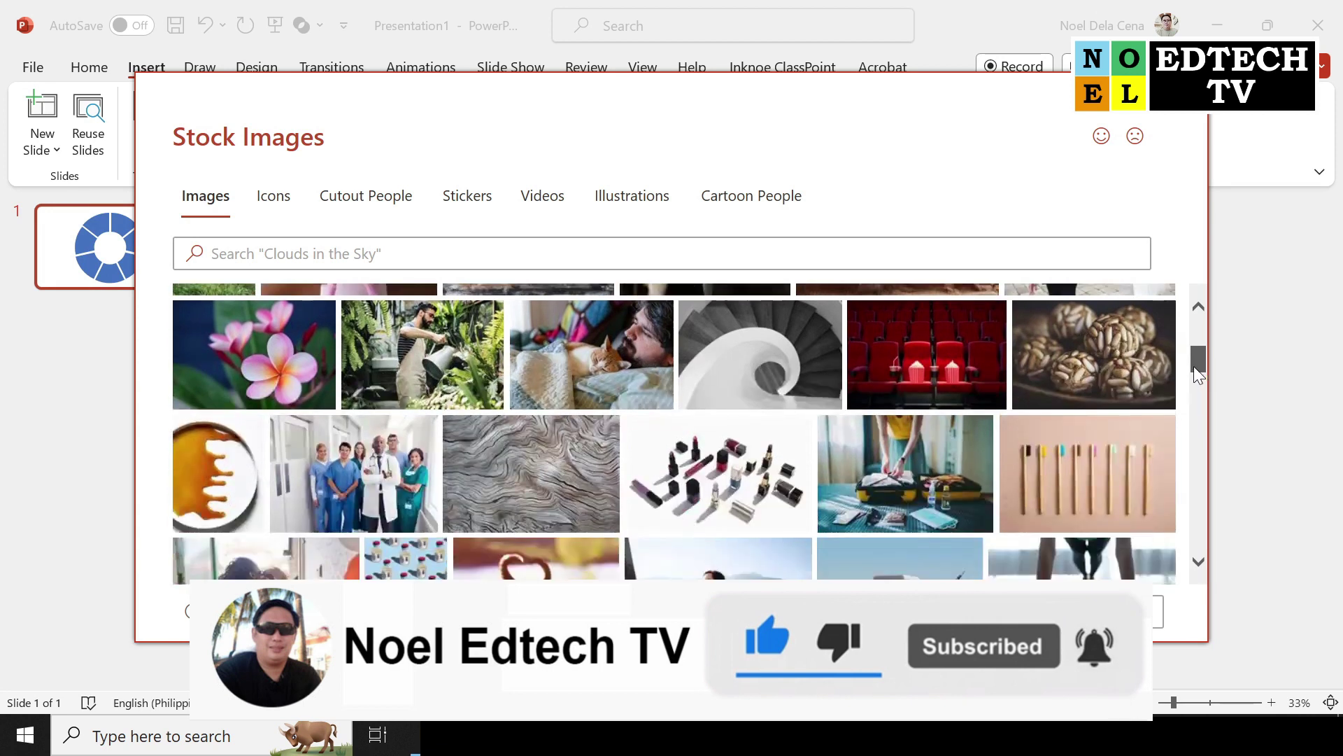
pyautogui.click(420, 465)
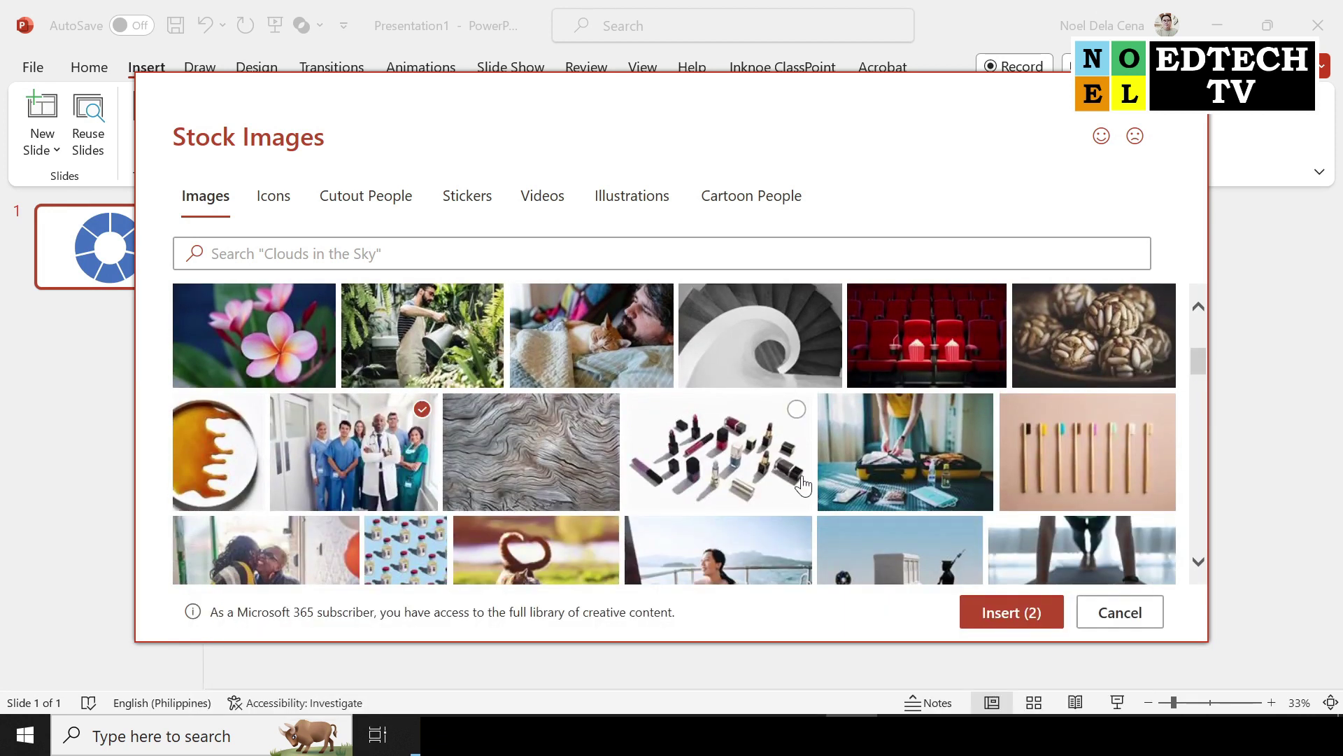
pyautogui.moveTo(1198, 371); pyautogui.dragTo(1194, 380)
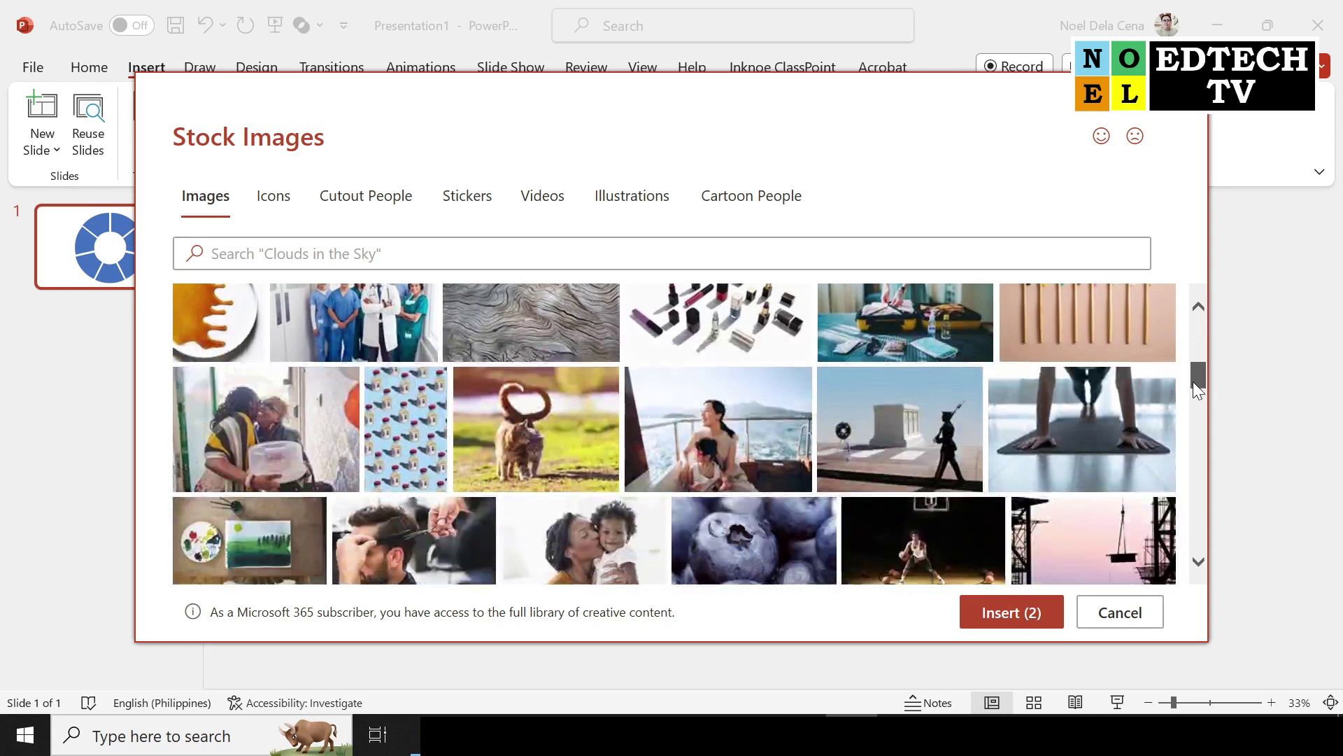
pyautogui.click(728, 463)
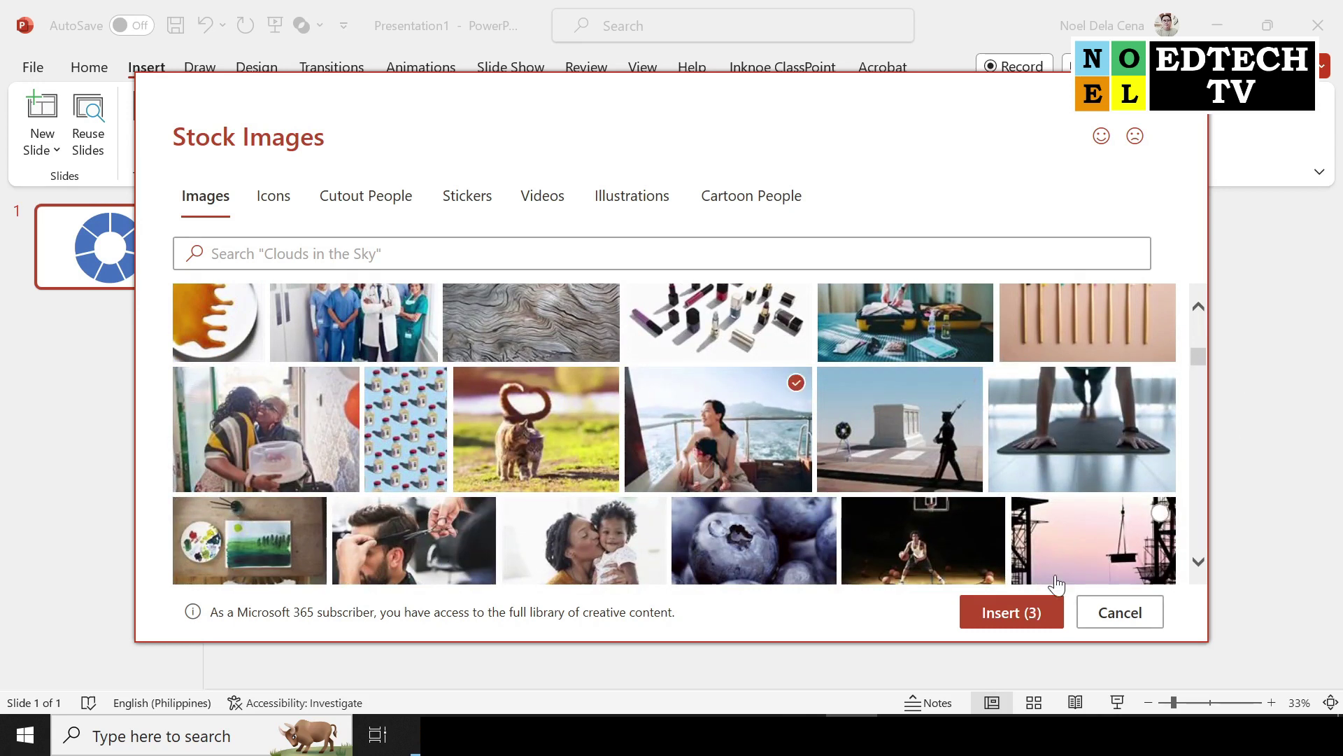
pyautogui.click(389, 547)
pyautogui.click(616, 554)
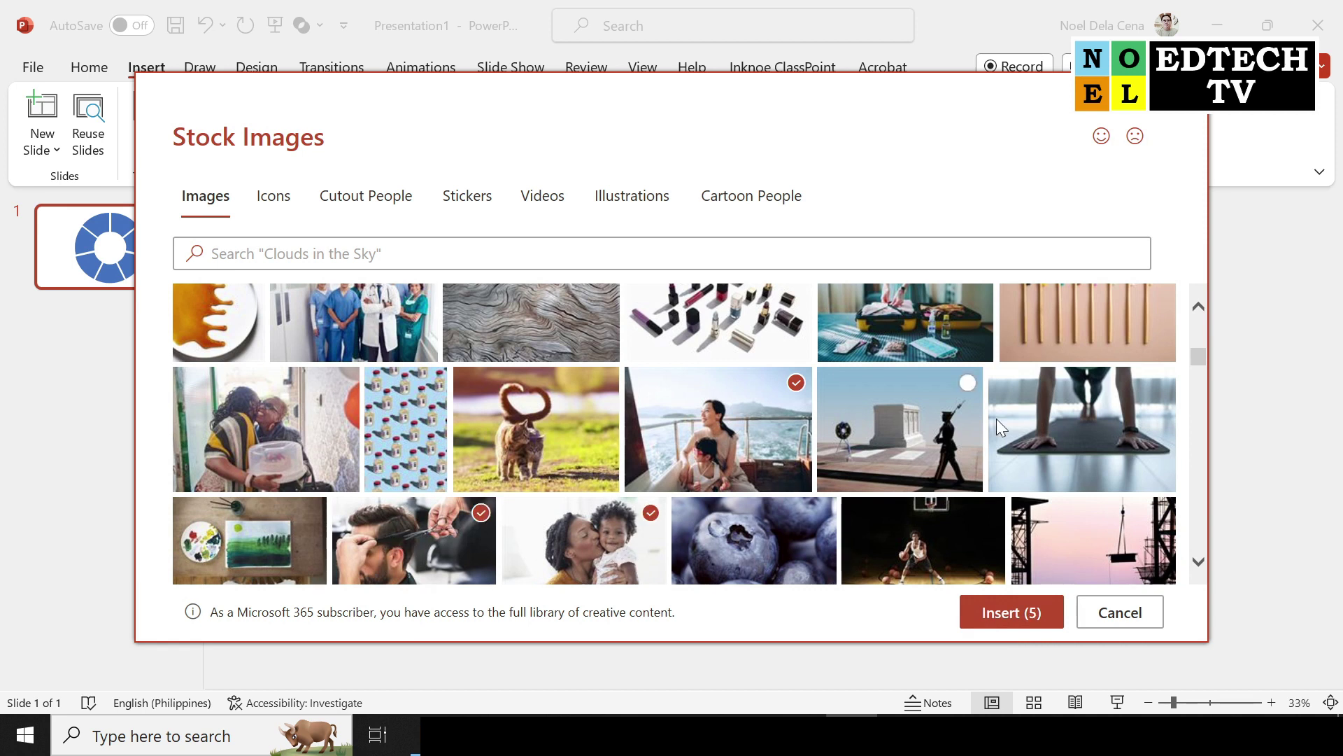
pyautogui.moveTo(1200, 354); pyautogui.dragTo(1197, 370)
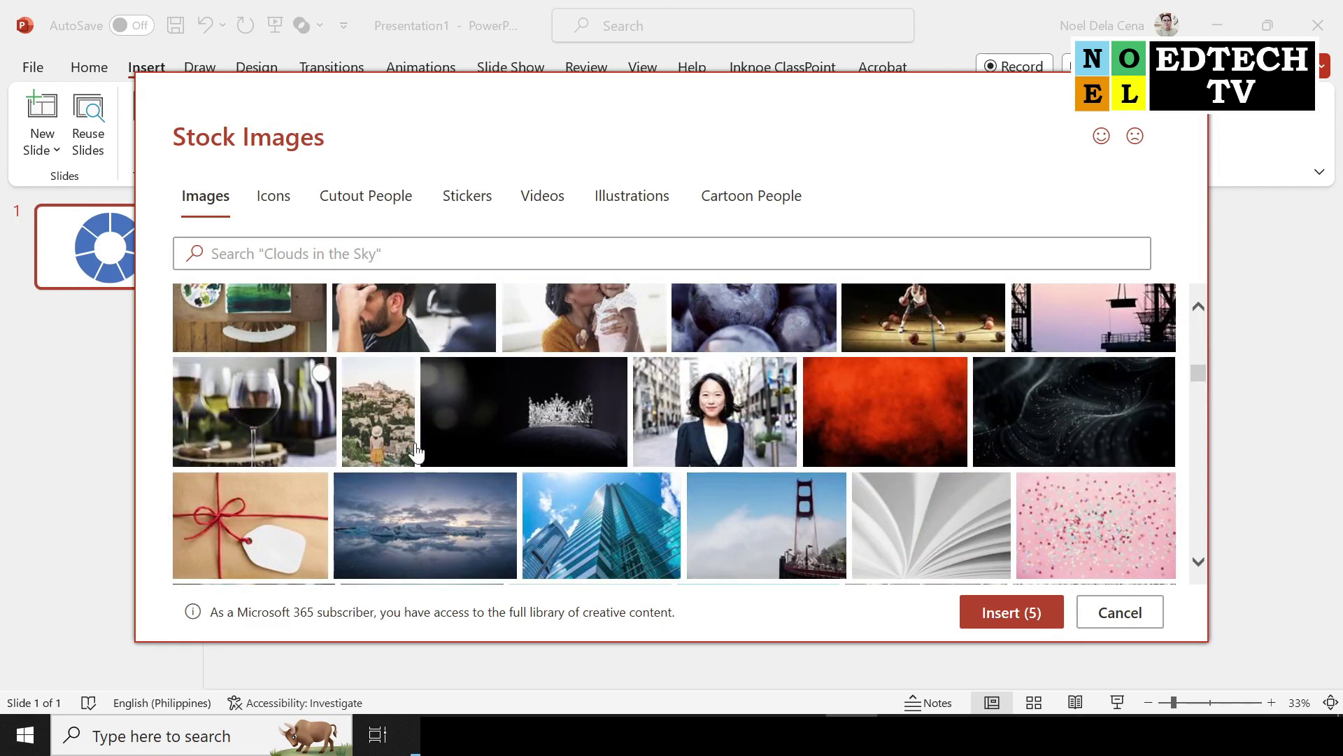
# Step: Add the hilltop village and cotton-swab jars photos, then insert all seven
pyautogui.click(389, 448)
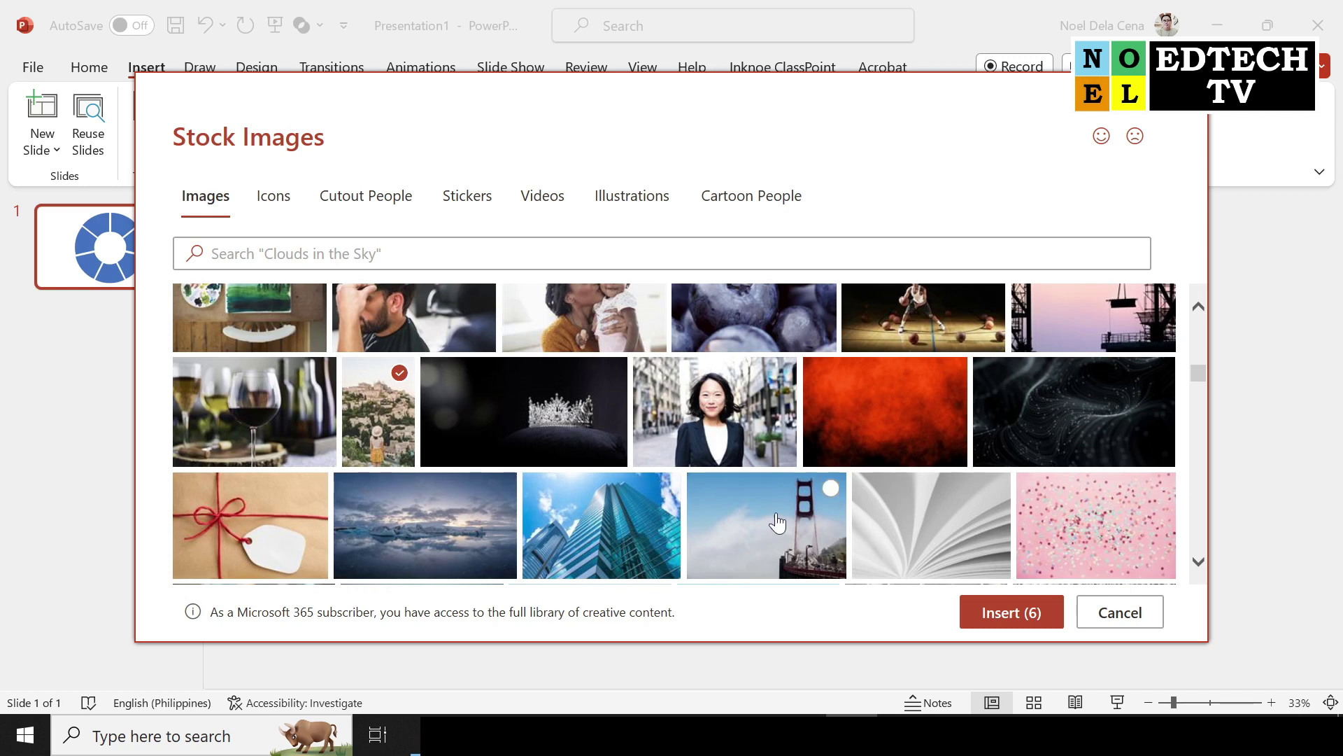
pyautogui.scroll(-1, 777, 524)
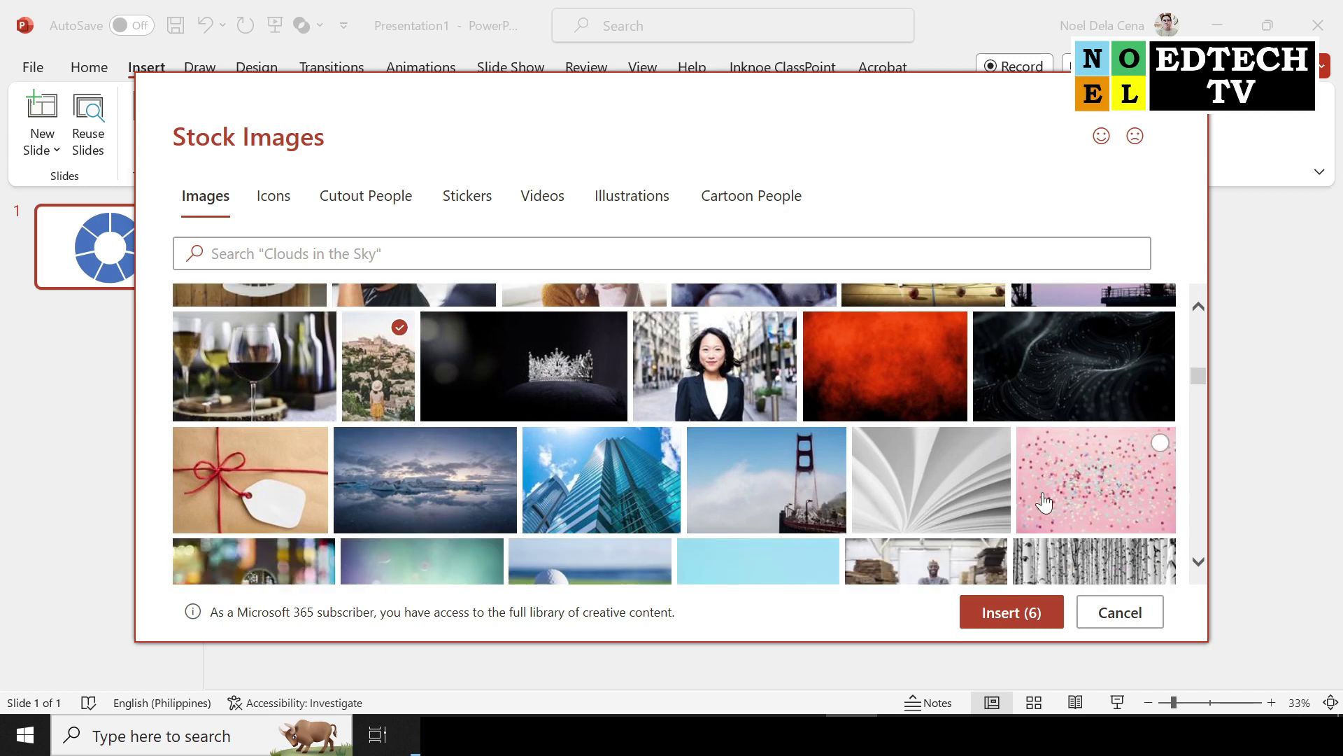
pyautogui.scroll(-2, 1045, 502)
pyautogui.scroll(-1, 1007, 505)
pyautogui.scroll(-1, 1006, 505)
pyautogui.scroll(-3, 1006, 505)
pyautogui.scroll(-1, 994, 507)
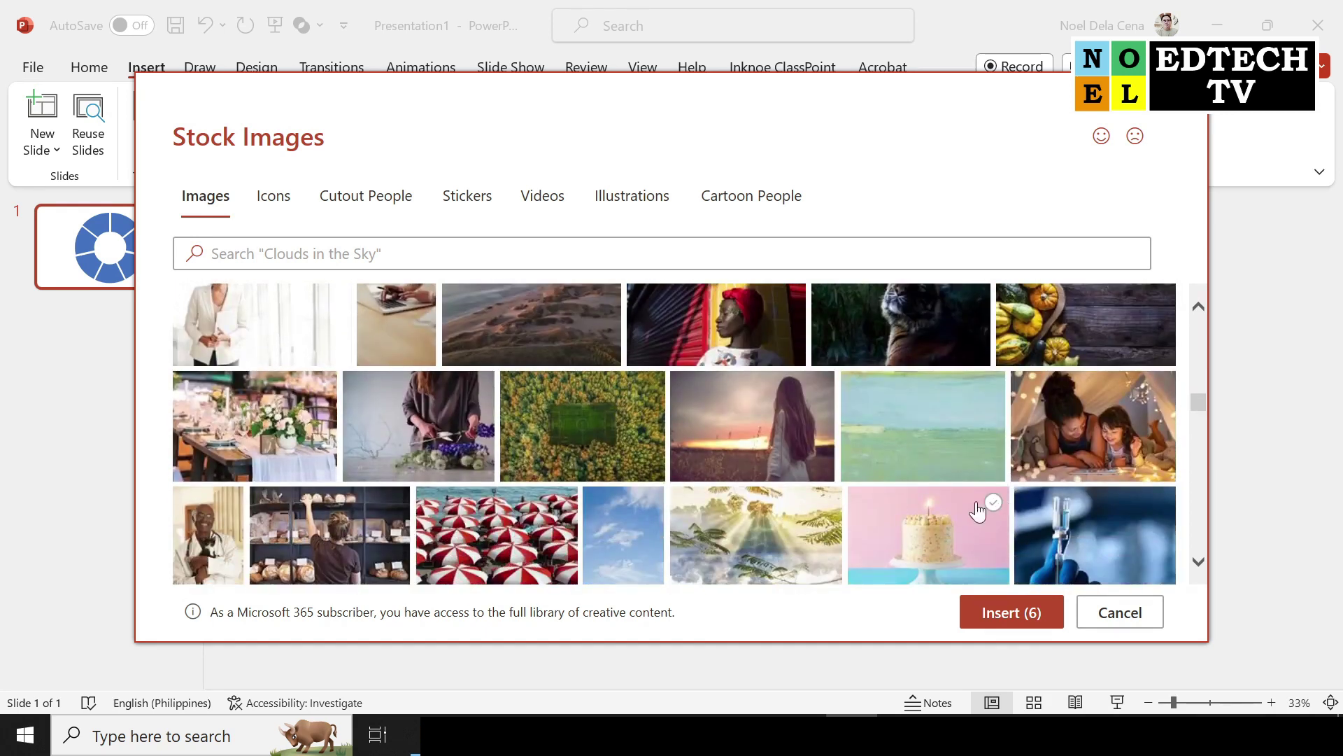
pyautogui.scroll(-1, 977, 511)
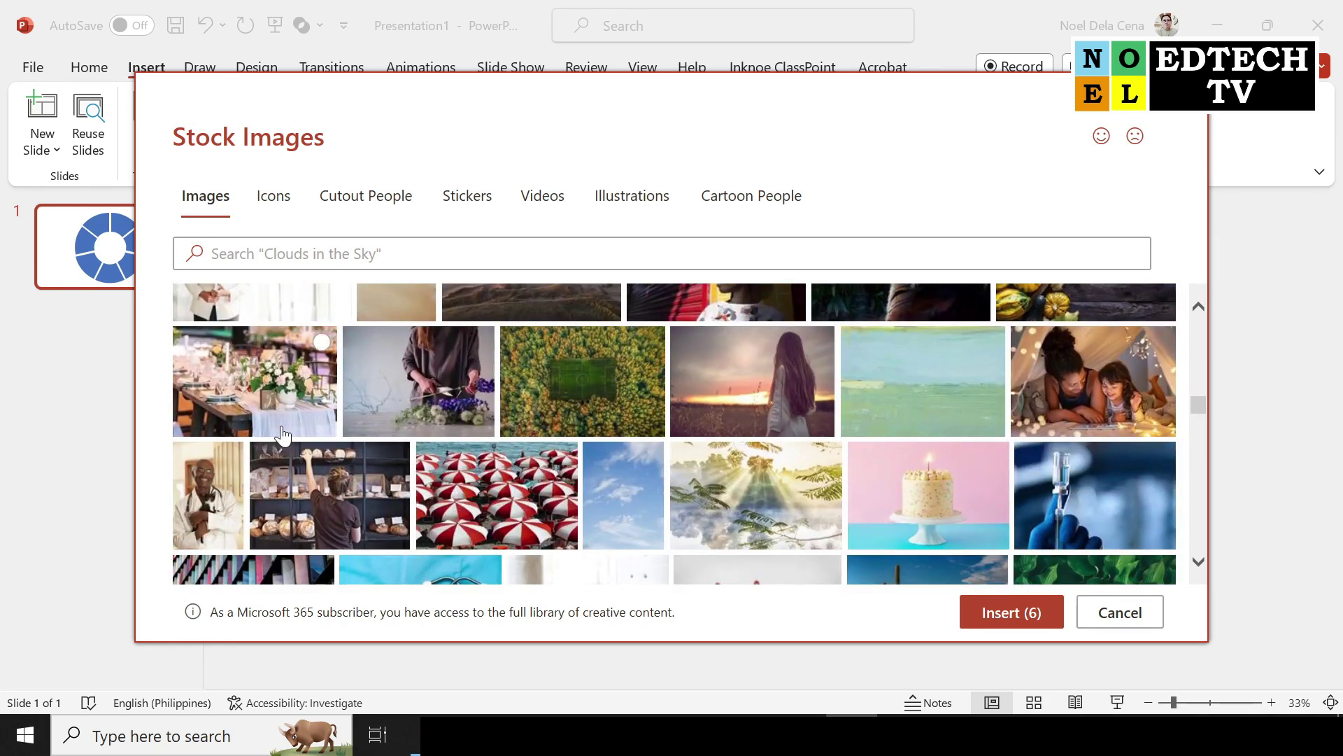
pyautogui.scroll(-2, 813, 496)
pyautogui.scroll(-3, 812, 496)
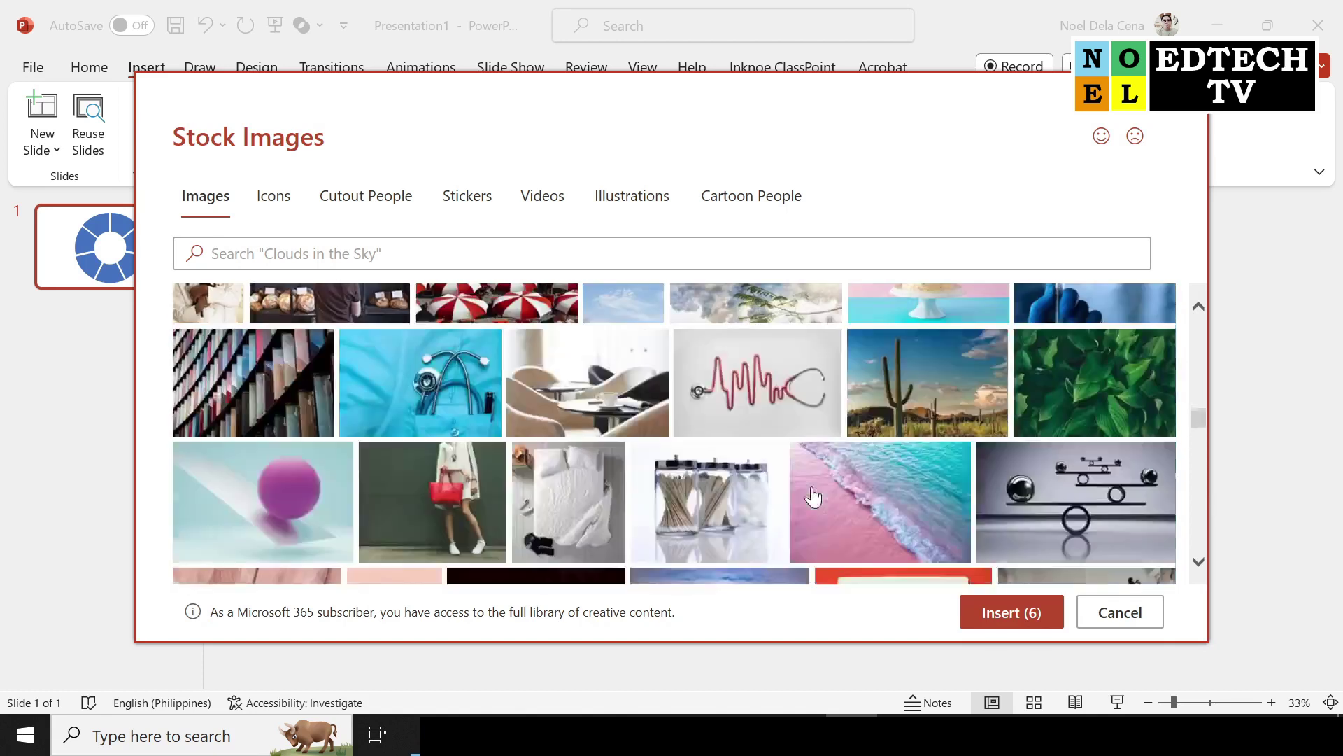
pyautogui.click(729, 519)
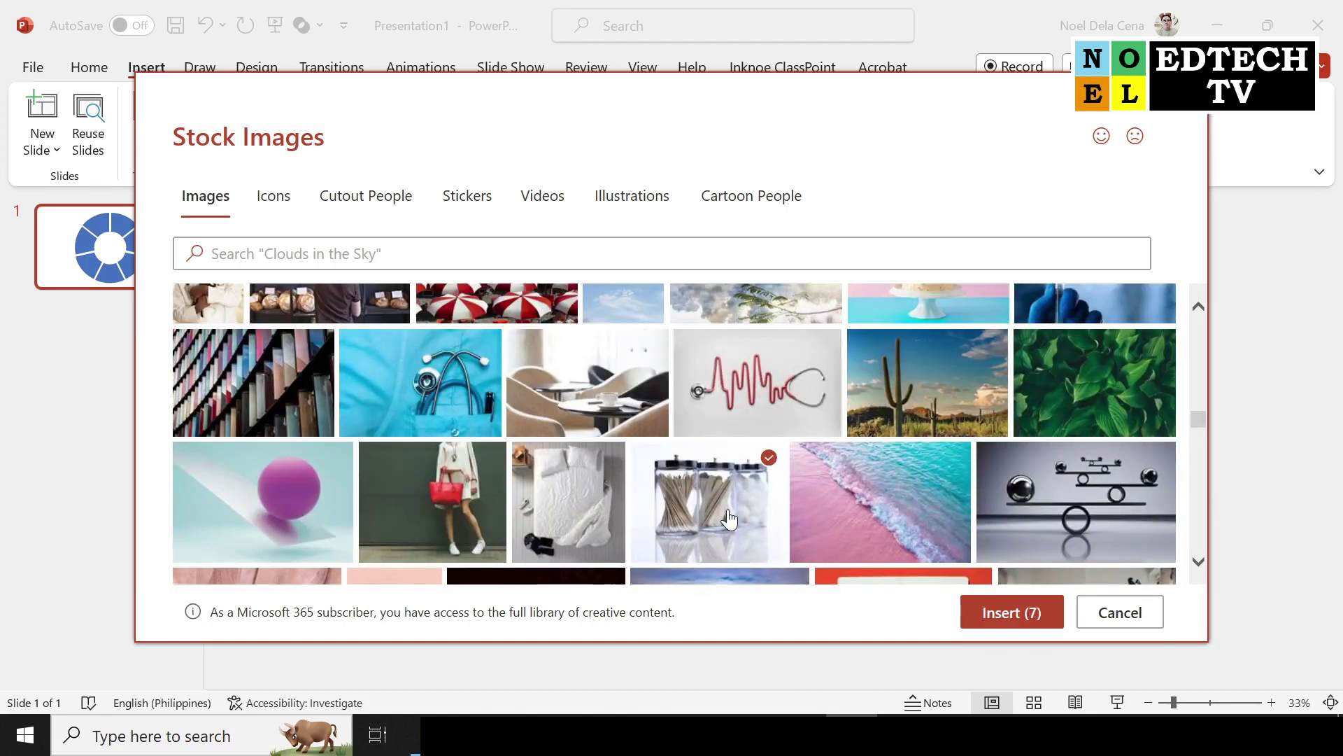
pyautogui.click(1033, 629)
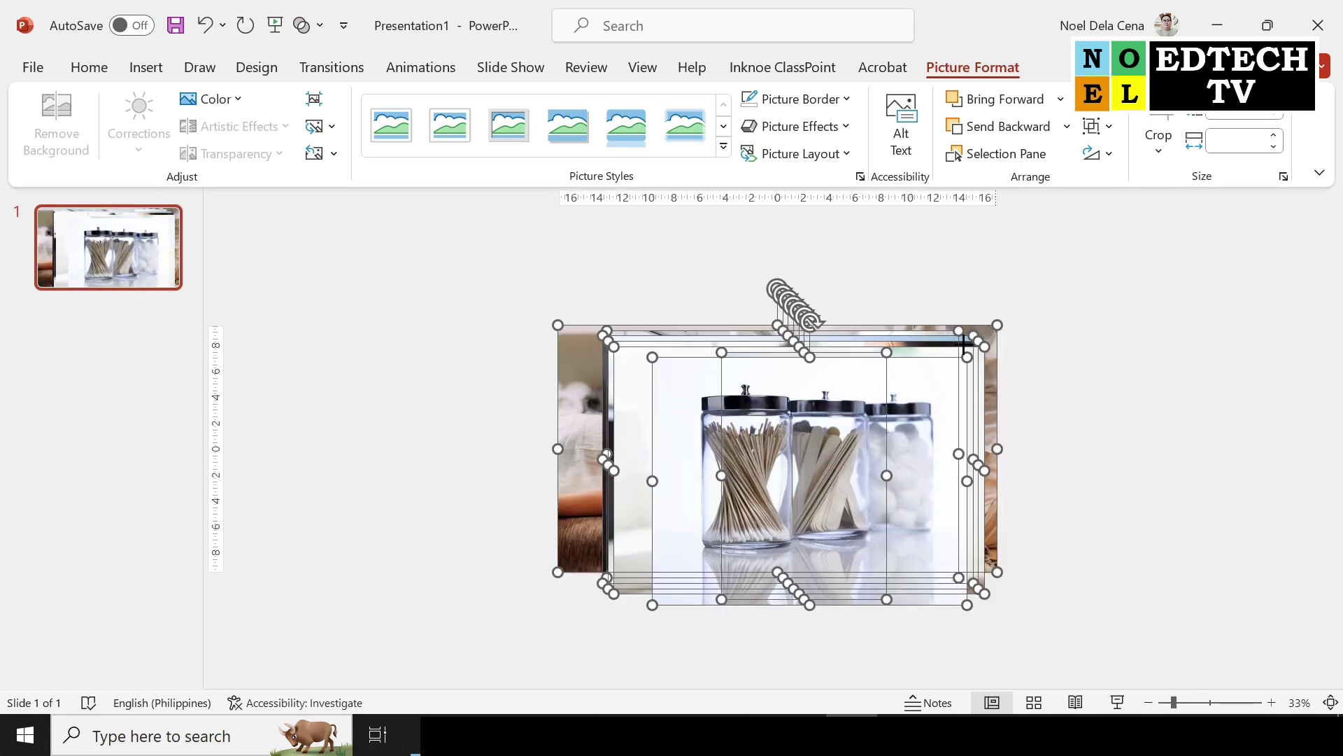
# Step: Move the photo stack to the slide's left and place the jar photo above the top right
pyautogui.press('Delete')
pyautogui.hotkey('ctrl', 'z')
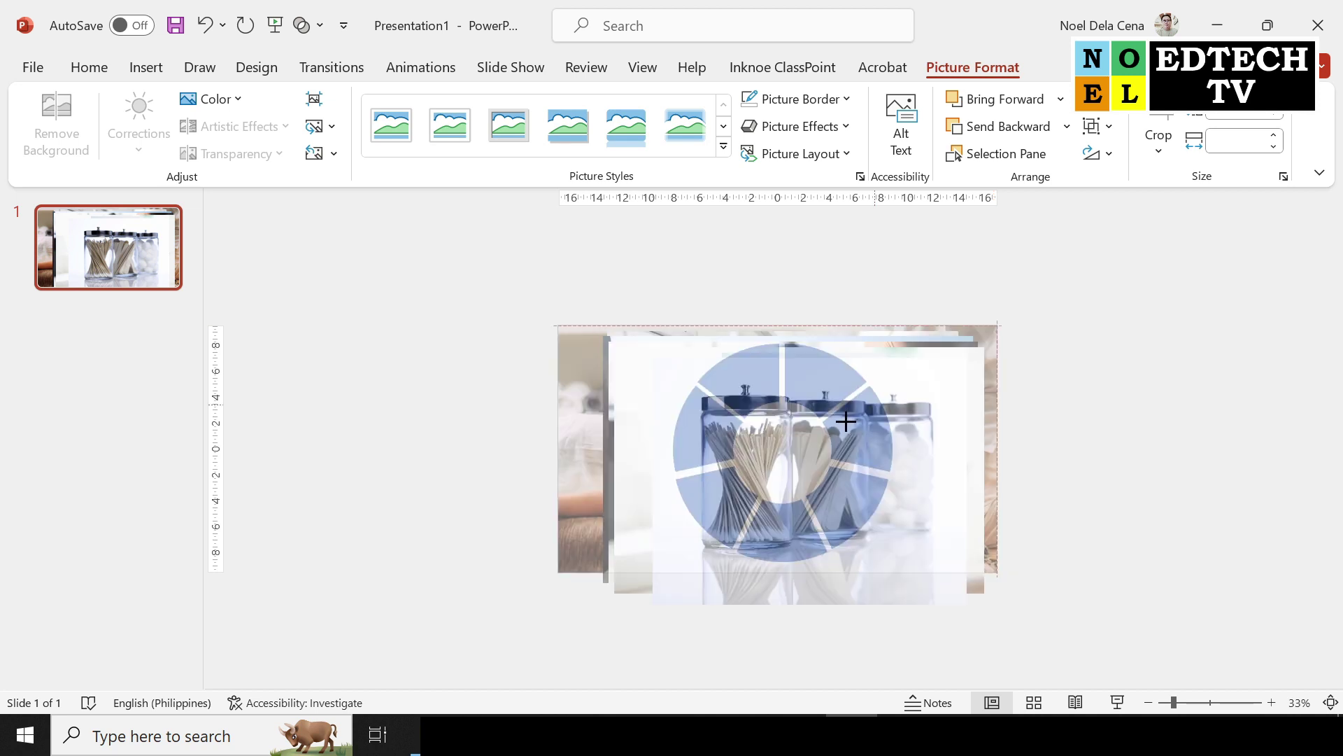
pyautogui.moveTo(813, 446)
pyautogui.mouseDown()
pyautogui.moveTo(710, 539)
pyautogui.moveTo(539, 453)
pyautogui.mouseUp()
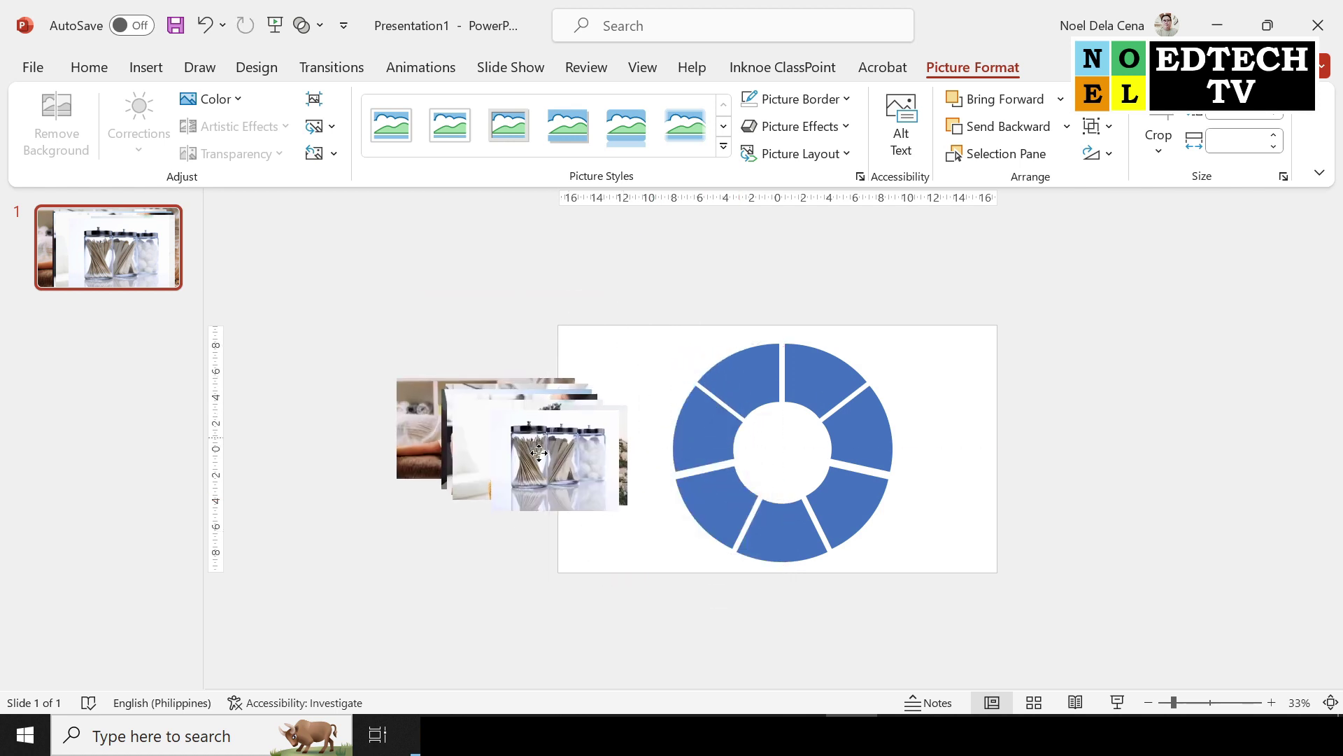
pyautogui.moveTo(471, 346); pyautogui.dragTo(471, 347)
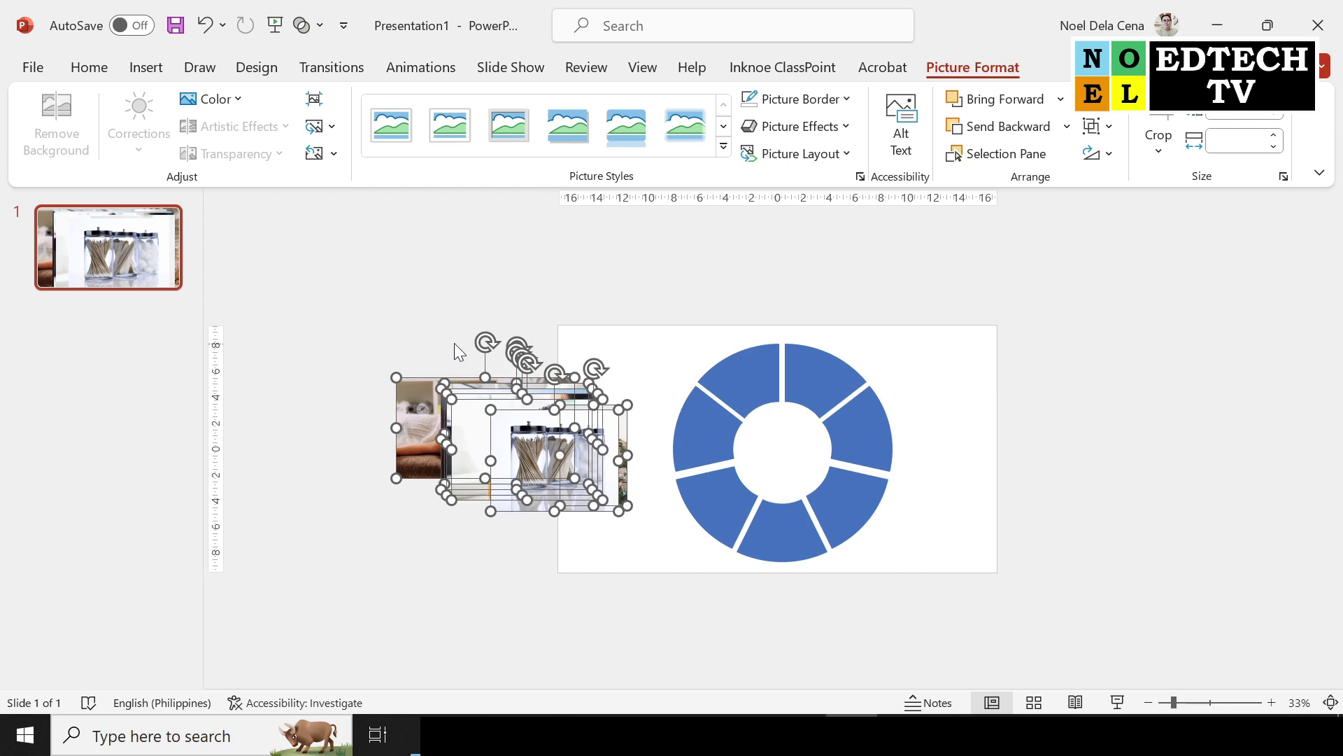
pyautogui.click(458, 350)
pyautogui.moveTo(553, 448); pyautogui.dragTo(955, 273)
# Step: Spread the village, mother-and-child, barber, boat, doctors and massage photos around the slide edges
pyautogui.moveTo(609, 420); pyautogui.dragTo(860, 266)
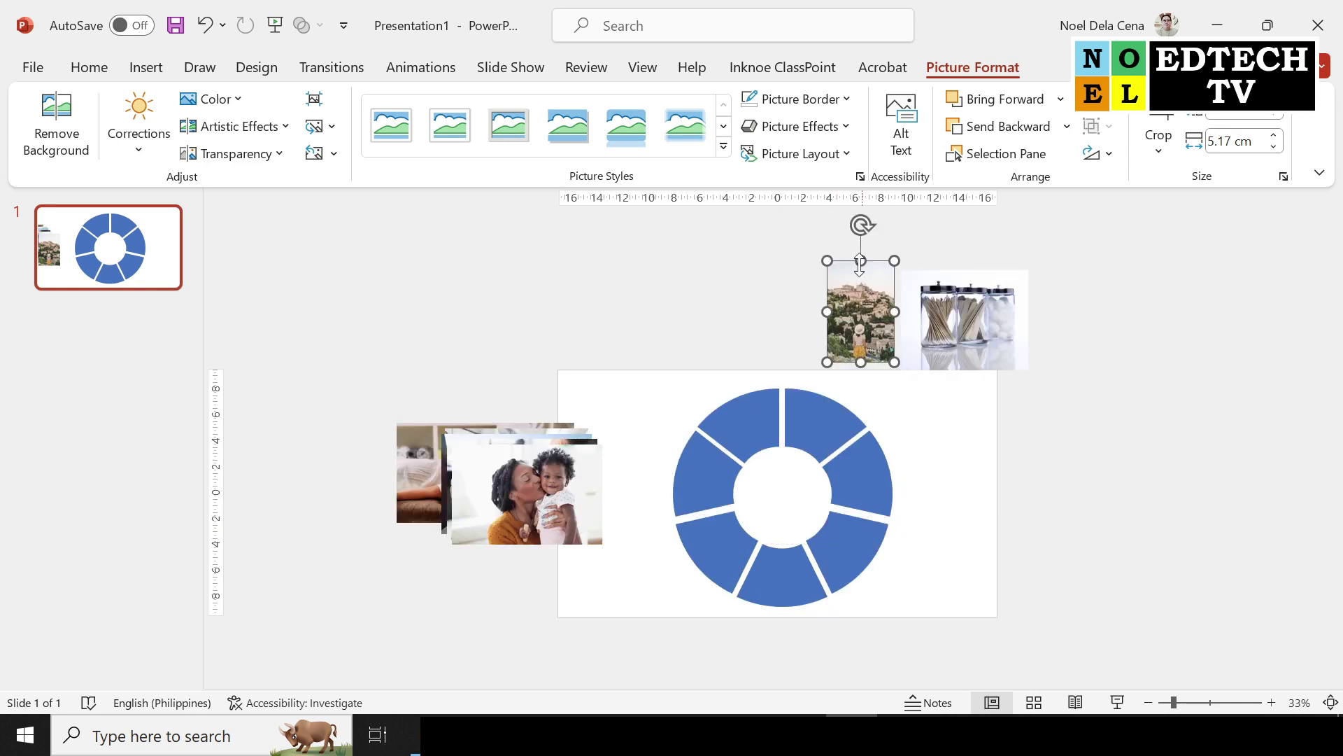
pyautogui.moveTo(549, 423); pyautogui.dragTo(761, 258)
pyautogui.moveTo(492, 460); pyautogui.dragTo(548, 295)
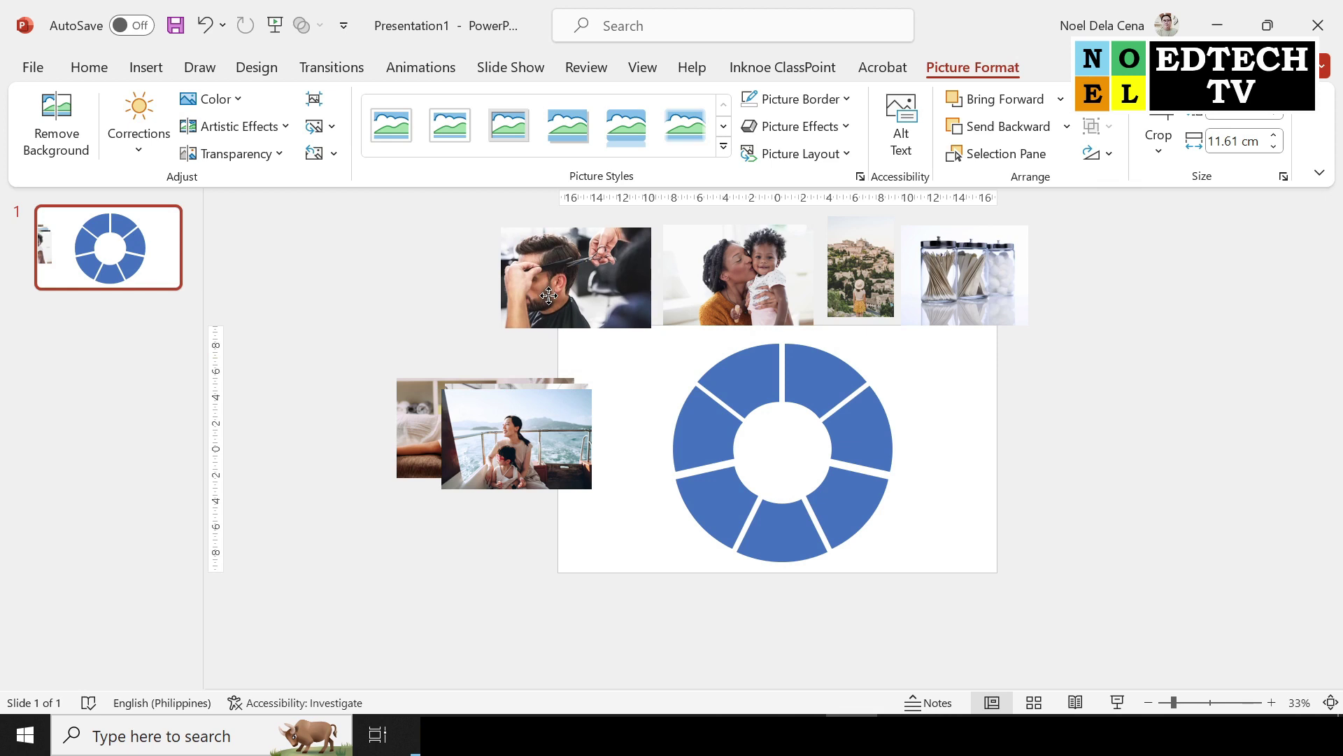
pyautogui.moveTo(500, 460); pyautogui.dragTo(453, 396)
pyautogui.moveTo(517, 465); pyautogui.dragTo(1059, 411)
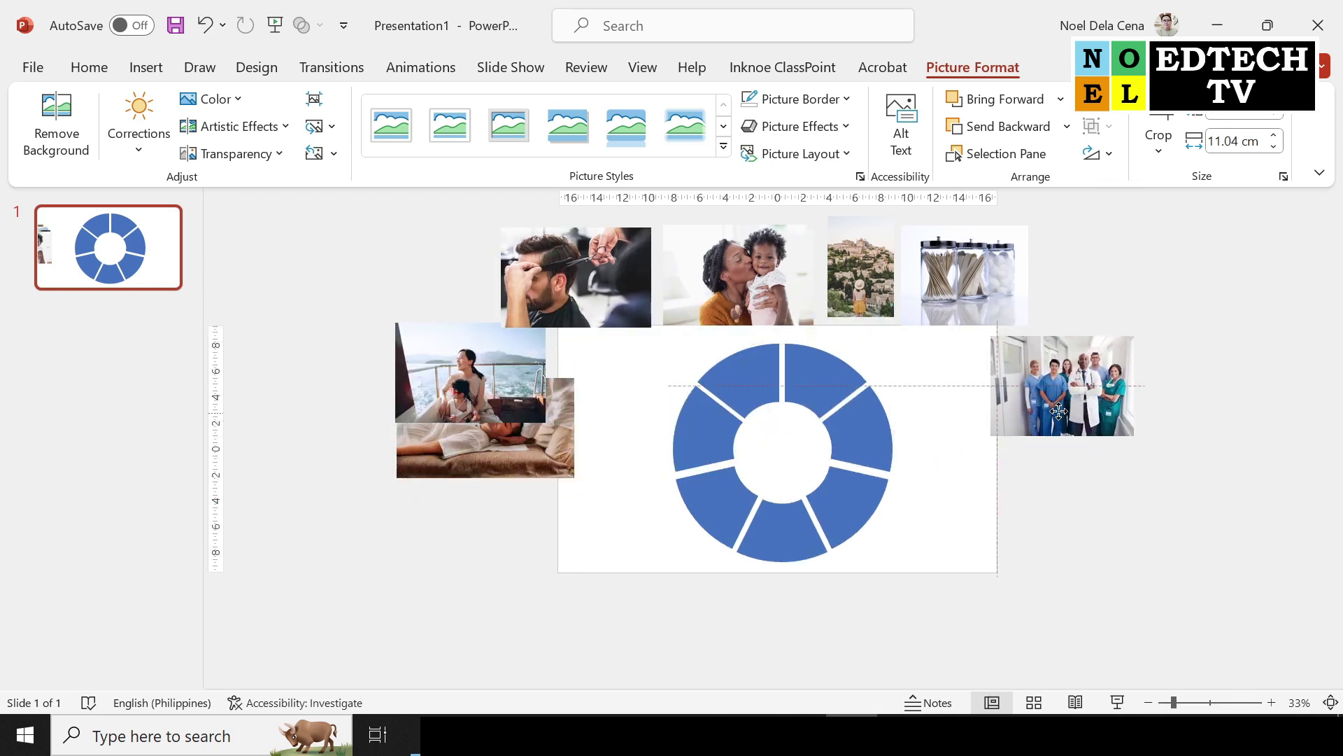
pyautogui.moveTo(552, 467); pyautogui.dragTo(630, 538)
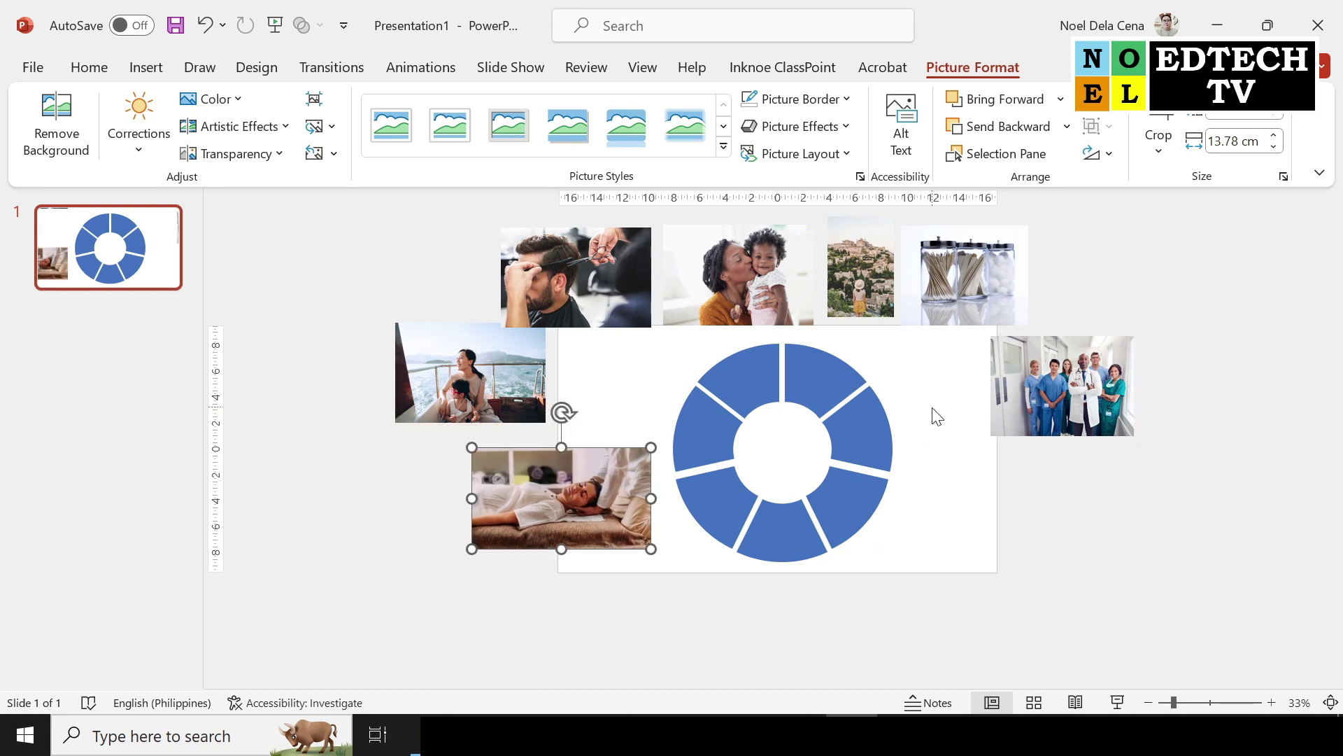
# Step: Size the massage photo over the top-right donut segment and send it to back
pyautogui.keyDown('ctrl'); pyautogui.scroll(2, 937, 416); pyautogui.keyUp('ctrl')
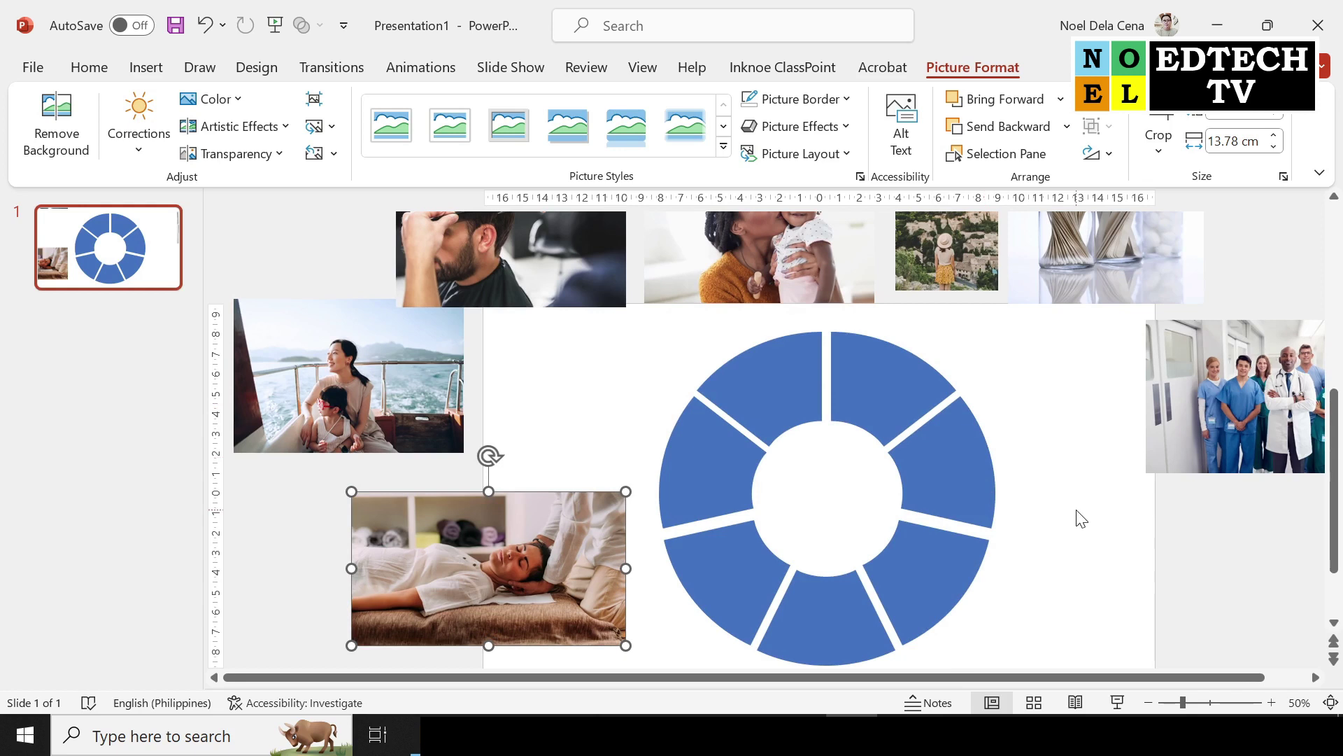
pyautogui.moveTo(582, 565)
pyautogui.mouseDown()
pyautogui.moveTo(969, 459)
pyautogui.moveTo(980, 390)
pyautogui.mouseUp()
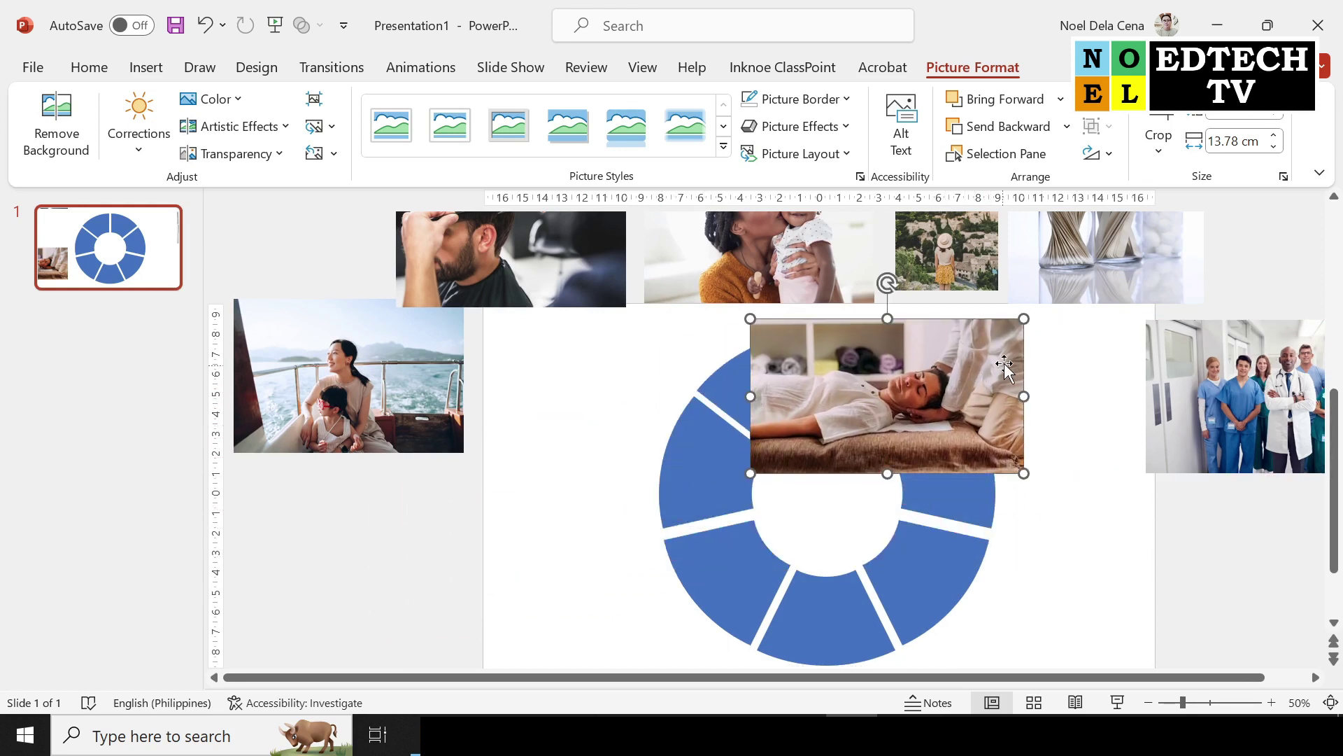
pyautogui.moveTo(1025, 320); pyautogui.dragTo(973, 348)
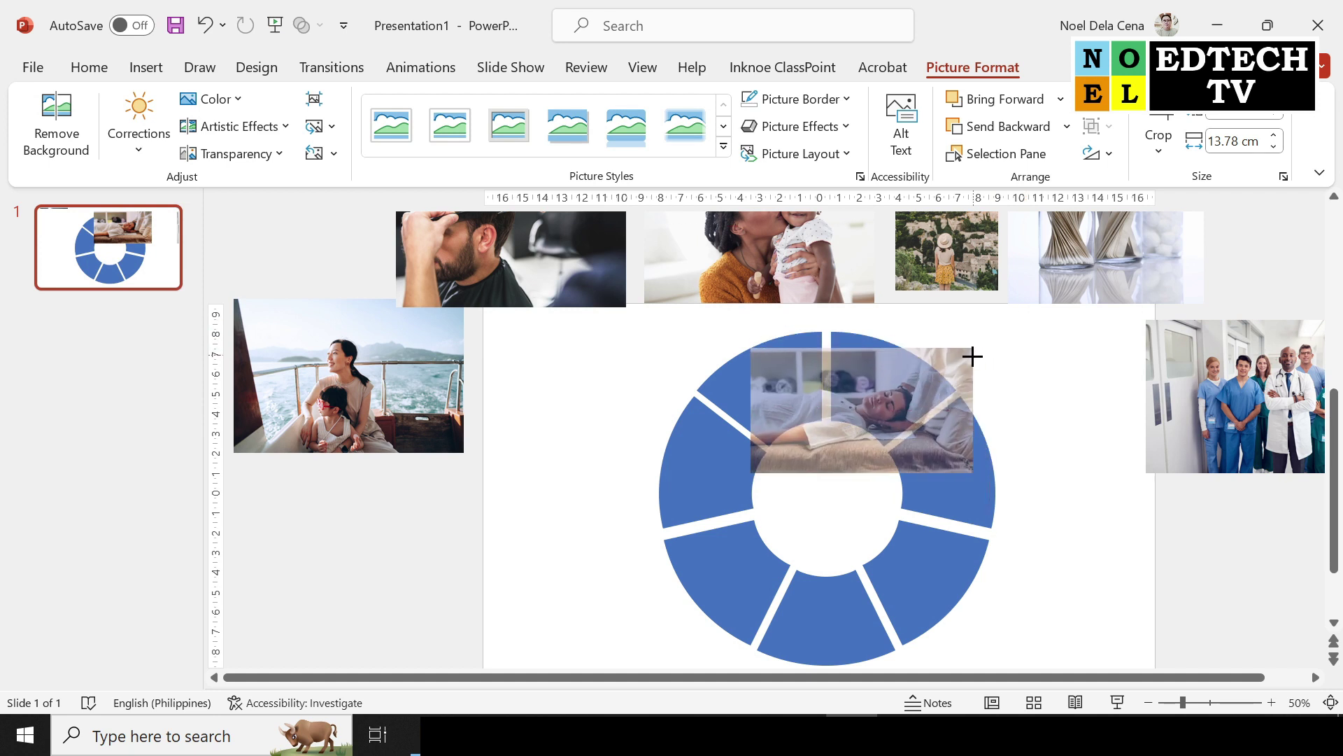
pyautogui.moveTo(909, 412)
pyautogui.mouseDown()
pyautogui.moveTo(914, 377)
pyautogui.moveTo(964, 361)
pyautogui.moveTo(944, 347)
pyautogui.mouseUp()
pyautogui.moveTo(911, 395); pyautogui.dragTo(933, 377)
pyautogui.moveTo(965, 434); pyautogui.dragTo(989, 449)
pyautogui.moveTo(928, 381); pyautogui.dragTo(915, 385)
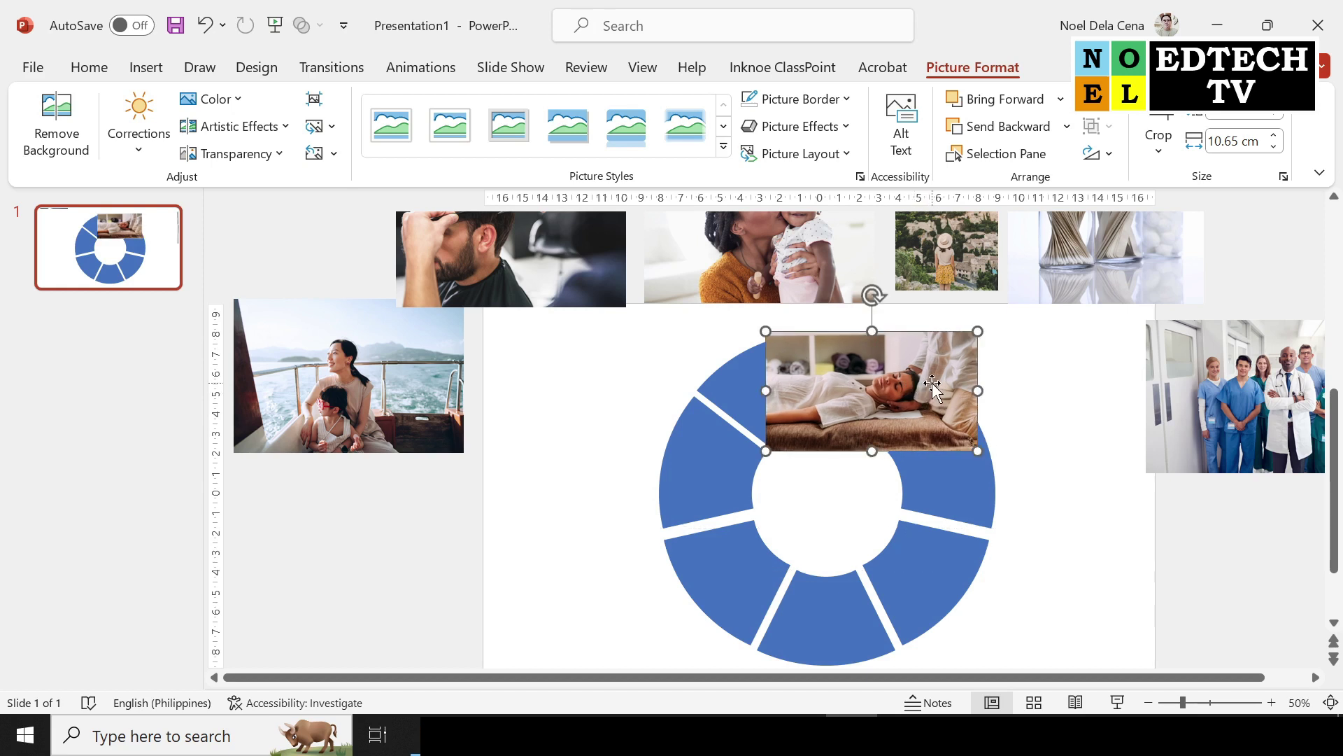
pyautogui.rightClick(932, 382)
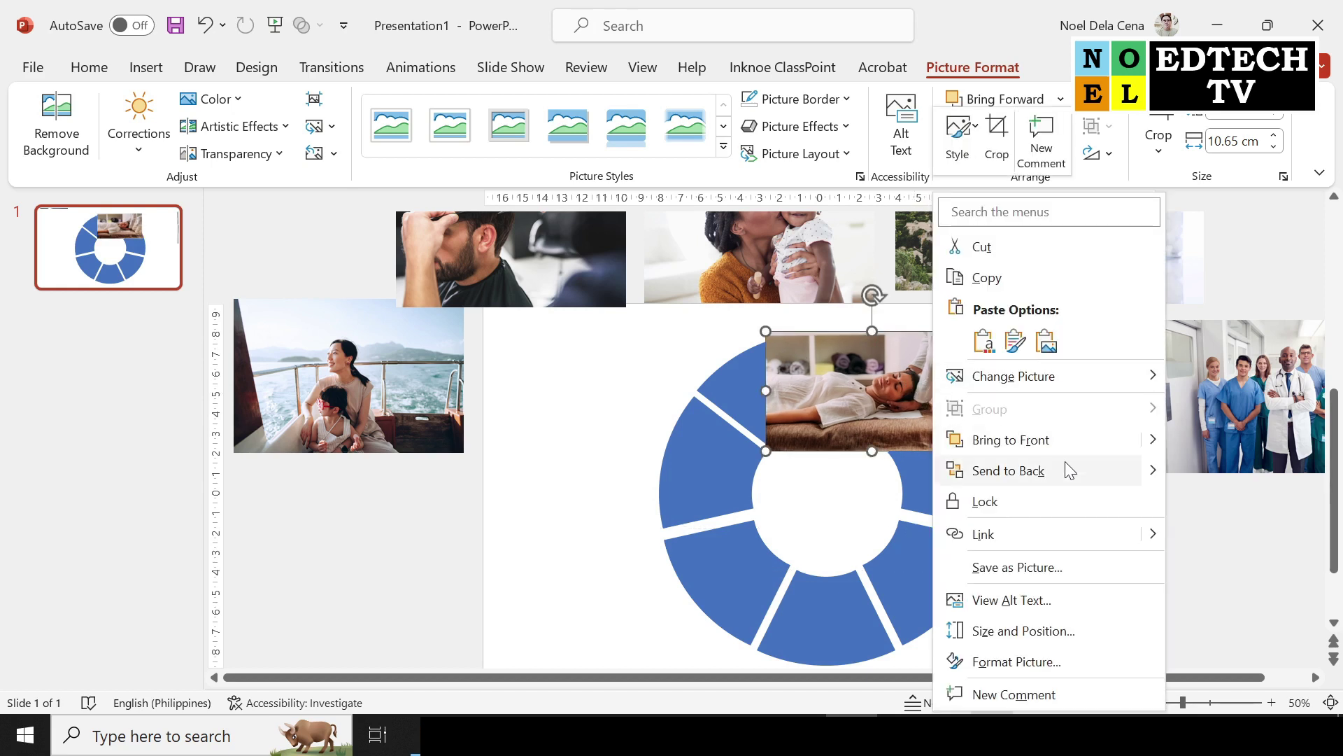
pyautogui.click(1068, 479)
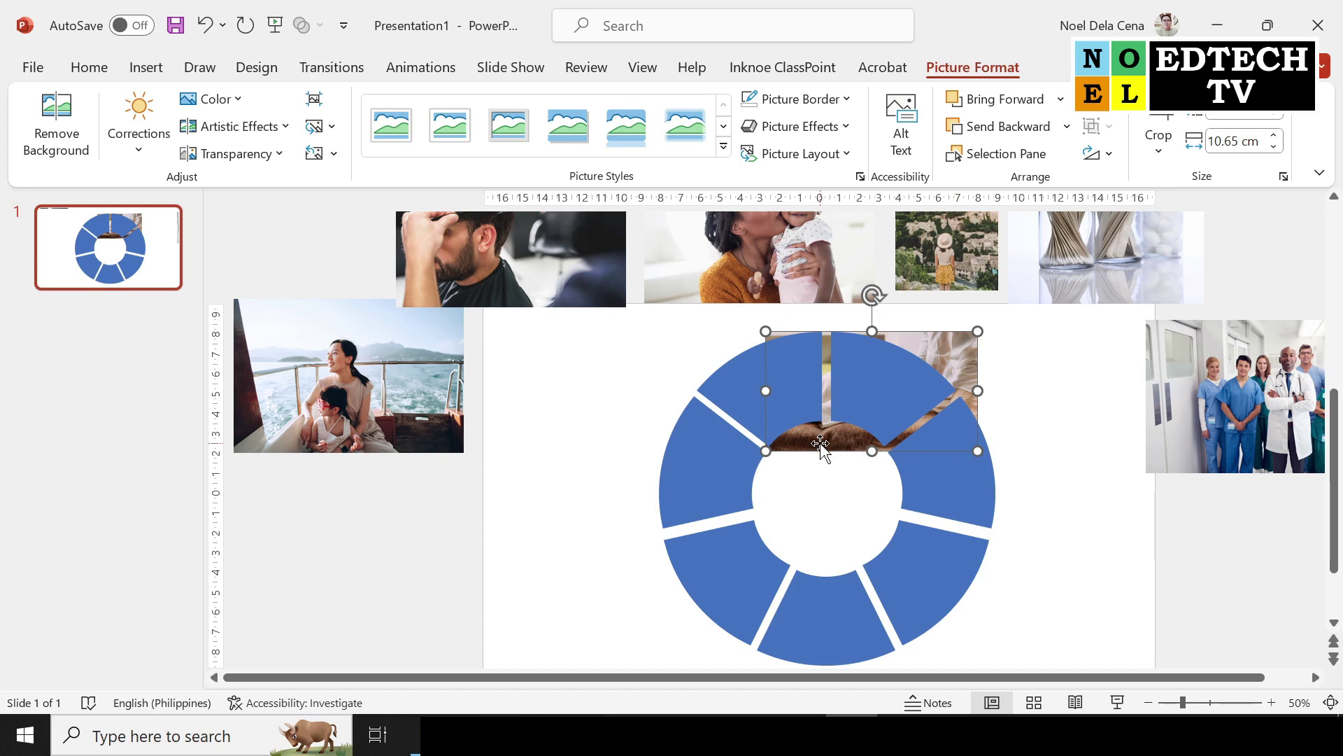
# Step: Select the photo with the segment and apply Merge Shapes > Intersect to clip it
pyautogui.keyDown('shift'); pyautogui.click(902, 378); pyautogui.keyUp('shift')
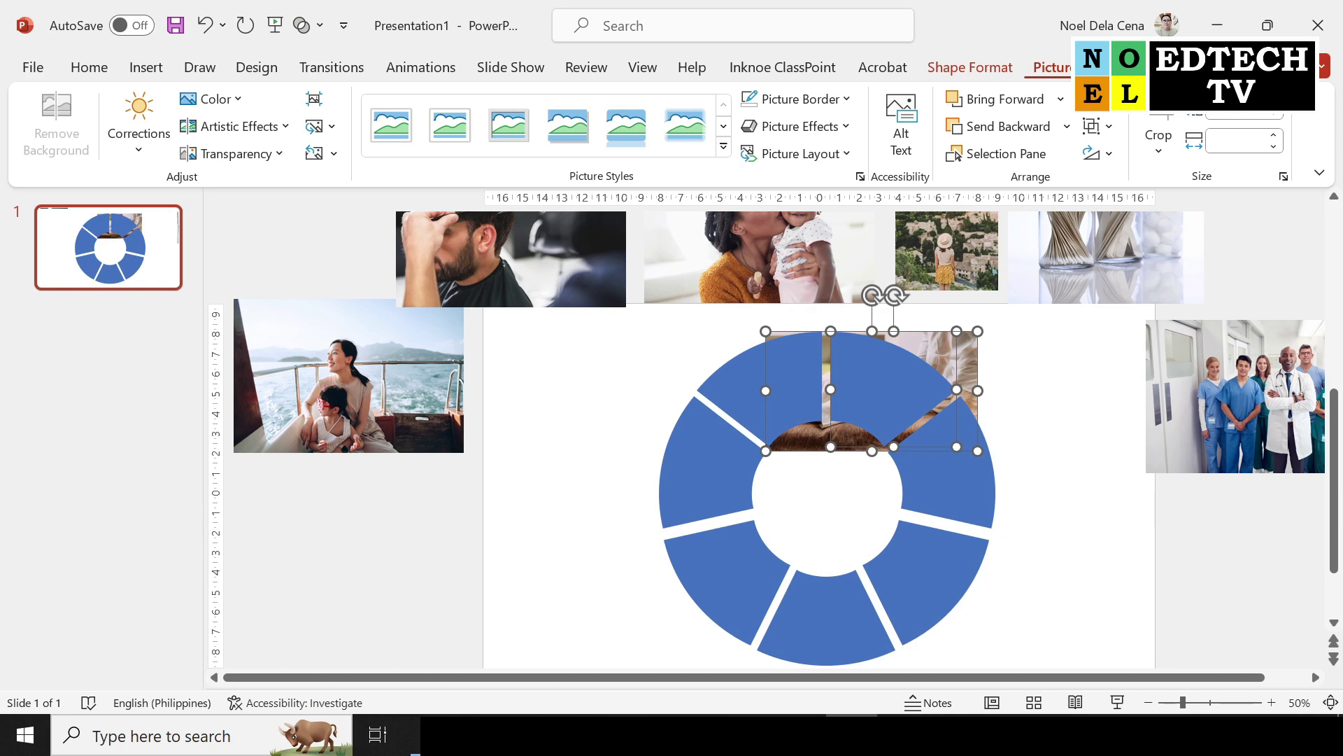
pyautogui.click(969, 67)
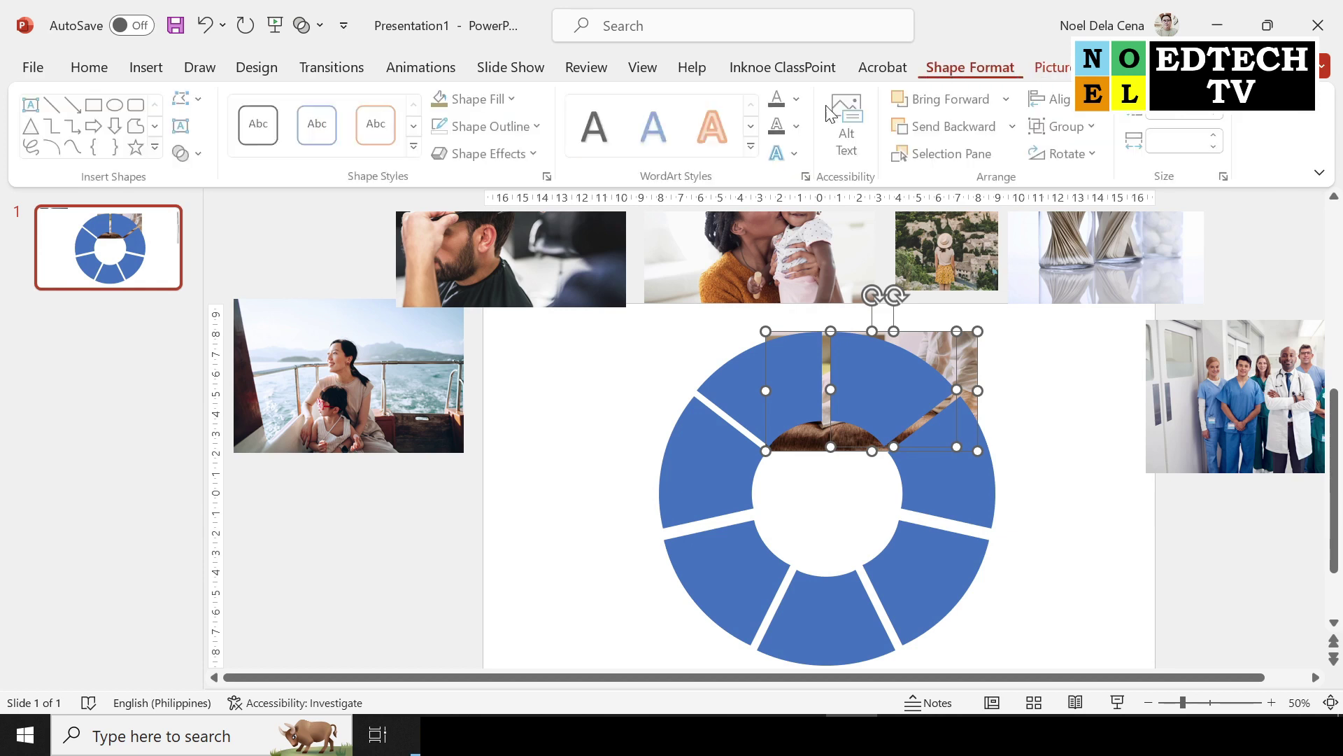
pyautogui.click(198, 157)
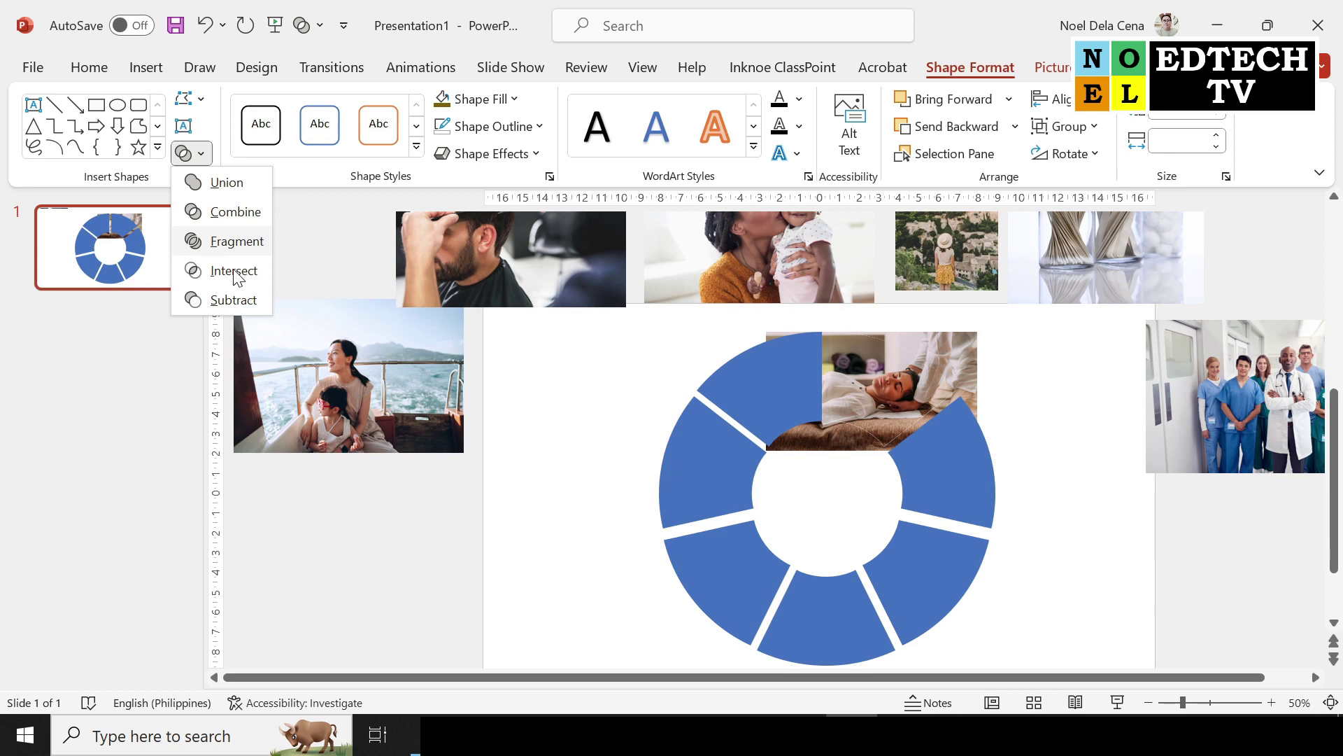
pyautogui.click(240, 307)
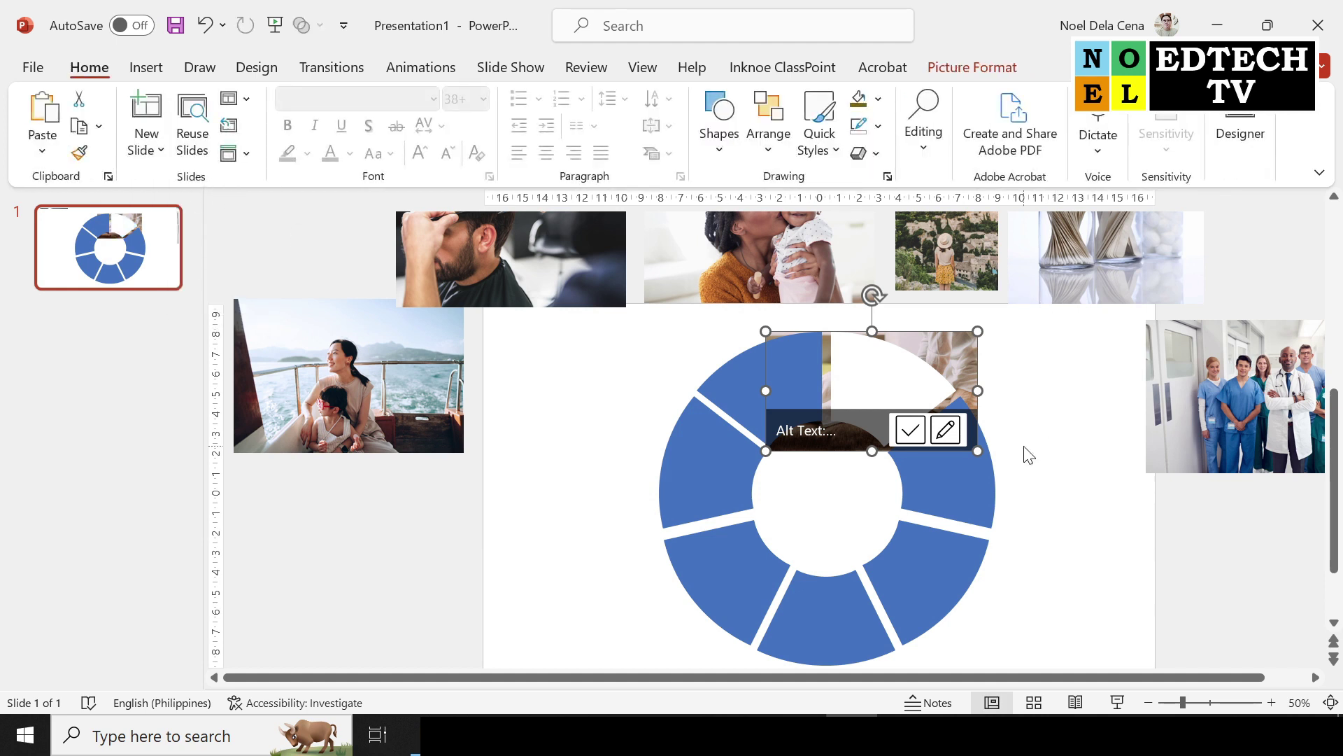
pyautogui.hotkey('ctrl', 'z')
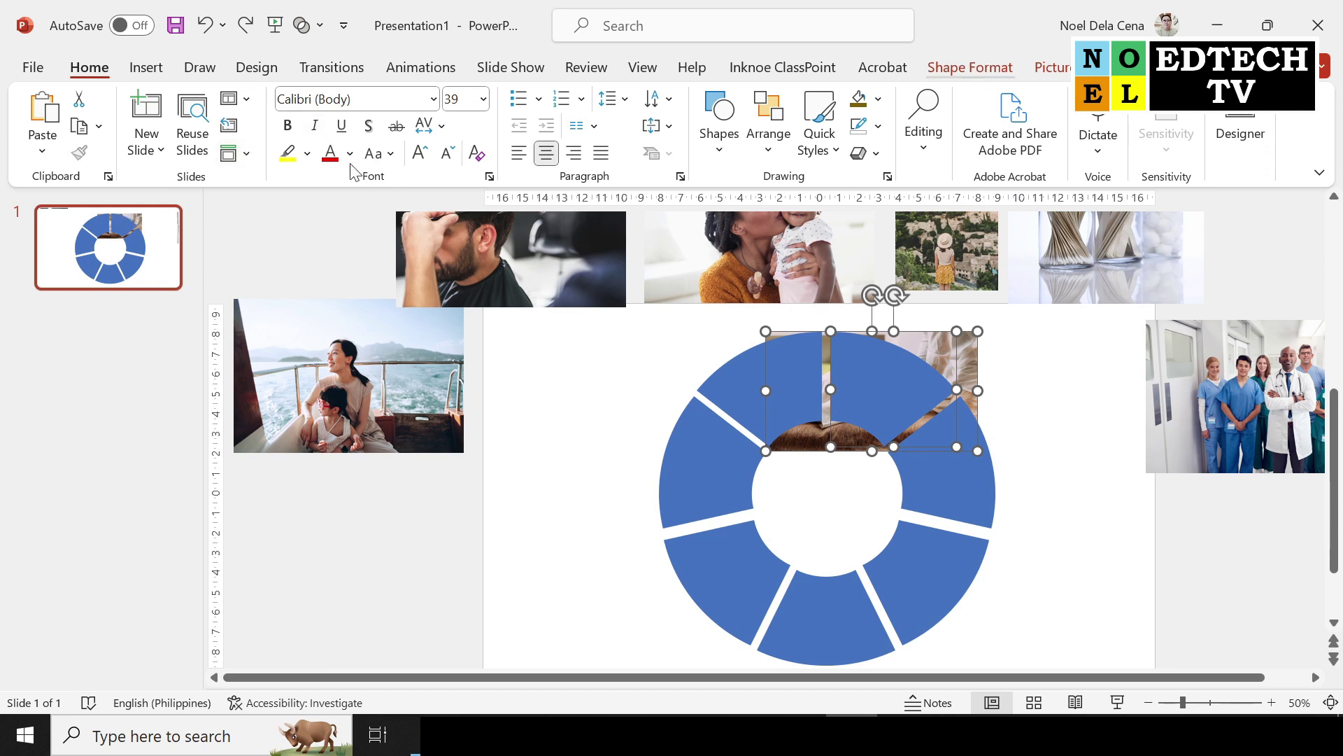
pyautogui.click(189, 153)
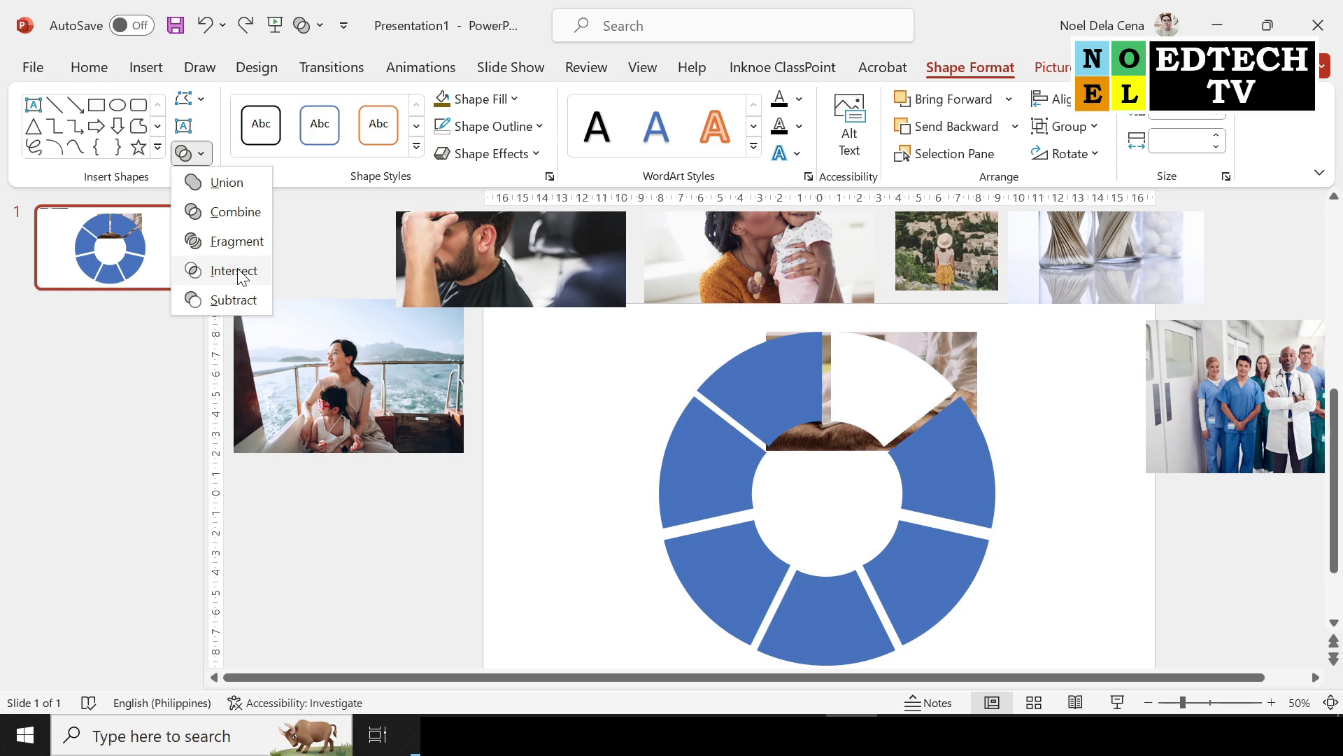
pyautogui.click(238, 273)
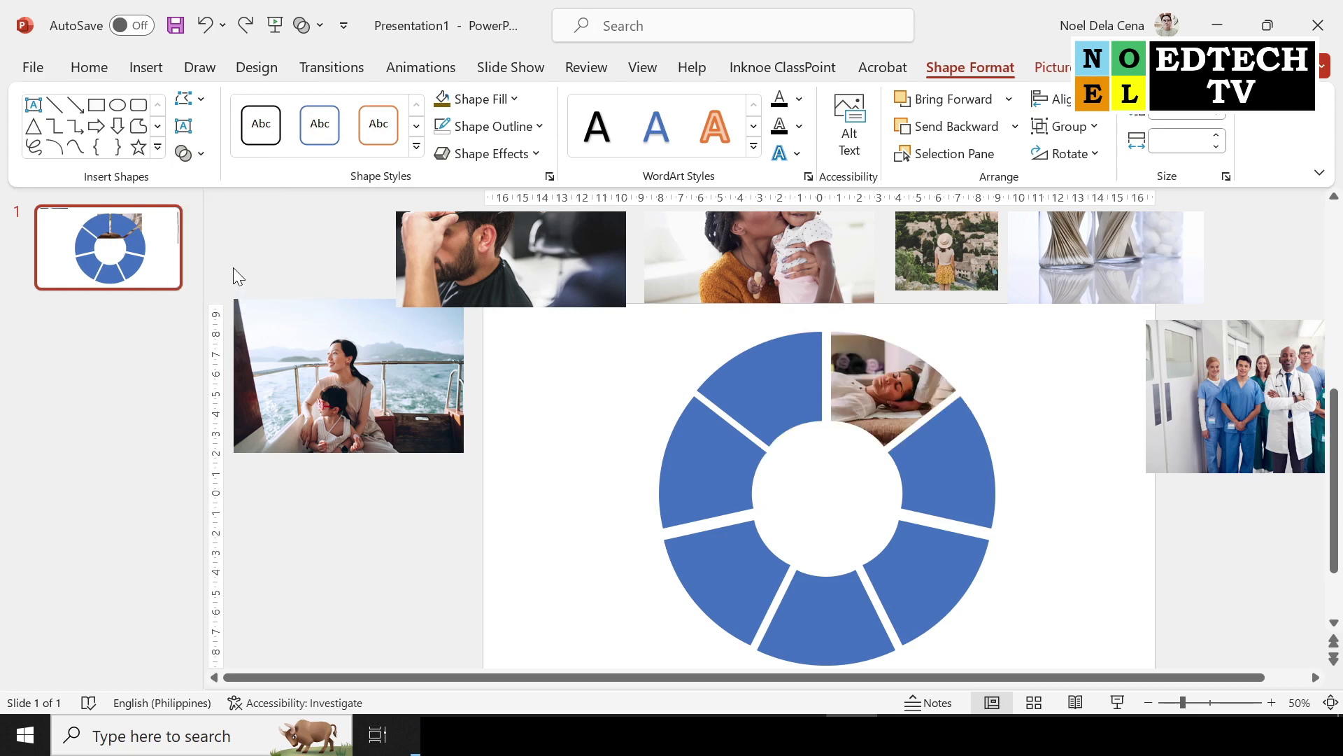
# Step: Move the doctors photo over the right segment, send it to back, and resize it to cover it
pyautogui.click(1078, 536)
pyautogui.click(1259, 399)
pyautogui.moveTo(1245, 396); pyautogui.dragTo(930, 465)
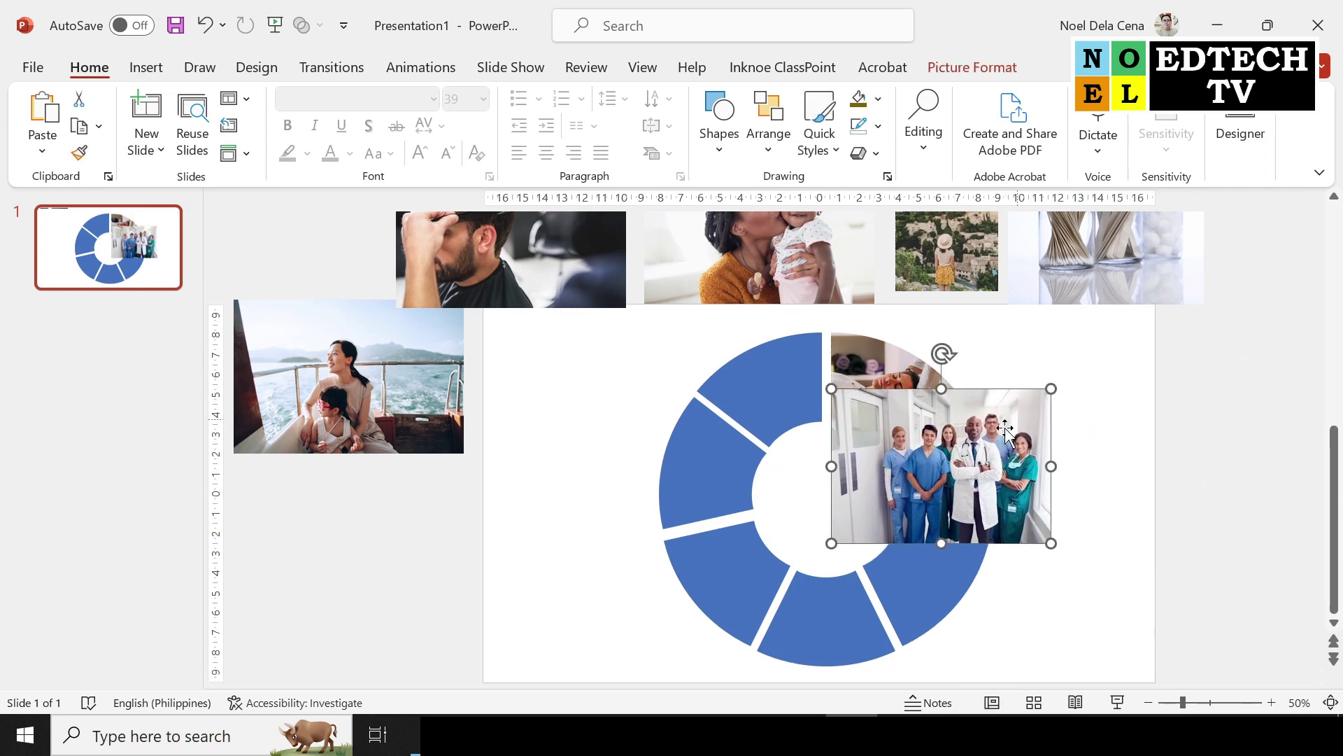
pyautogui.rightClick(979, 448)
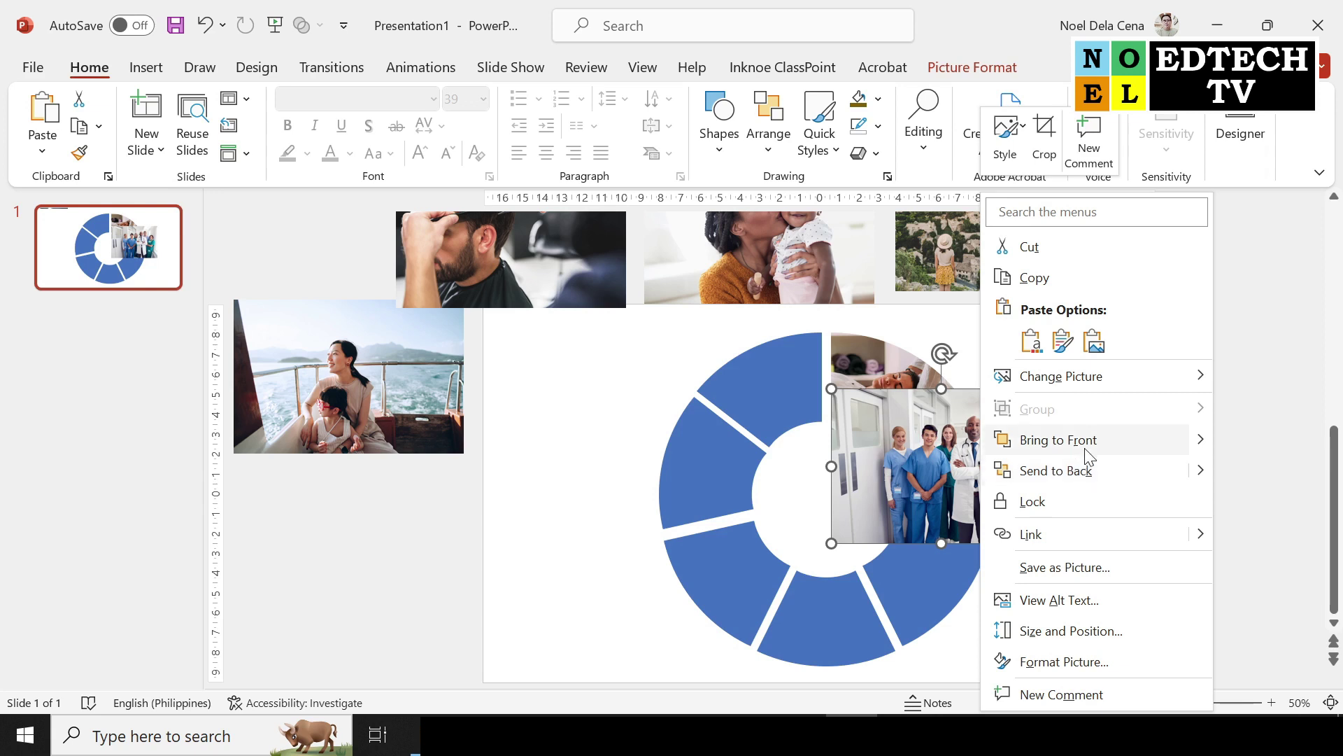
pyautogui.click(1077, 470)
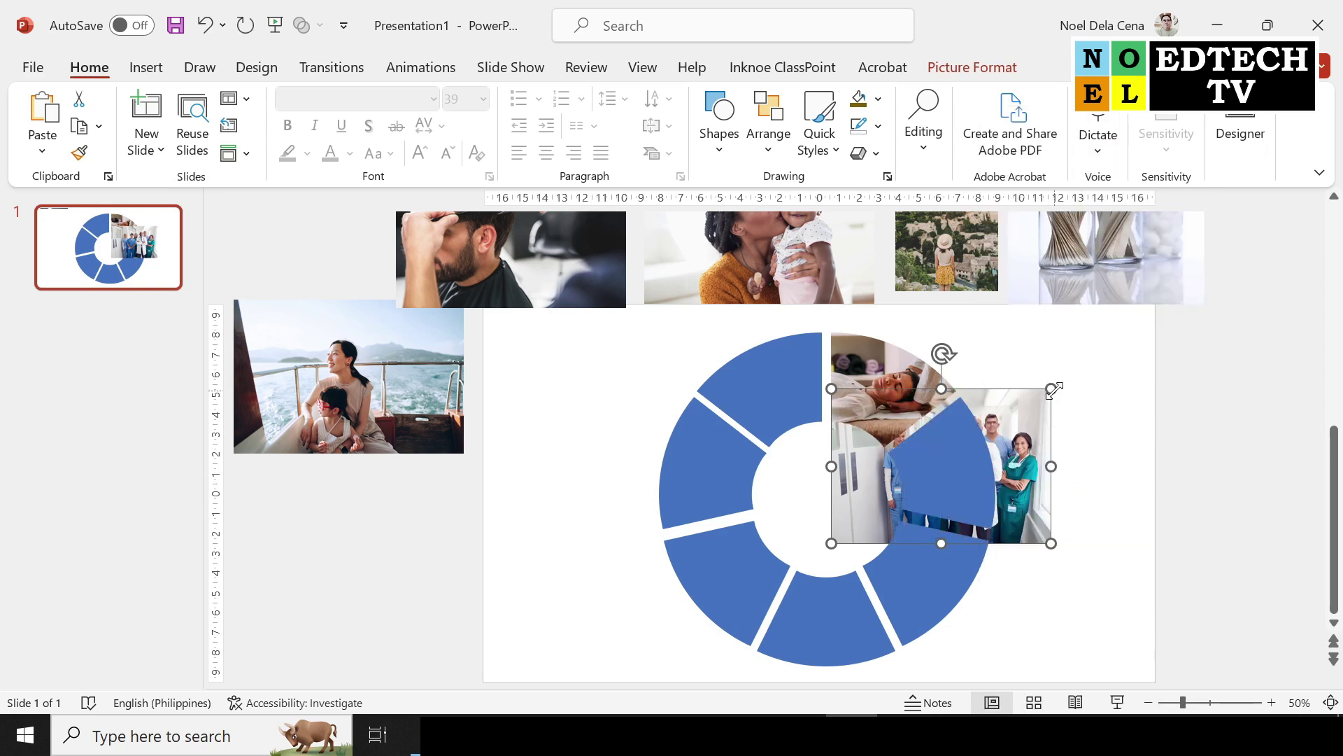
pyautogui.moveTo(1055, 389); pyautogui.dragTo(1029, 396)
pyautogui.moveTo(1018, 444); pyautogui.dragTo(1002, 444)
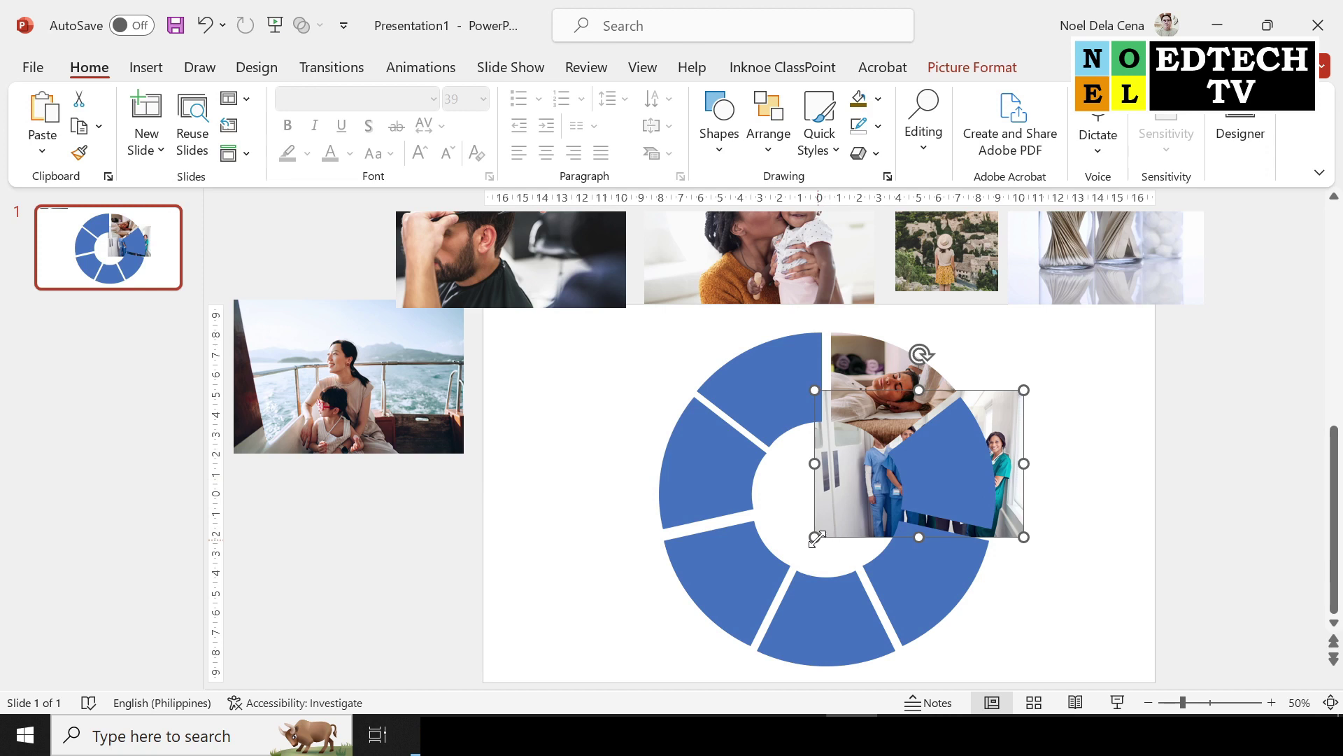
pyautogui.moveTo(815, 538); pyautogui.dragTo(842, 530)
pyautogui.moveTo(826, 389); pyautogui.dragTo(846, 396)
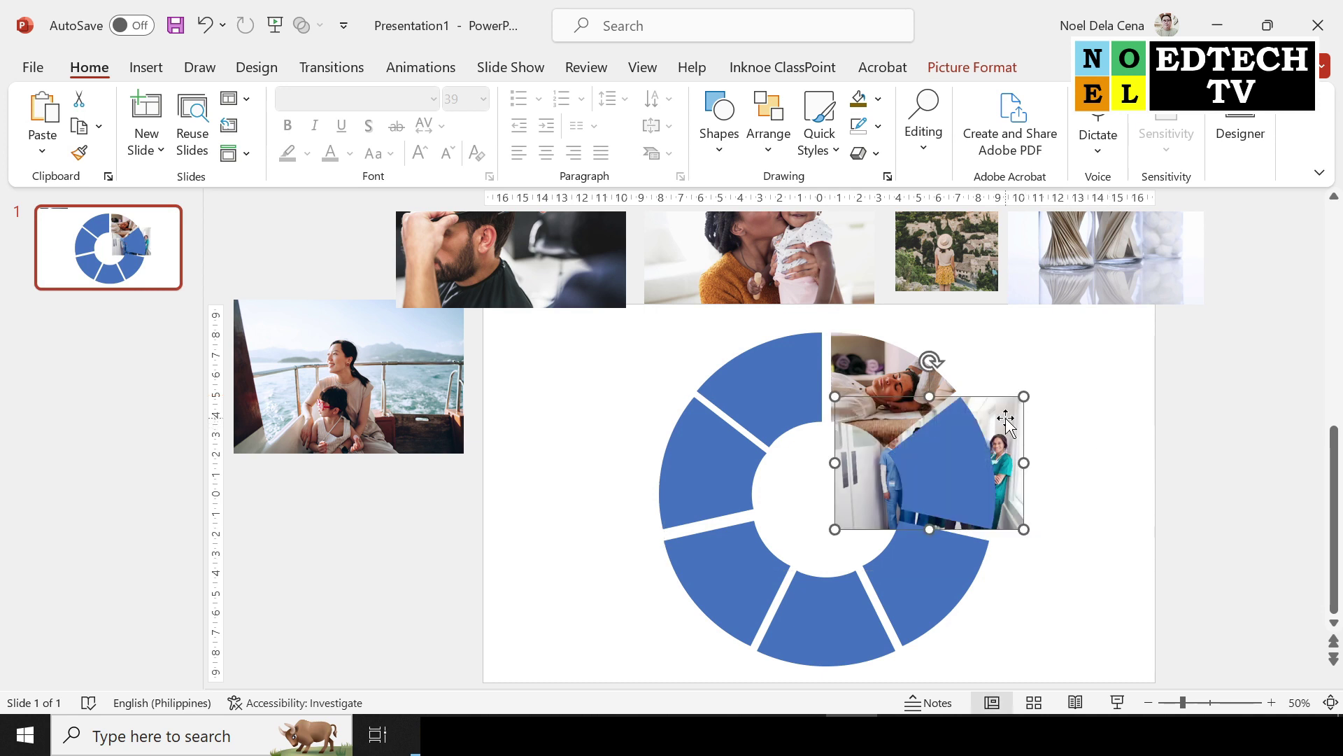
# Step: Clip the doctors photo to the right segment with Merge Shapes > Intersect
pyautogui.keyDown('shift'); pyautogui.click(969, 446); pyautogui.keyUp('shift')
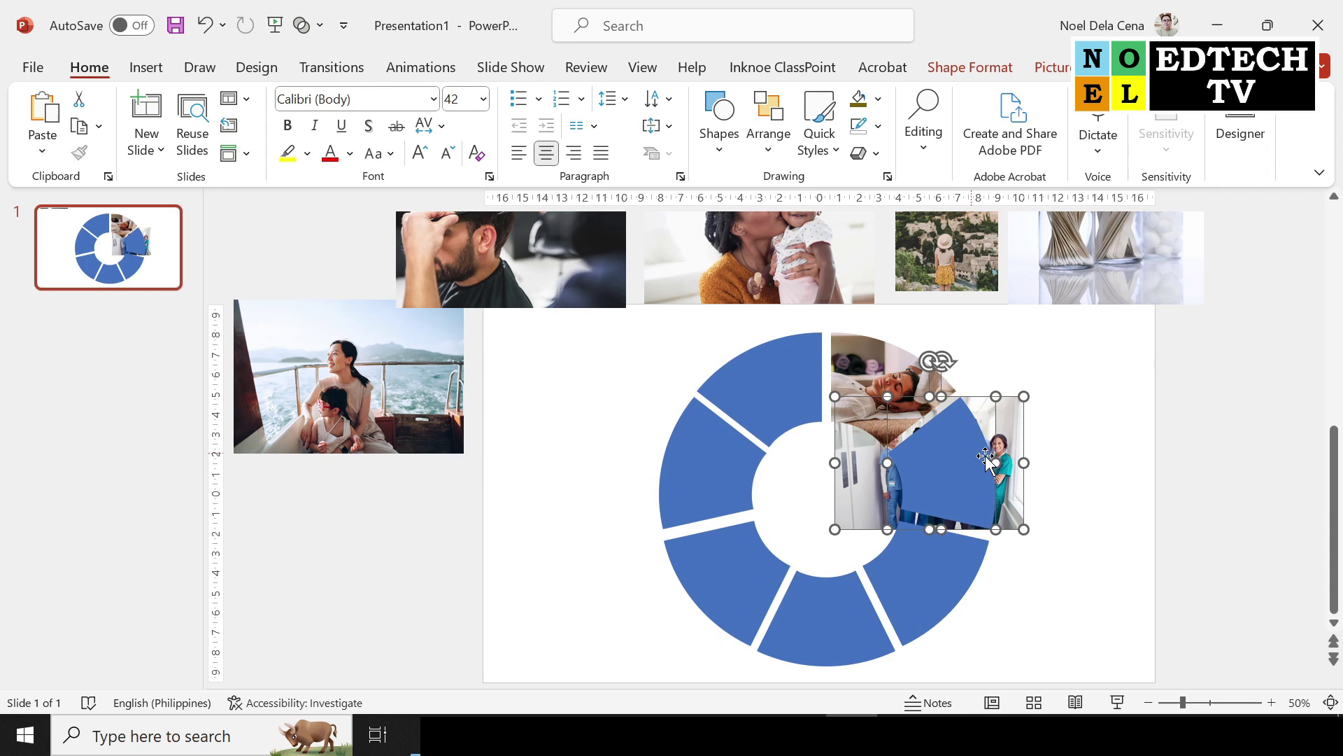
pyautogui.click(970, 67)
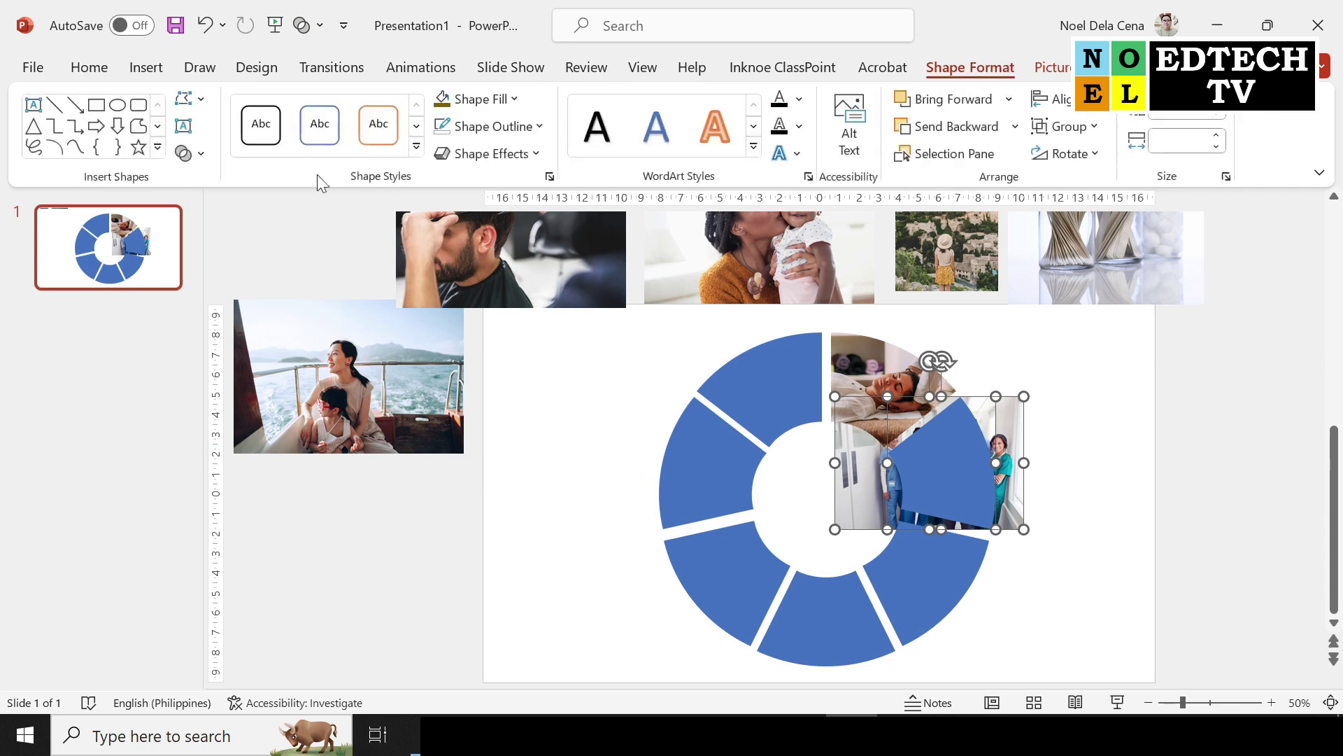
pyautogui.click(190, 152)
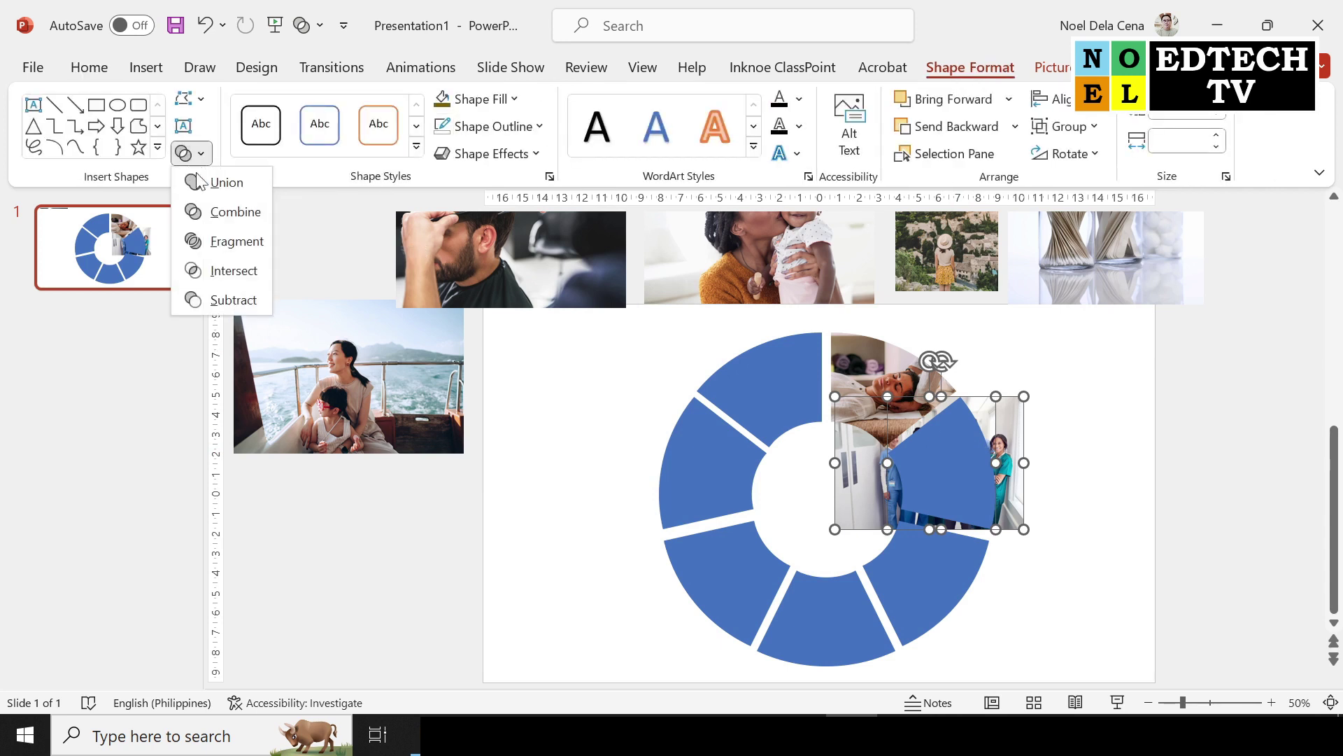
pyautogui.click(239, 273)
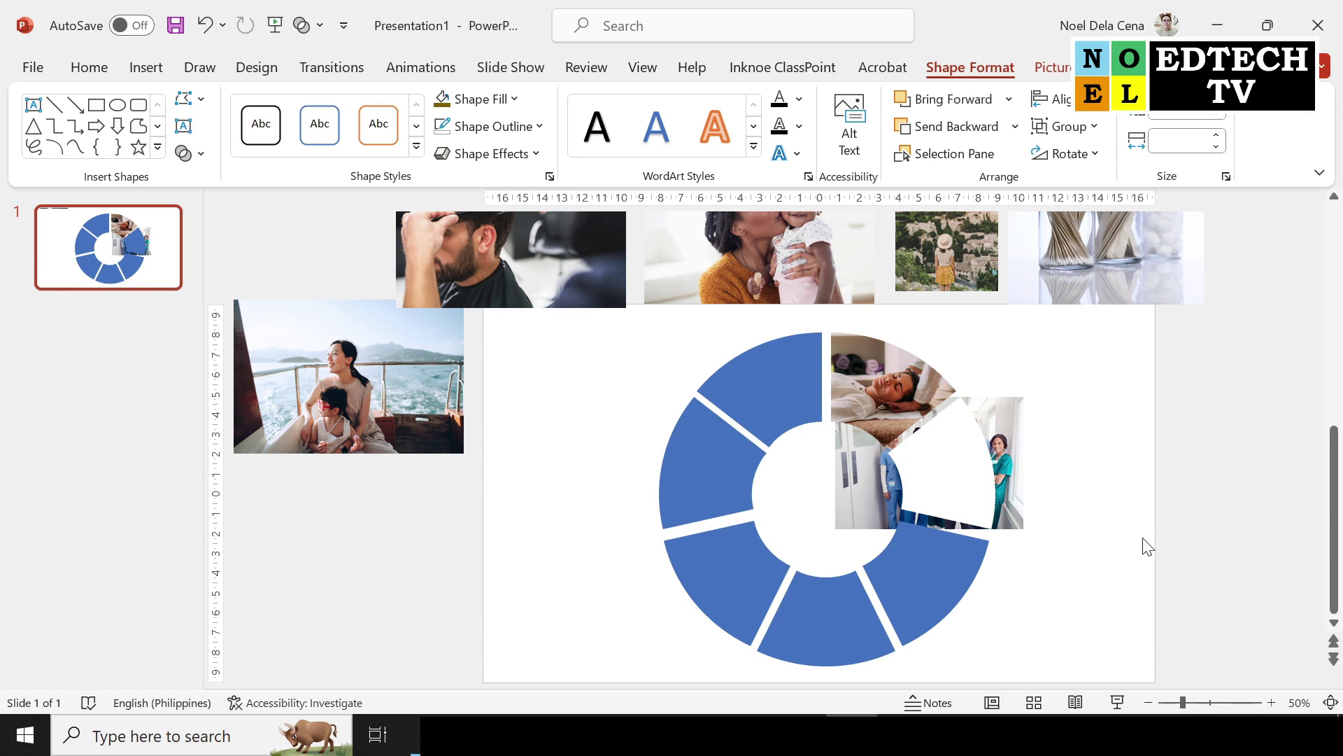
pyautogui.click(1101, 510)
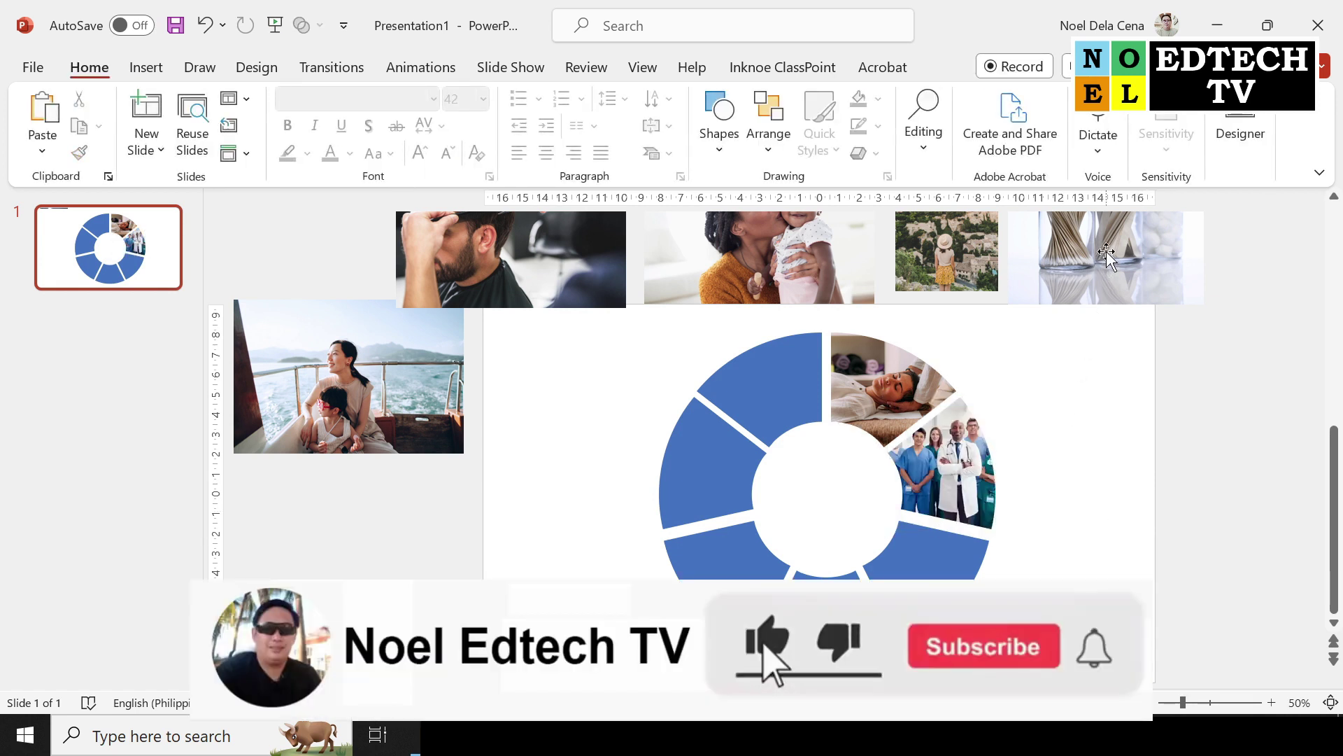
# Step: Move the cotton-swab jars photo to the lower-right wedge and shrink it to fit
pyautogui.moveTo(1107, 256)
pyautogui.mouseDown()
pyautogui.moveTo(1072, 560)
pyautogui.moveTo(1030, 525)
pyautogui.mouseUp()
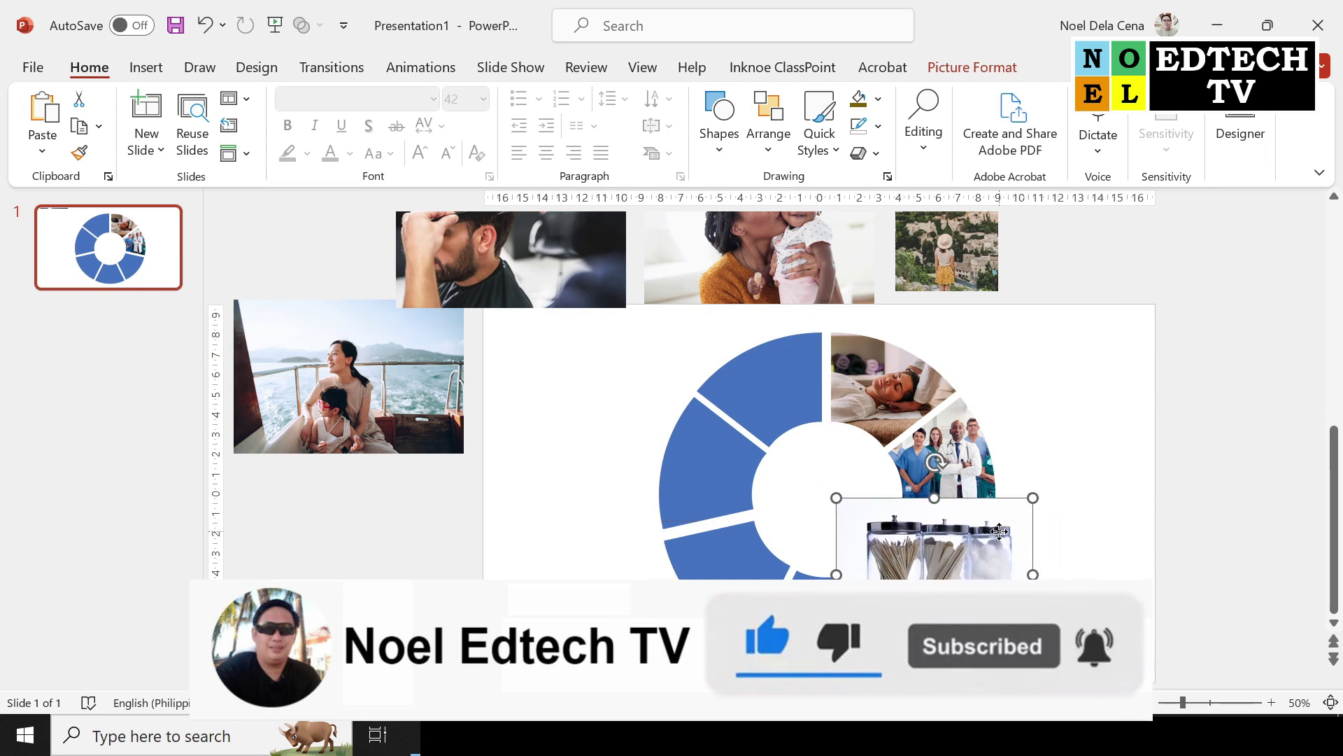
pyautogui.rightClick(999, 532)
pyautogui.click(1115, 314)
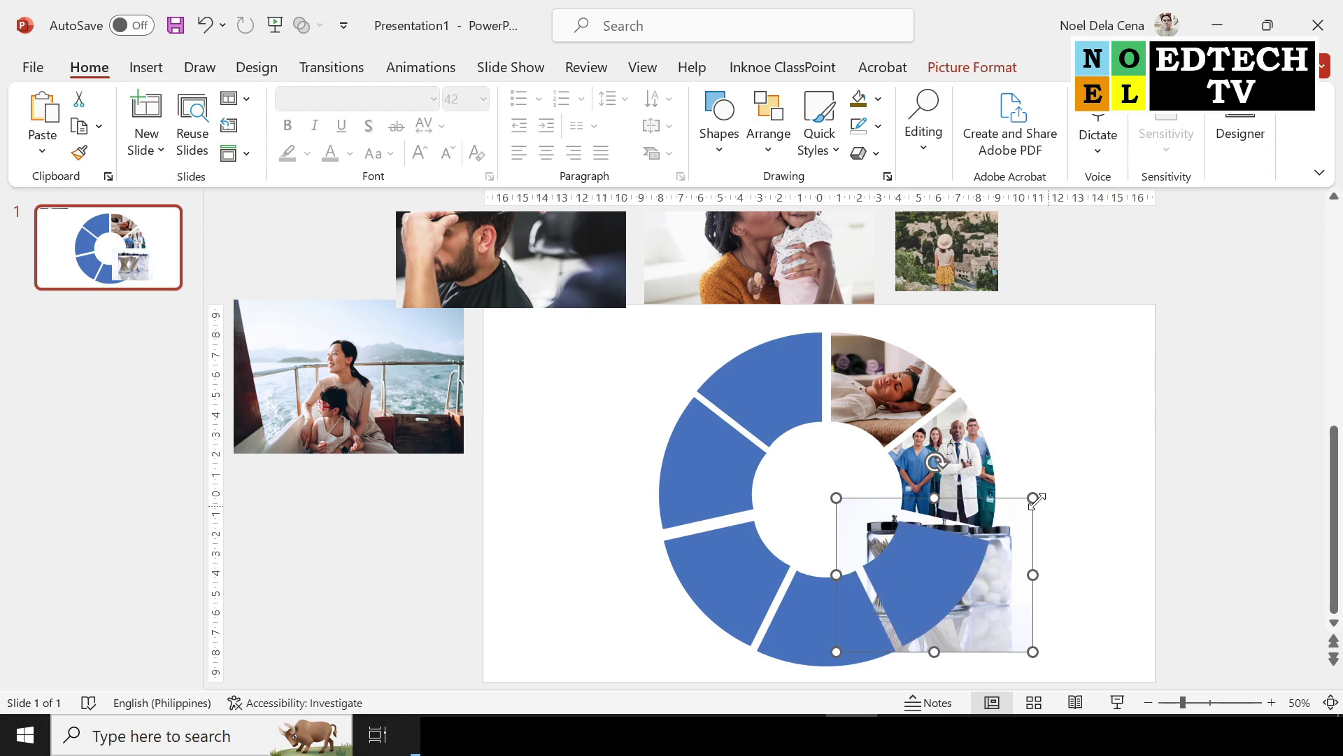
pyautogui.moveTo(1033, 497); pyautogui.dragTo(1016, 513)
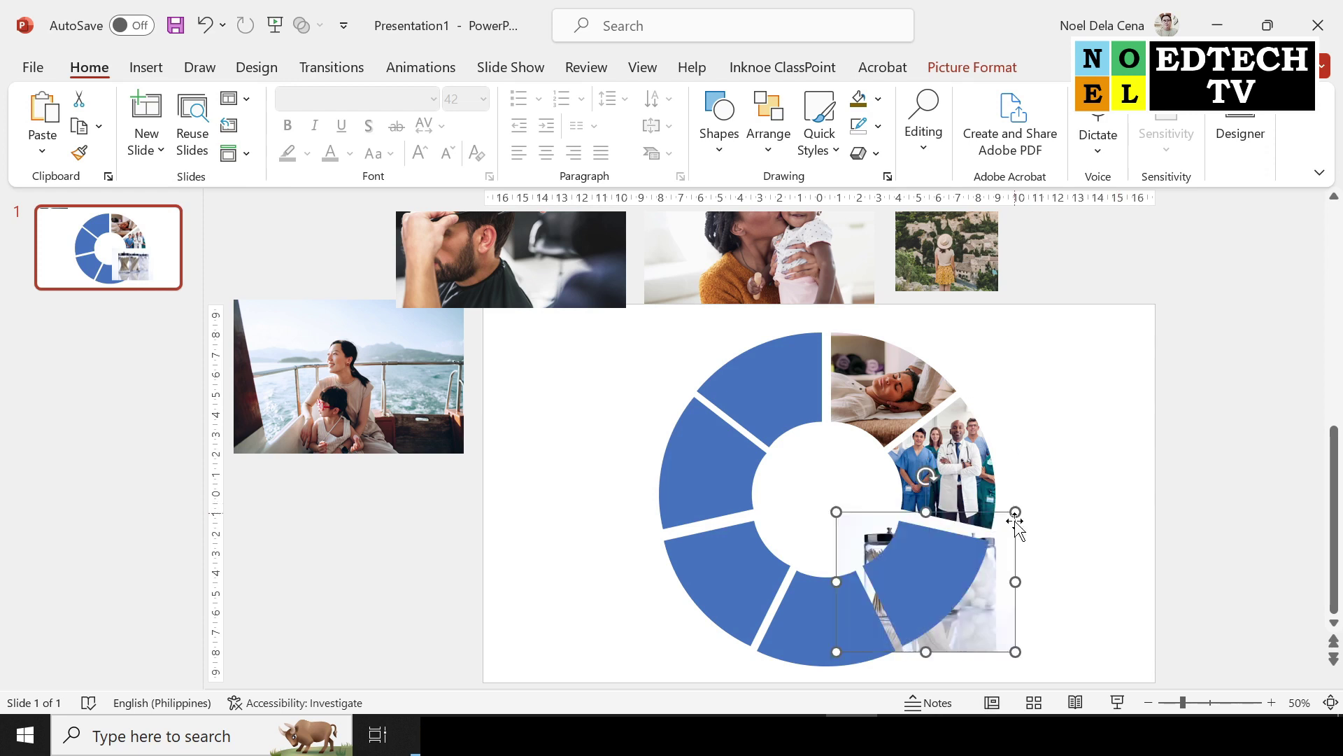
pyautogui.press('Escape')
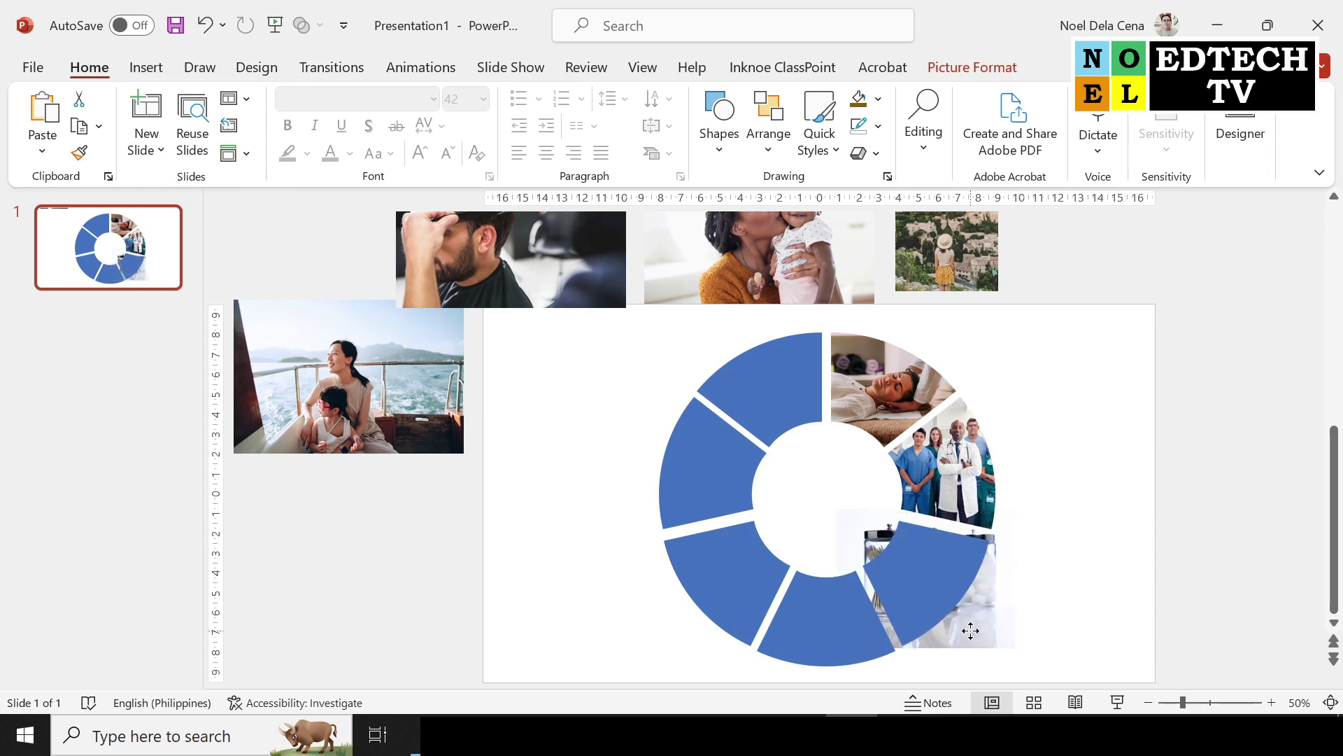
# Step: Intersect the jar photo with the lower-right wedge, then drag the boat photo onto the donut's bottom
pyautogui.click(974, 613)
pyautogui.keyDown('shift'); pyautogui.click(936, 578); pyautogui.keyUp('shift')
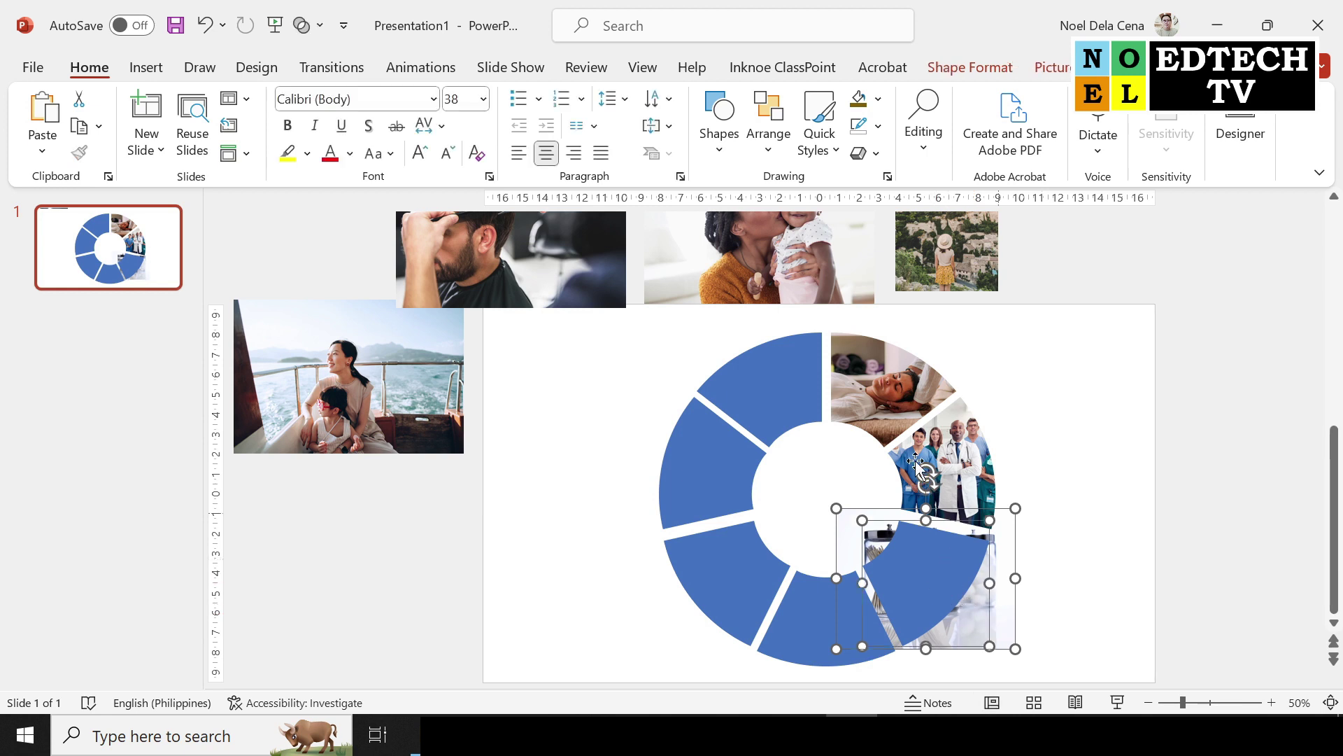
pyautogui.click(1006, 75)
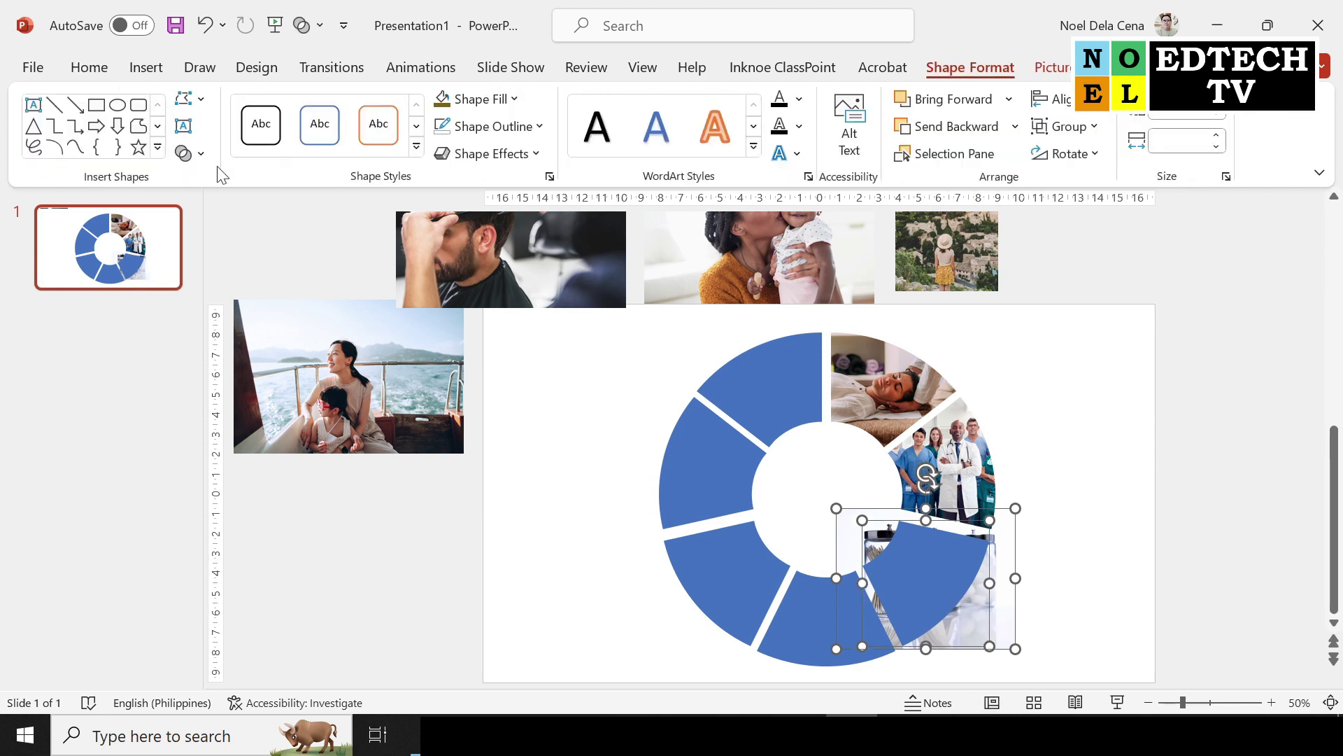
pyautogui.click(189, 154)
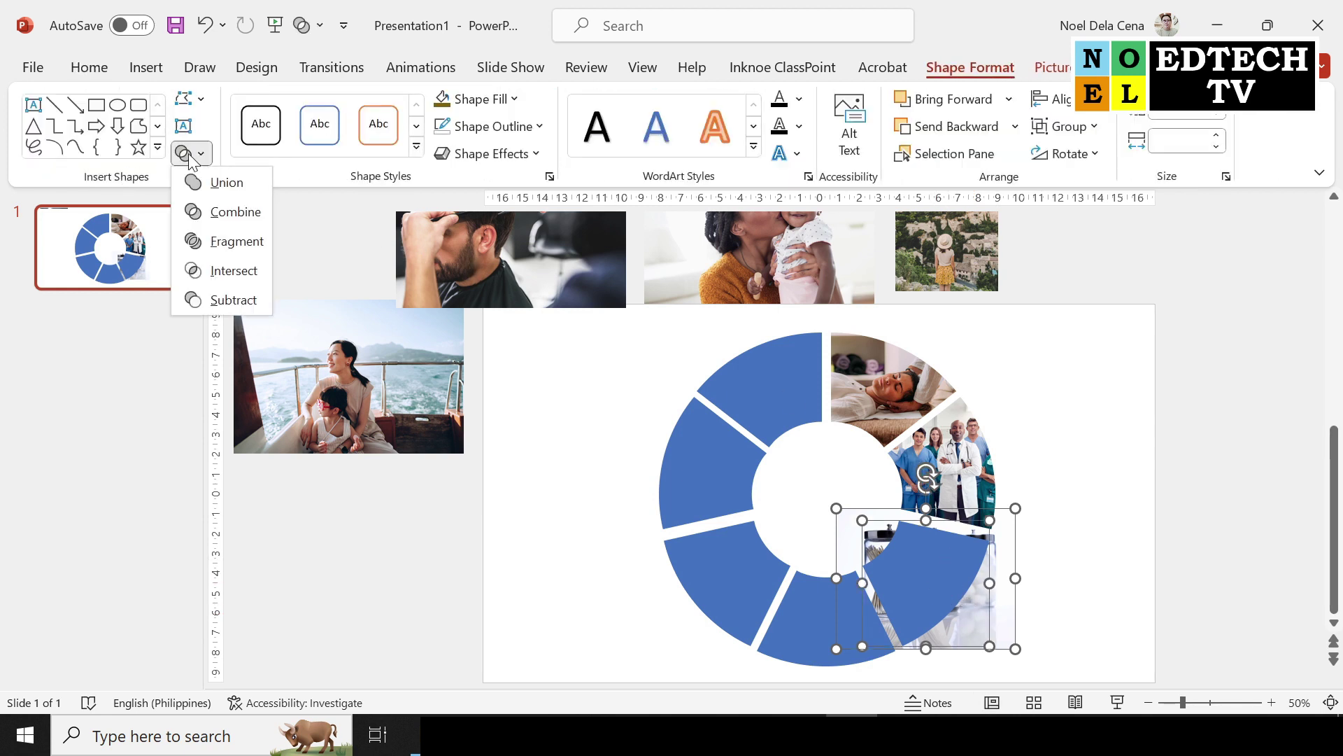
pyautogui.click(243, 273)
pyautogui.moveTo(410, 397); pyautogui.dragTo(897, 635)
# Step: Position the boat photo over the bottom wedge and send it behind the wedges
pyautogui.press('Delete')
pyautogui.hotkey('ctrl', 'z')
pyautogui.moveTo(807, 597); pyautogui.dragTo(818, 589)
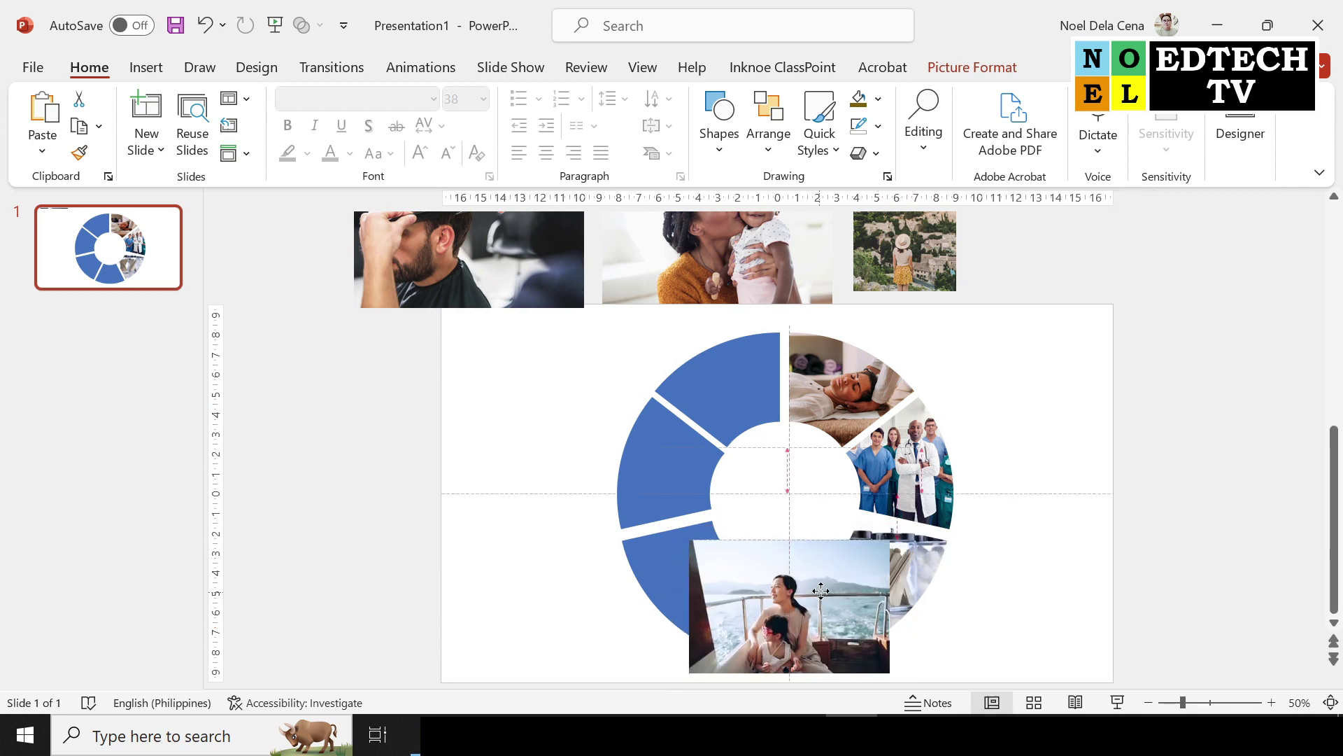
pyautogui.rightClick(820, 591)
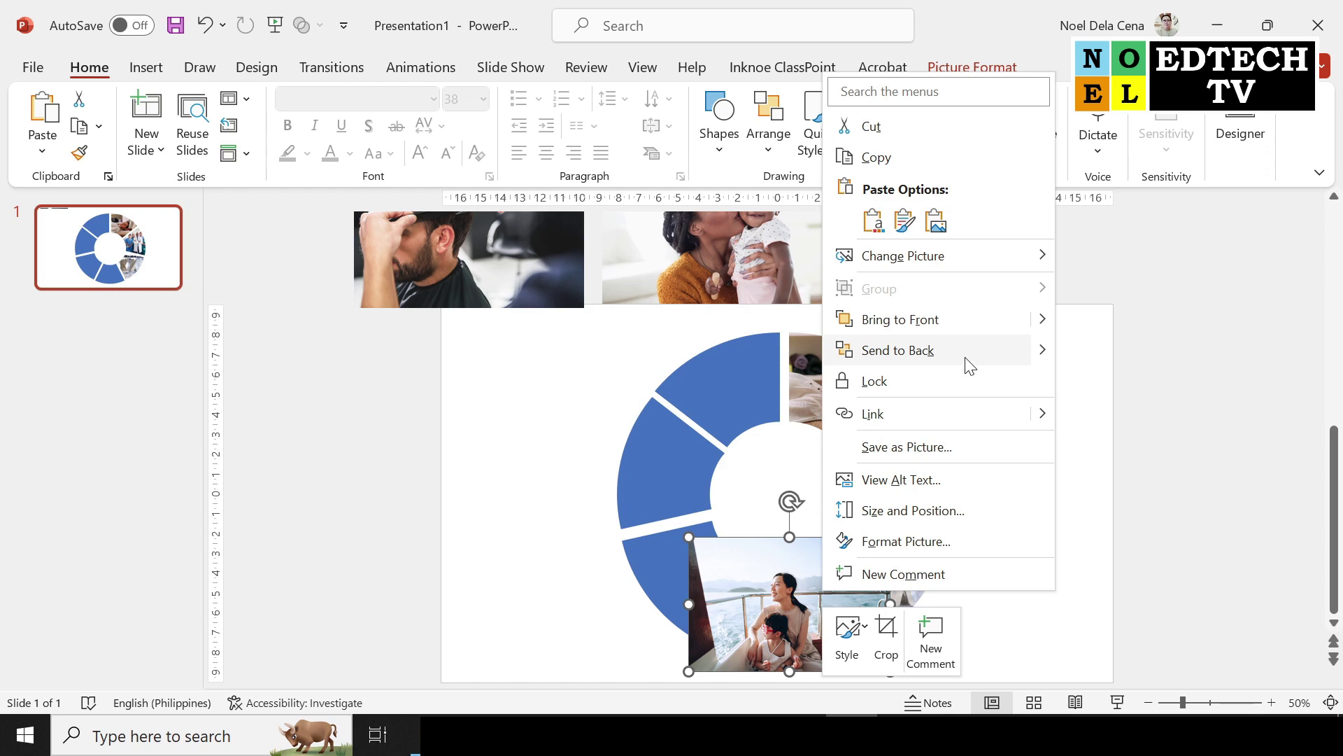
pyautogui.click(969, 358)
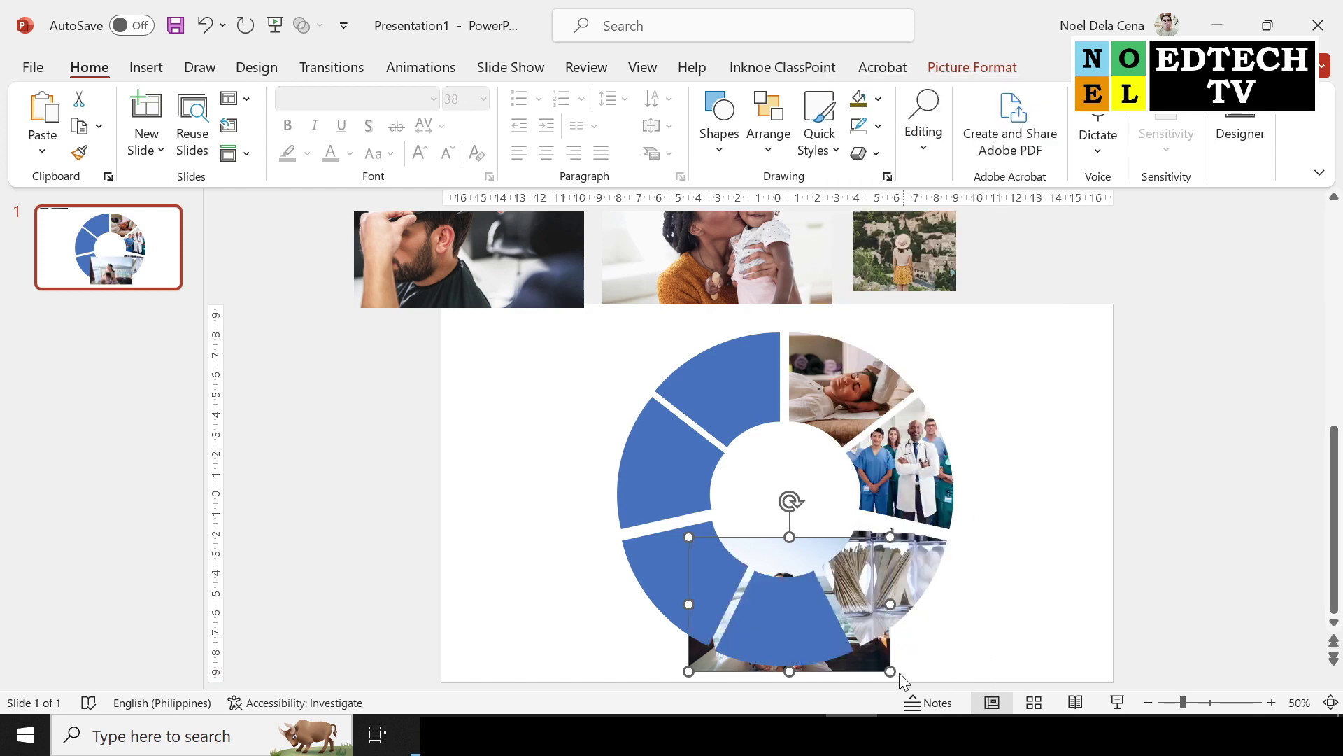
# Step: Clip the boat photo to the bottom wedge with Intersect, then drag the barber photo toward the ring
pyautogui.keyDown('shift'); pyautogui.click(844, 651); pyautogui.keyUp('shift')
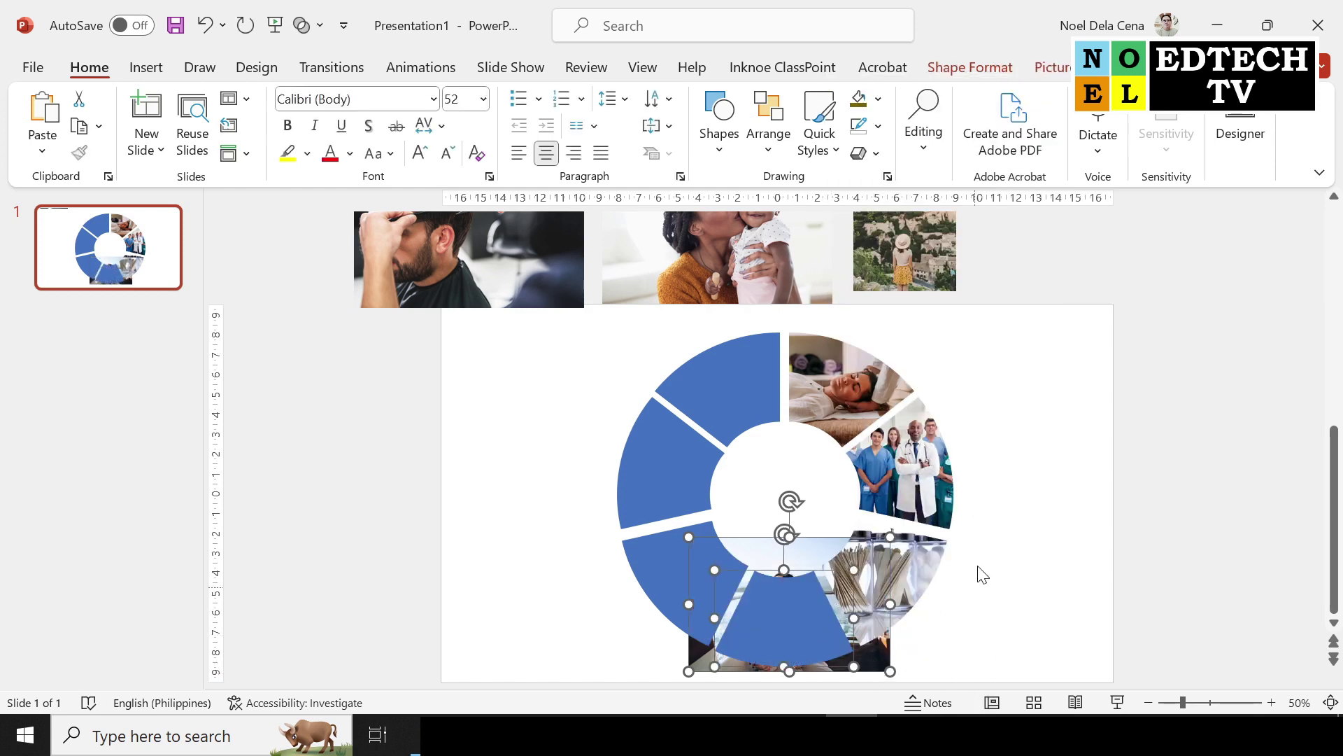
pyautogui.click(969, 67)
pyautogui.click(185, 154)
pyautogui.click(245, 276)
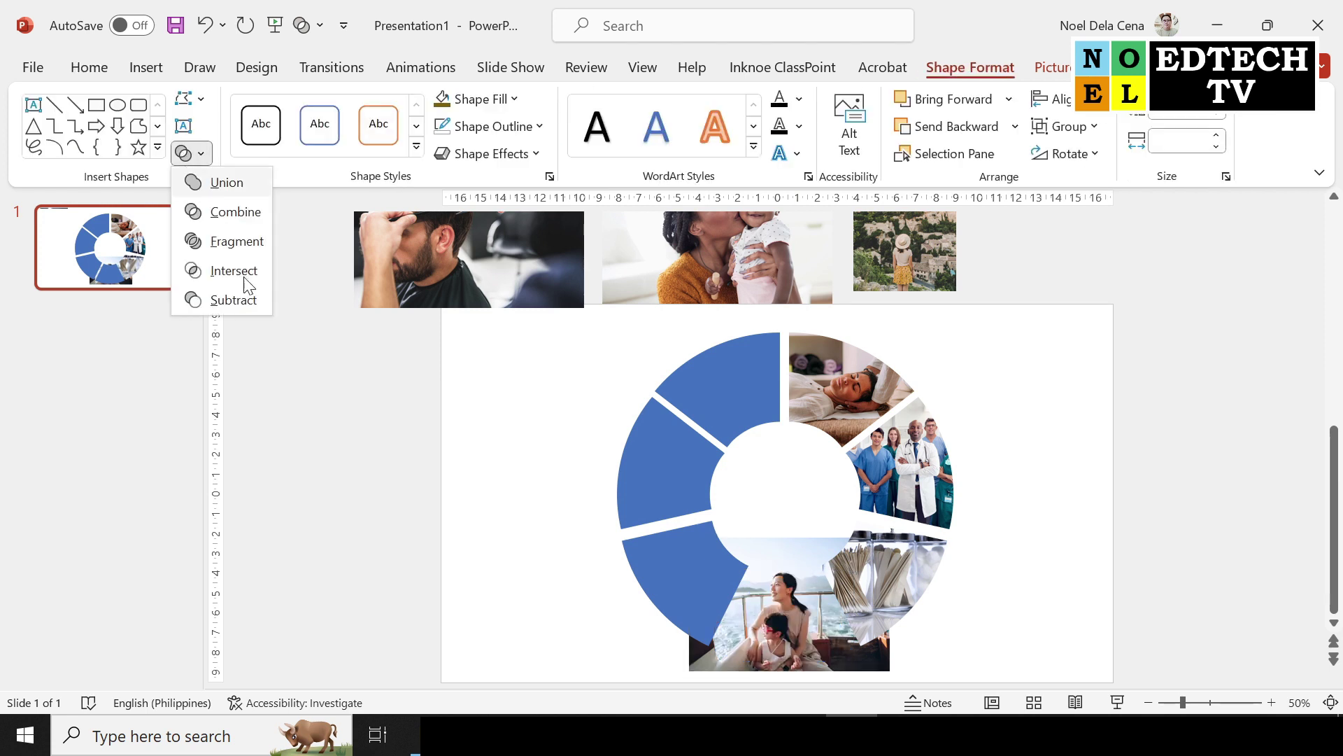
pyautogui.moveTo(537, 280)
pyautogui.mouseDown()
pyautogui.moveTo(842, 530)
pyautogui.moveTo(831, 633)
pyautogui.moveTo(783, 600)
pyautogui.mouseUp()
# Step: Send the barber photo behind the lower-left wedge and intersect the two with Merge Shapes
pyautogui.moveTo(685, 535); pyautogui.dragTo(666, 546)
pyautogui.rightClick(706, 568)
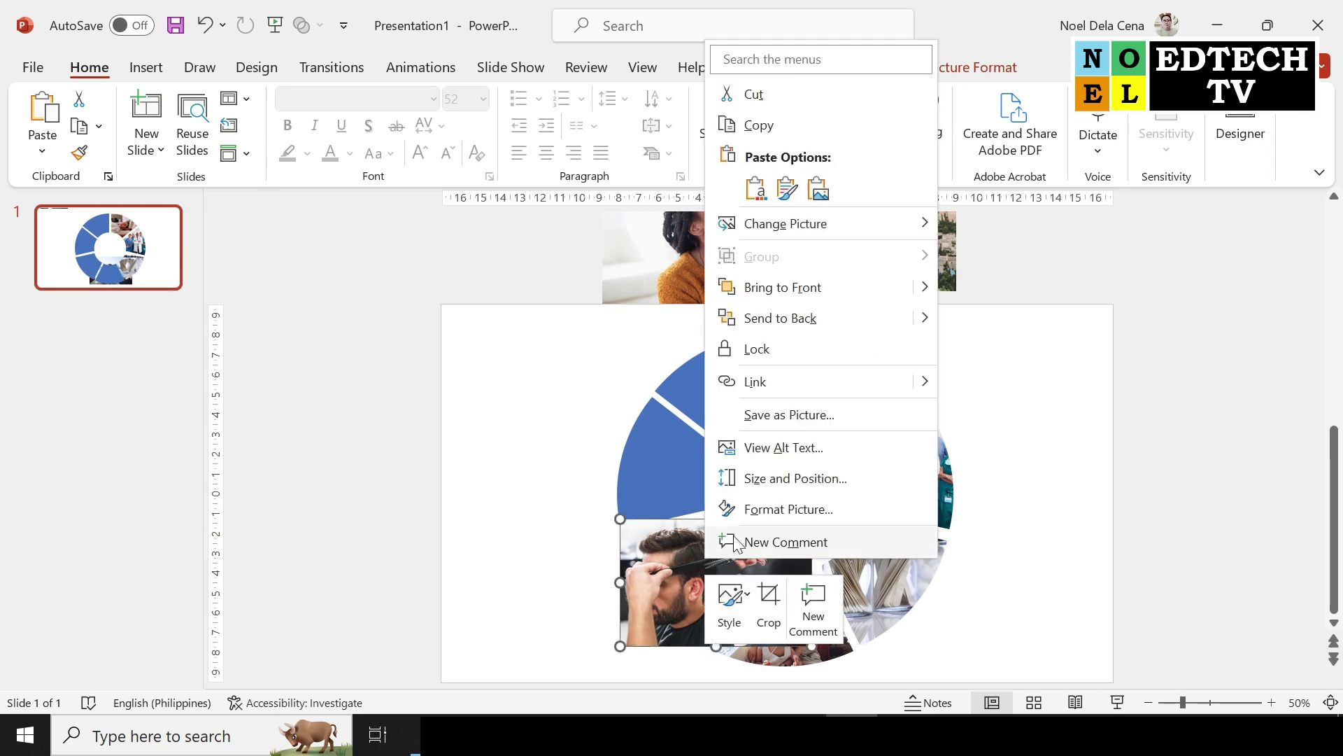
pyautogui.click(803, 343)
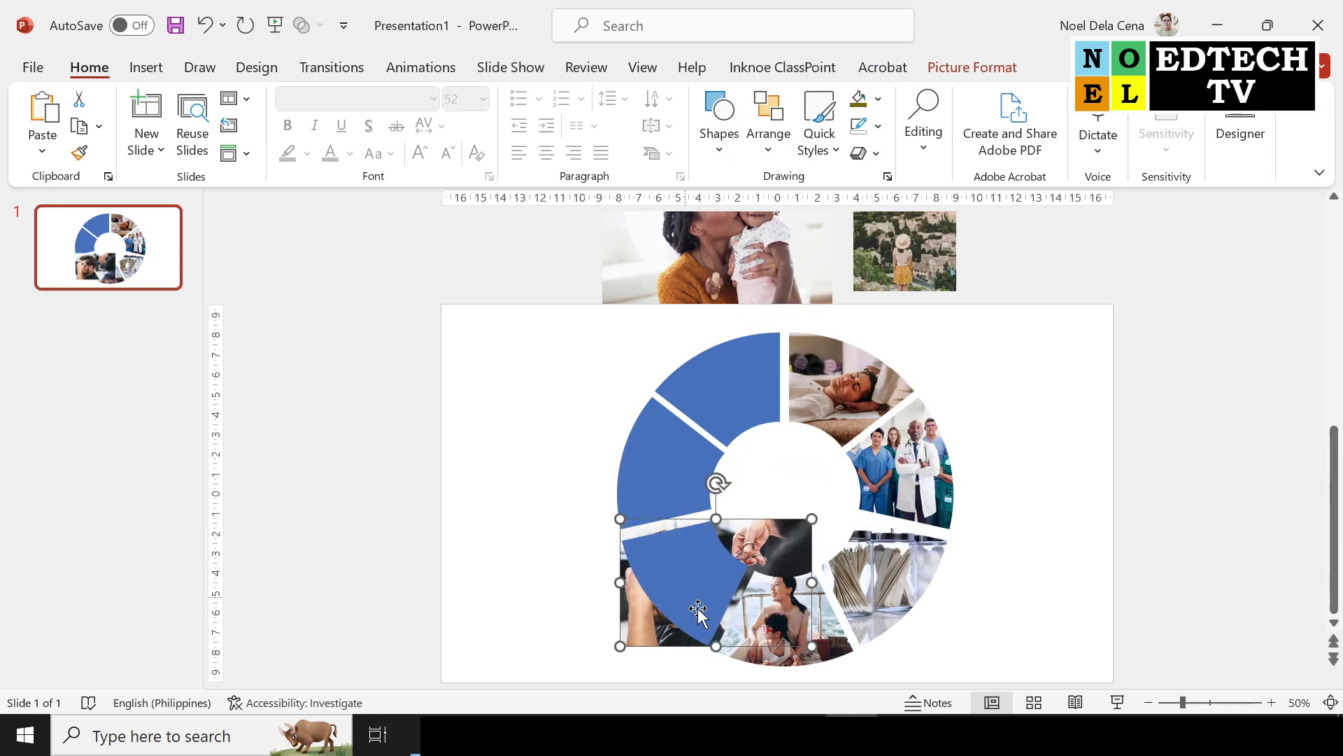
pyautogui.keyDown('shift'); pyautogui.click(702, 613); pyautogui.keyUp('shift')
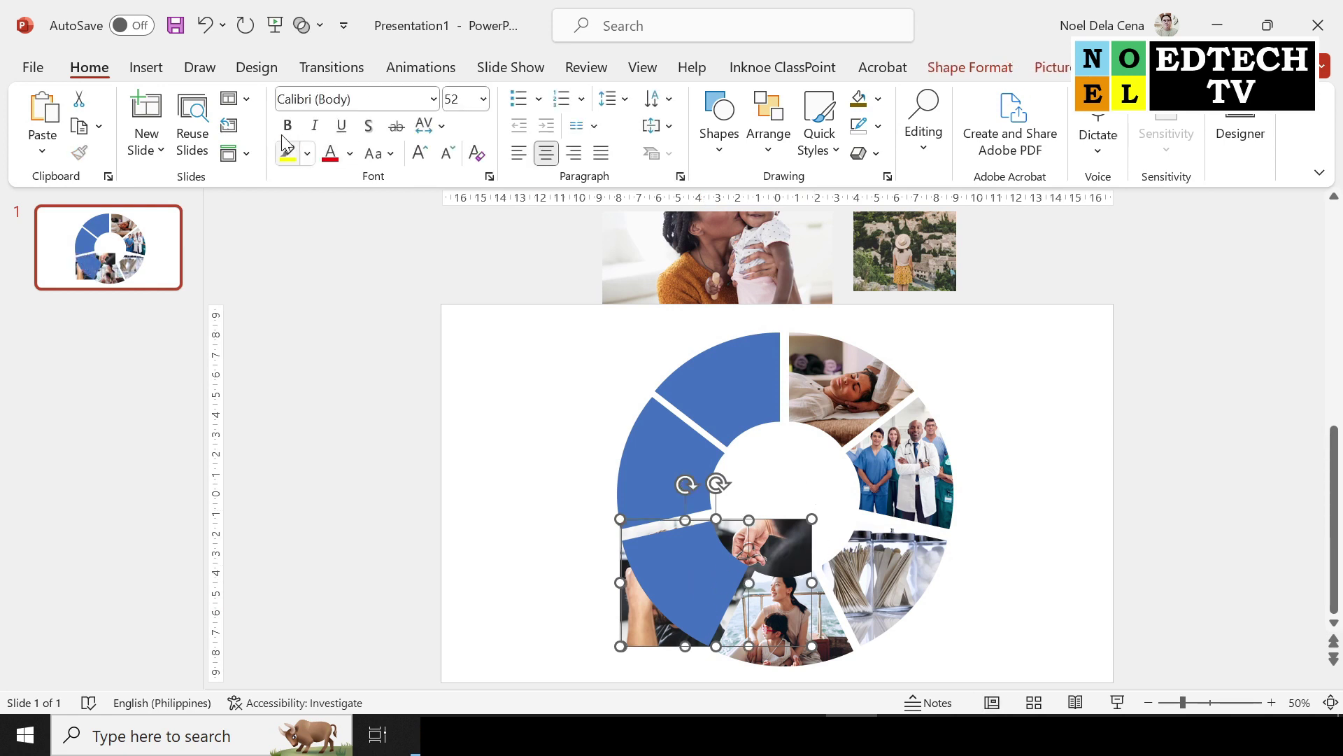
pyautogui.click(969, 68)
pyautogui.click(200, 154)
pyautogui.click(244, 278)
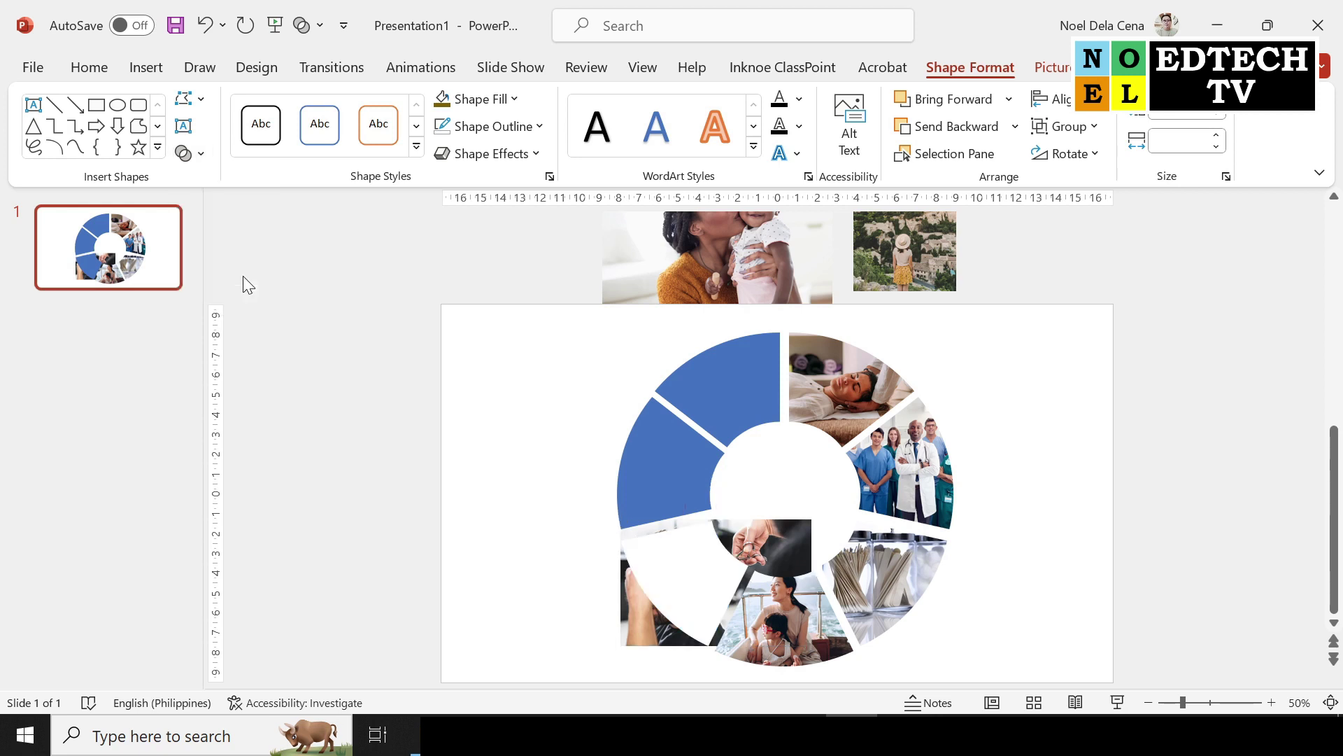
# Step: Move the mother-and-baby photo behind the left wedge and resize it to cover the wedge
pyautogui.moveTo(714, 255); pyautogui.dragTo(656, 491)
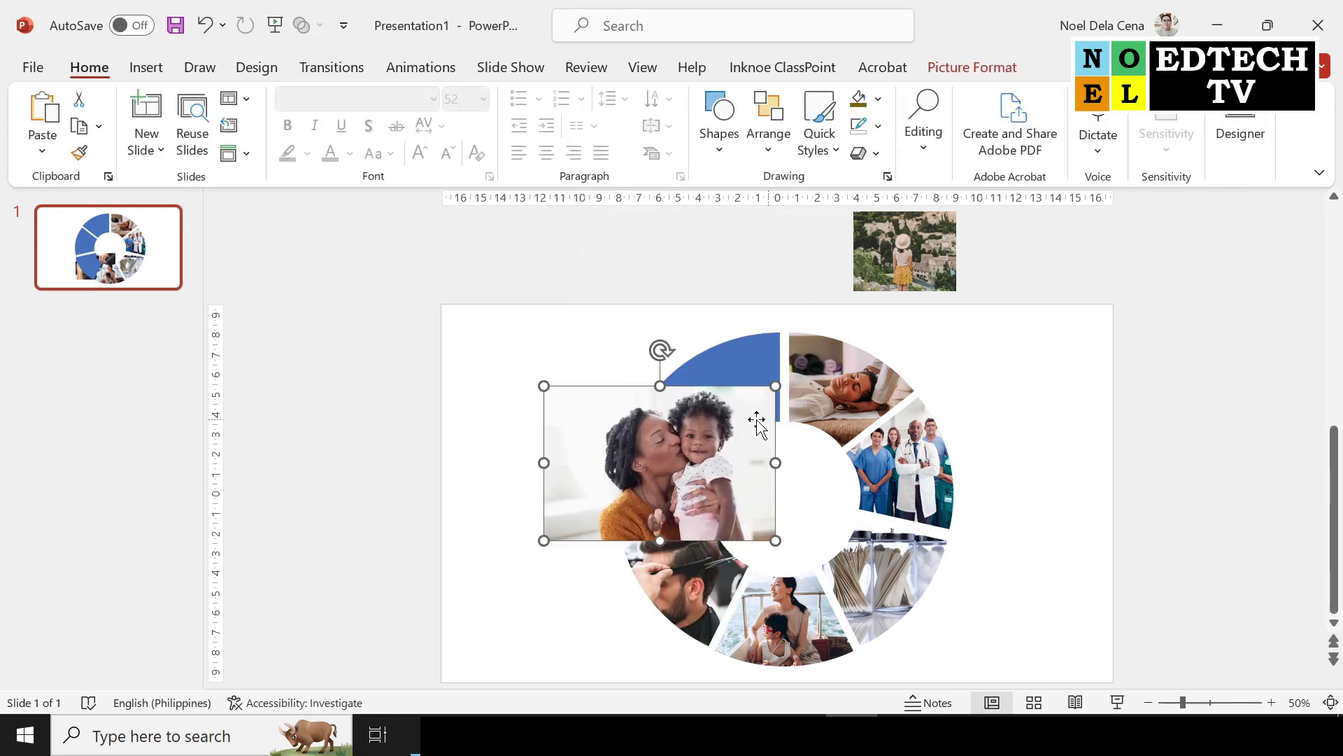
pyautogui.click(599, 428)
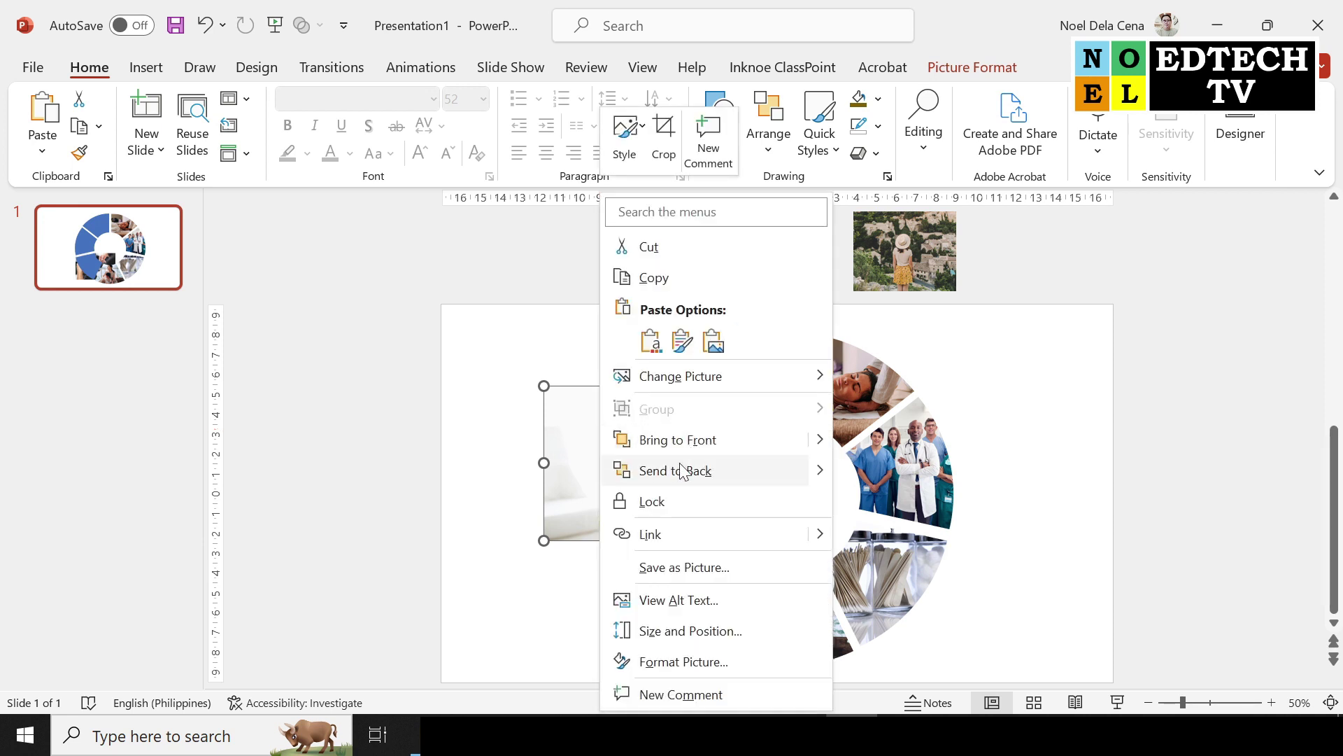
pyautogui.click(678, 468)
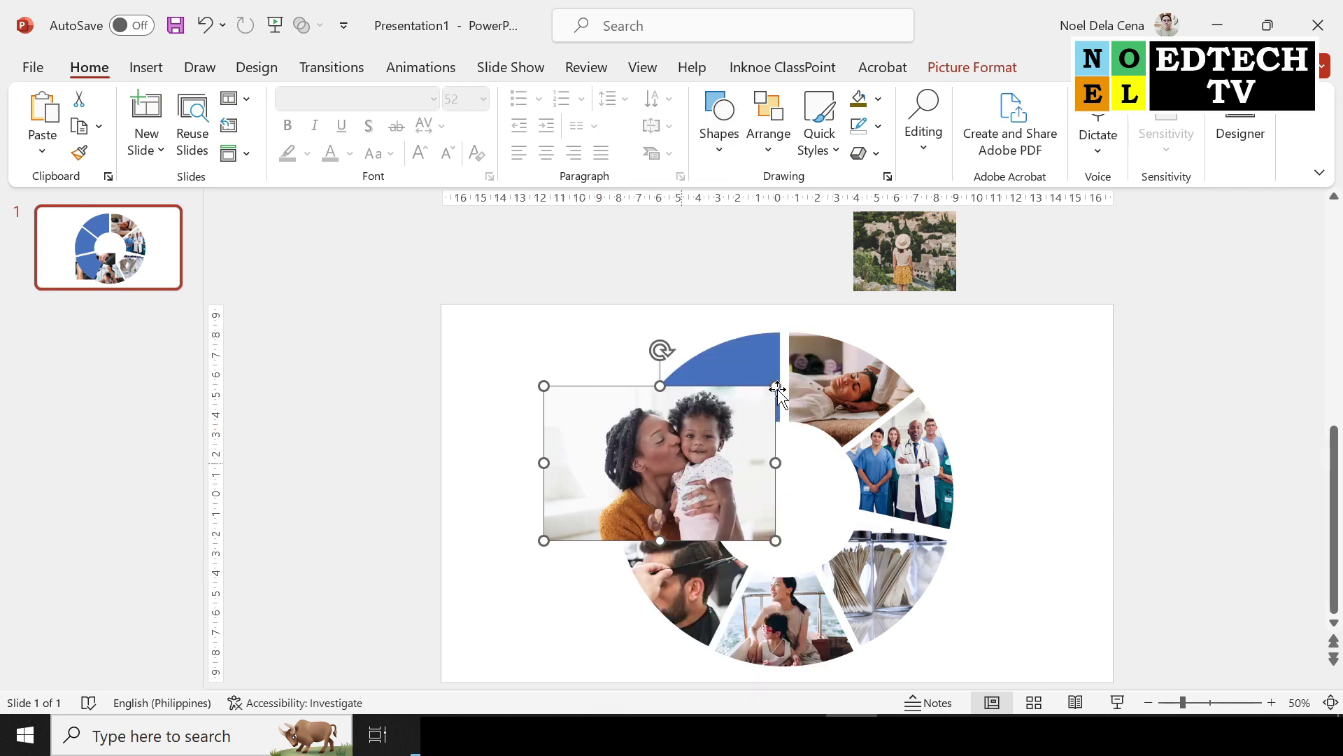
pyautogui.moveTo(773, 386); pyautogui.dragTo(729, 431)
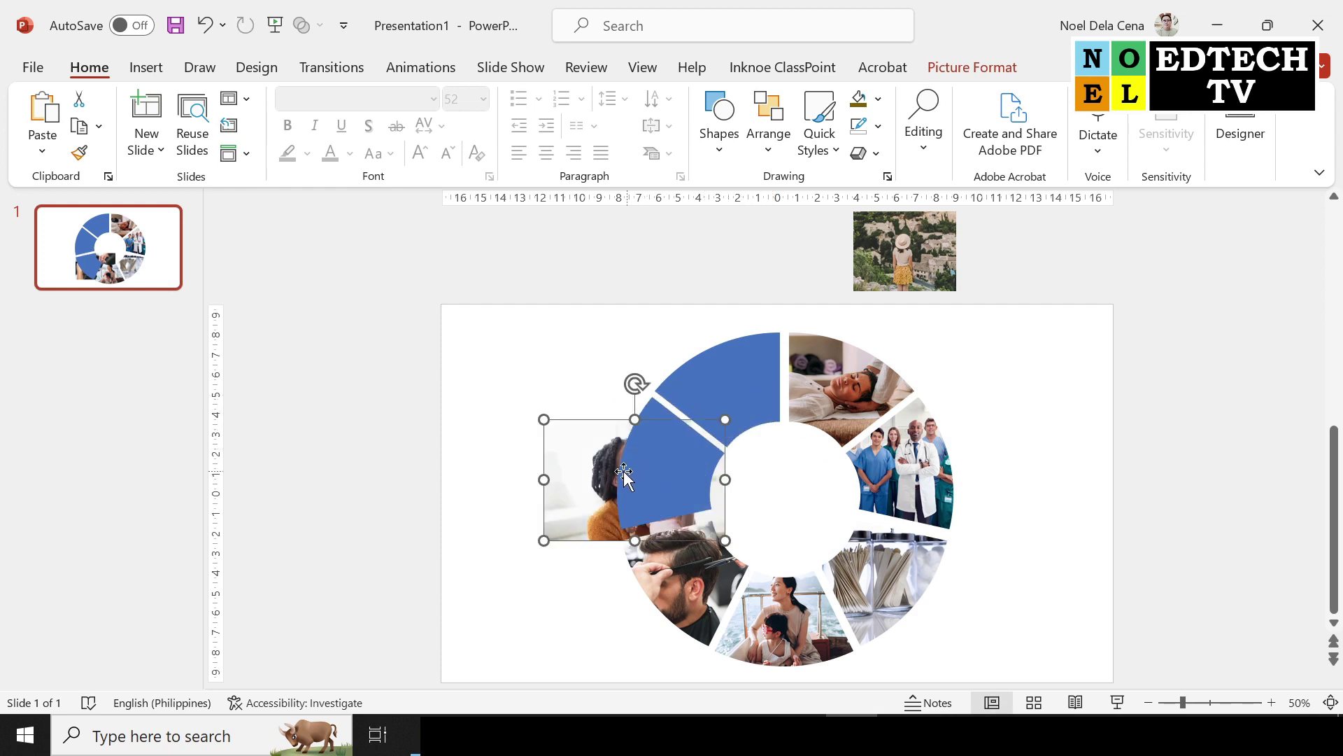
pyautogui.moveTo(591, 459); pyautogui.dragTo(599, 449)
pyautogui.moveTo(740, 408); pyautogui.dragTo(751, 396)
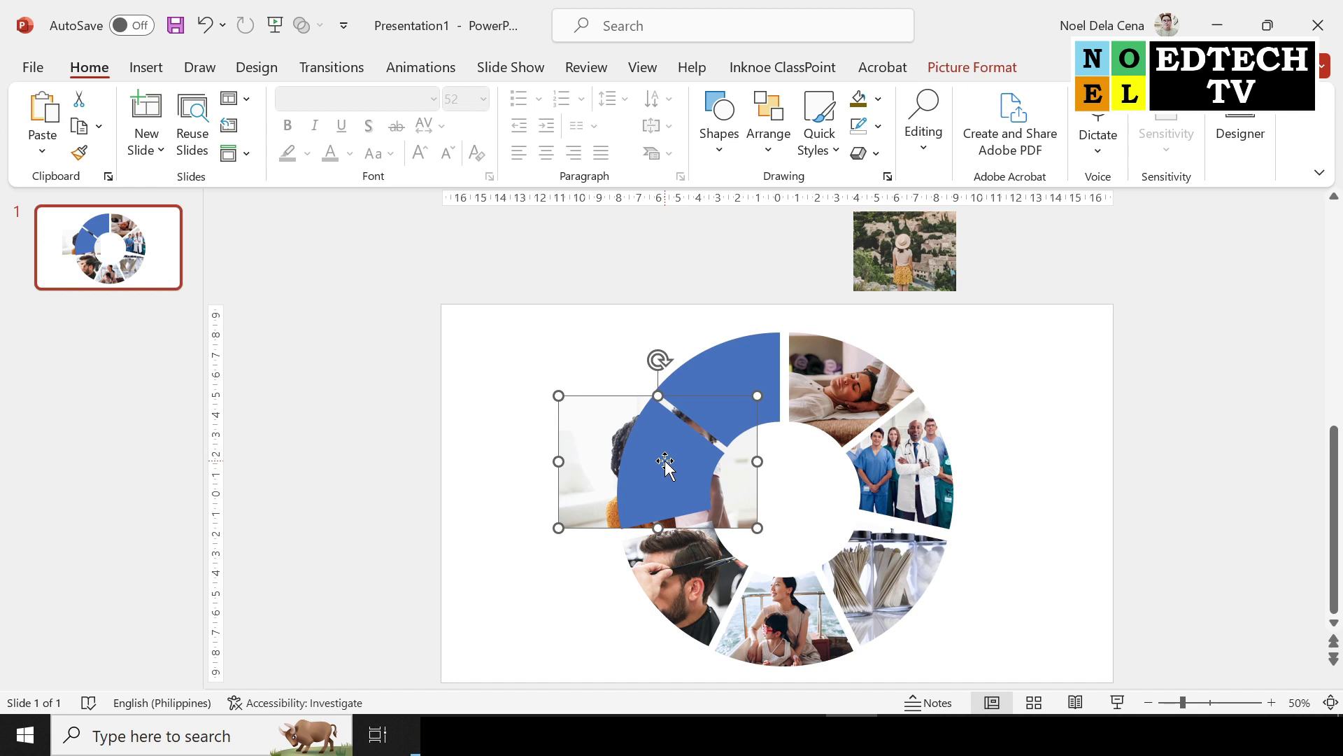
# Step: Intersect the photo with the left wedge, then drag the village photo over the top-left wedge
pyautogui.keyDown('shift'); pyautogui.click(666, 463); pyautogui.keyUp('shift')
pyautogui.click(975, 64)
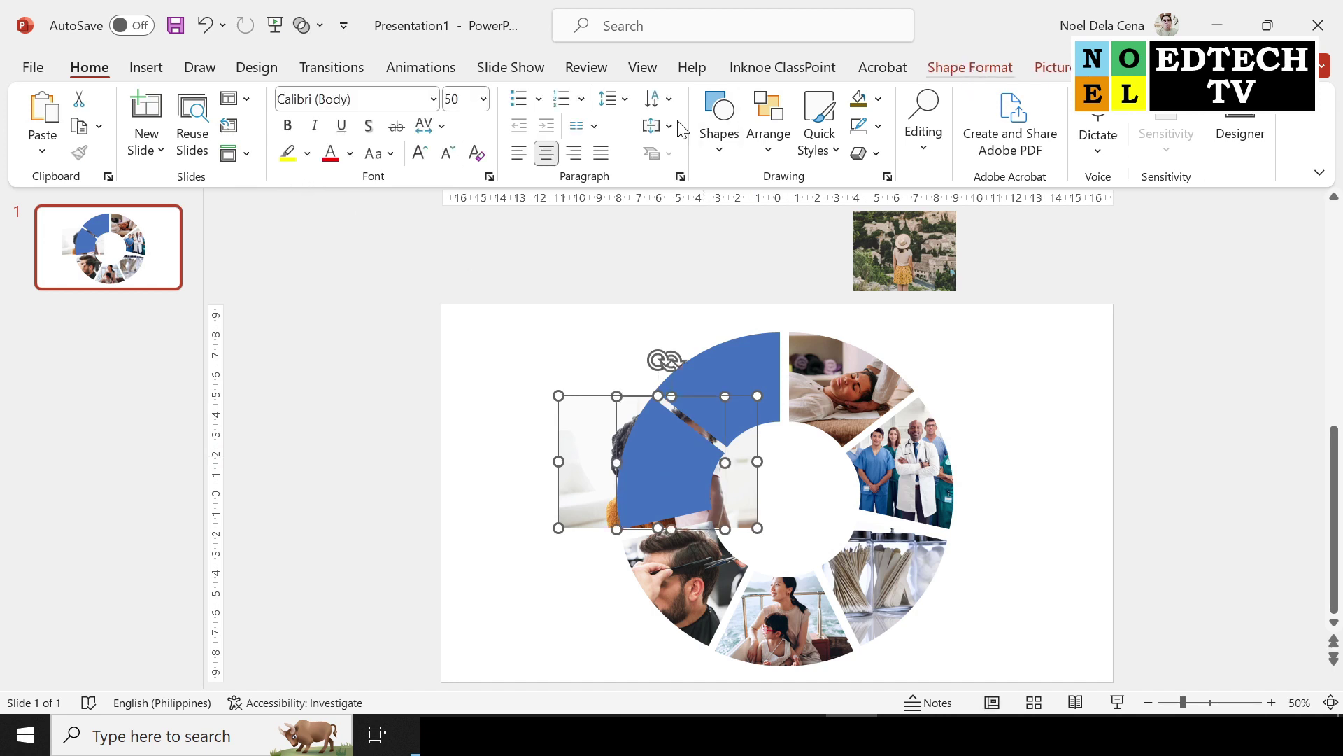
pyautogui.click(189, 153)
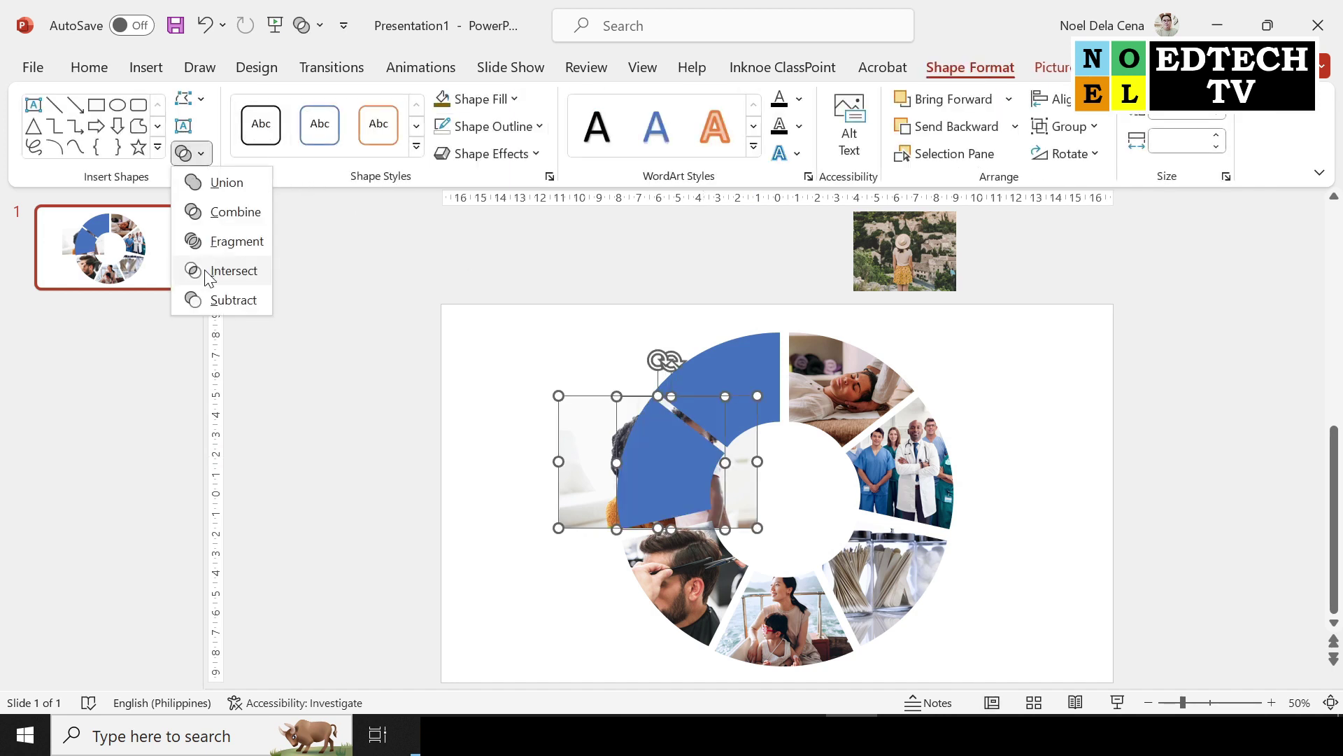
pyautogui.click(218, 273)
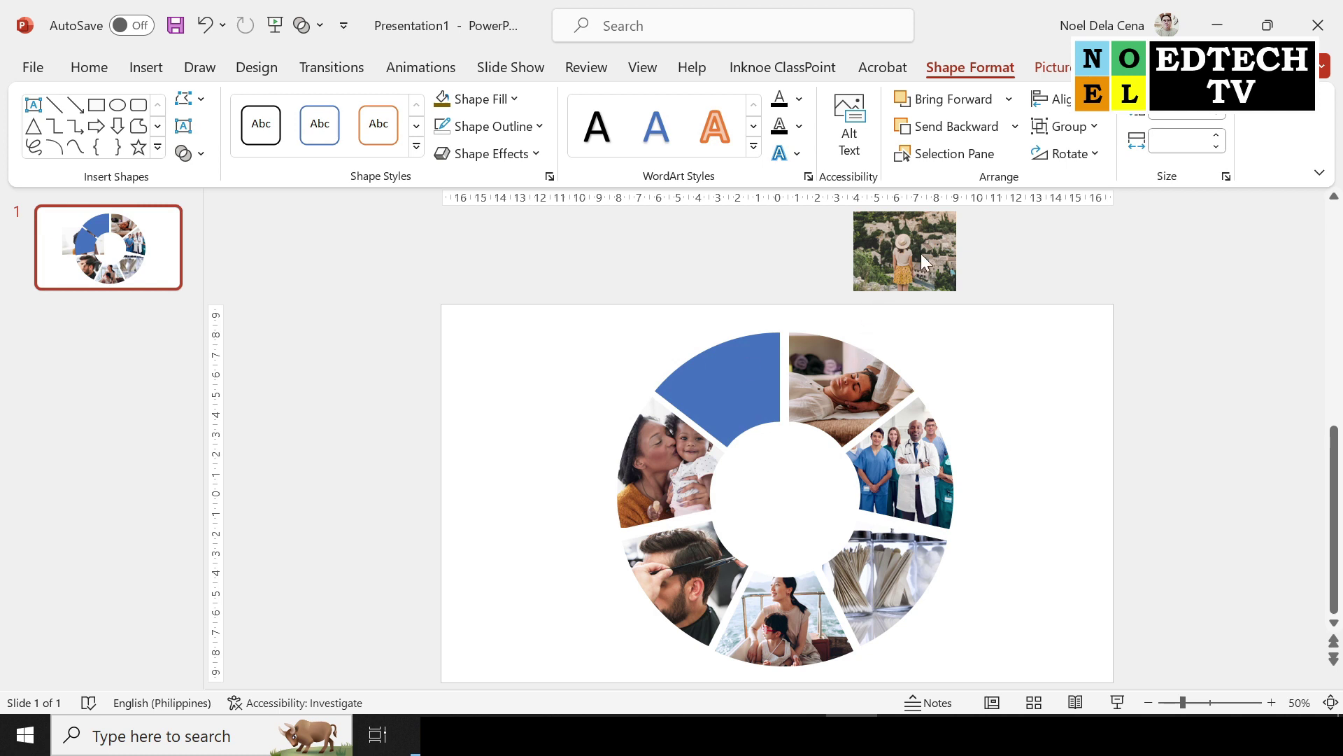
pyautogui.moveTo(924, 262); pyautogui.dragTo(736, 388)
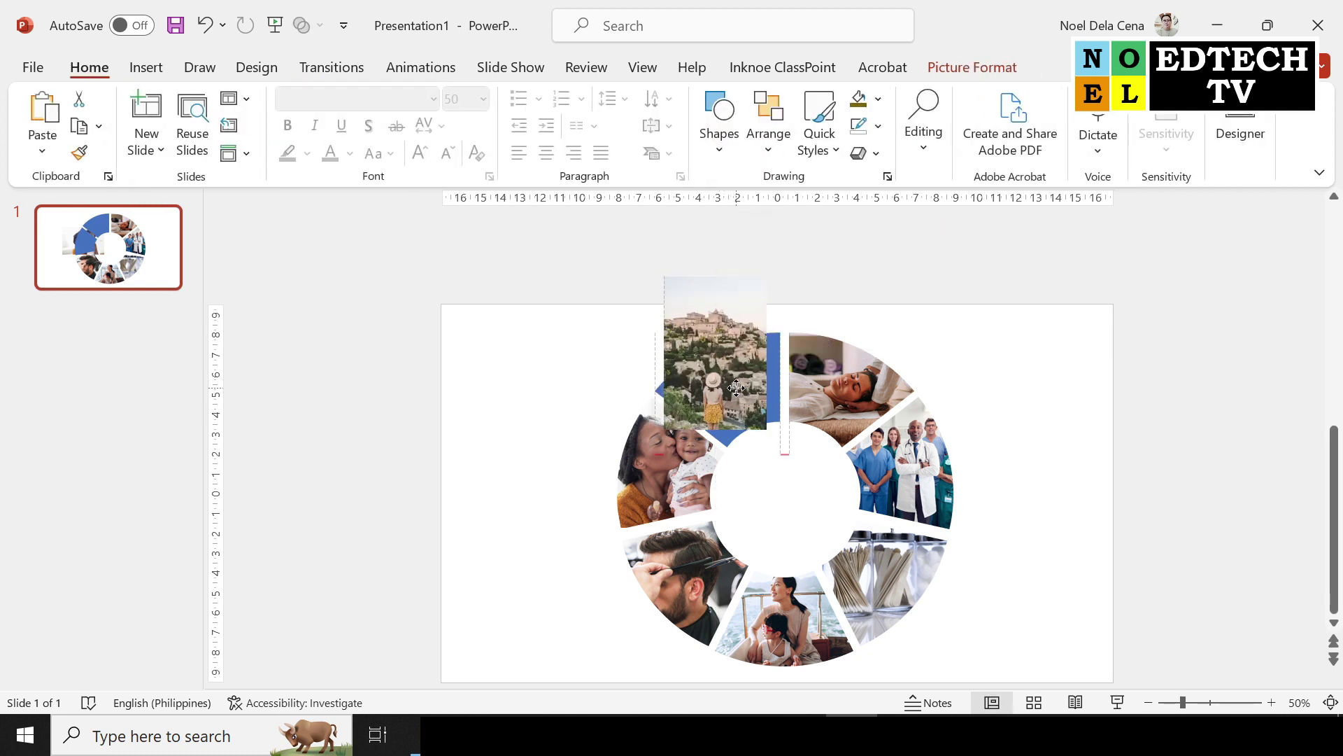
# Step: Enlarge the village photo to cover the top-left wedge and send it behind it
pyautogui.scroll(-1, 768, 420)
pyautogui.moveTo(763, 428); pyautogui.dragTo(770, 448)
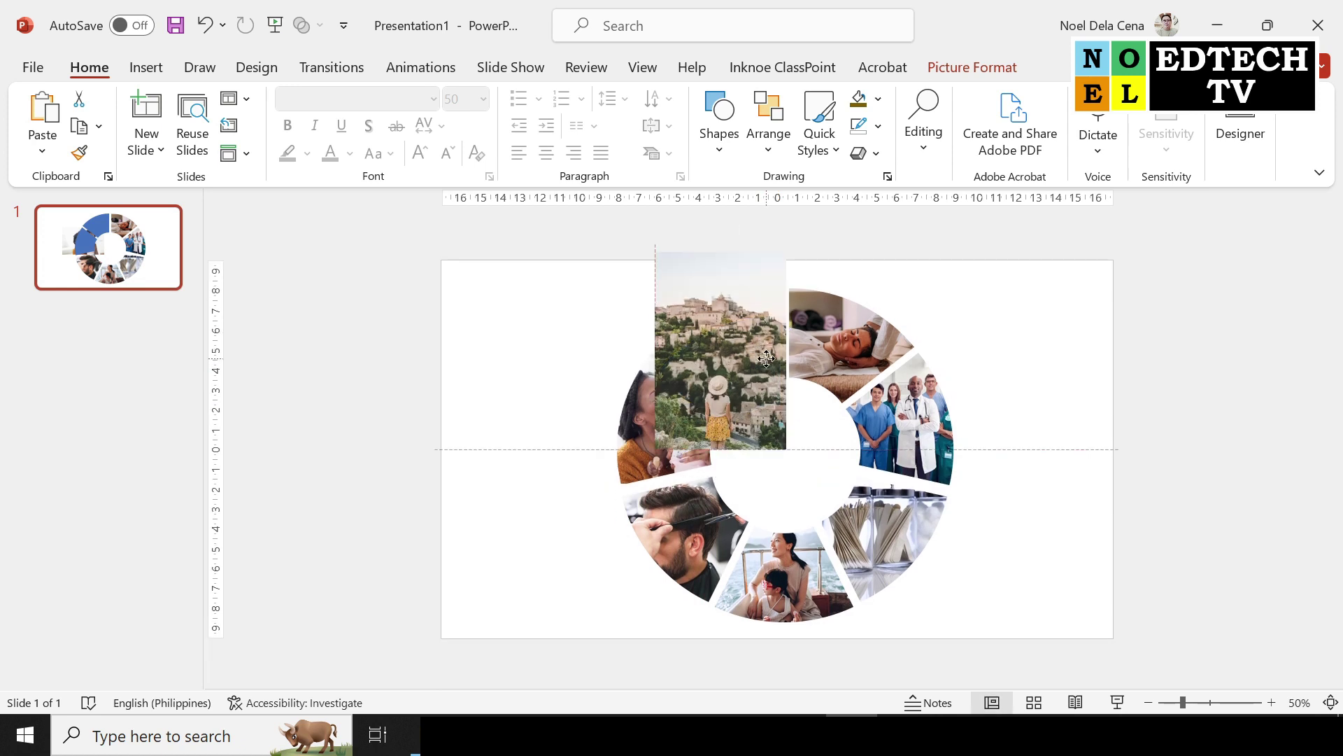
pyautogui.rightClick(757, 334)
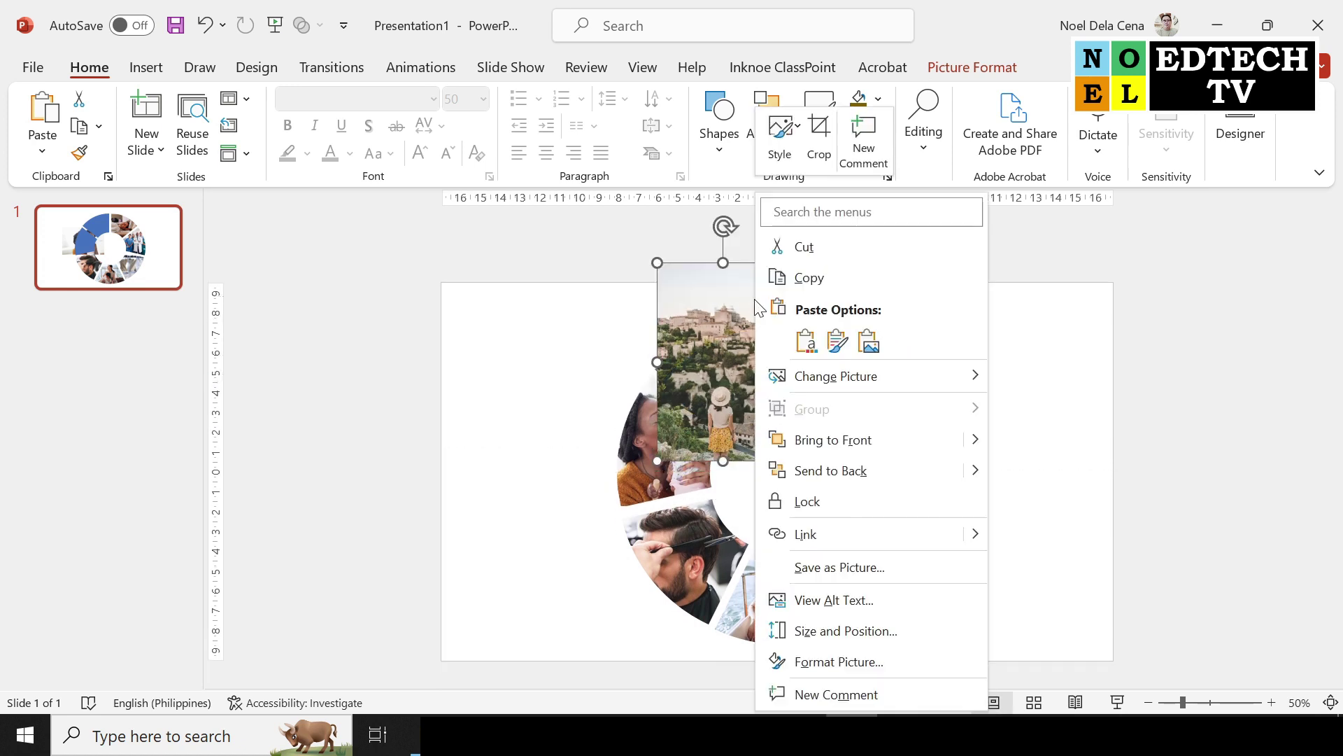
pyautogui.click(853, 467)
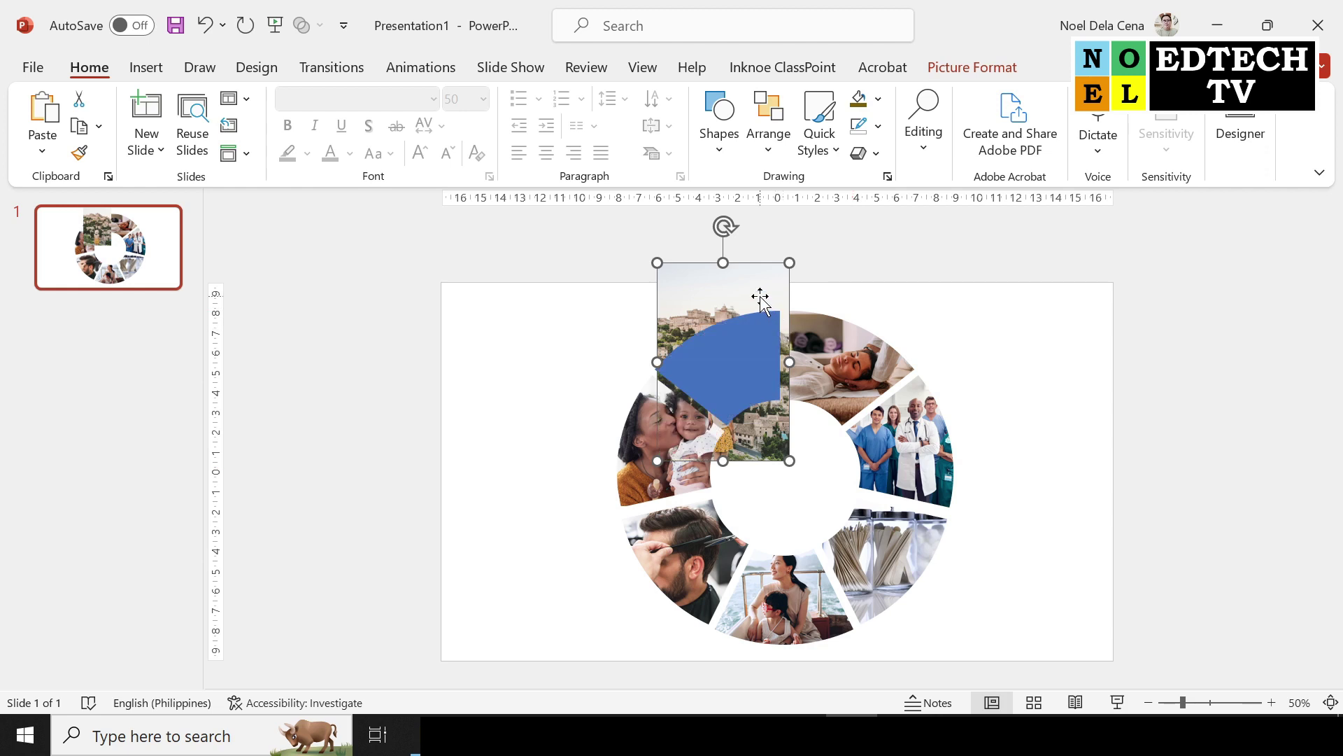
pyautogui.scroll(-1, 759, 286)
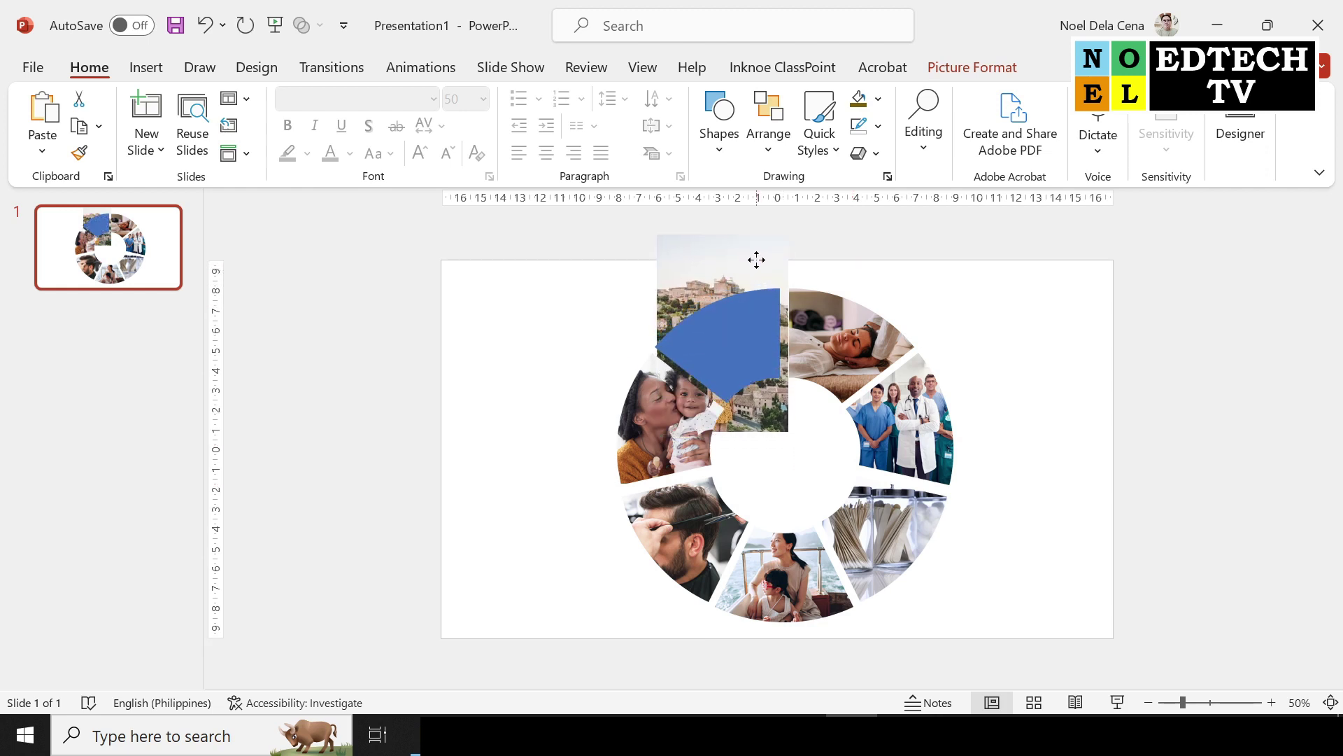
pyautogui.scroll(1, 756, 261)
# Step: Clip the village photo to the top-left wedge with Merge Shapes > Intersect
pyautogui.click(756, 269)
pyautogui.keyDown('shift'); pyautogui.click(750, 350); pyautogui.keyUp('shift')
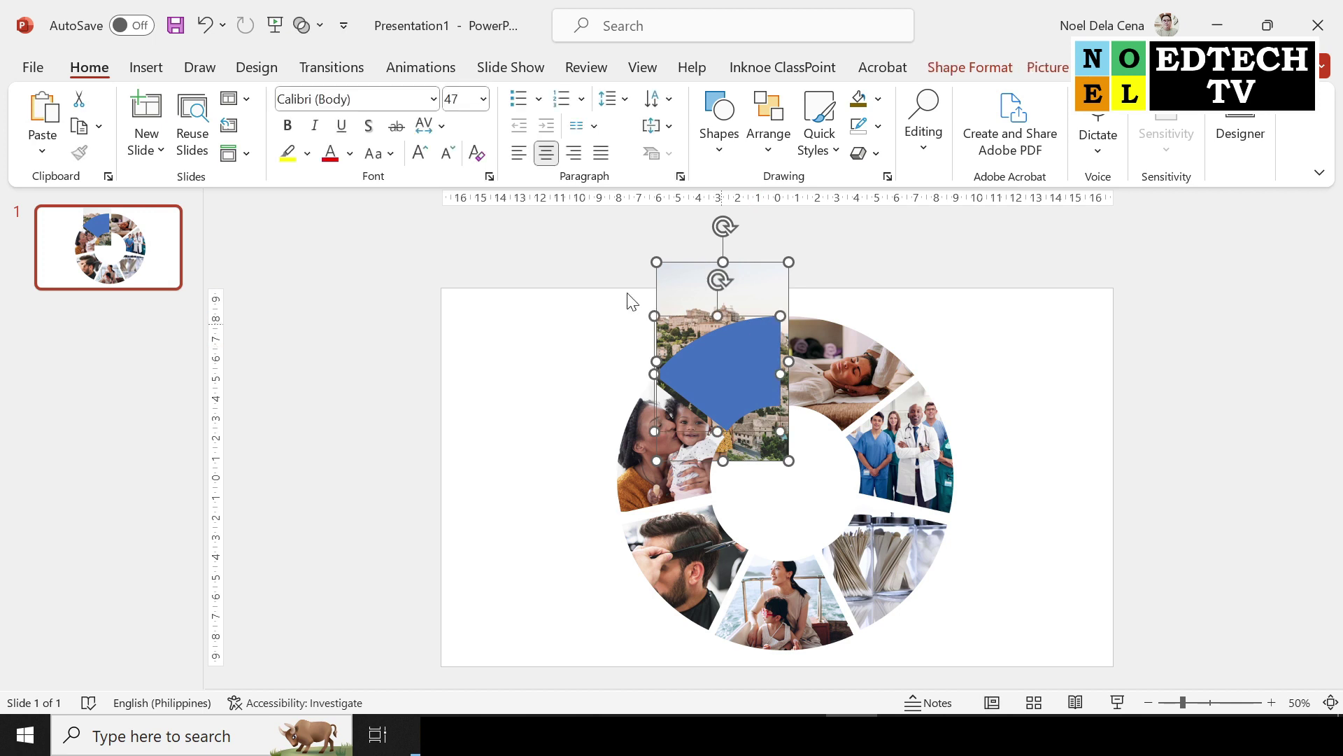
pyautogui.click(969, 67)
pyautogui.click(190, 153)
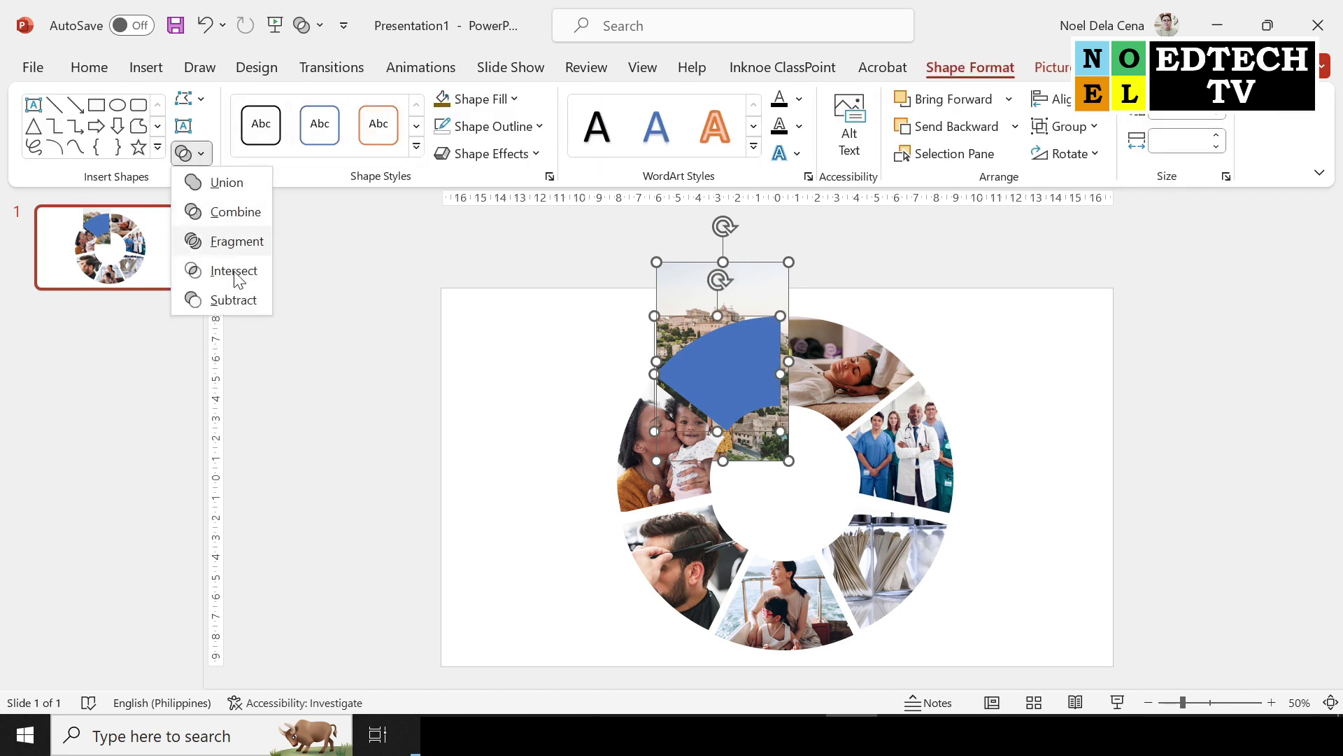
pyautogui.click(233, 299)
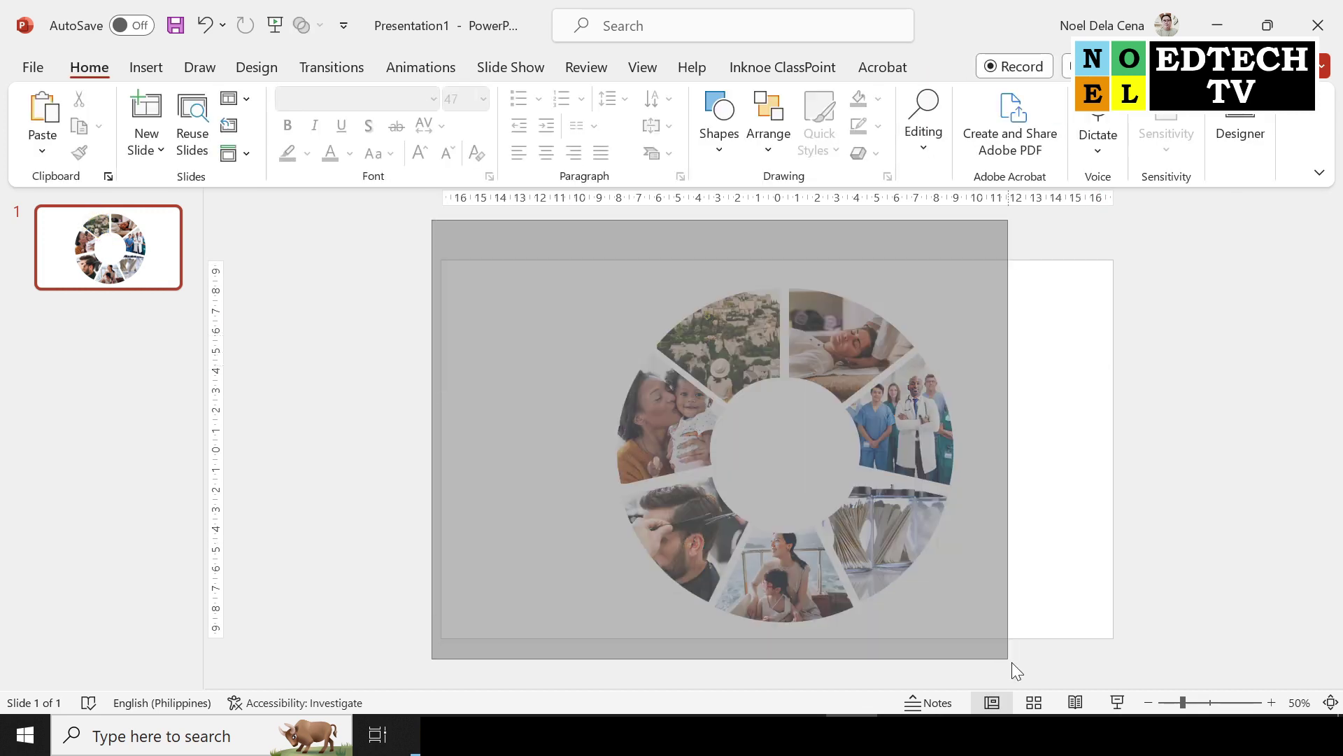
# Step: Select all seven photo wedges and group them with Ctrl+G into one wheel
pyautogui.moveTo(432, 220); pyautogui.dragTo(1011, 662)
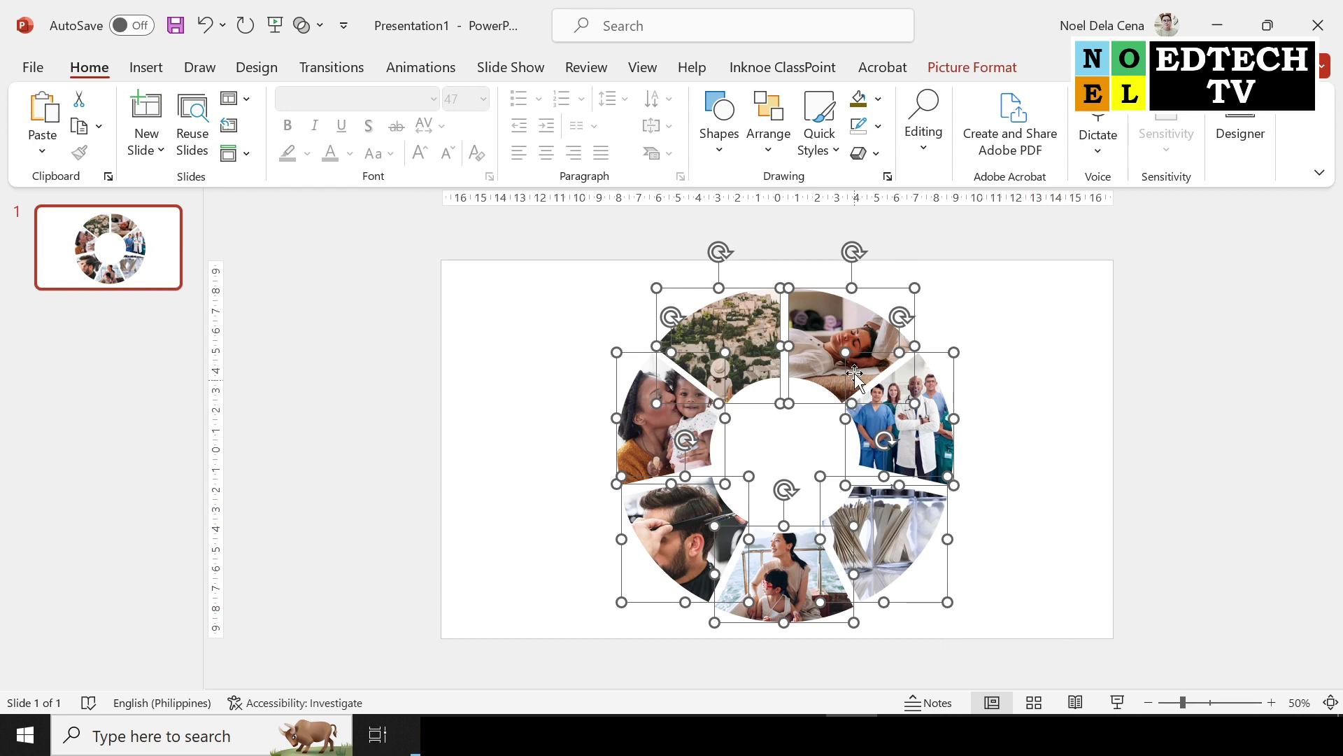
pyautogui.rightClick(855, 324)
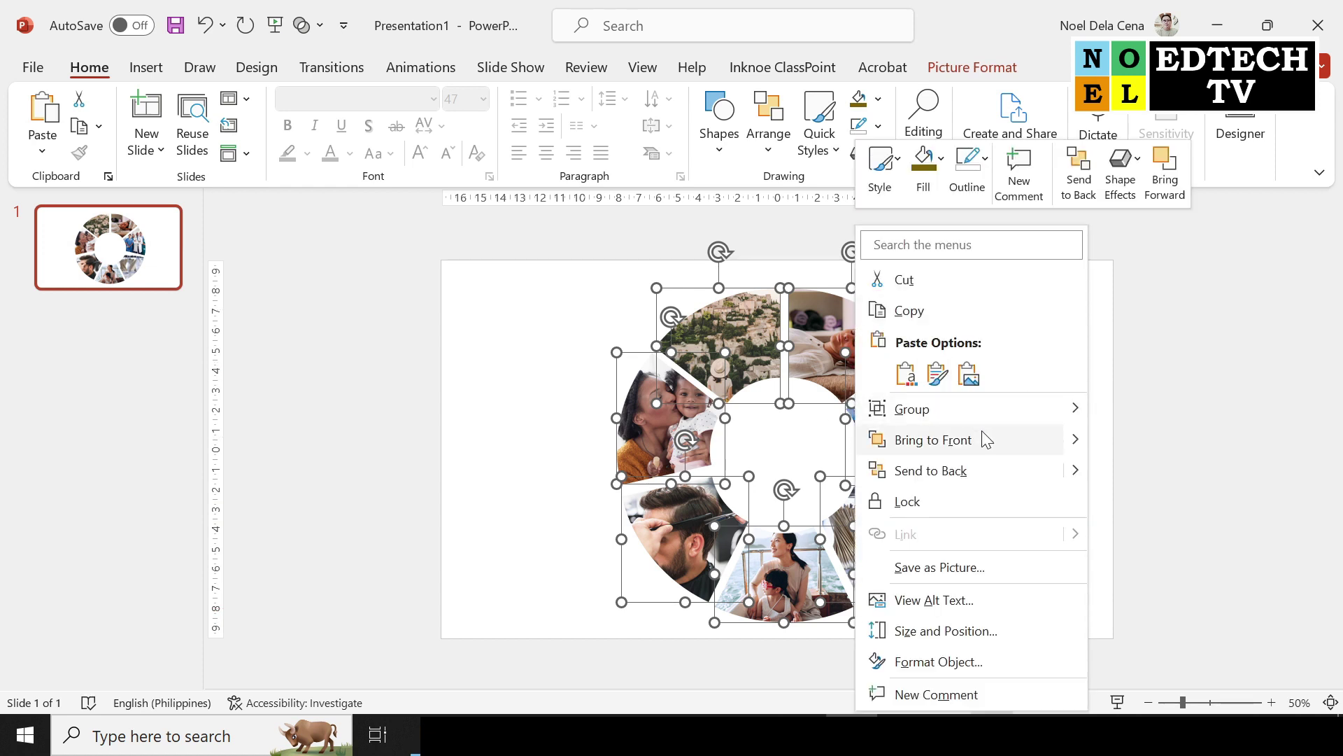
pyautogui.click(1135, 413)
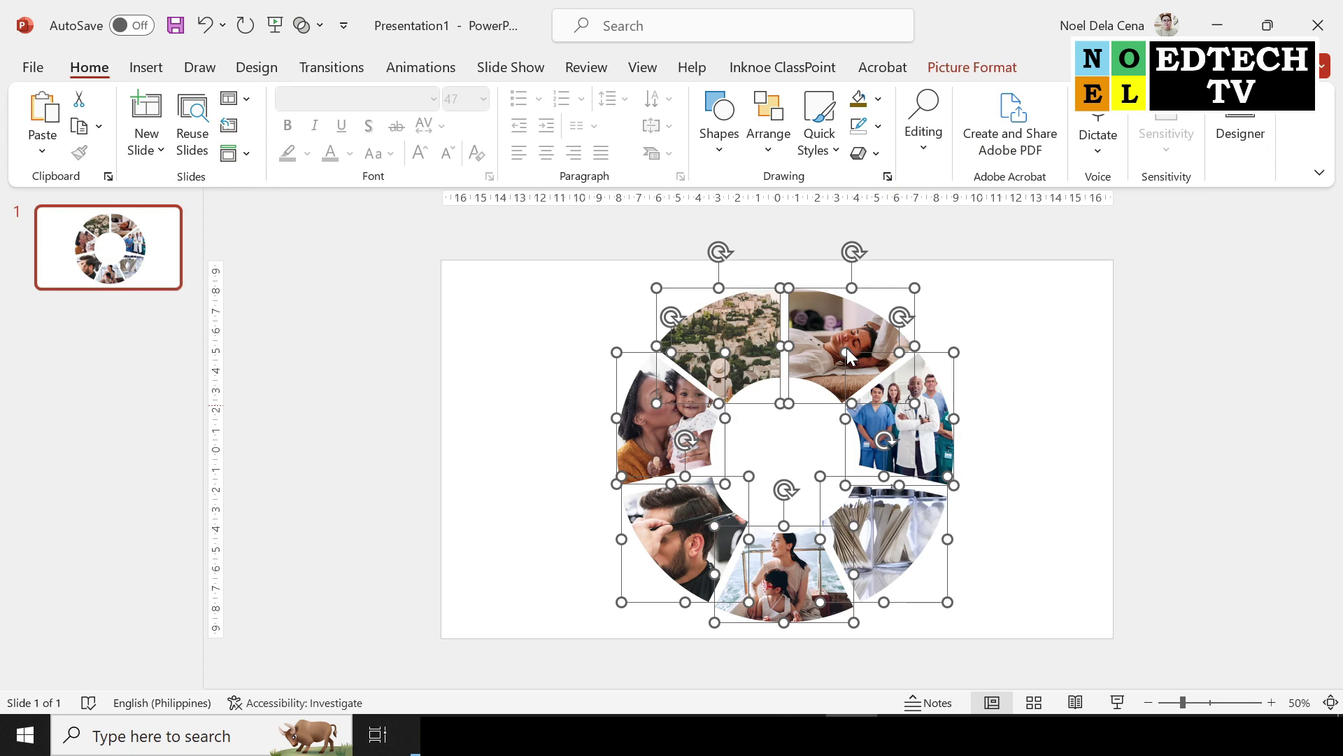
pyautogui.hotkey('ctrl', 'g')
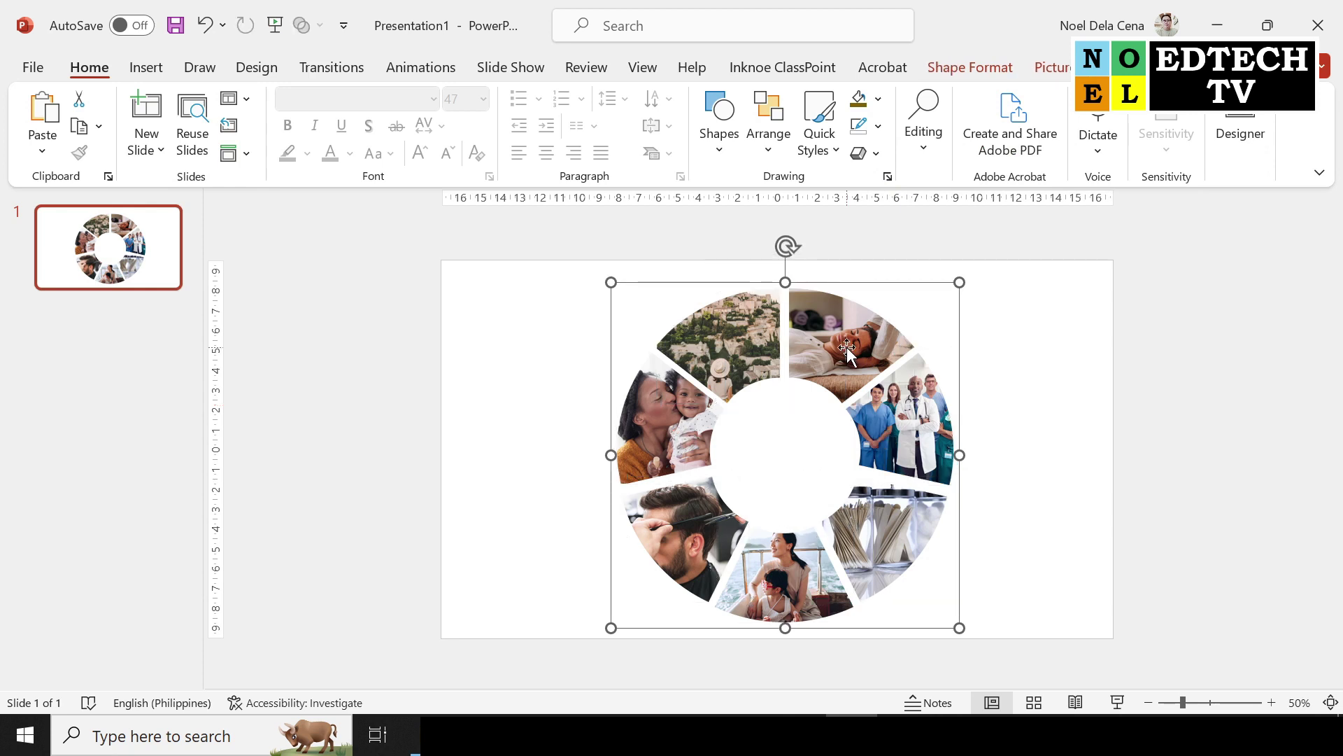
pyautogui.click(860, 233)
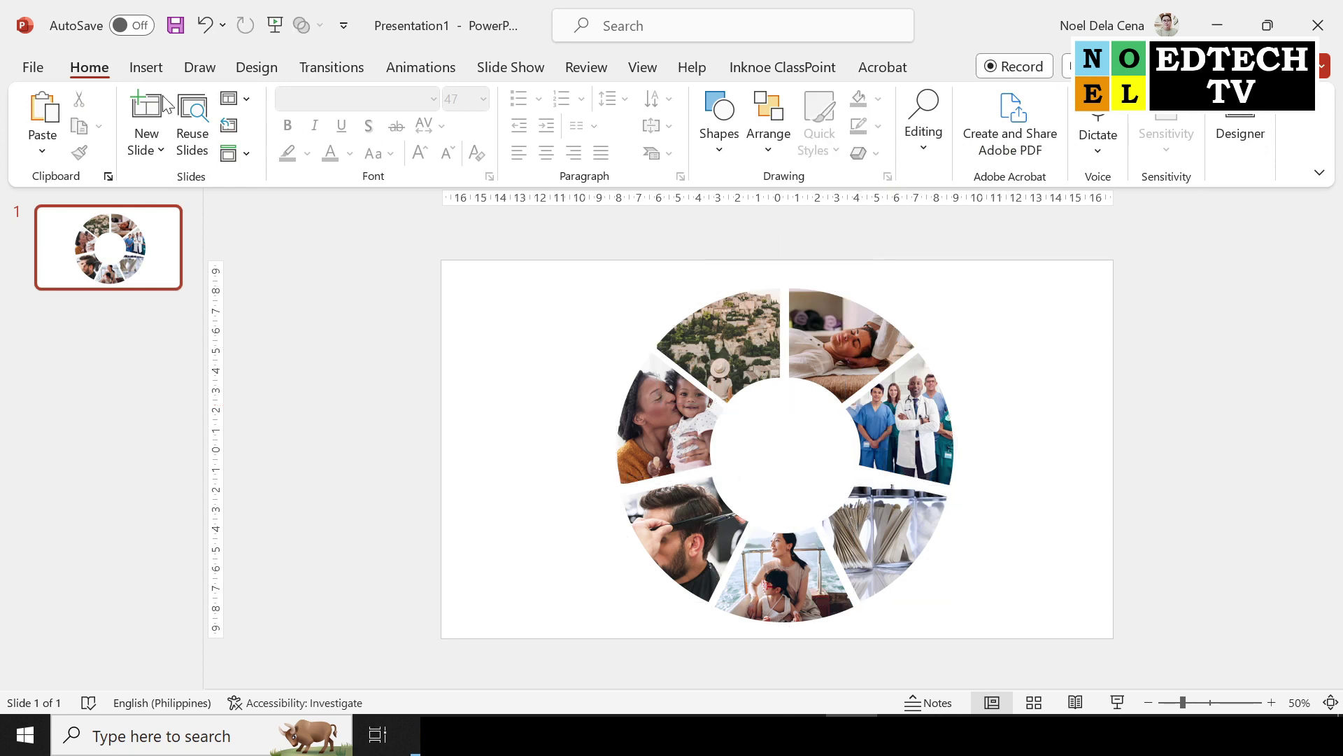
# Step: Draw a rectangle spanning the entire slide
pyautogui.click(141, 72)
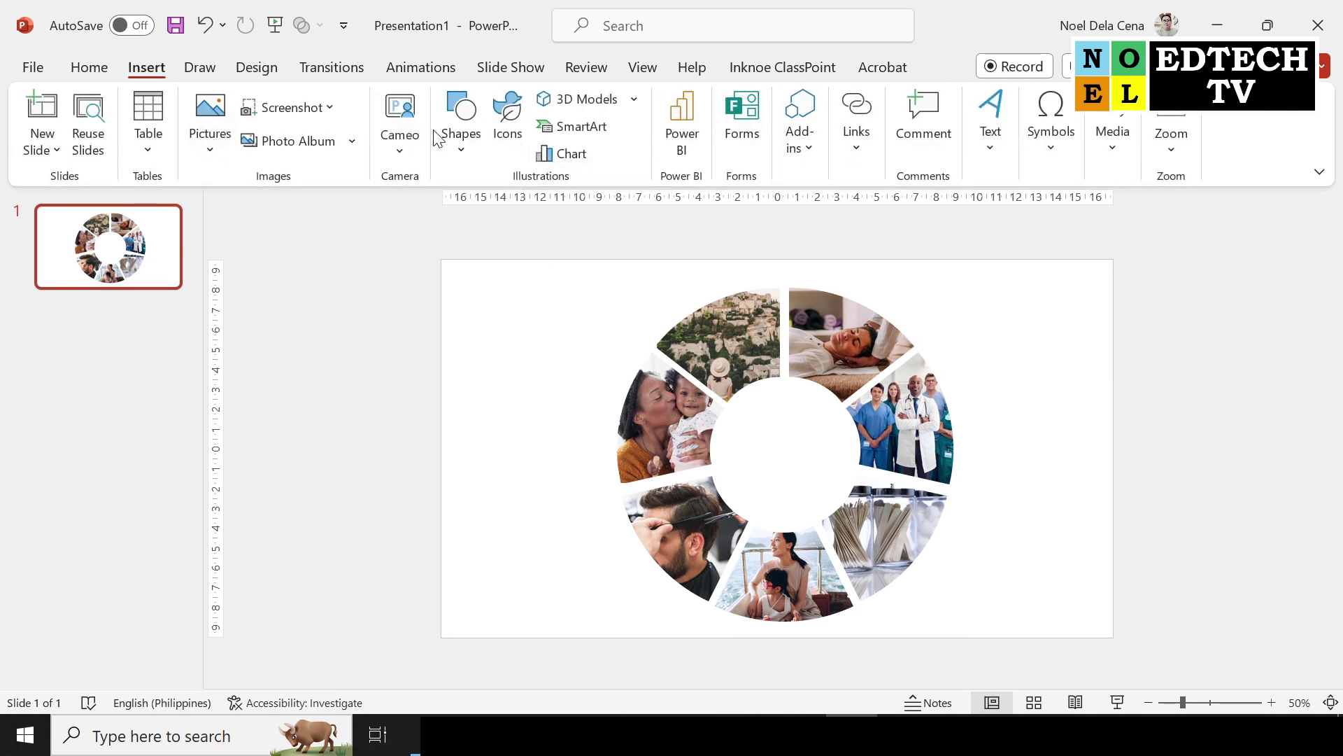
pyautogui.click(456, 142)
pyautogui.click(515, 208)
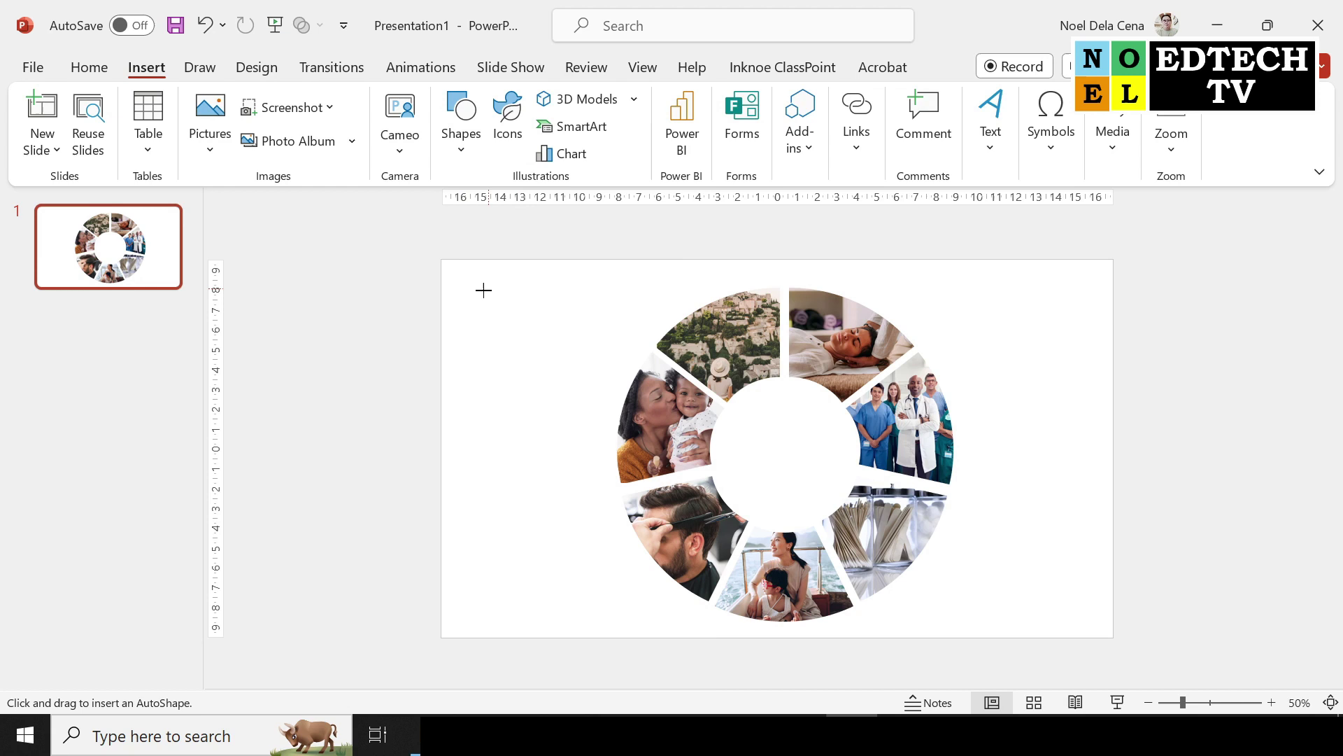
pyautogui.moveTo(441, 260); pyautogui.dragTo(1112, 642)
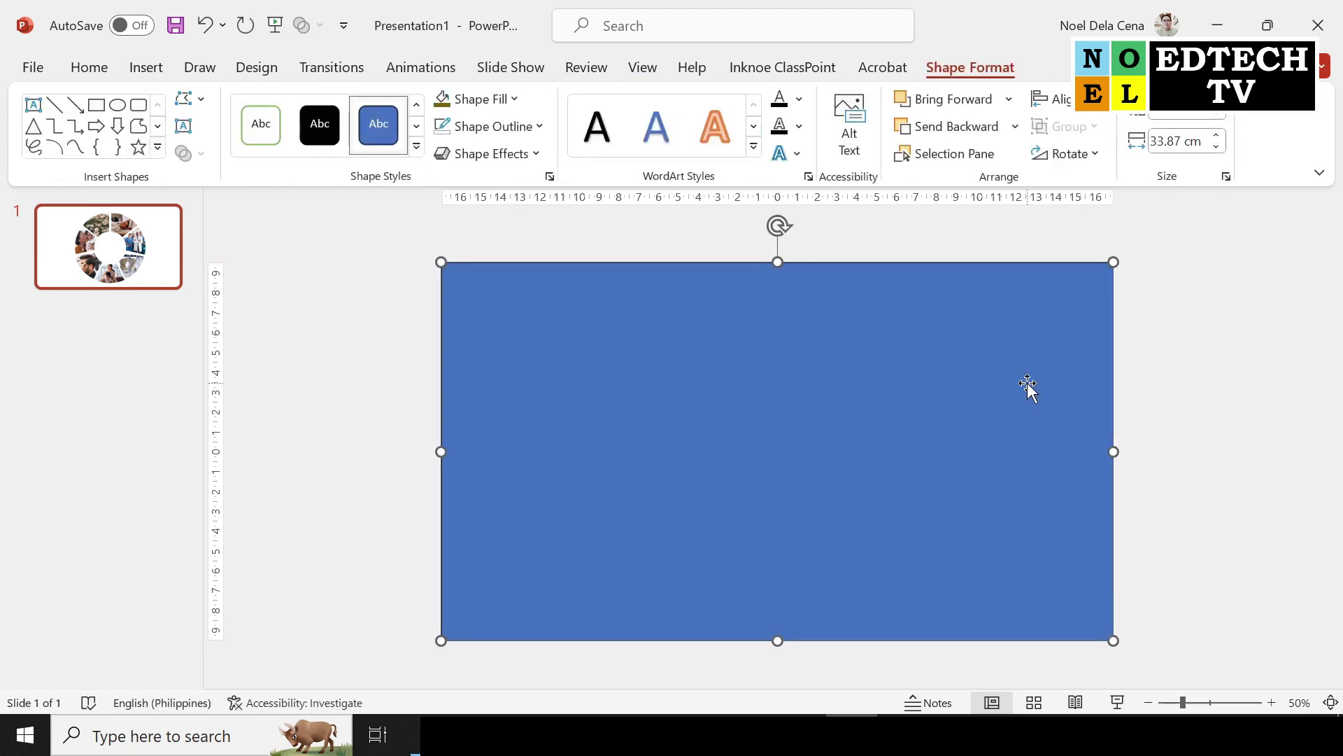
# Step: Fill the rectangle green and send it to the back behind the photo wheel
pyautogui.click(501, 99)
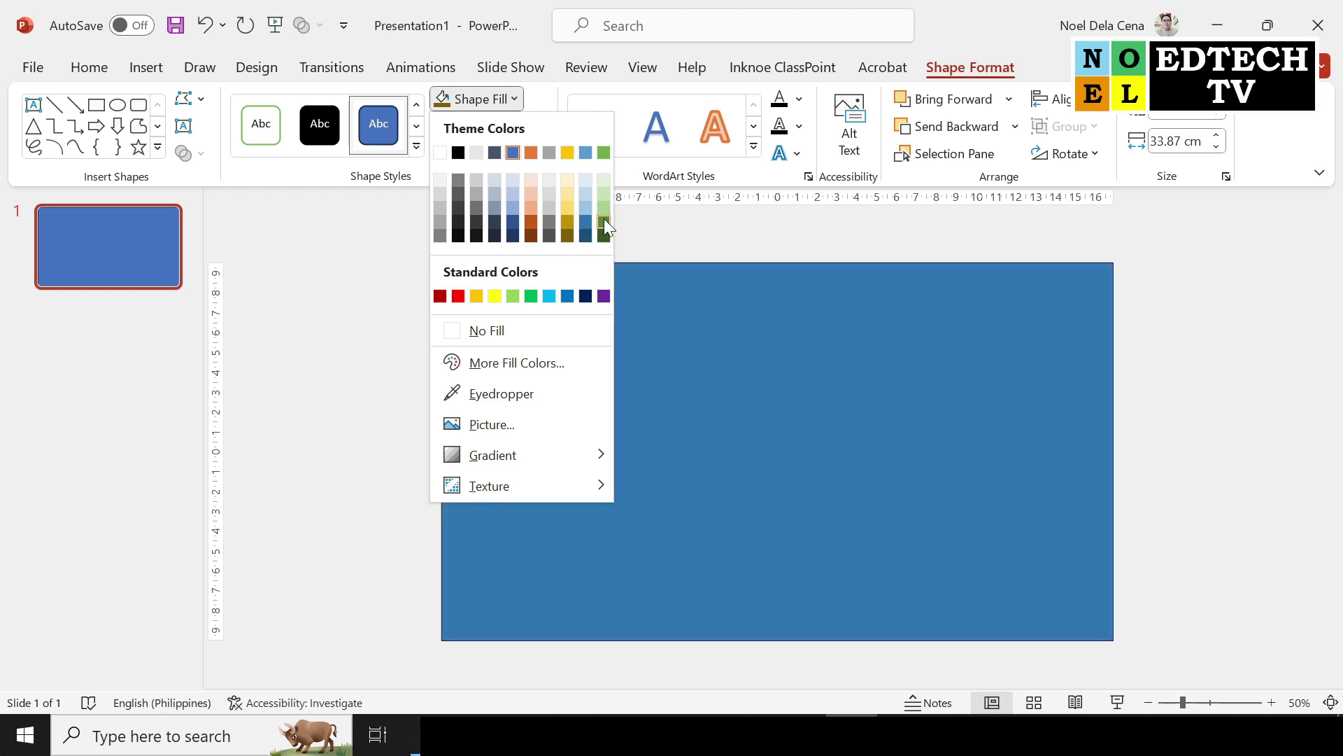
pyautogui.click(605, 222)
pyautogui.rightClick(935, 369)
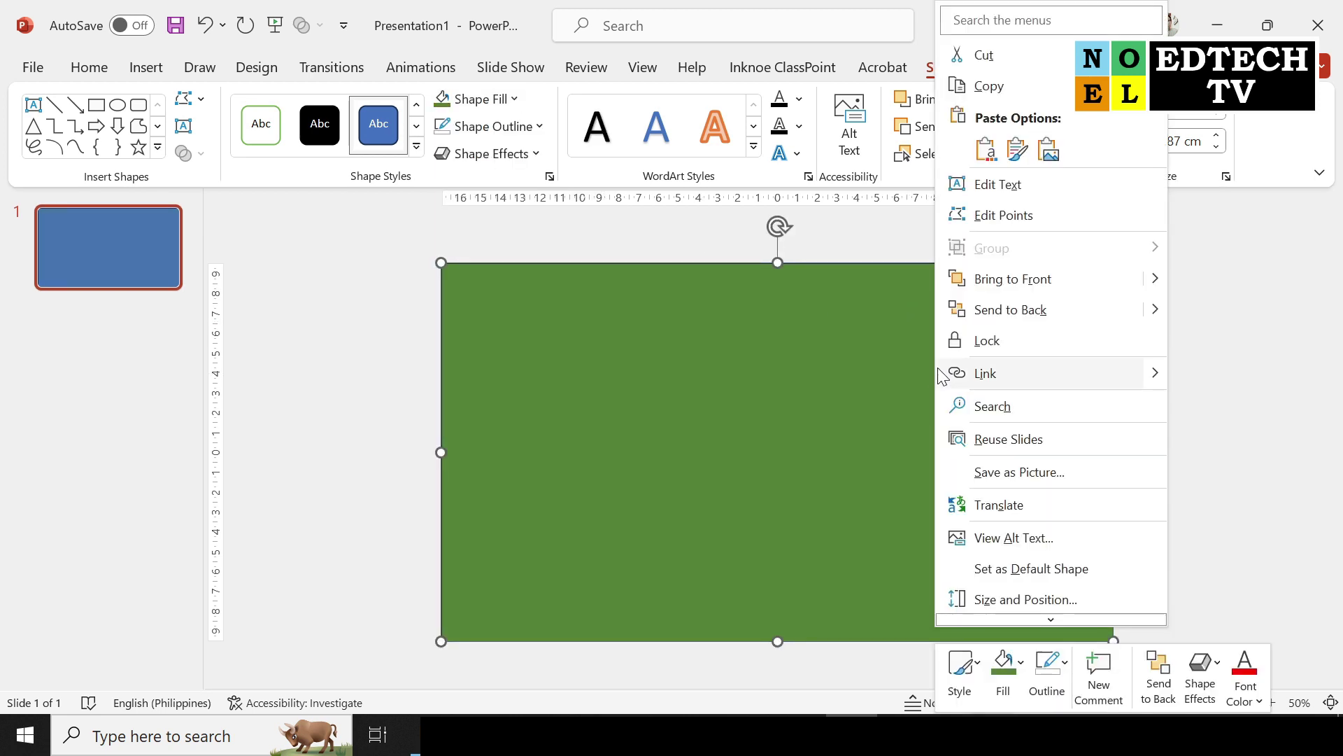
pyautogui.click(1013, 313)
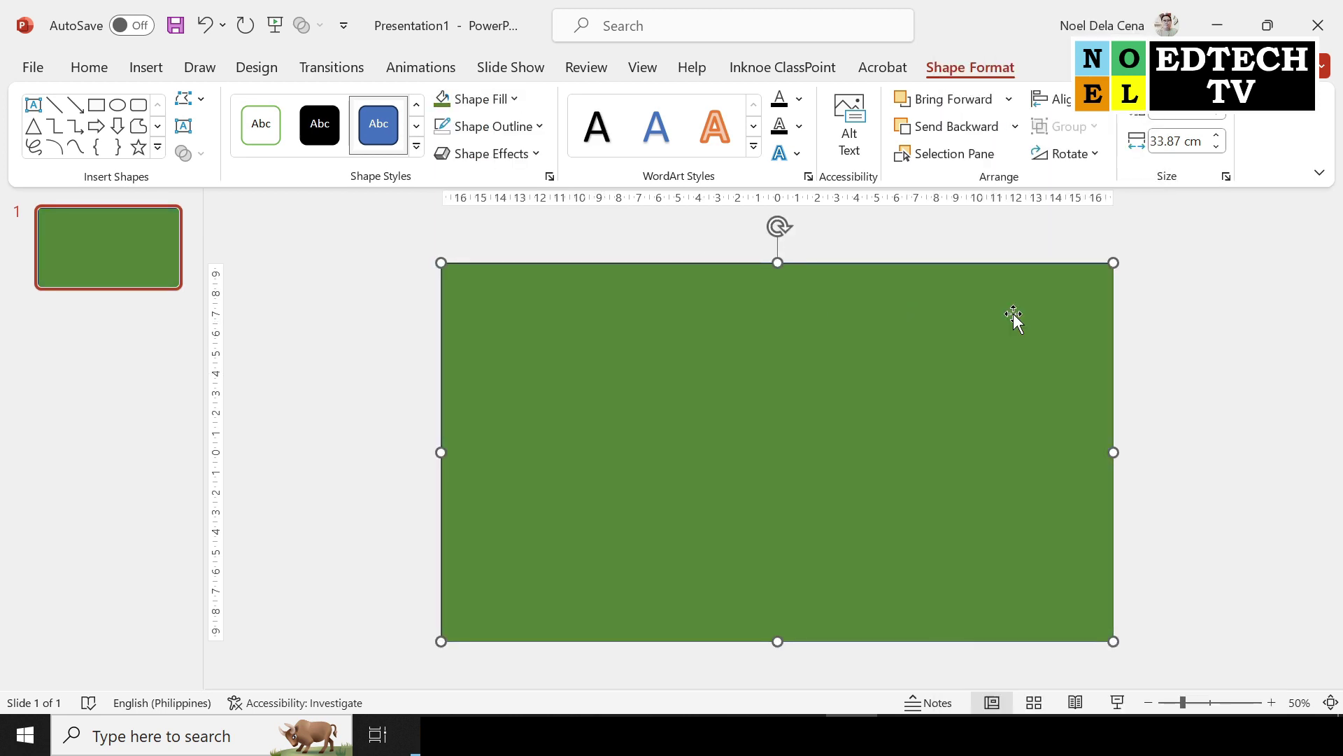
pyautogui.click(1165, 346)
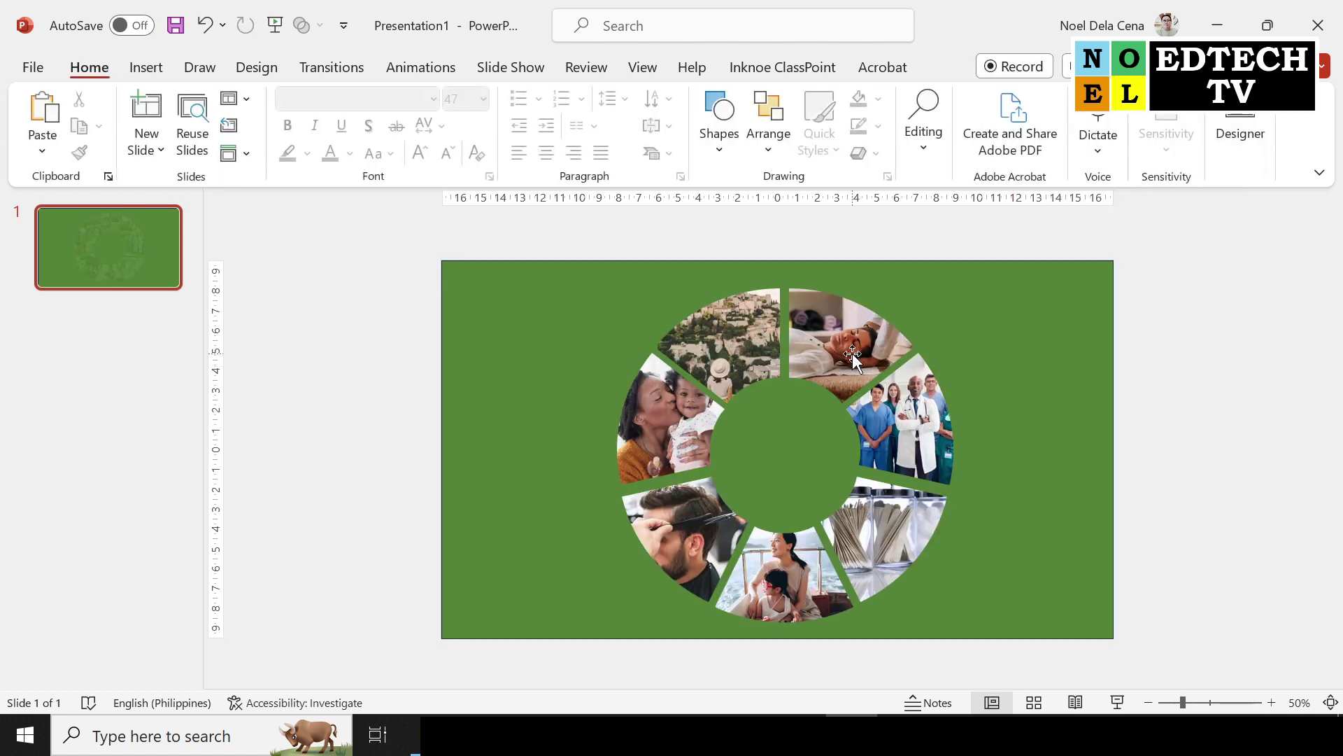
pyautogui.click(135, 69)
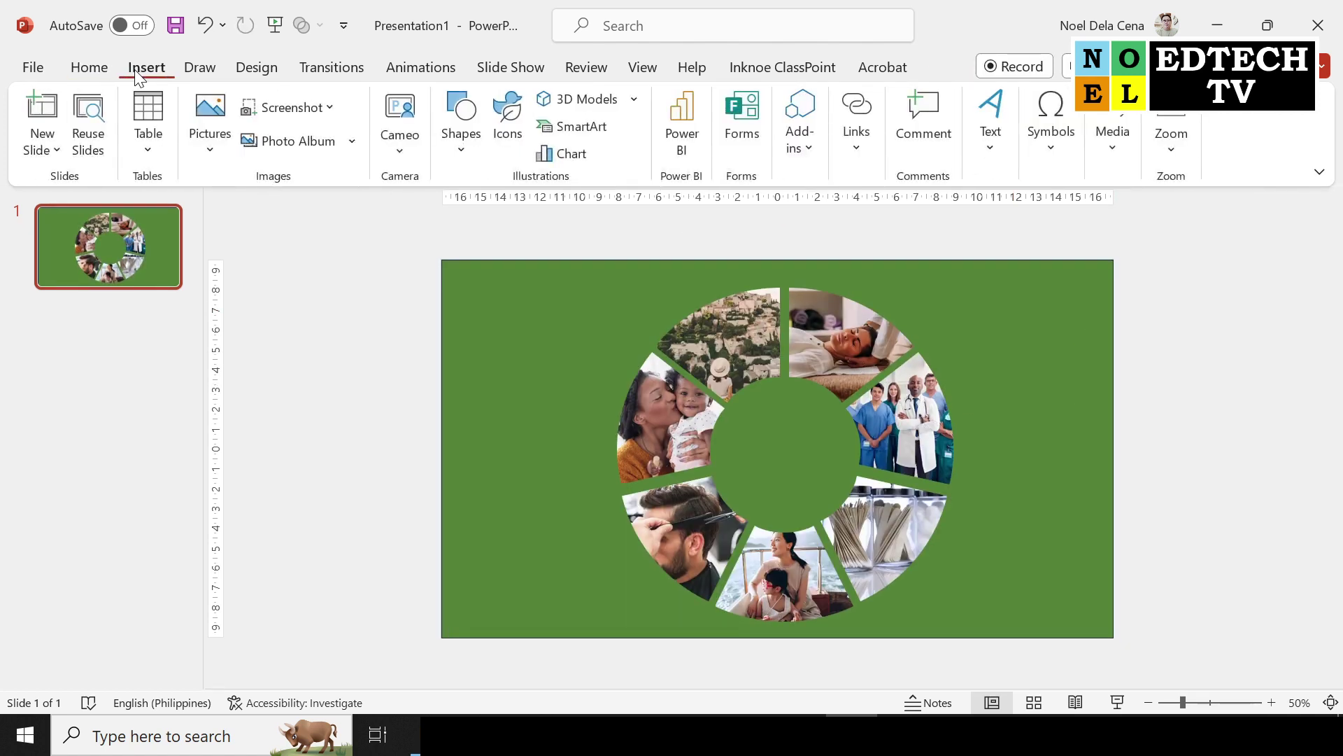
# Step: Insert WordArt reading EVENTS near the centre of the photo wheel
pyautogui.click(978, 148)
pyautogui.click(1098, 238)
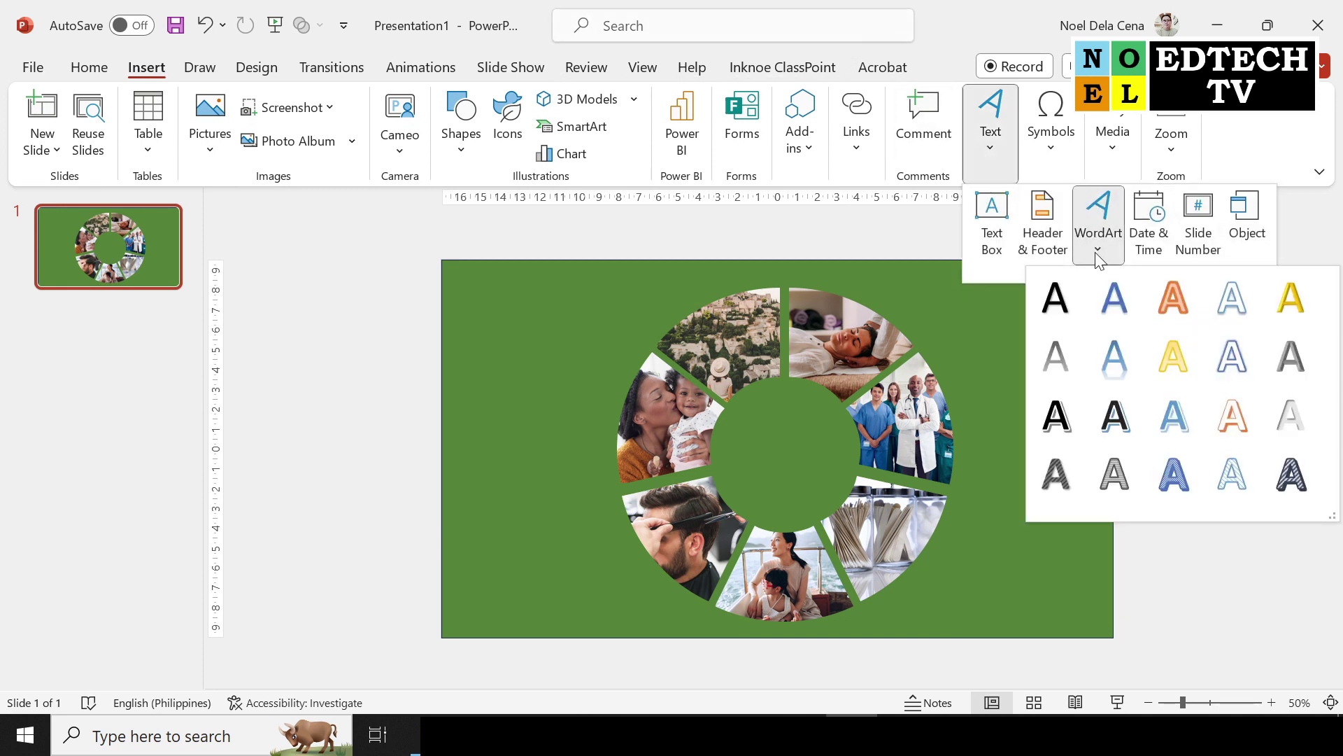
pyautogui.click(1072, 416)
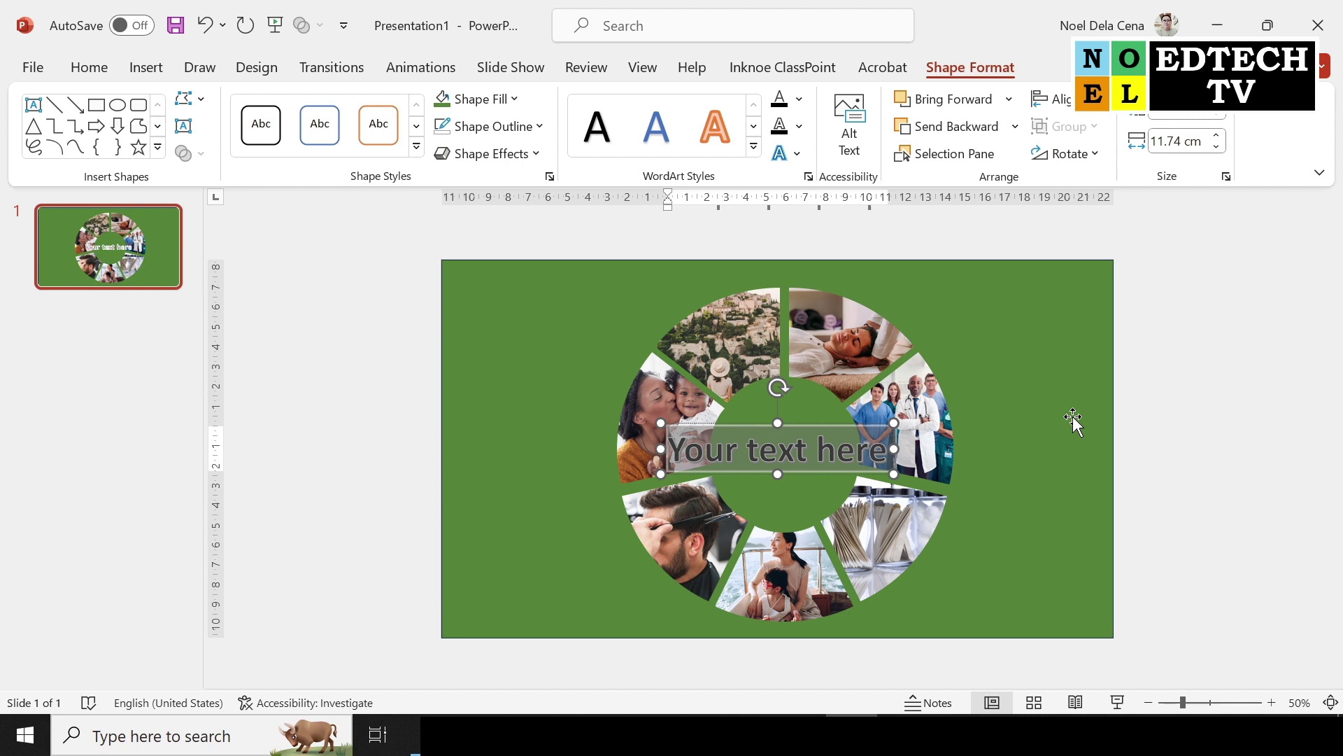
pyautogui.write('EVENTS')
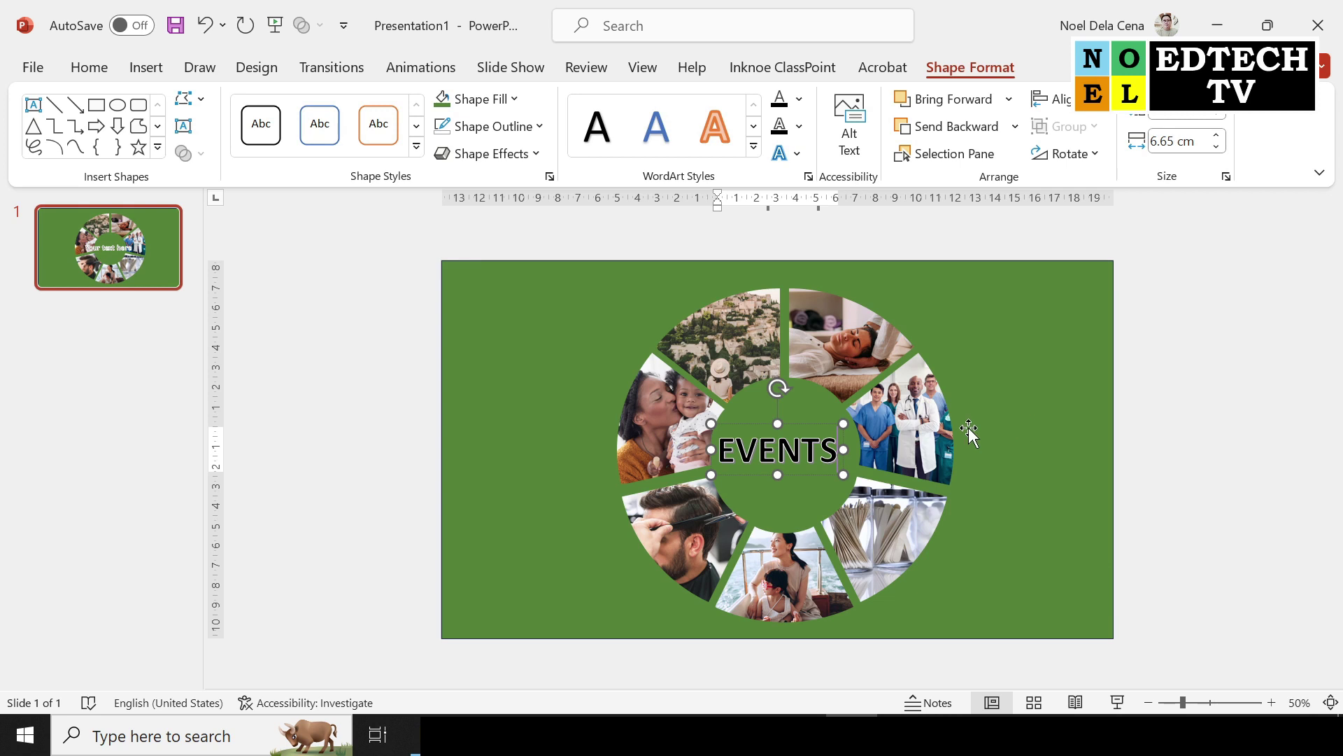
pyautogui.click(813, 420)
pyautogui.click(820, 448)
pyautogui.moveTo(809, 478); pyautogui.dragTo(817, 478)
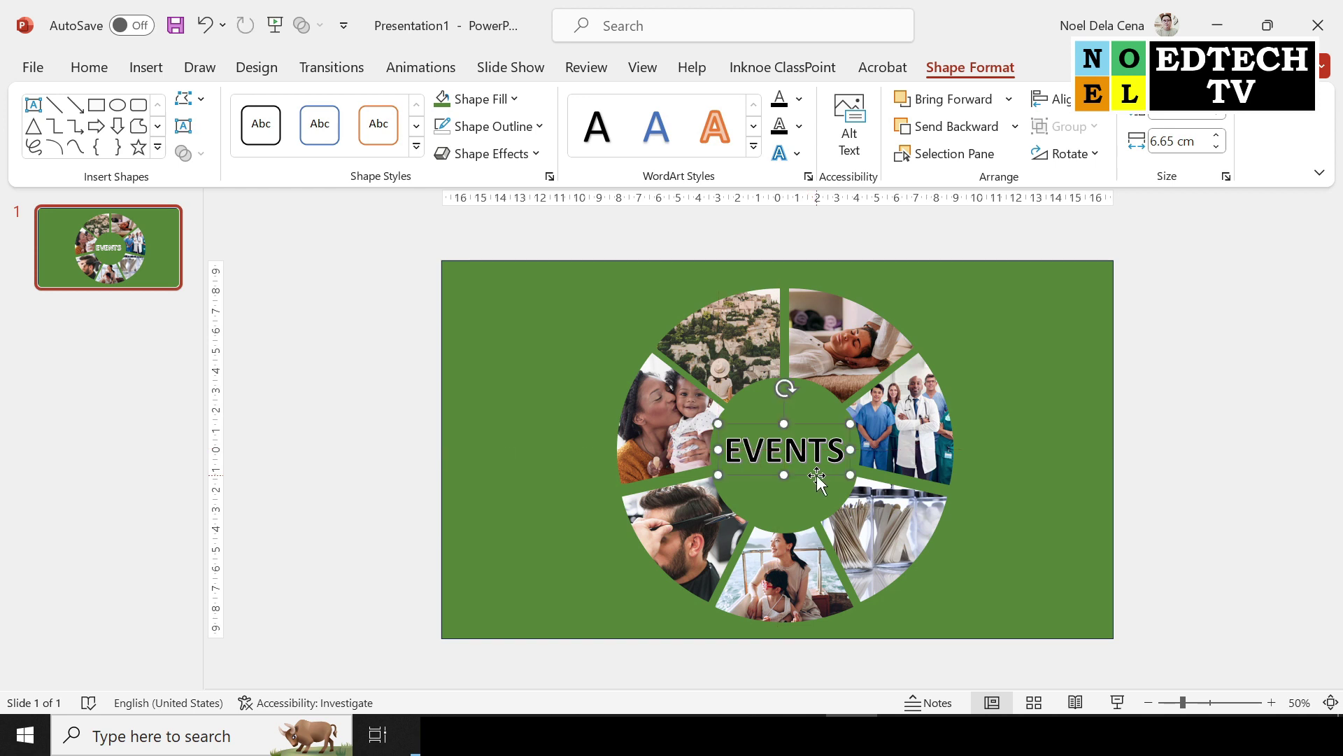
# Step: Set EVENTS to 44 pt and centre it within the photo wheel
pyautogui.click(89, 68)
pyautogui.click(483, 99)
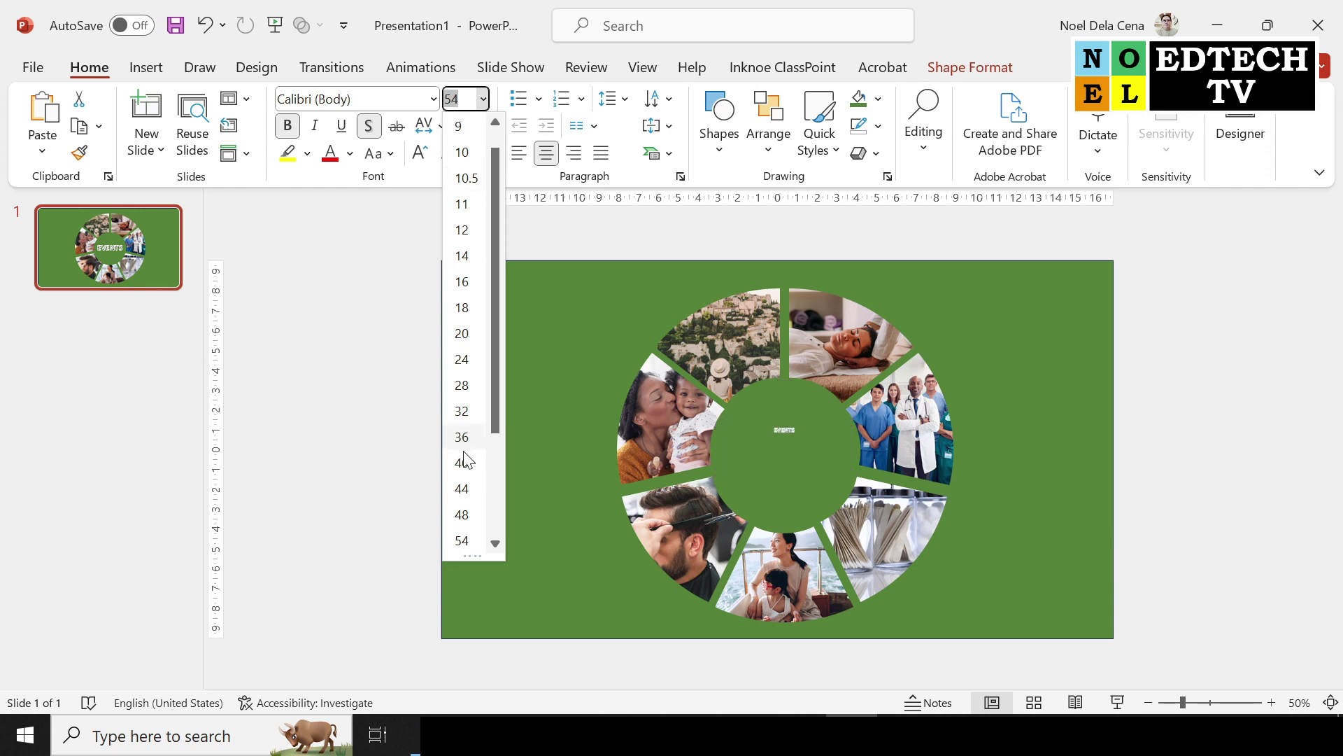
pyautogui.click(462, 489)
pyautogui.moveTo(809, 464); pyautogui.dragTo(807, 476)
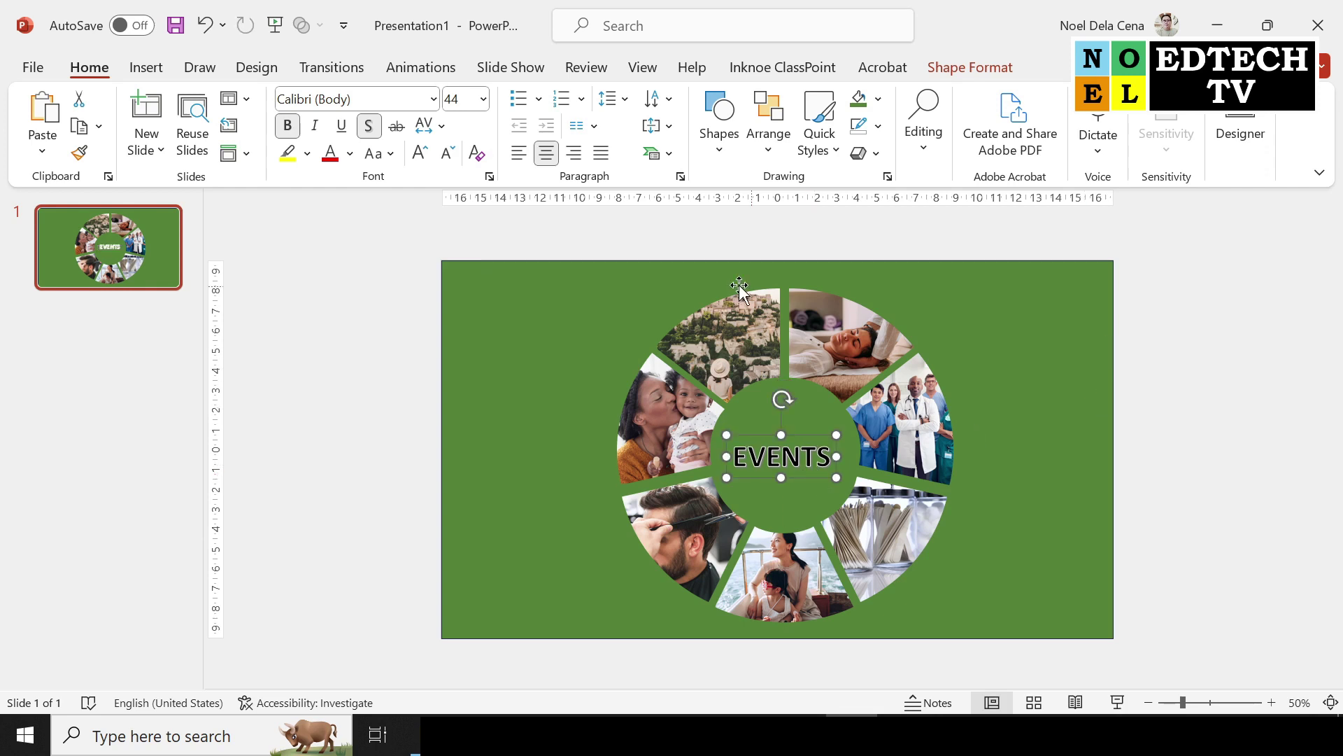
pyautogui.click(615, 427)
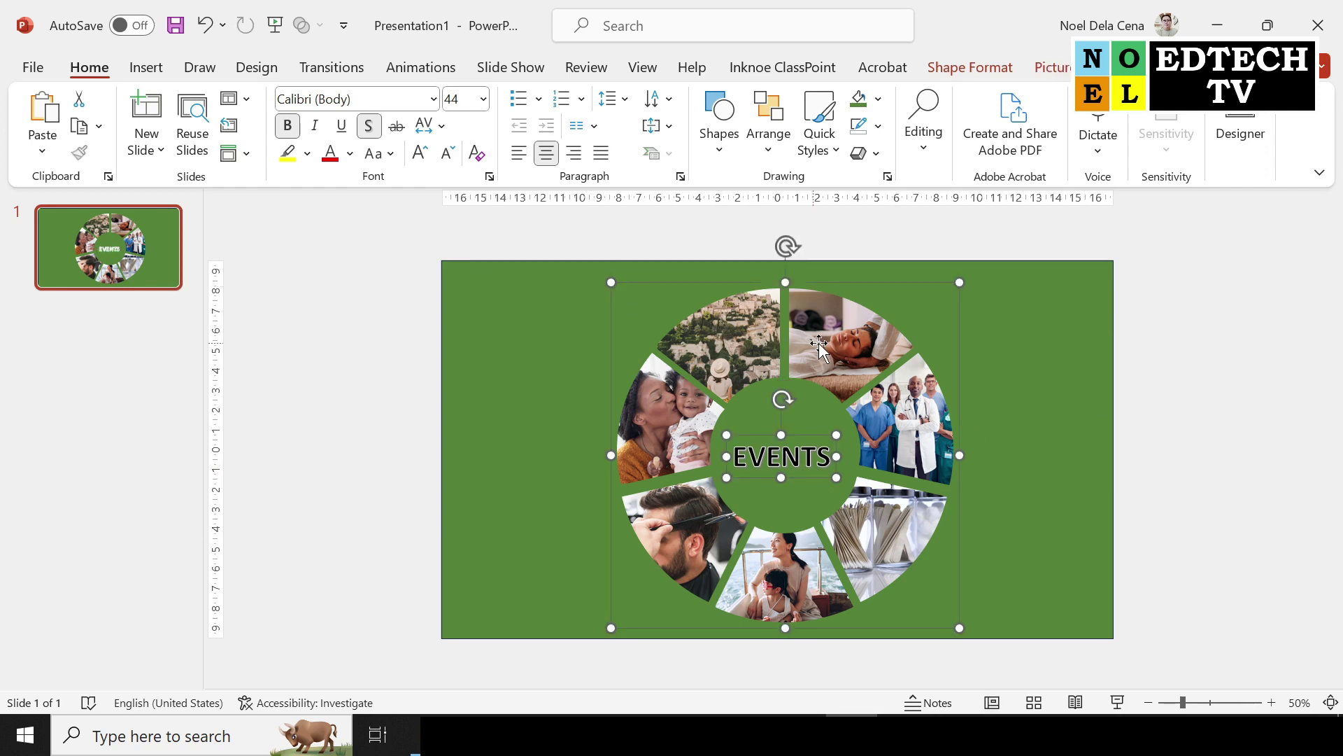
pyautogui.moveTo(855, 343); pyautogui.dragTo(855, 343)
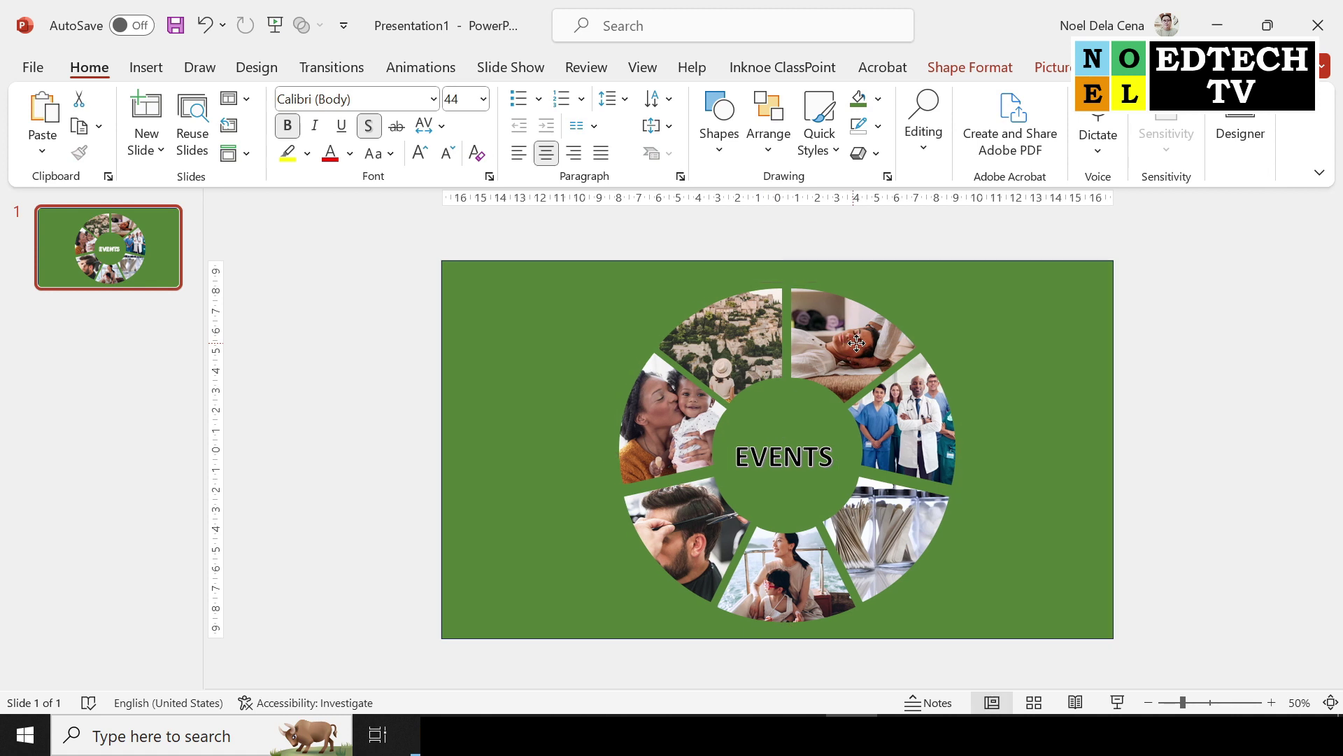
# Step: Duplicate the first slide as slide 2
pyautogui.click(390, 303)
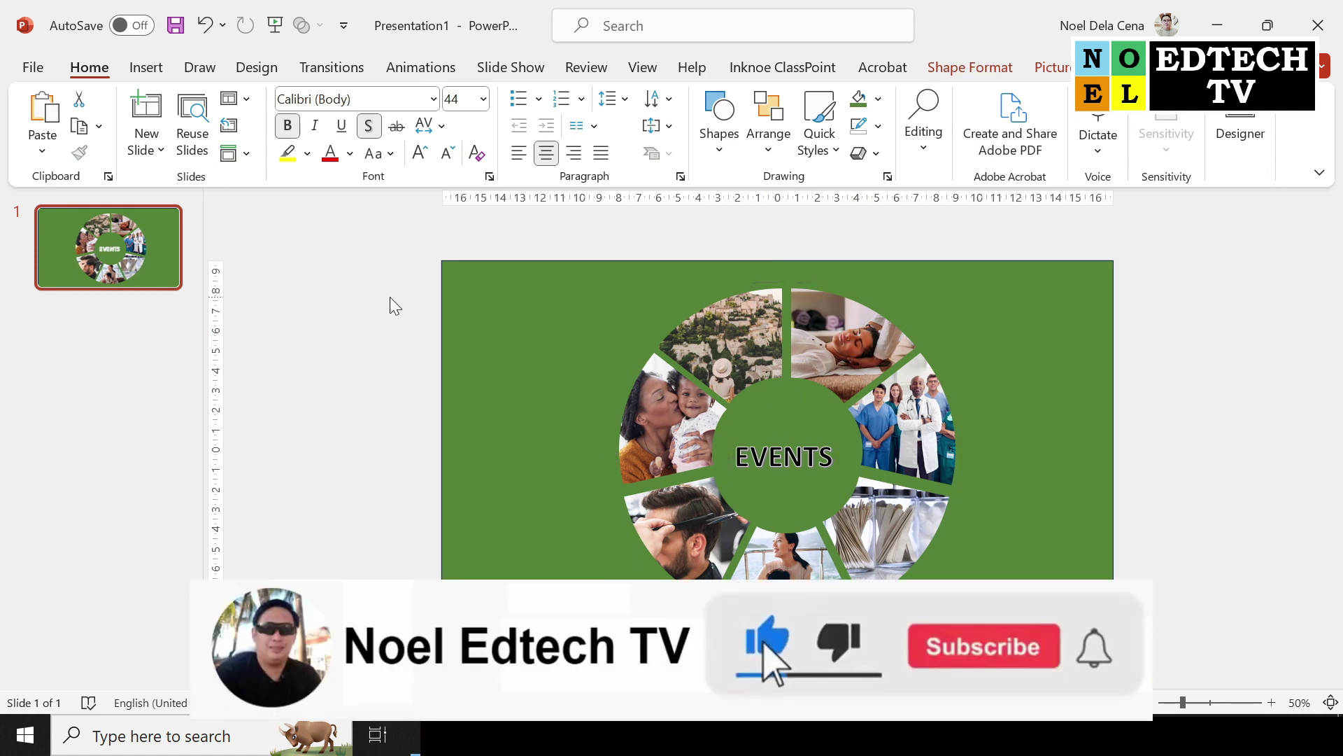
pyautogui.rightClick(175, 257)
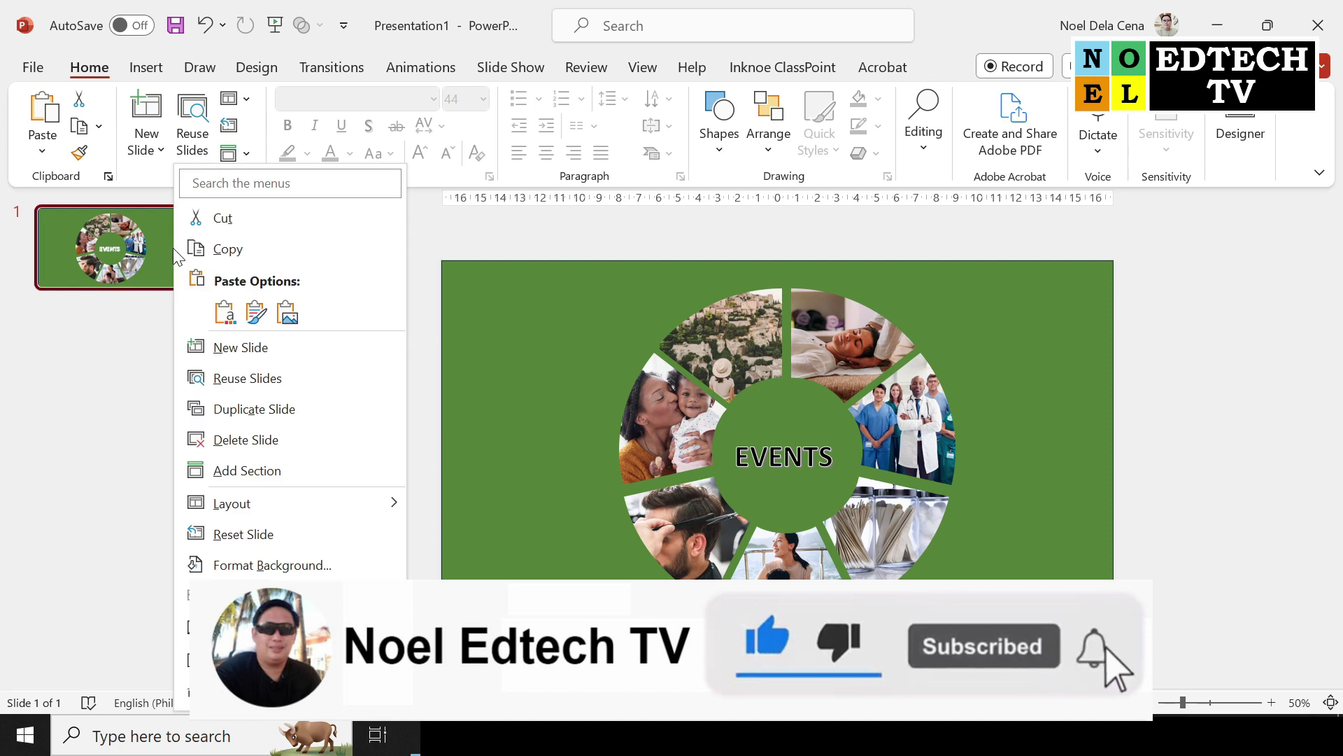
pyautogui.click(303, 410)
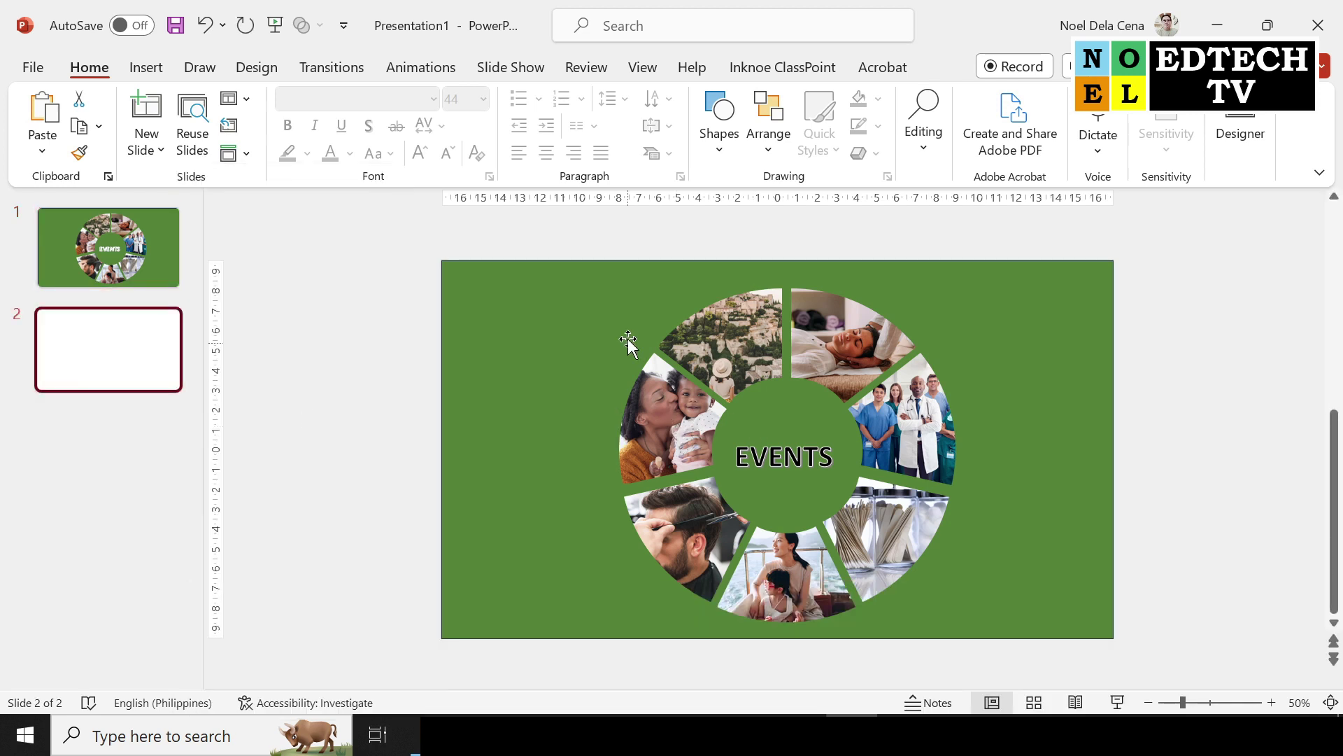
# Step: On slide 2, shift the photo wheel and EVENTS left so they hang off the edge
pyautogui.click(616, 249)
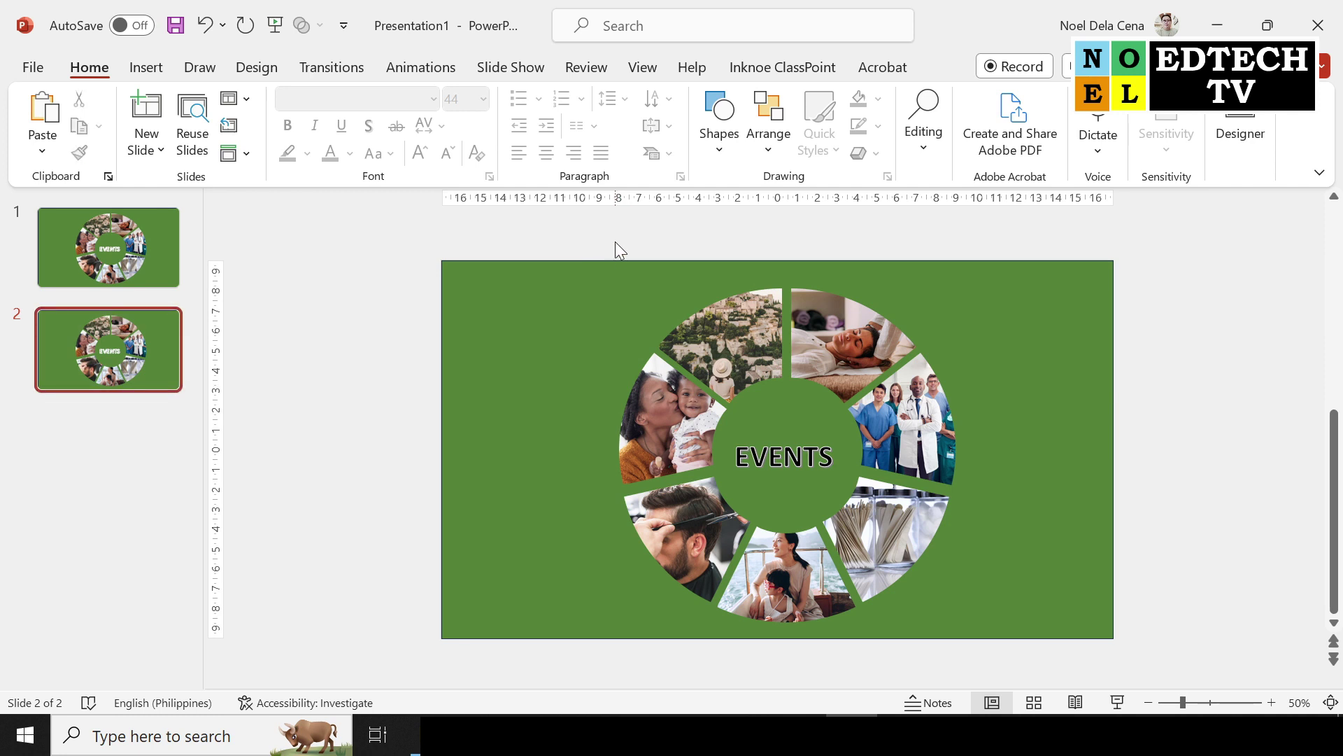
pyautogui.moveTo(616, 231); pyautogui.dragTo(1039, 665)
pyautogui.moveTo(917, 436)
pyautogui.mouseDown()
pyautogui.moveTo(613, 404)
pyautogui.moveTo(577, 420)
pyautogui.mouseUp()
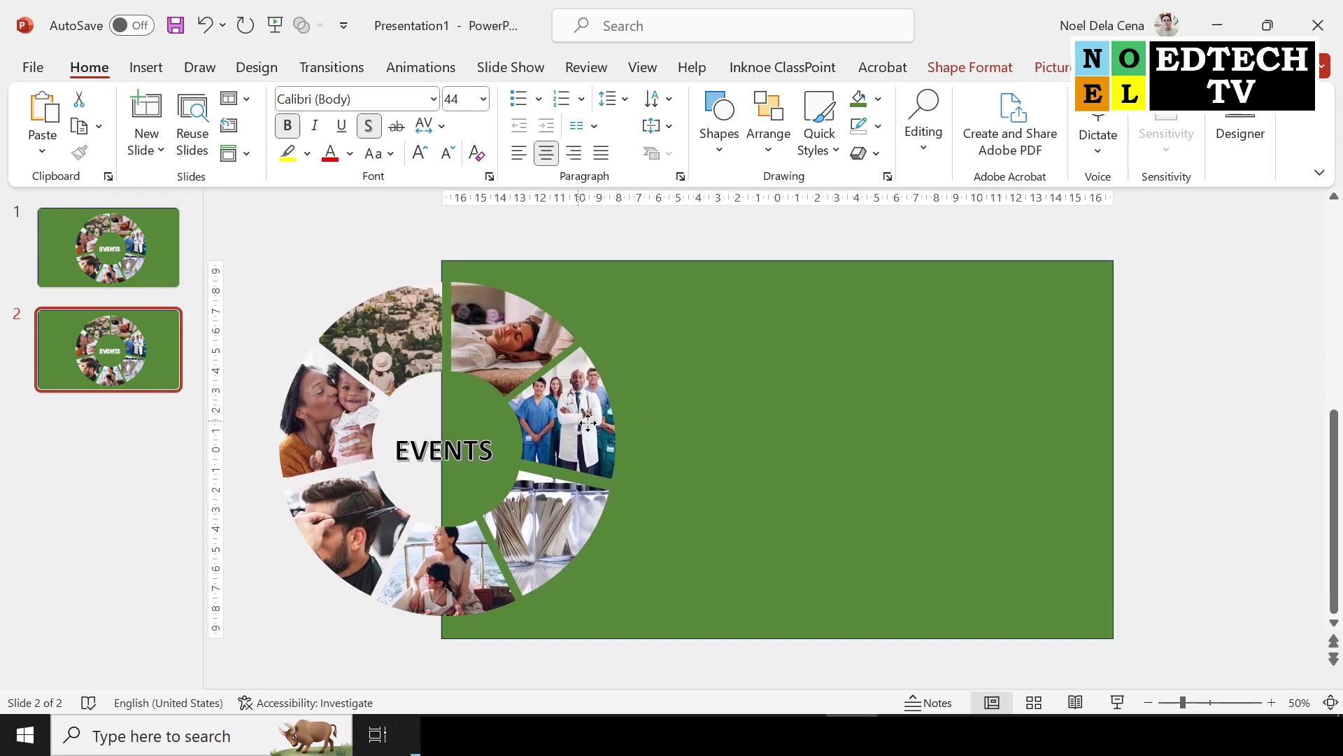
pyautogui.moveTo(612, 484); pyautogui.dragTo(612, 483)
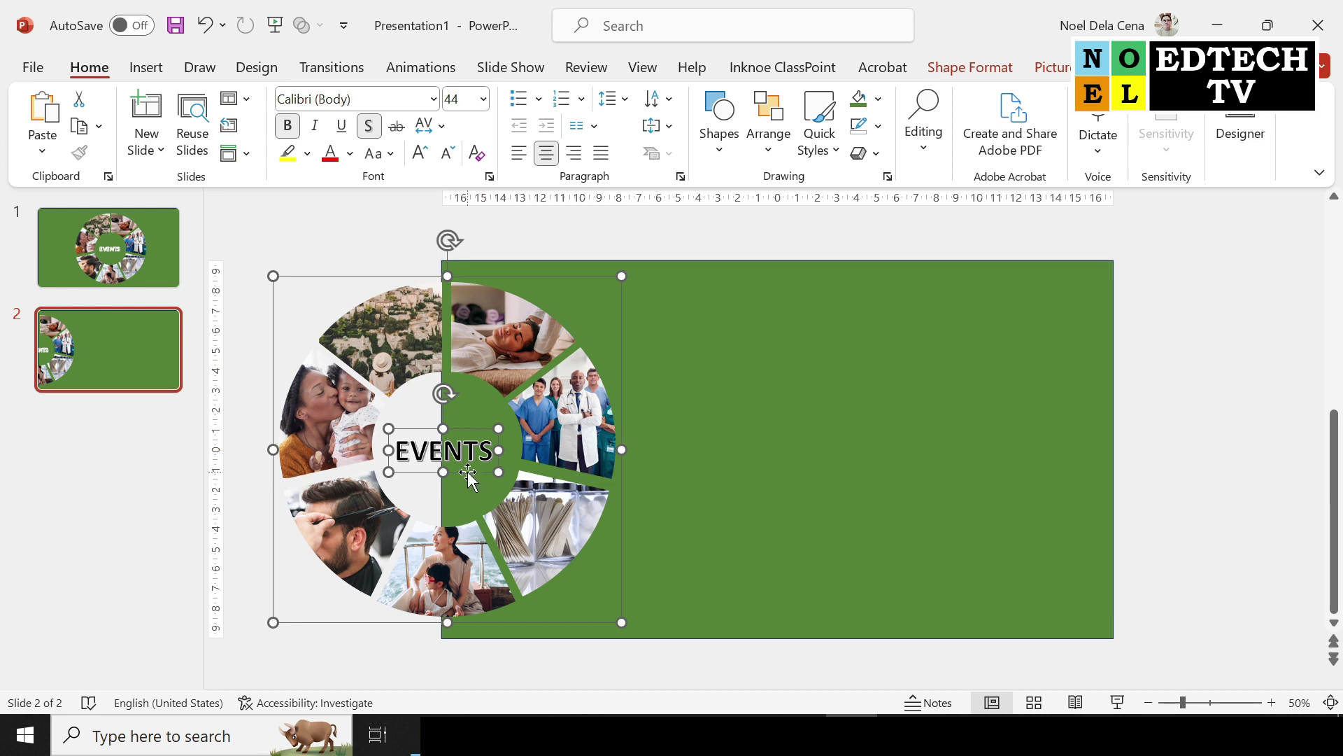
pyautogui.click(1186, 416)
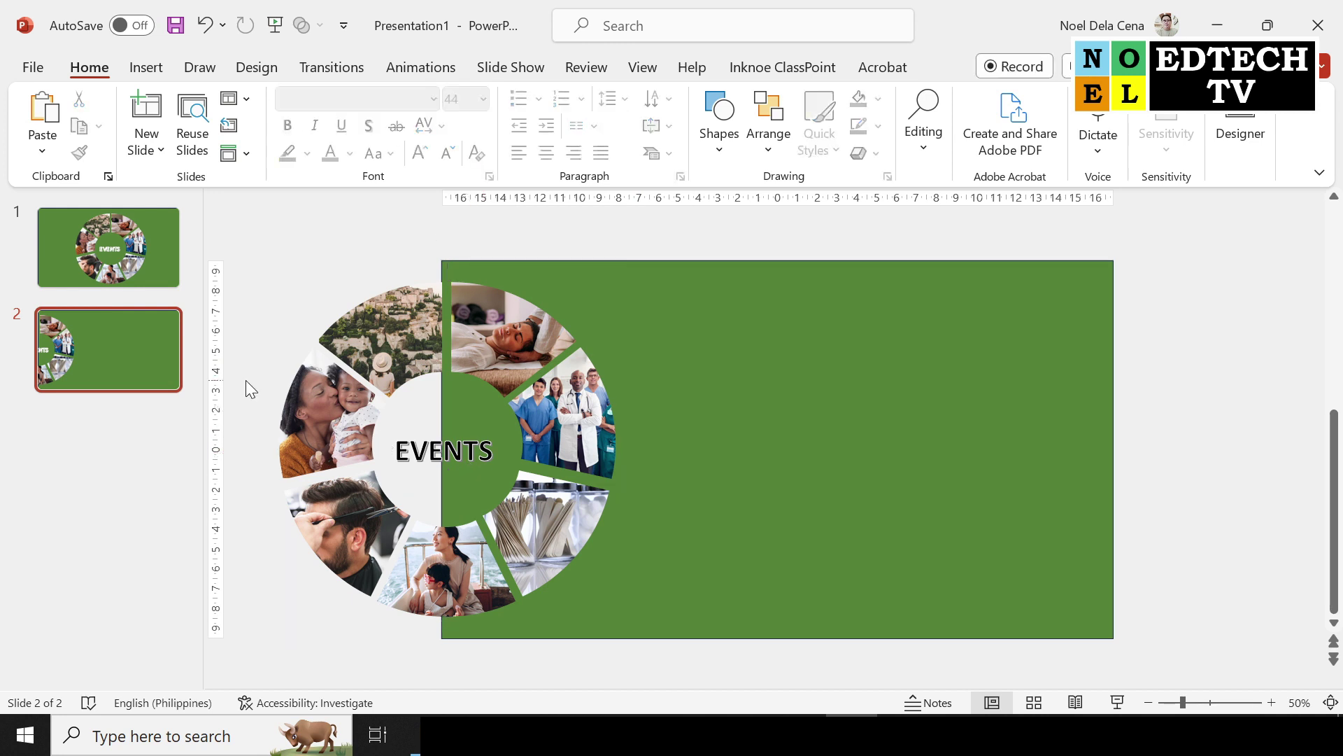
# Step: Insert WordArt reading NOVEMBER to the right of the wheel on slide 2
pyautogui.click(146, 67)
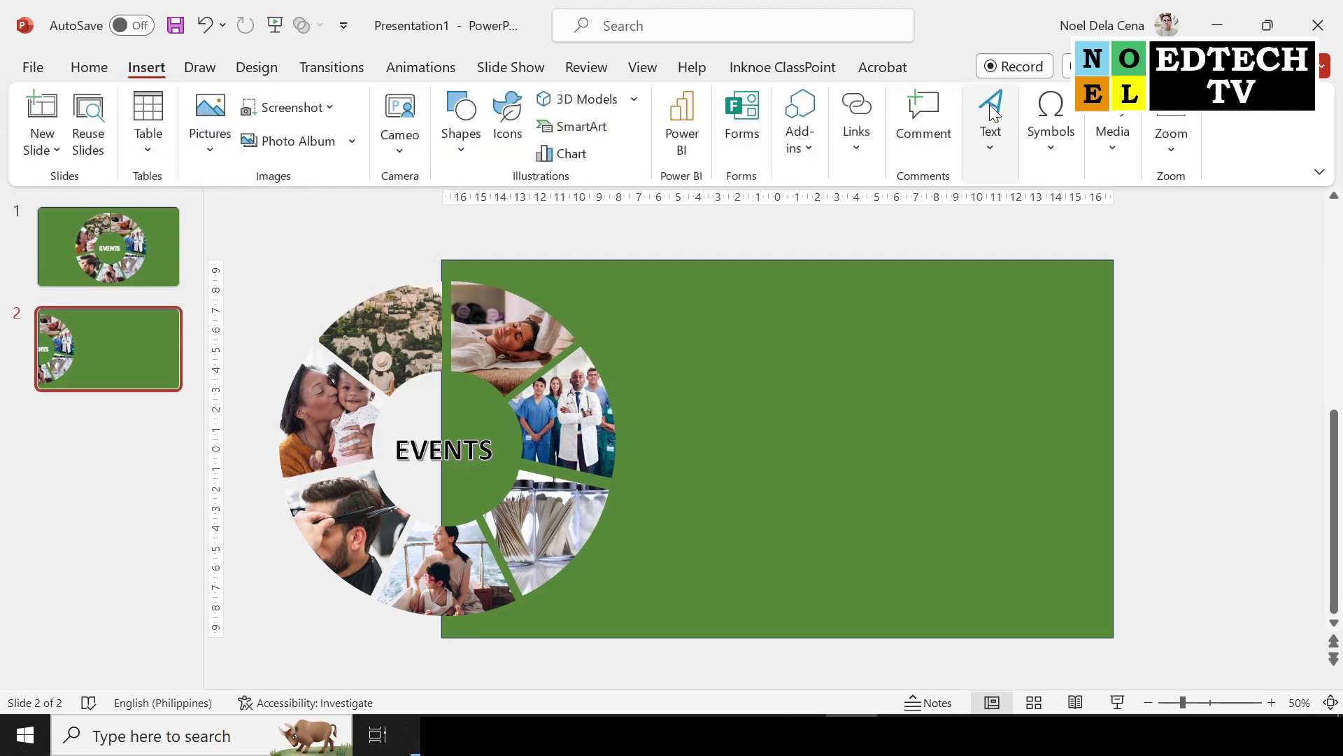
pyautogui.click(993, 115)
pyautogui.click(1098, 207)
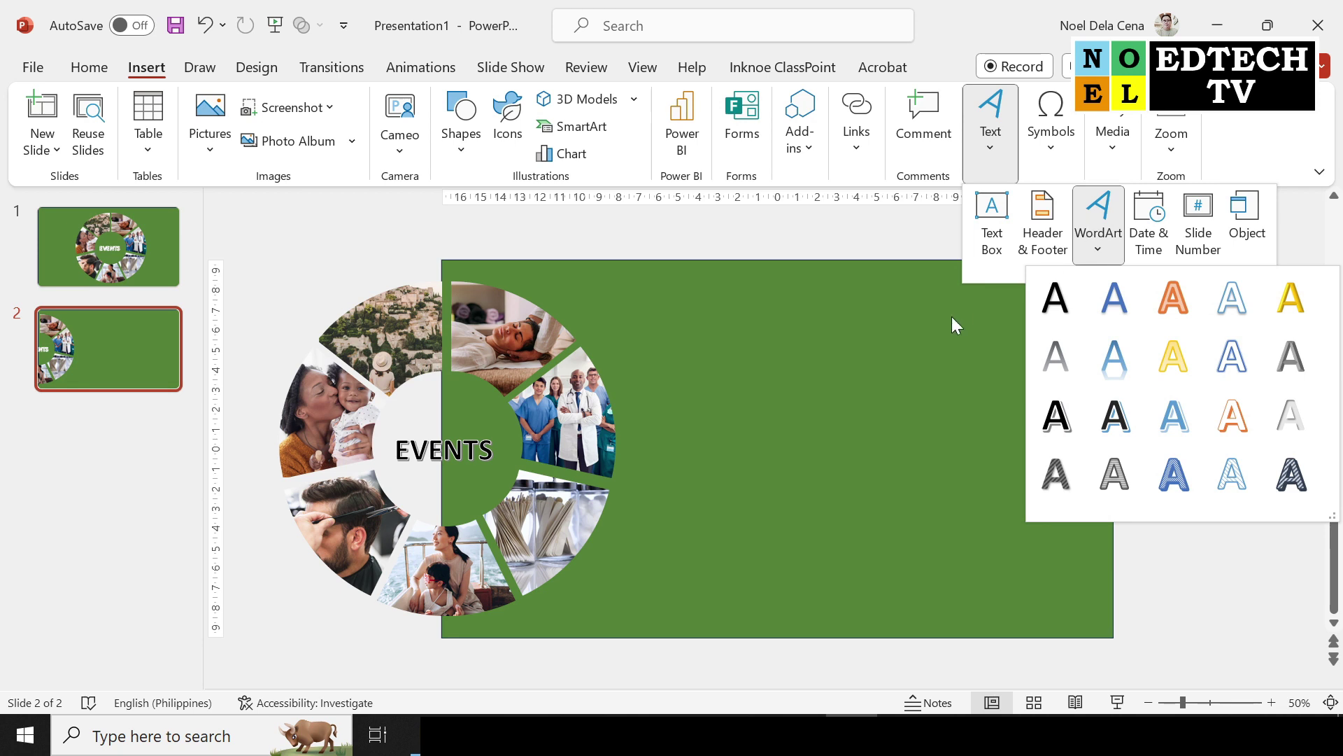
pyautogui.click(1115, 418)
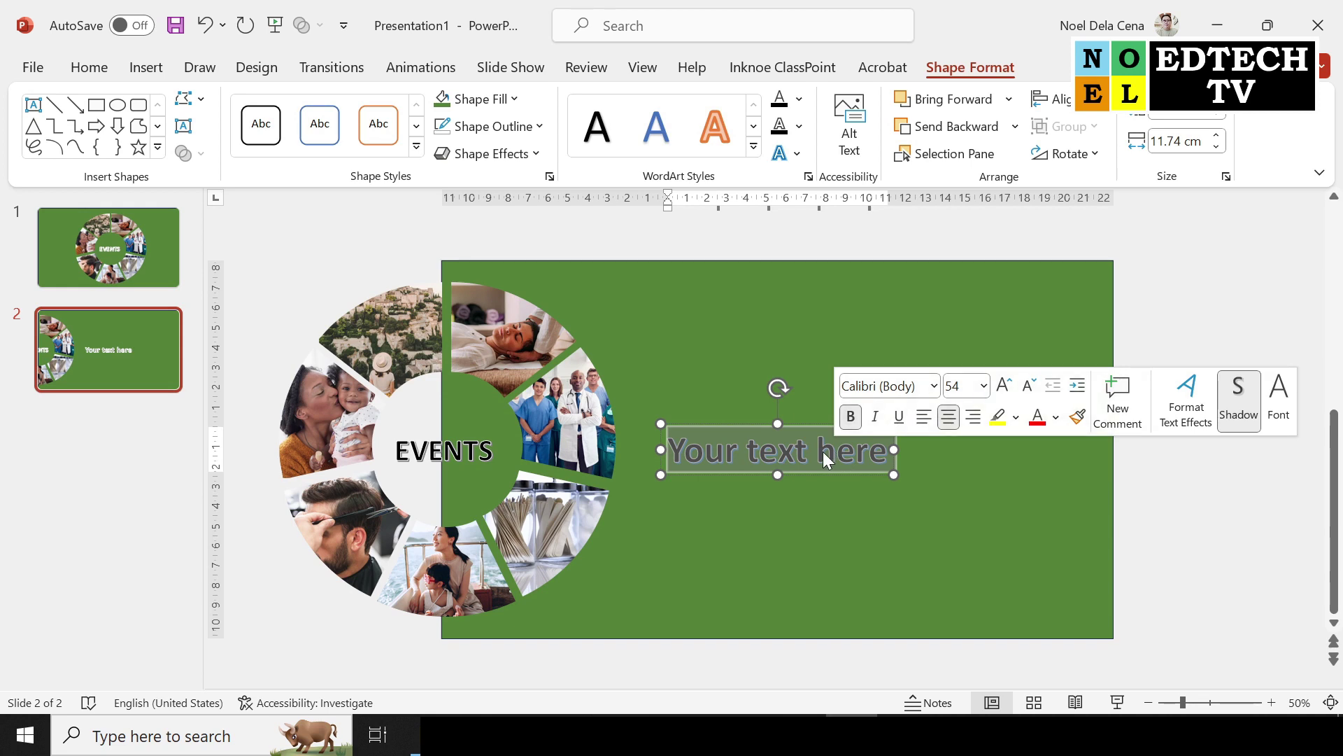
pyautogui.write('NOVEMBER')
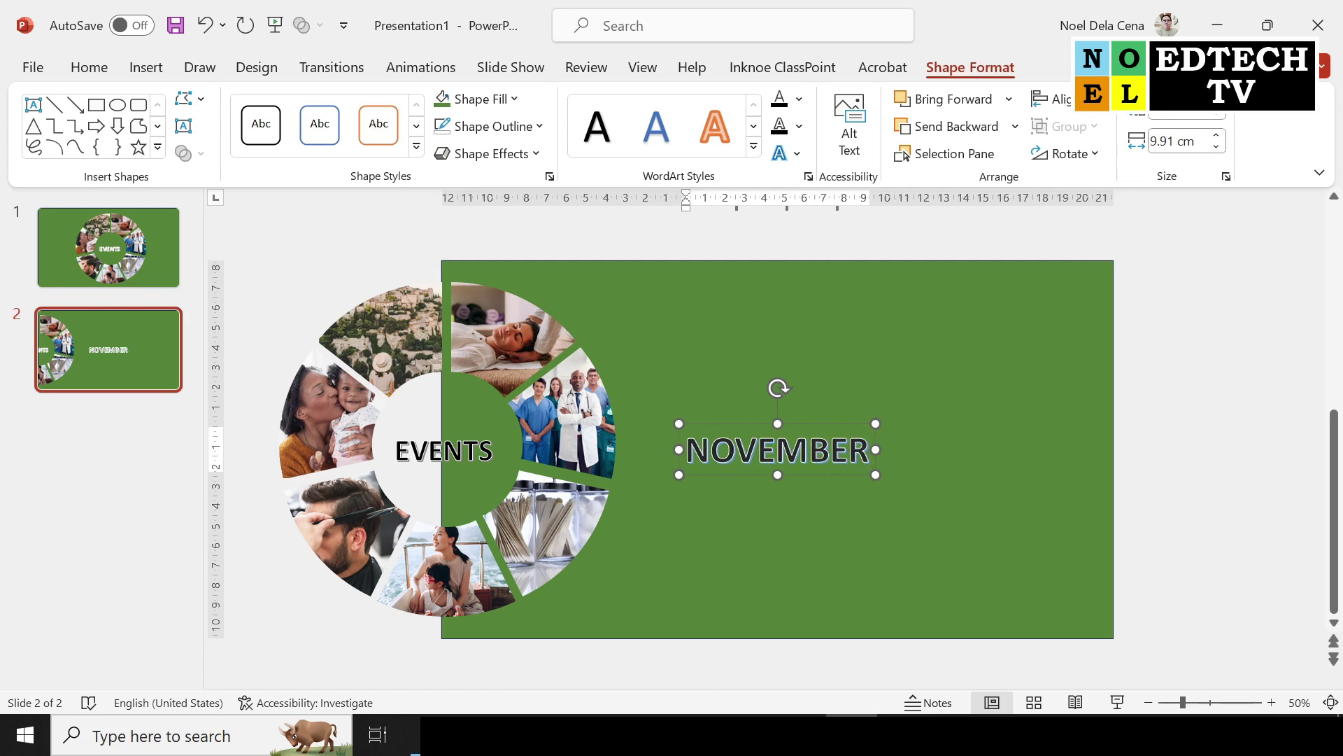
pyautogui.press('Escape')
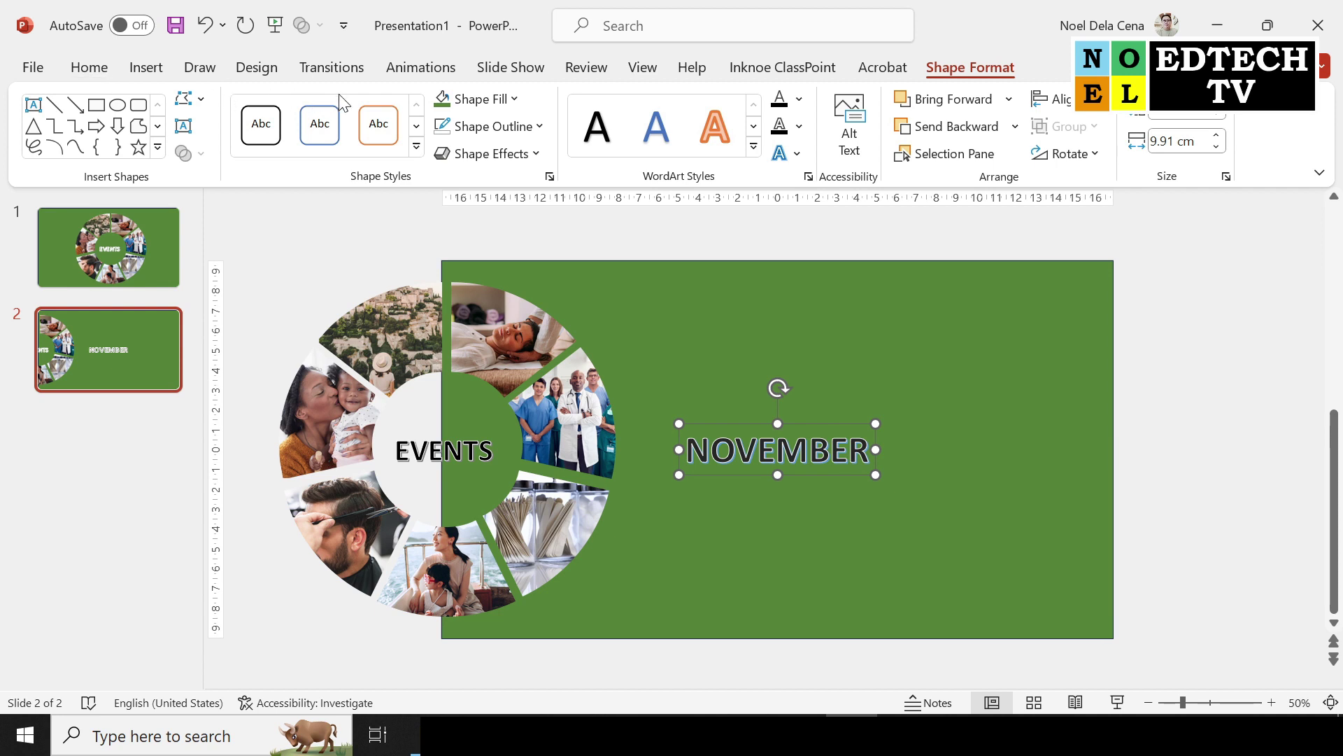
# Step: Enlarge NOVEMBER to 96 pt and move it beside the wheel
pyautogui.click(96, 77)
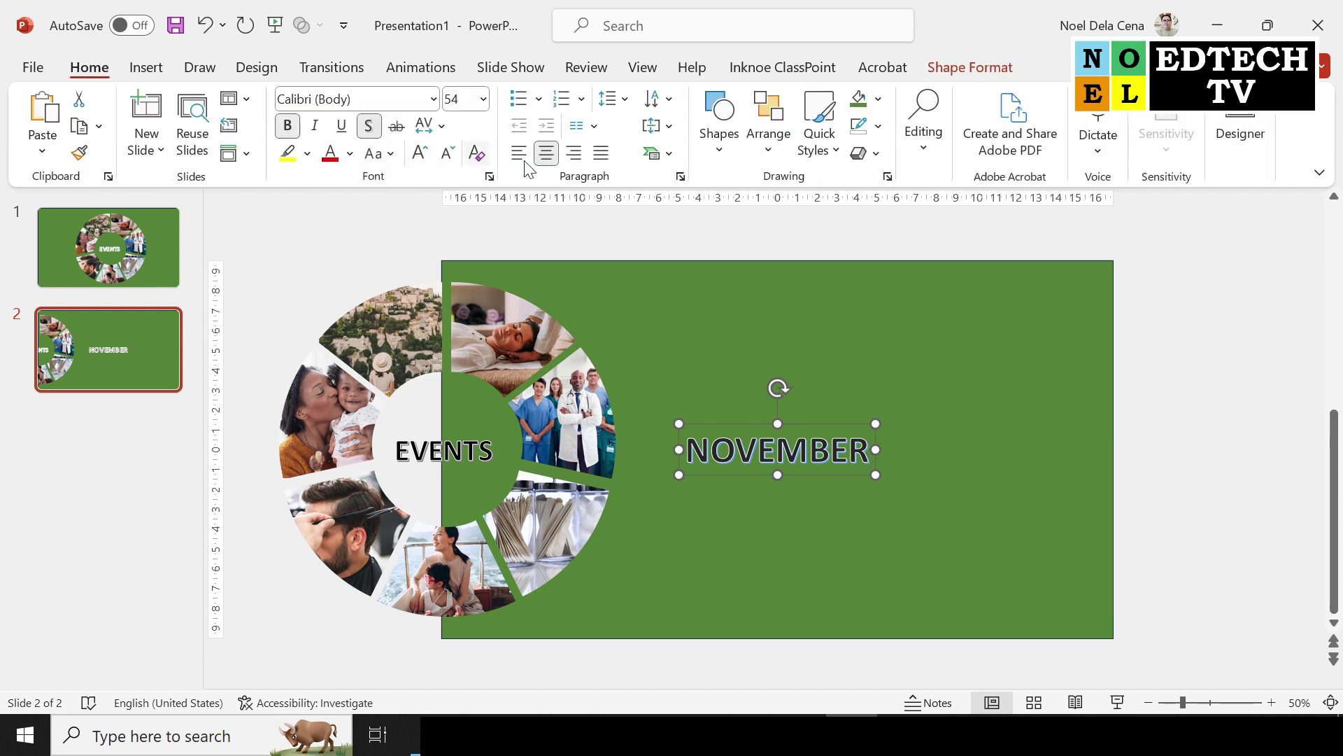
pyautogui.click(483, 99)
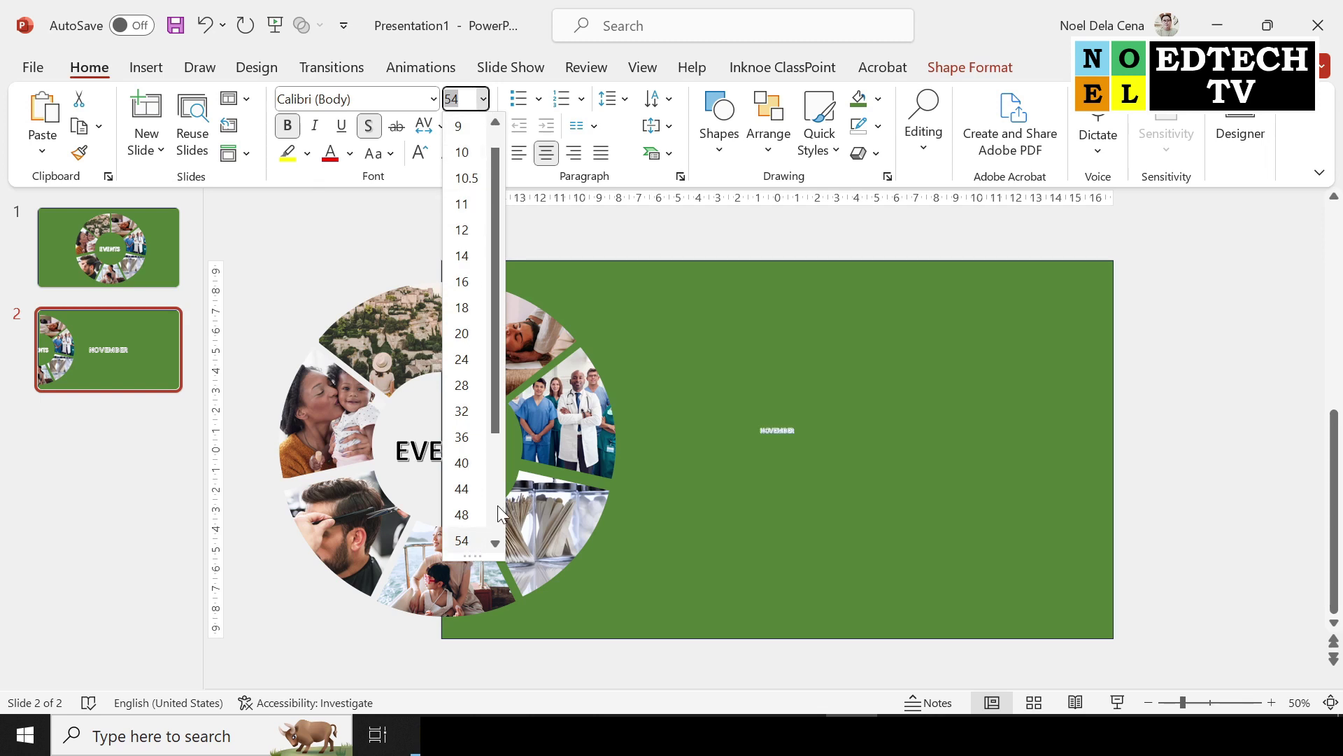
pyautogui.scroll(-2, 490, 525)
pyautogui.click(465, 540)
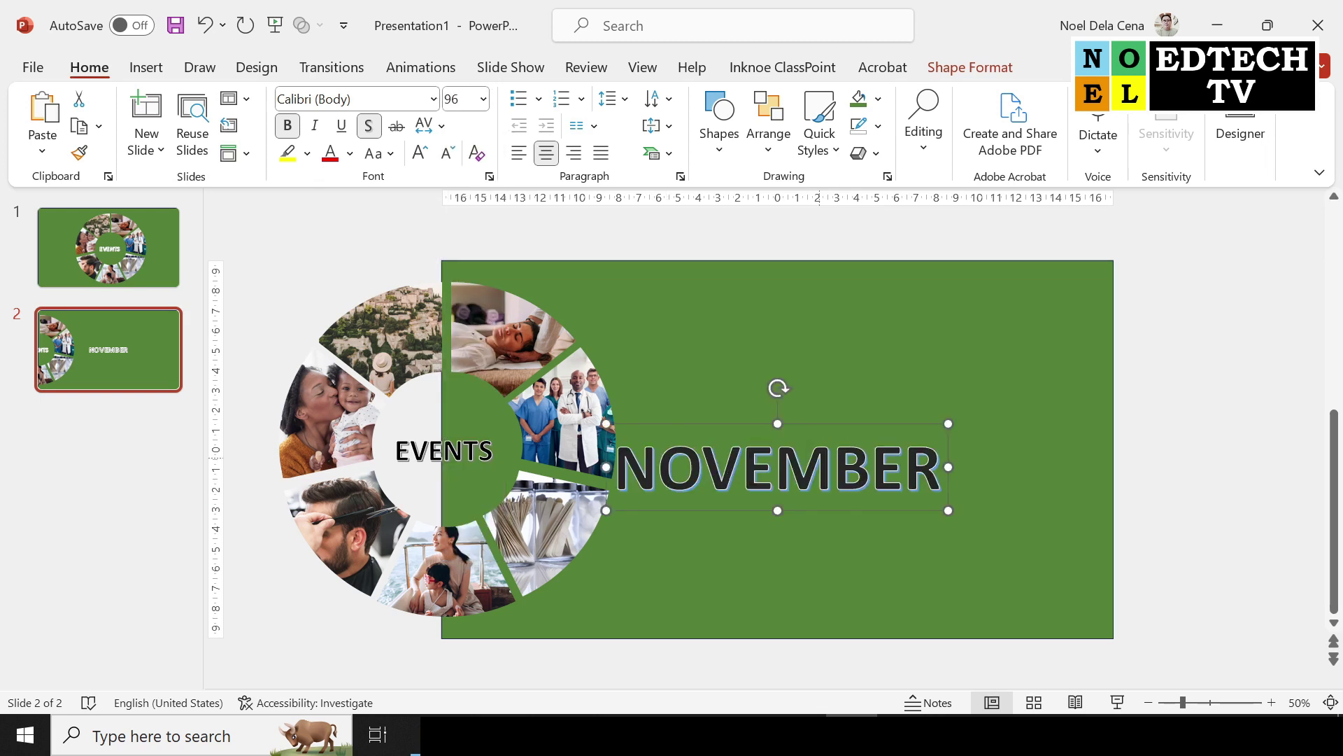
pyautogui.moveTo(858, 426); pyautogui.dragTo(898, 366)
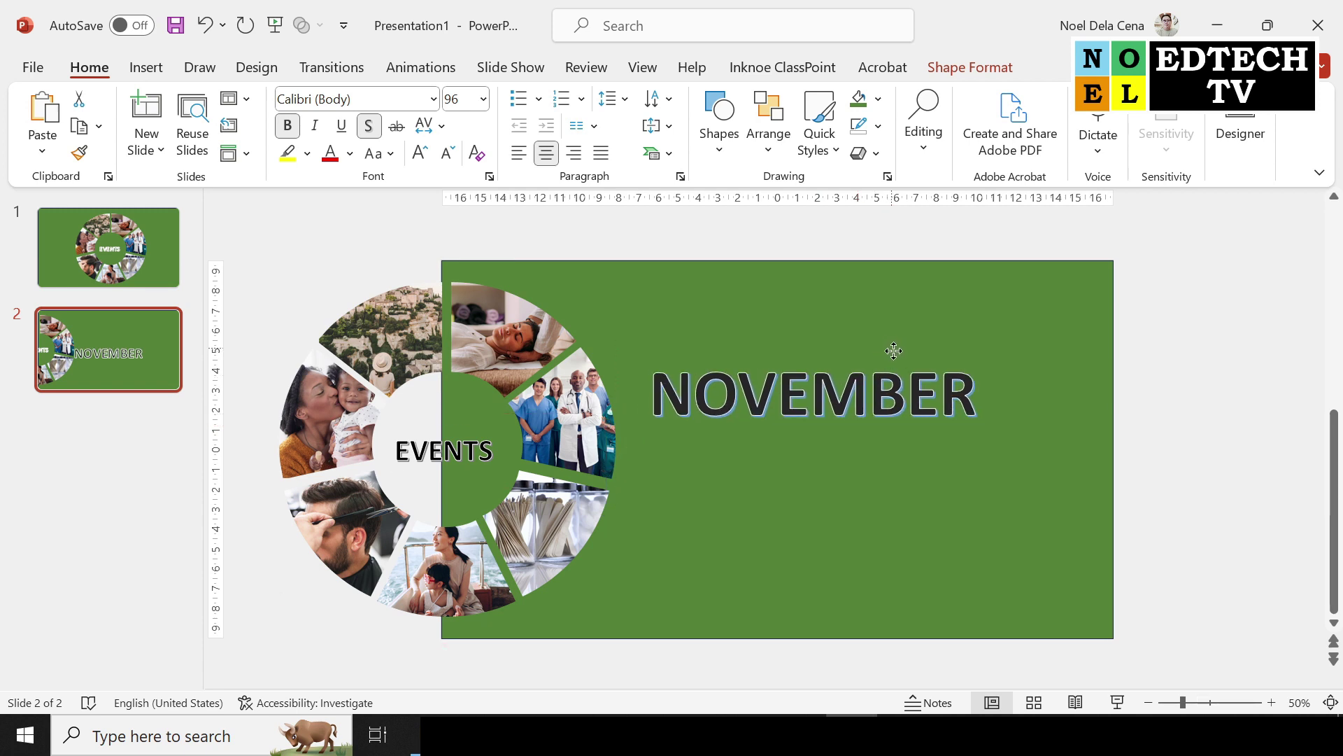
pyautogui.moveTo(898, 366); pyautogui.dragTo(914, 378)
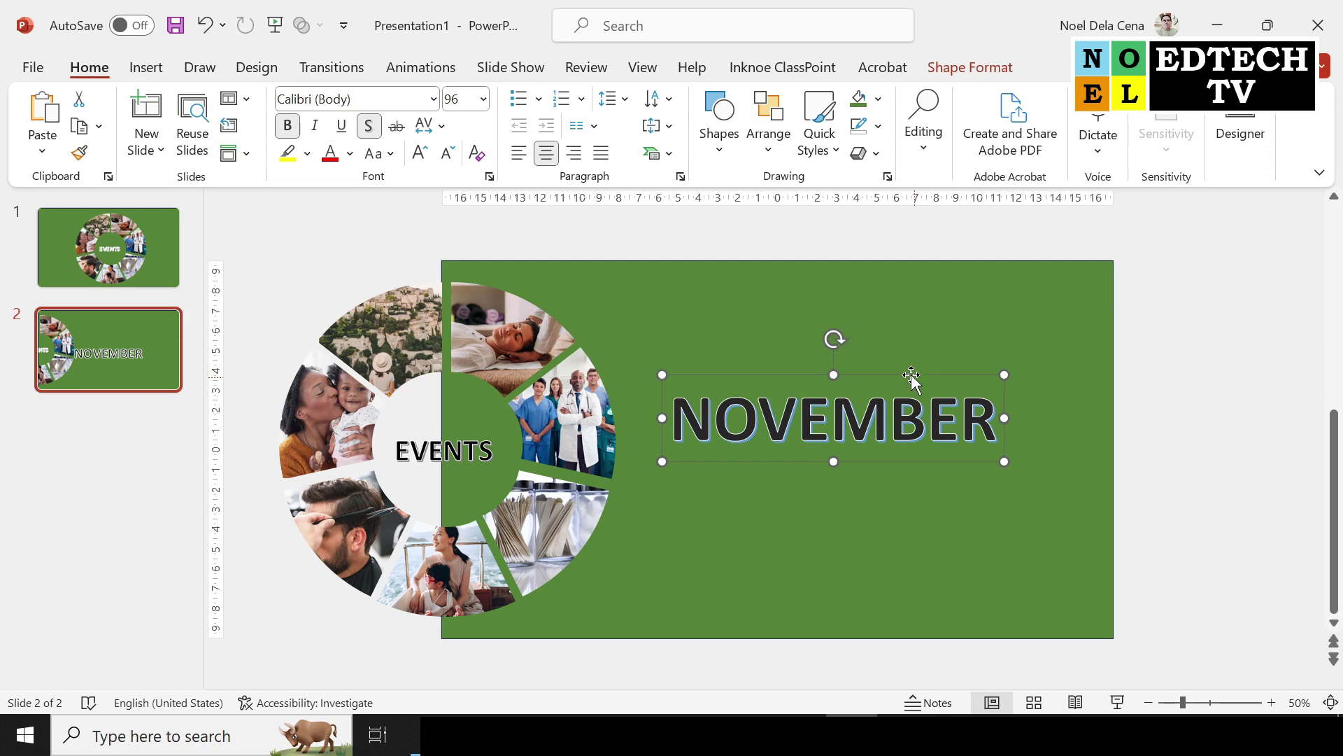
# Step: Change the NOVEMBER font size to 110 pt and nudge it into place
pyautogui.click(473, 103)
pyautogui.write('150')
pyautogui.press('Return')
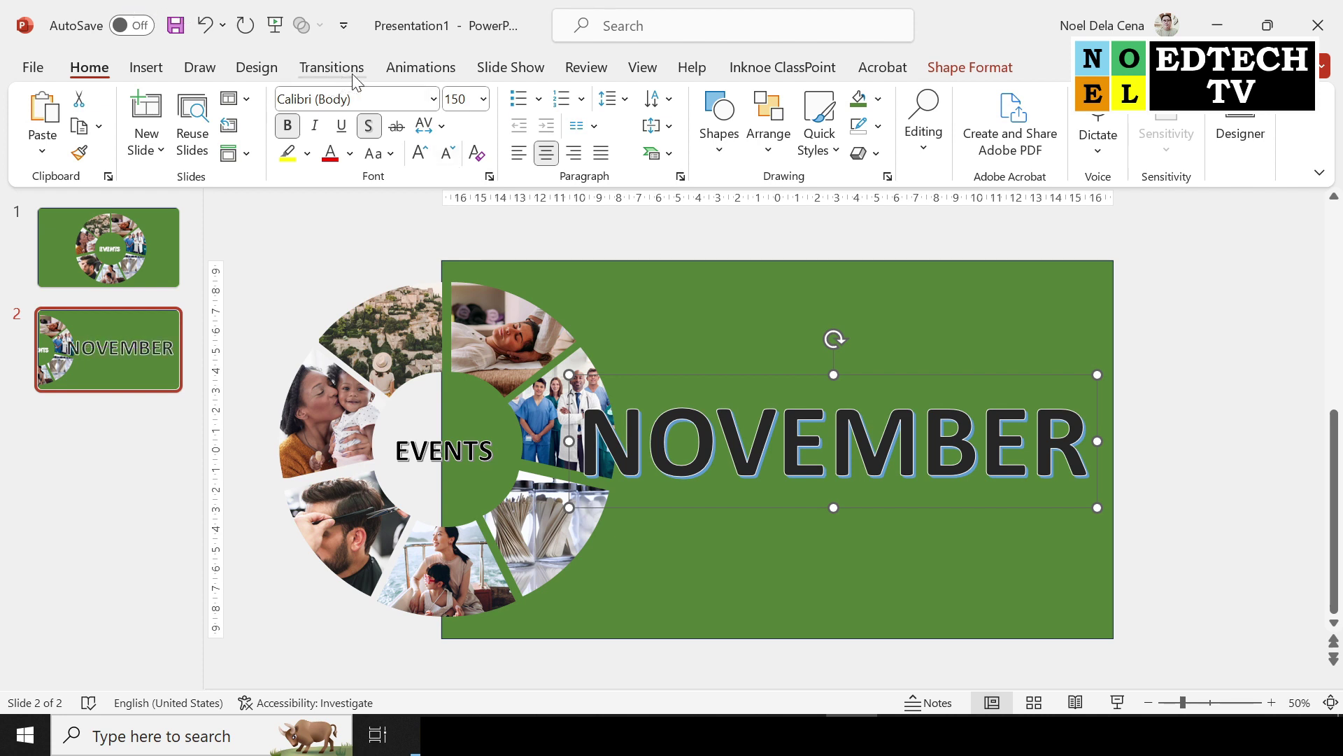
pyautogui.click(462, 104)
pyautogui.write('10')
pyautogui.press('Return')
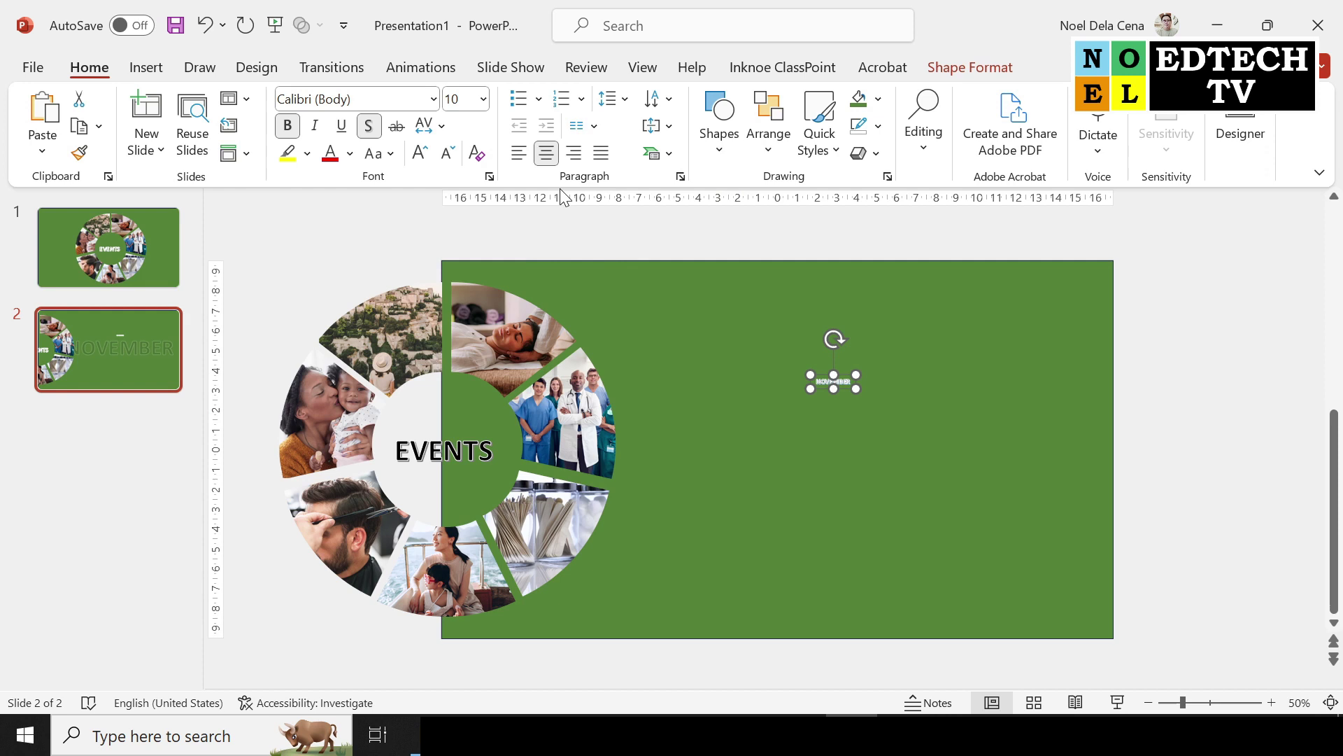
pyautogui.click(462, 99)
pyautogui.press('Return')
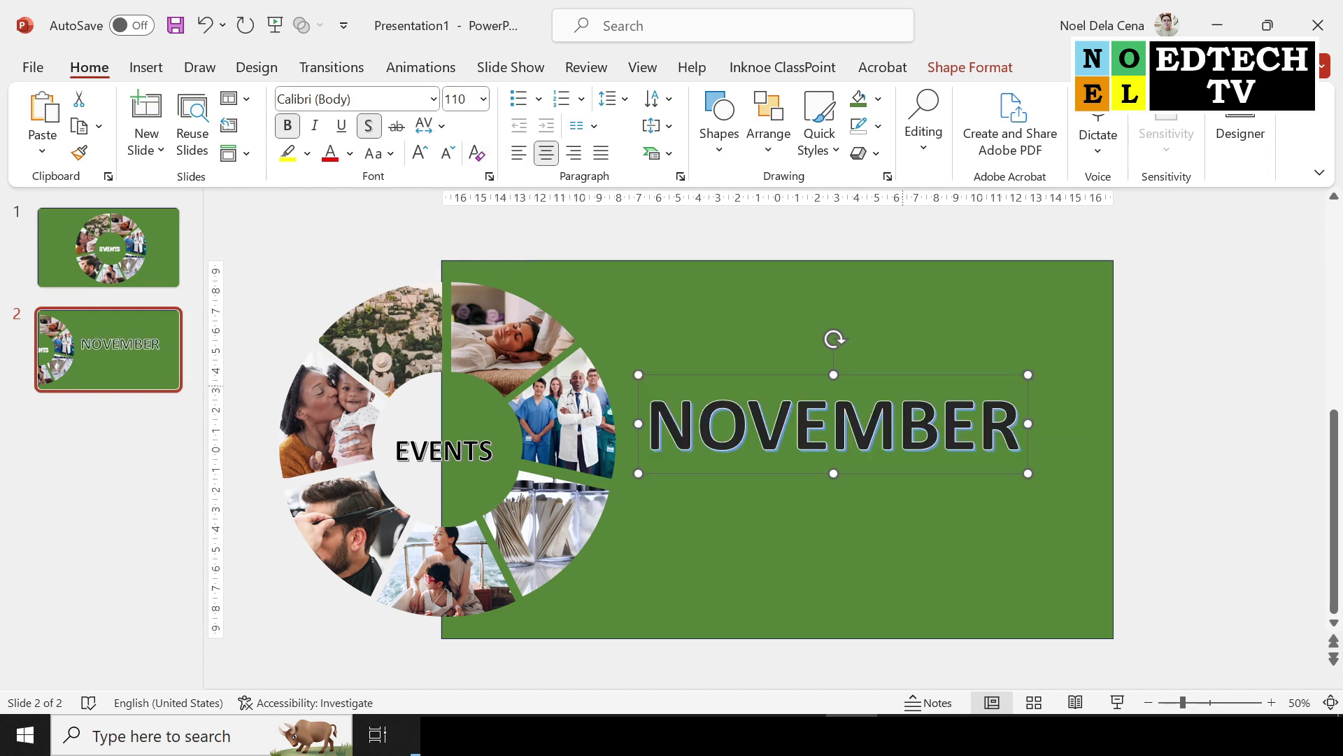
pyautogui.moveTo(914, 381); pyautogui.dragTo(921, 364)
# Step: Make the NOVEMBER text white
pyautogui.click(906, 382)
pyautogui.doubleClick(906, 400)
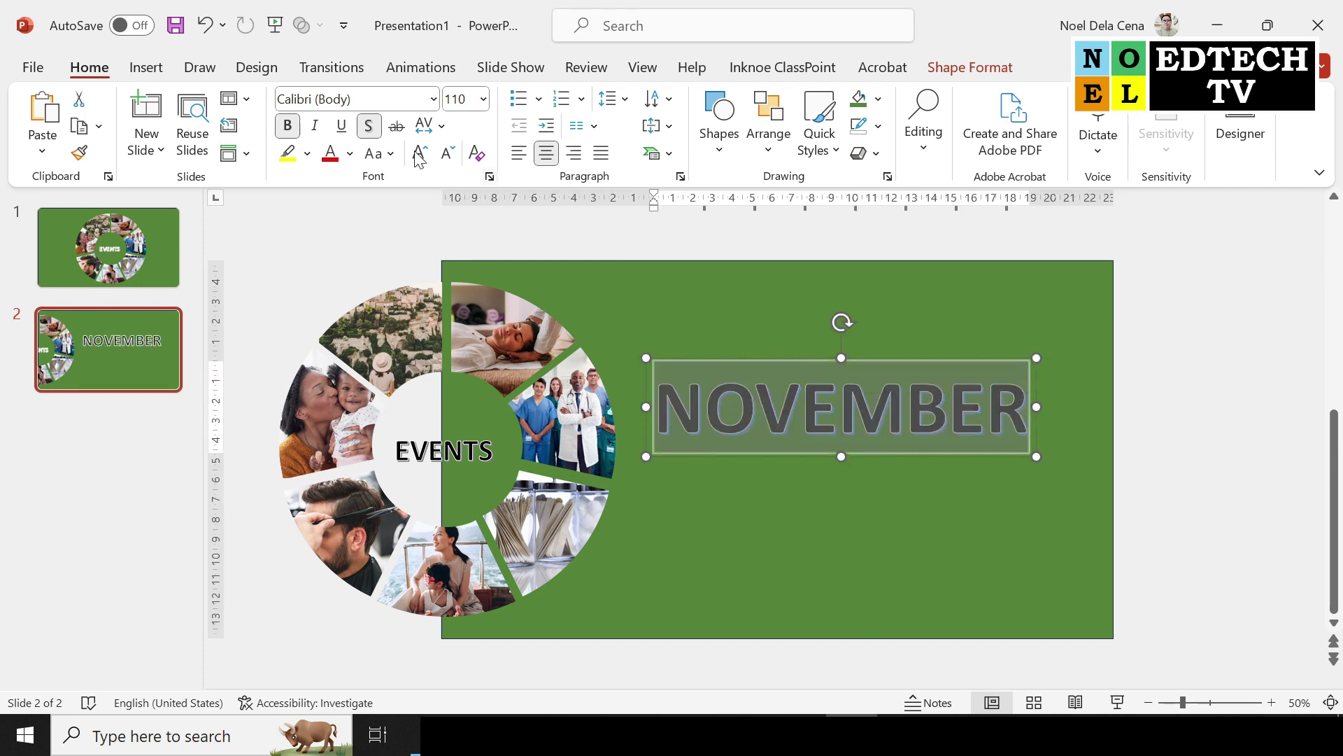
pyautogui.click(350, 153)
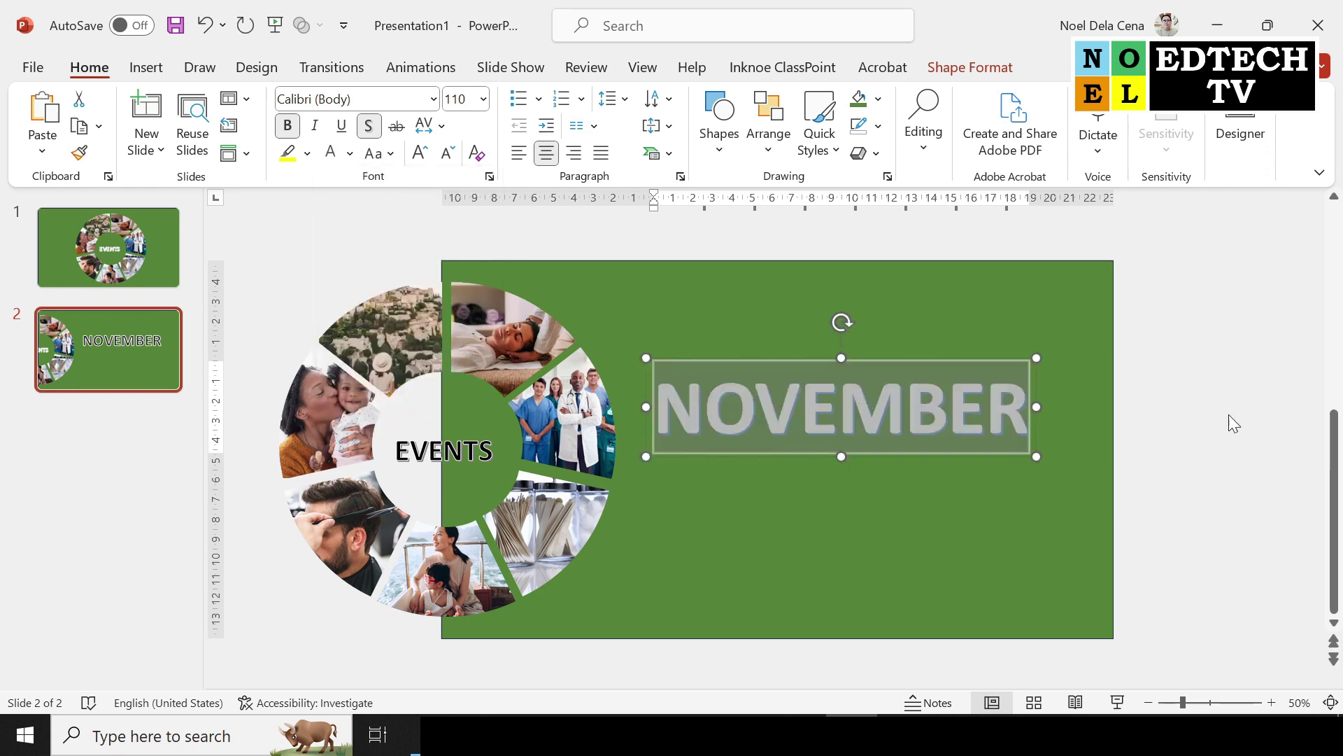
pyautogui.click(1164, 422)
pyautogui.click(985, 406)
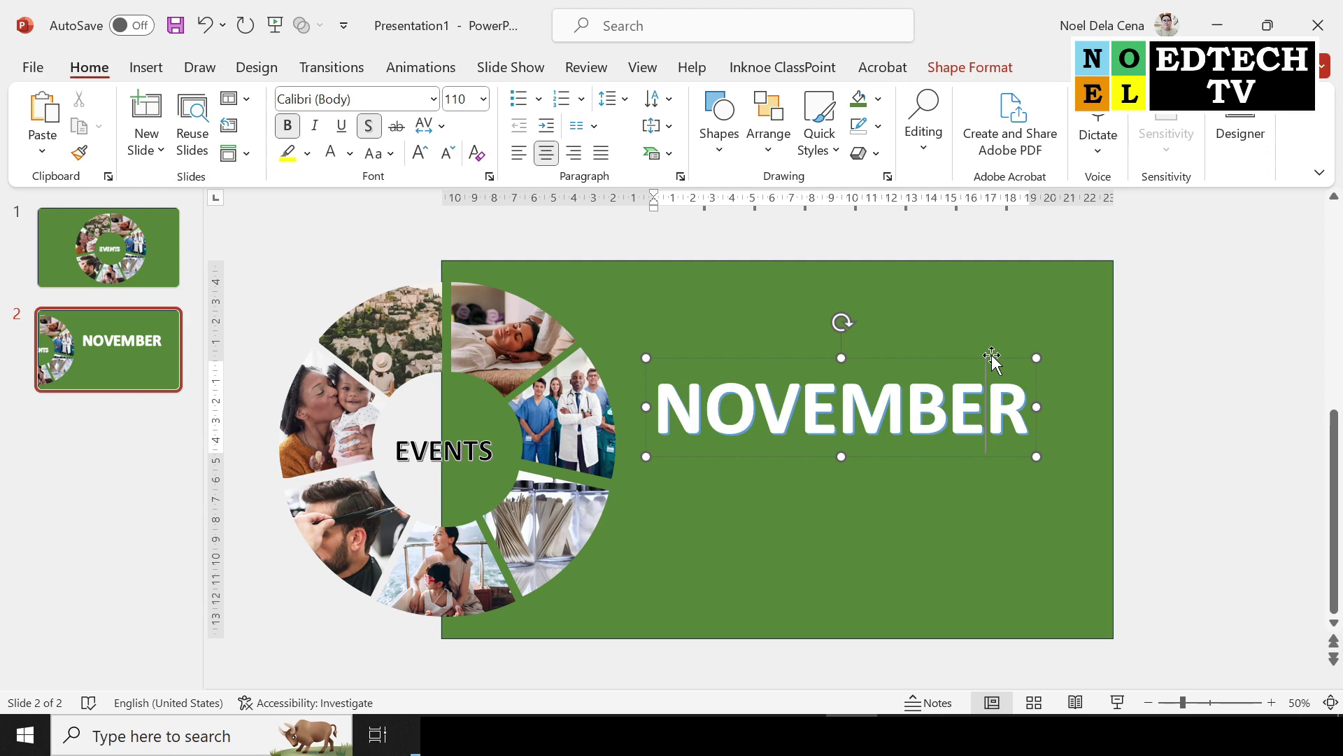
pyautogui.click(1211, 401)
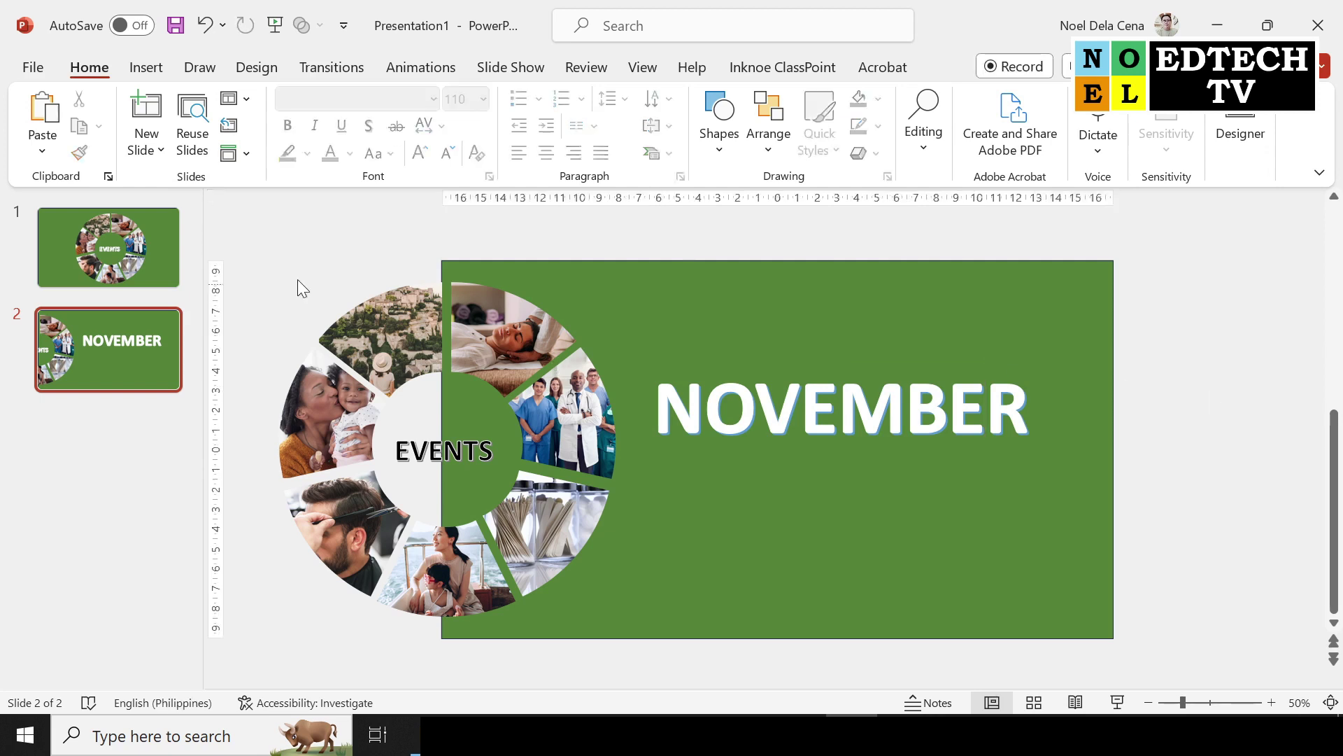
# Step: Draw a horizontal line under NOVEMBER from the wheel to the slide's right edge
pyautogui.click(147, 66)
pyautogui.click(461, 123)
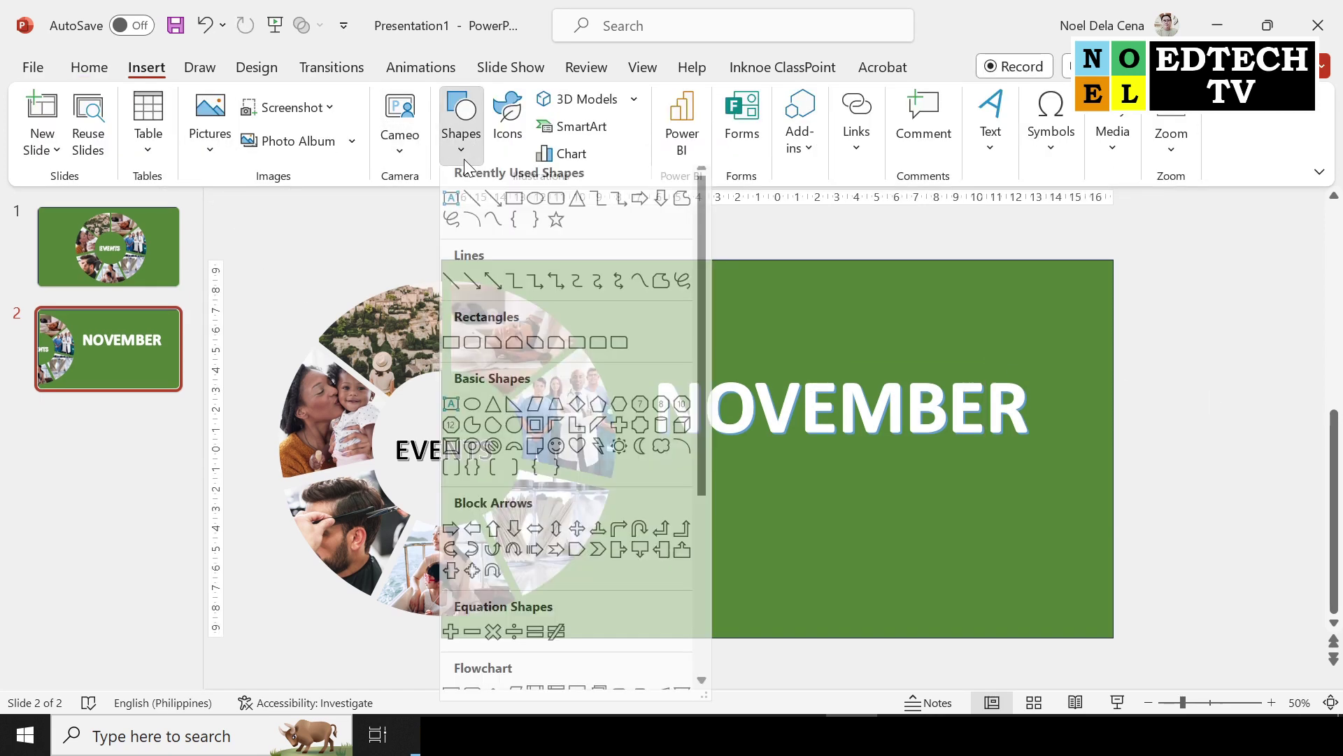
pyautogui.click(473, 210)
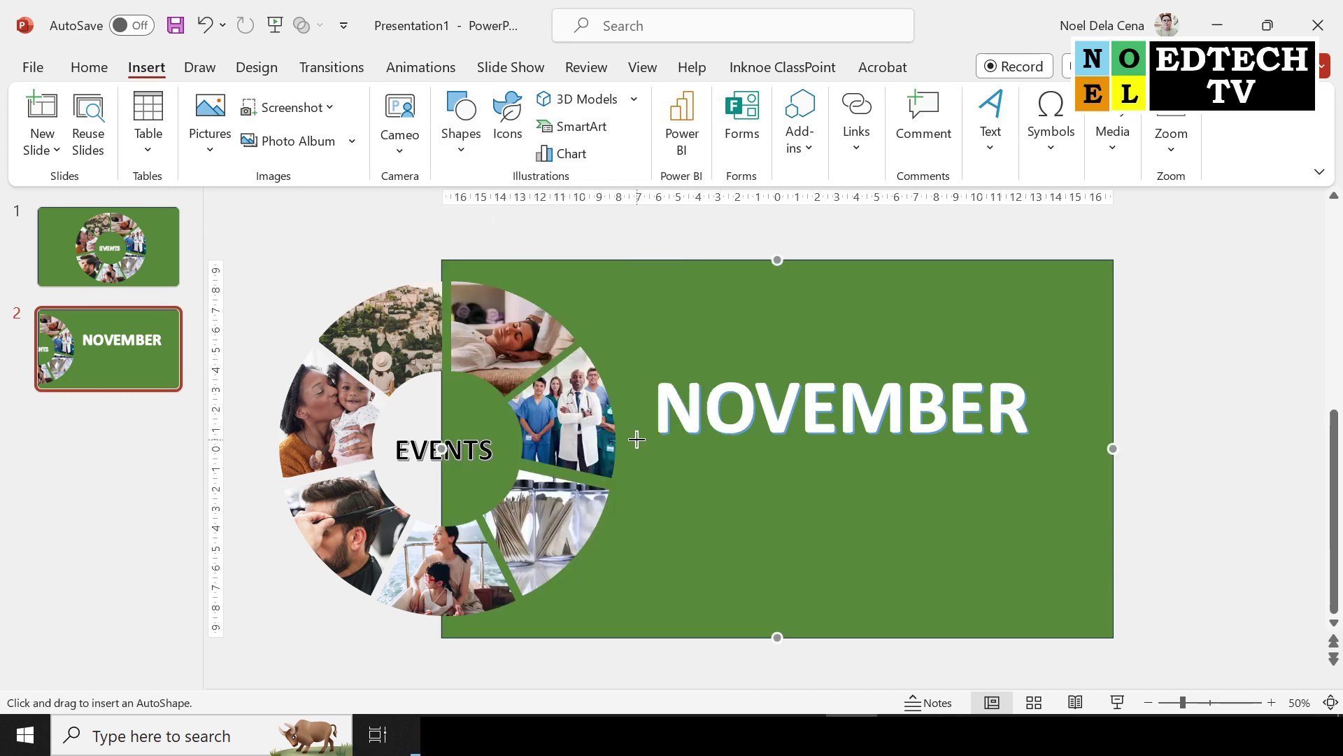
pyautogui.moveTo(648, 450); pyautogui.dragTo(1097, 450)
pyautogui.moveTo(1108, 450); pyautogui.dragTo(1113, 449)
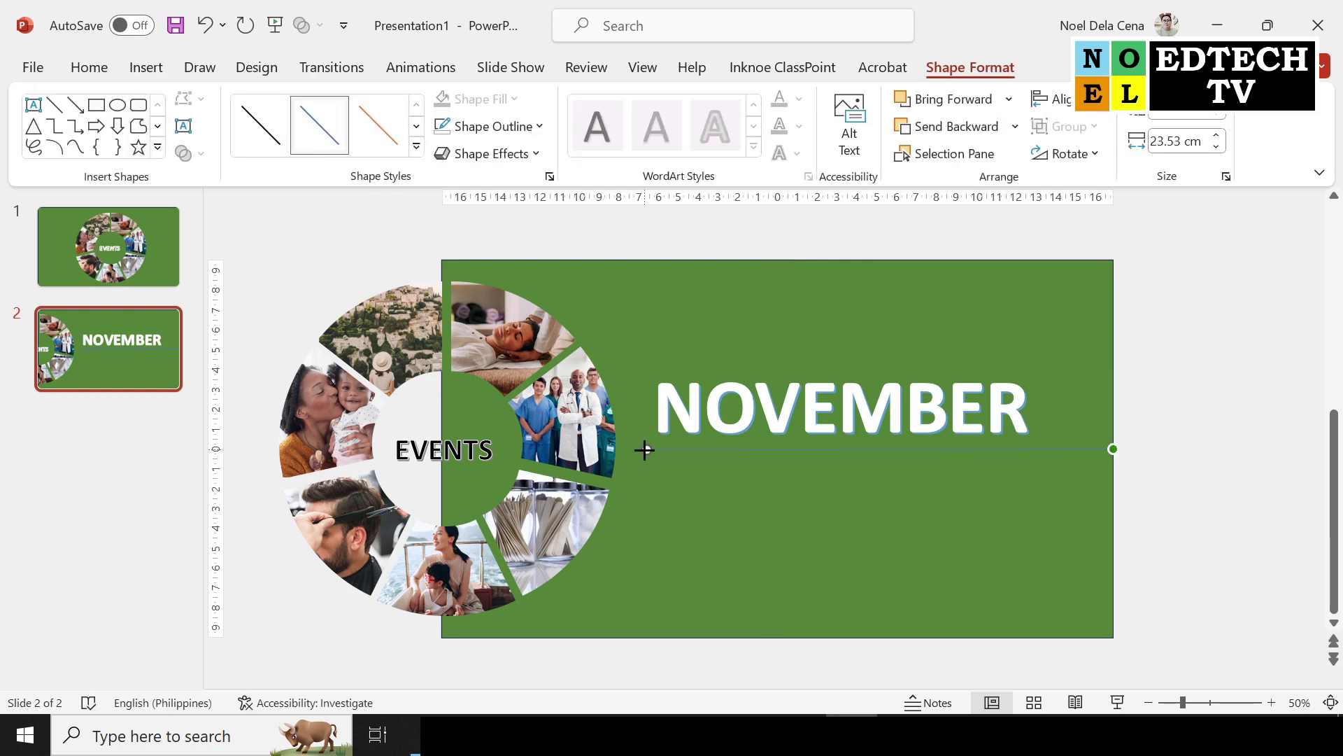
pyautogui.click(615, 452)
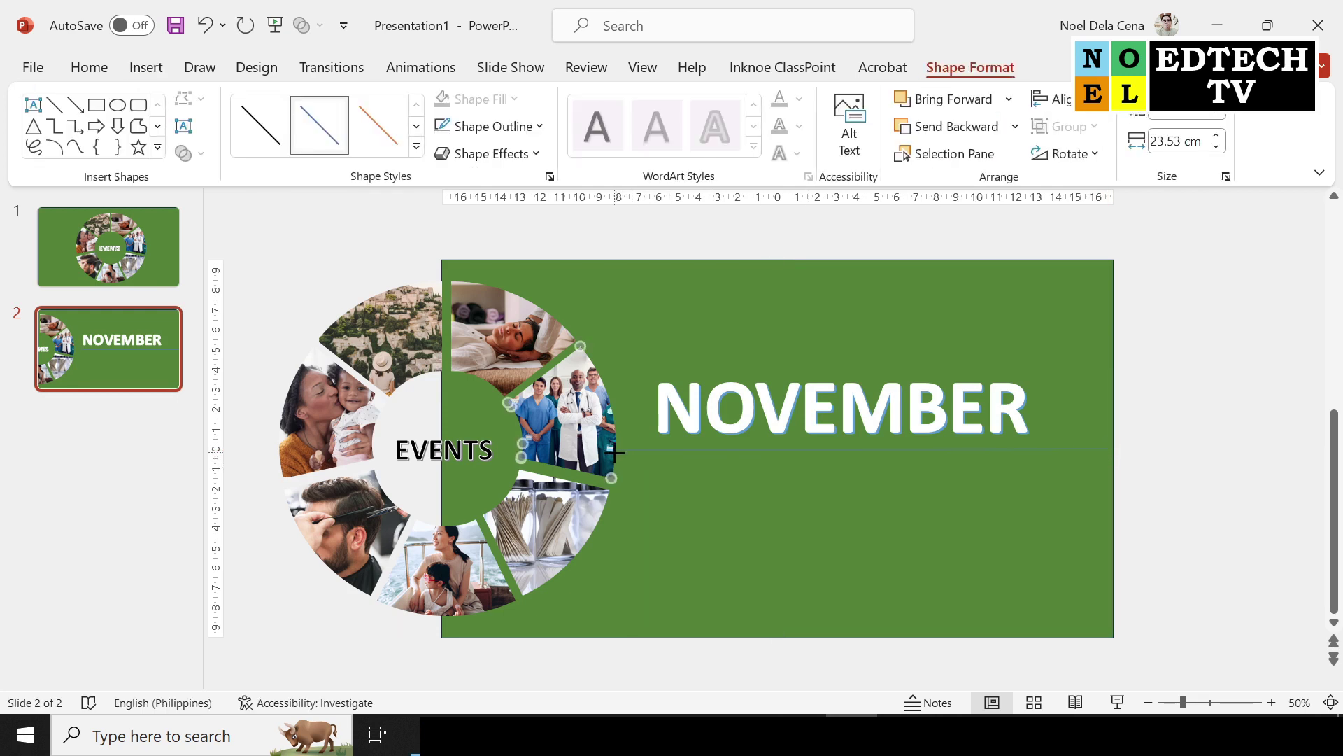
pyautogui.click(615, 452)
# Step: Make the line white and thick, then select it together with NOVEMBER
pyautogui.click(518, 126)
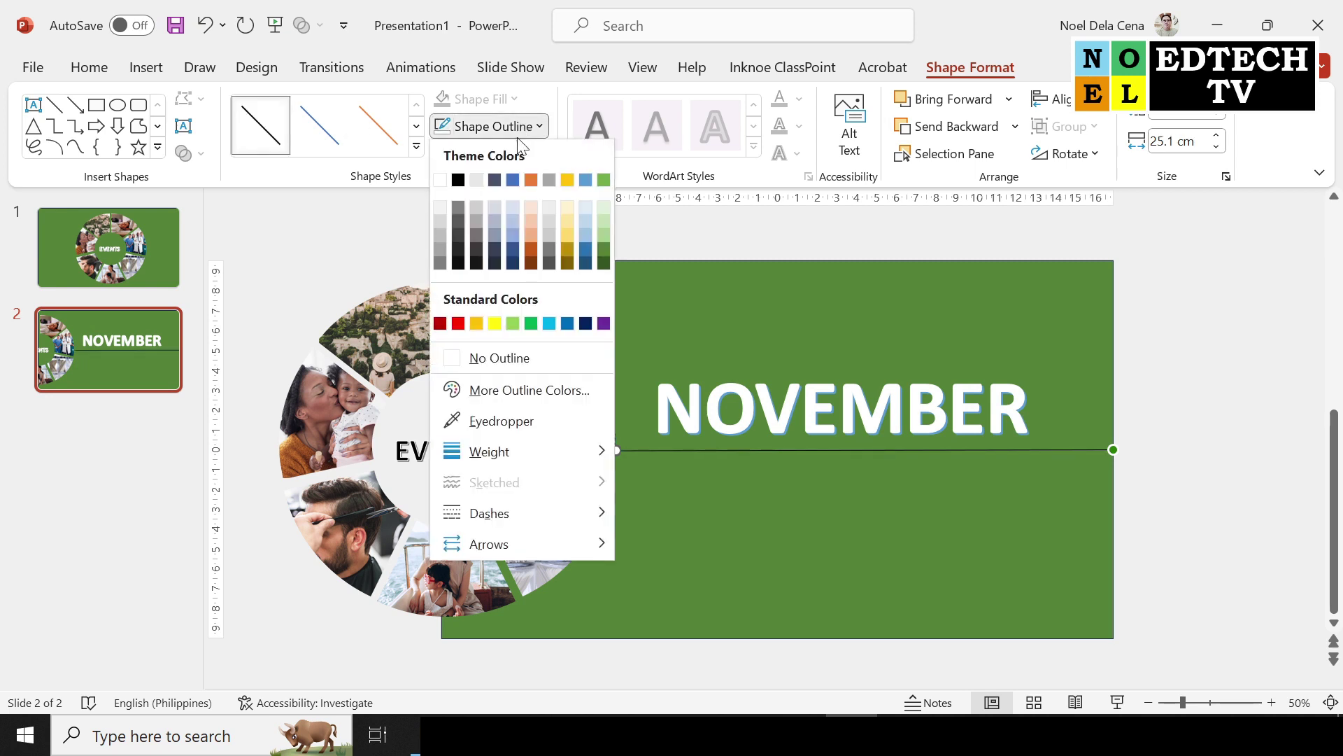
pyautogui.click(439, 179)
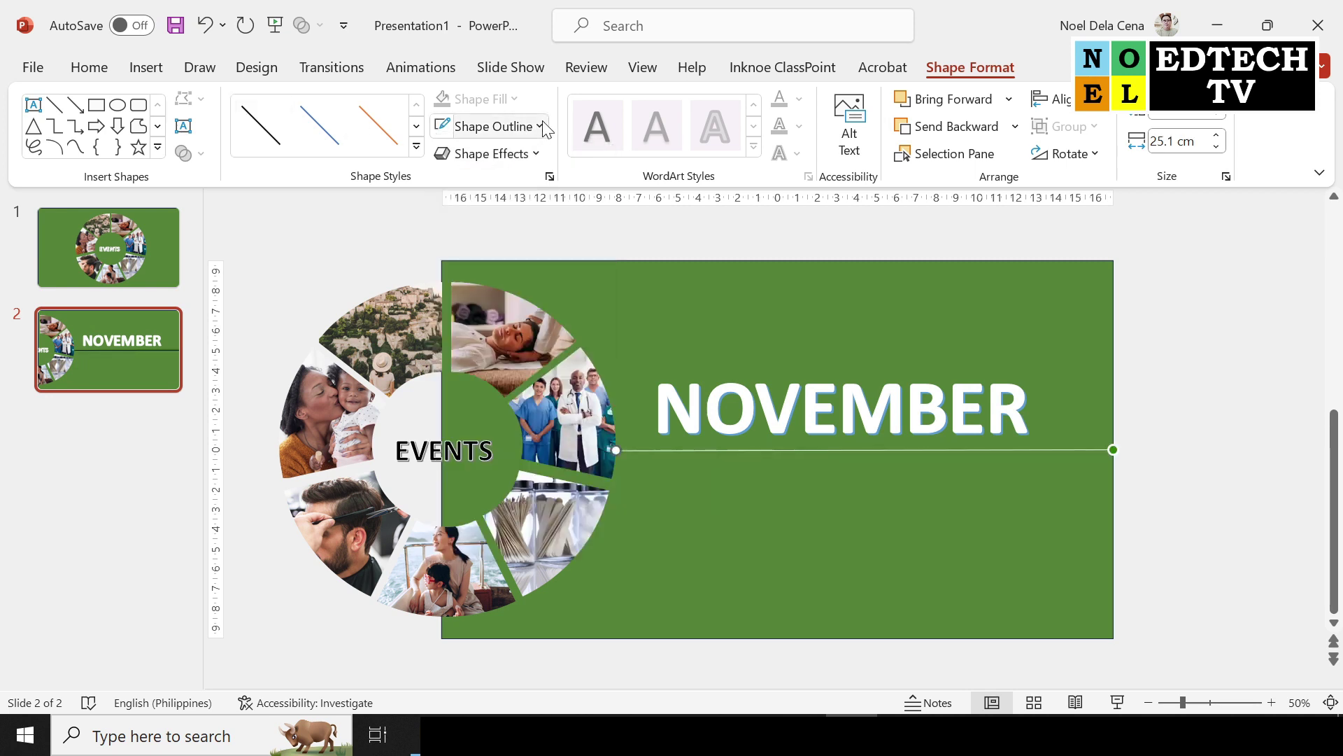
pyautogui.click(517, 127)
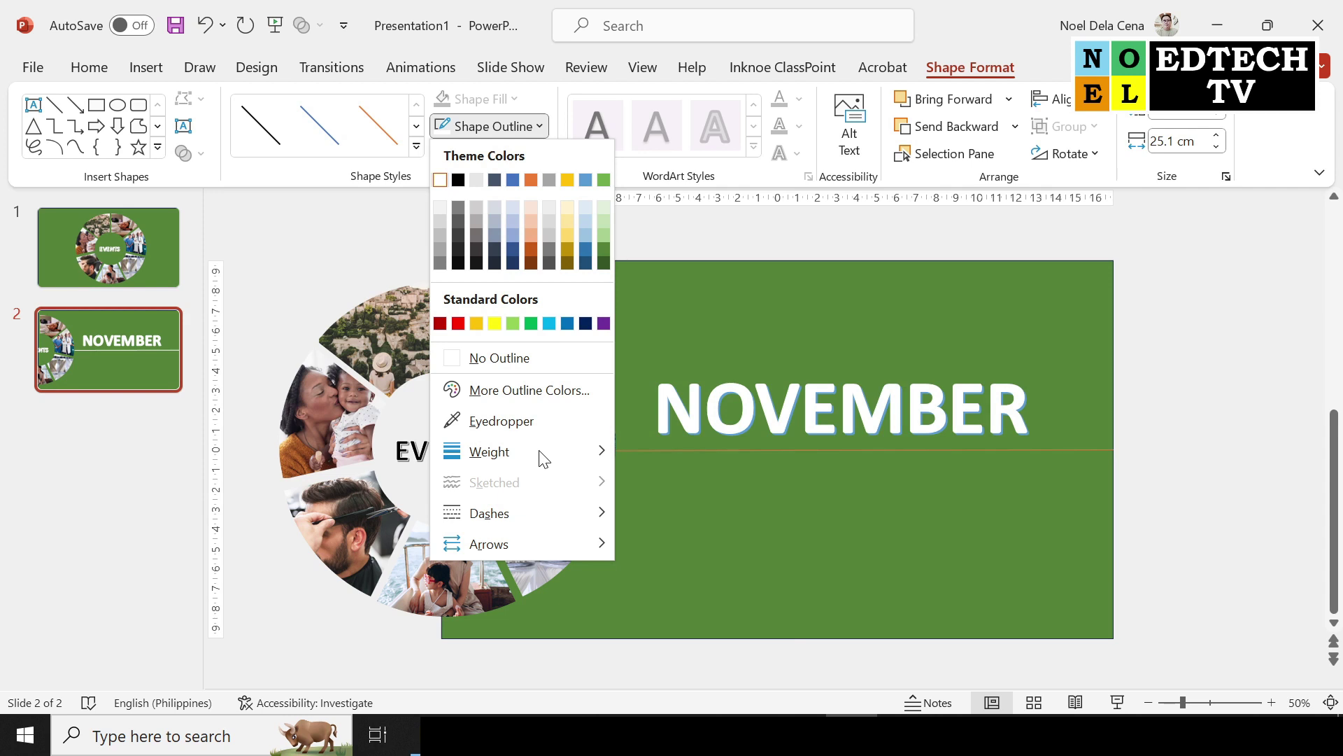
pyautogui.moveTo(489, 451)
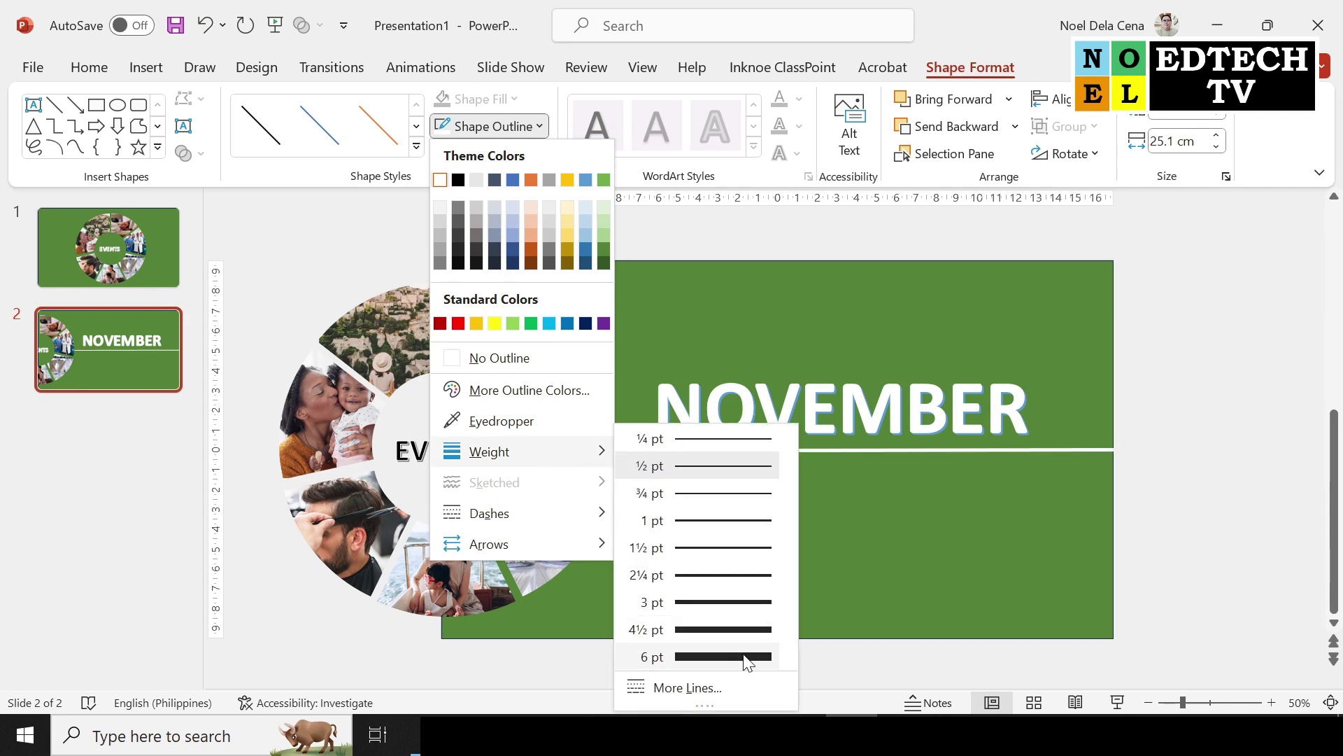
pyautogui.click(747, 661)
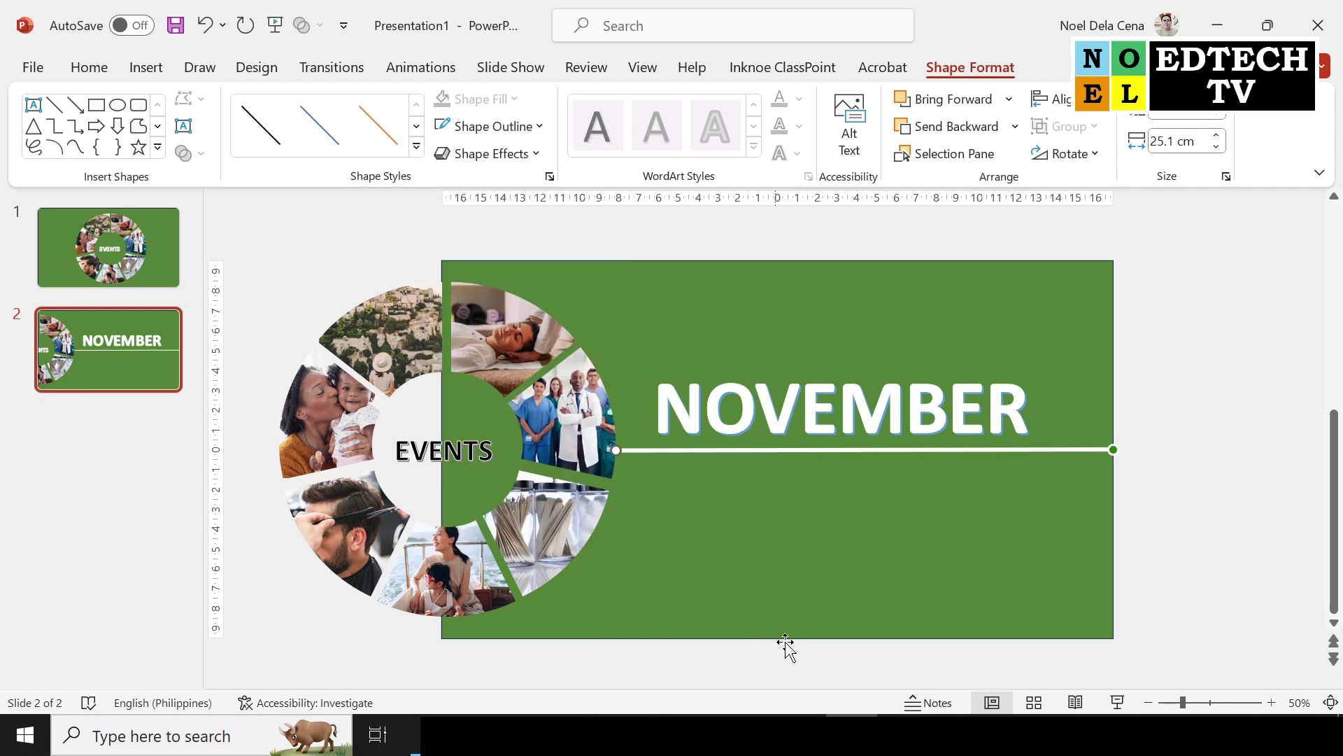
pyautogui.click(1199, 415)
pyautogui.click(764, 451)
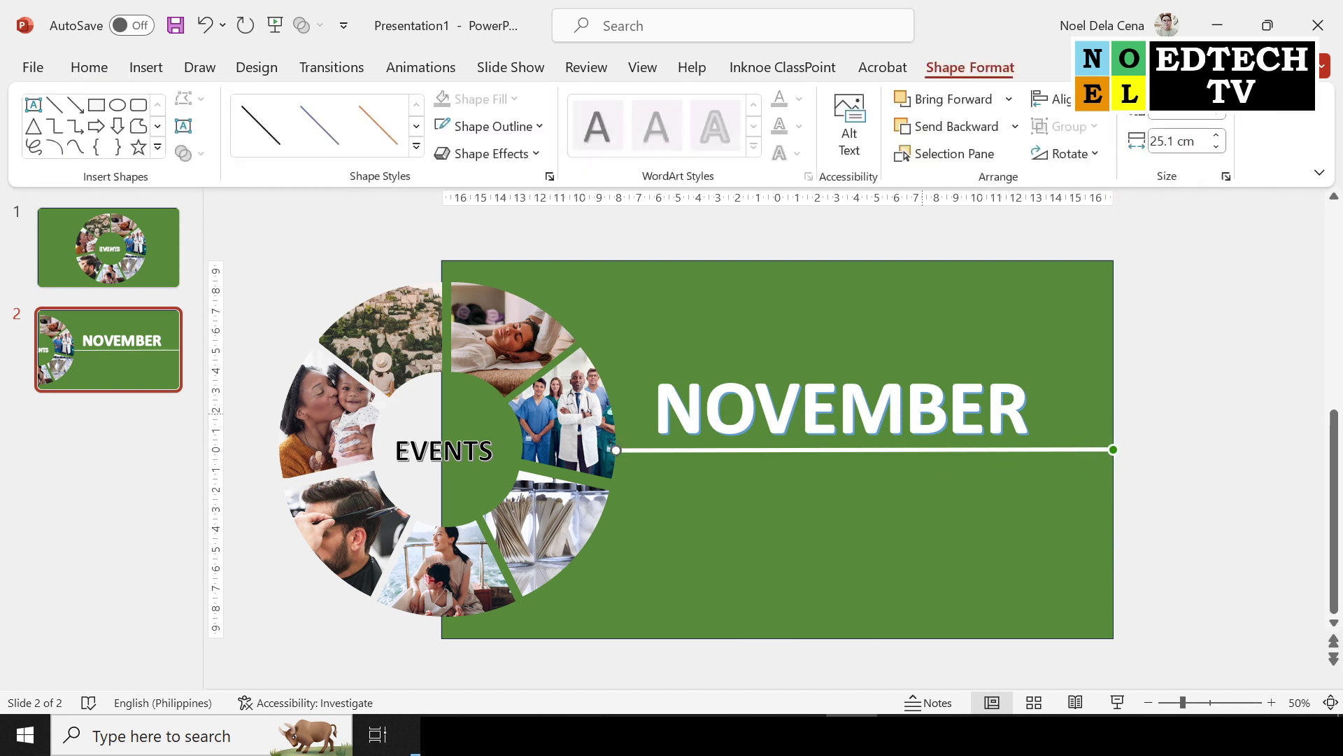
pyautogui.keyDown('shift'); pyautogui.click(840, 406); pyautogui.keyUp('shift')
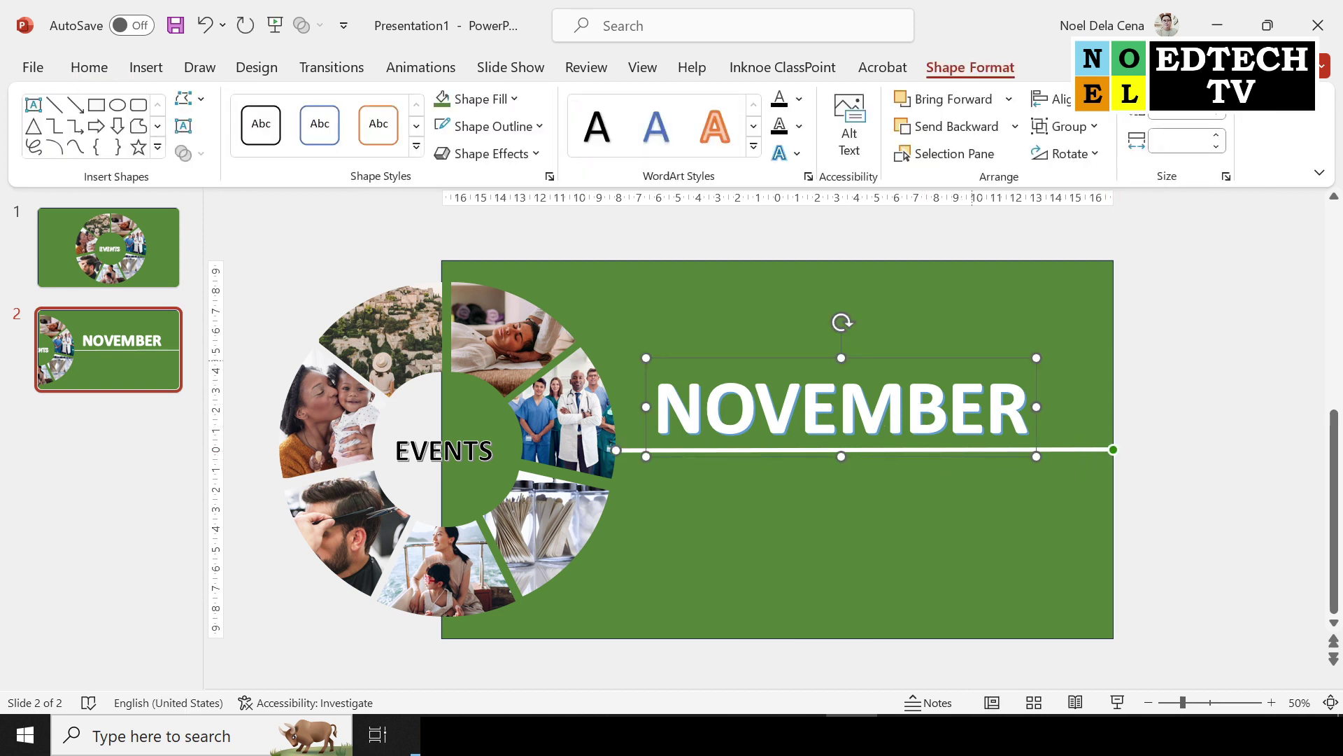
# Step: Paste the NOVEMBER title and line onto slide 1, parked just past its right edge
pyautogui.click(99, 258)
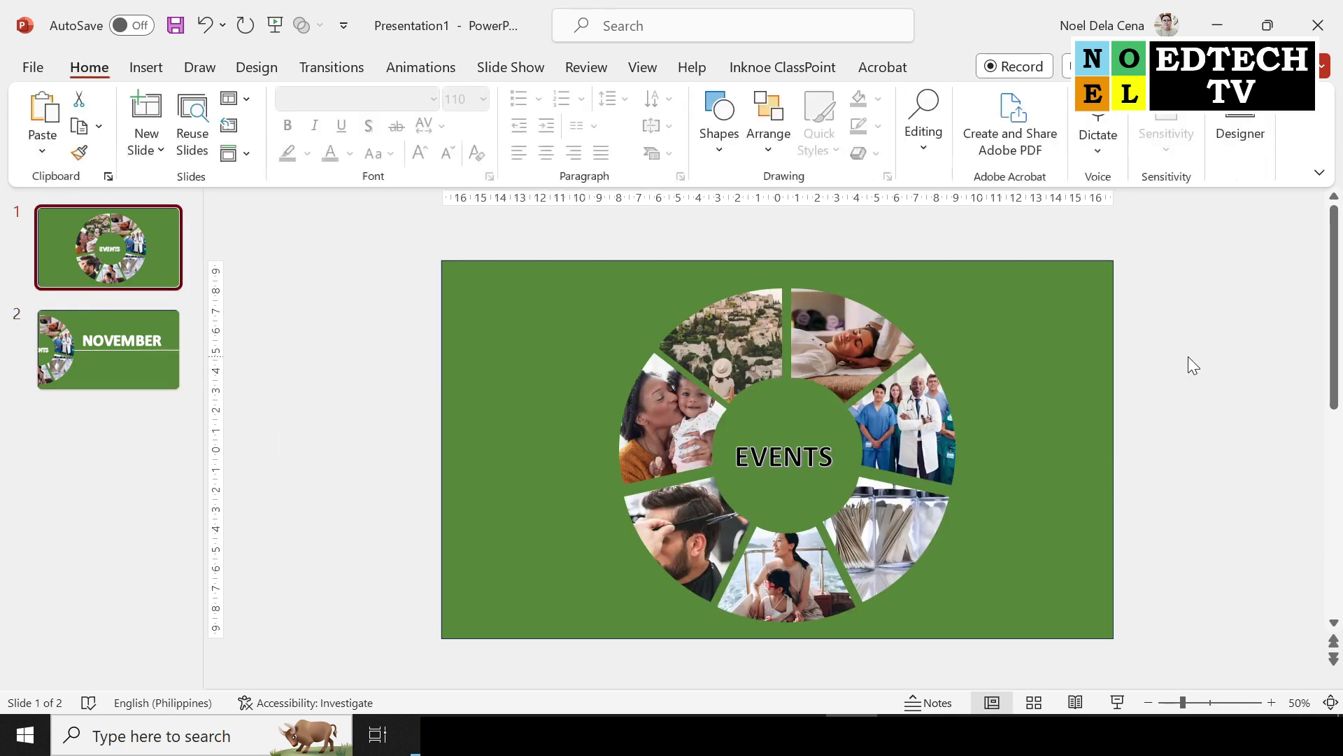
pyautogui.hotkey('ctrl', 'v')
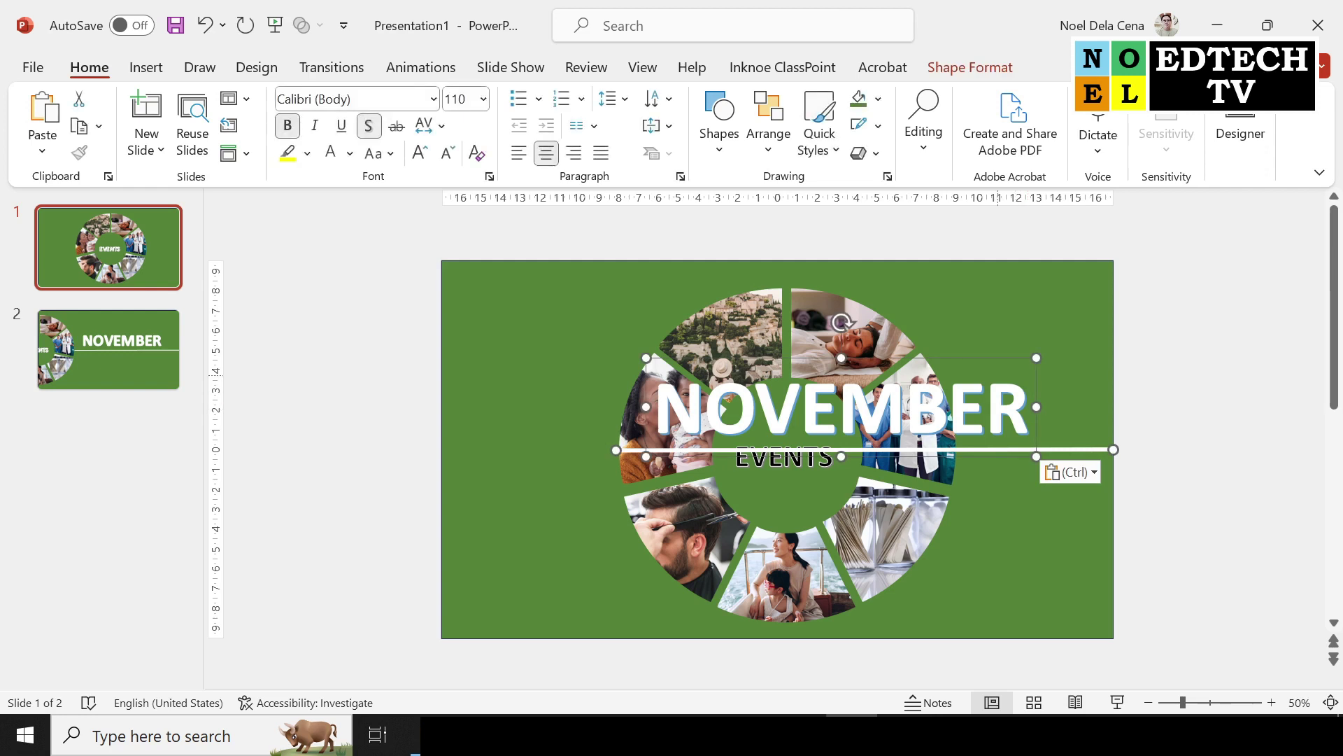
pyautogui.moveTo(983, 355)
pyautogui.mouseDown()
pyautogui.moveTo(1065, 357)
pyautogui.moveTo(995, 357)
pyautogui.mouseUp()
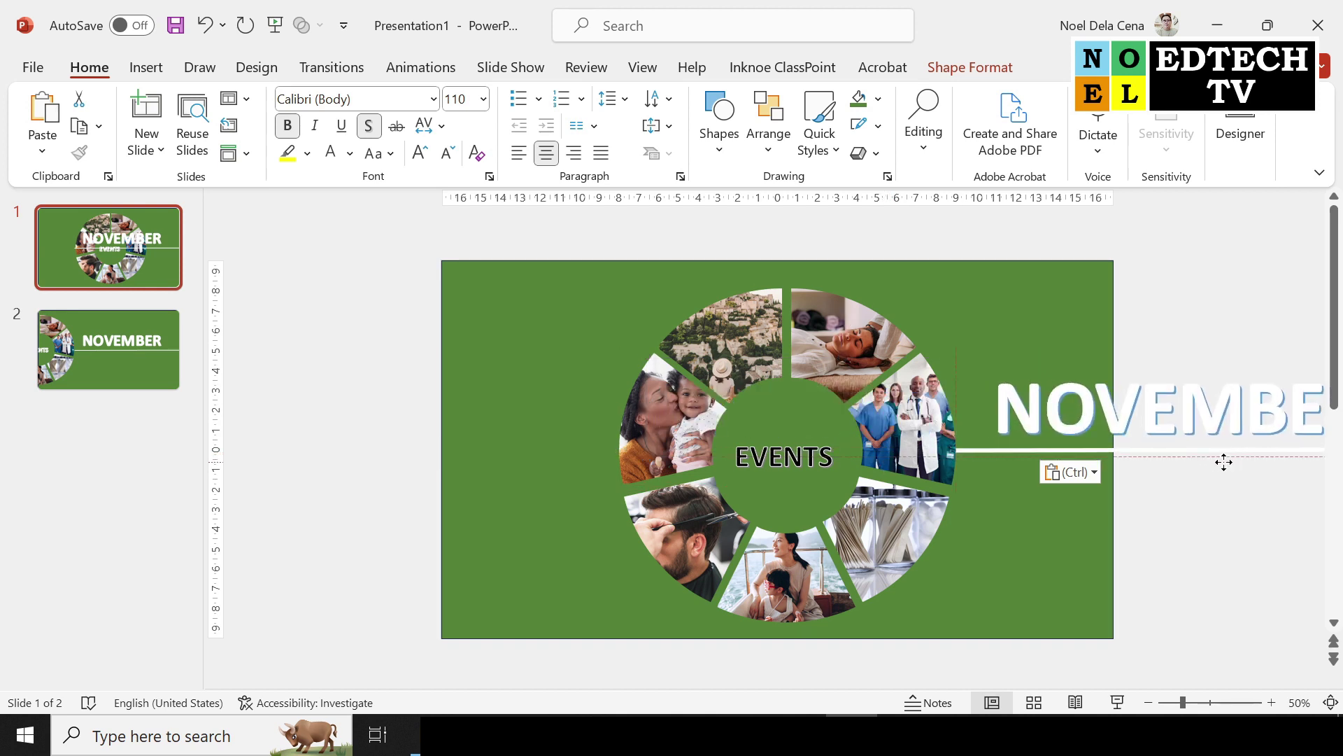
pyautogui.moveTo(883, 459); pyautogui.dragTo(1223, 459)
pyautogui.moveTo(883, 452); pyautogui.dragTo(1064, 450)
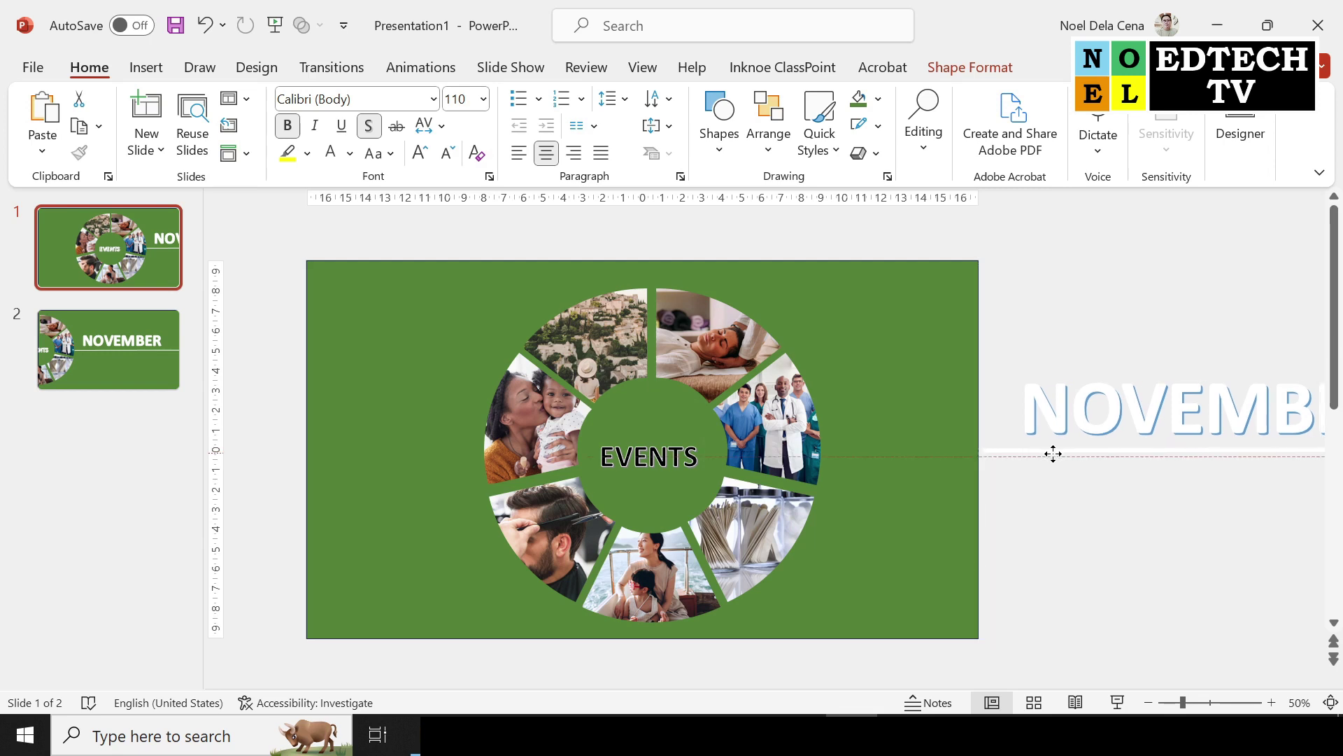
pyautogui.moveTo(1064, 450); pyautogui.dragTo(1053, 453)
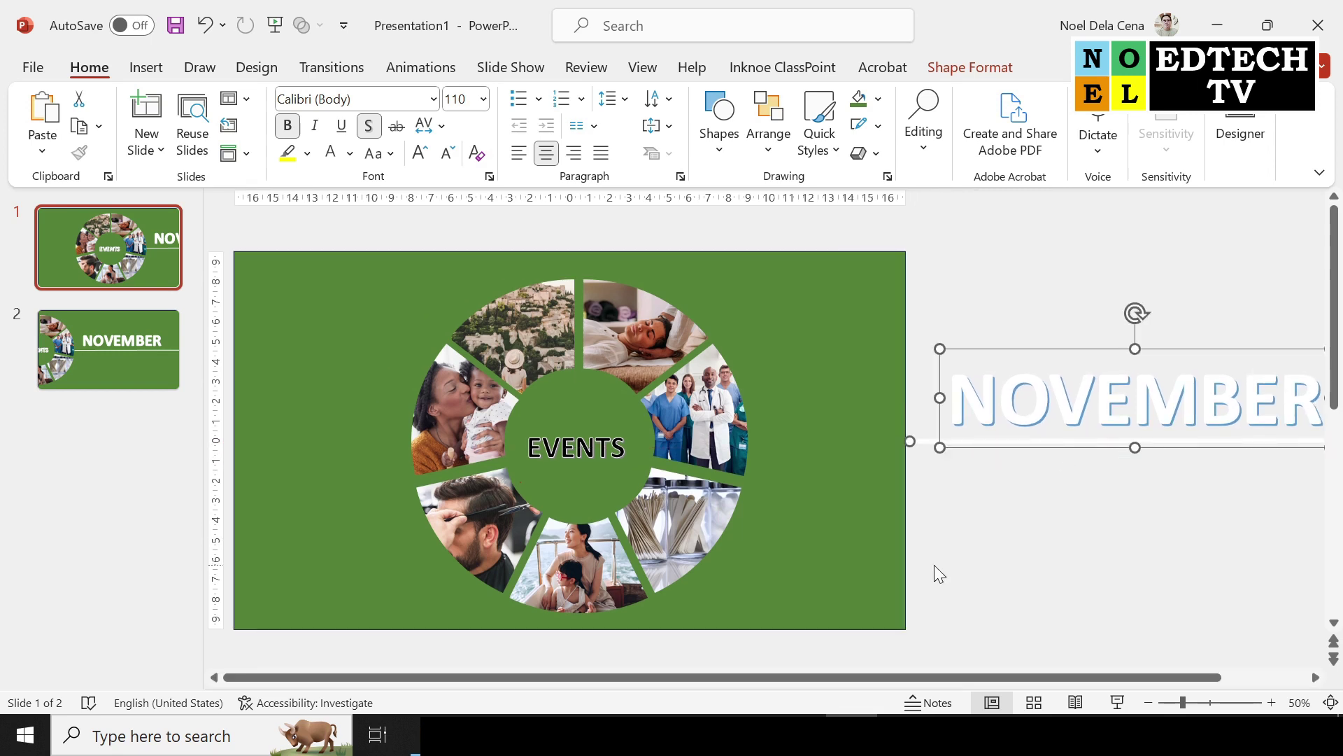
# Step: Duplicate slide 2 as a new slide 3
pyautogui.click(88, 349)
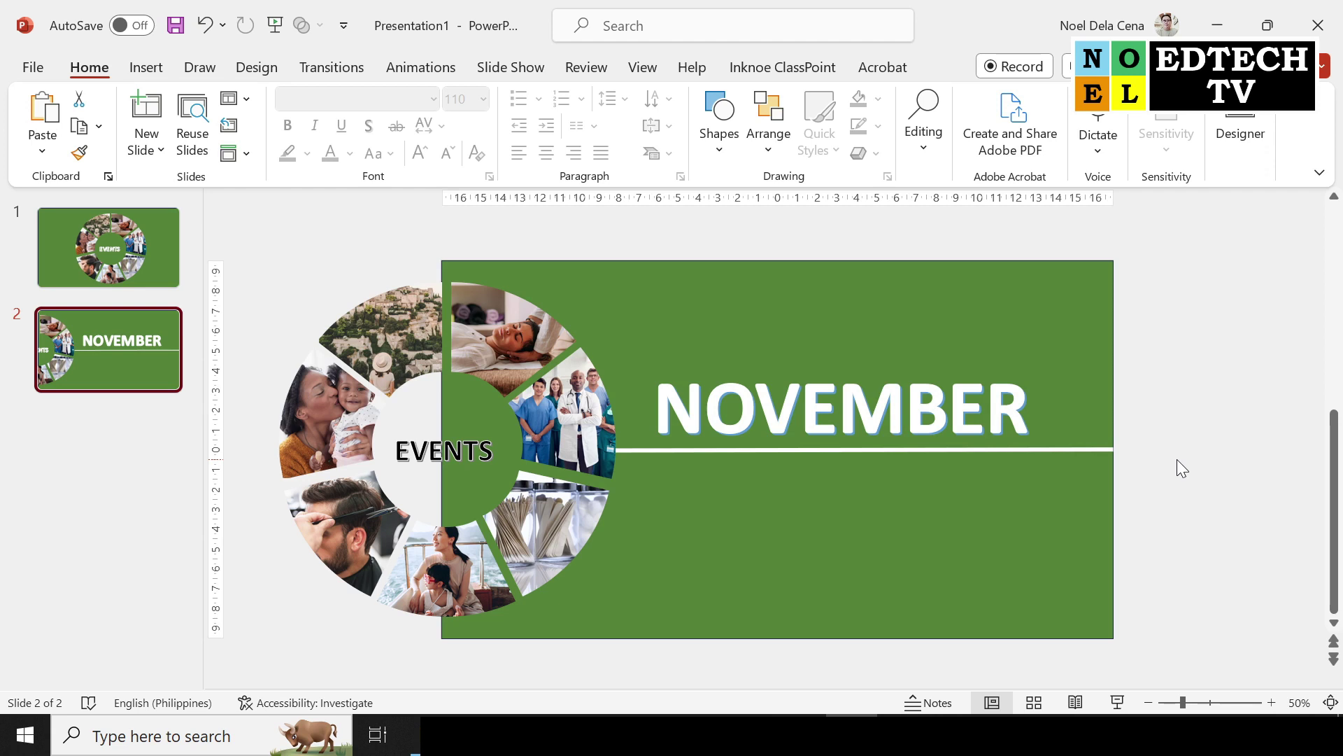
pyautogui.rightClick(74, 376)
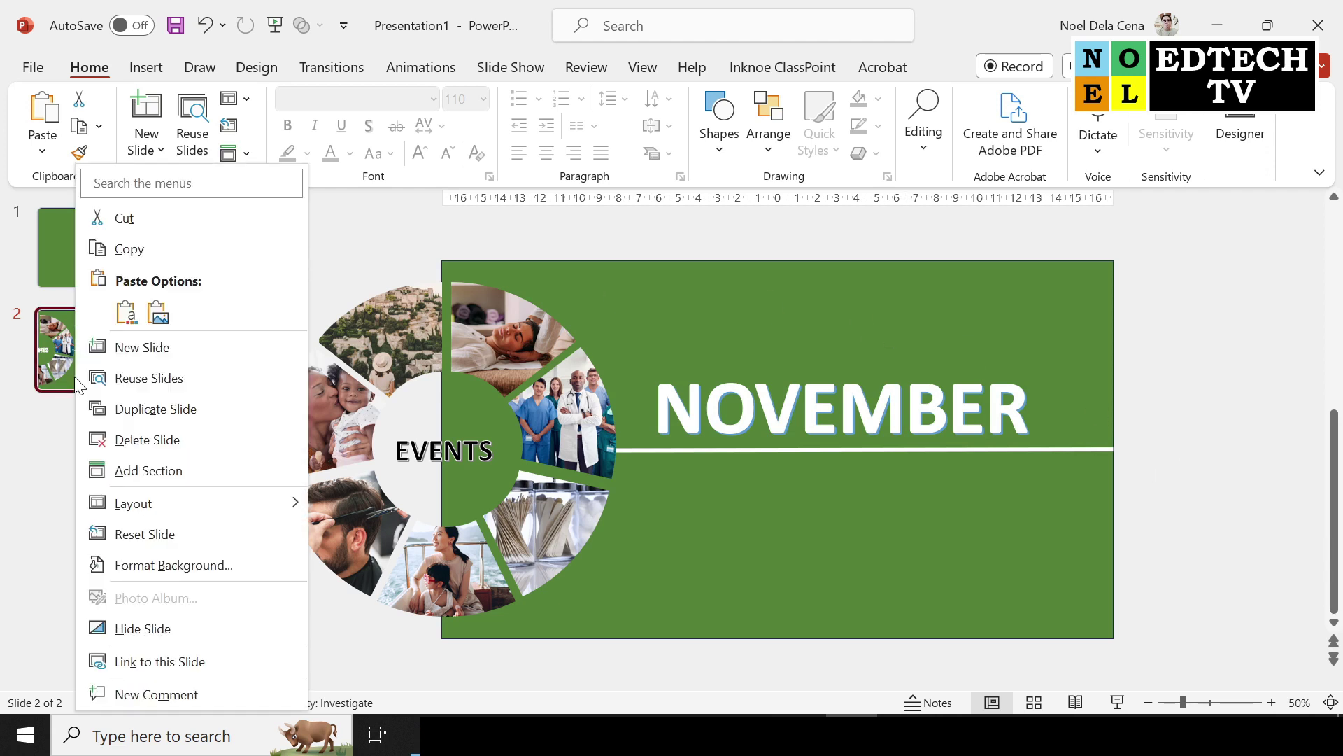
pyautogui.click(137, 407)
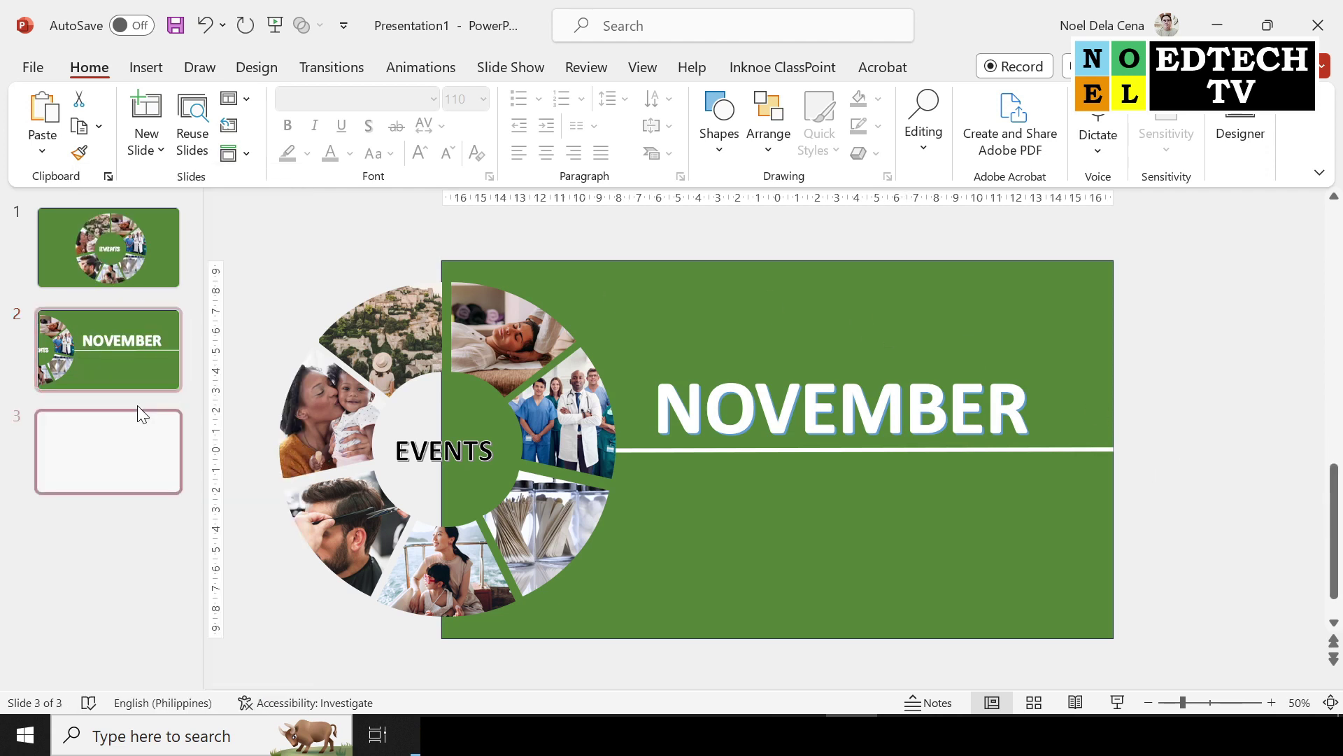
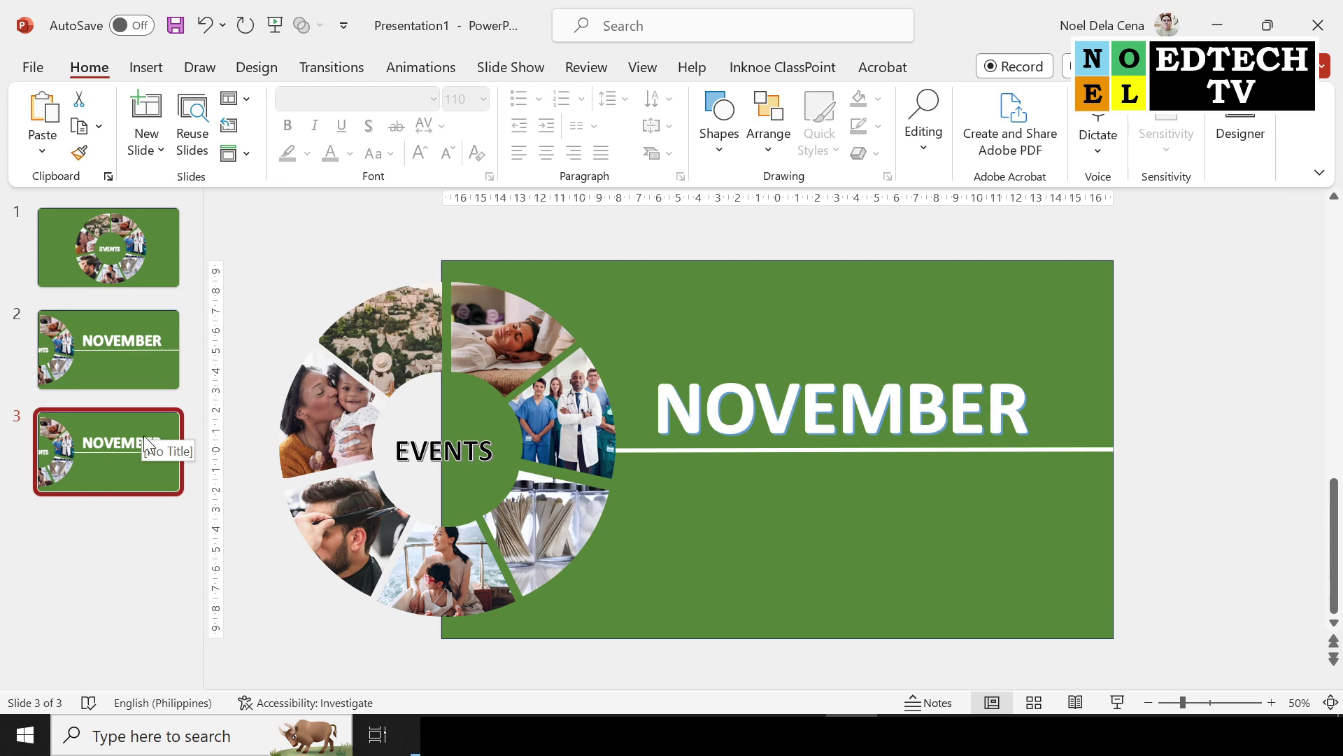
# Step: Duplicate the NOVEMBER title and its underline, and park the copy off the slide's right edge
pyautogui.click(704, 409)
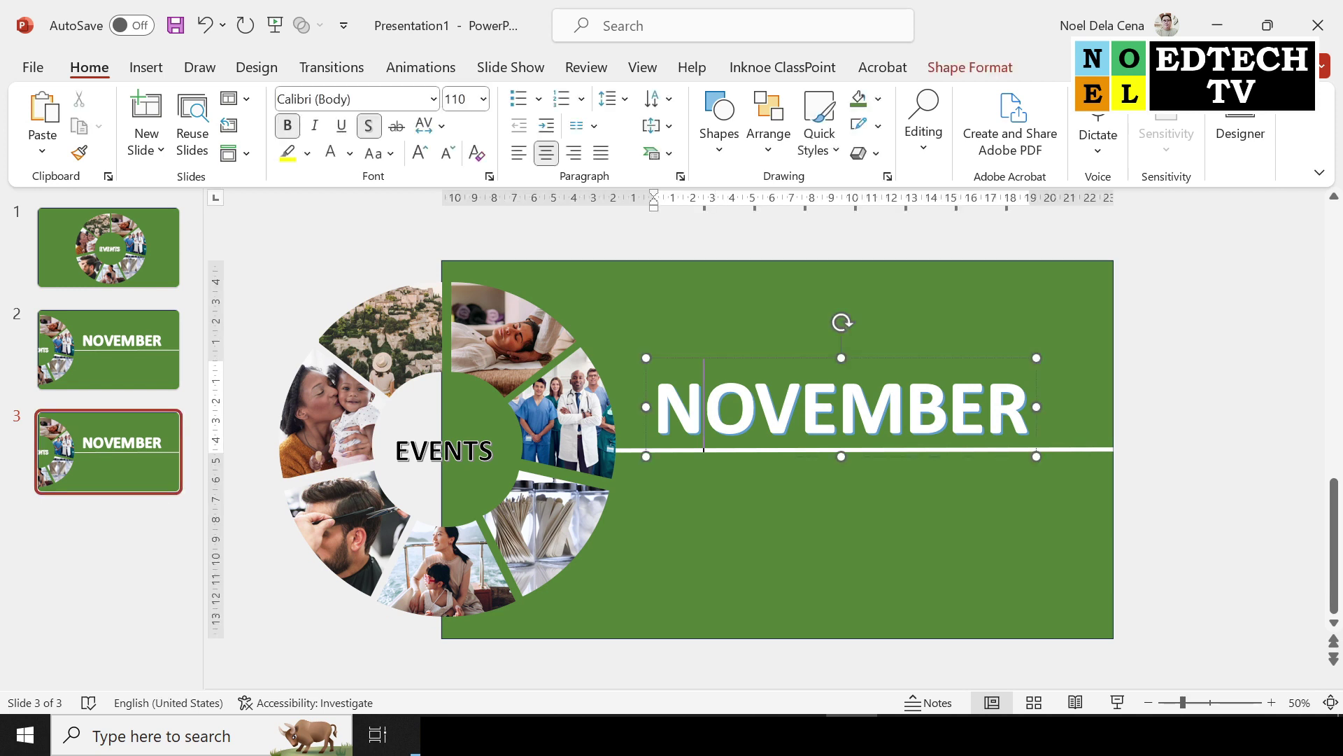
pyautogui.keyDown('shift'); pyautogui.click(1083, 452); pyautogui.keyUp('shift')
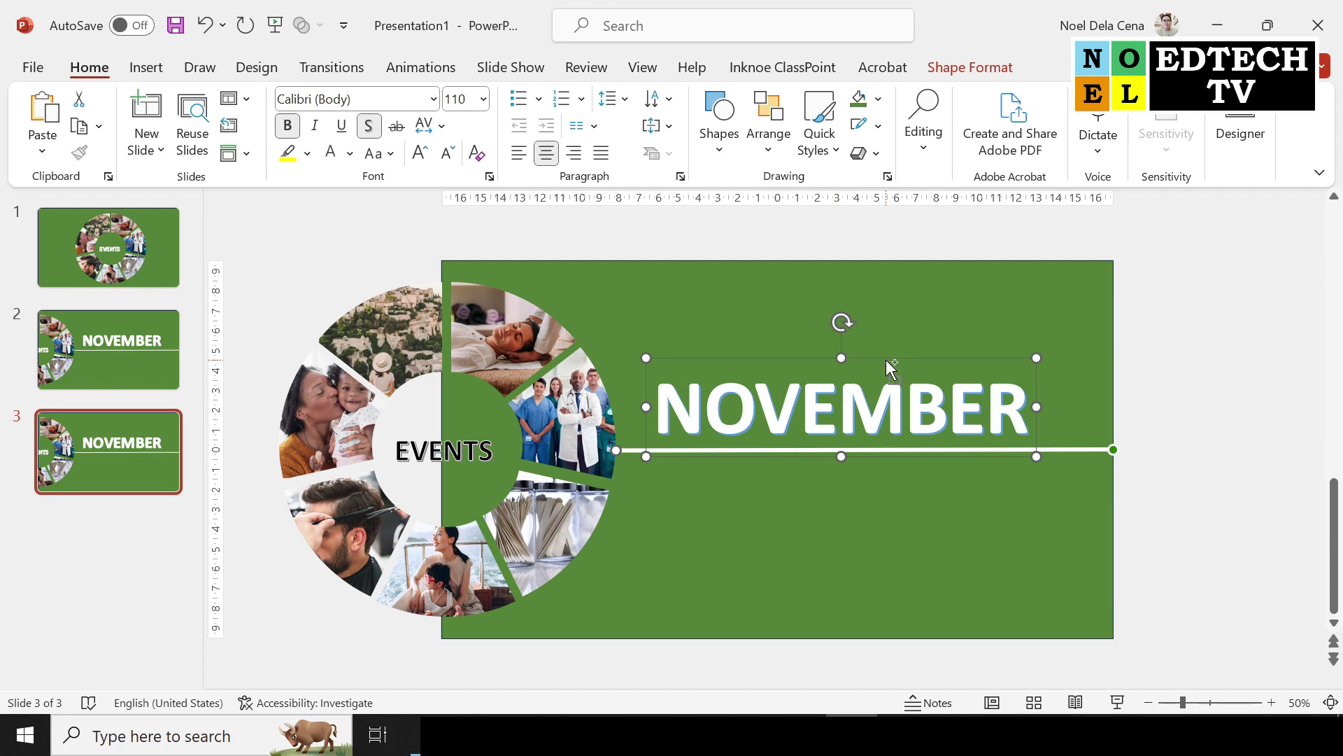
pyautogui.hotkey('ctrl', 'd')
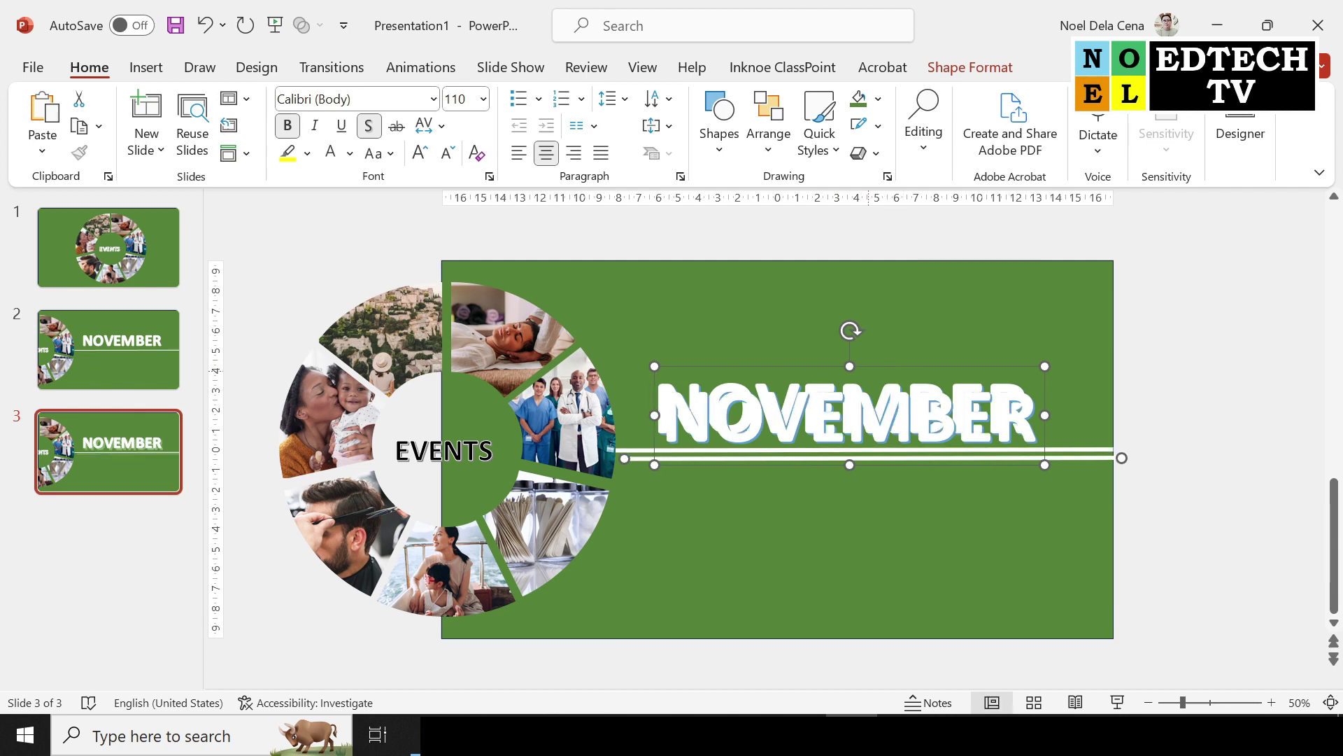
pyautogui.moveTo(869, 364)
pyautogui.mouseDown()
pyautogui.moveTo(851, 402)
pyautogui.moveTo(851, 260)
pyautogui.mouseUp()
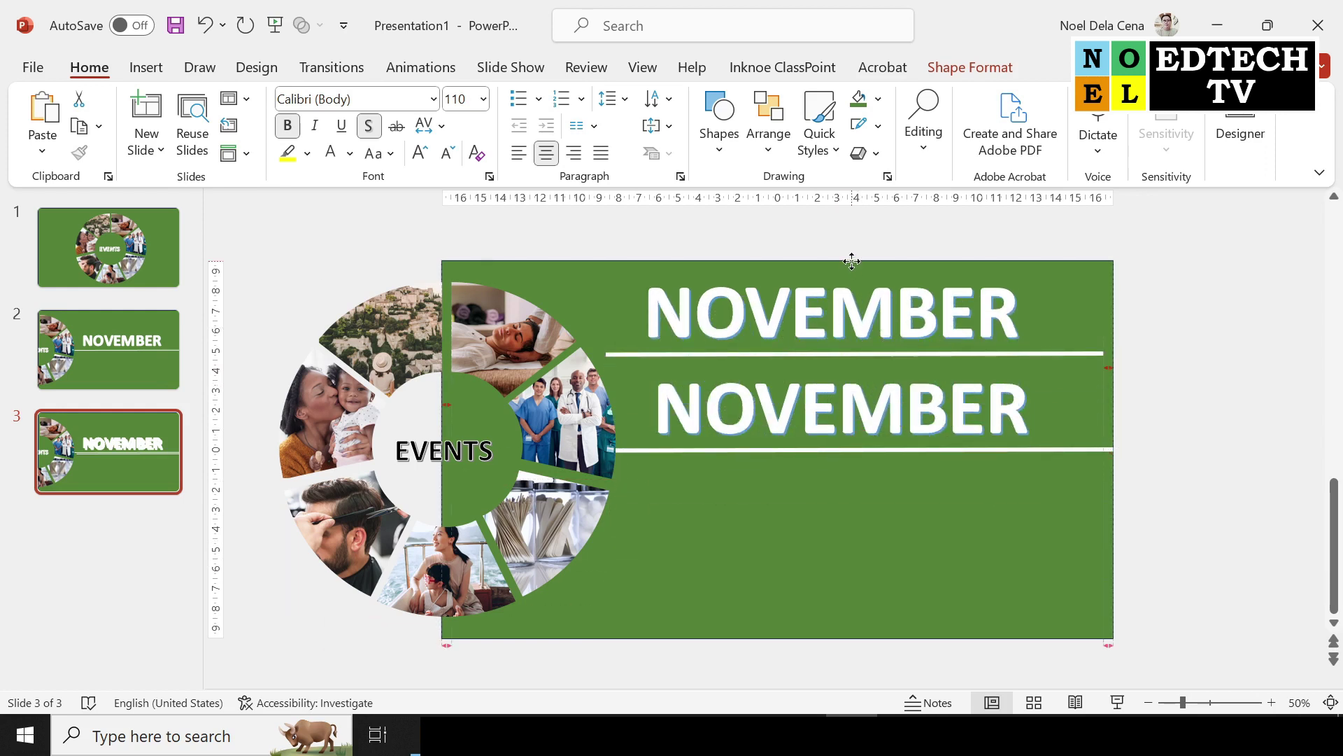
pyautogui.click(1064, 445)
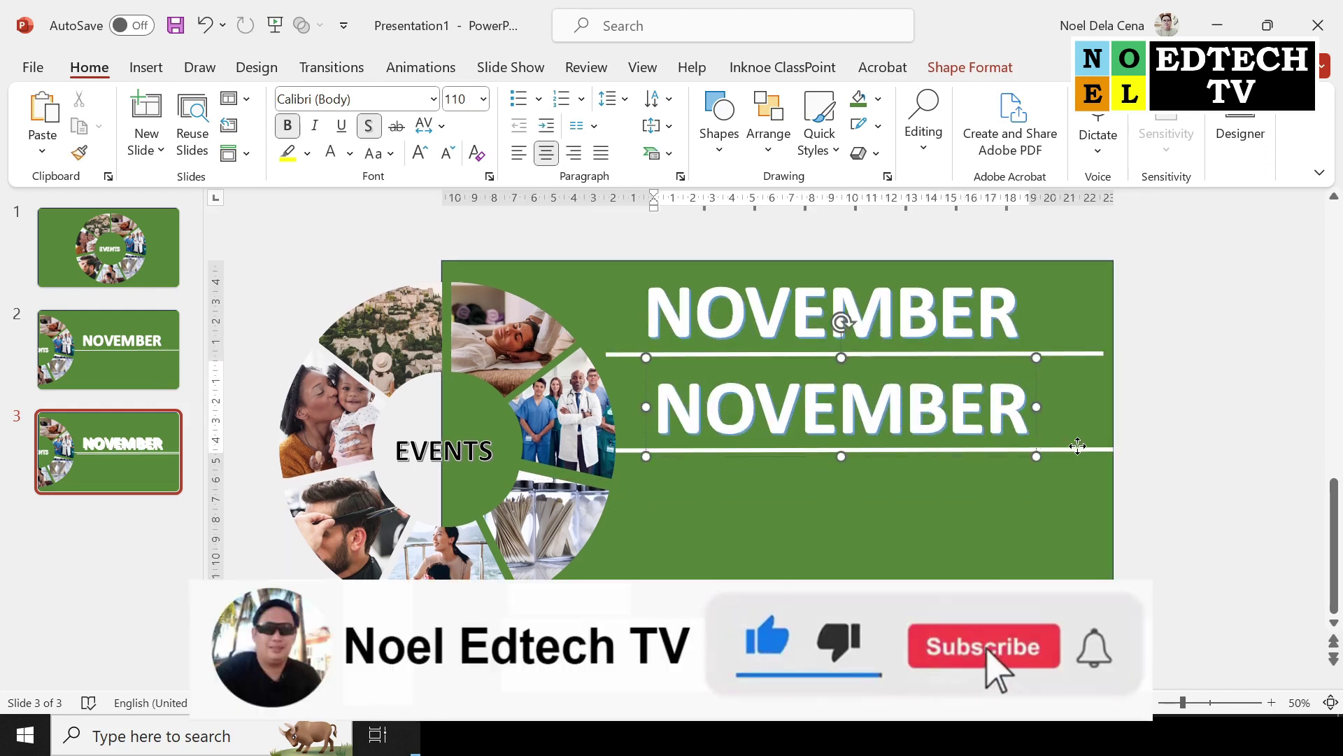
pyautogui.keyDown('shift'); pyautogui.click(1078, 446); pyautogui.keyUp('shift')
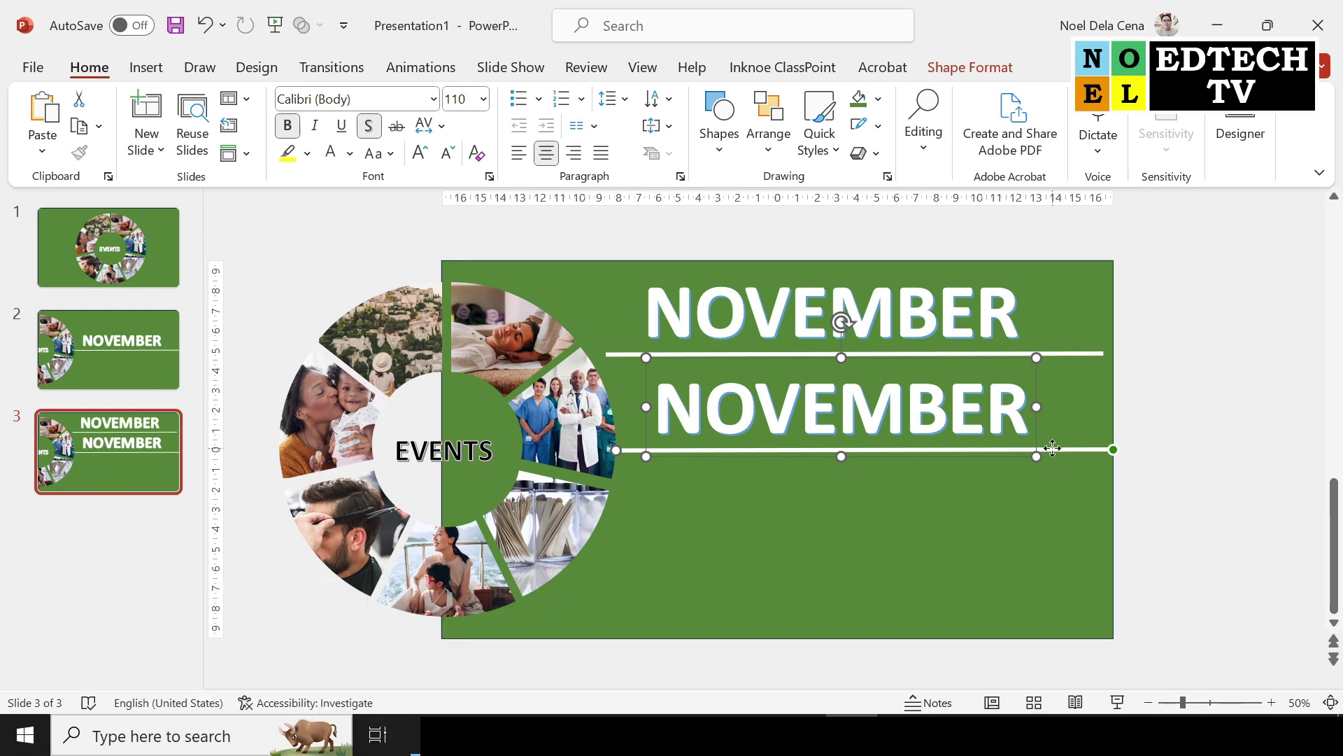
pyautogui.moveTo(1052, 448); pyautogui.dragTo(1117, 451)
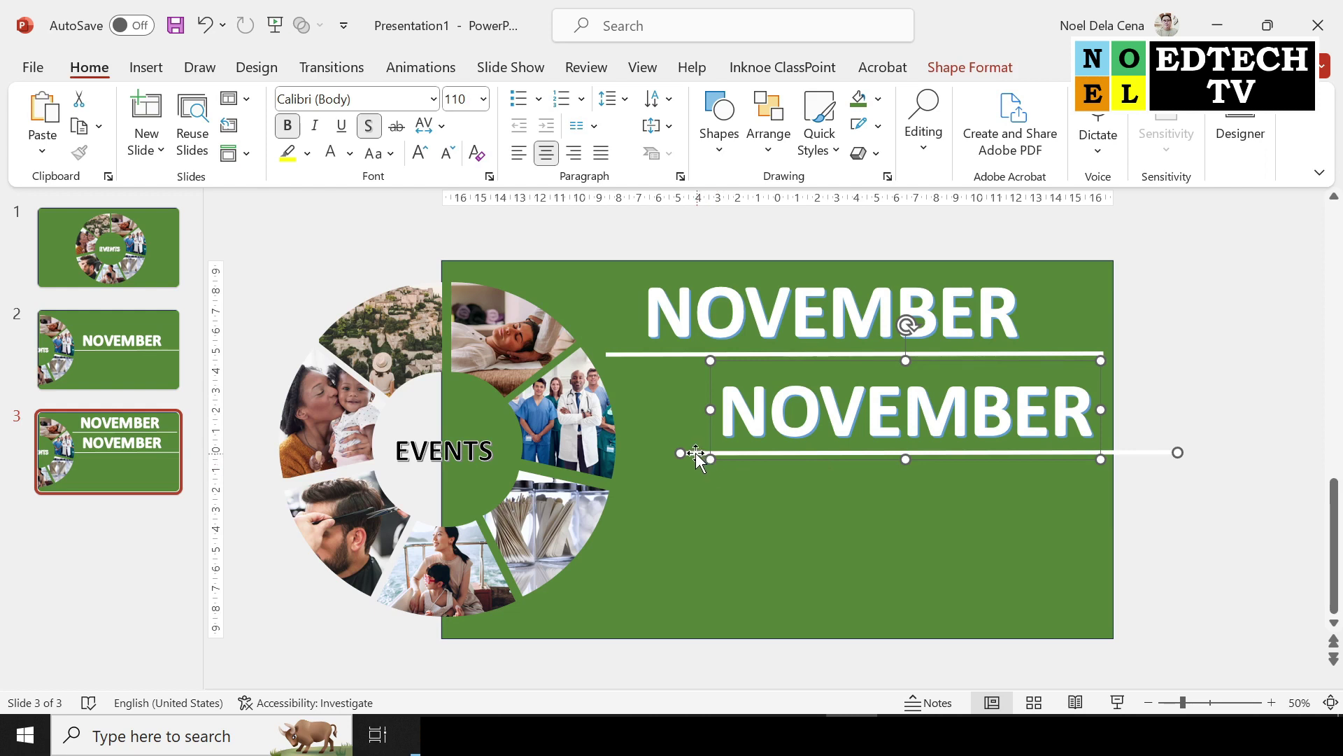
pyautogui.moveTo(696, 455); pyautogui.dragTo(1137, 438)
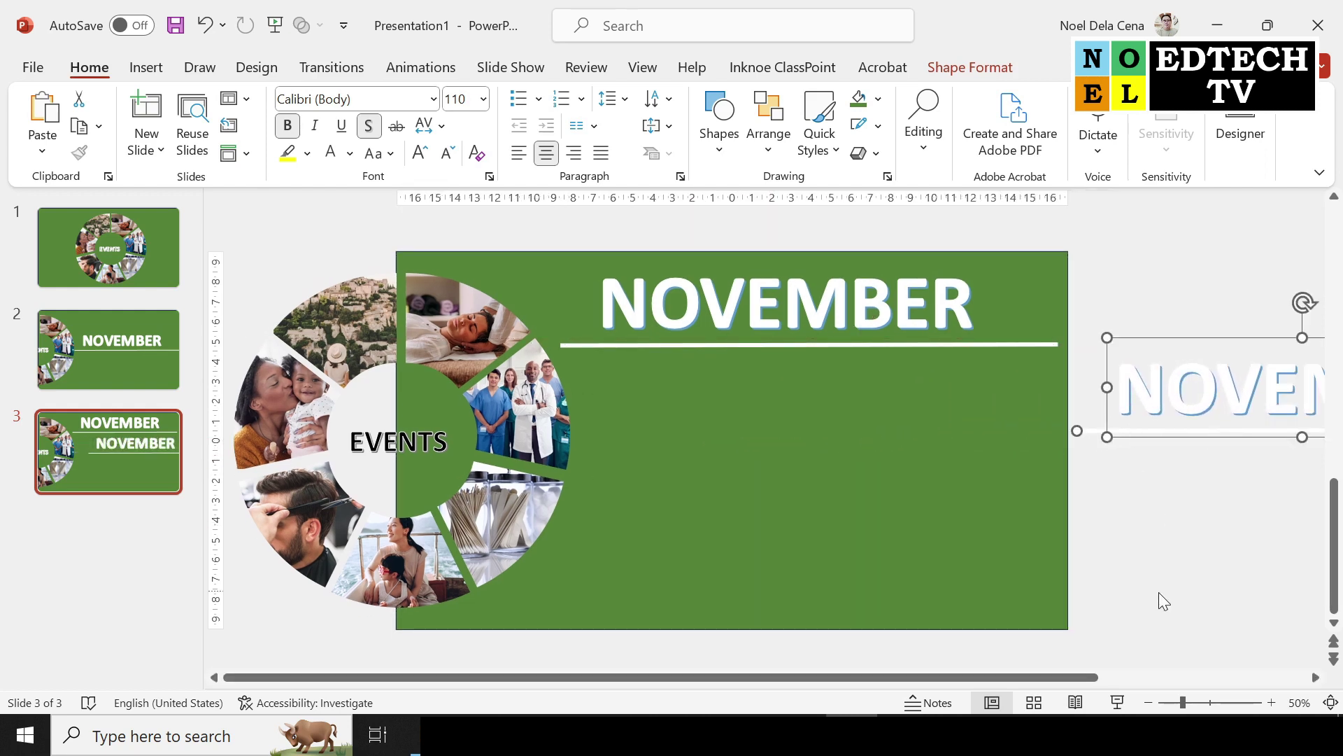
# Step: Delete the underline under the top title and retitle it BREAKFAST
pyautogui.click(996, 343)
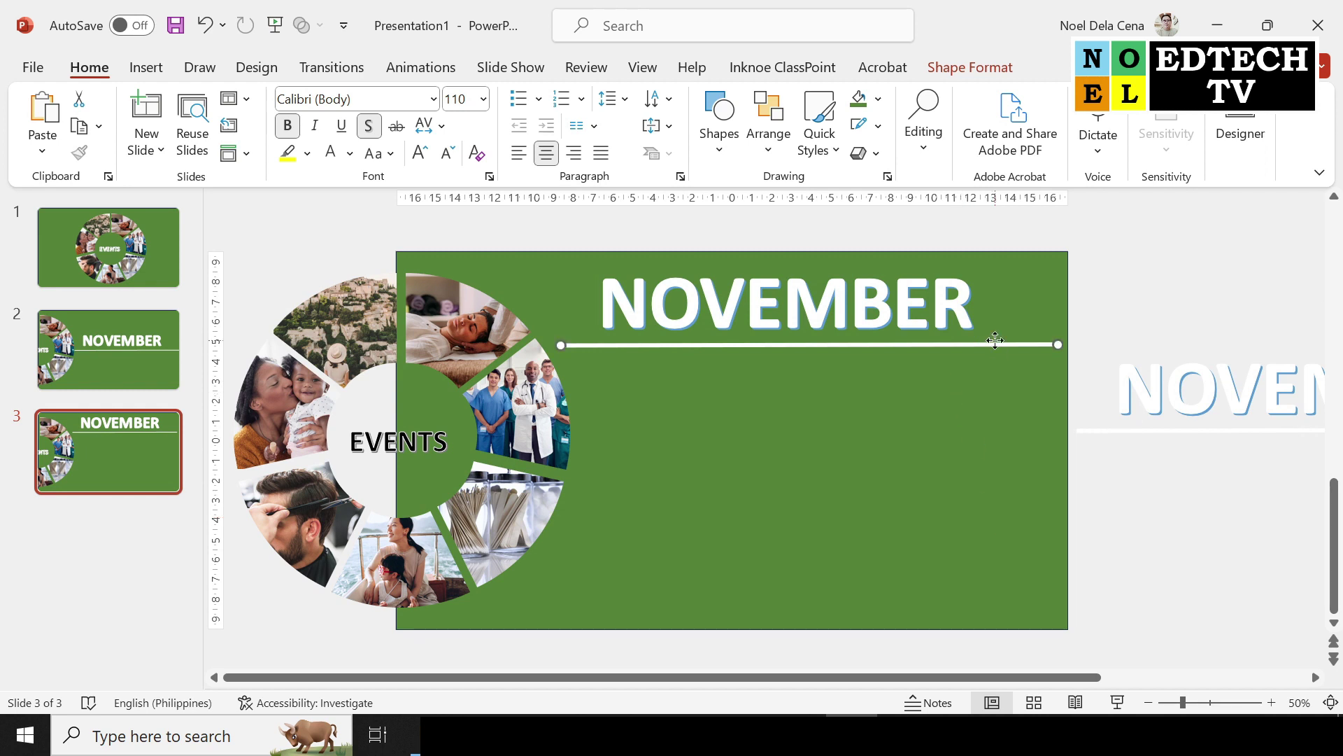
pyautogui.press('Delete')
pyautogui.click(914, 308)
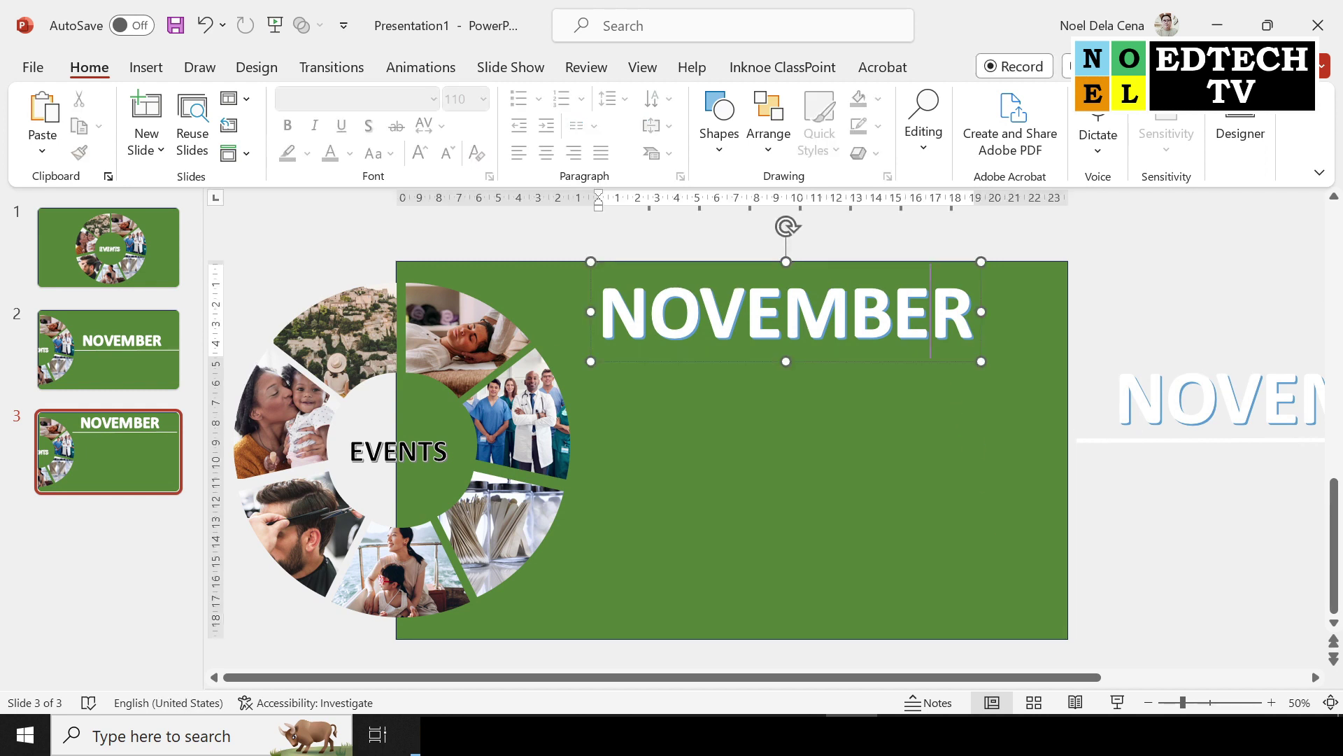
pyautogui.doubleClick(914, 307)
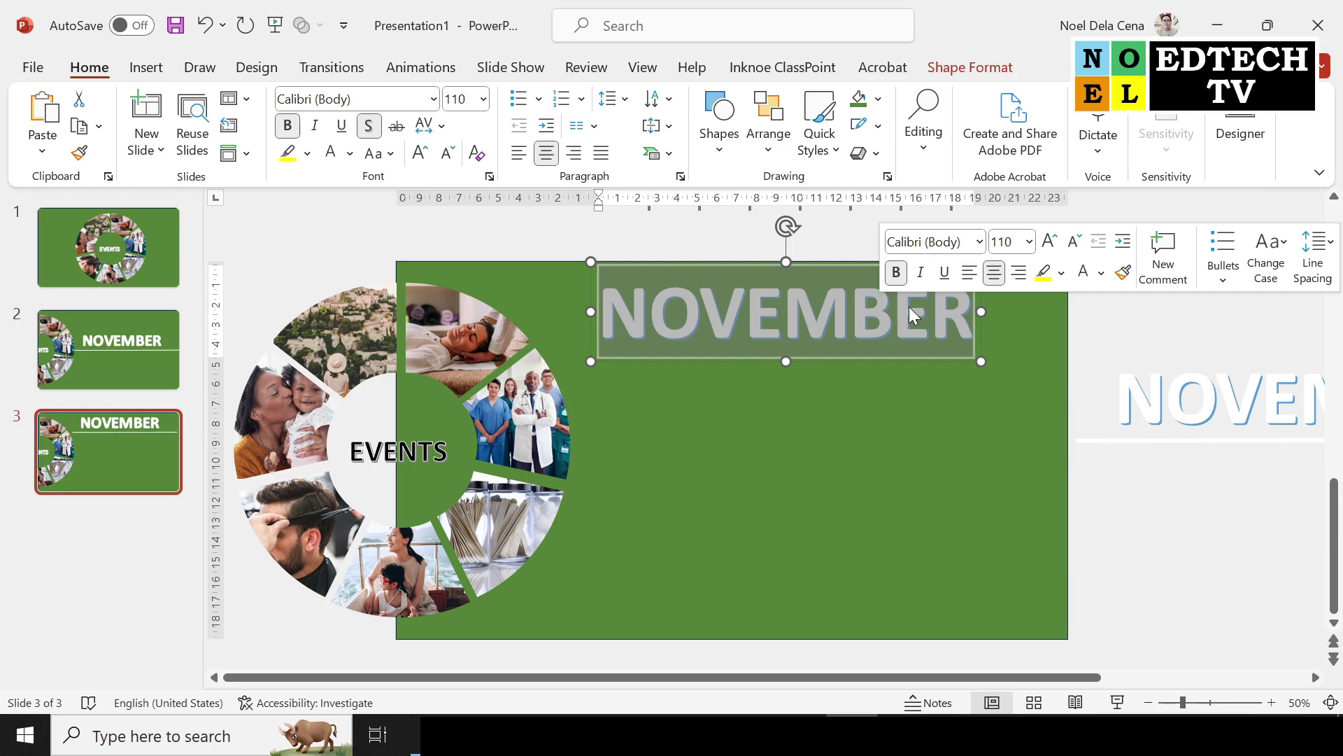
pyautogui.write('BREAKFAST')
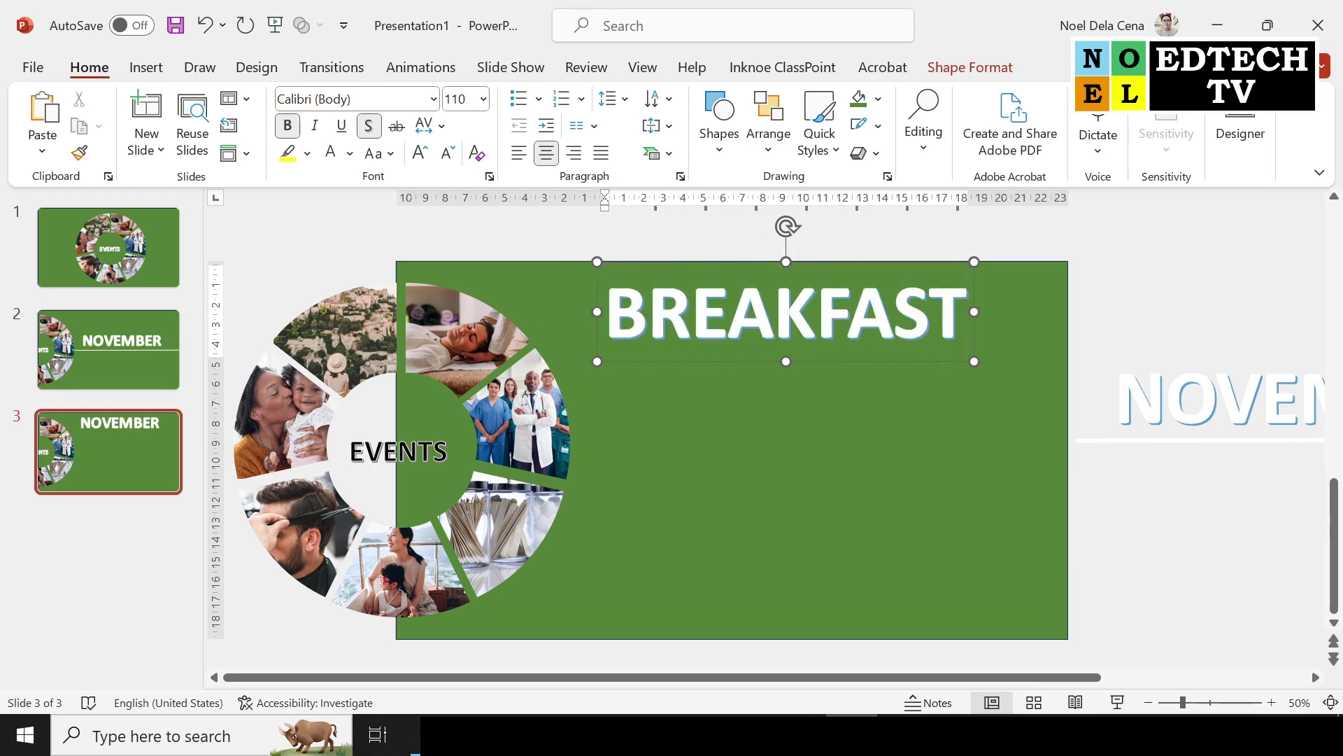
pyautogui.click(121, 372)
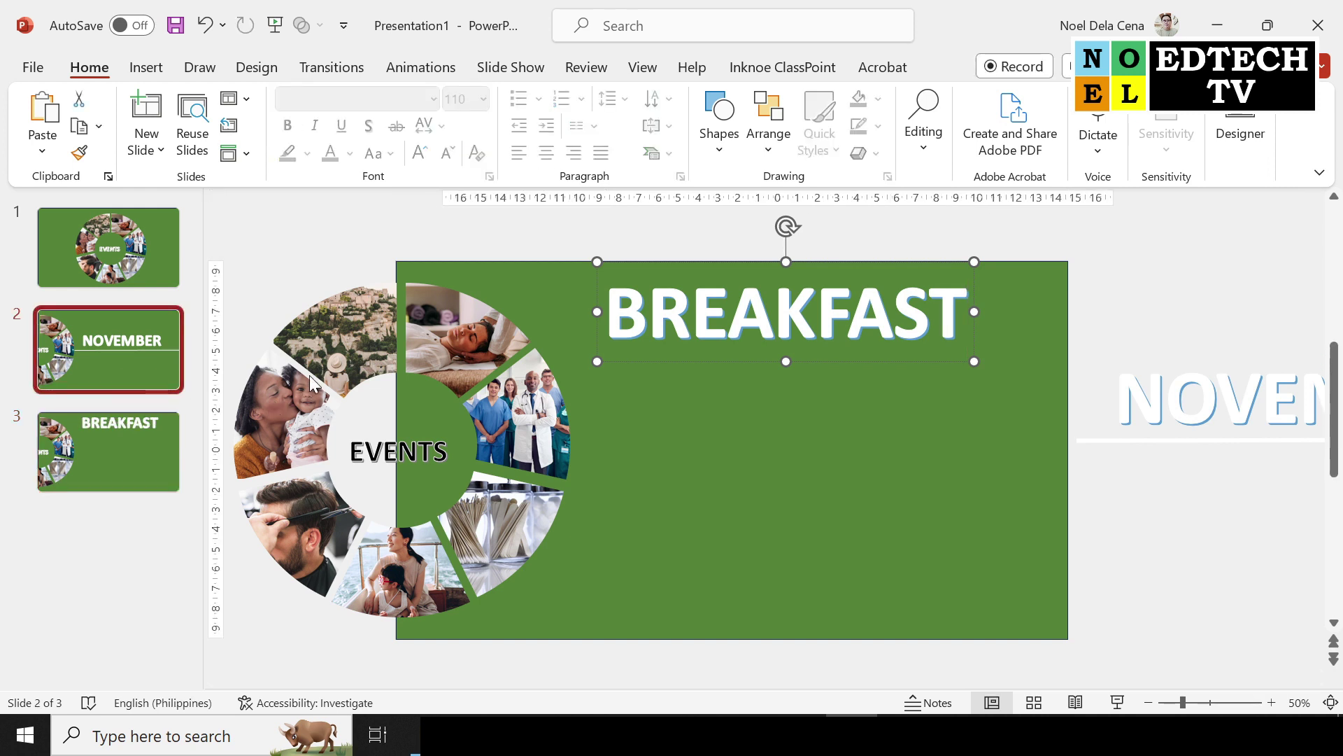
# Step: Regroup slide 2's photo wedges into one ring, leaving the EVENTS label out of the group
pyautogui.click(336, 346)
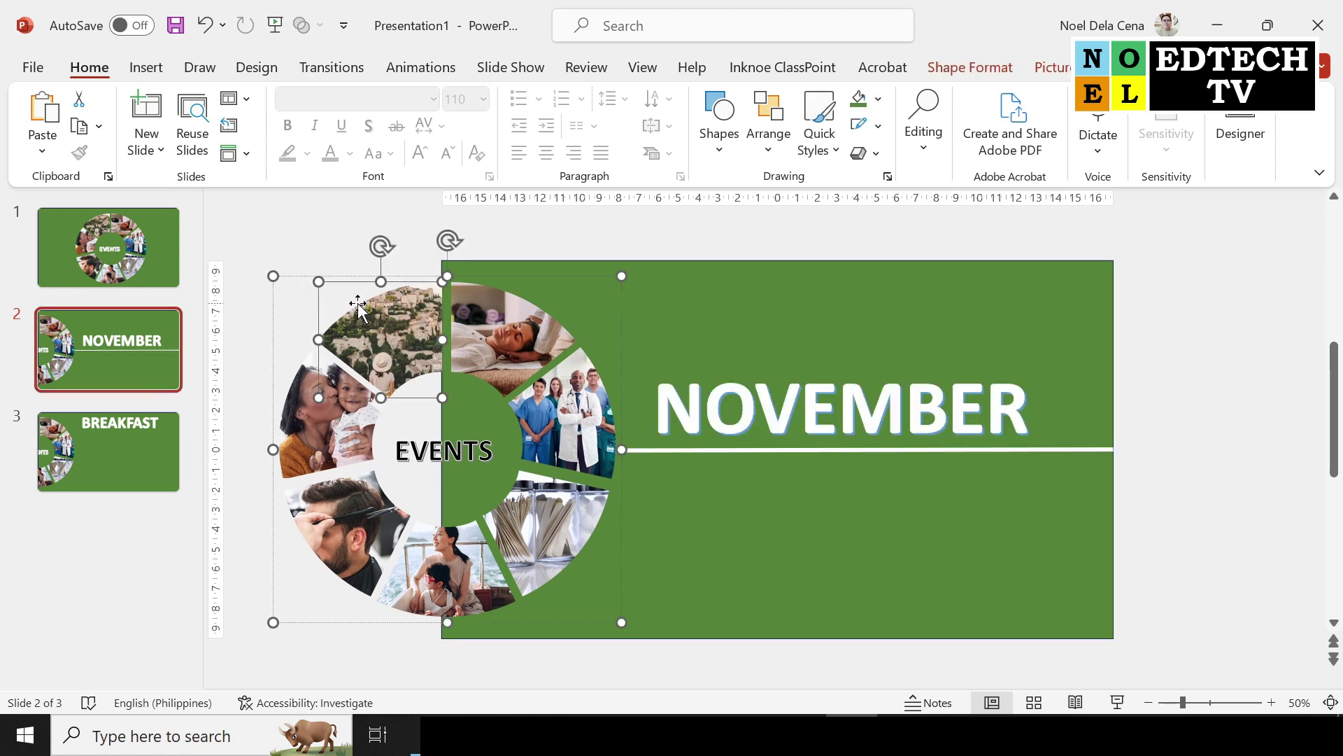
pyautogui.keyDown('shift'); pyautogui.click(303, 415); pyautogui.keyUp('shift')
pyautogui.keyDown('shift'); pyautogui.click(361, 529); pyautogui.keyUp('shift')
pyautogui.keyDown('shift'); pyautogui.click(452, 584); pyautogui.keyUp('shift')
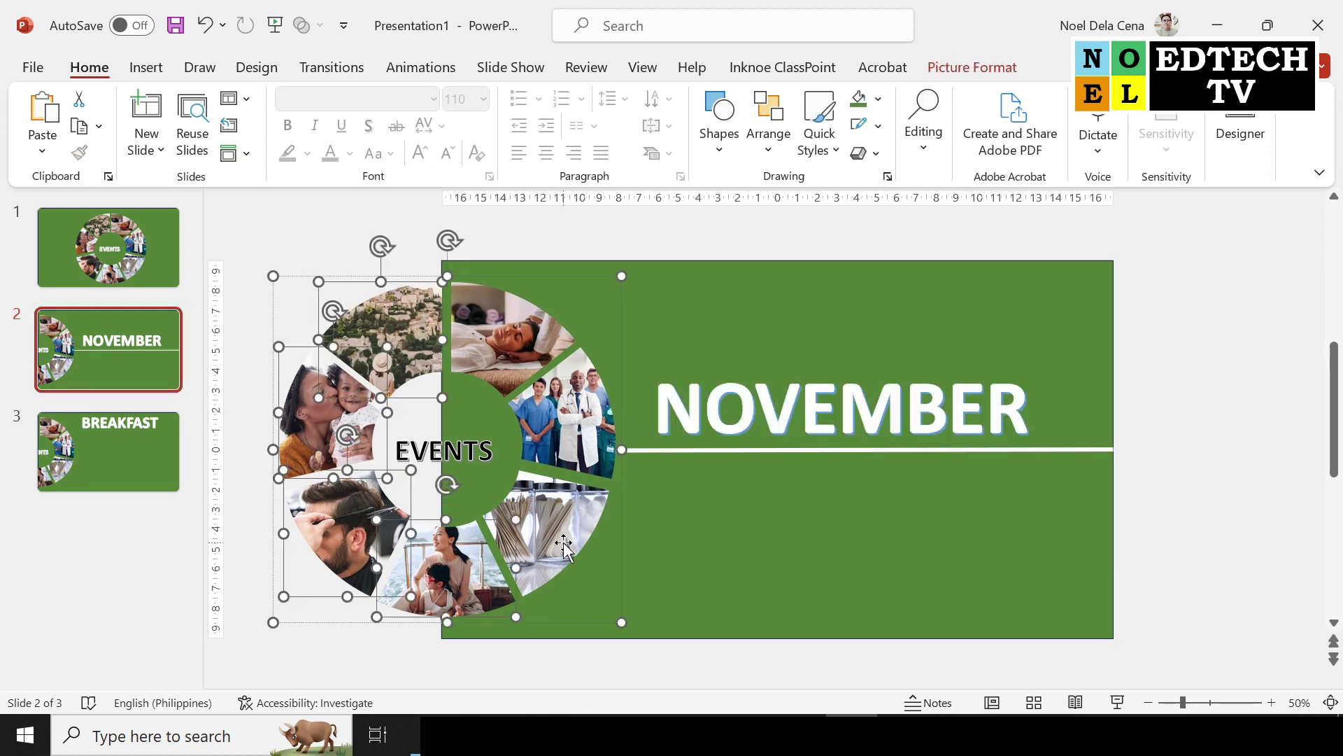
pyautogui.hotkey('ctrl', 'g')
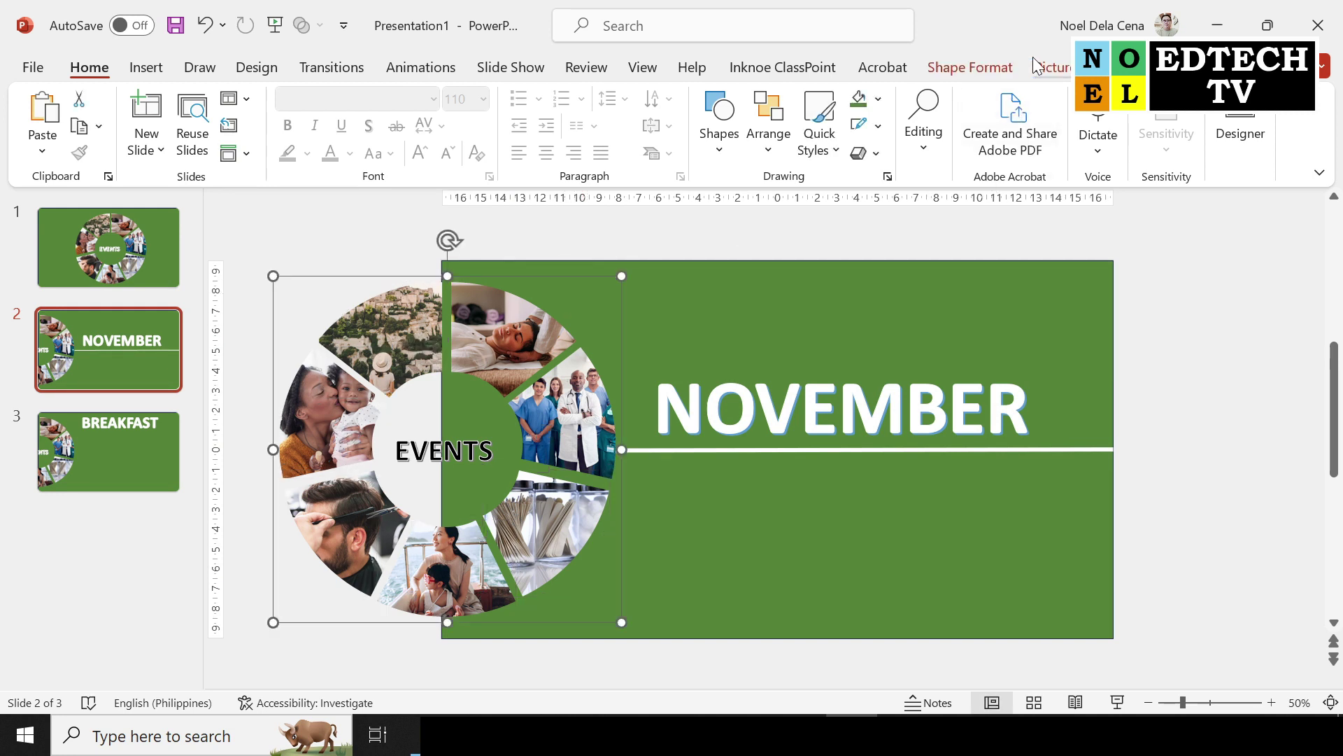
pyautogui.click(1050, 67)
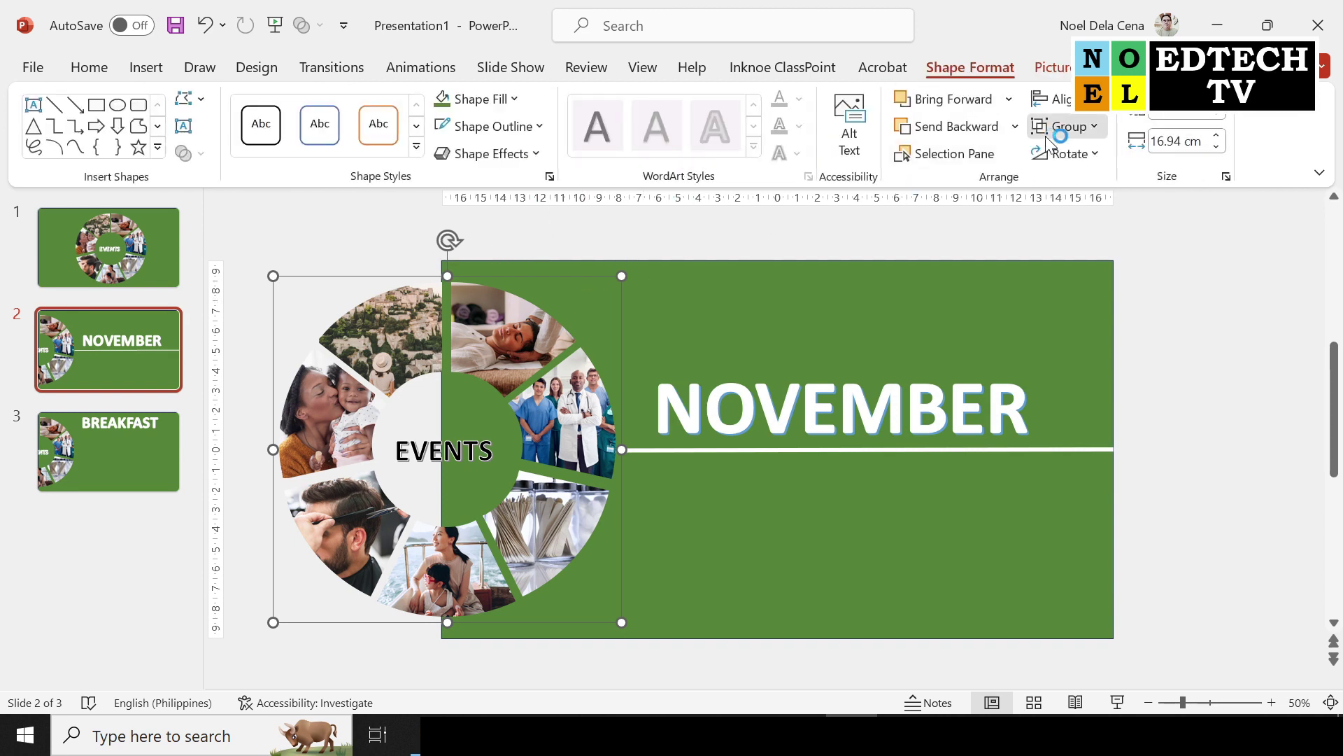
pyautogui.click(1064, 127)
pyautogui.click(1083, 221)
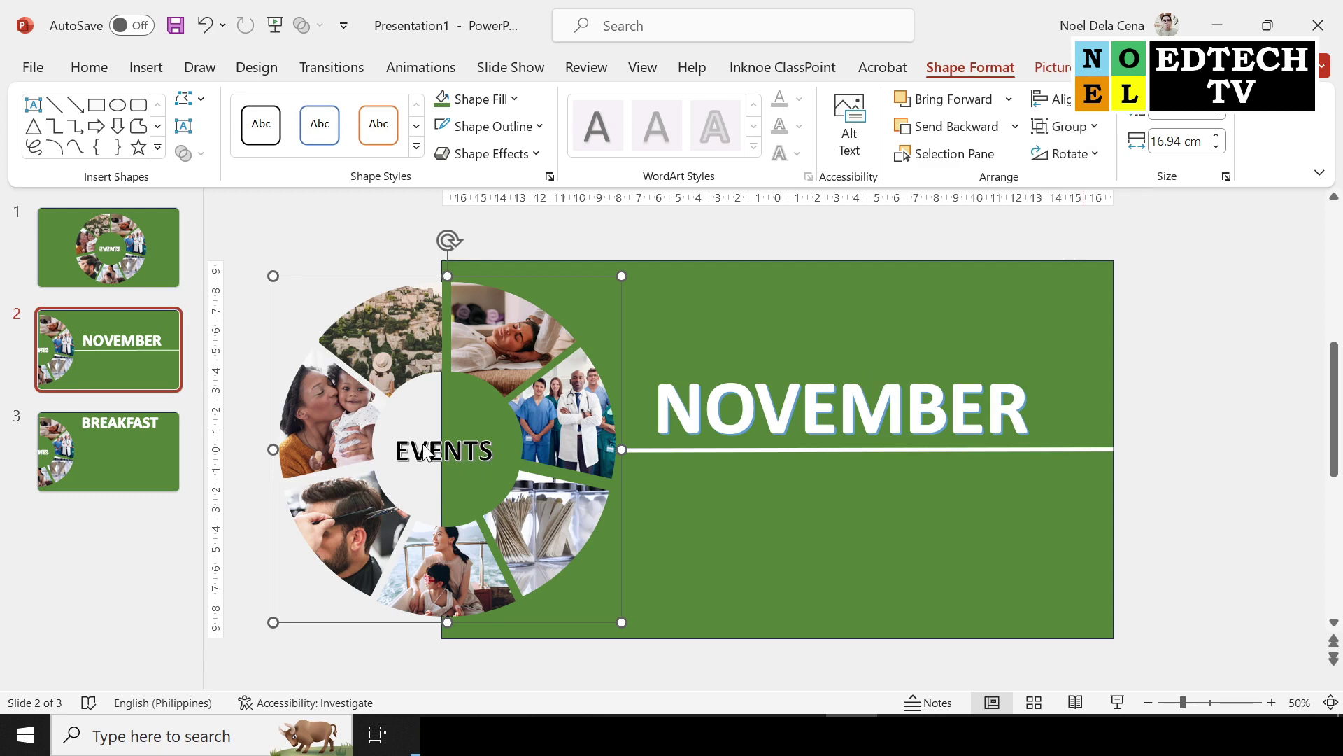
pyautogui.hotkey('ctrl', 'shift', 'g')
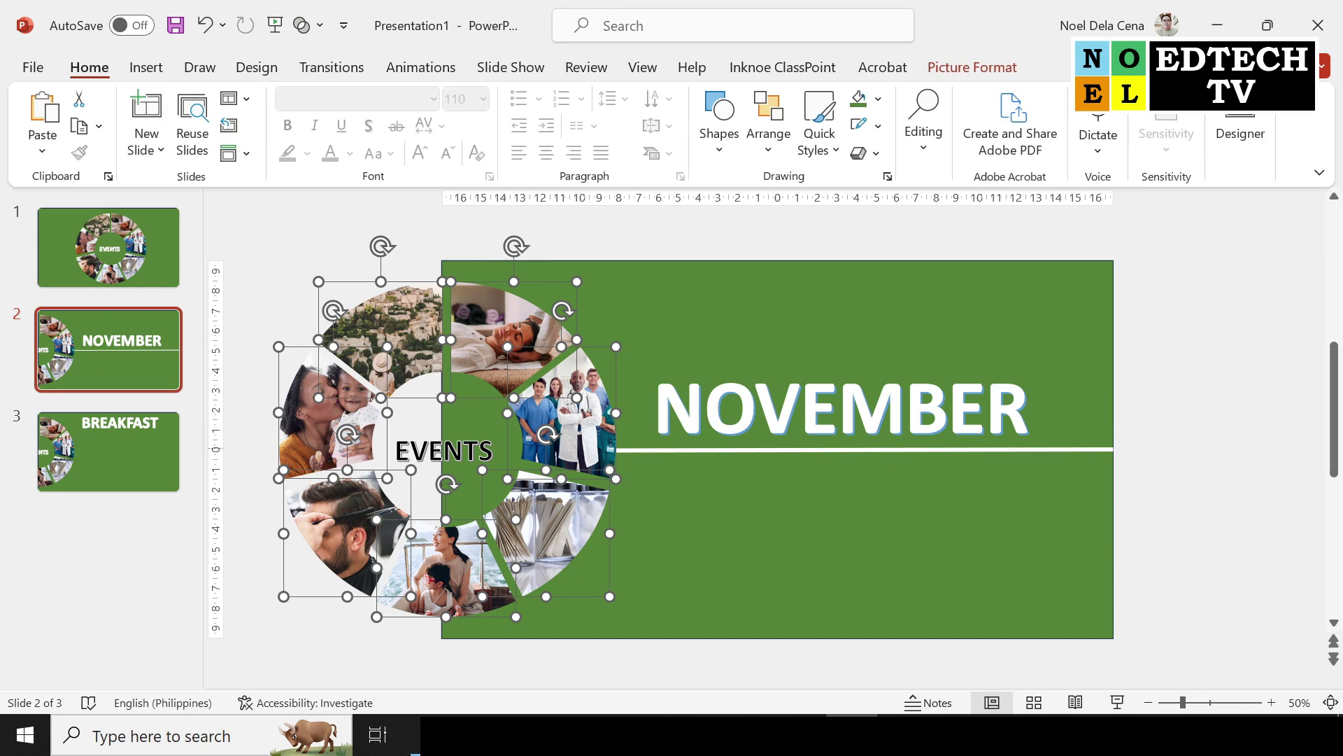
pyautogui.keyDown('shift'); pyautogui.click(420, 452); pyautogui.keyUp('shift')
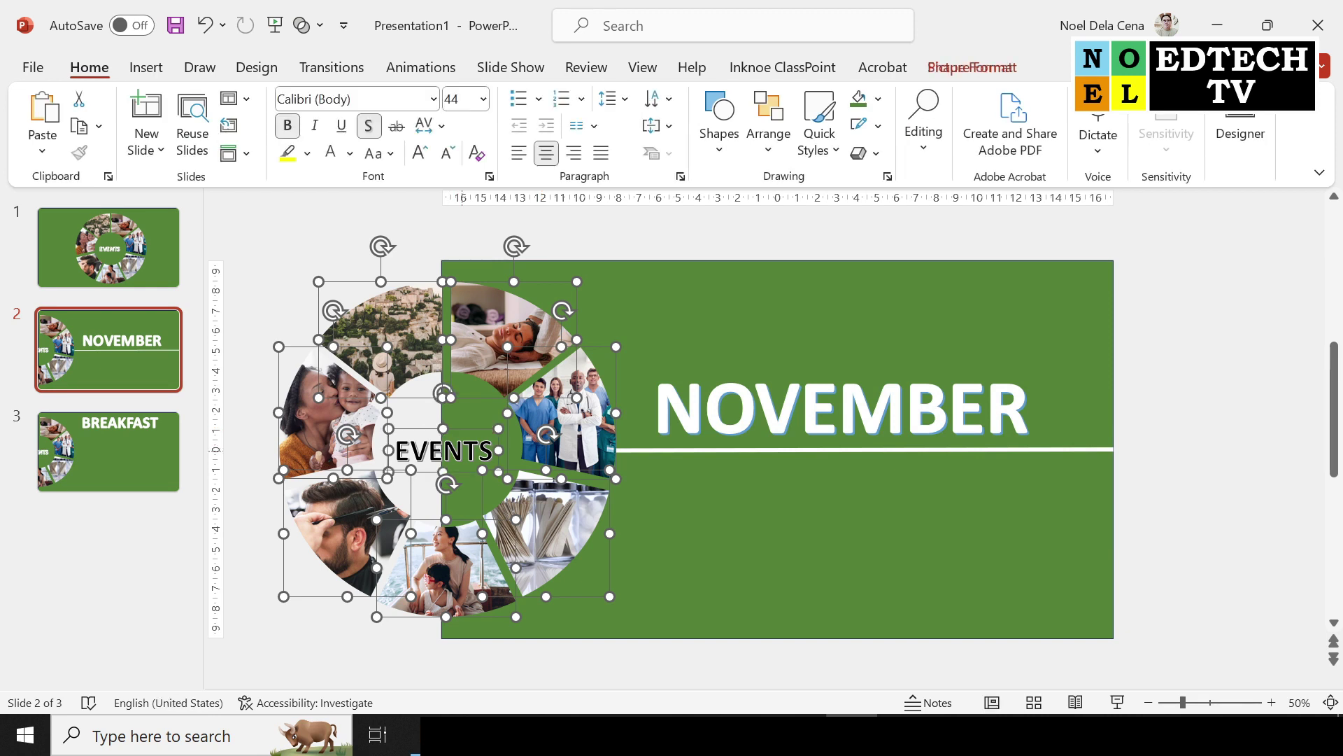
pyautogui.keyDown('shift'); pyautogui.click(418, 432); pyautogui.keyUp('shift')
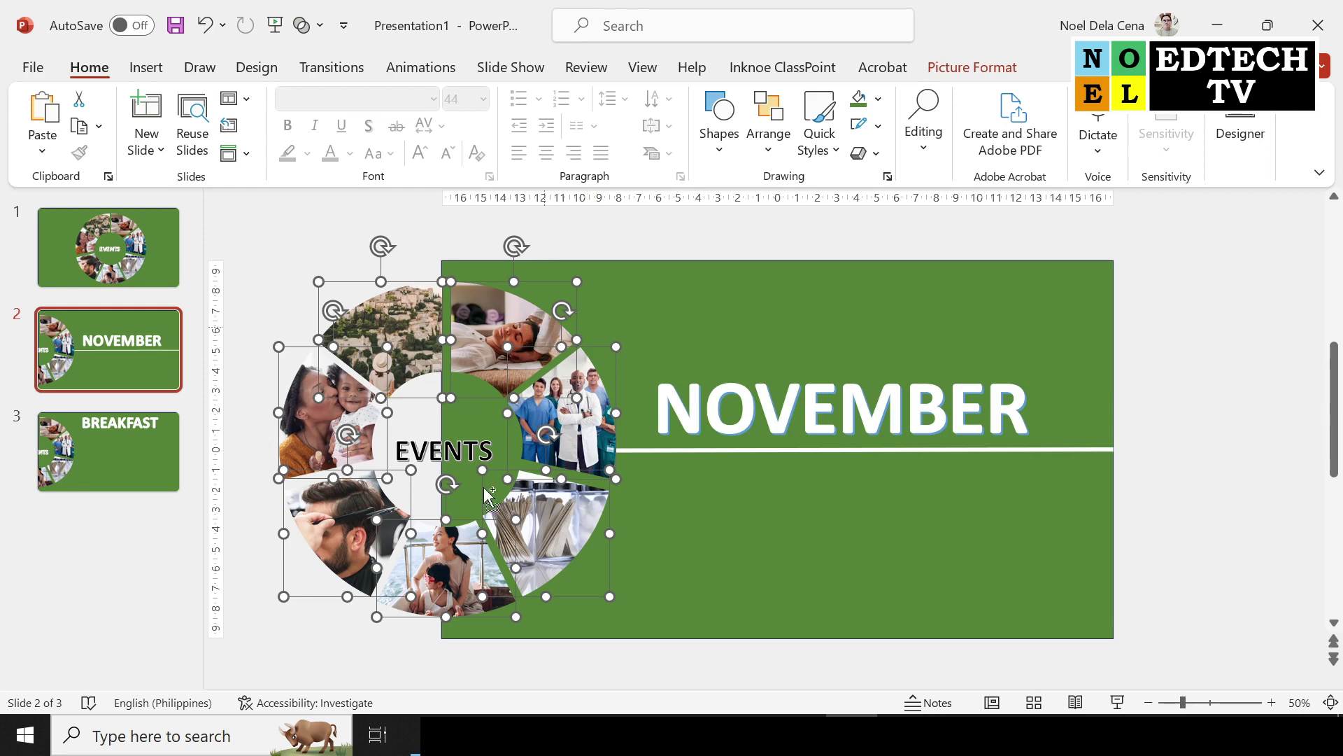
pyautogui.hotkey('ctrl', 'g')
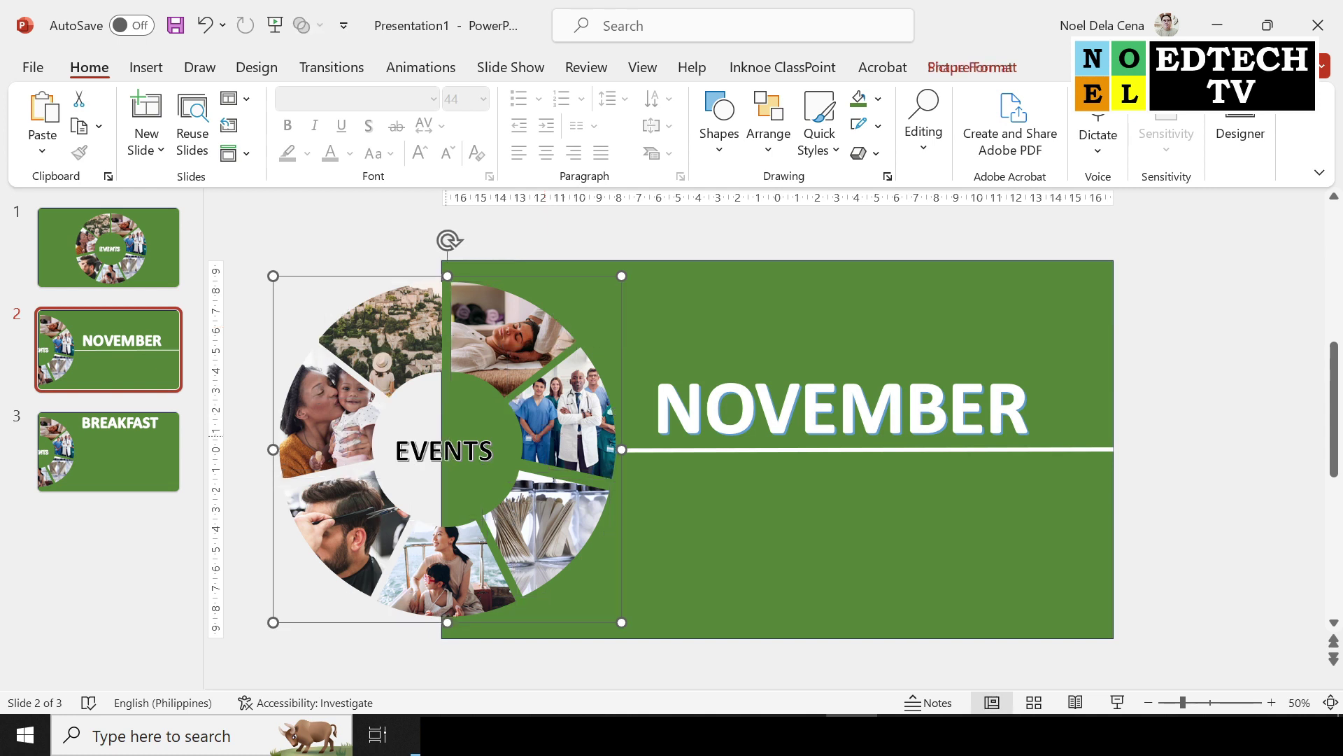
# Step: Rotate the photo ring around EVENTS, undoing the extra second turn
pyautogui.moveTo(448, 241)
pyautogui.mouseDown()
pyautogui.moveTo(605, 362)
pyautogui.moveTo(632, 495)
pyautogui.moveTo(692, 651)
pyautogui.mouseUp()
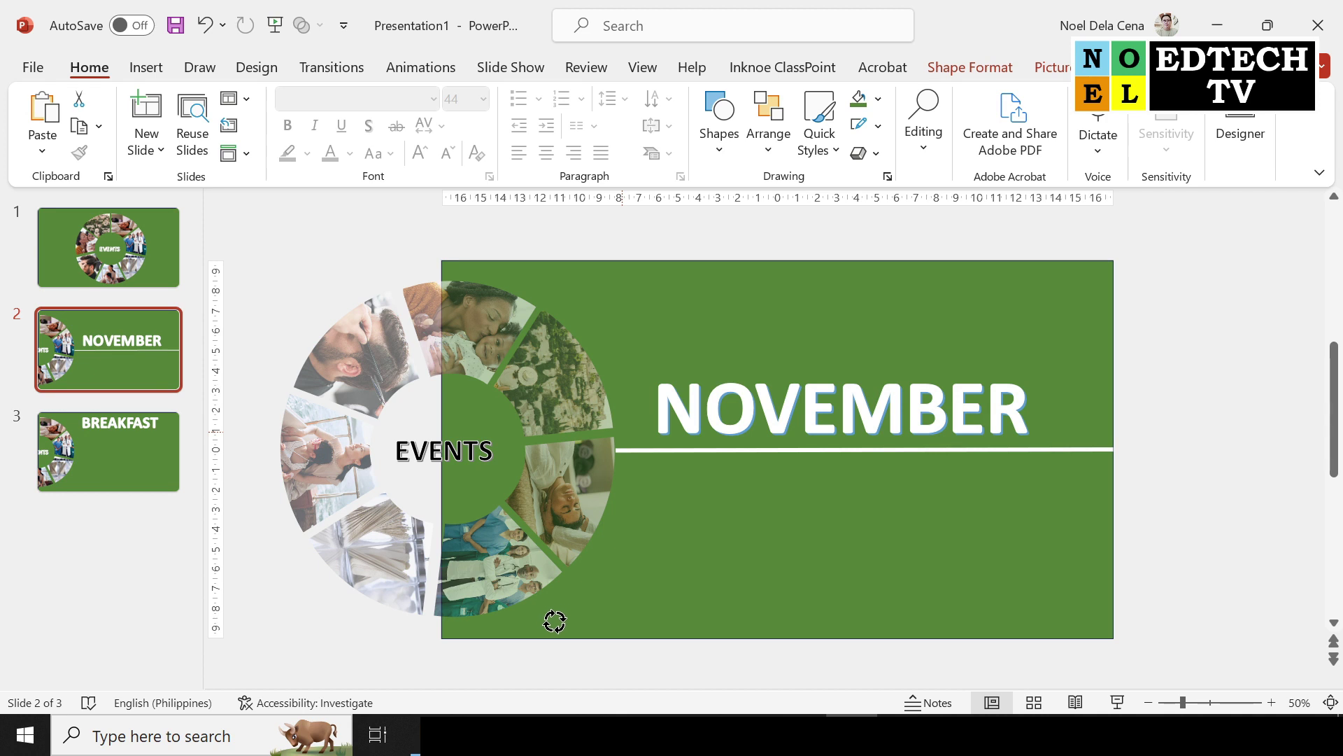
pyautogui.moveTo(550, 628); pyautogui.dragTo(556, 639)
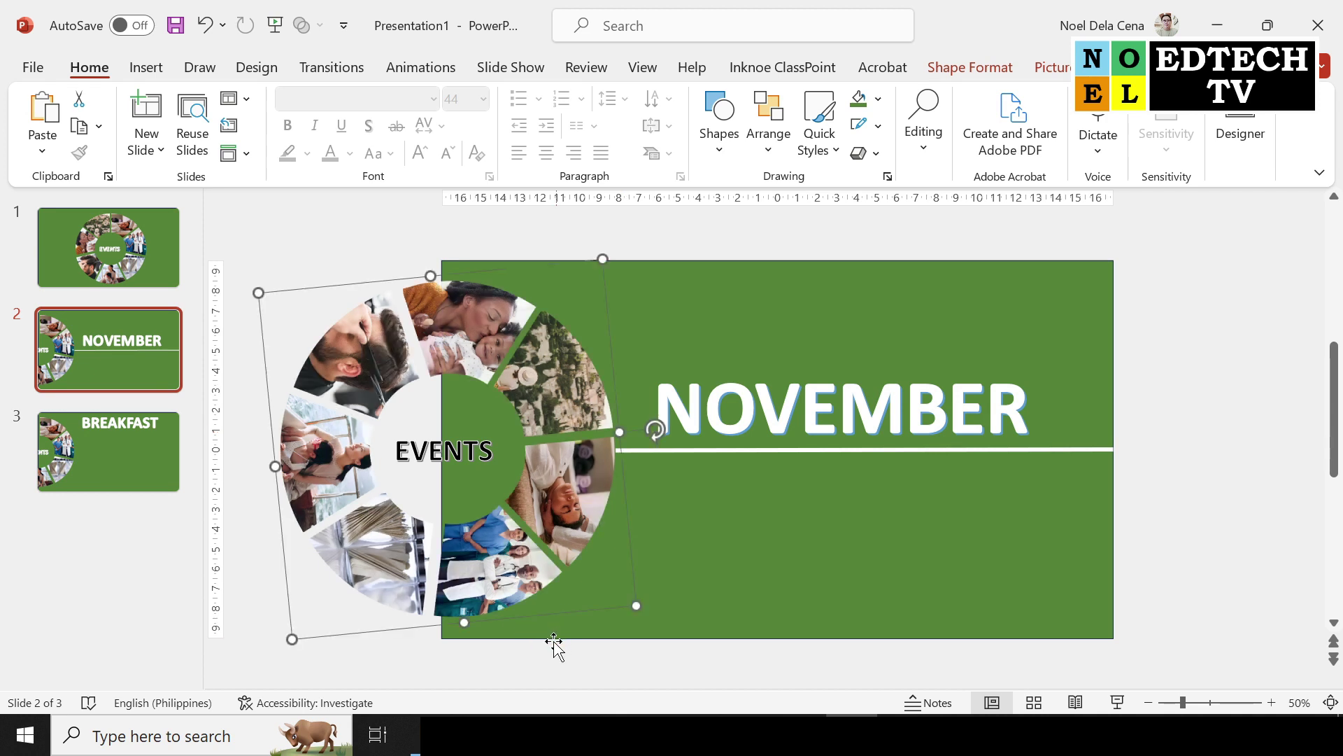
pyautogui.moveTo(655, 429); pyautogui.dragTo(541, 608)
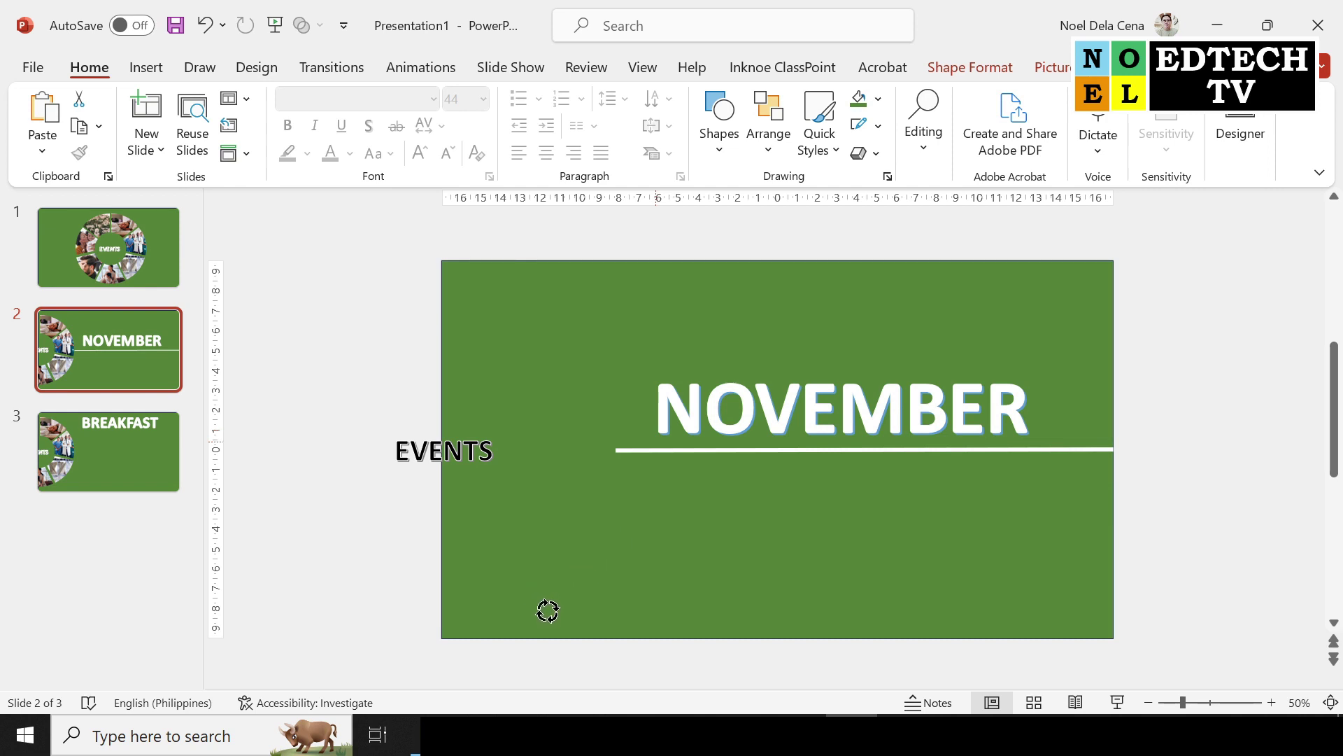
pyautogui.moveTo(548, 611); pyautogui.dragTo(548, 606)
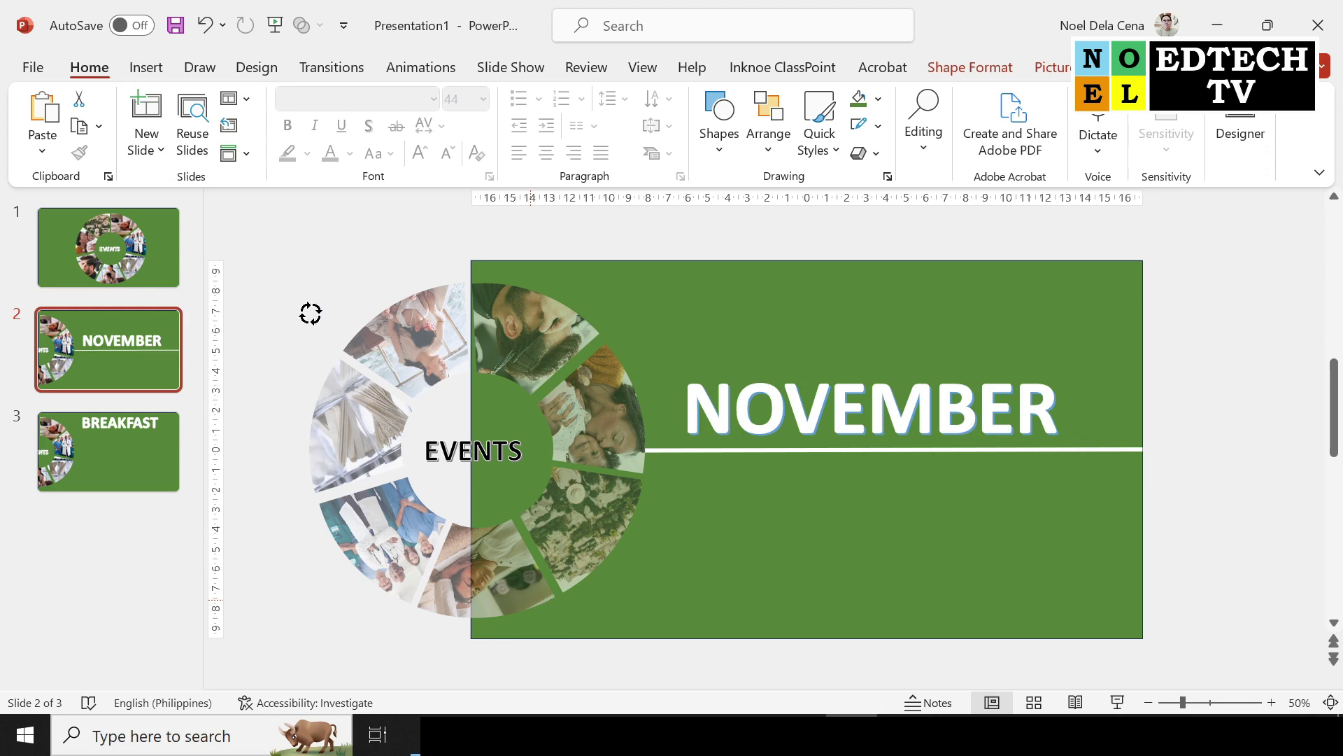
pyautogui.hotkey('ctrl', 'z')
pyautogui.click(133, 469)
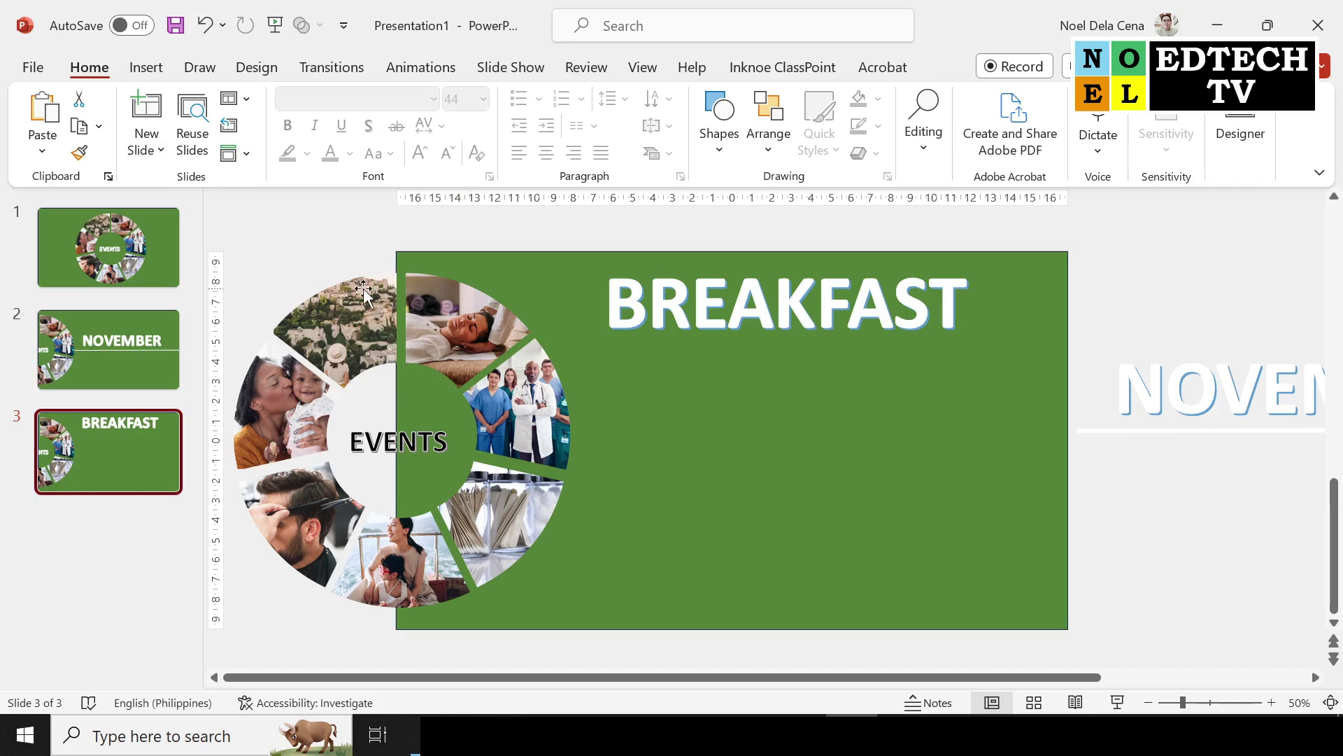
# Step: Ungroup slide 3's photo ring into individual wedges
pyautogui.click(363, 295)
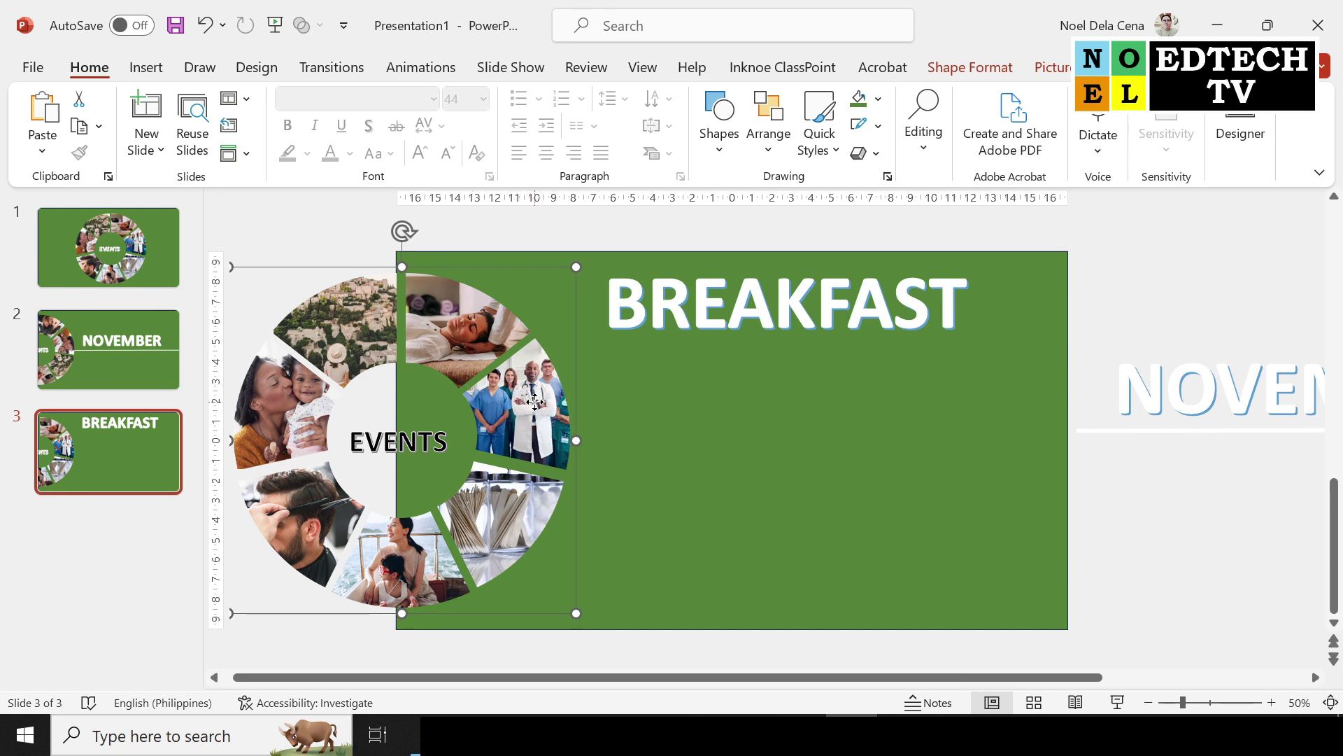
pyautogui.rightClick(534, 401)
pyautogui.moveTo(593, 410)
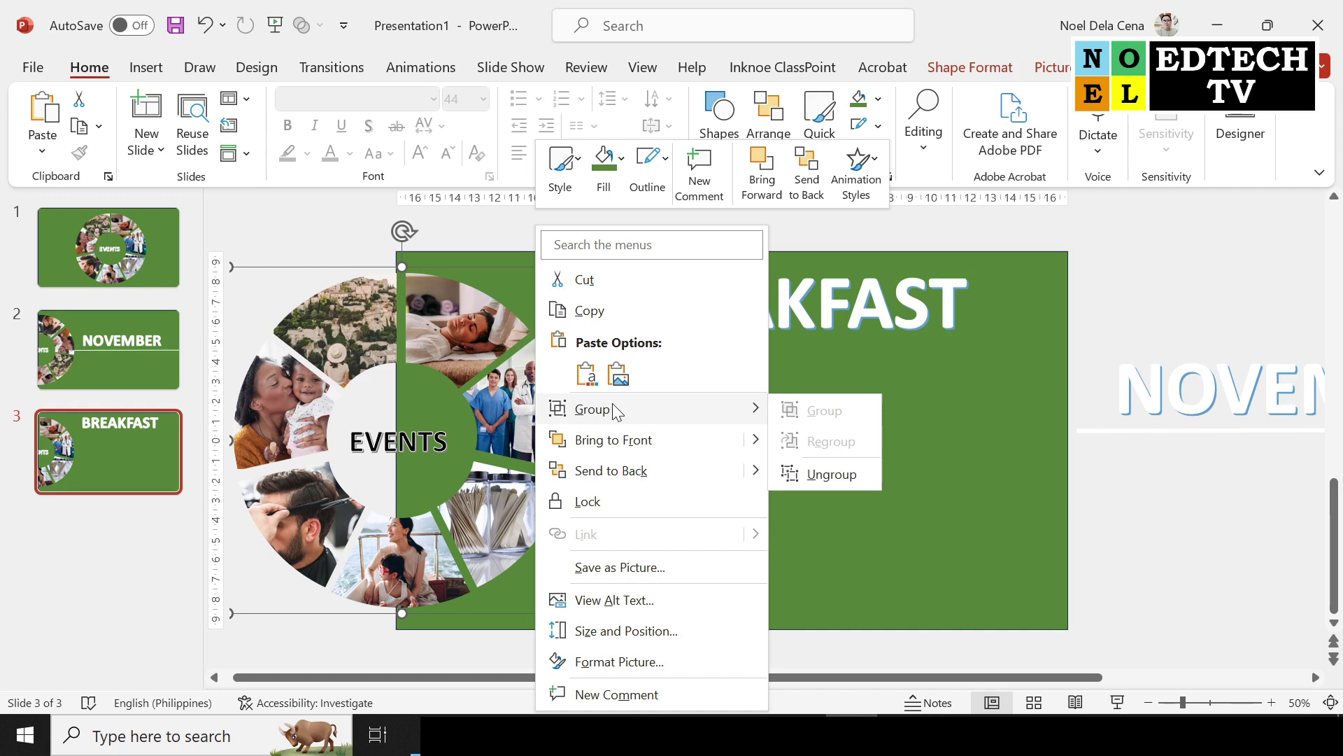
pyautogui.click(831, 474)
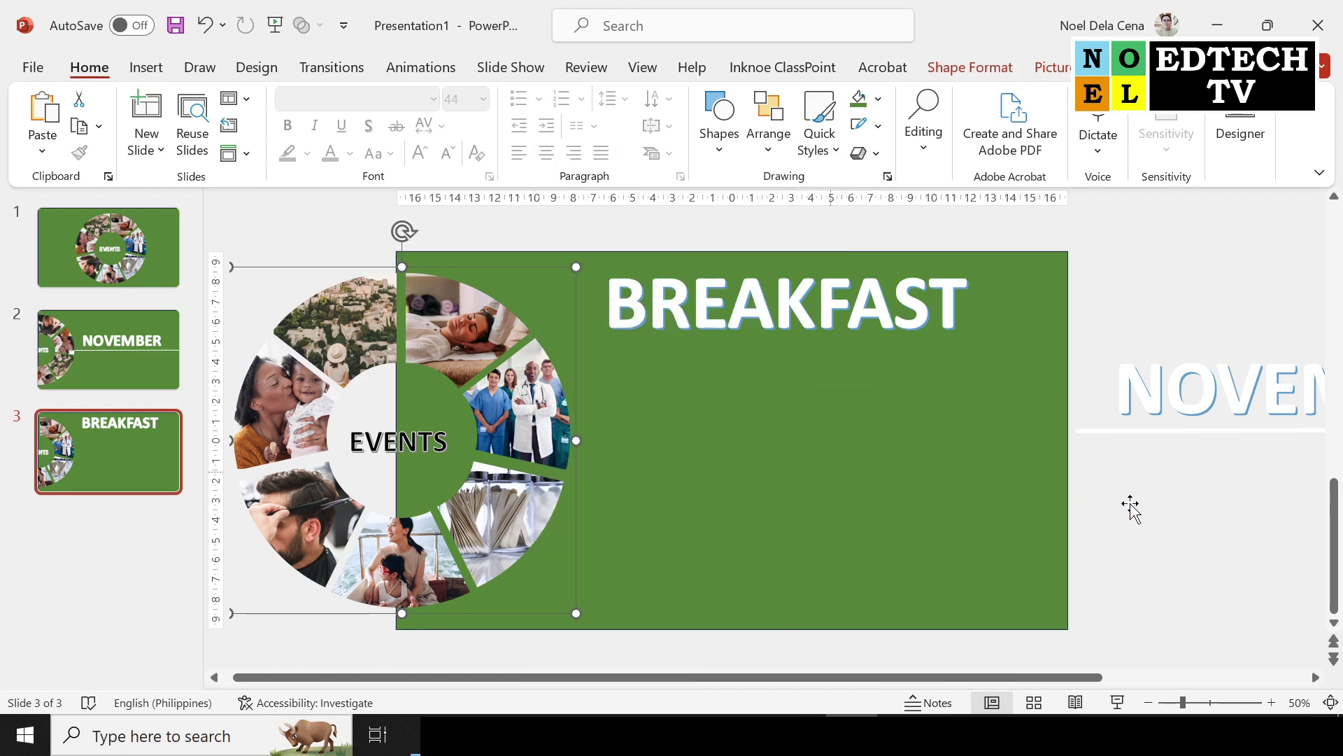
pyautogui.hotkey('ctrl', 'shift', 'g')
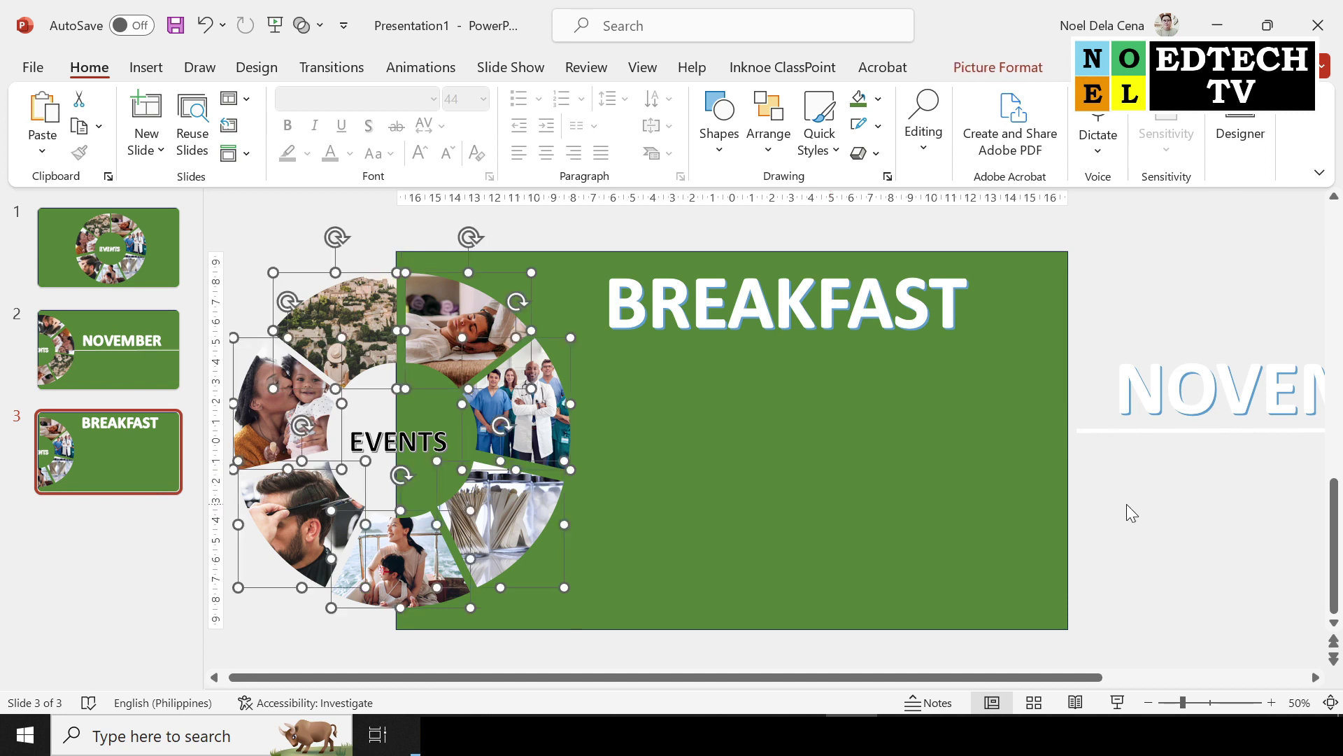
pyautogui.click(1148, 536)
# Step: Enlarge the doctors wedge, settle it into the ring, and shift BREAKFAST up and right
pyautogui.click(544, 400)
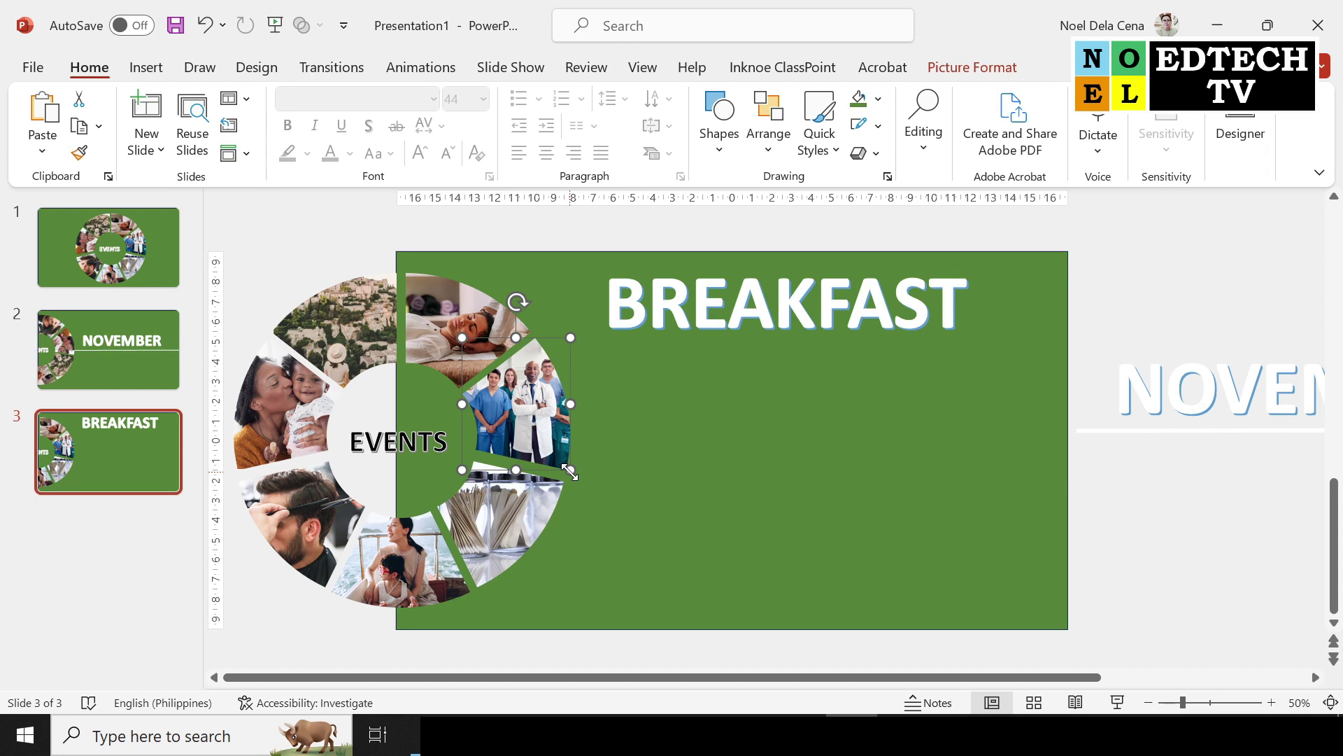
pyautogui.press('Delete')
pyautogui.moveTo(591, 495); pyautogui.dragTo(597, 504)
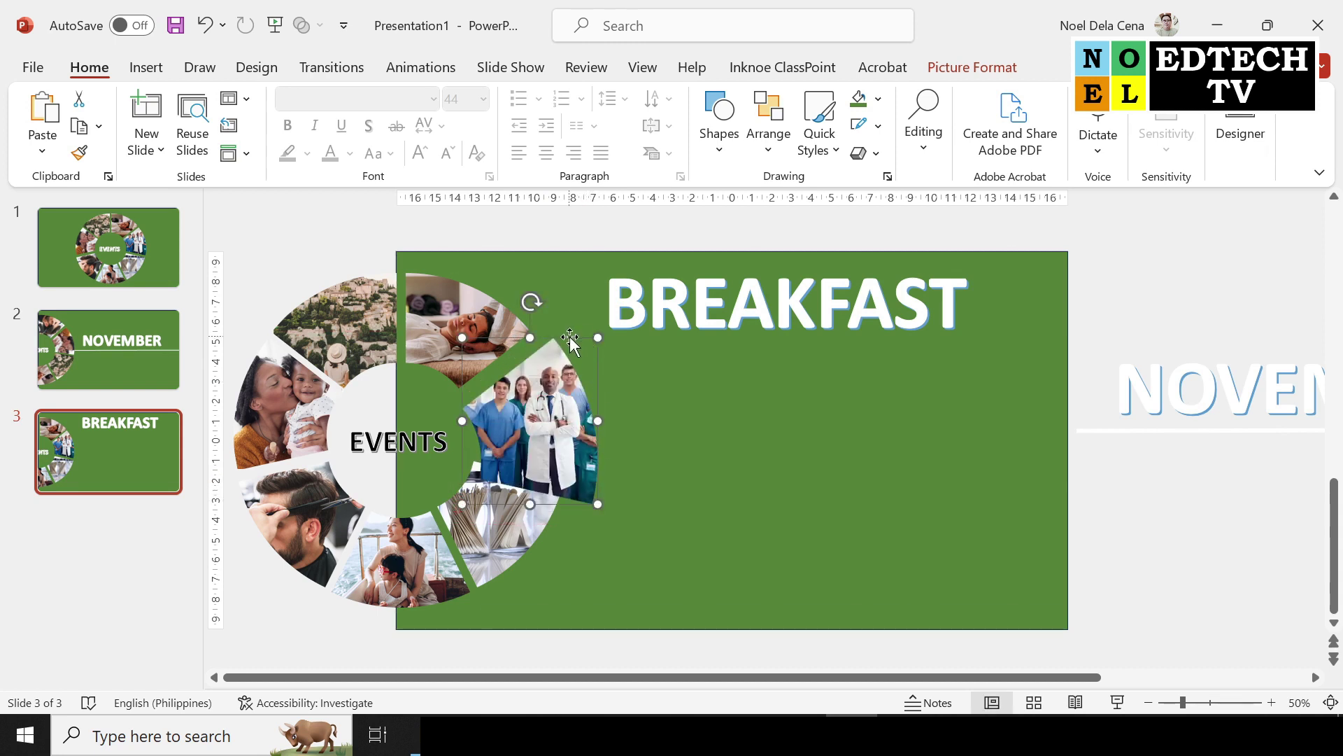
pyautogui.moveTo(578, 381)
pyautogui.mouseDown()
pyautogui.moveTo(589, 352)
pyautogui.moveTo(574, 354)
pyautogui.moveTo(612, 301)
pyautogui.mouseUp()
pyautogui.moveTo(574, 378); pyautogui.dragTo(582, 381)
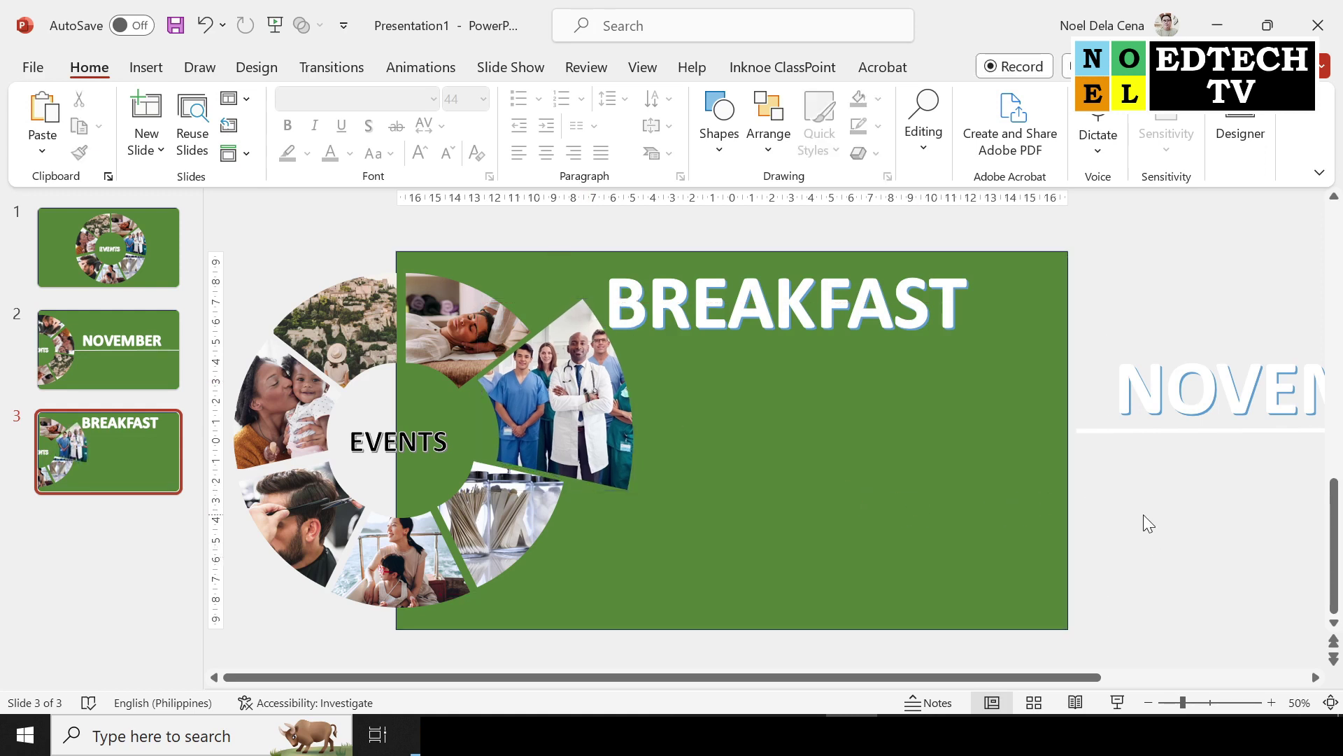
pyautogui.click(929, 305)
pyautogui.moveTo(896, 263); pyautogui.dragTo(942, 257)
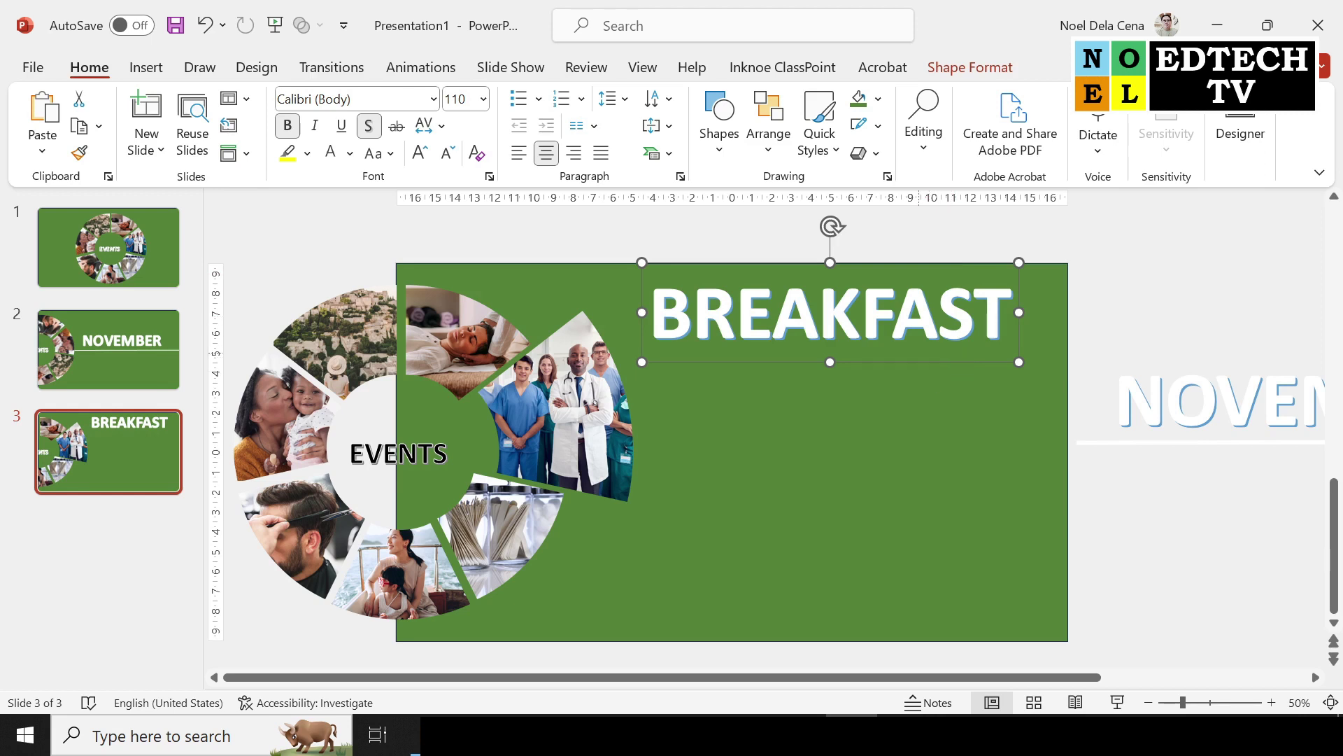
# Step: Draw a text box below BREAKFAST and fill it with =LOREM() placeholder text
pyautogui.click(615, 239)
pyautogui.click(156, 70)
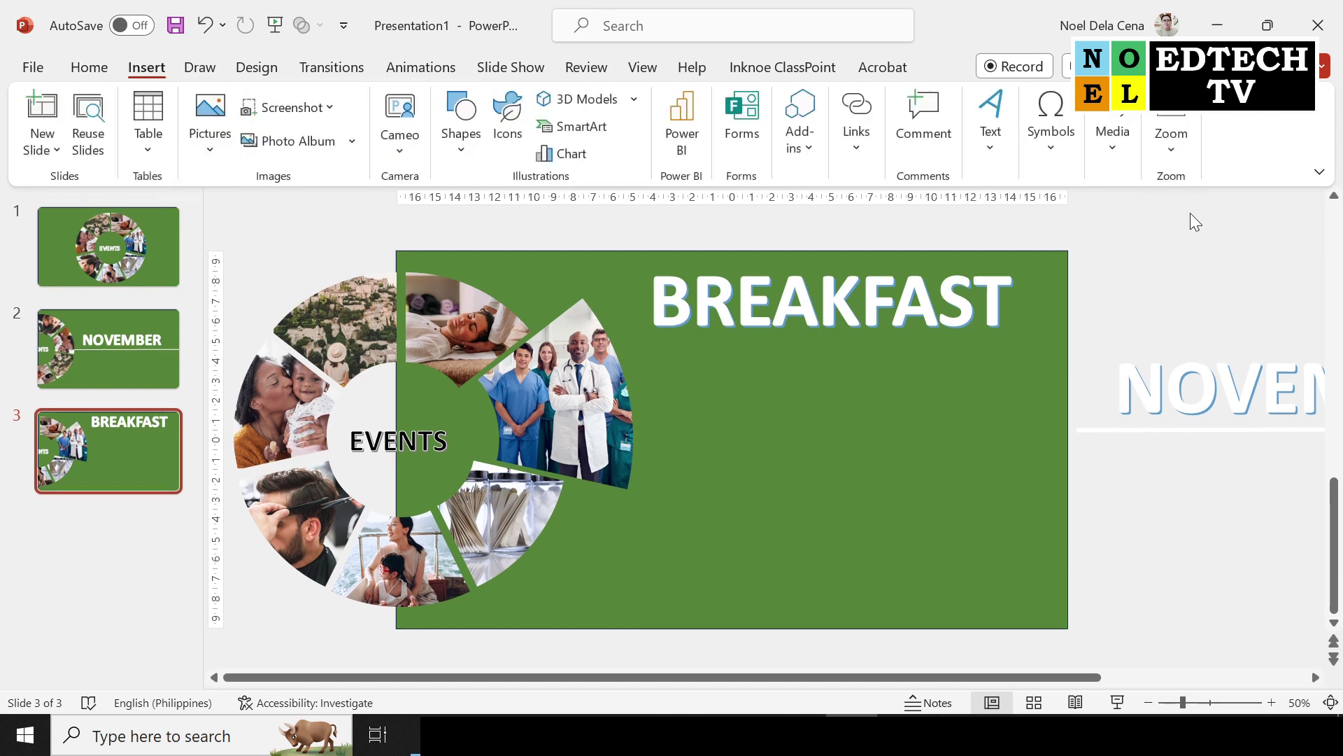
pyautogui.click(993, 161)
pyautogui.click(992, 214)
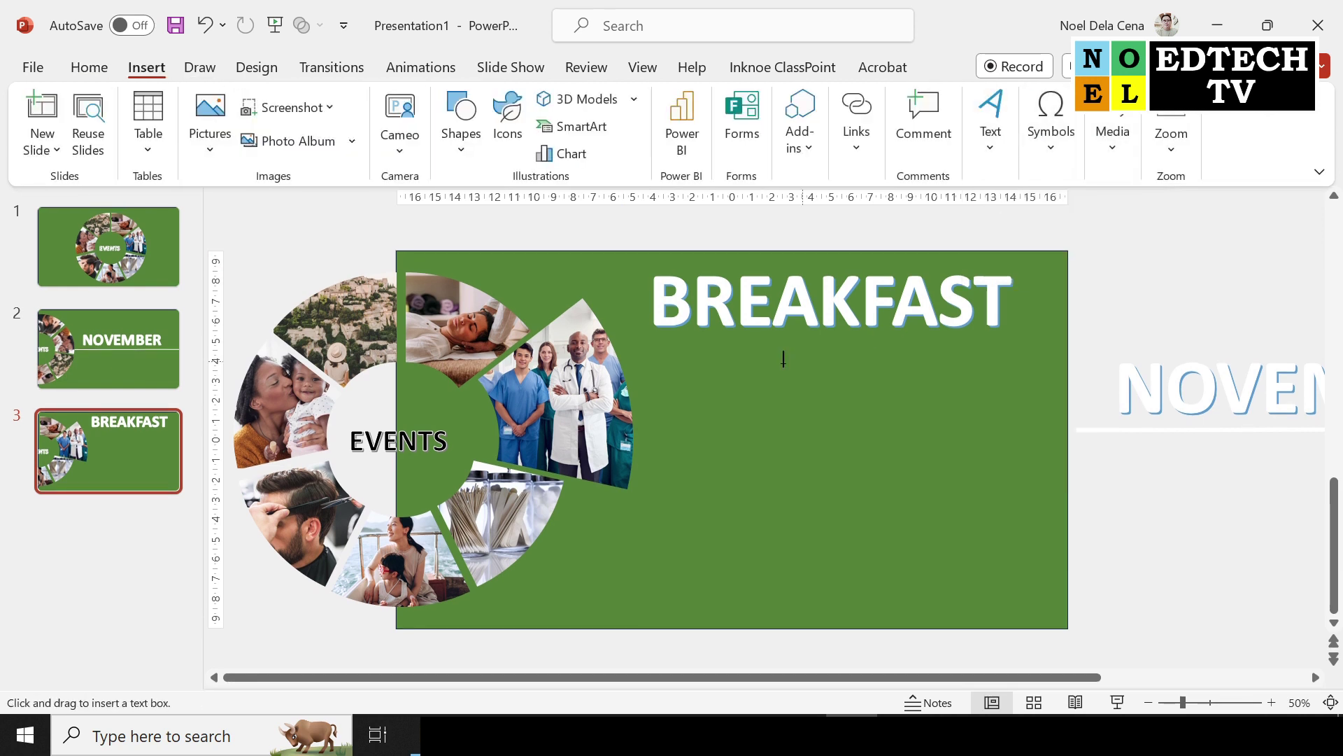
pyautogui.moveTo(652, 347); pyautogui.dragTo(1043, 531)
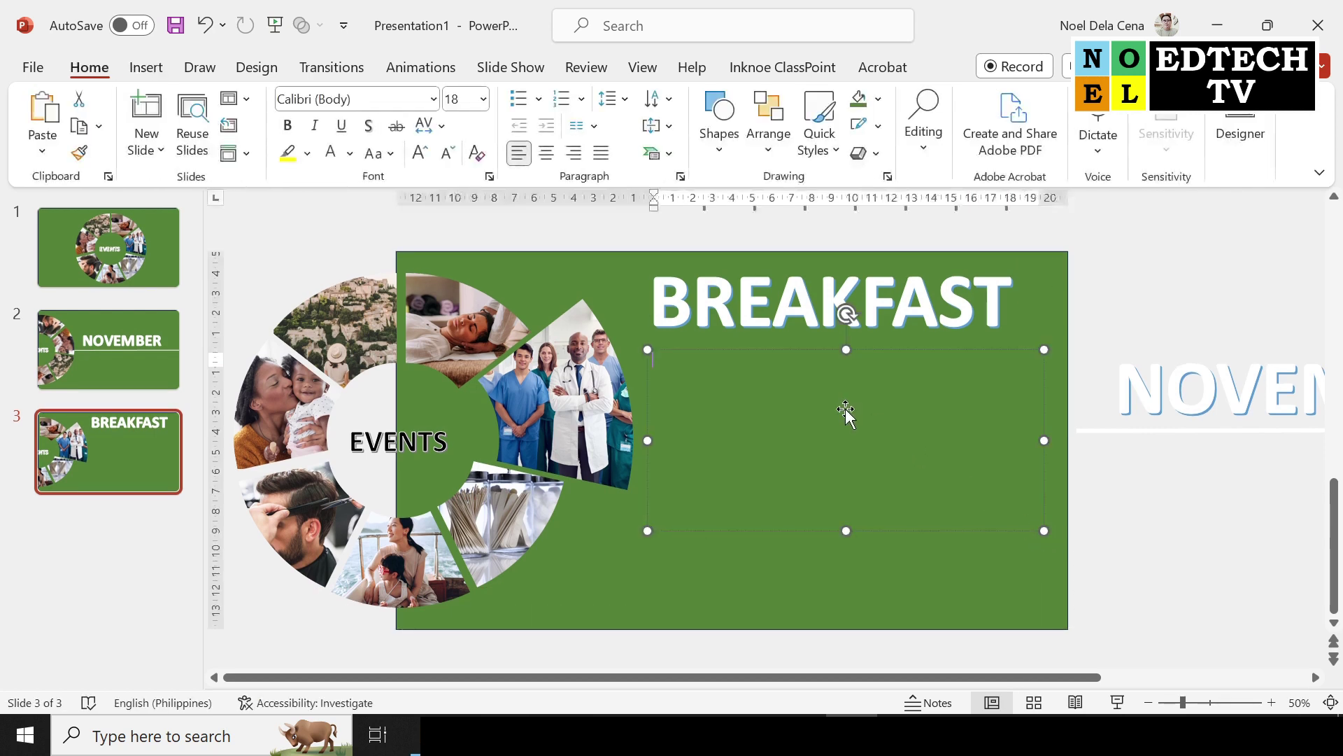
pyautogui.write('=LOREM()')
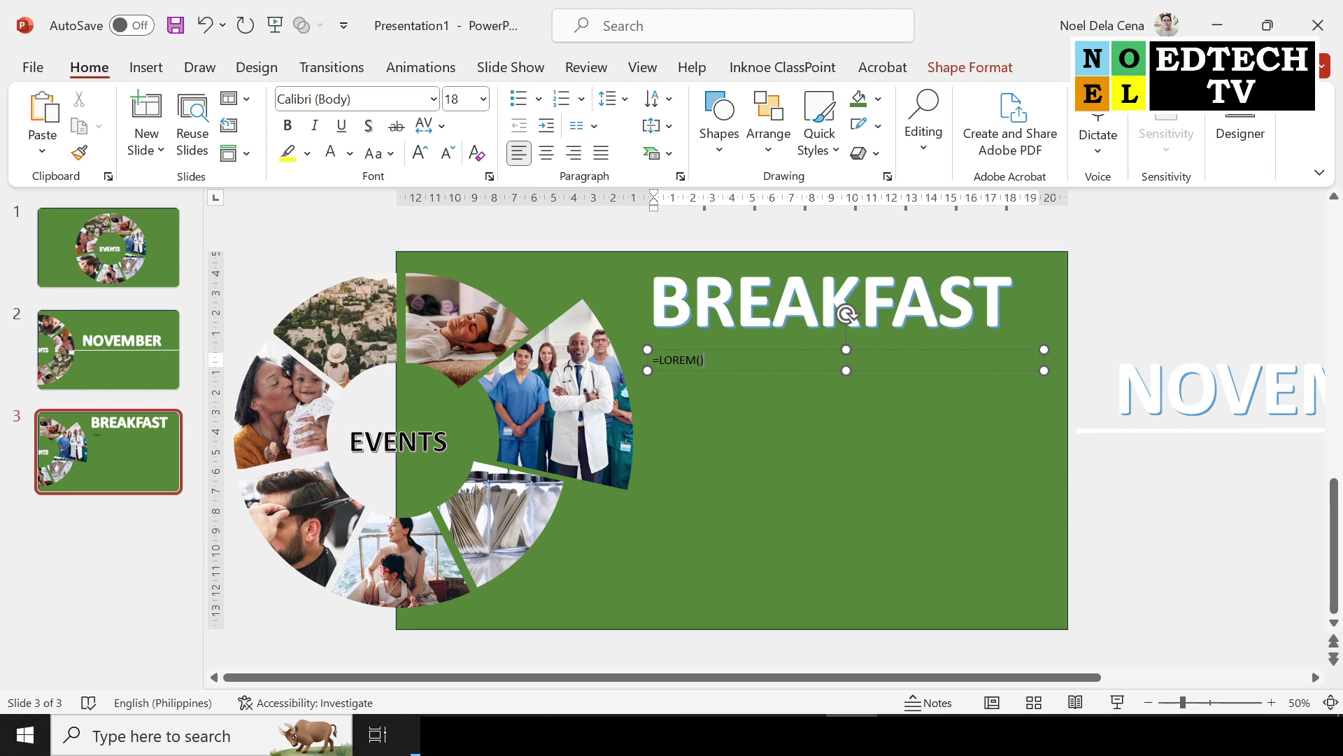
pyautogui.press('Return')
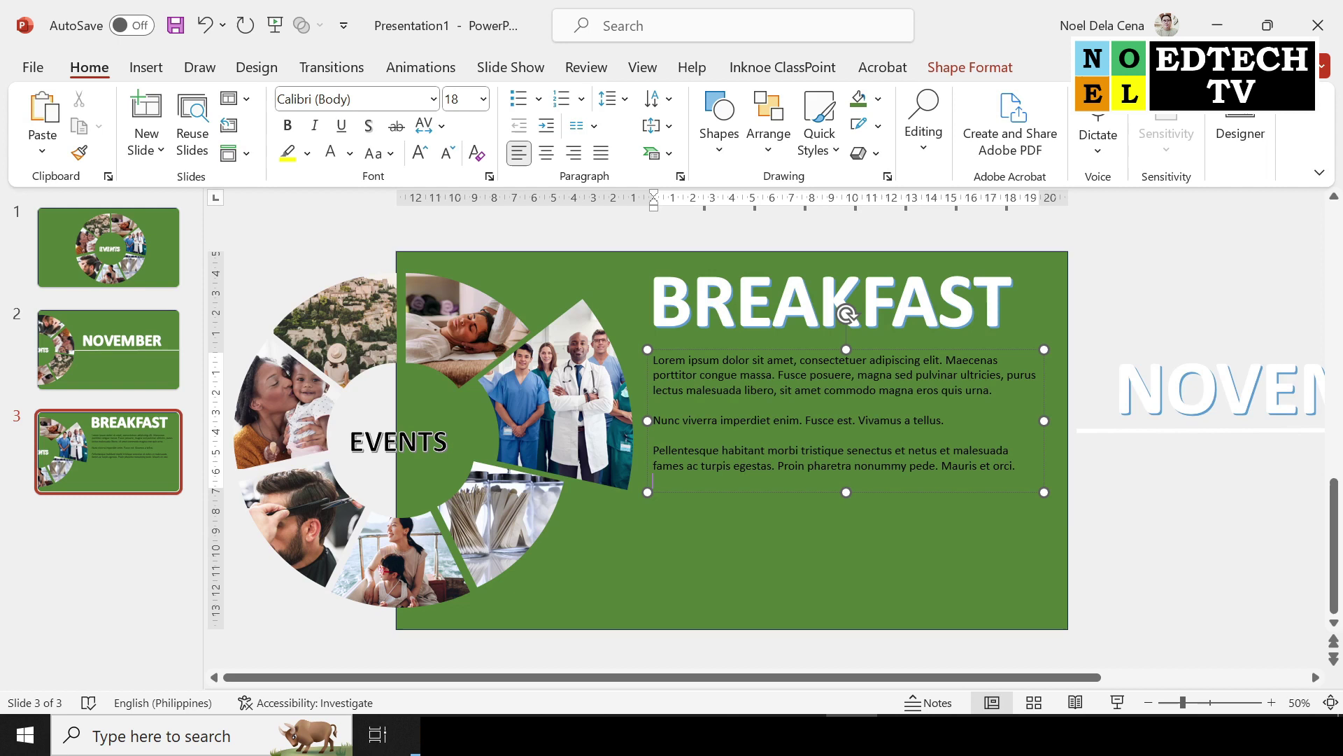
# Step: Trim the text to one paragraph and make it white at 32 pt
pyautogui.moveTo(652, 414); pyautogui.dragTo(1018, 472)
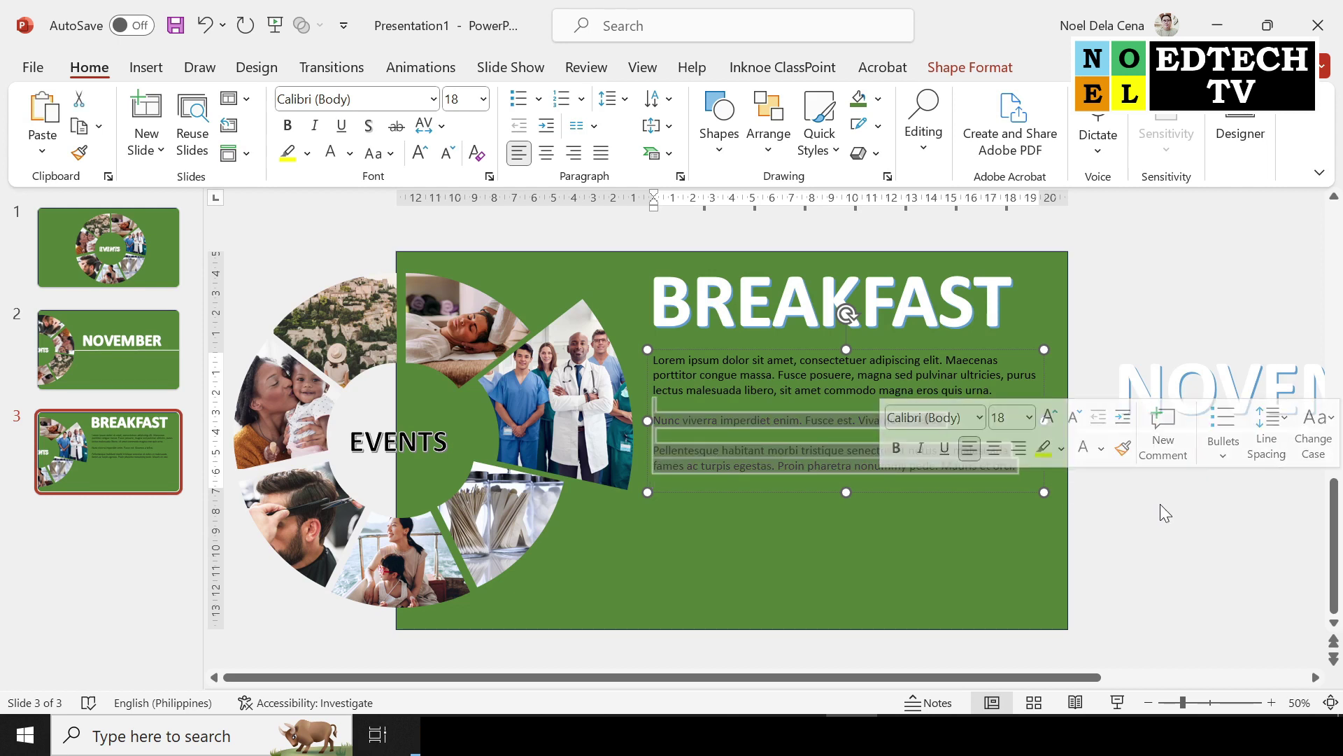
pyautogui.press('Delete')
pyautogui.press('BackSpace')
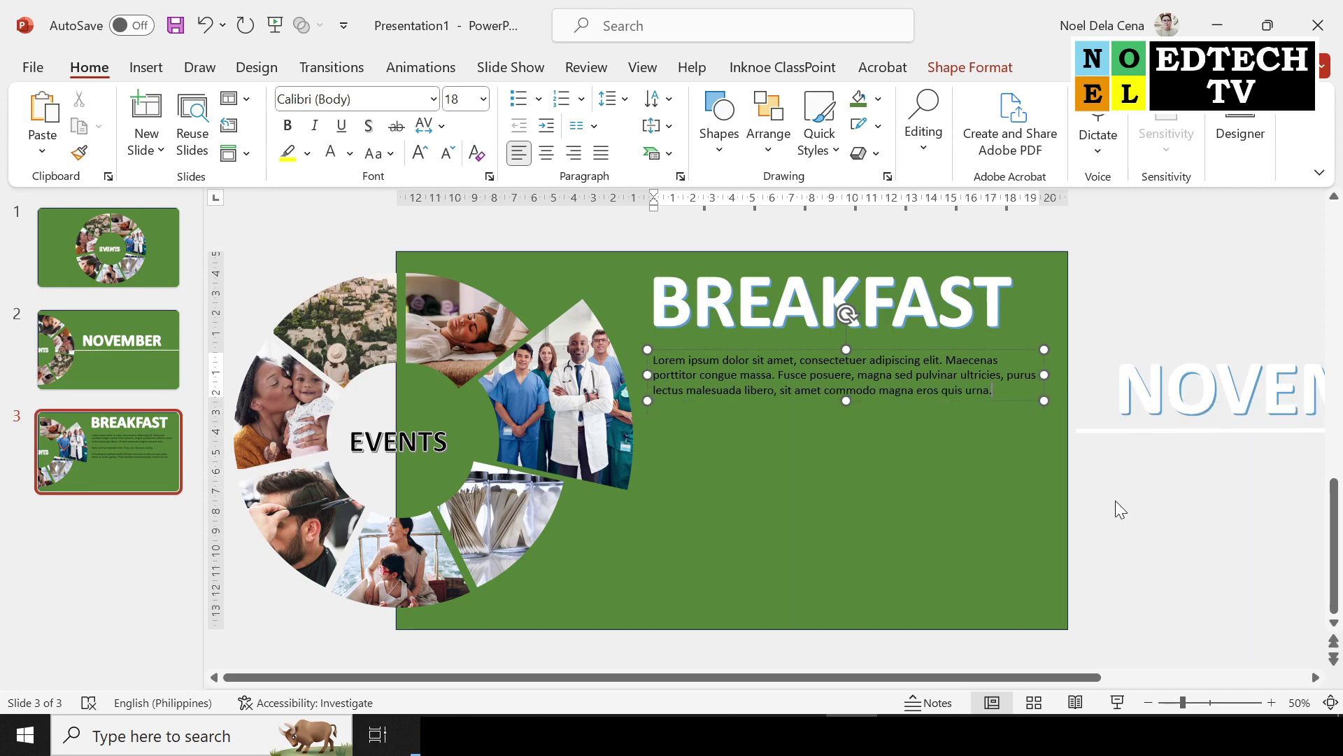
pyautogui.hotkey('ctrl', 'a')
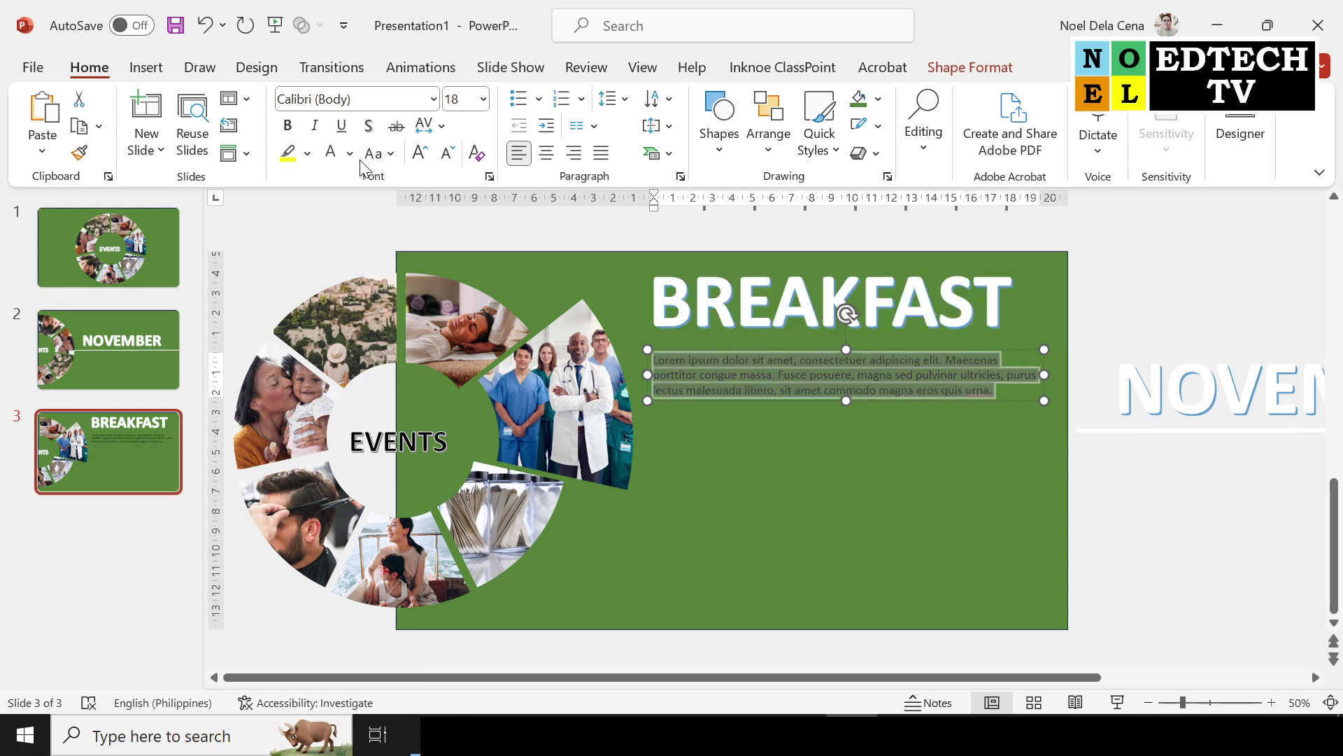
pyautogui.click(332, 152)
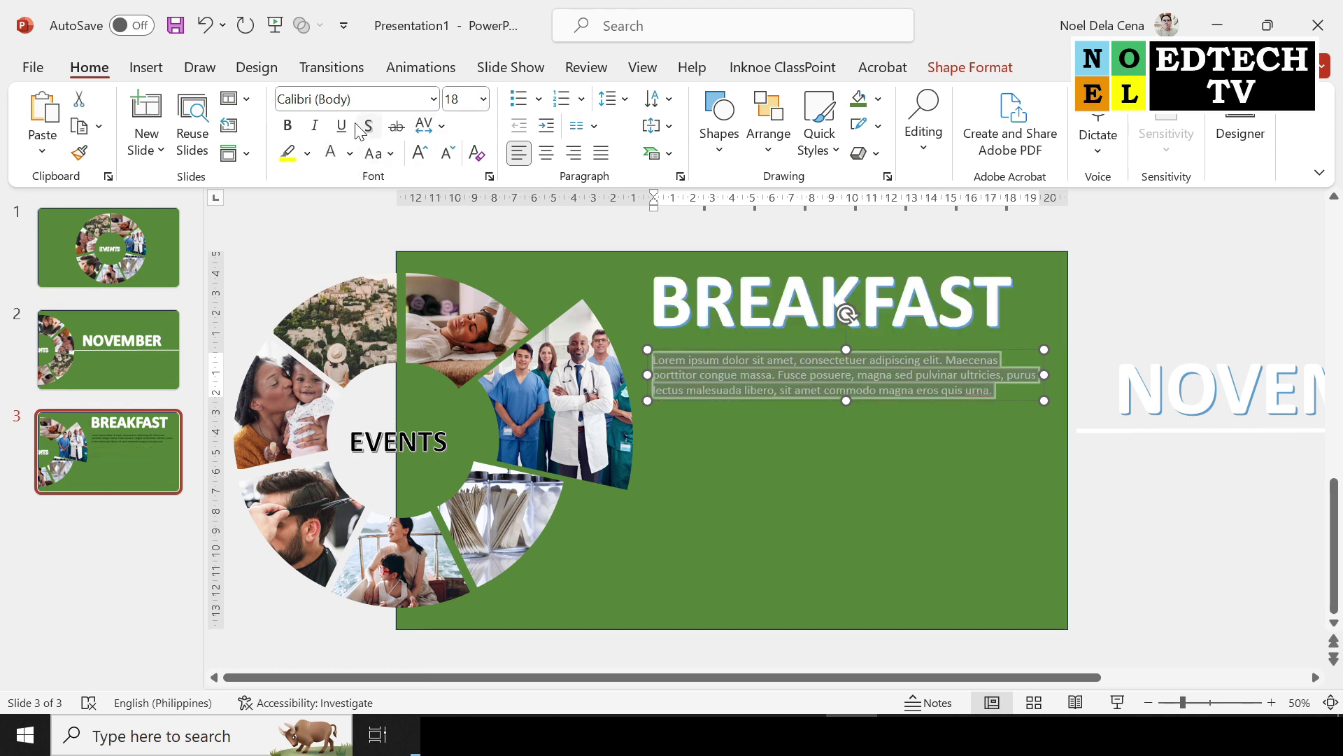
pyautogui.click(483, 102)
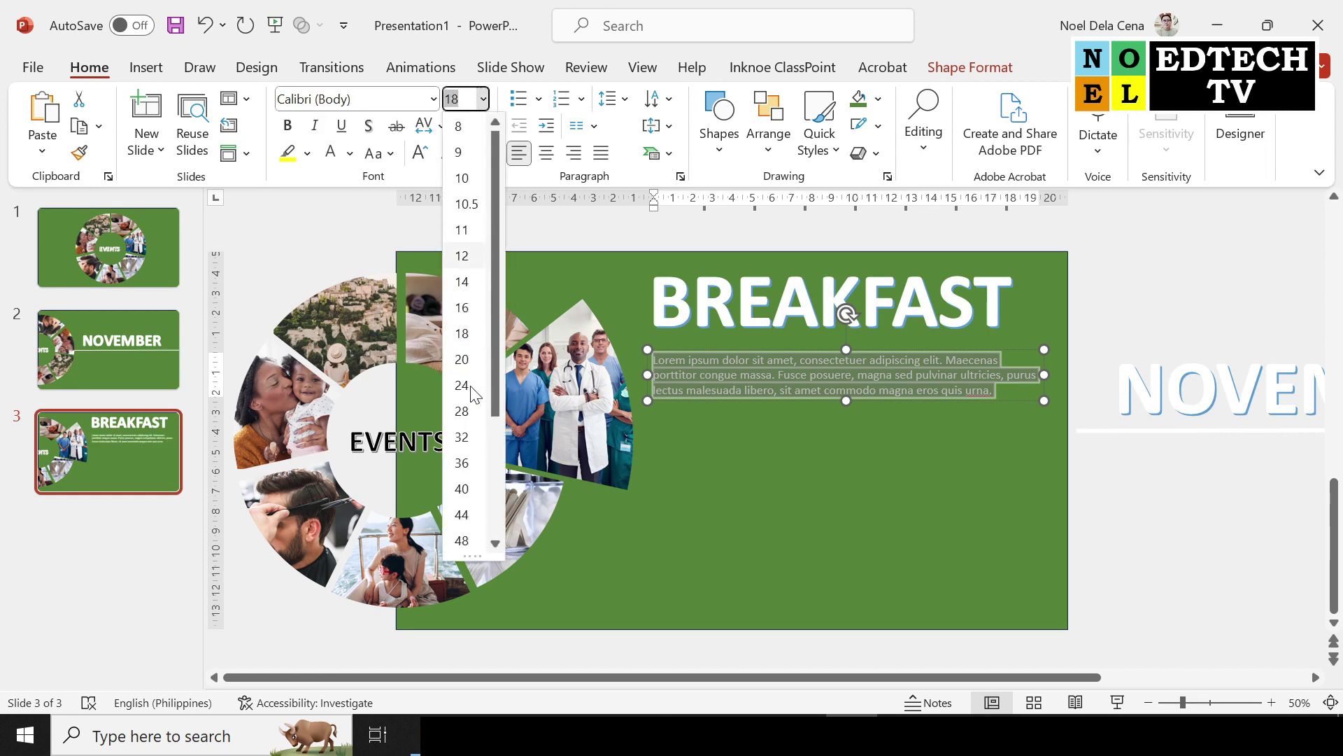
pyautogui.click(468, 438)
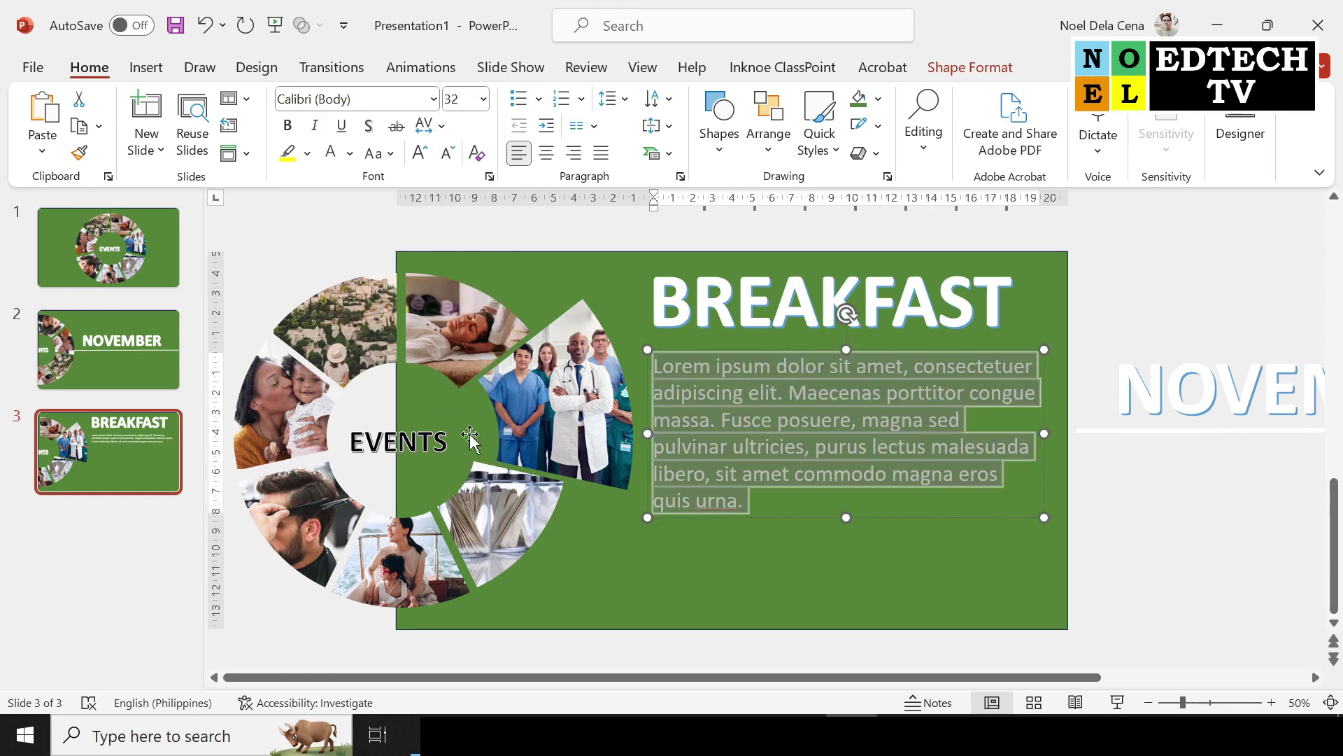
pyautogui.click(1228, 543)
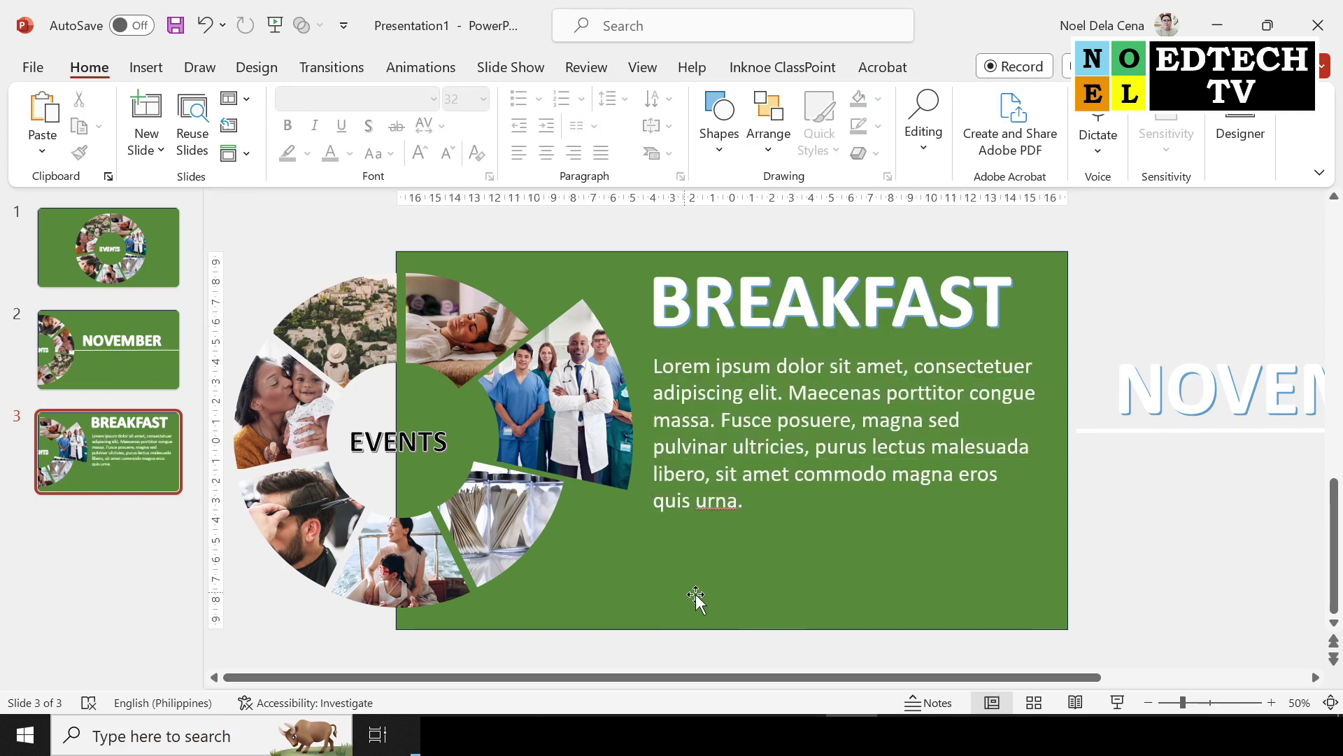
pyautogui.click(161, 68)
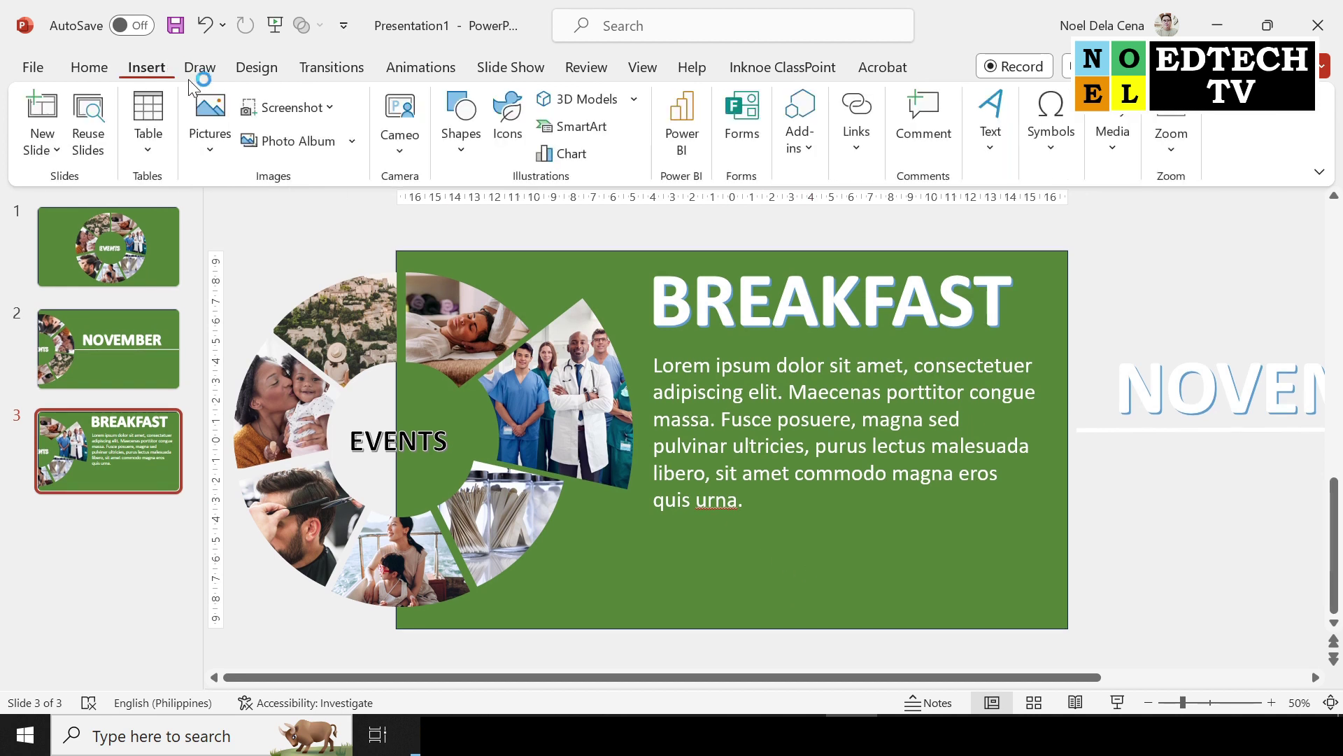
# Step: Search icons for RESTAURANT and insert the waiter, wine plate, burger, table and waitress icons
pyautogui.click(510, 140)
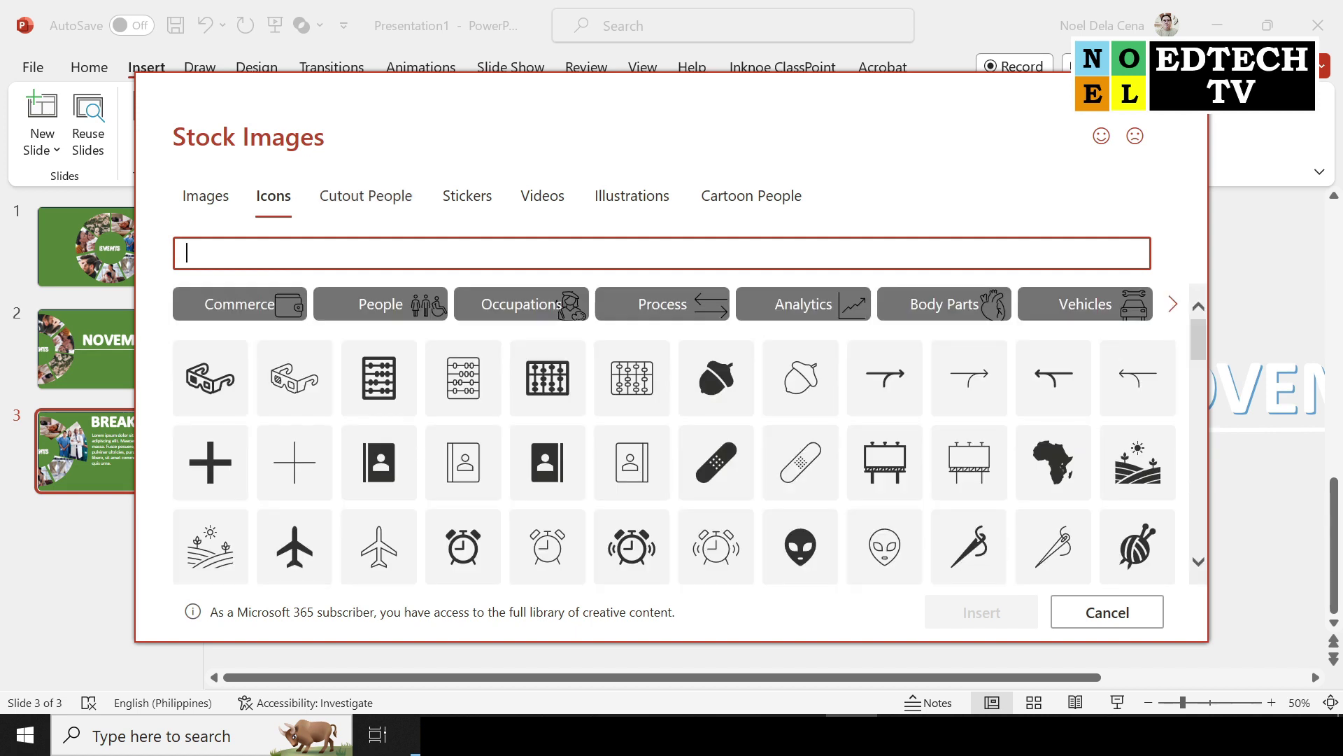
pyautogui.write('RESTAURANT')
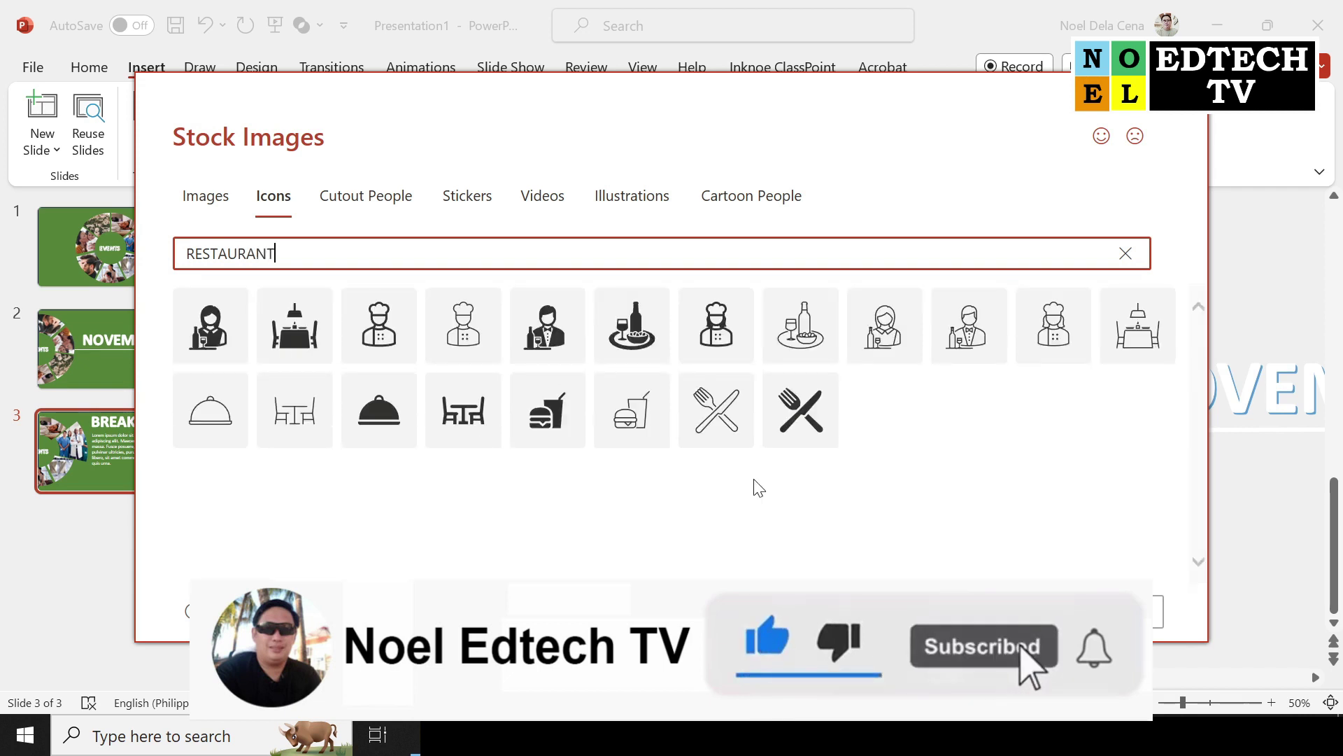
pyautogui.click(553, 342)
pyautogui.click(623, 334)
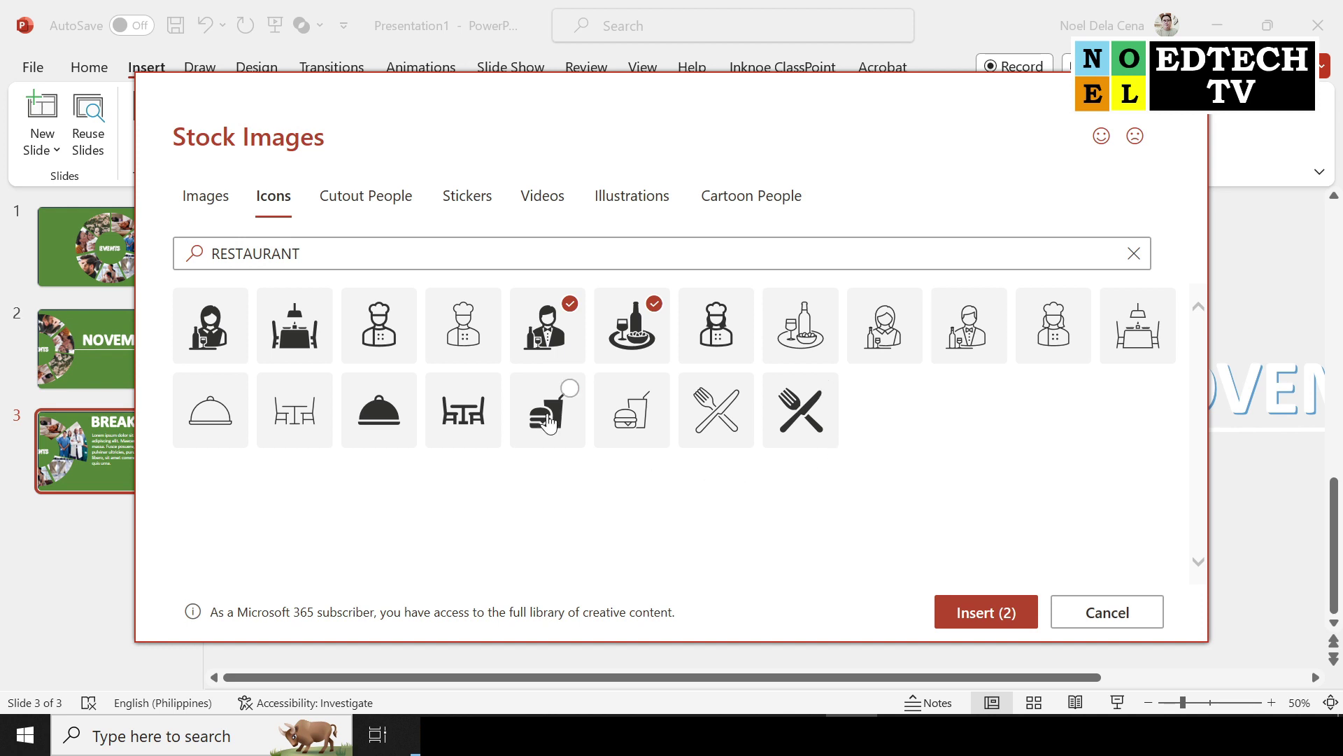
pyautogui.click(548, 419)
pyautogui.click(299, 345)
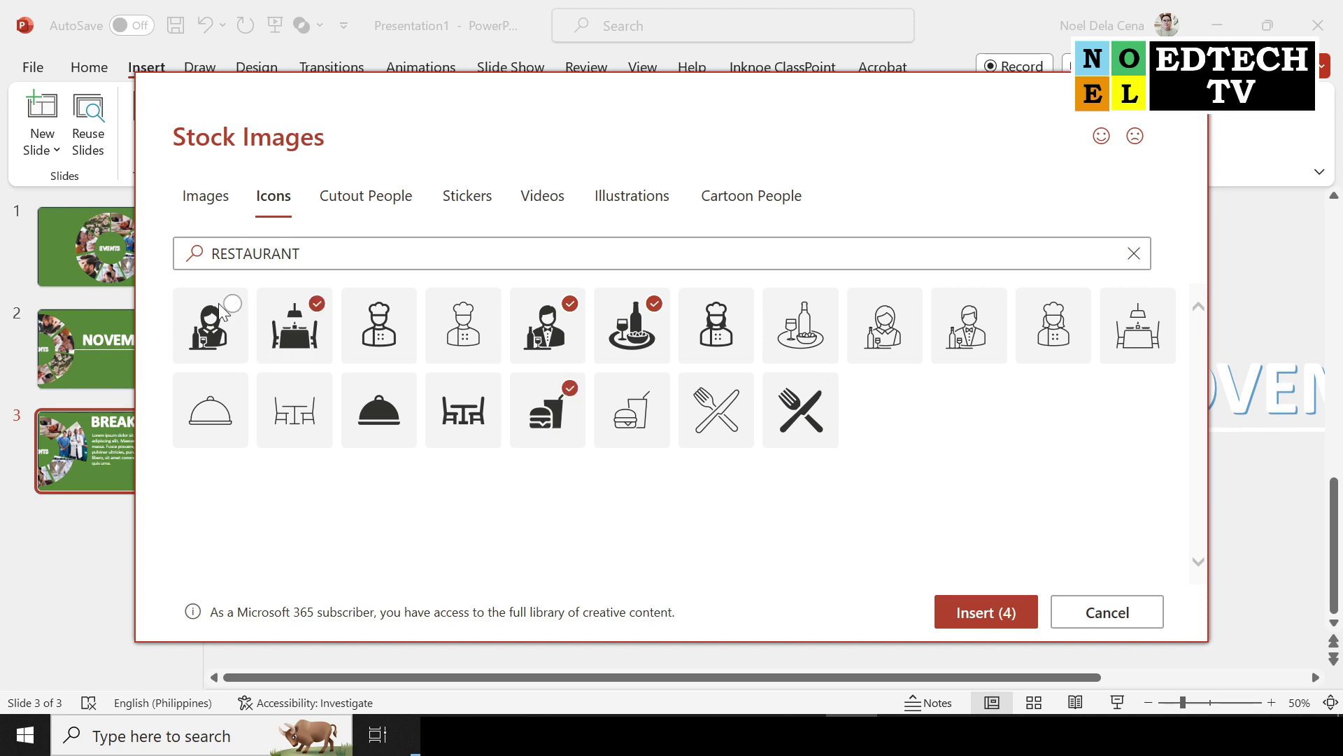
pyautogui.click(210, 318)
pyautogui.click(1006, 613)
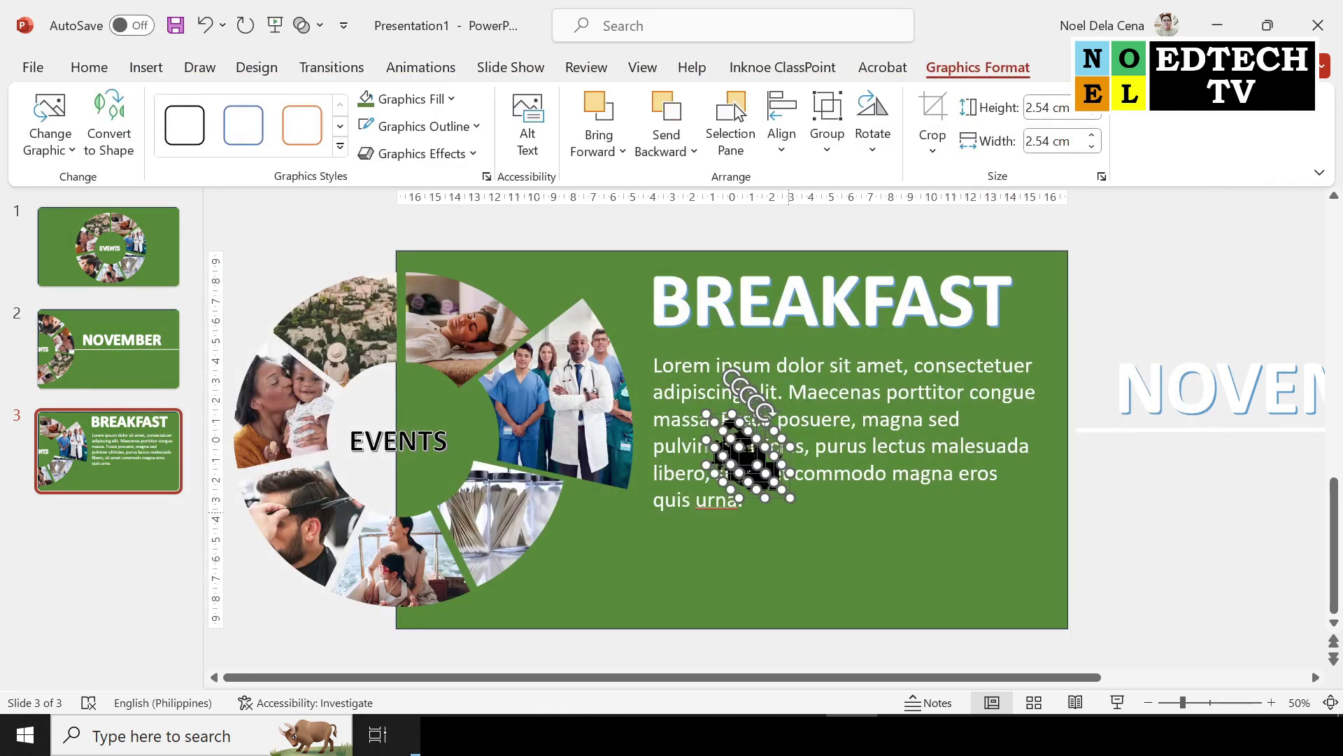
# Step: Fill the inserted icons white and enlarge them to 3.5 cm
pyautogui.moveTo(791, 501); pyautogui.dragTo(809, 518)
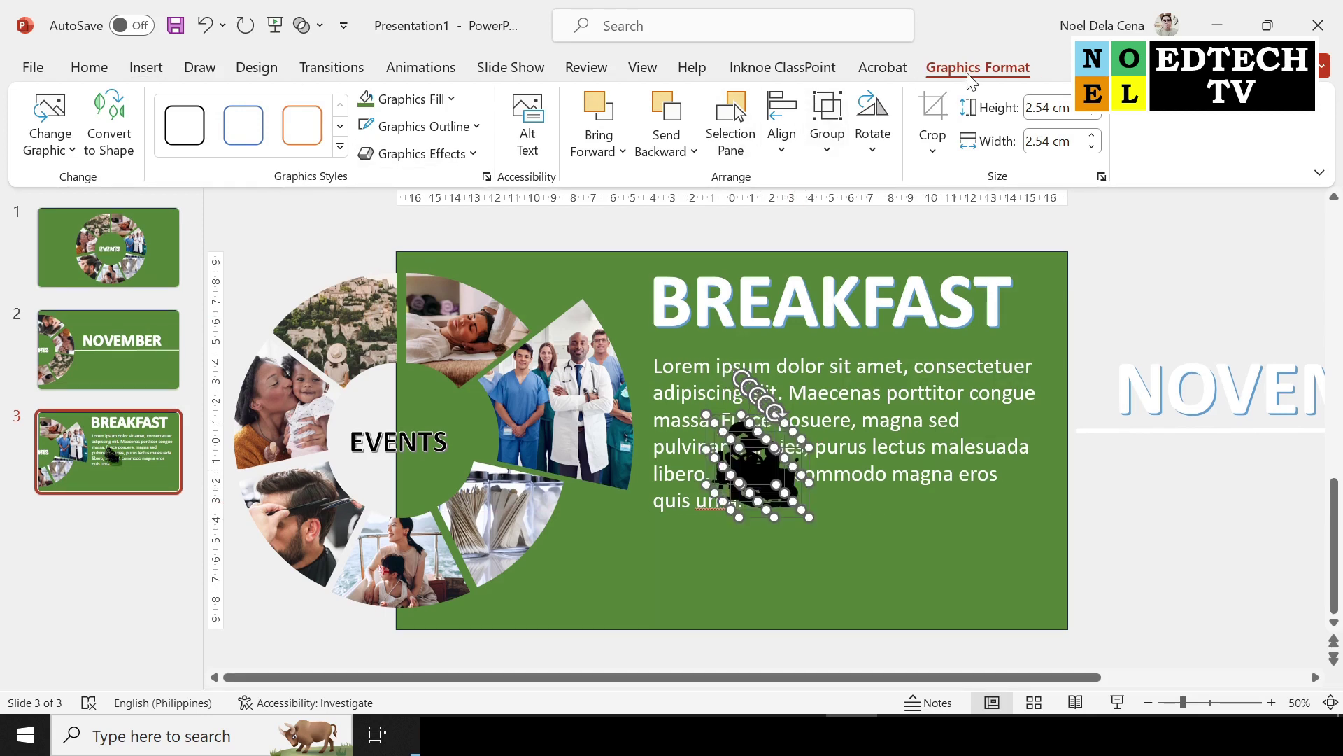
pyautogui.click(456, 100)
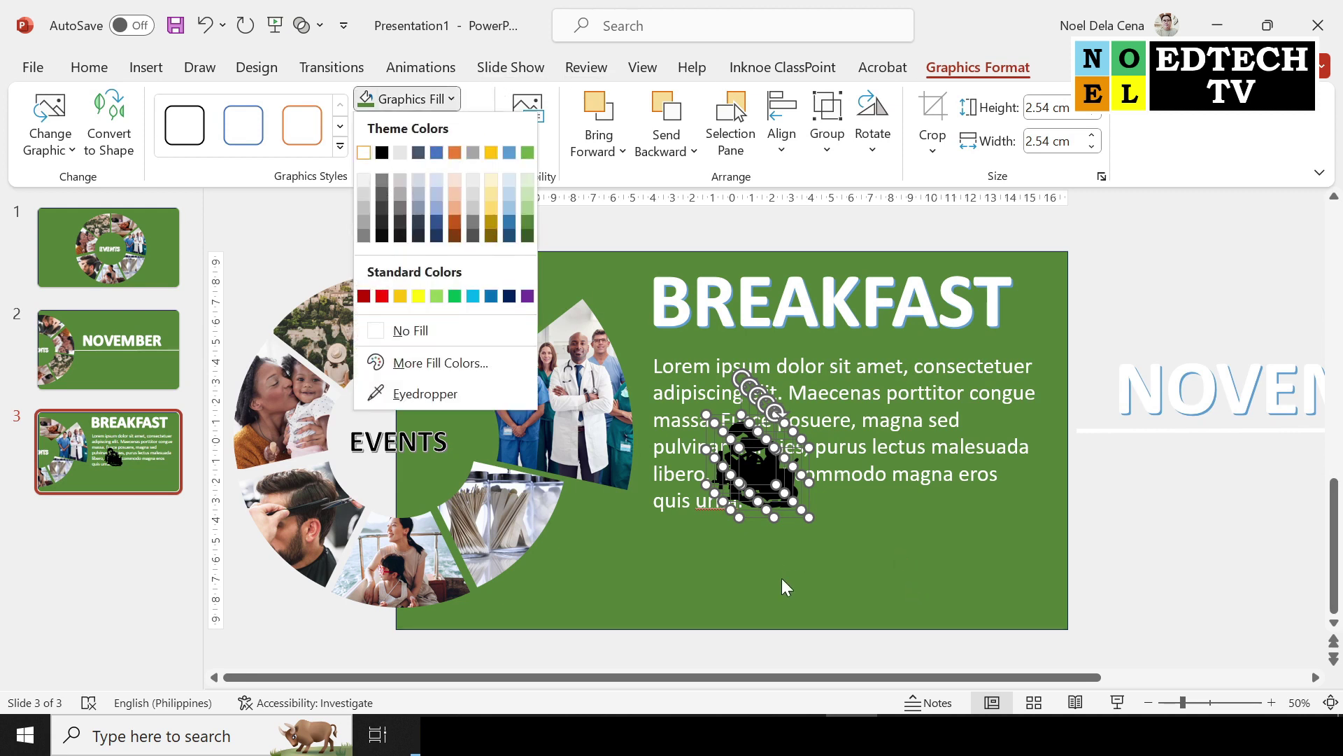
pyautogui.click(812, 568)
pyautogui.moveTo(788, 507)
pyautogui.mouseDown()
pyautogui.moveTo(764, 489)
pyautogui.moveTo(814, 598)
pyautogui.moveTo(968, 543)
pyautogui.mouseUp()
# Step: Spread the icons out of their stack into a row near the slide's bottom
pyautogui.moveTo(803, 594); pyautogui.dragTo(623, 592)
pyautogui.moveTo(788, 577)
pyautogui.mouseDown()
pyautogui.moveTo(852, 558)
pyautogui.moveTo(876, 593)
pyautogui.mouseUp()
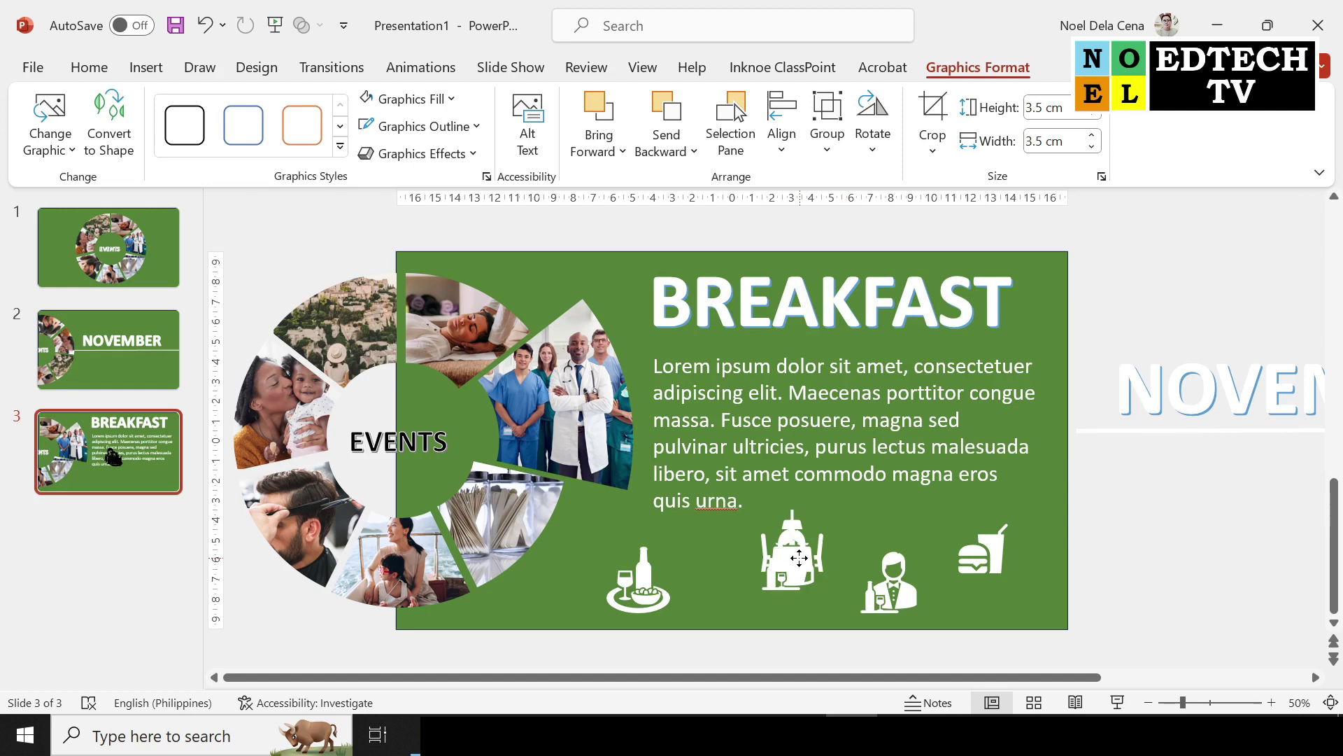
pyautogui.moveTo(799, 558); pyautogui.dragTo(748, 608)
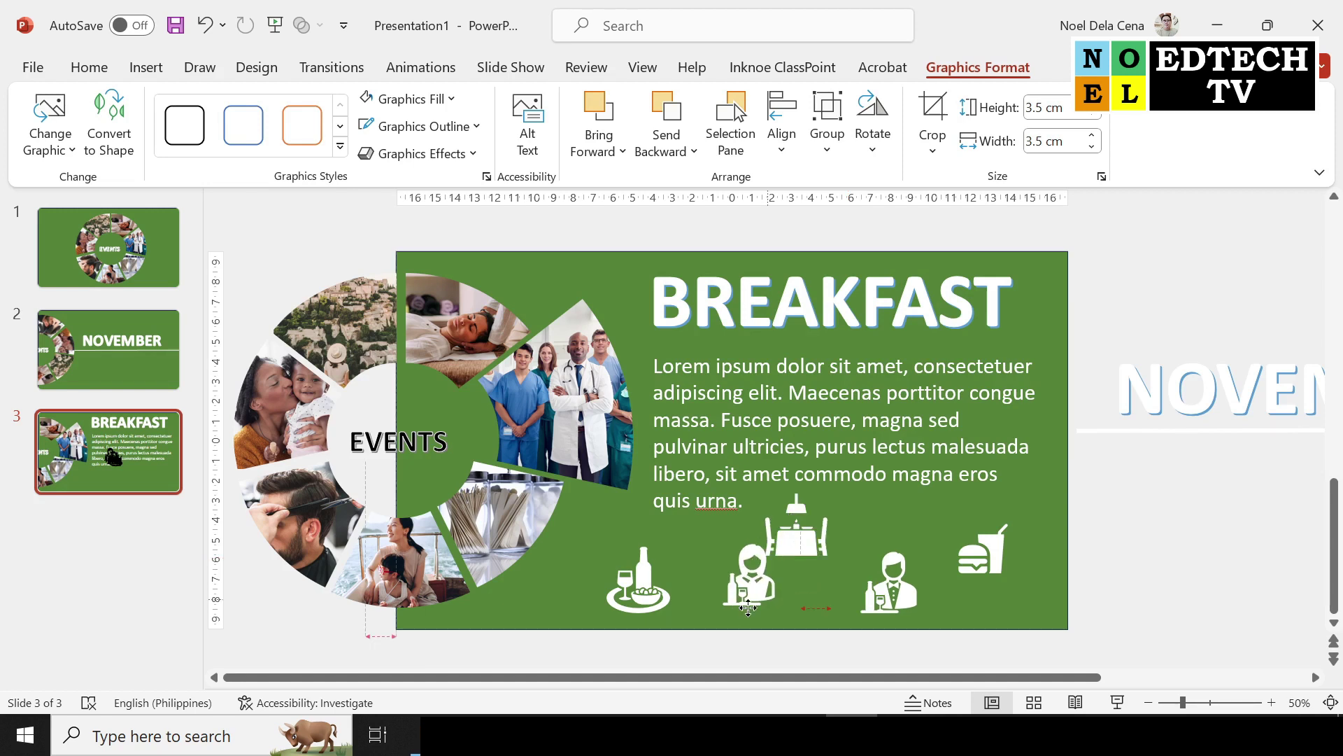
pyautogui.moveTo(748, 608); pyautogui.dragTo(698, 607)
pyautogui.click(1048, 623)
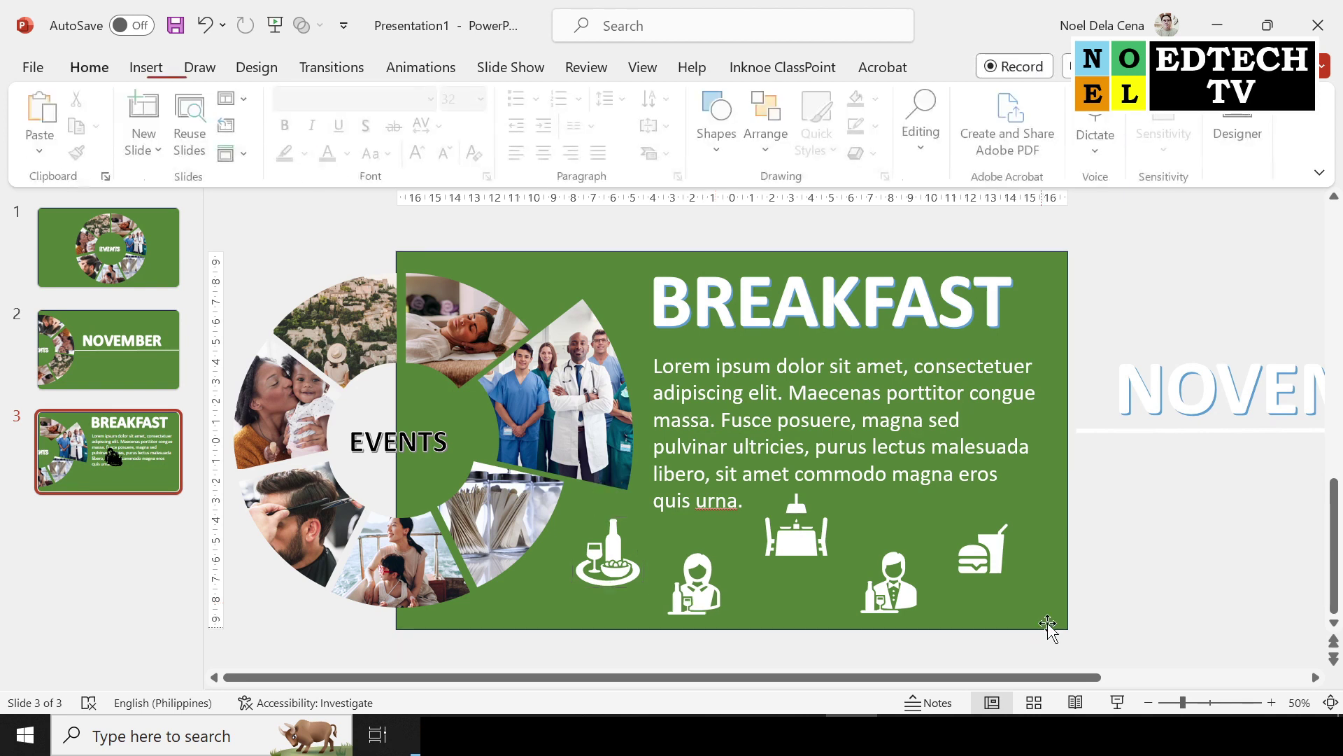
pyautogui.click(119, 353)
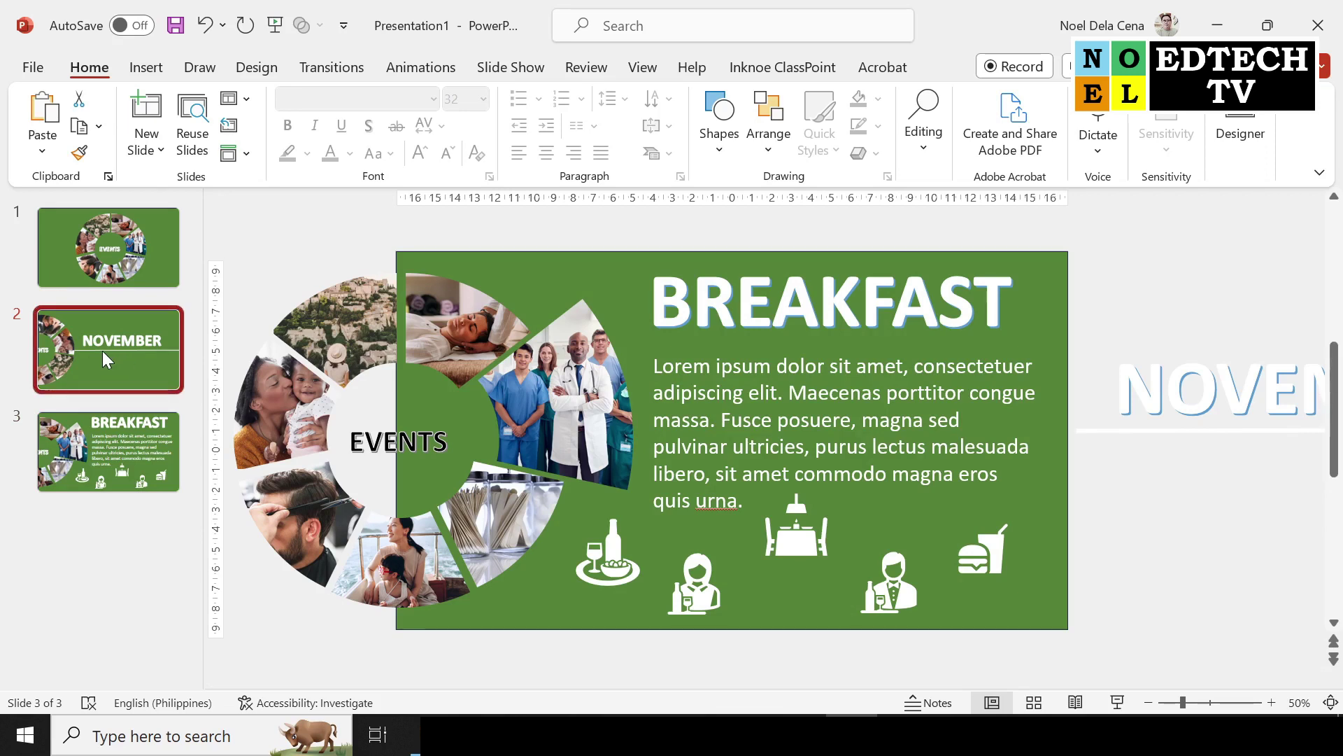
# Step: Duplicate the NOVEMBER slide and move the copy after BREAKFAST as slide 4
pyautogui.rightClick(108, 350)
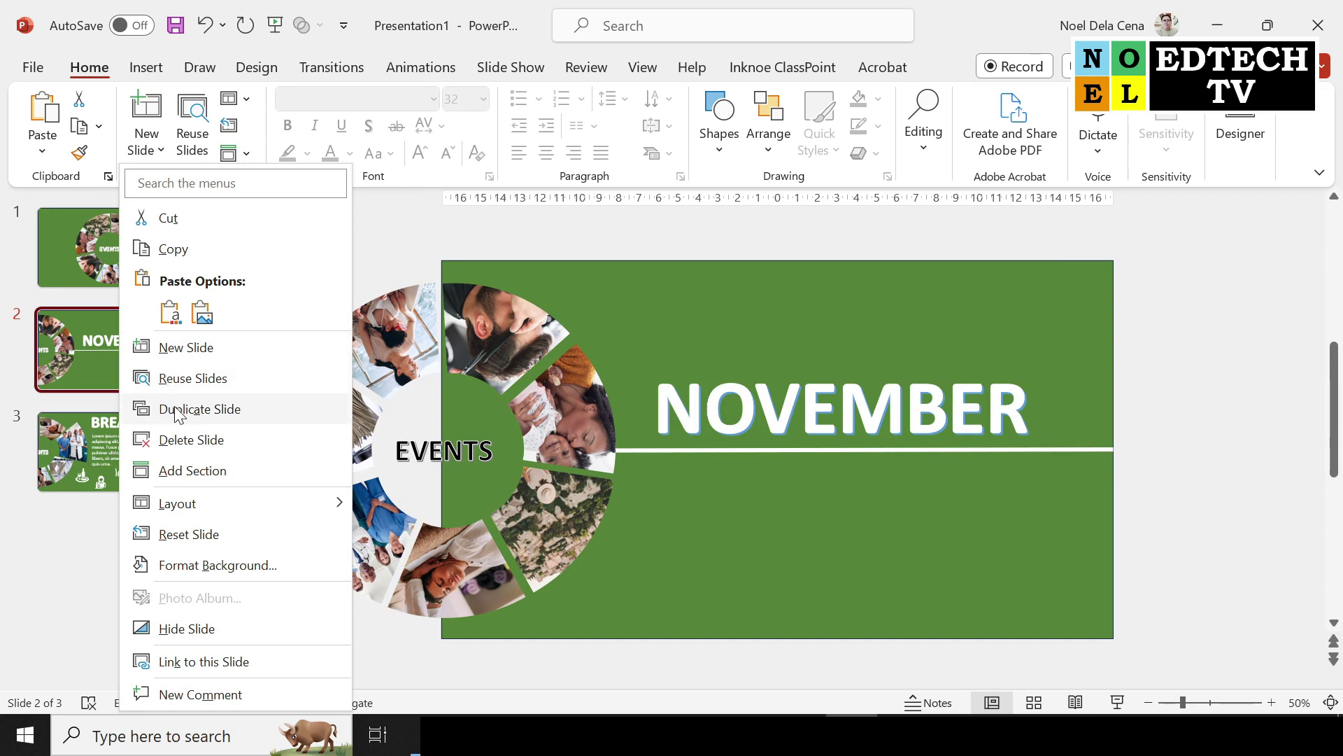
pyautogui.click(174, 409)
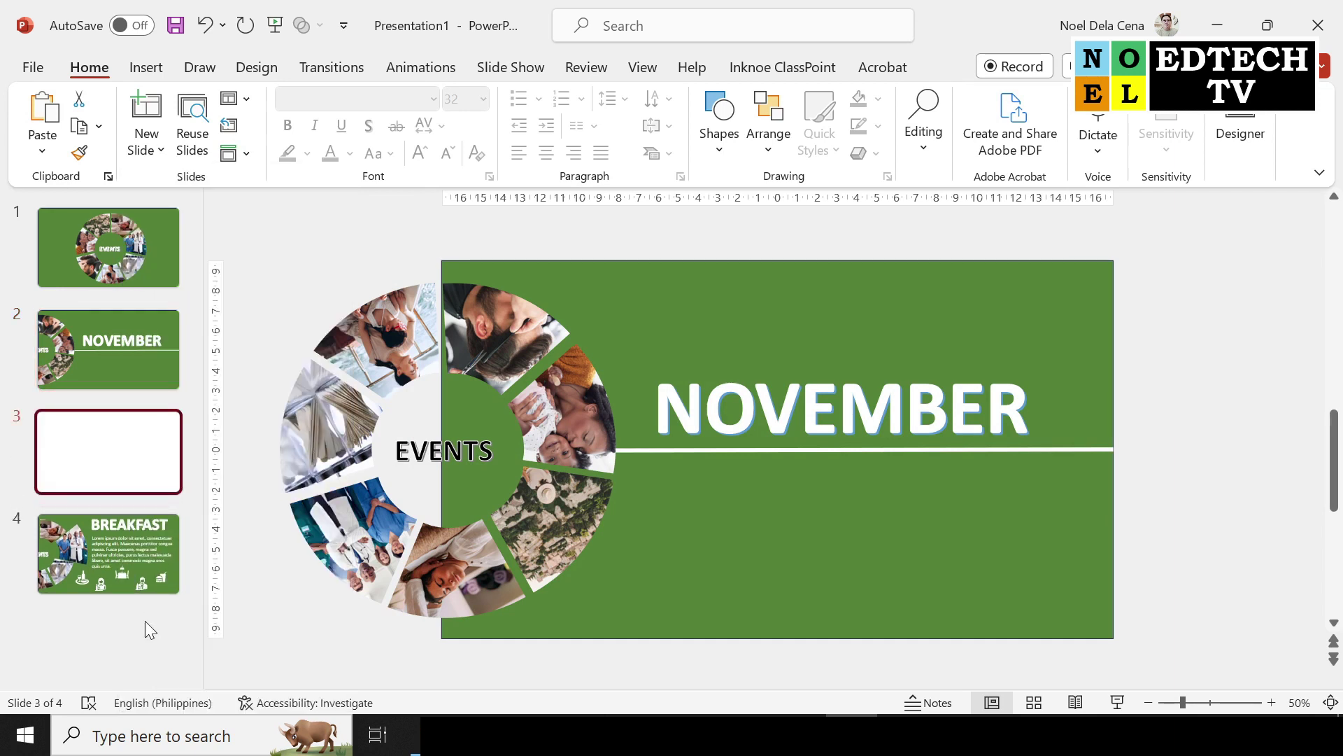
pyautogui.moveTo(145, 619); pyautogui.dragTo(128, 606)
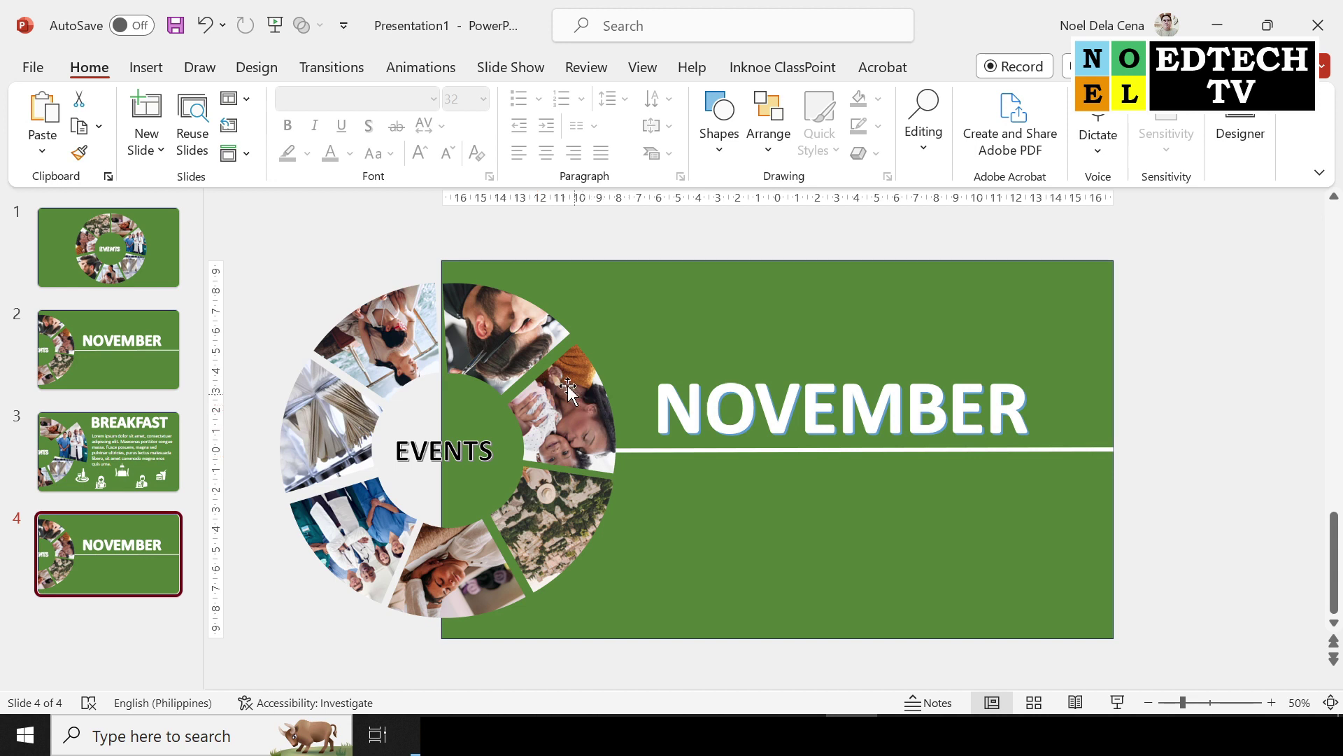
pyautogui.click(508, 310)
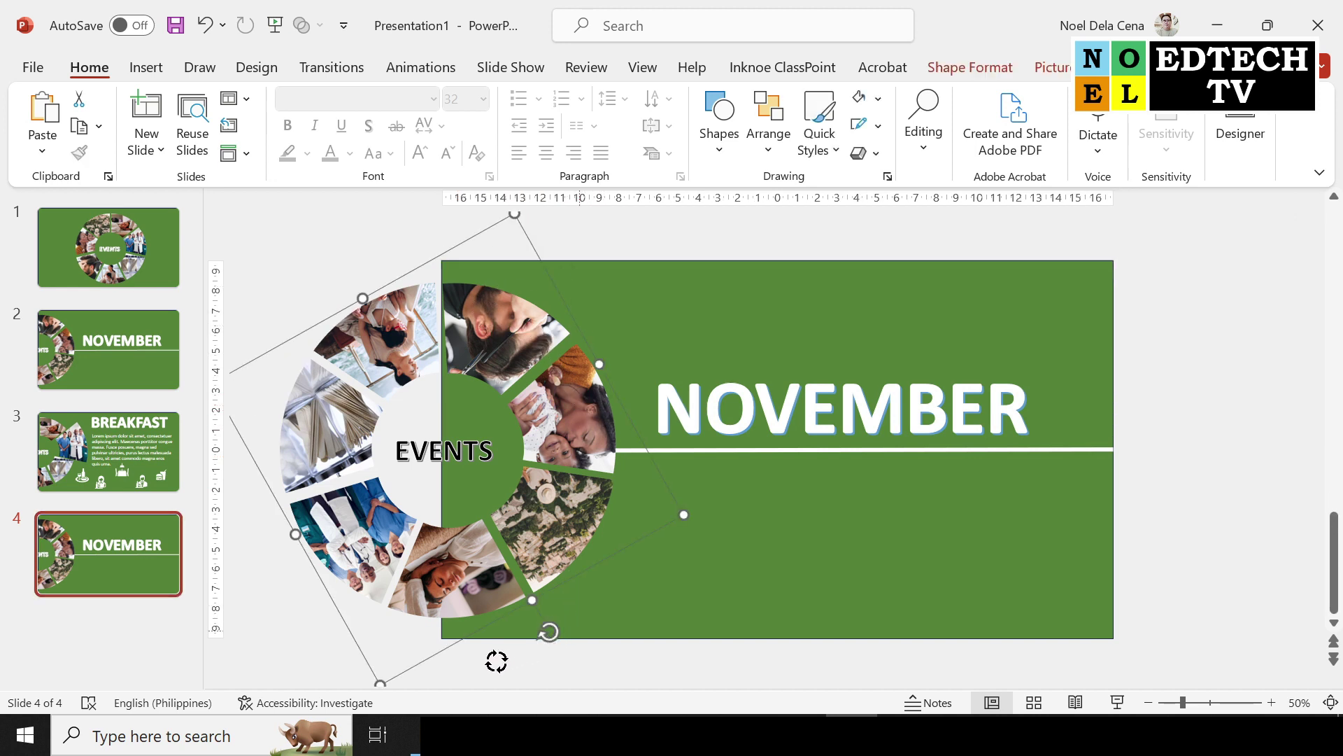
# Step: Step slide 4's photo ring to a new orientation by undoing through its rotations
pyautogui.press('Delete')
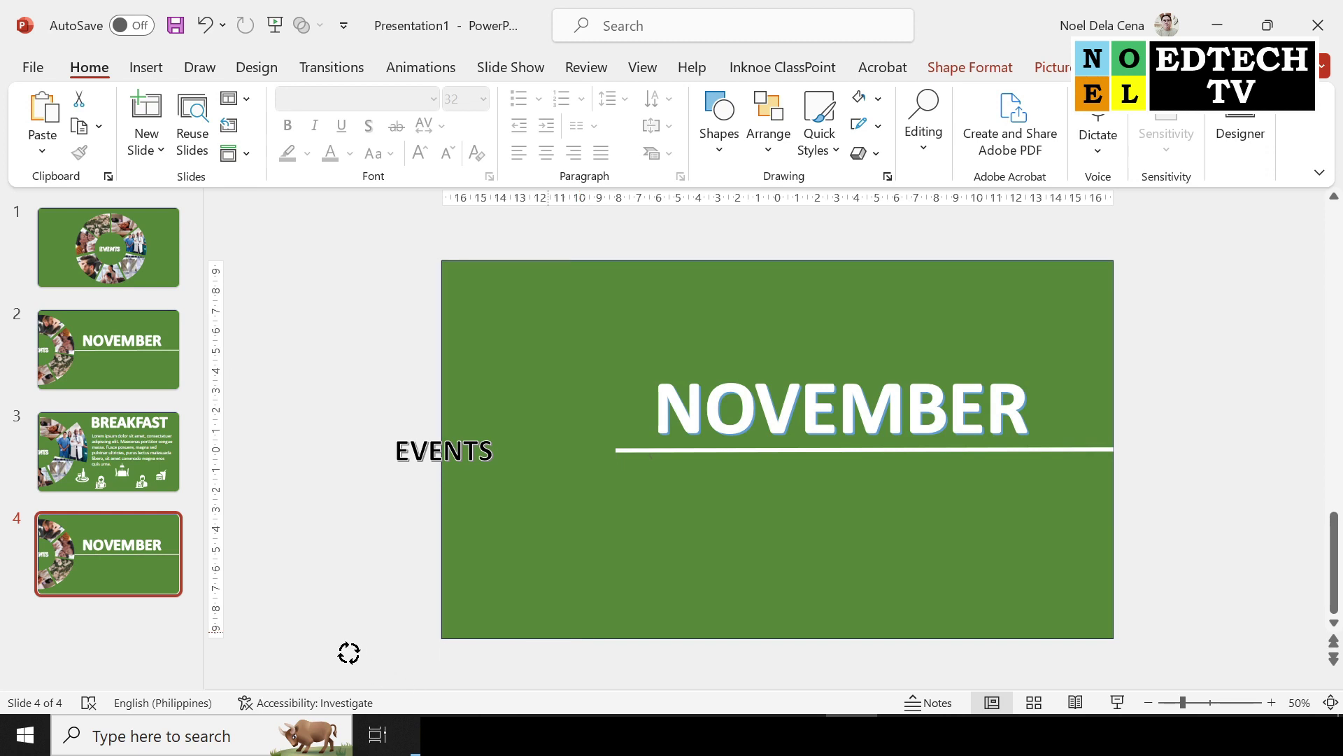
pyautogui.hotkey('ctrl', 'z')
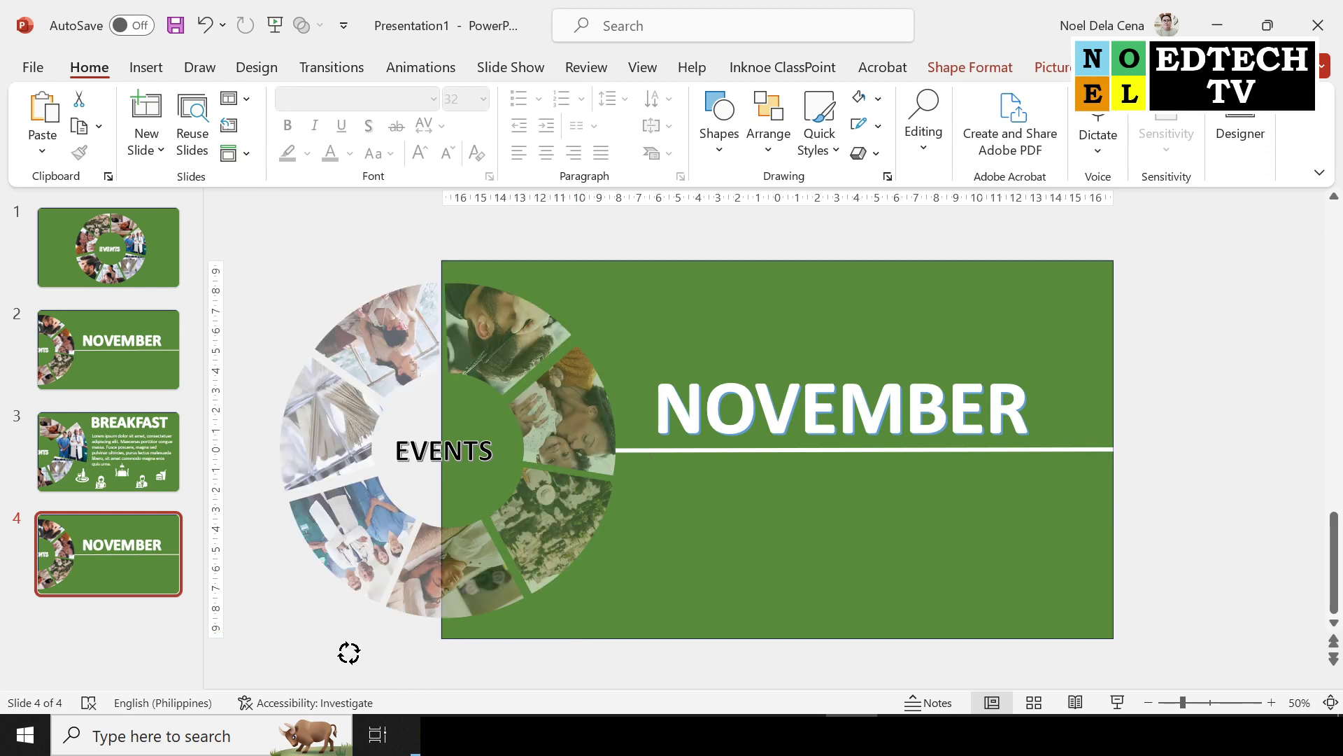
pyautogui.hotkey('ctrl', 'z')
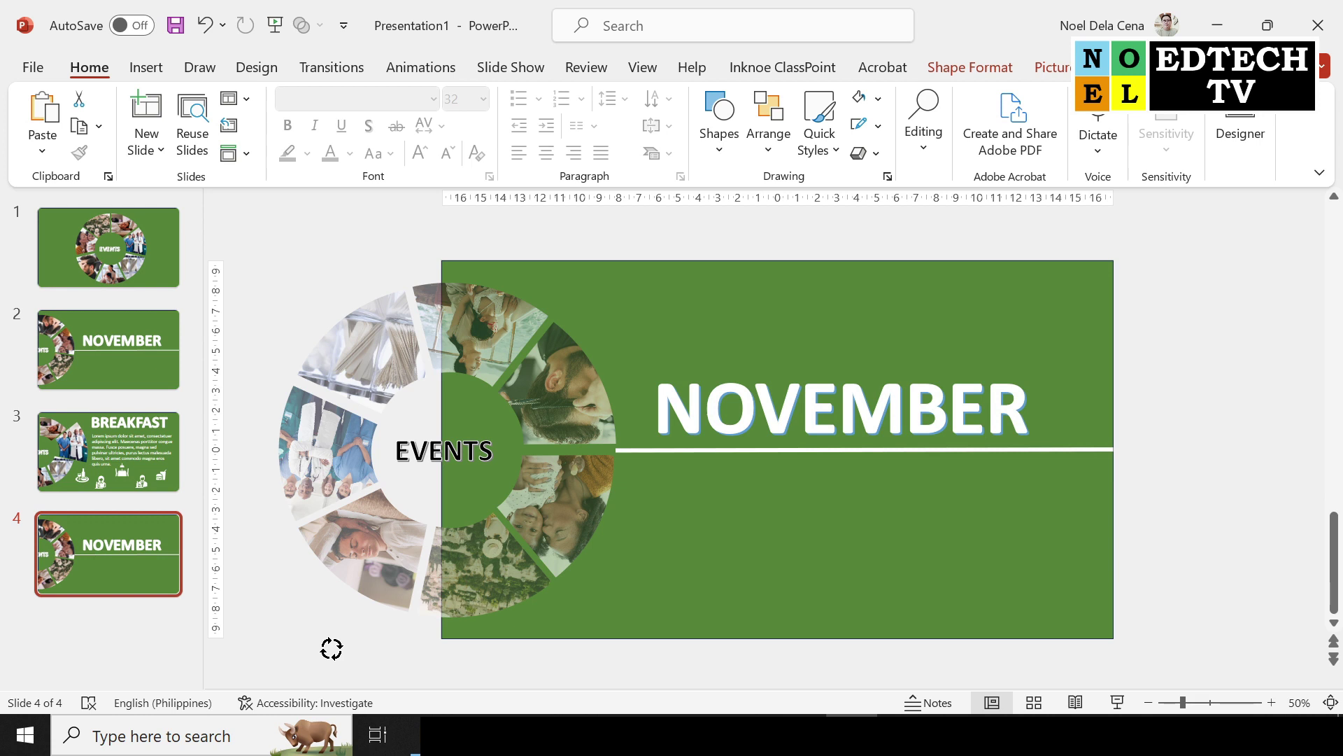
pyautogui.hotkey('ctrl', 'z')
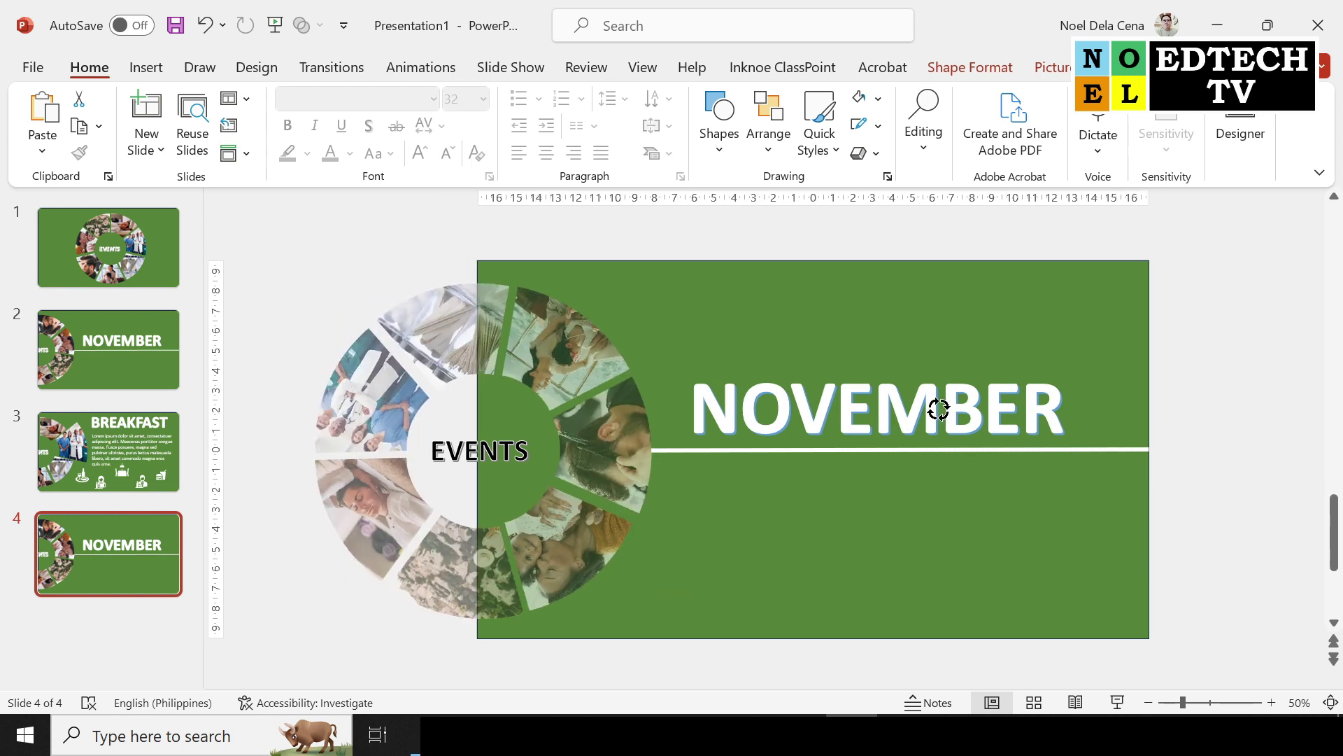
# Step: Delete the white line under the NOVEMBER title
pyautogui.hotkey('ctrl', 'z')
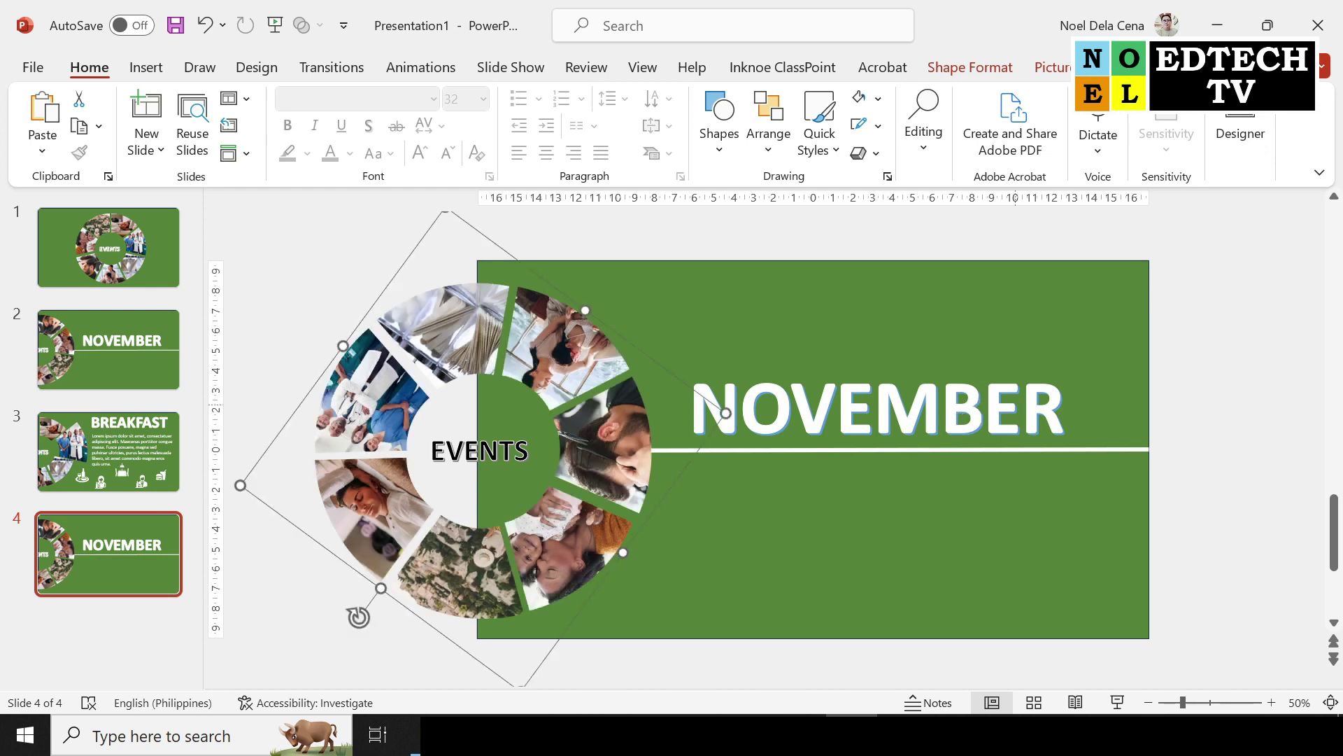
pyautogui.hotkey('ctrl', 'z')
pyautogui.click(1070, 450)
pyautogui.press('Delete')
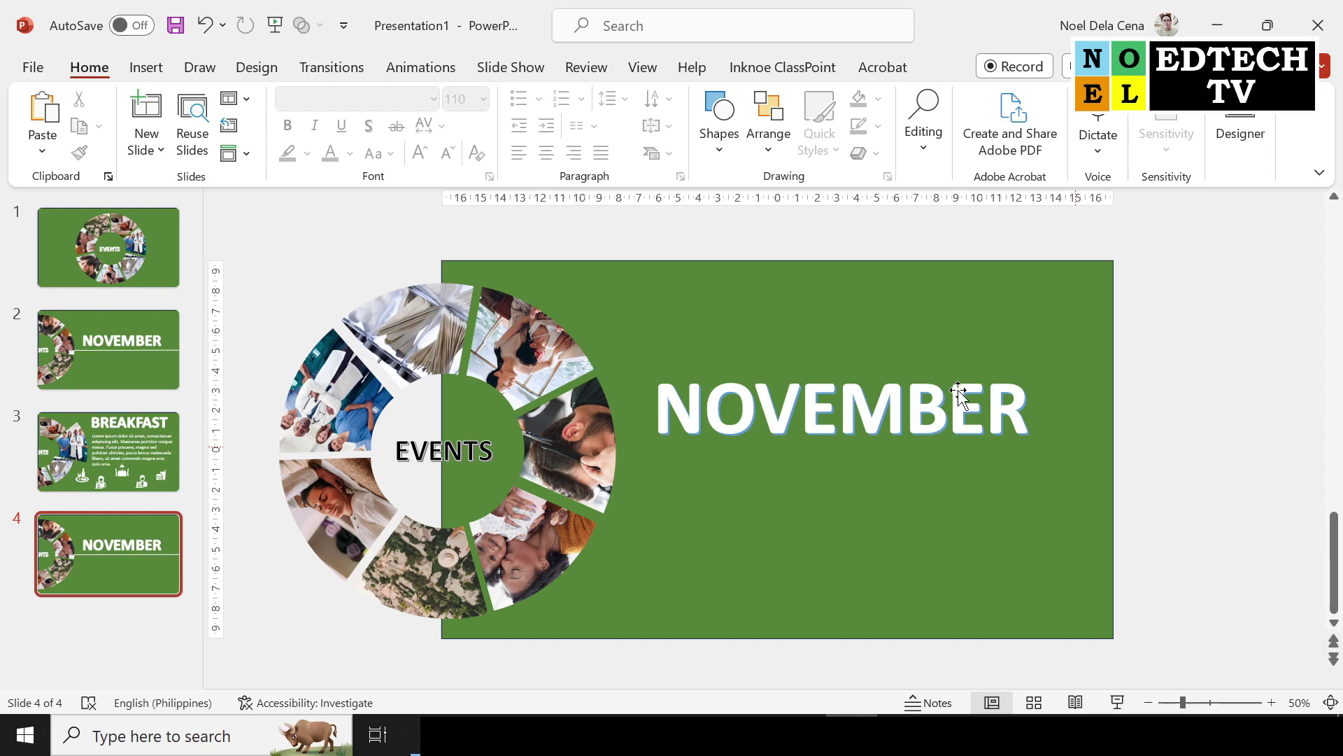
# Step: Delete the NOVEMBER title text box from slide 4
pyautogui.click(949, 406)
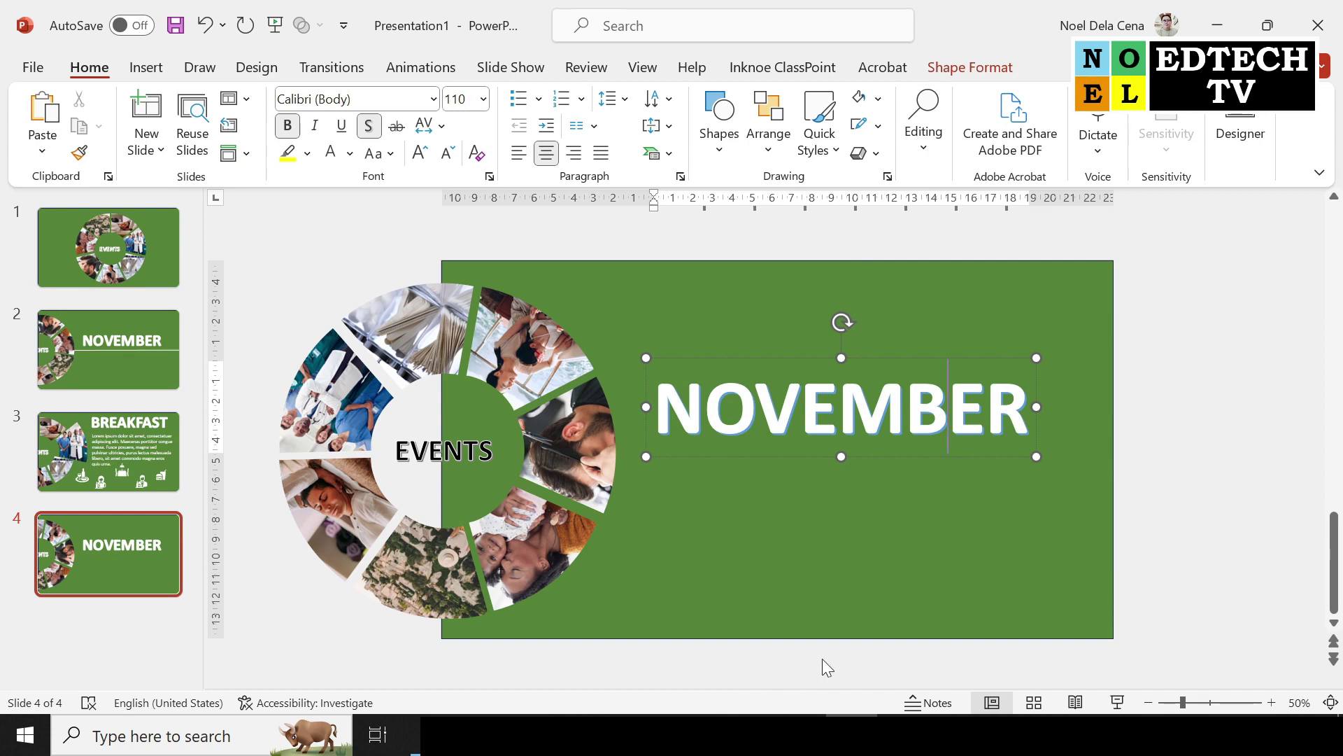
pyautogui.click(964, 350)
pyautogui.hotkey('ctrl', 'z')
pyautogui.click(968, 356)
pyautogui.press('Delete')
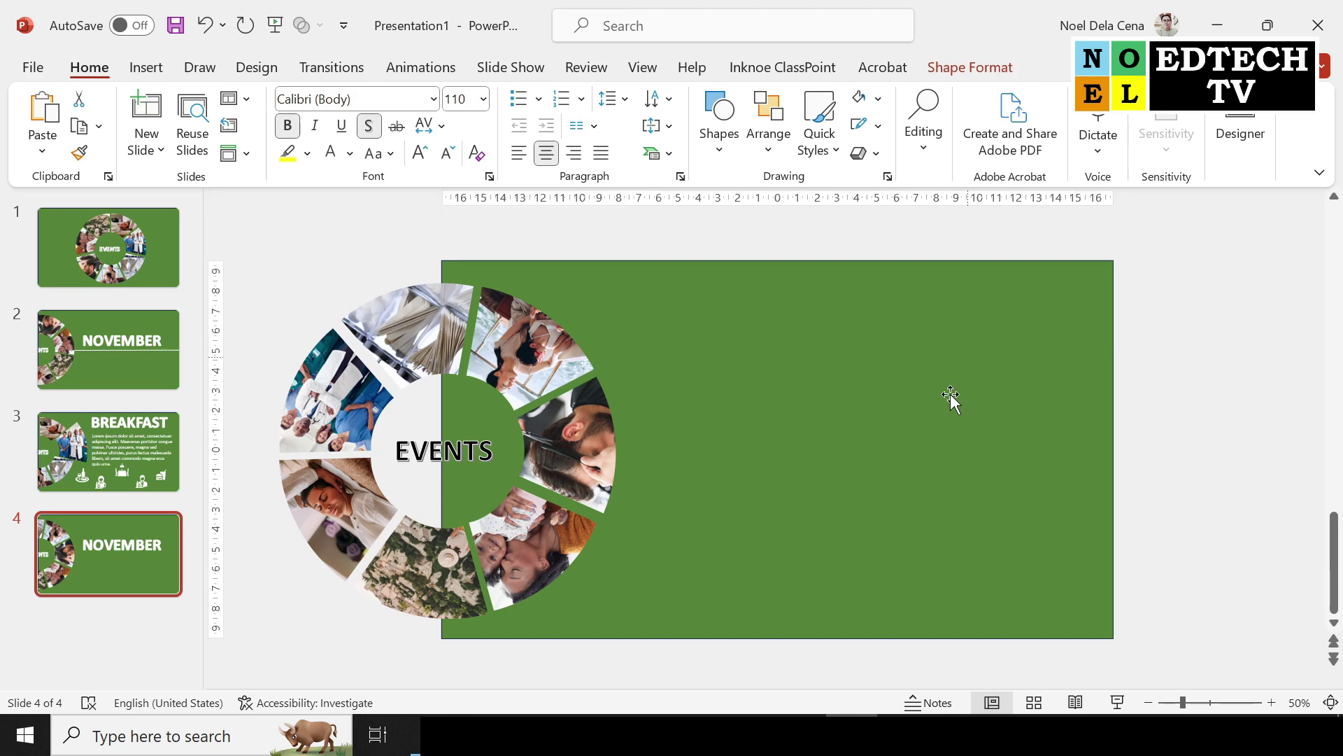
# Step: Select slide 3's BREAKFAST title, body text and five icons, and paste them onto slide 4
pyautogui.click(159, 447)
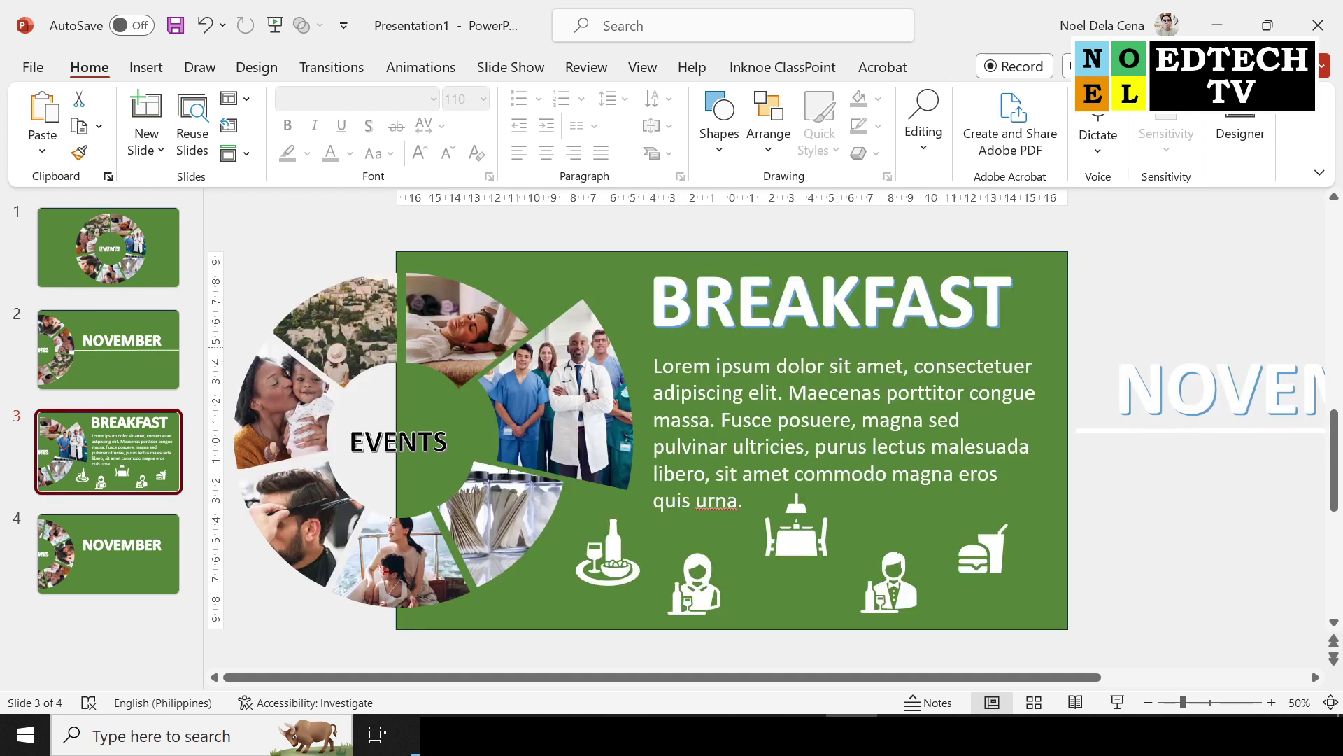
pyautogui.click(847, 325)
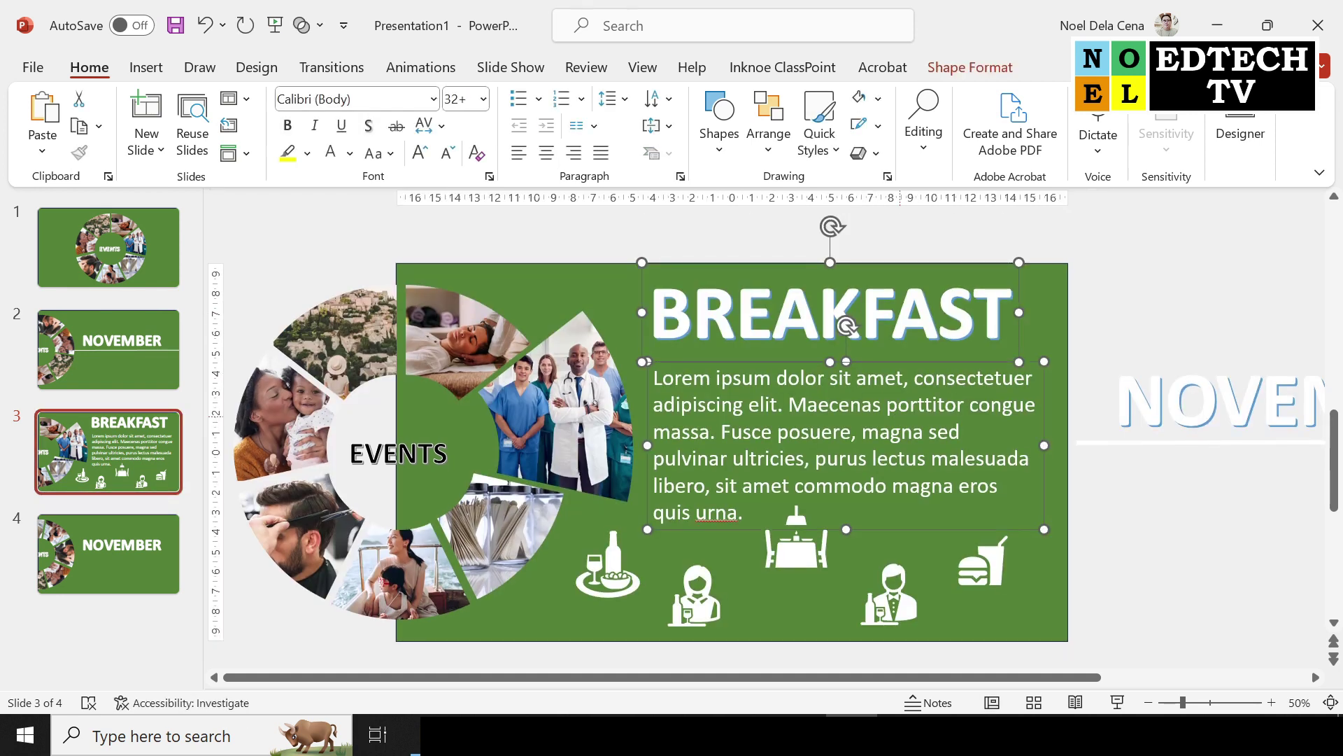
pyautogui.keyDown('shift'); pyautogui.click(615, 568); pyautogui.keyUp('shift')
pyautogui.keyDown('shift'); pyautogui.click(692, 591); pyautogui.keyUp('shift')
pyautogui.keyDown('shift'); pyautogui.click(790, 553); pyautogui.keyUp('shift')
pyautogui.keyDown('shift'); pyautogui.click(903, 623); pyautogui.keyUp('shift')
pyautogui.keyDown('shift'); pyautogui.click(968, 597); pyautogui.keyUp('shift')
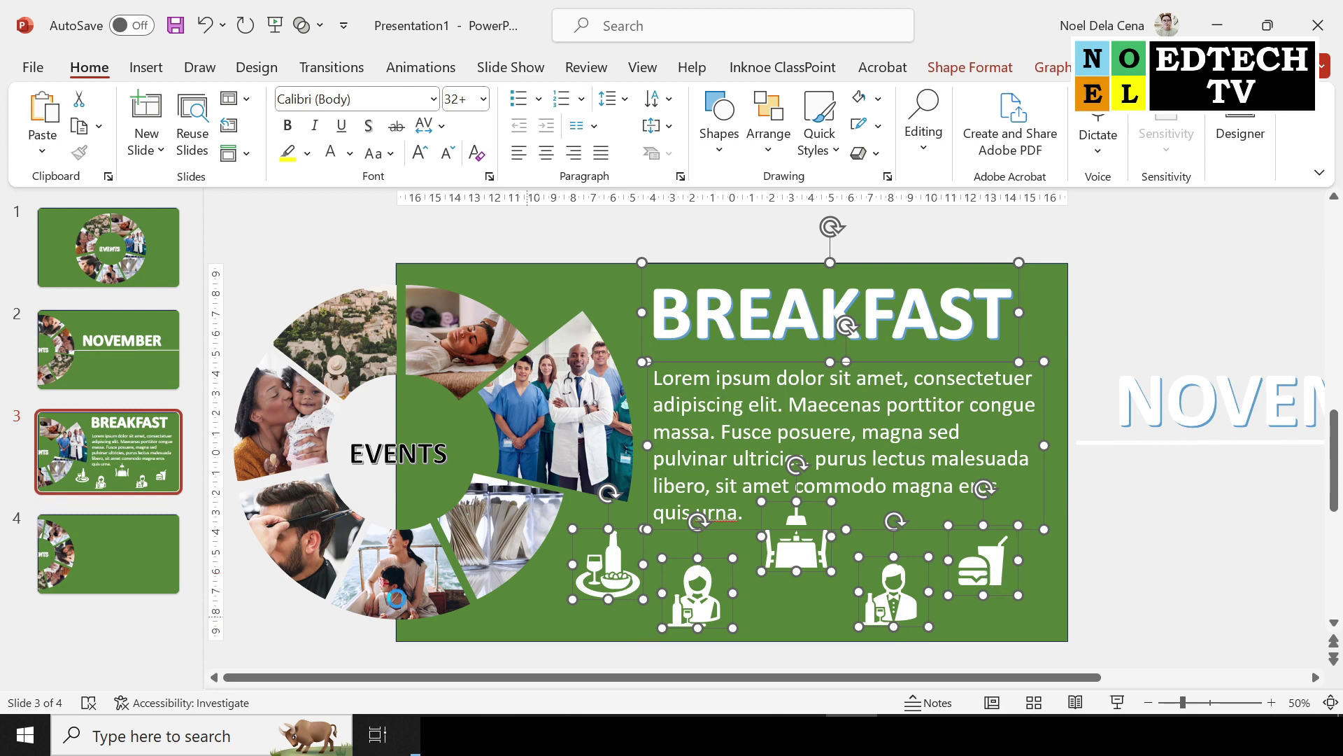
pyautogui.click(168, 563)
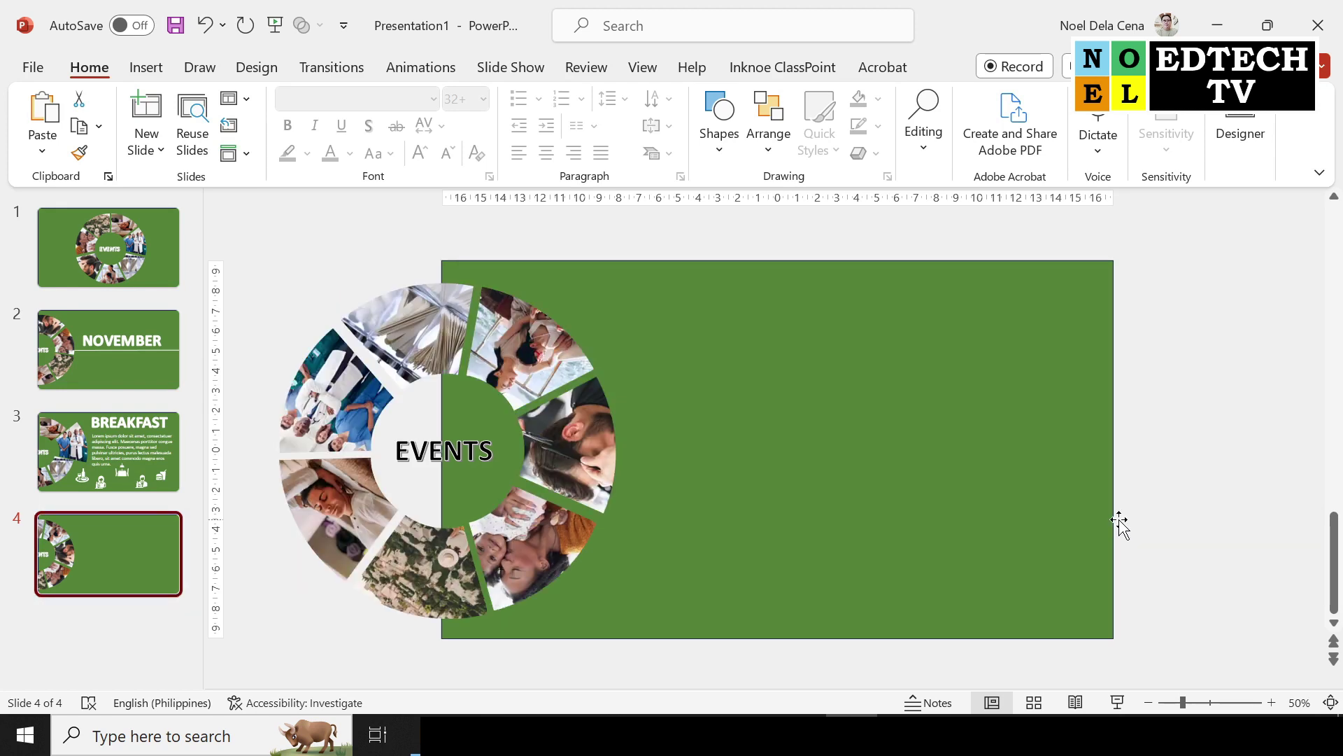
pyautogui.hotkey('ctrl', 'v')
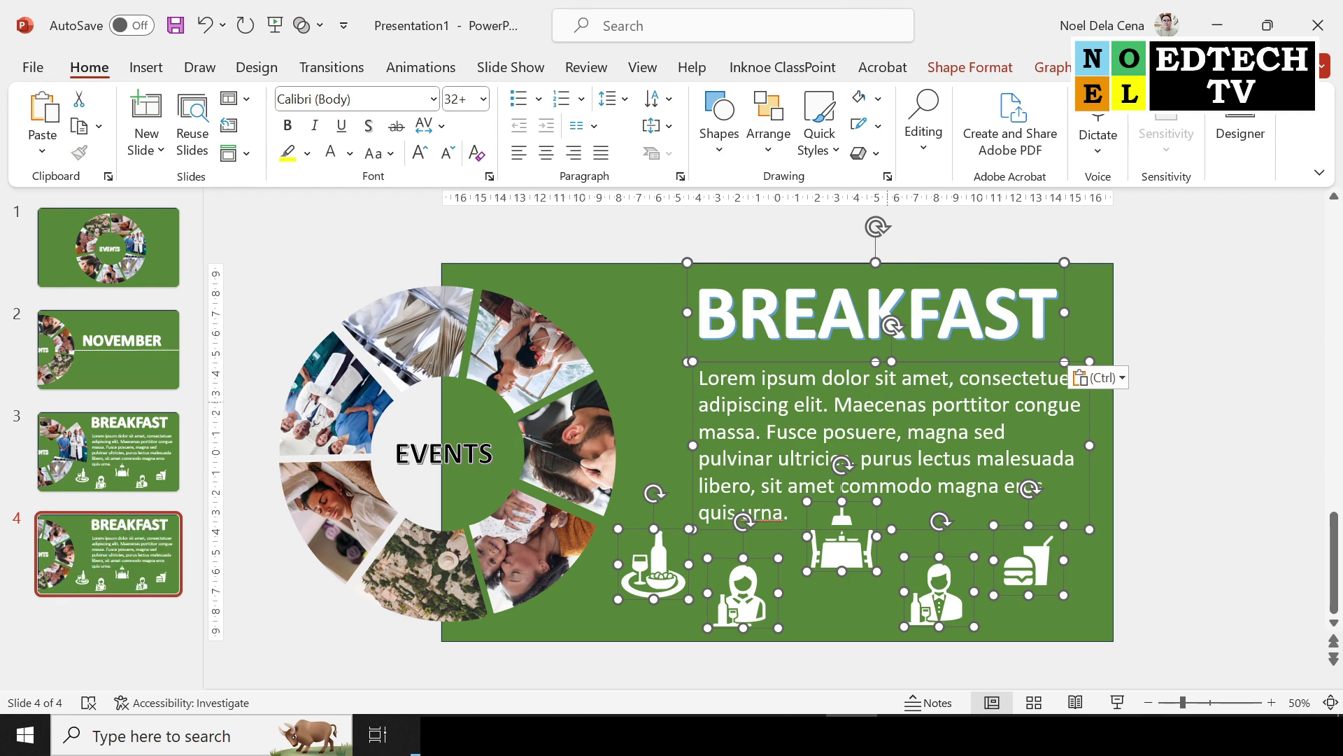
# Step: Keep the pasted BREAKFAST title and text in place and park the icons below the slide
pyautogui.moveTo(768, 265)
pyautogui.mouseDown()
pyautogui.moveTo(815, 262)
pyautogui.moveTo(794, 268)
pyautogui.mouseUp()
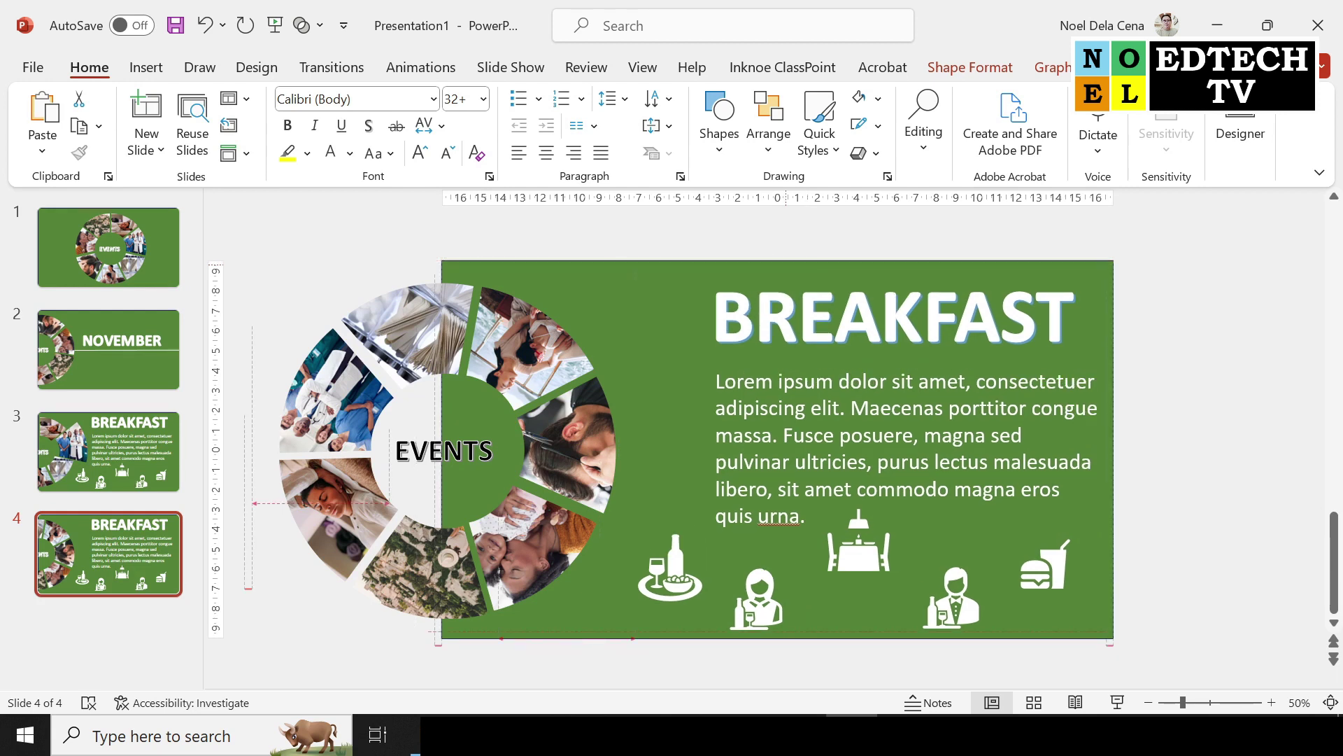
pyautogui.hotkey('ctrl', 'z')
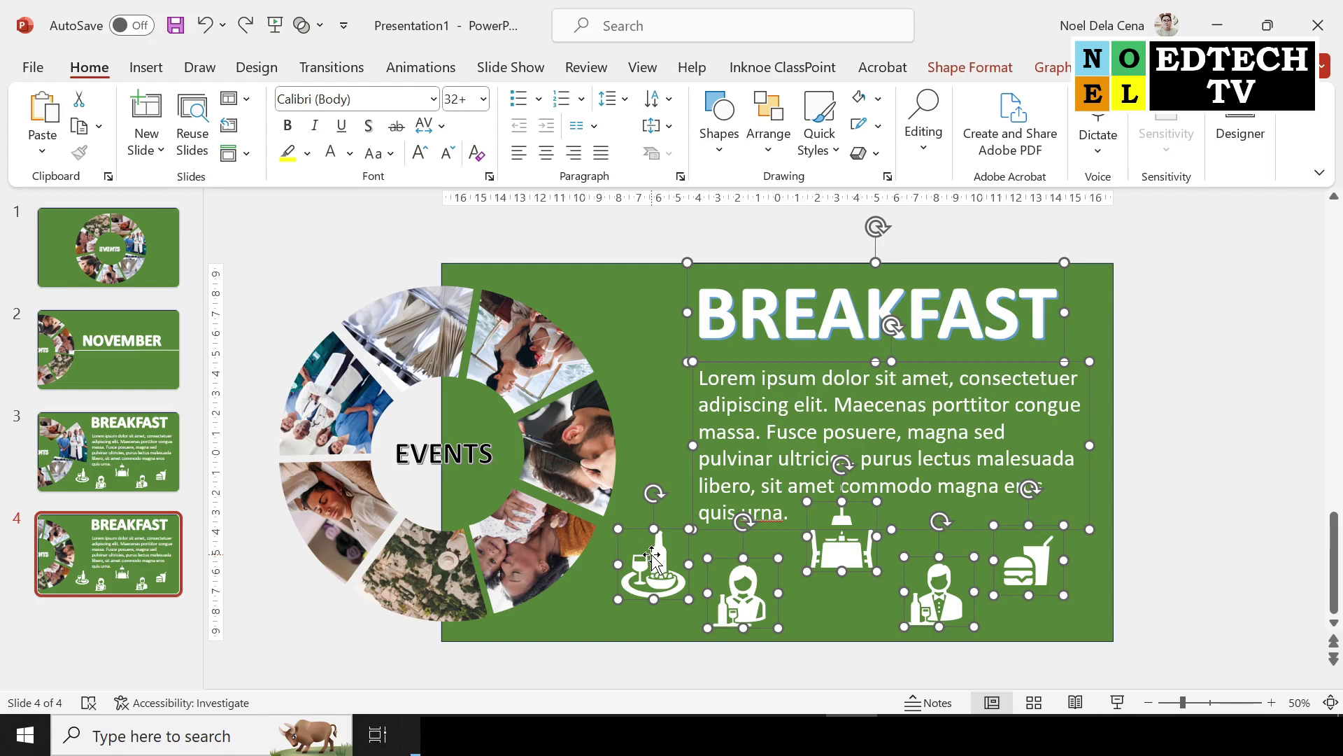
pyautogui.keyDown('shift'); pyautogui.click(652, 556); pyautogui.keyUp('shift')
pyautogui.keyDown('shift'); pyautogui.click(743, 594); pyautogui.keyUp('shift')
pyautogui.keyDown('shift'); pyautogui.click(842, 546); pyautogui.keyUp('shift')
pyautogui.keyDown('shift'); pyautogui.click(938, 595); pyautogui.keyUp('shift')
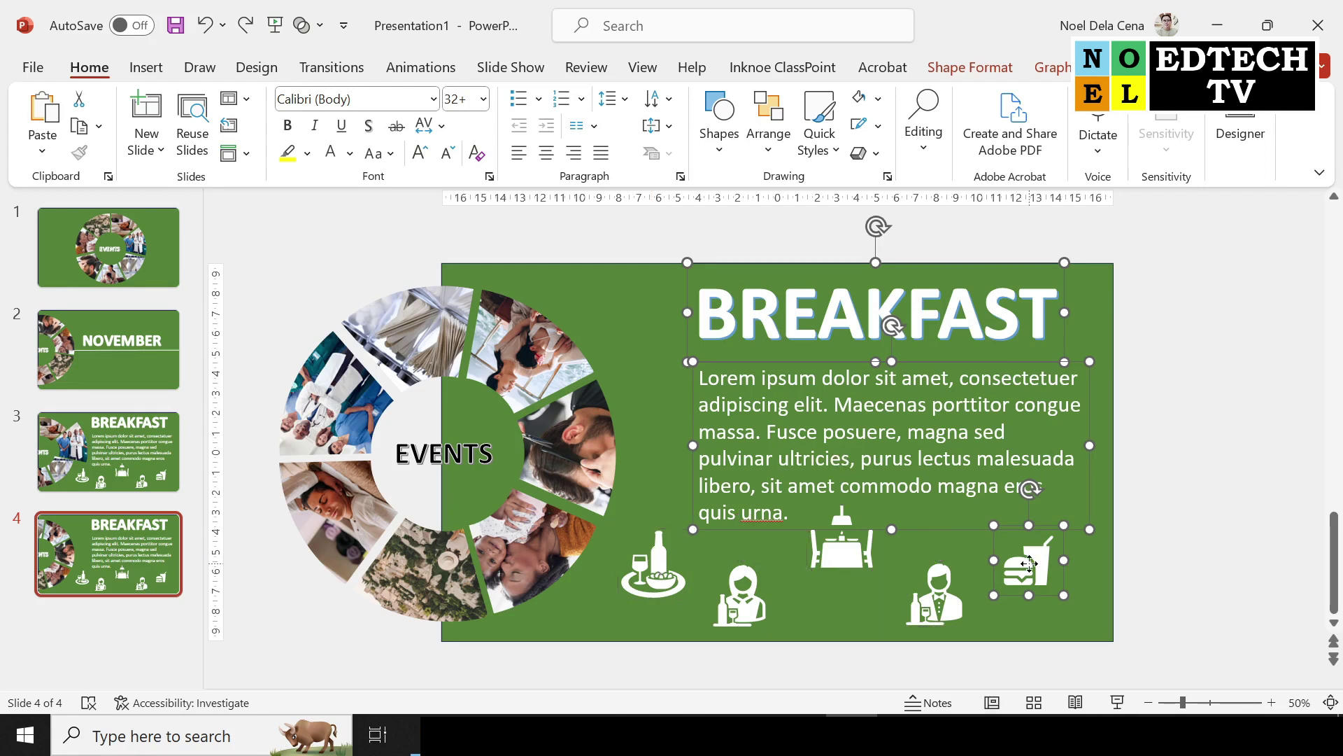
pyautogui.press('Escape')
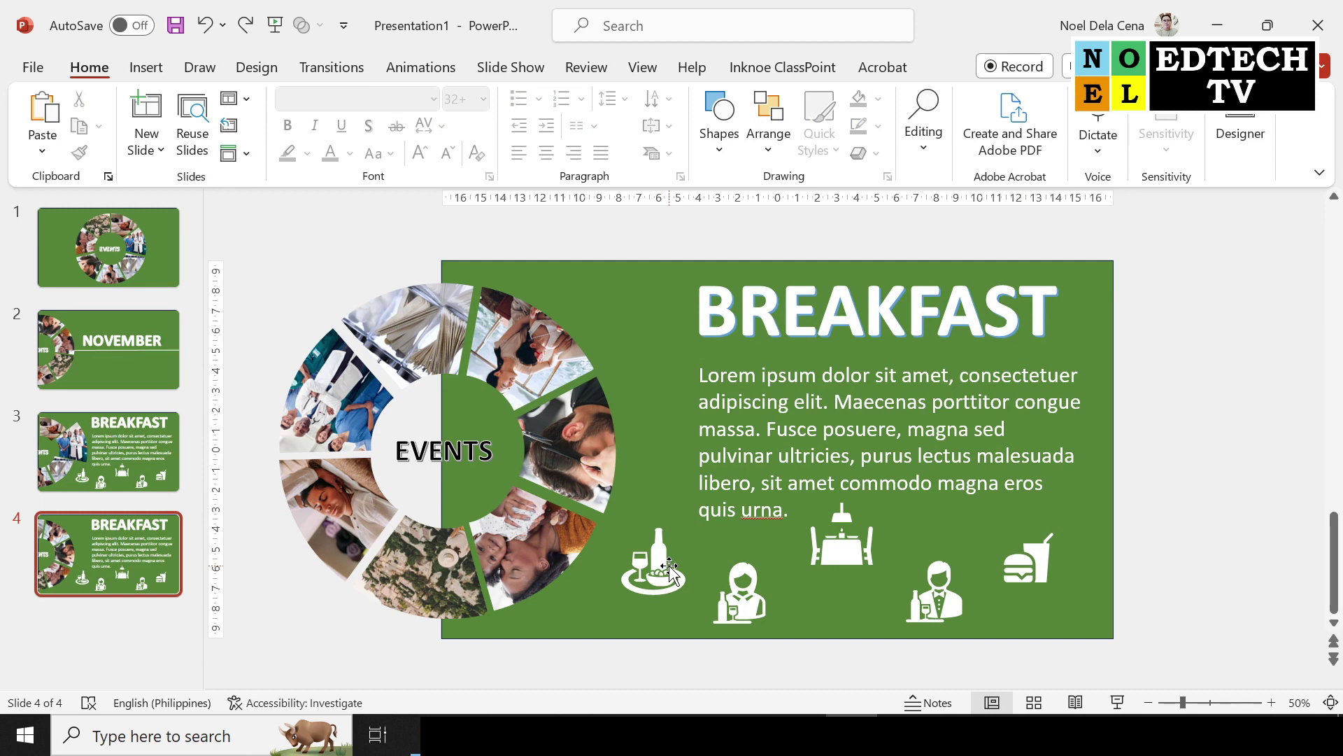
pyautogui.moveTo(670, 570); pyautogui.dragTo(1026, 693)
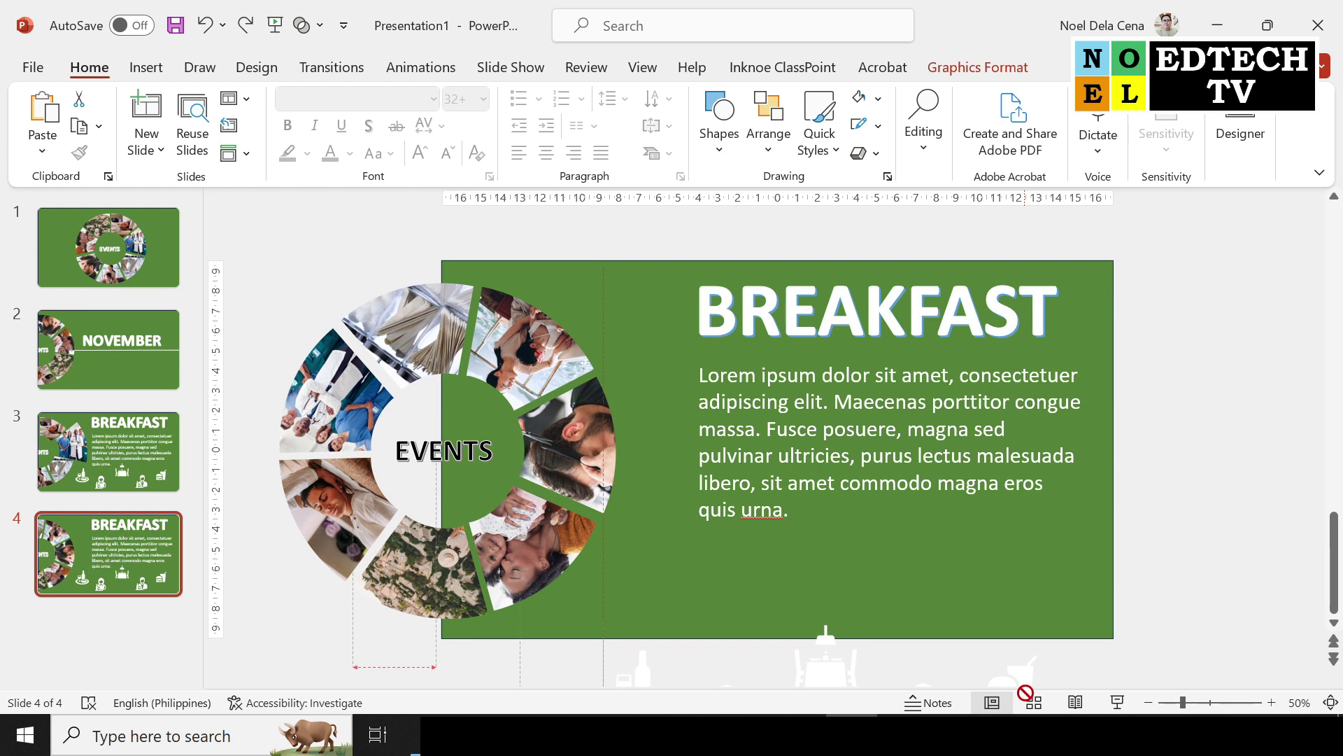
pyautogui.moveTo(1026, 692); pyautogui.dragTo(1026, 682)
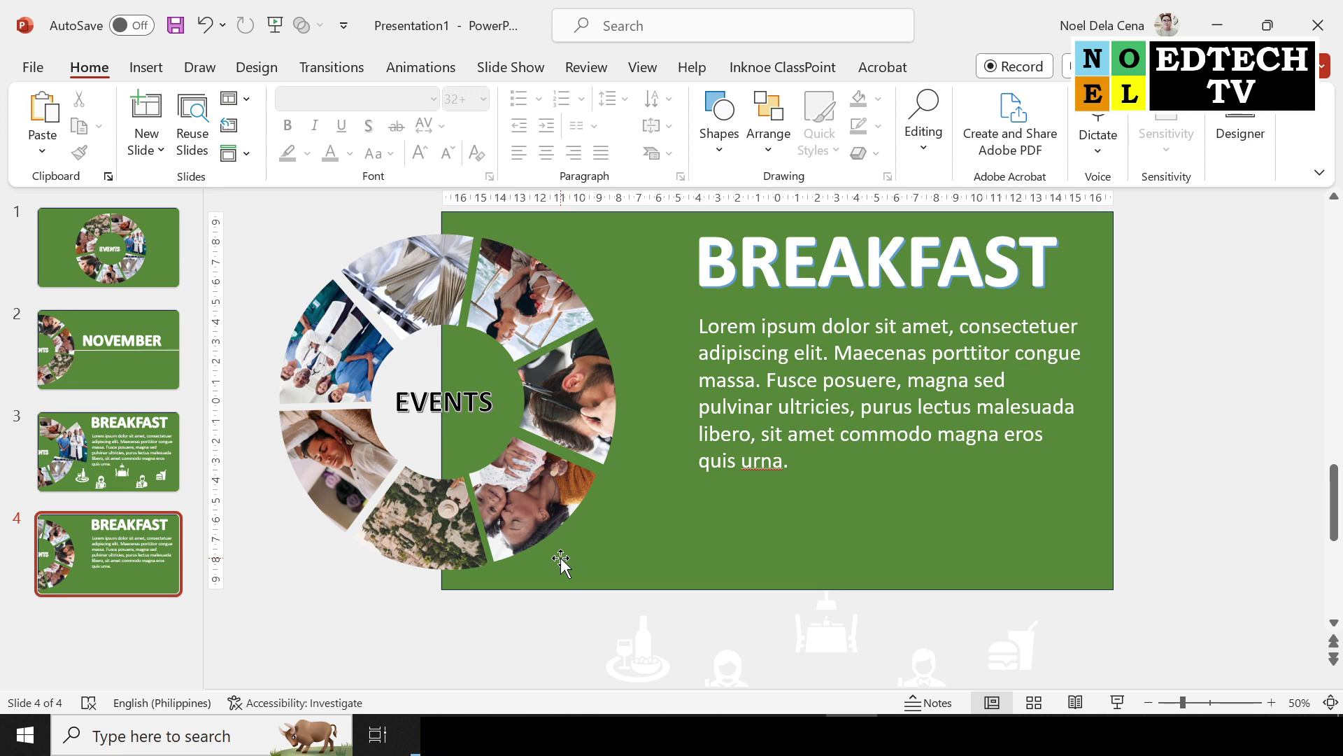
# Step: Change slide 4's BREAKFAST title to MONUMENT and nudge it slightly right
pyautogui.hotkey('ctrl', 'z')
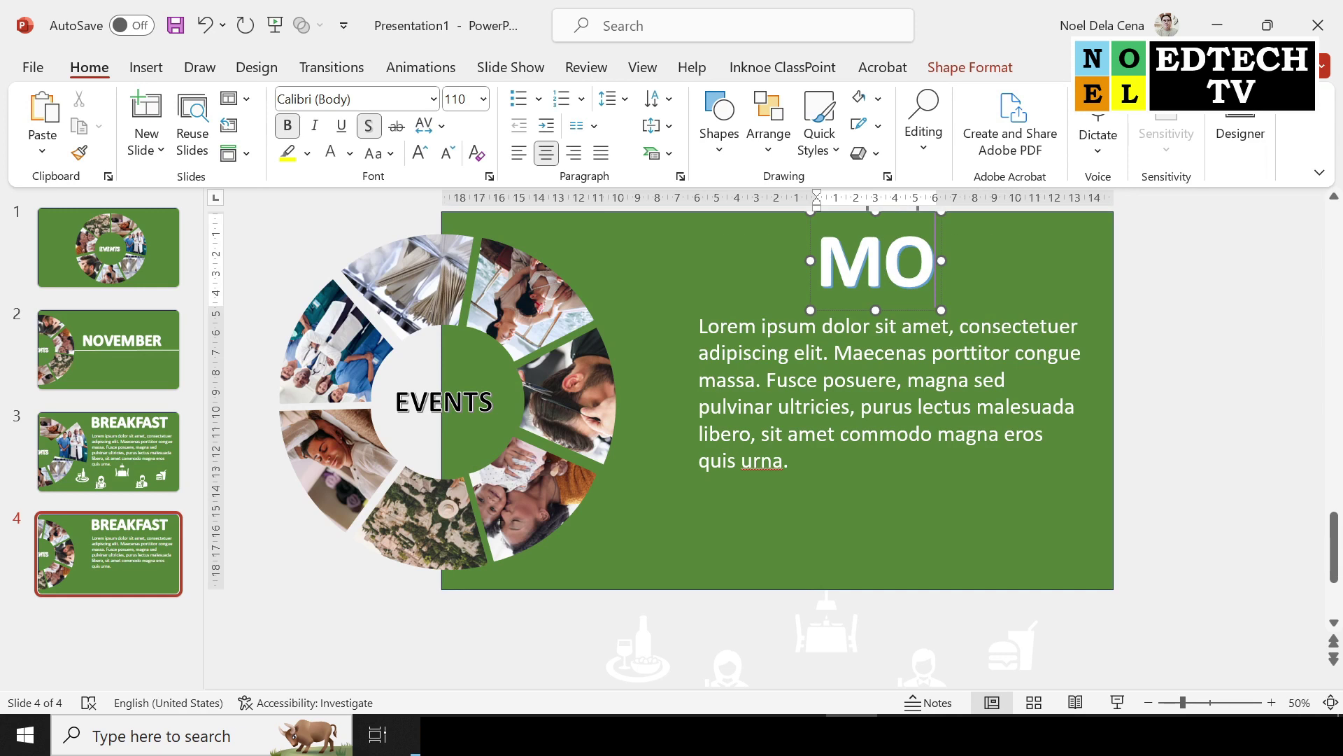
pyautogui.hotkey('ctrl', 'z')
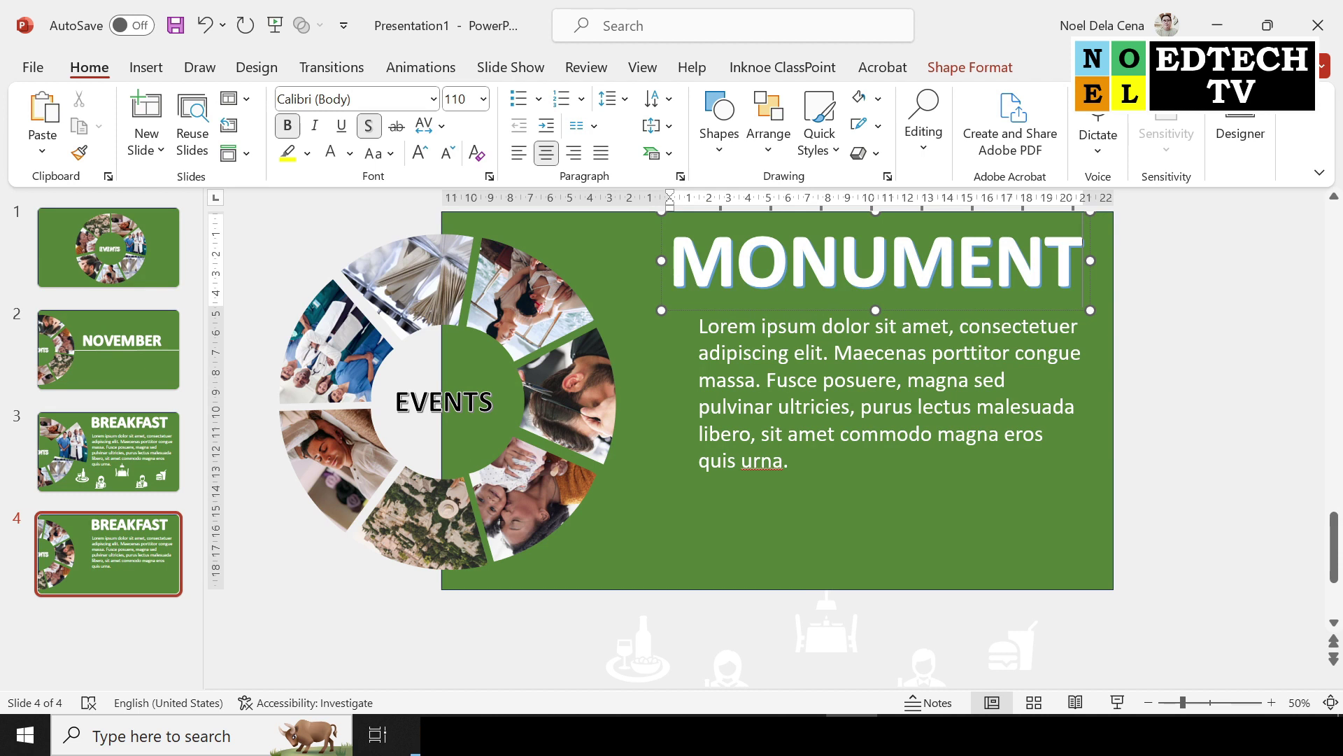
pyautogui.moveTo(1088, 272); pyautogui.dragTo(1098, 272)
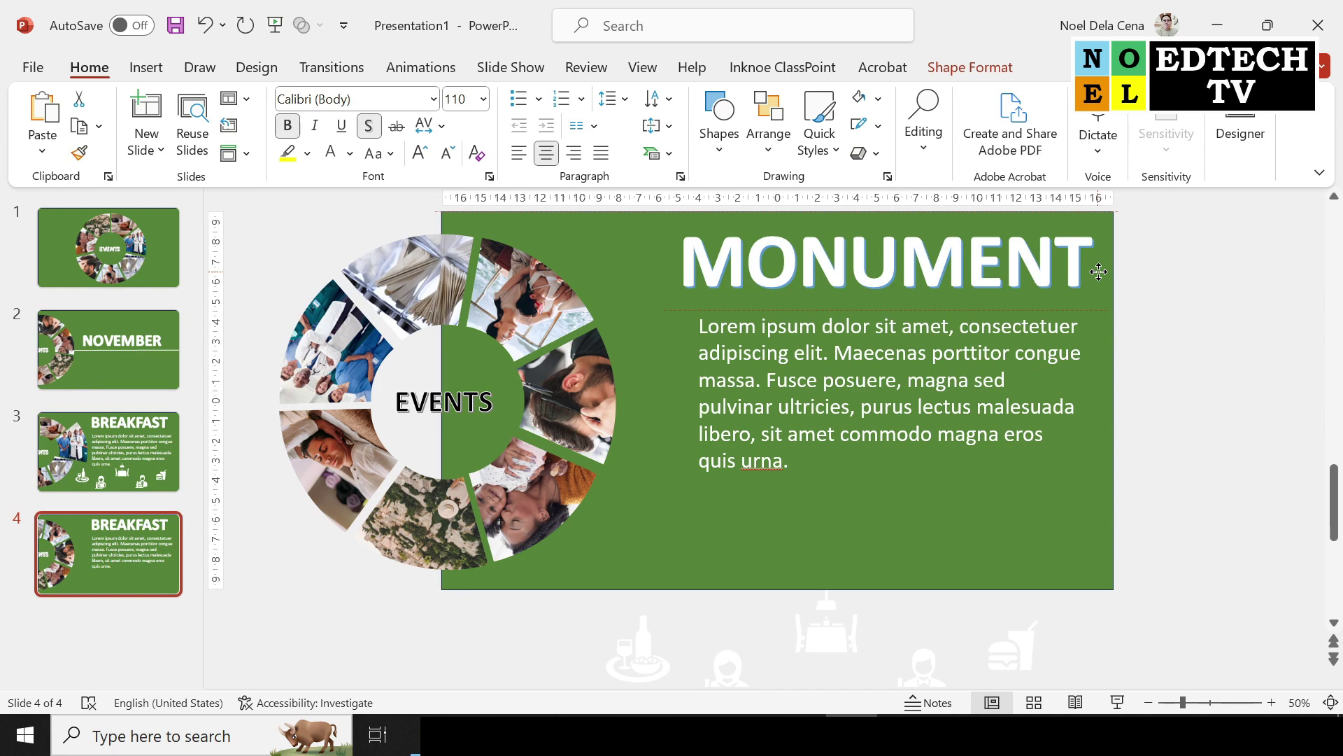
pyautogui.moveTo(1098, 272); pyautogui.dragTo(1102, 272)
pyautogui.click(571, 399)
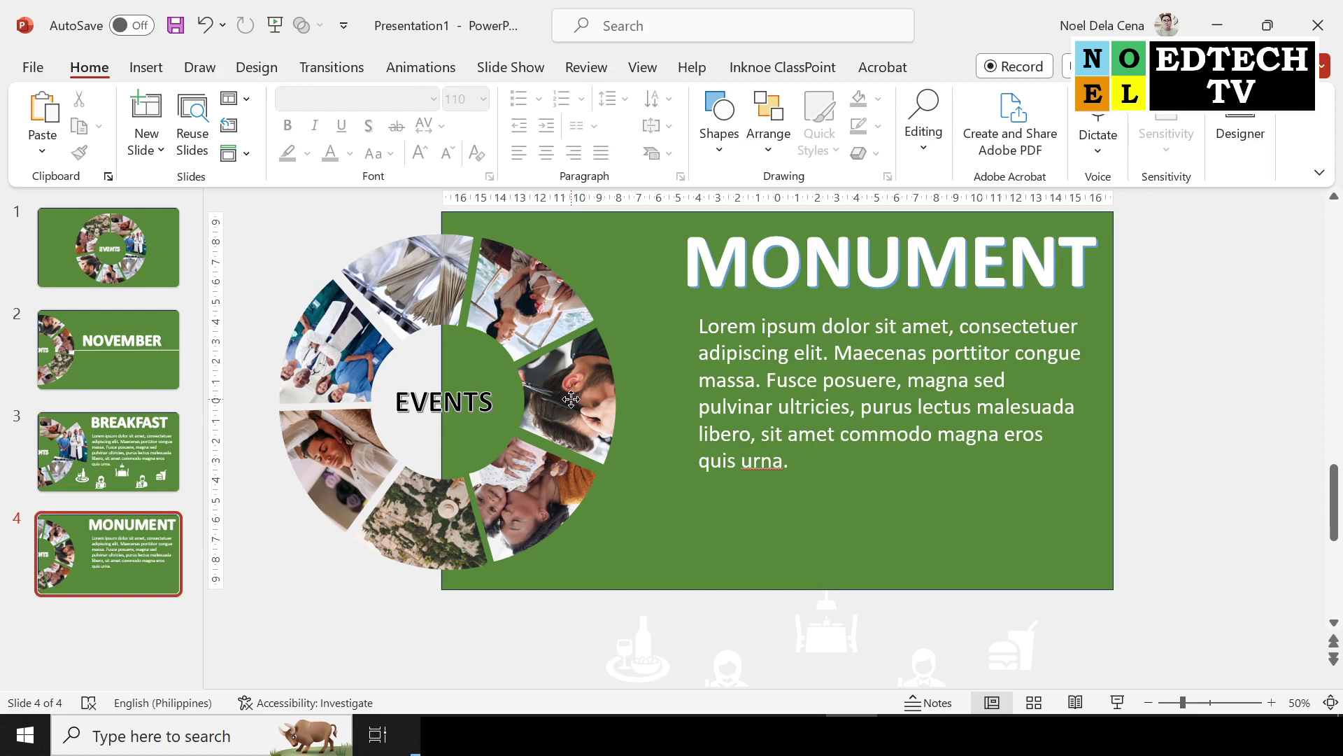
pyautogui.click(571, 399)
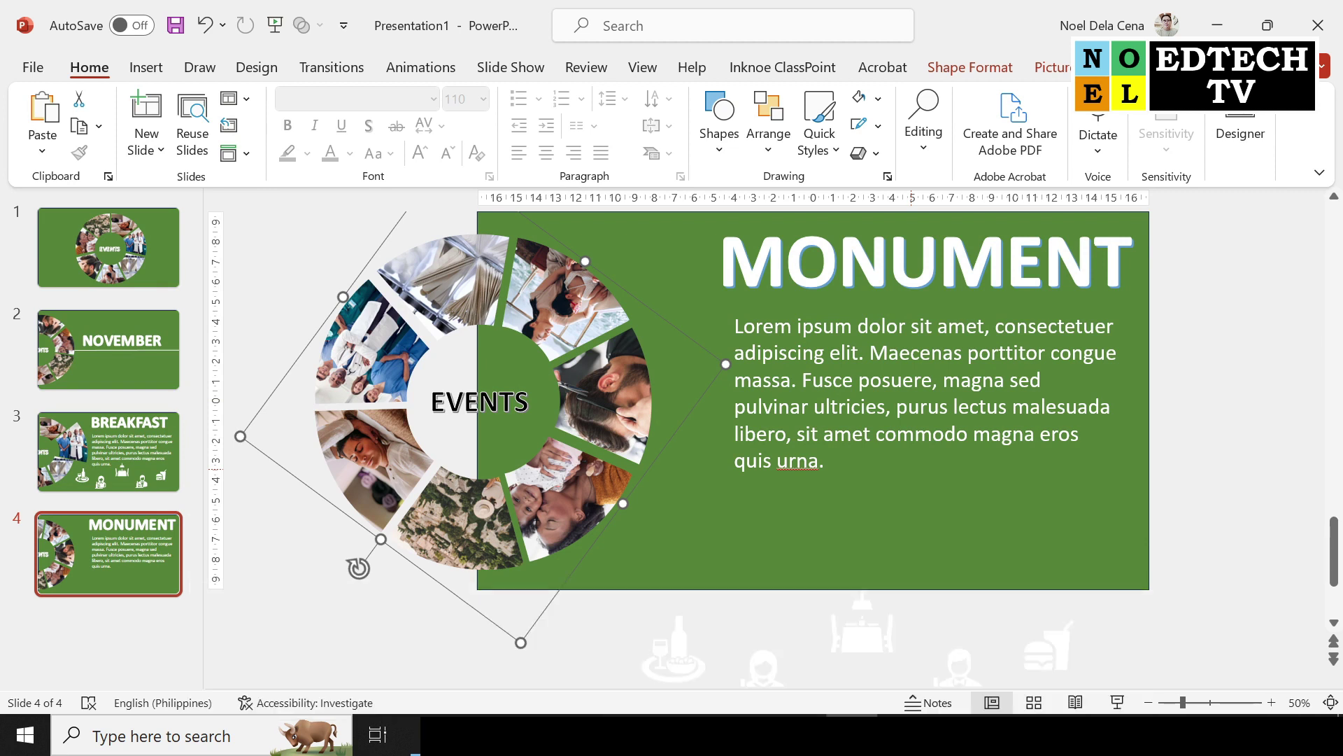
pyautogui.click(590, 482)
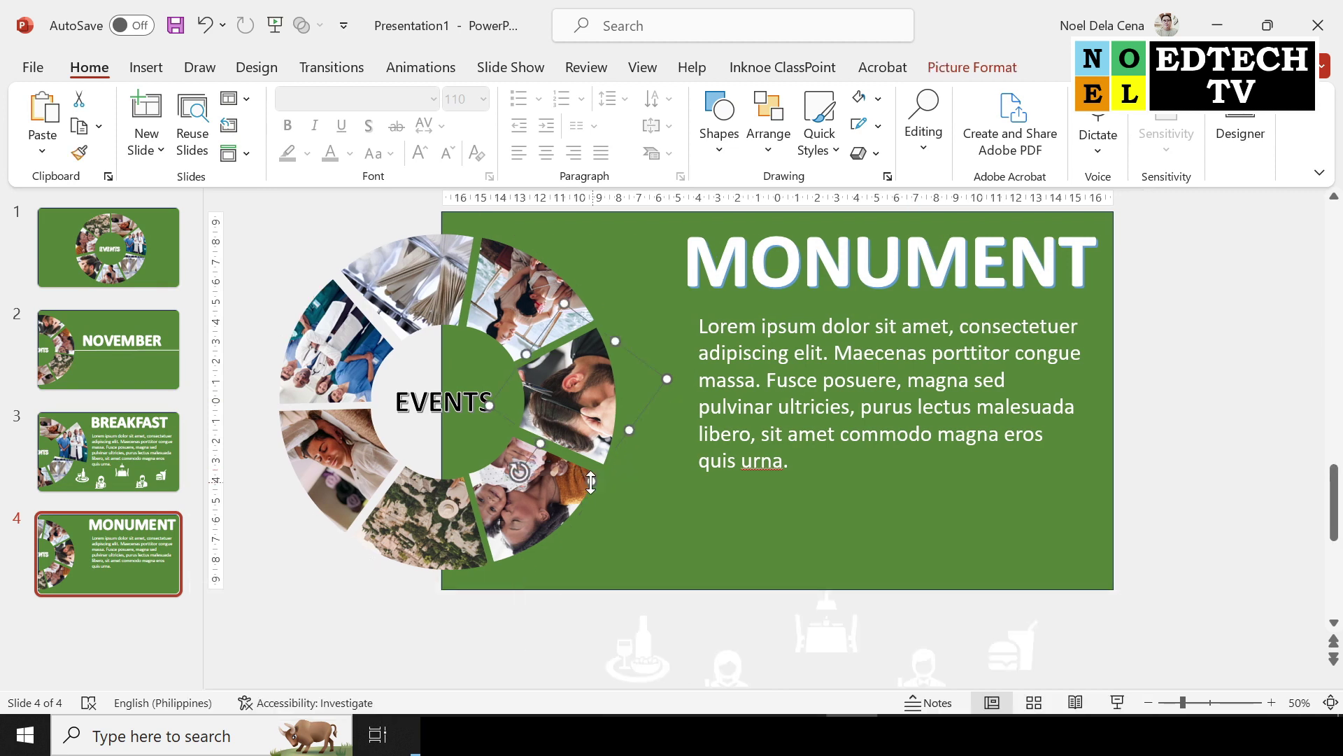
pyautogui.press('Delete')
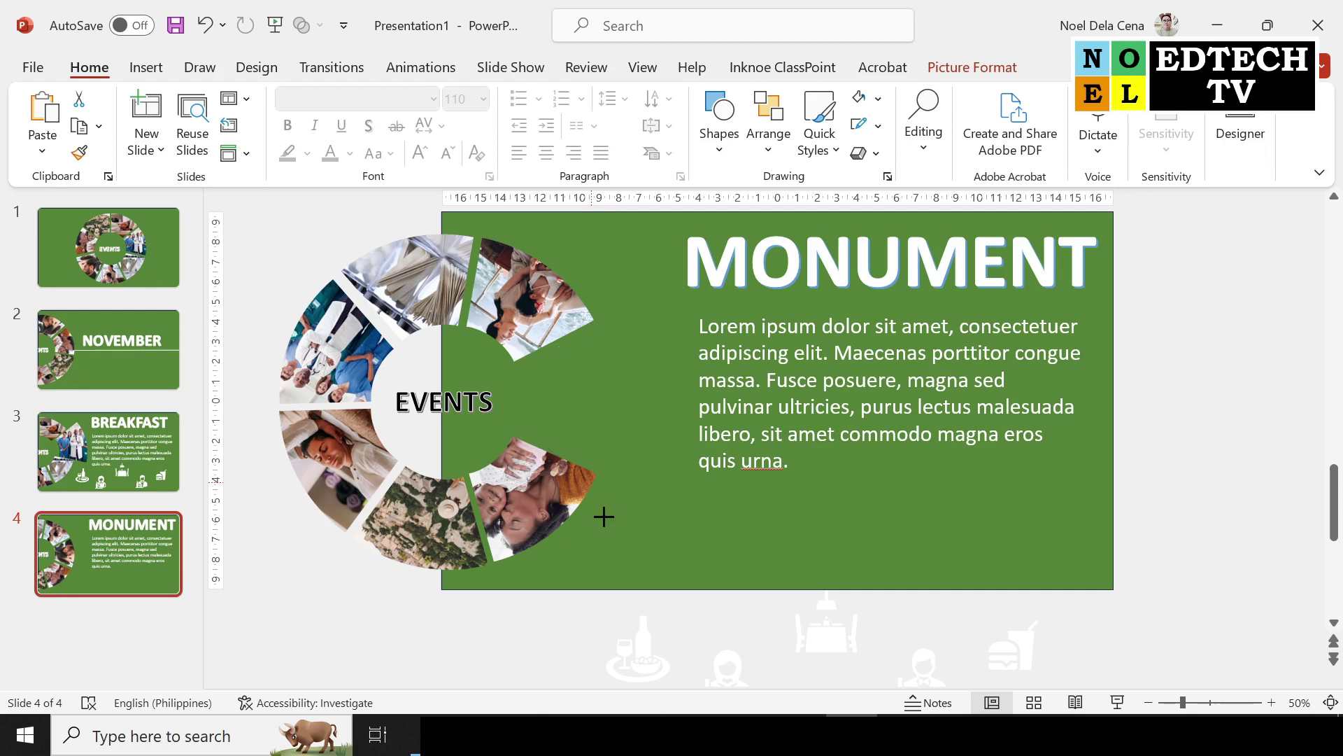
pyautogui.hotkey('ctrl', 'z')
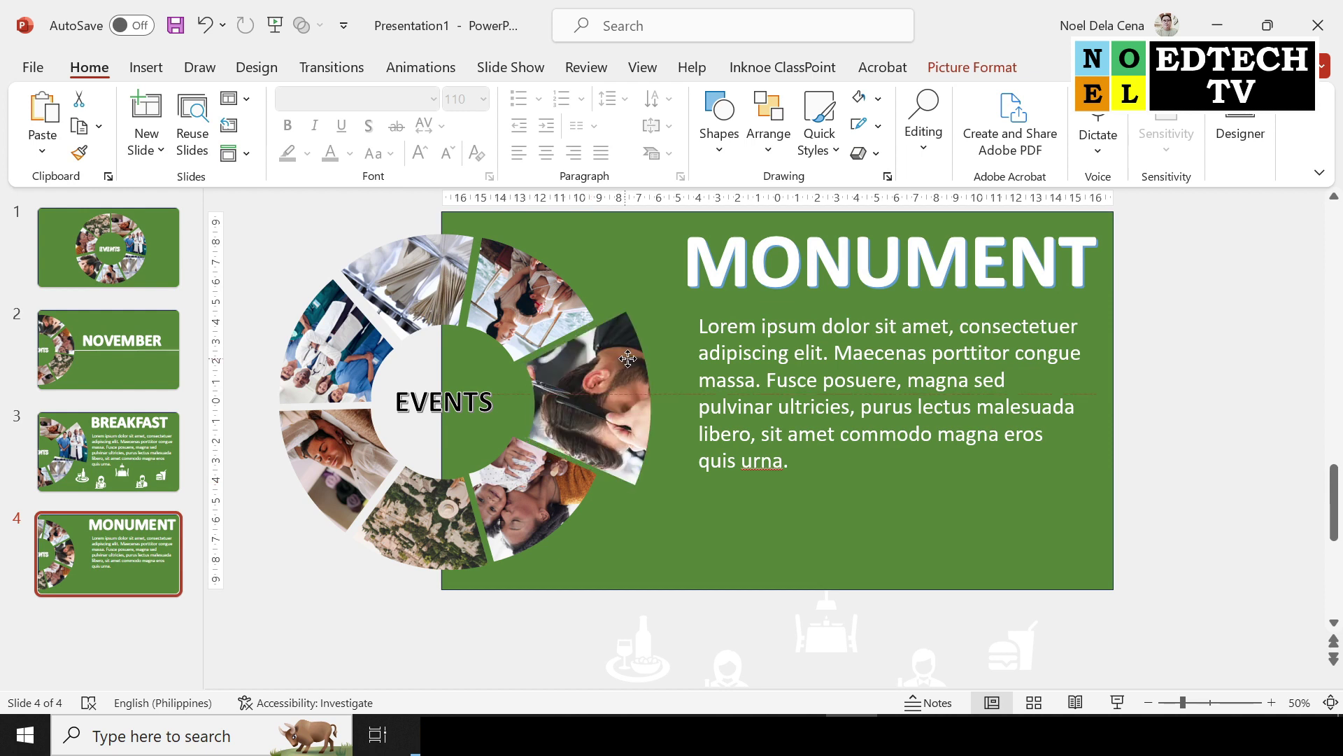
# Step: Enlarge the bearded man's-face wedge outward until it reaches the lorem ipsum paragraph
pyautogui.hotkey('ctrl', 'y')
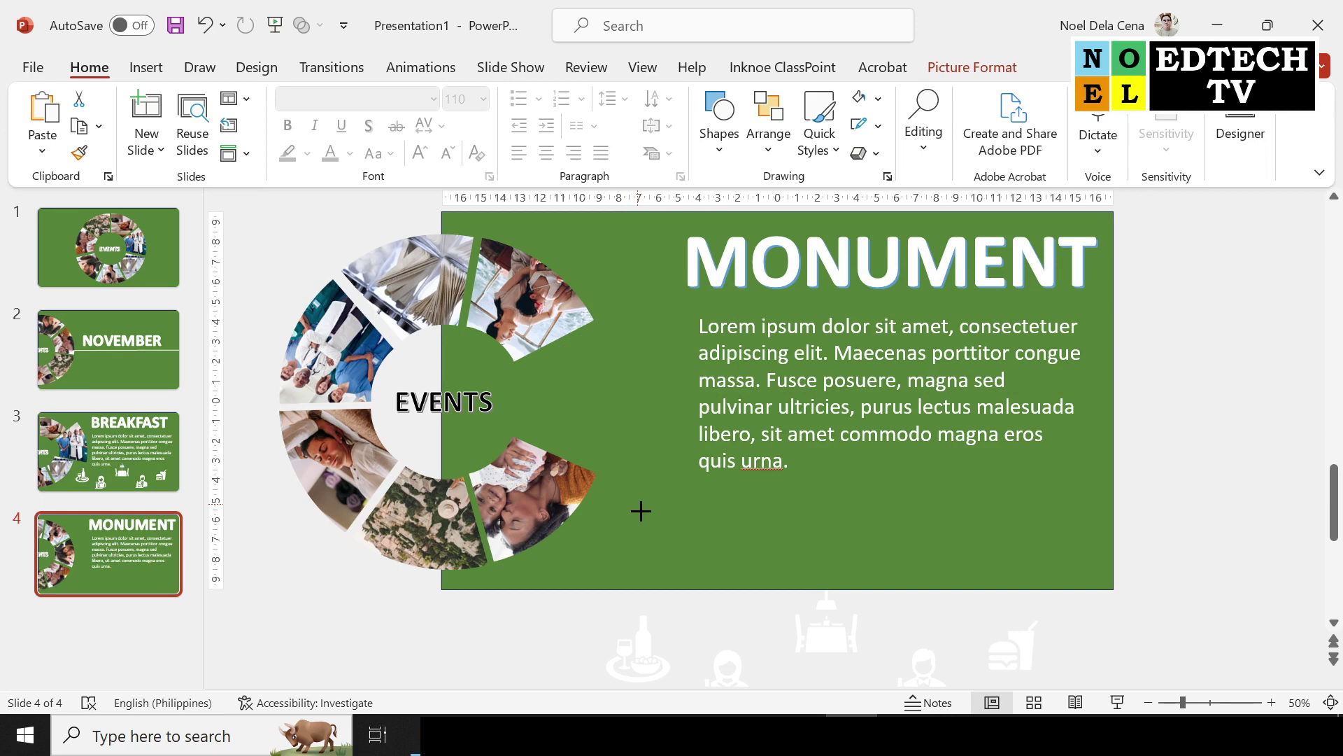
pyautogui.hotkey('ctrl', 'z')
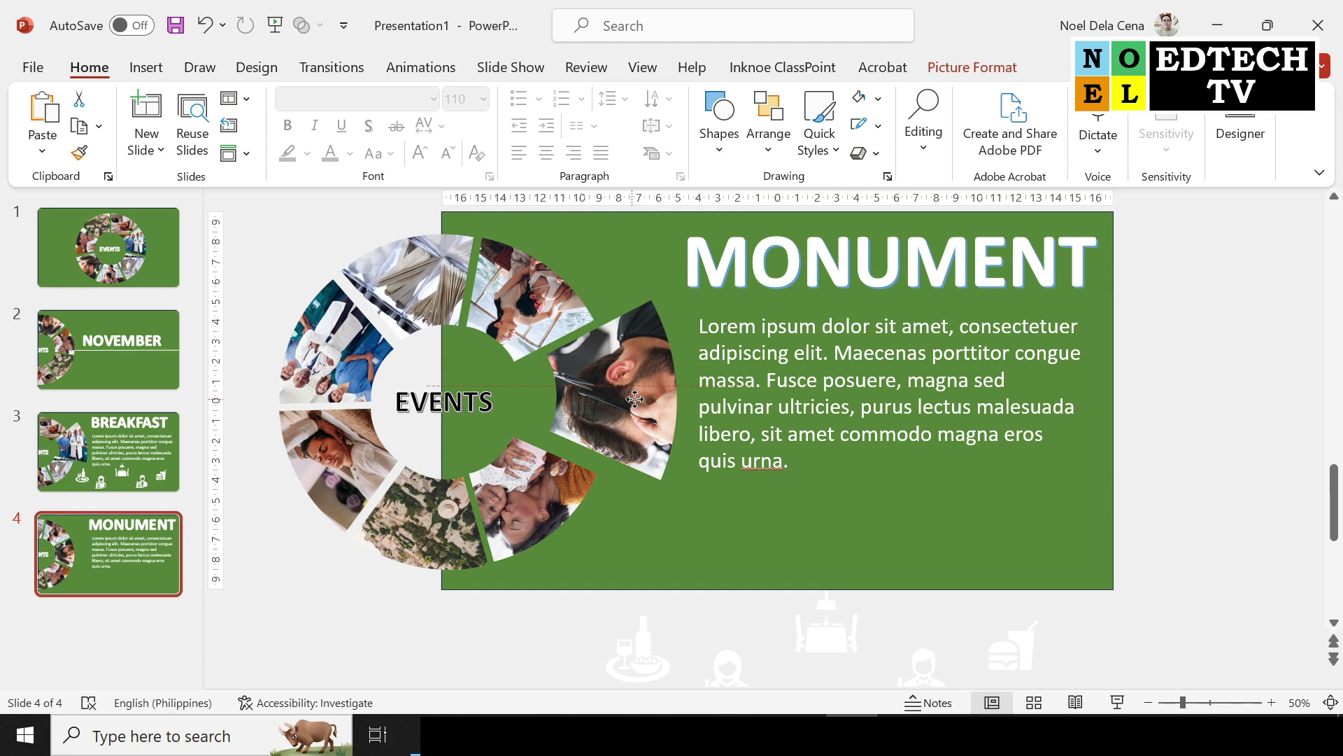
pyautogui.click(635, 399)
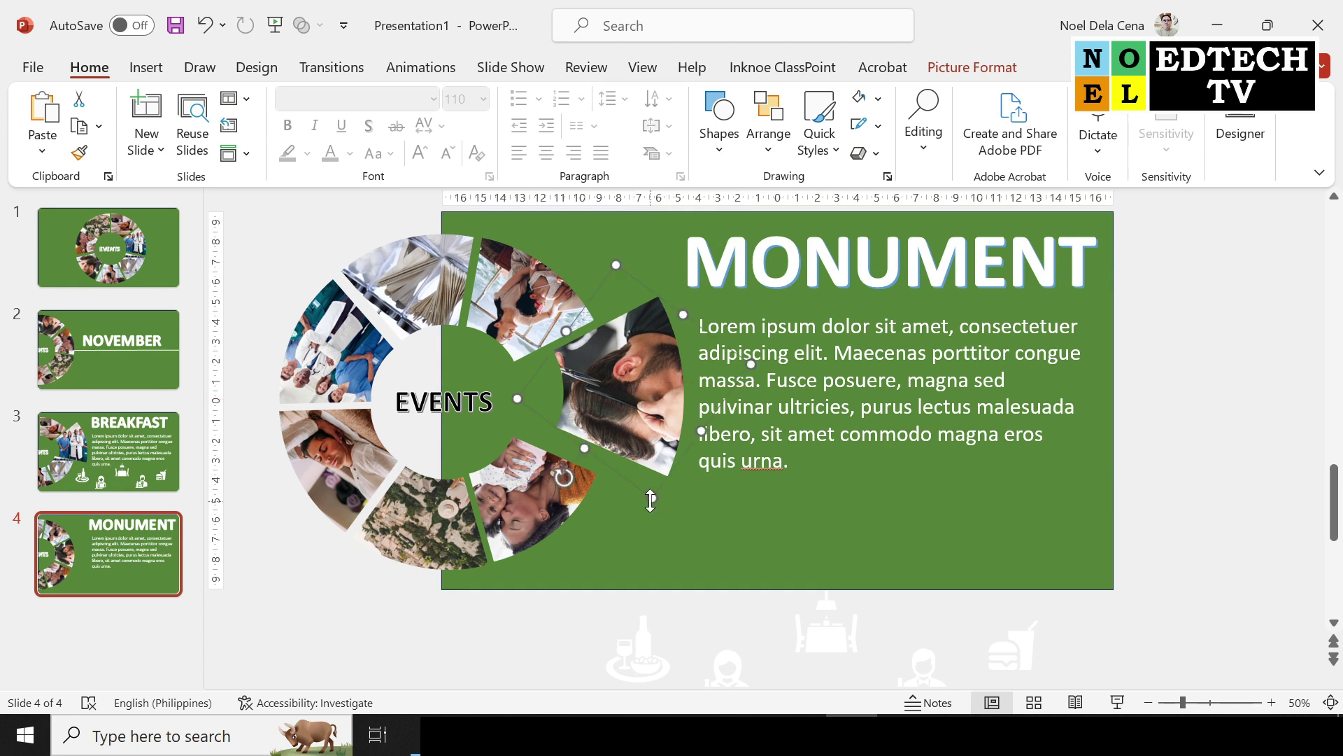
pyautogui.moveTo(650, 500); pyautogui.dragTo(663, 513)
pyautogui.click(1153, 403)
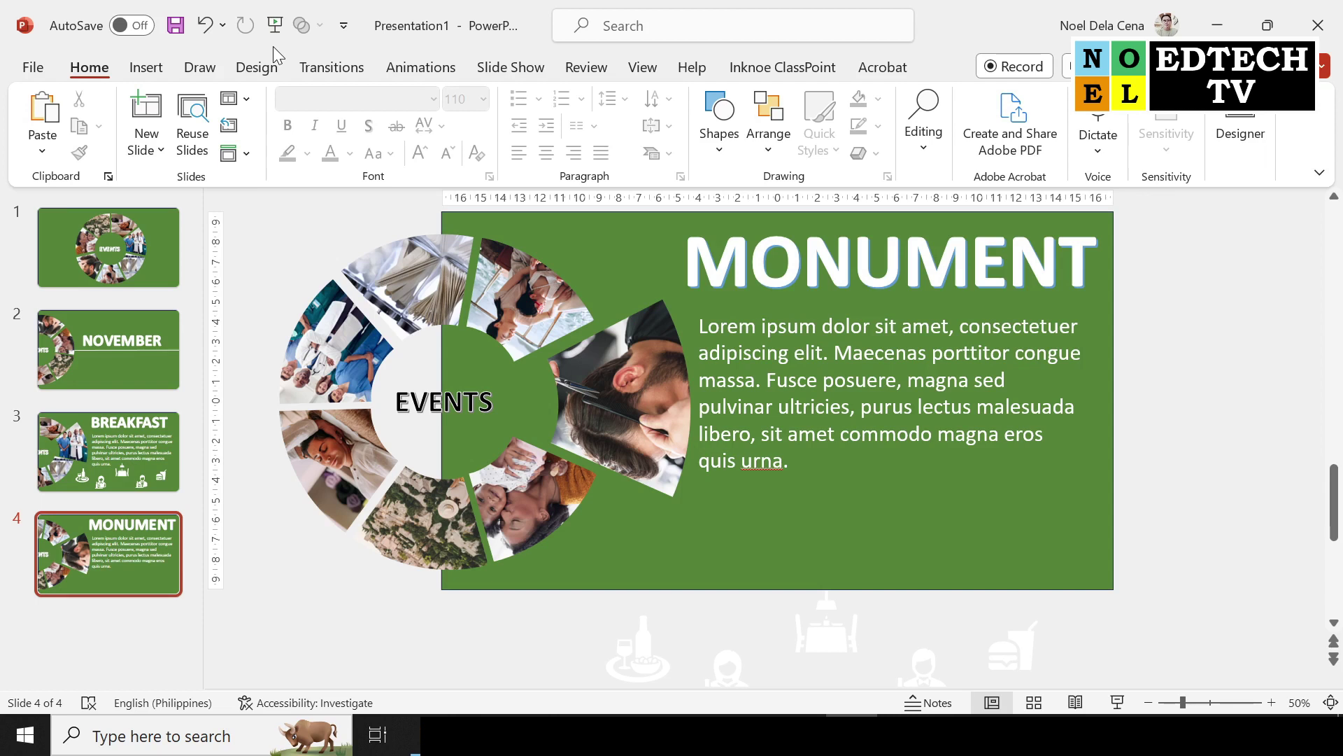
pyautogui.click(155, 68)
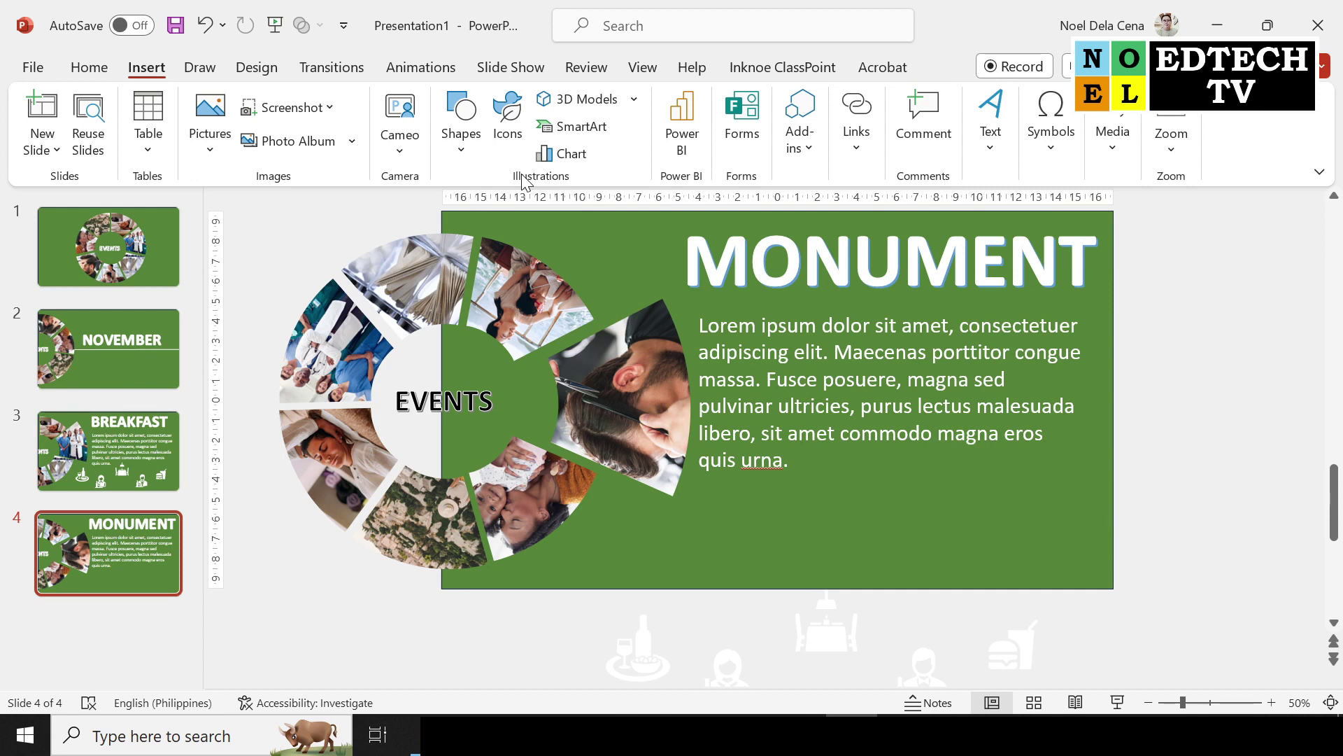
# Step: Search the icon library for BUILDING and insert the factory and tall building icons
pyautogui.click(508, 115)
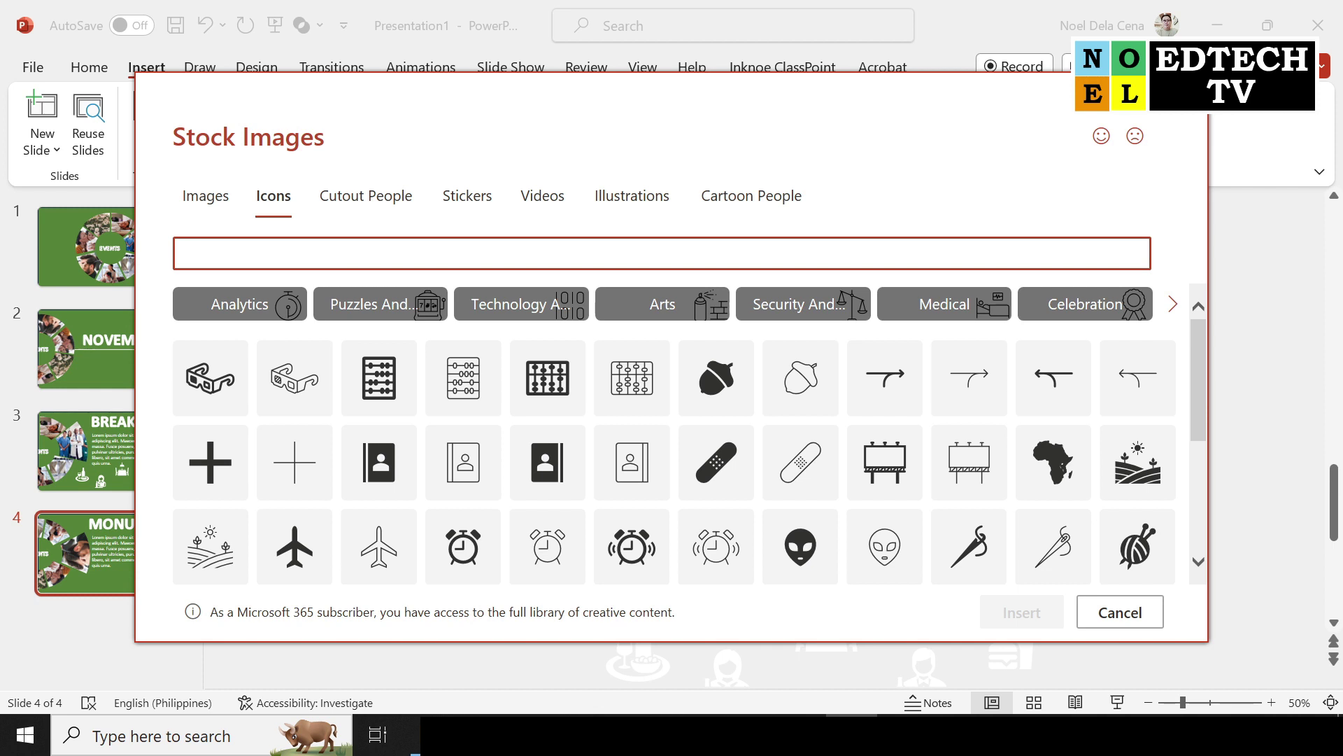
pyautogui.write('BUILDIN')
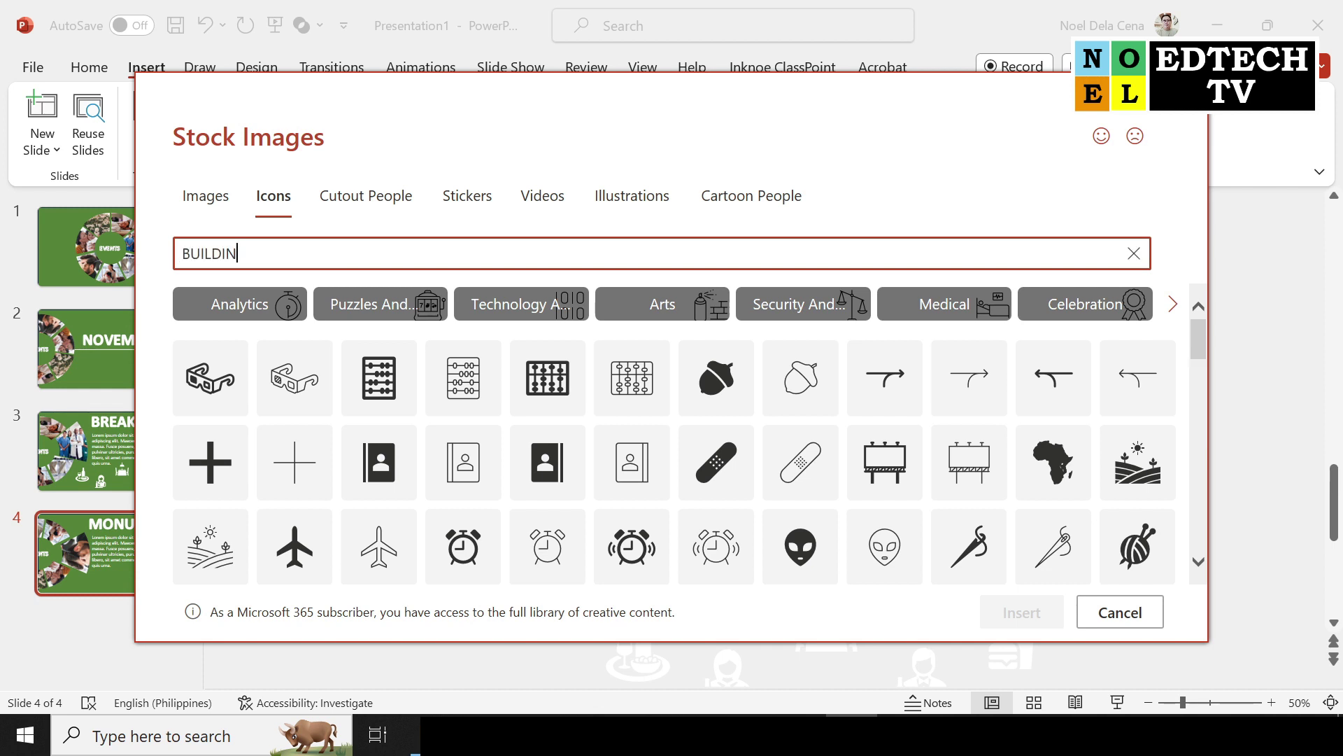
pyautogui.write('G')
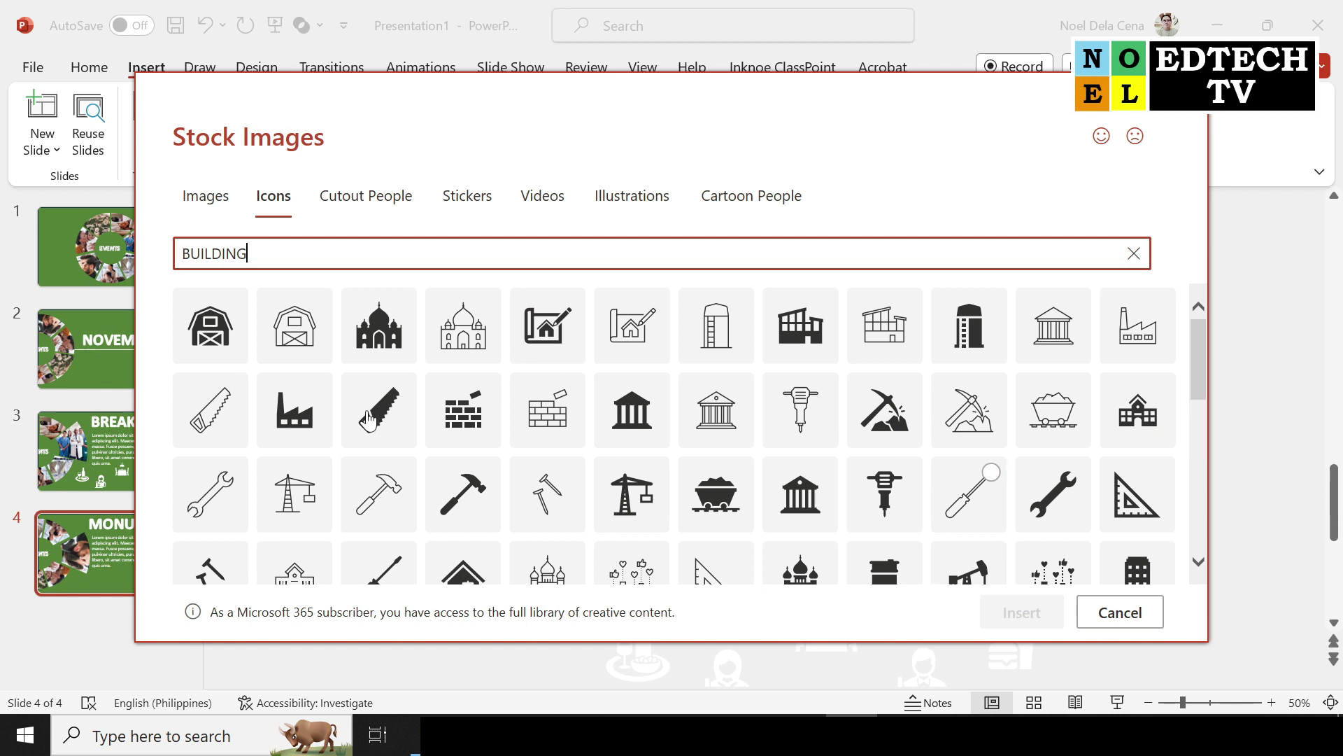
pyautogui.click(805, 360)
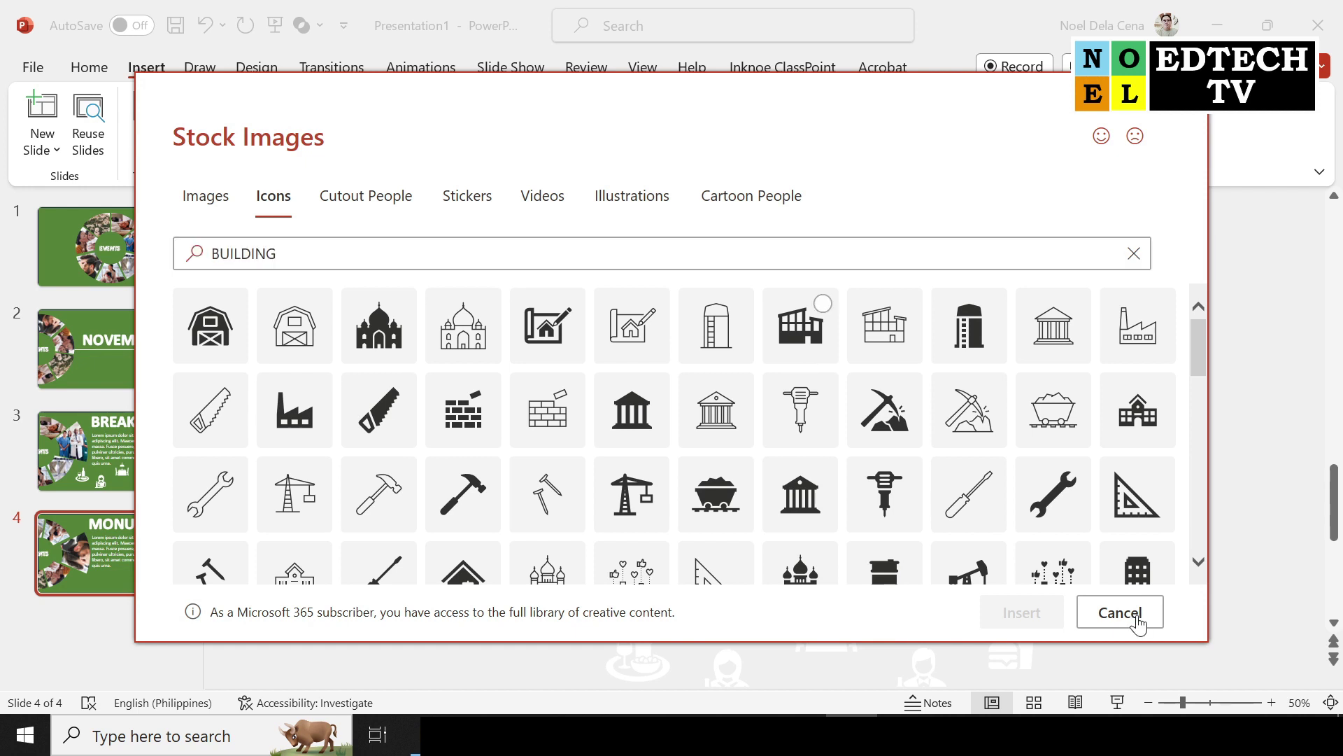
pyautogui.click(1154, 559)
pyautogui.click(1027, 614)
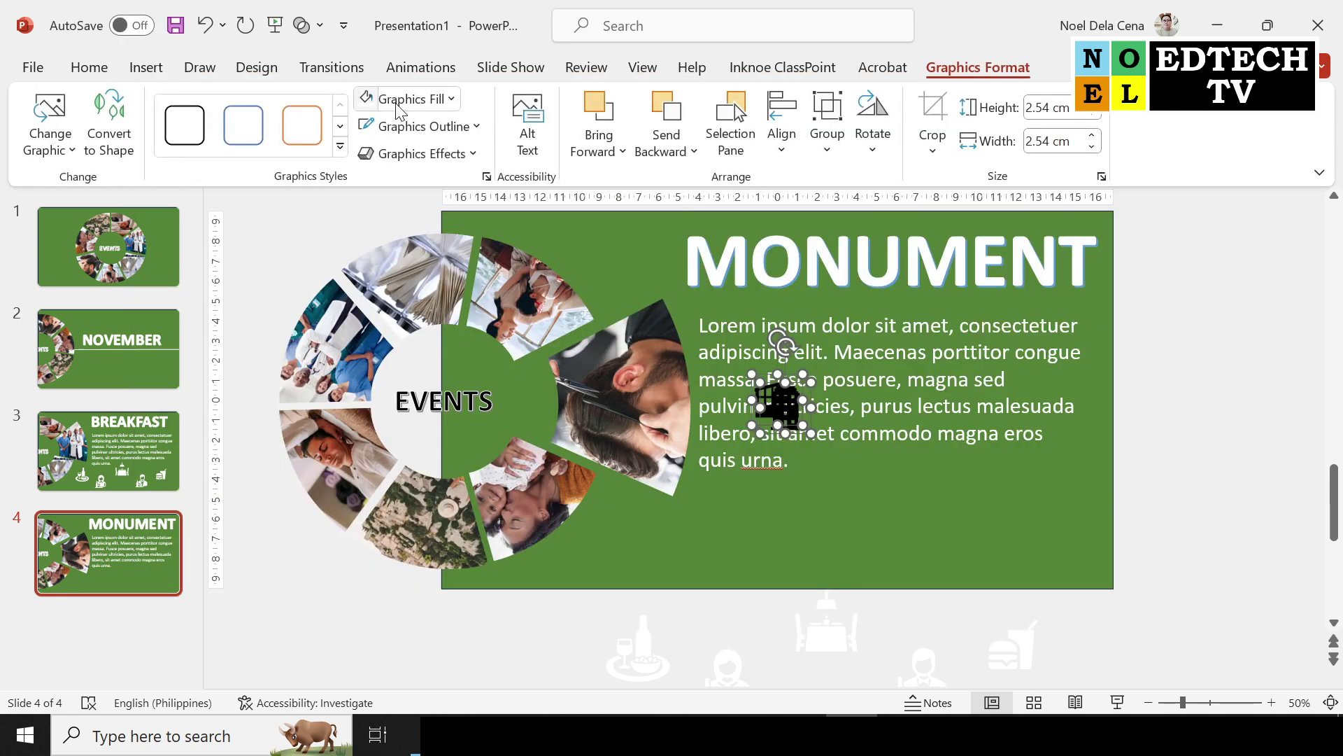
# Step: Make the building icons white, enlarge them to 6.43 cm and place them near the slide bottom
pyautogui.click(399, 108)
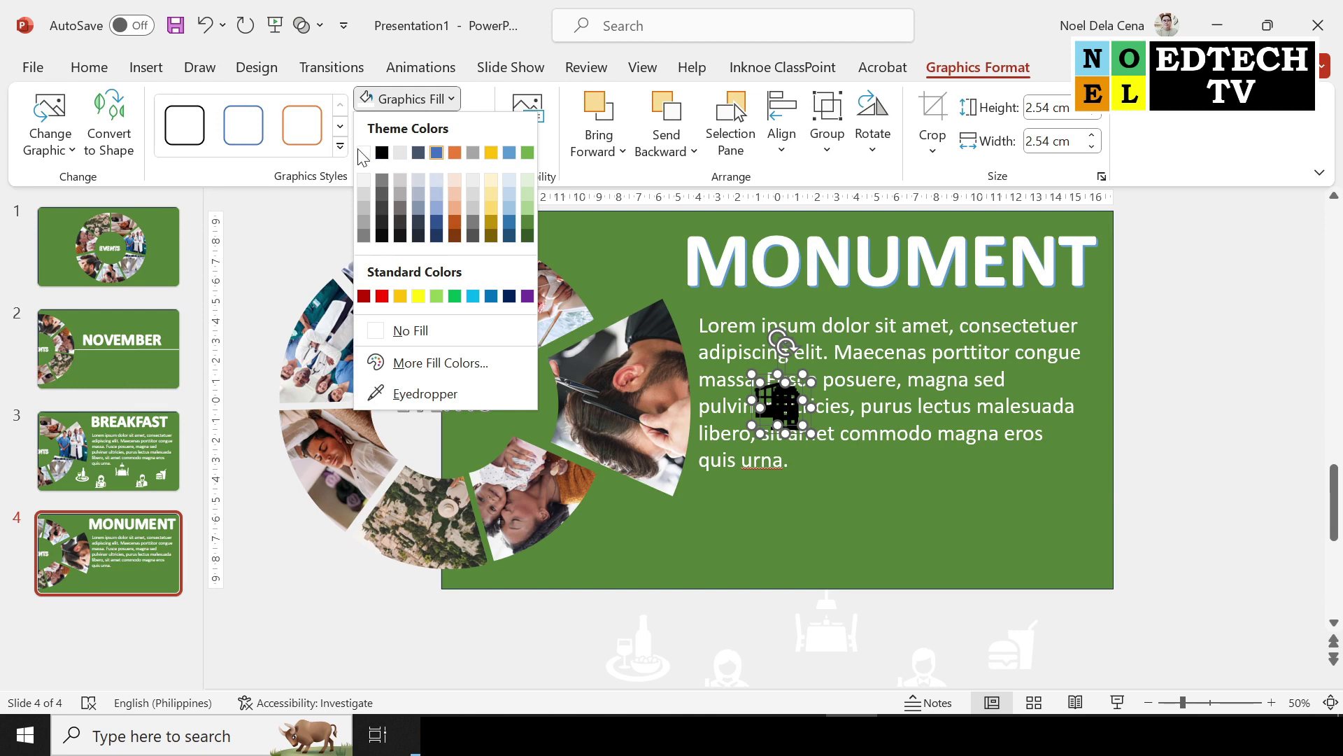
pyautogui.click(784, 388)
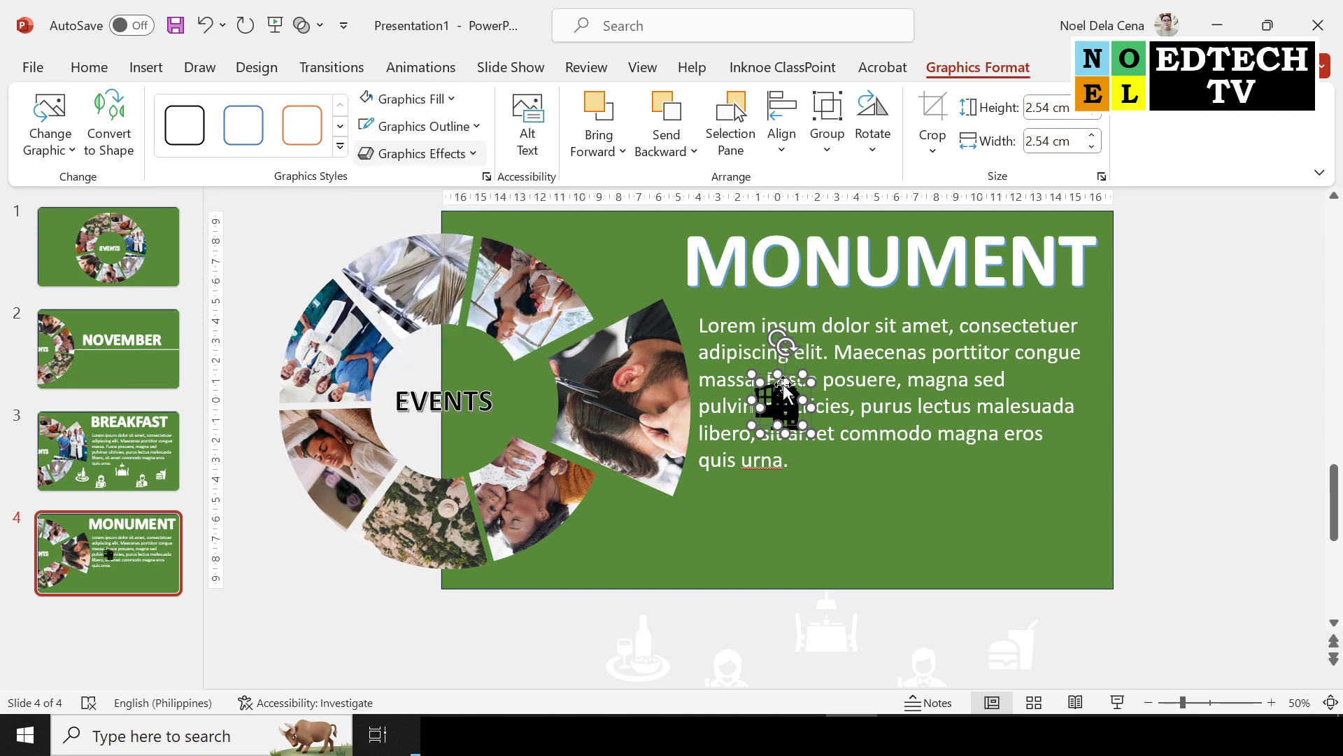
pyautogui.moveTo(784, 388)
pyautogui.mouseDown()
pyautogui.moveTo(731, 580)
pyautogui.moveTo(795, 634)
pyautogui.mouseUp()
pyautogui.click(1187, 526)
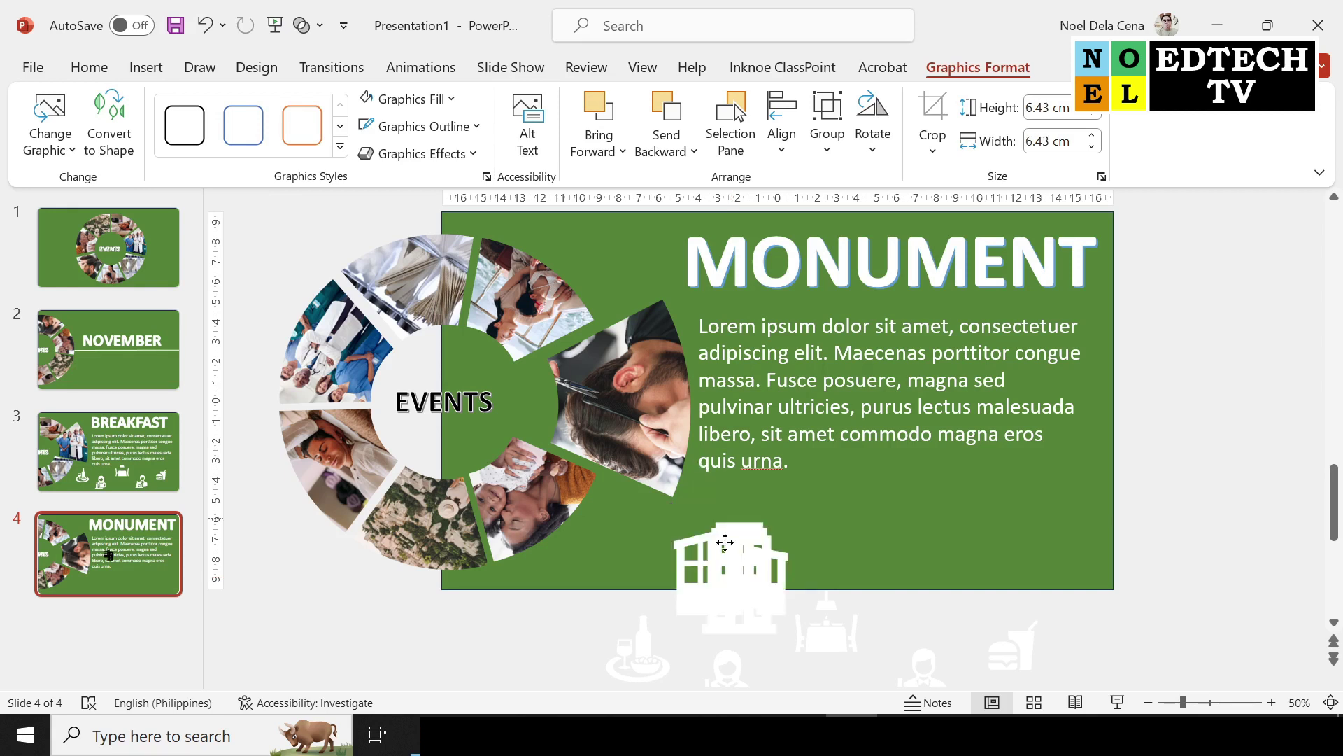
pyautogui.moveTo(725, 542); pyautogui.dragTo(654, 515)
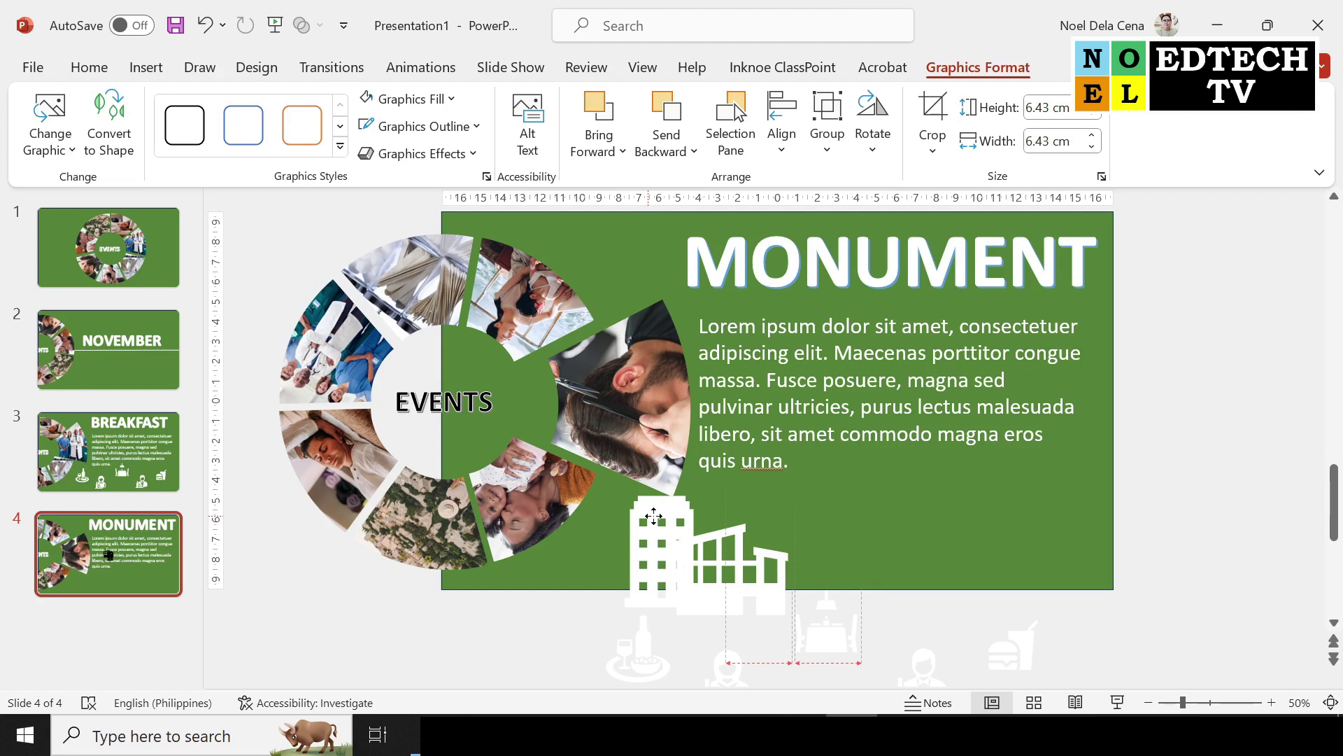
# Step: Duplicate the buildings to the right into a four-building skyline and group it
pyautogui.press('Escape')
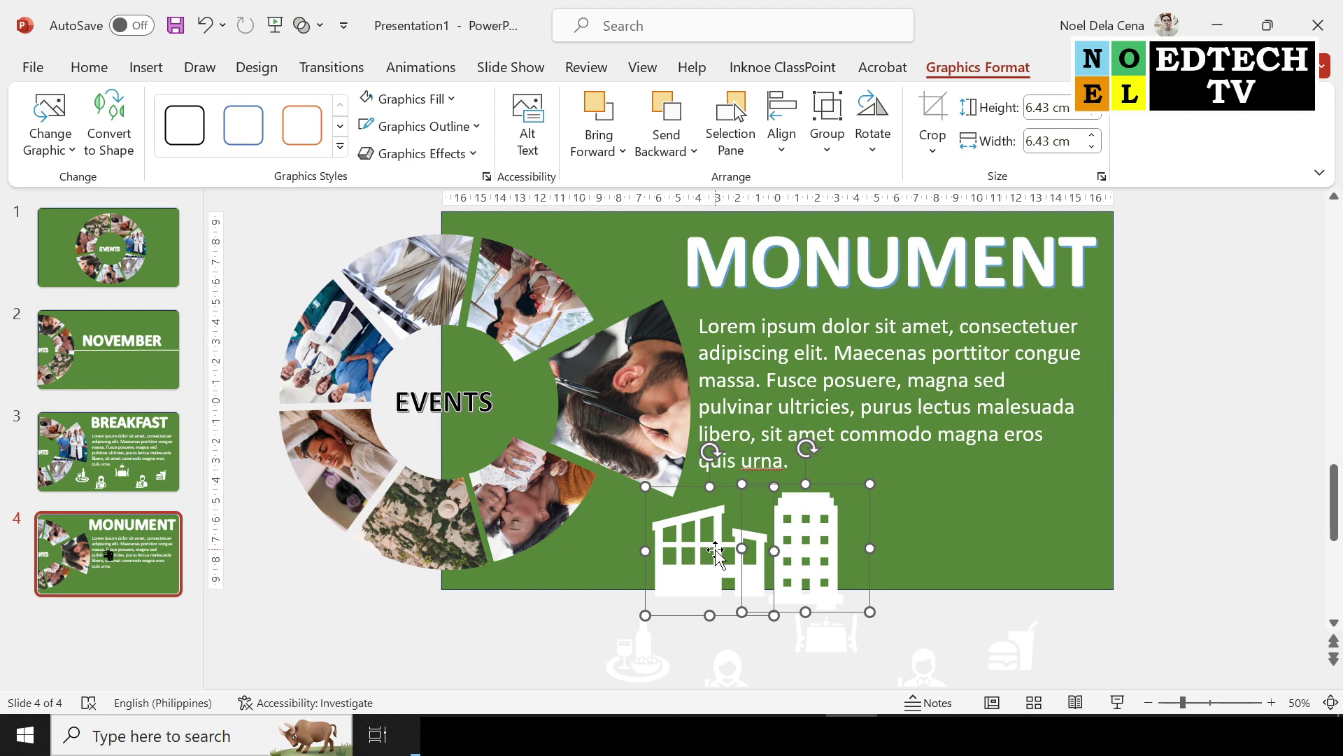
pyautogui.moveTo(823, 553); pyautogui.dragTo(1013, 557)
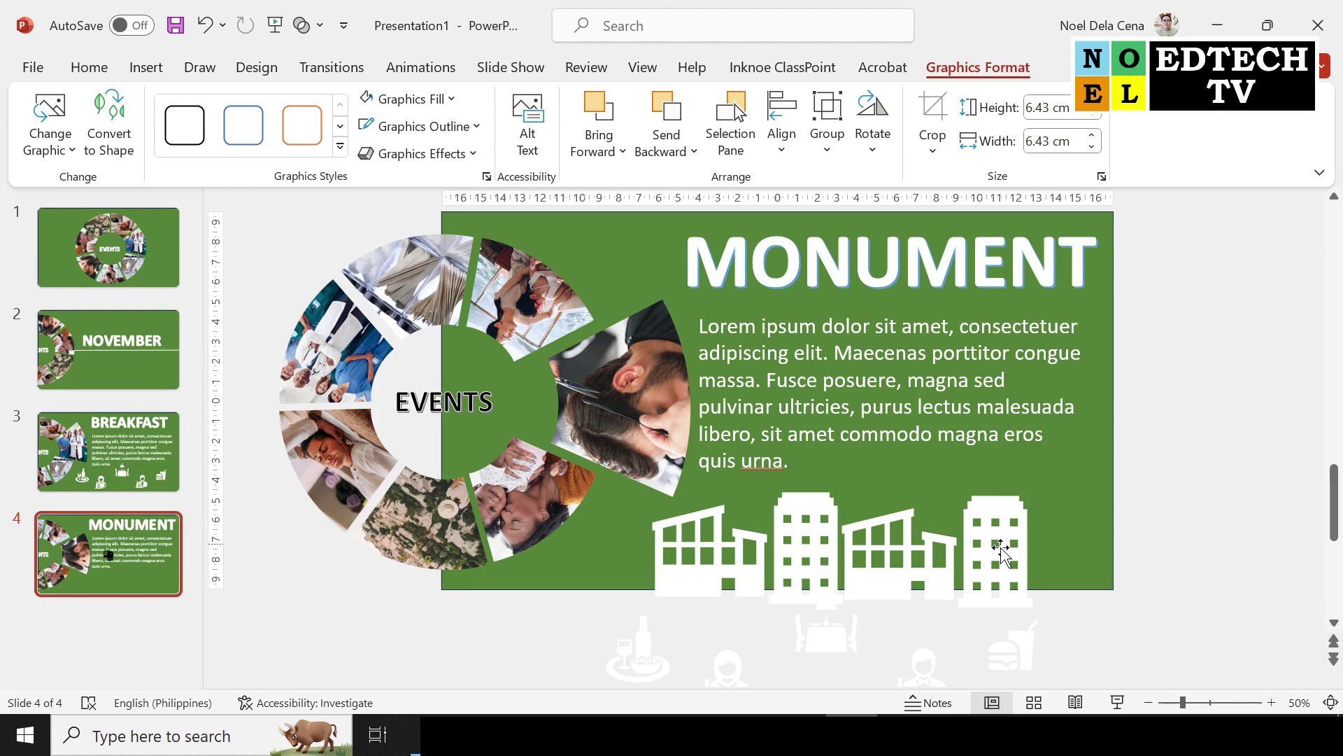
pyautogui.hotkey('ctrl', 'v')
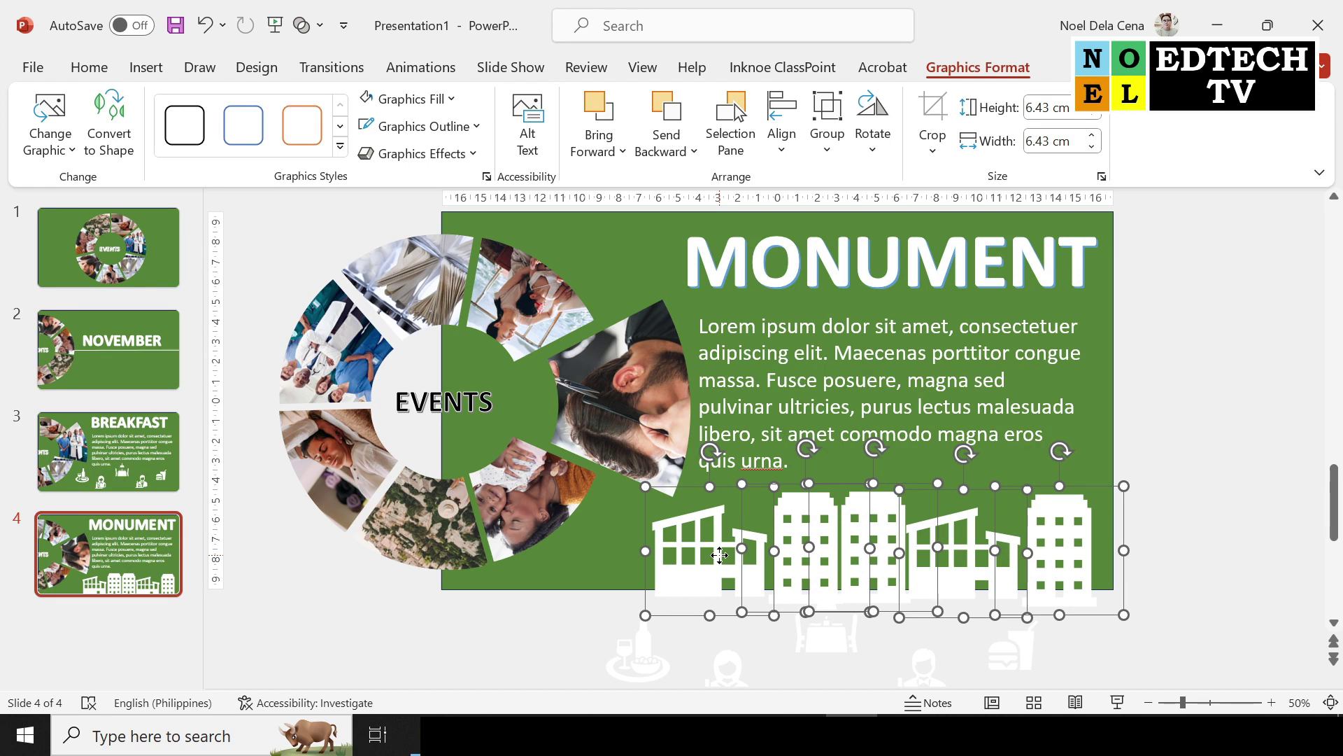
pyautogui.hotkey('ctrl', 'g')
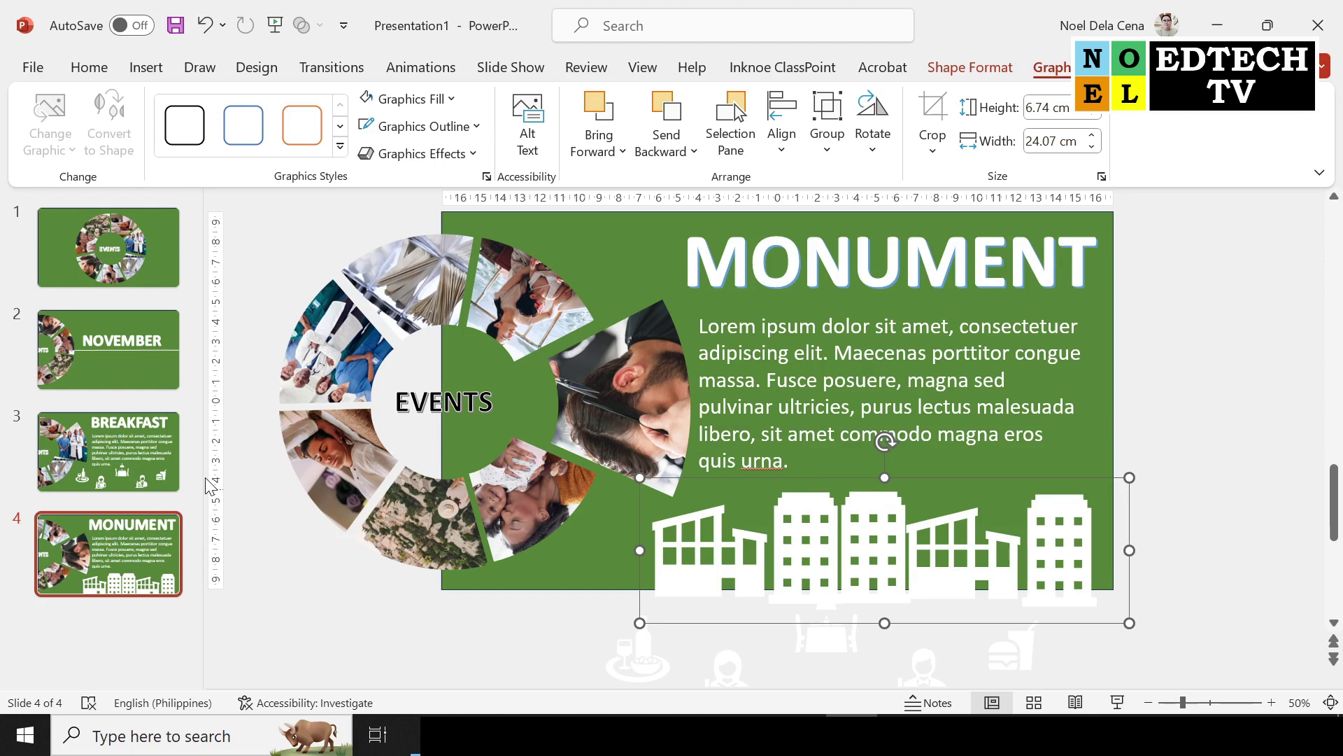
# Step: Insert a new blank slide 5 after slide 4 with Ctrl+M
pyautogui.scroll(3, 306, 556)
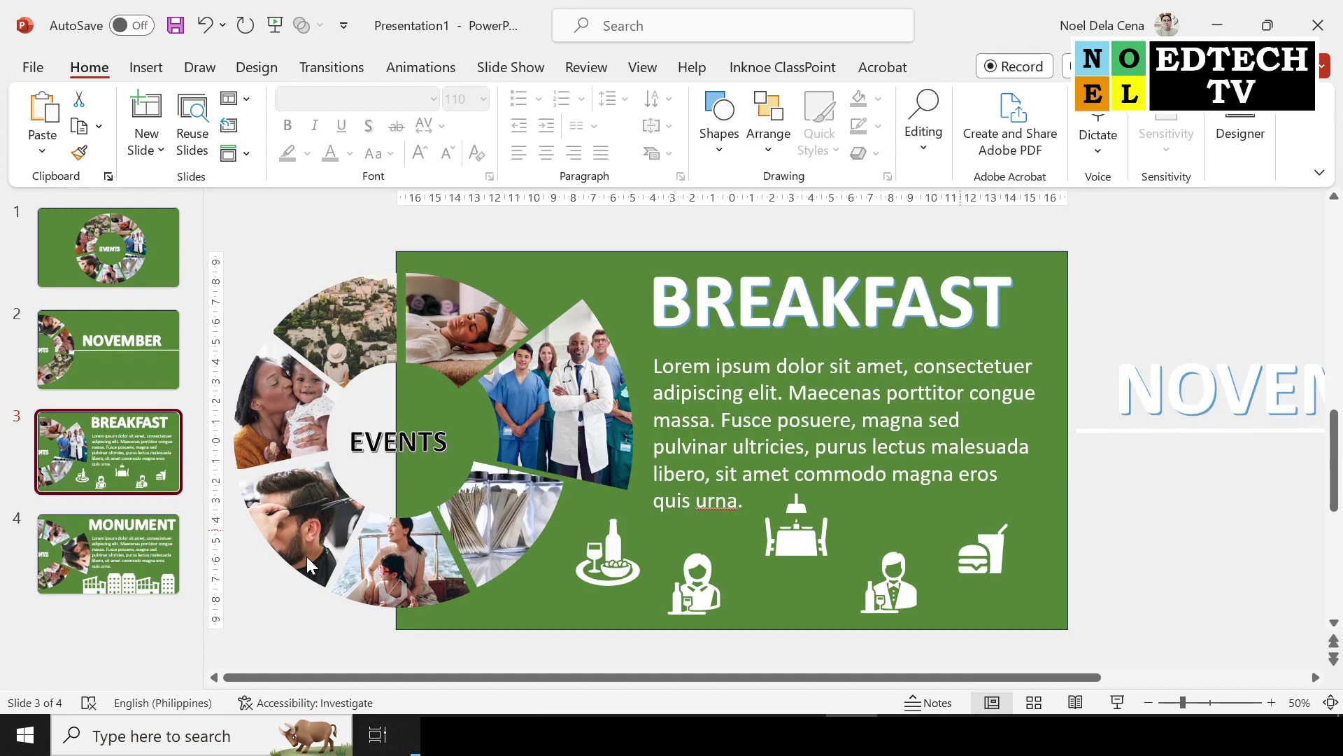
pyautogui.hotkey('ctrl', 'v')
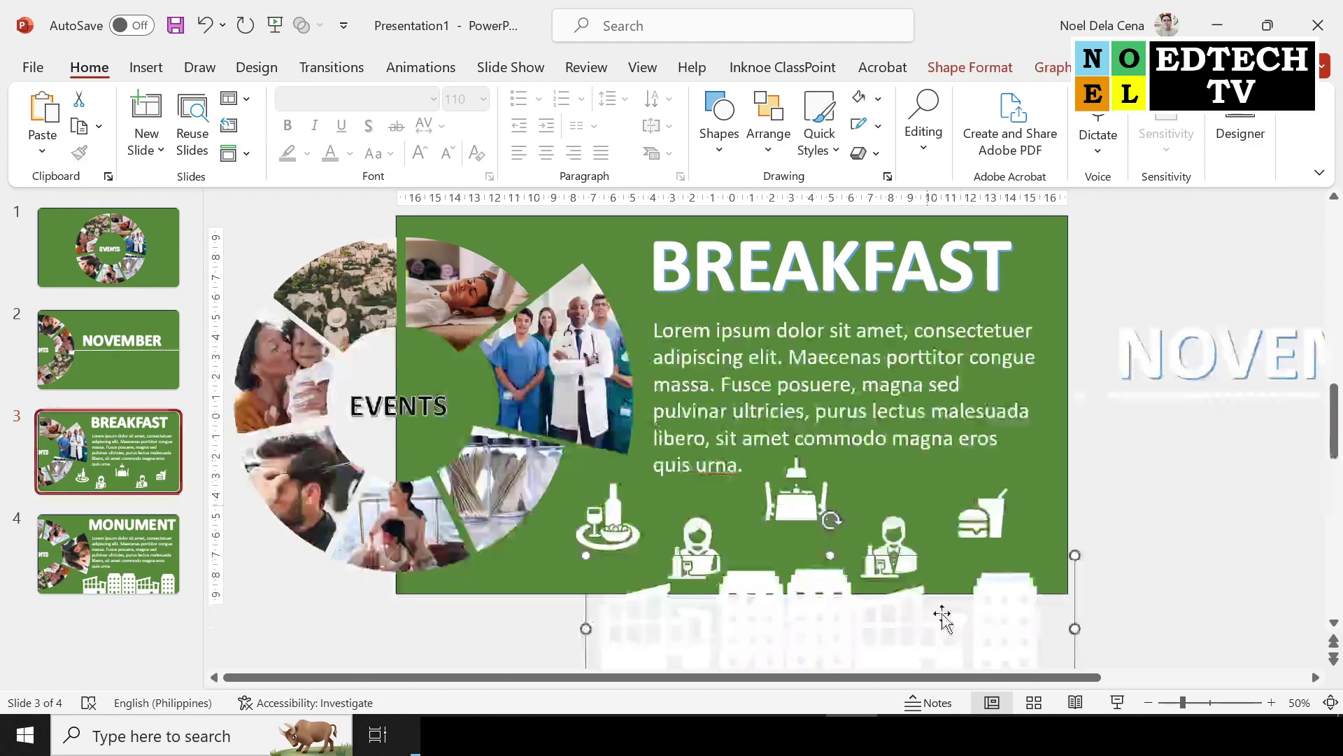
pyautogui.scroll(-2, 973, 553)
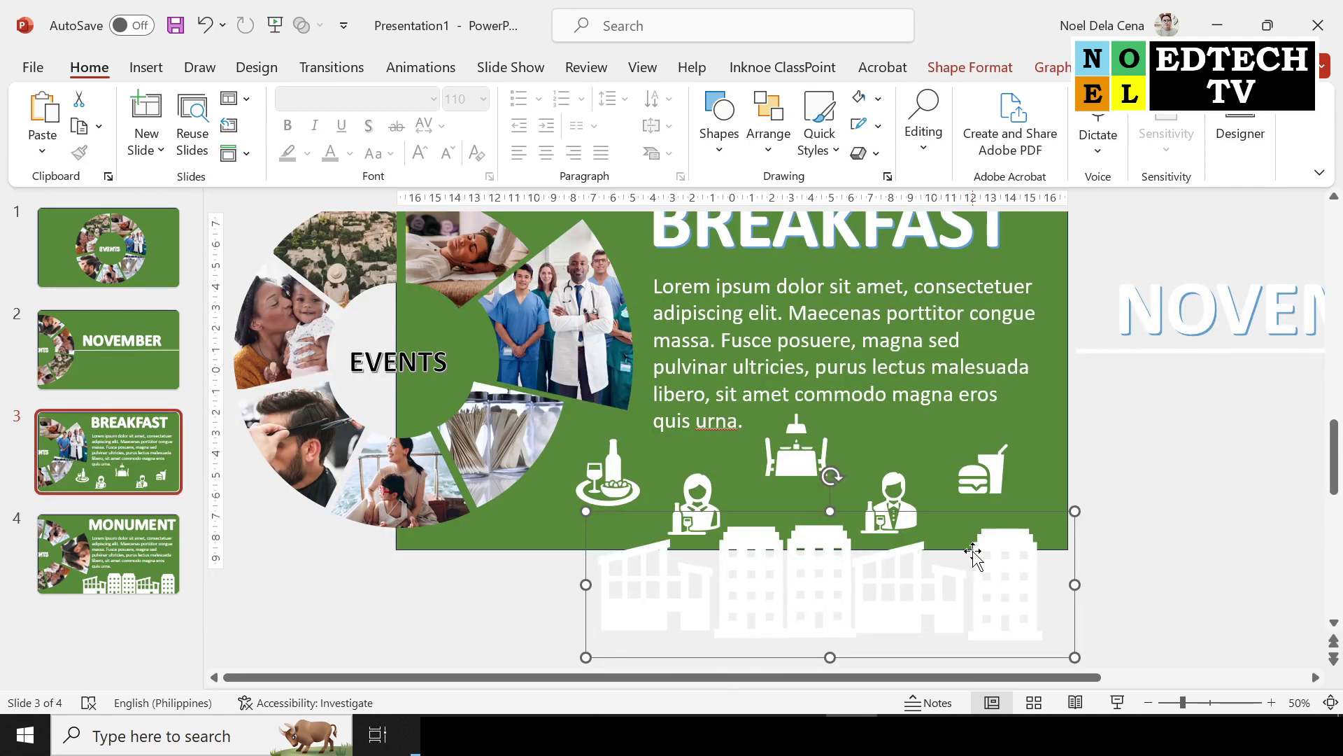
pyautogui.scroll(-2, 762, 539)
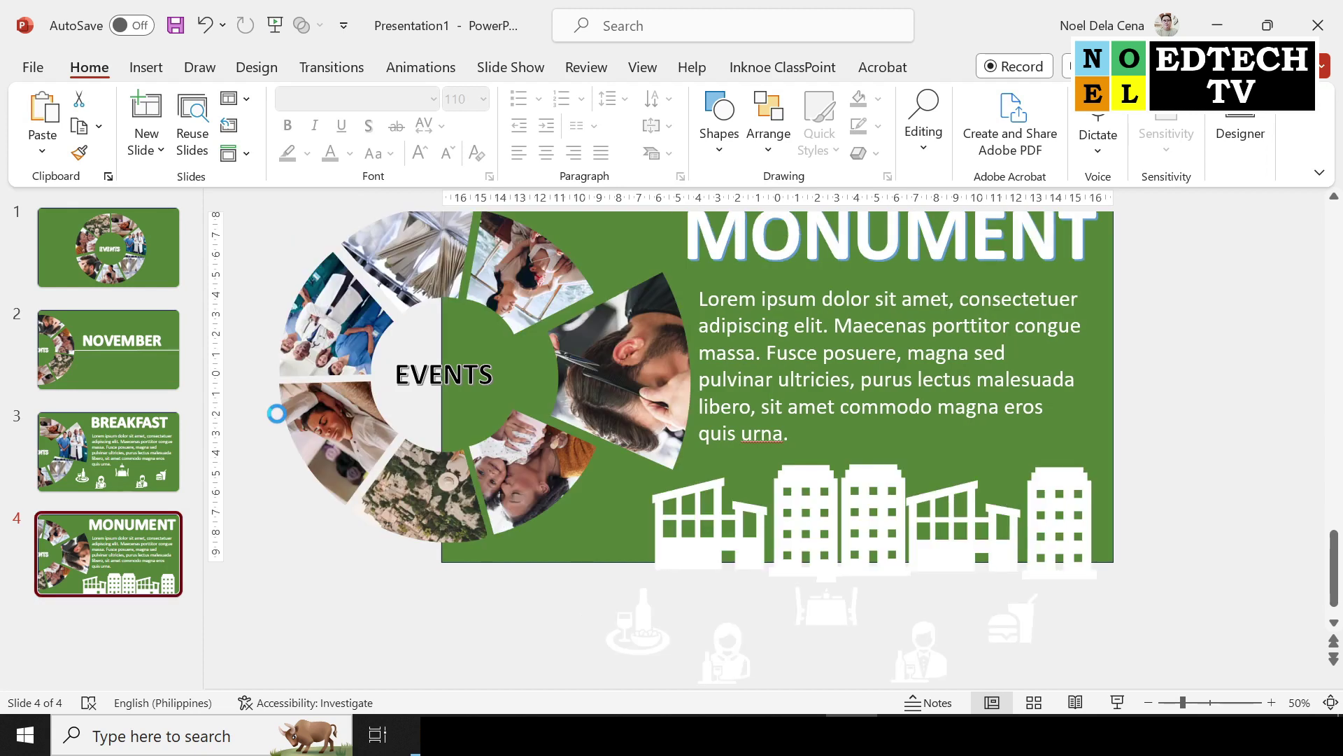
pyautogui.hotkey('ctrl', 'm')
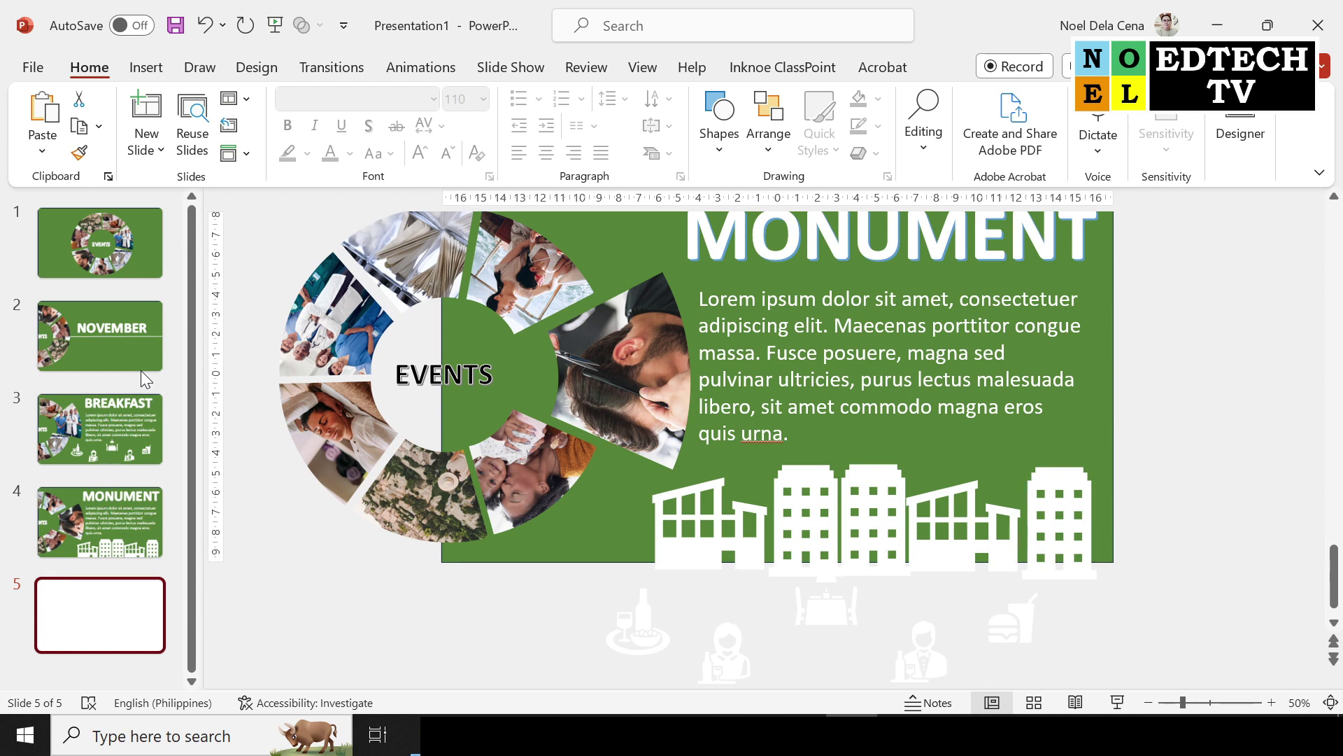
# Step: Undo the blank slide and duplicate the November slide 2
pyautogui.hotkey('ctrl', 'z')
pyautogui.click(86, 339)
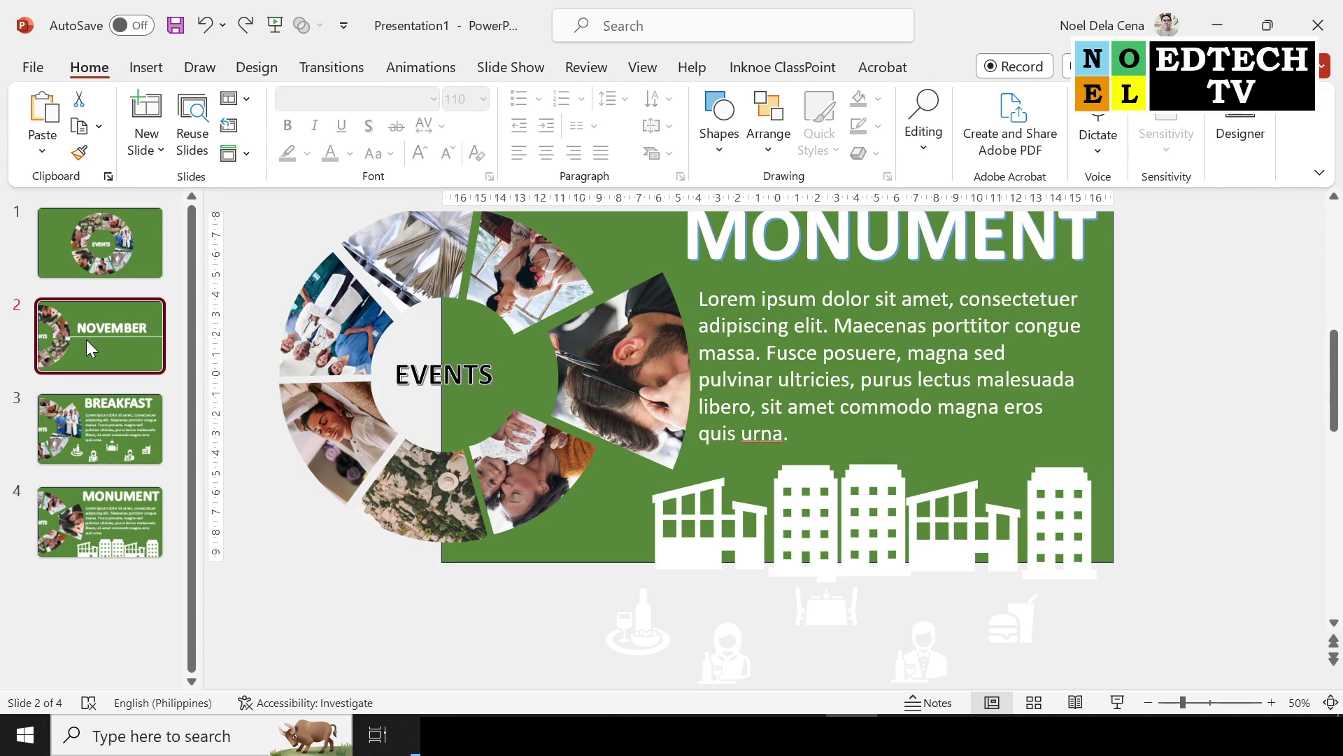
pyautogui.rightClick(86, 339)
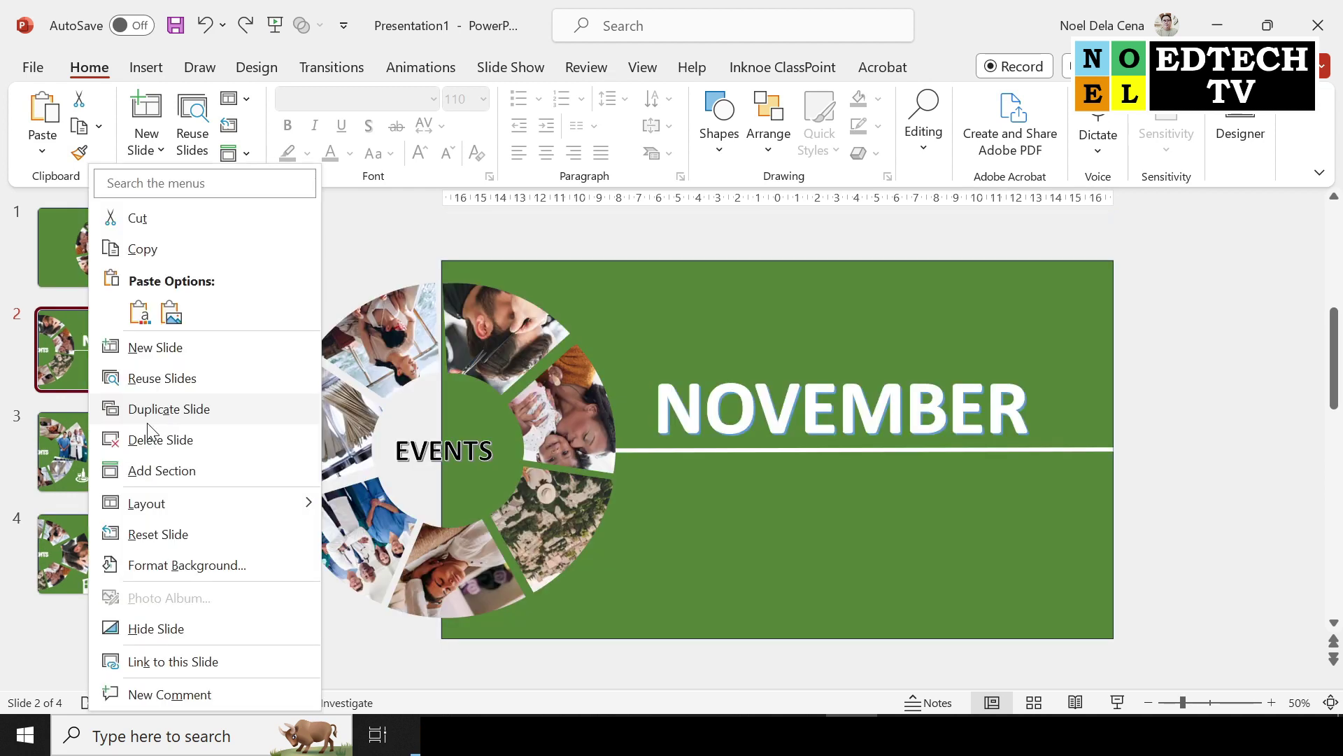
pyautogui.click(147, 423)
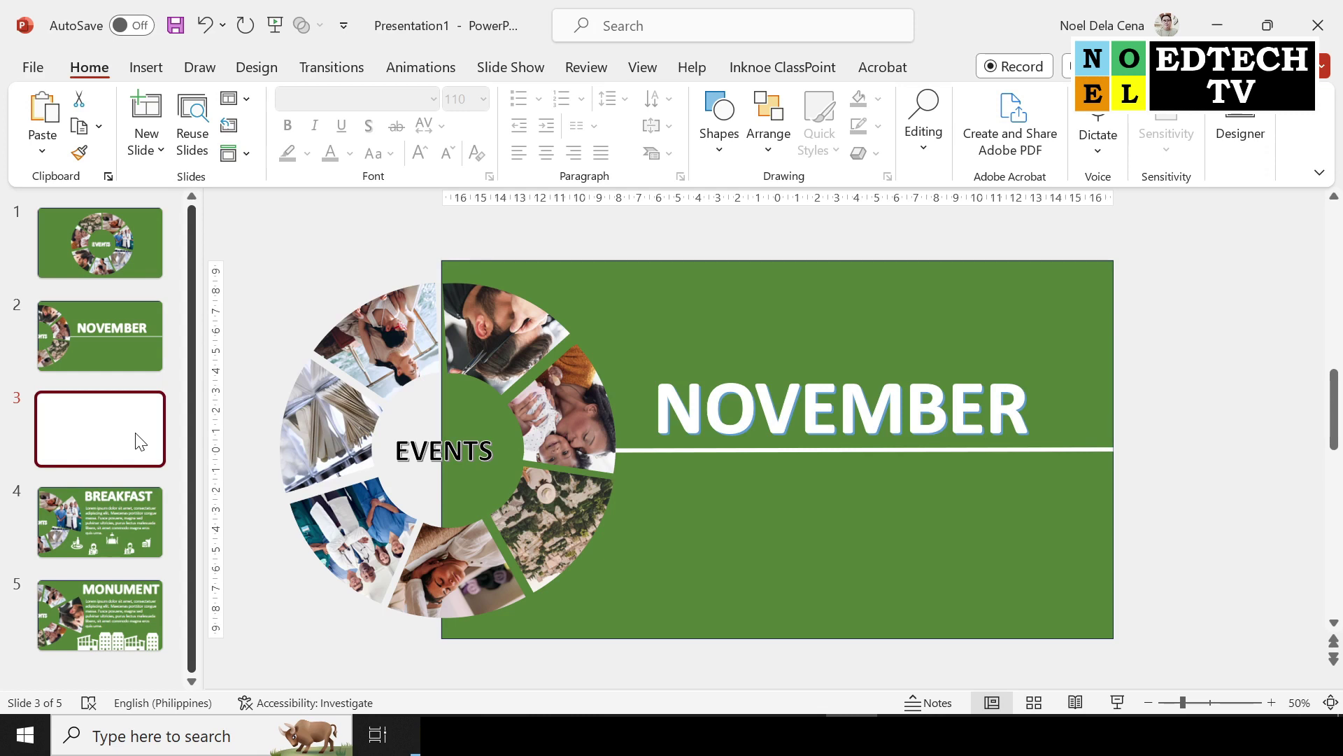
# Step: Move the duplicate to the end as slide 5 and raise its NOVEMBER title
pyautogui.moveTo(135, 434); pyautogui.dragTo(105, 605)
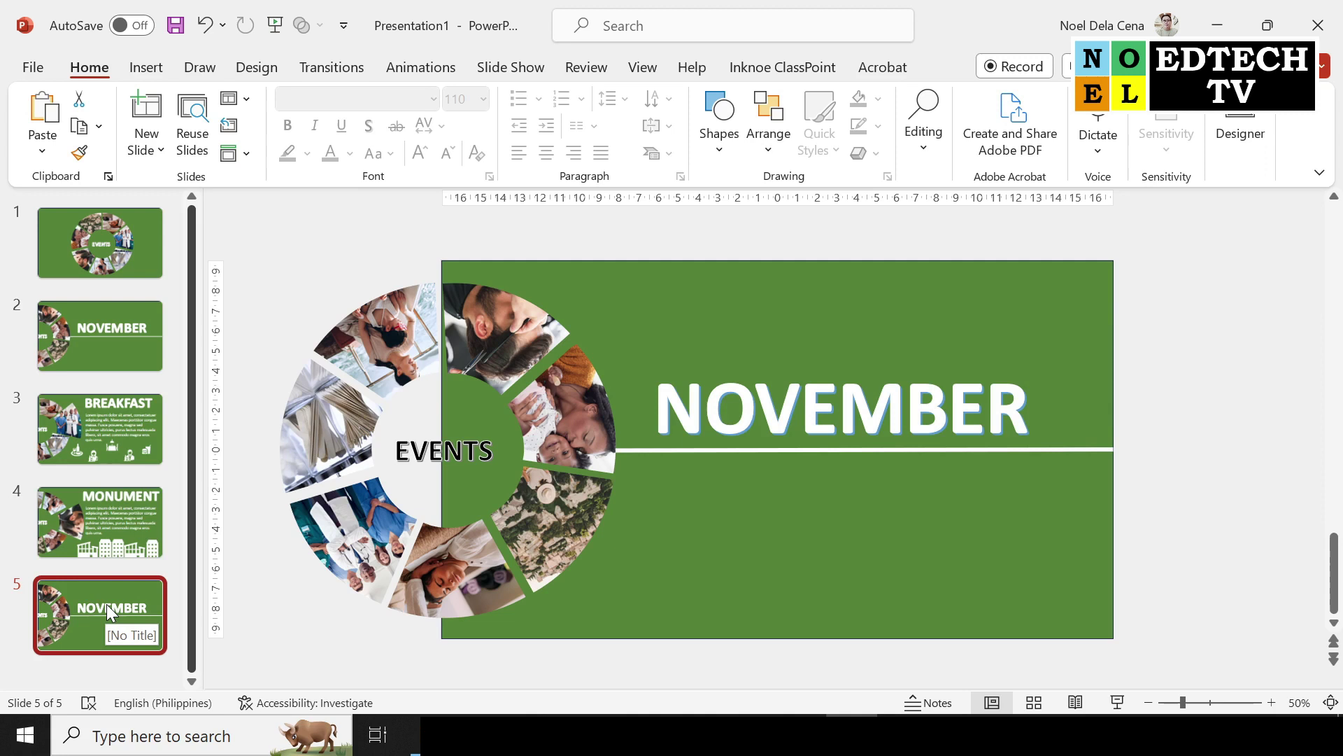
pyautogui.moveTo(877, 356); pyautogui.dragTo(882, 269)
pyautogui.click(864, 447)
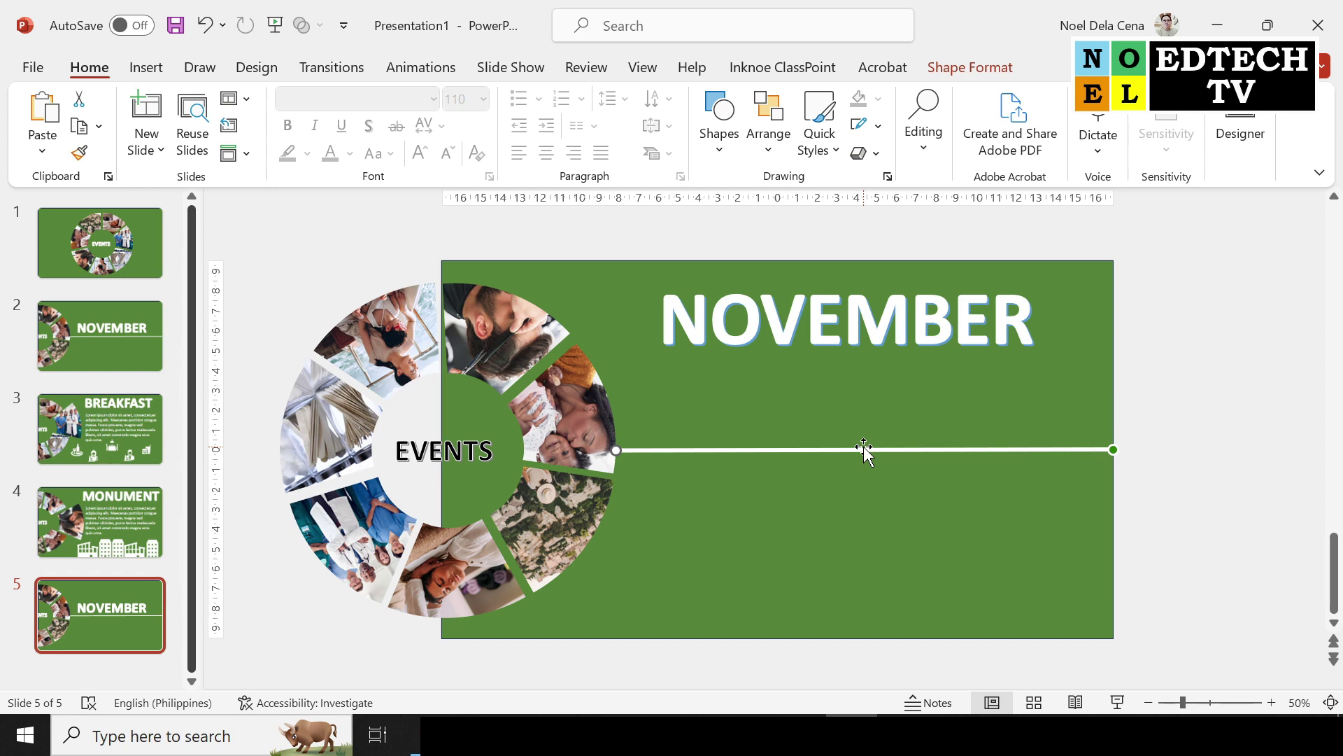
# Step: Delete slide 5's white line and retitle NOVEMBER as RELAXING, nudged slightly right
pyautogui.press('Delete')
pyautogui.doubleClick(879, 334)
pyautogui.write('R')
pyautogui.write('ELAXI')
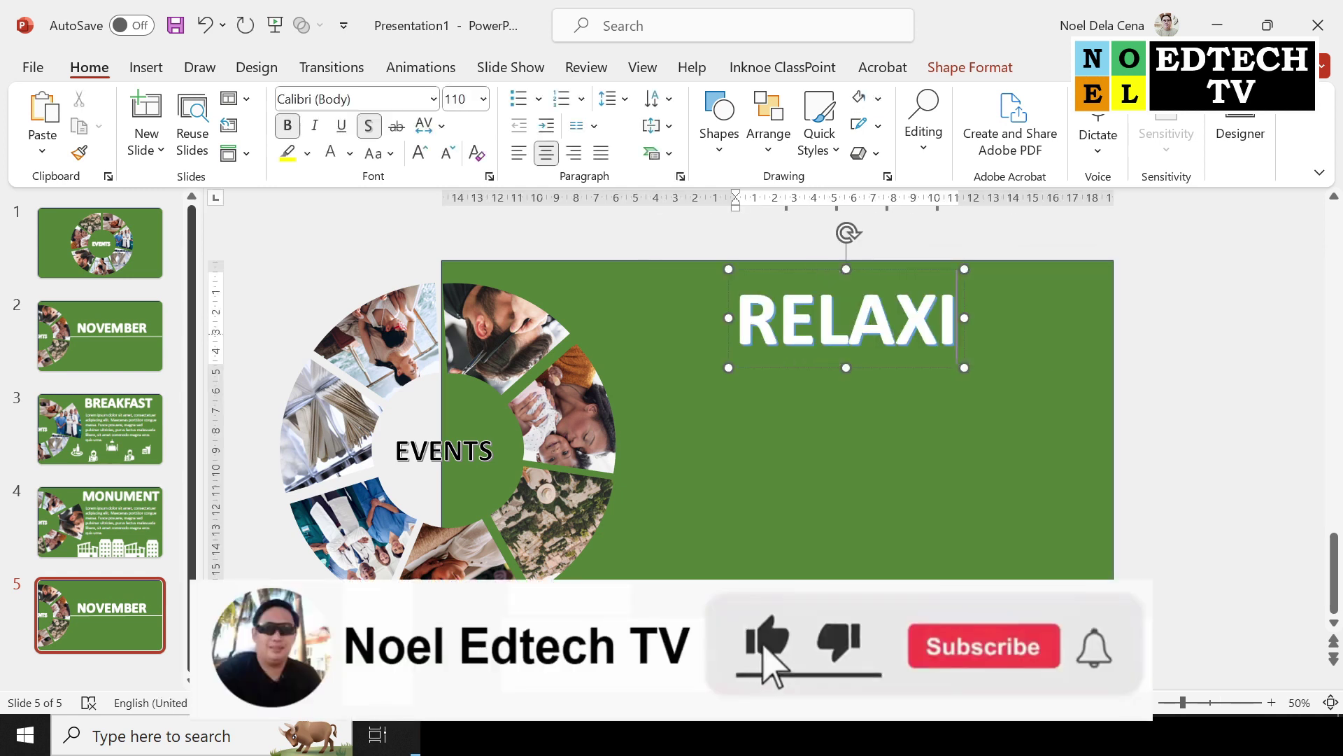
pyautogui.write('NG')
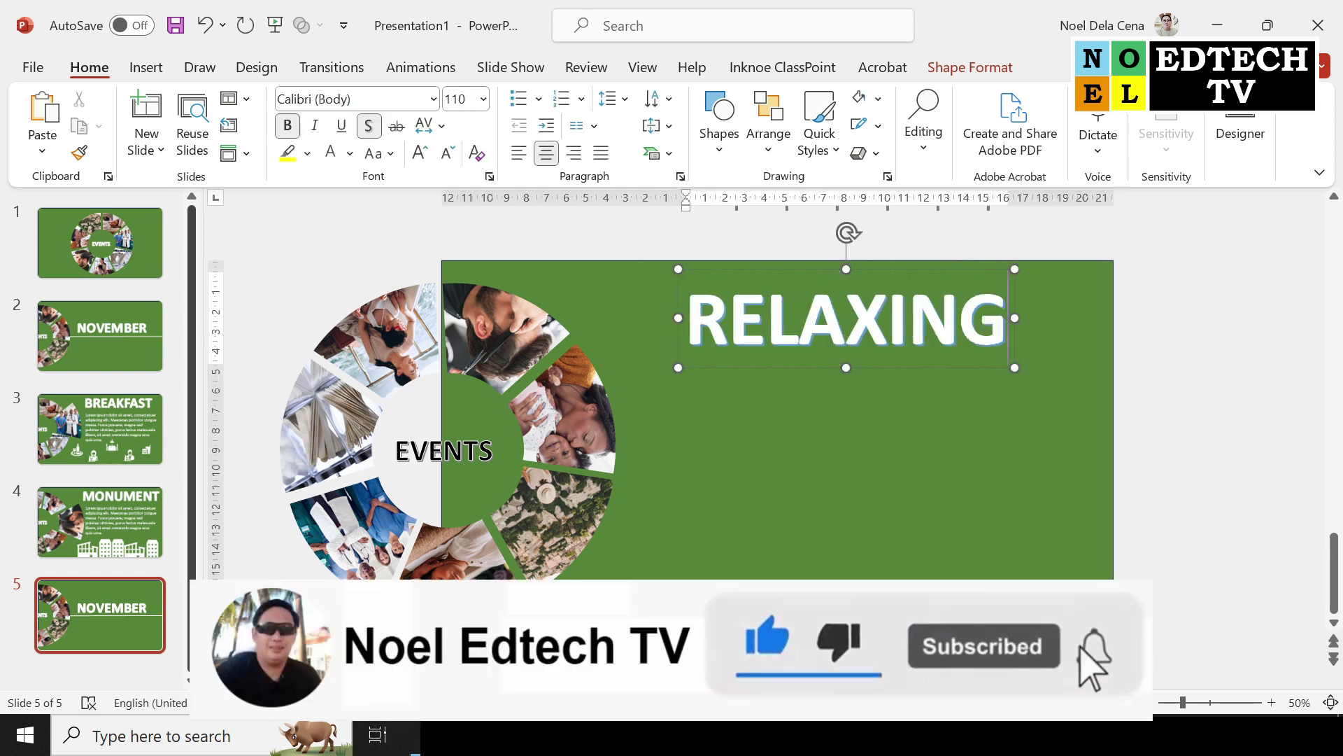
pyautogui.moveTo(973, 269); pyautogui.dragTo(1015, 271)
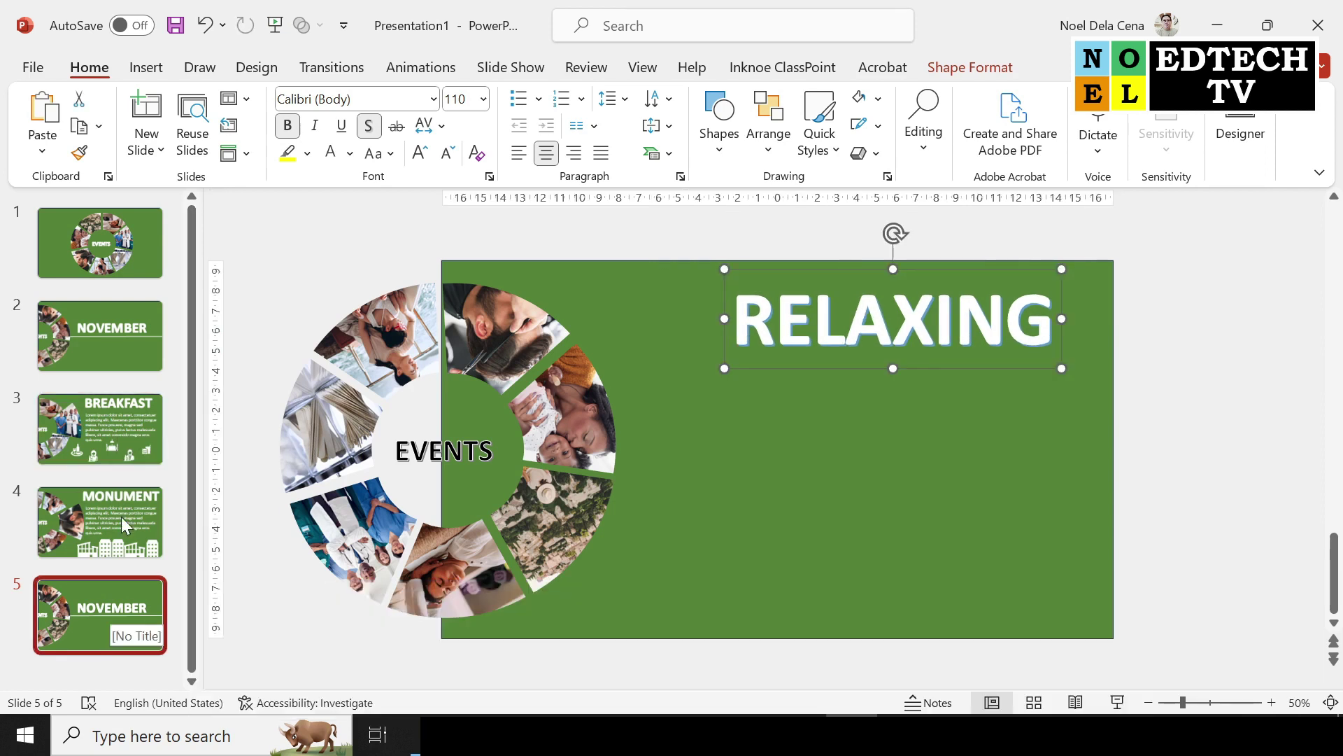
pyautogui.click(120, 516)
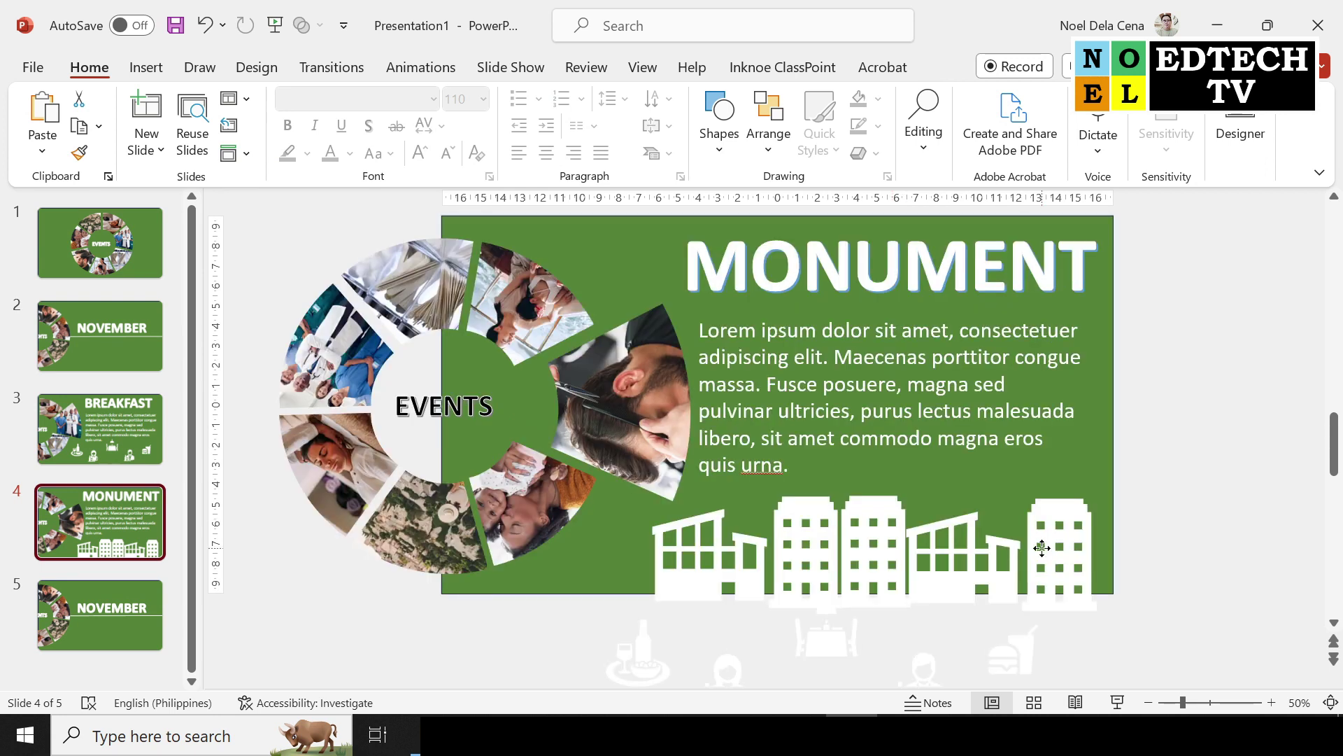
# Step: Copy slide 4's building skyline and Lorem ipsum text onto the RELAXING slide
pyautogui.click(1042, 550)
pyautogui.keyDown('shift'); pyautogui.click(1018, 395); pyautogui.keyUp('shift')
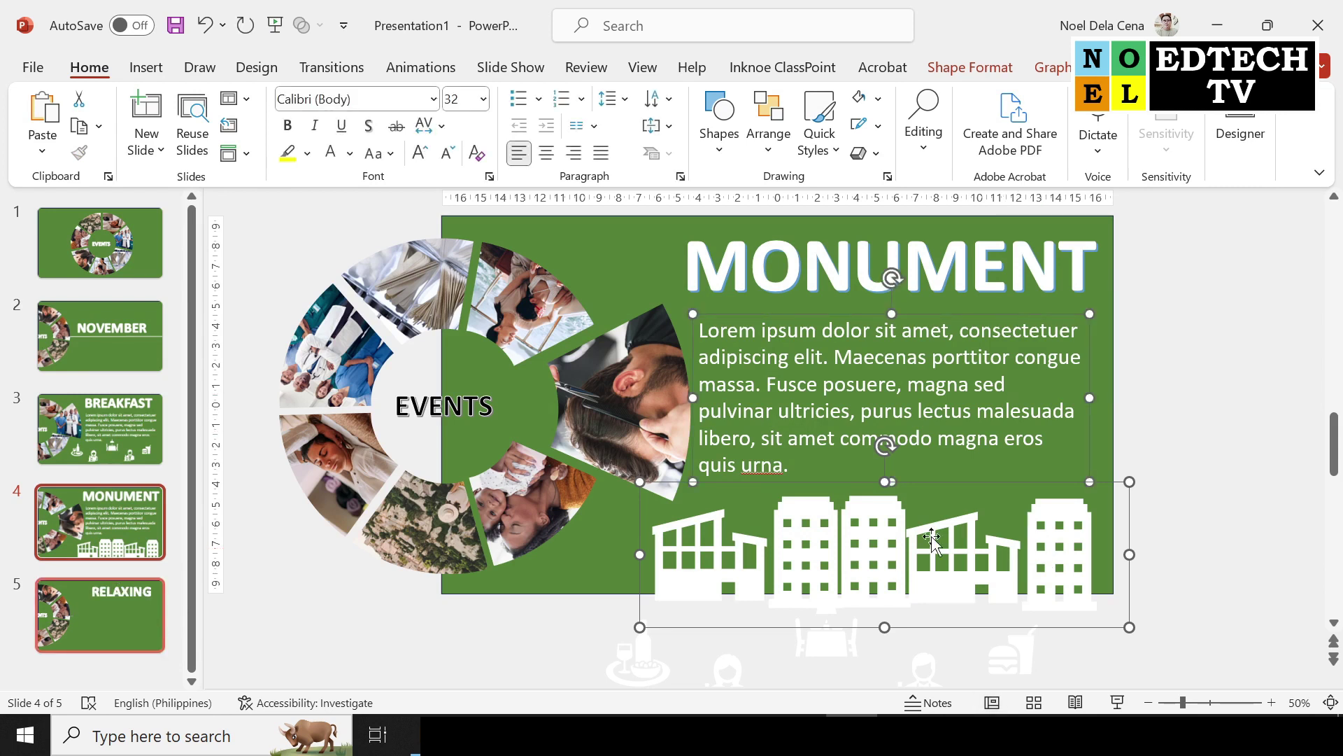
pyautogui.click(112, 595)
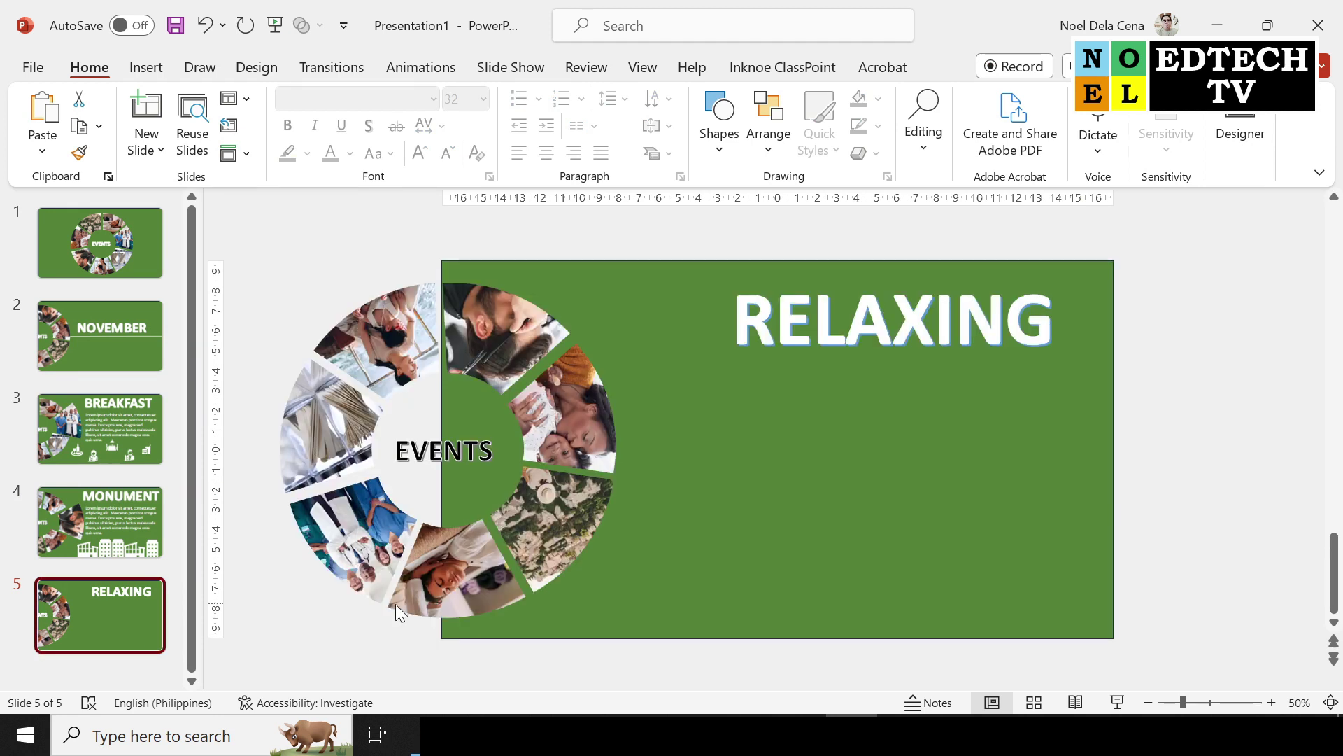
pyautogui.hotkey('ctrl', 'v')
pyautogui.click(1178, 405)
# Step: Move the pasted building skyline down to slide 5's bottom edge
pyautogui.click(1056, 598)
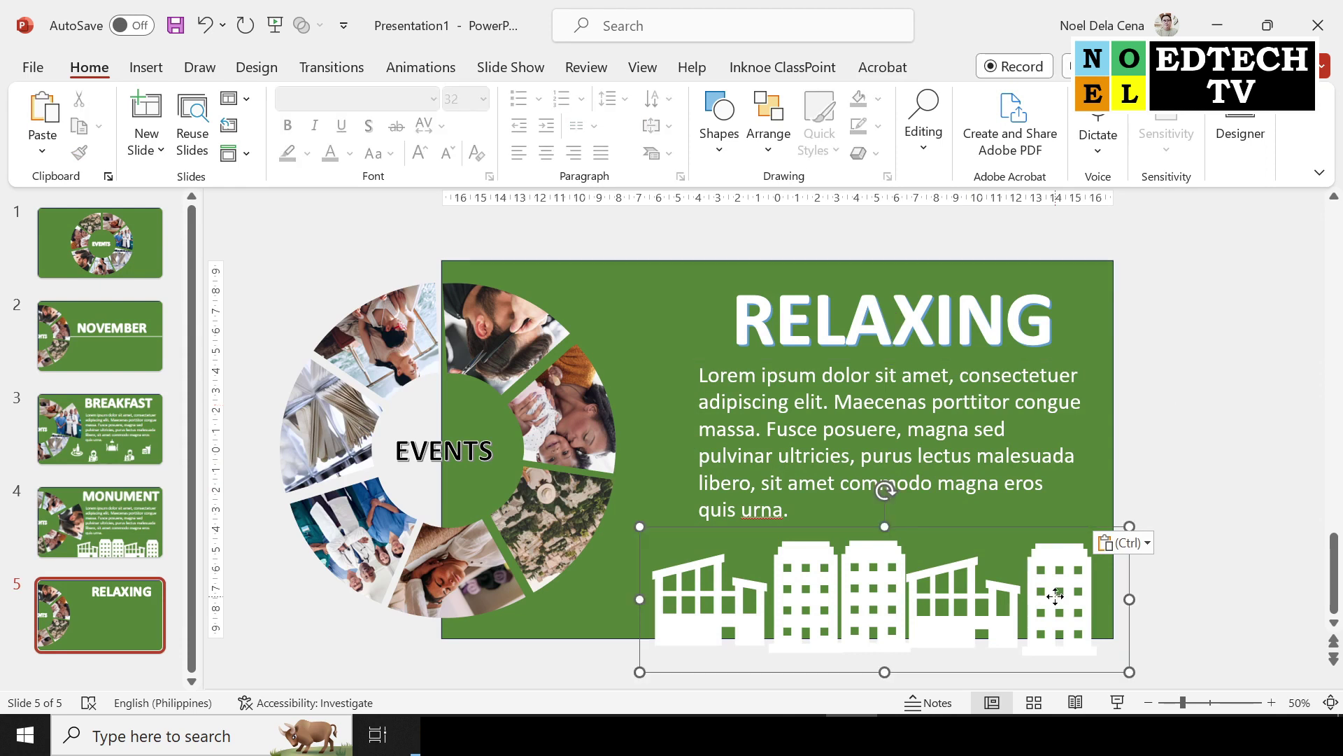
pyautogui.moveTo(1057, 598); pyautogui.dragTo(1060, 674)
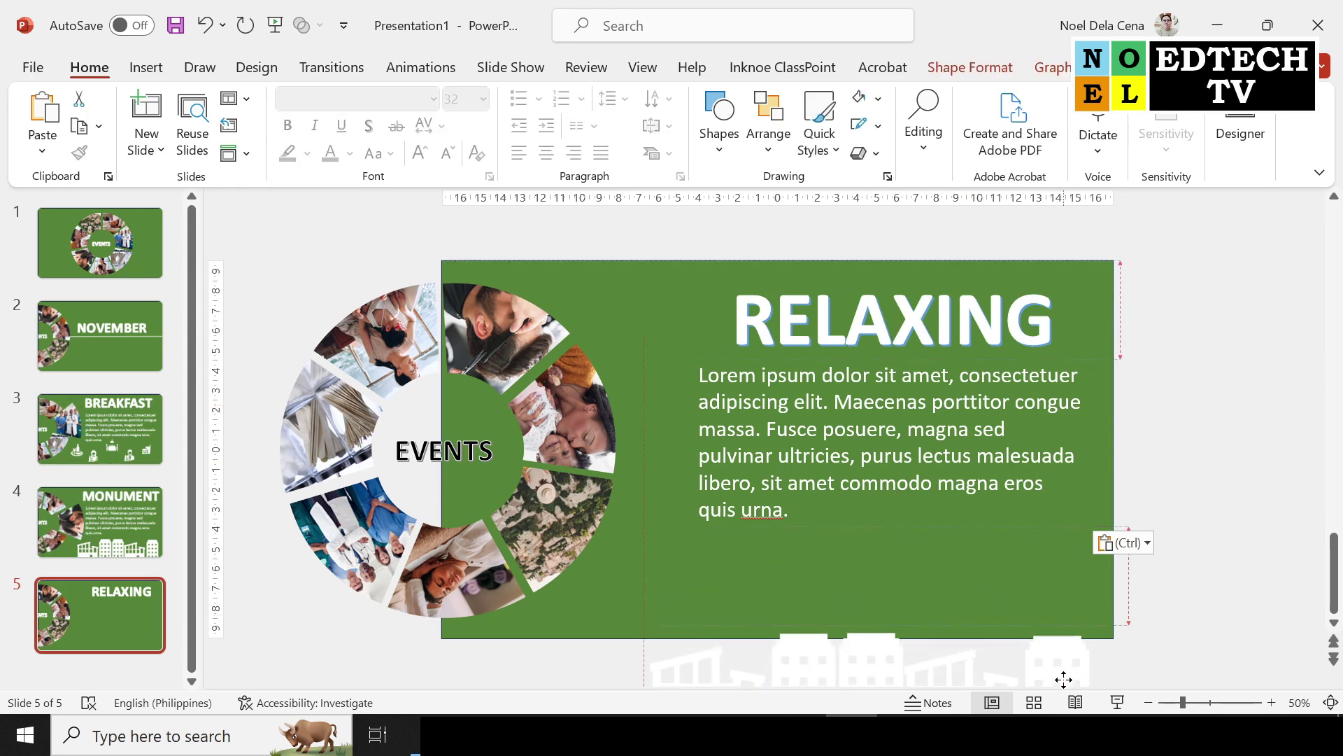
pyautogui.scroll(-1, 1103, 621)
pyautogui.click(1232, 463)
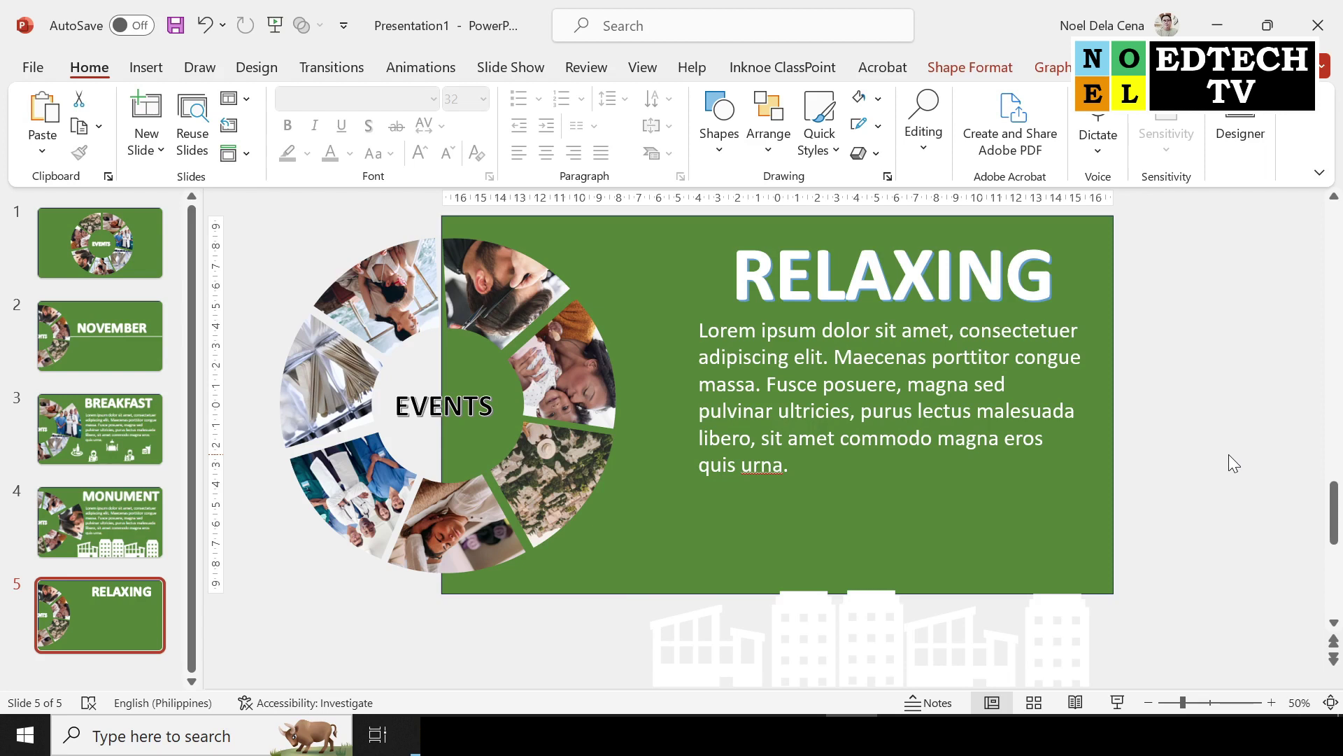
pyautogui.click(569, 406)
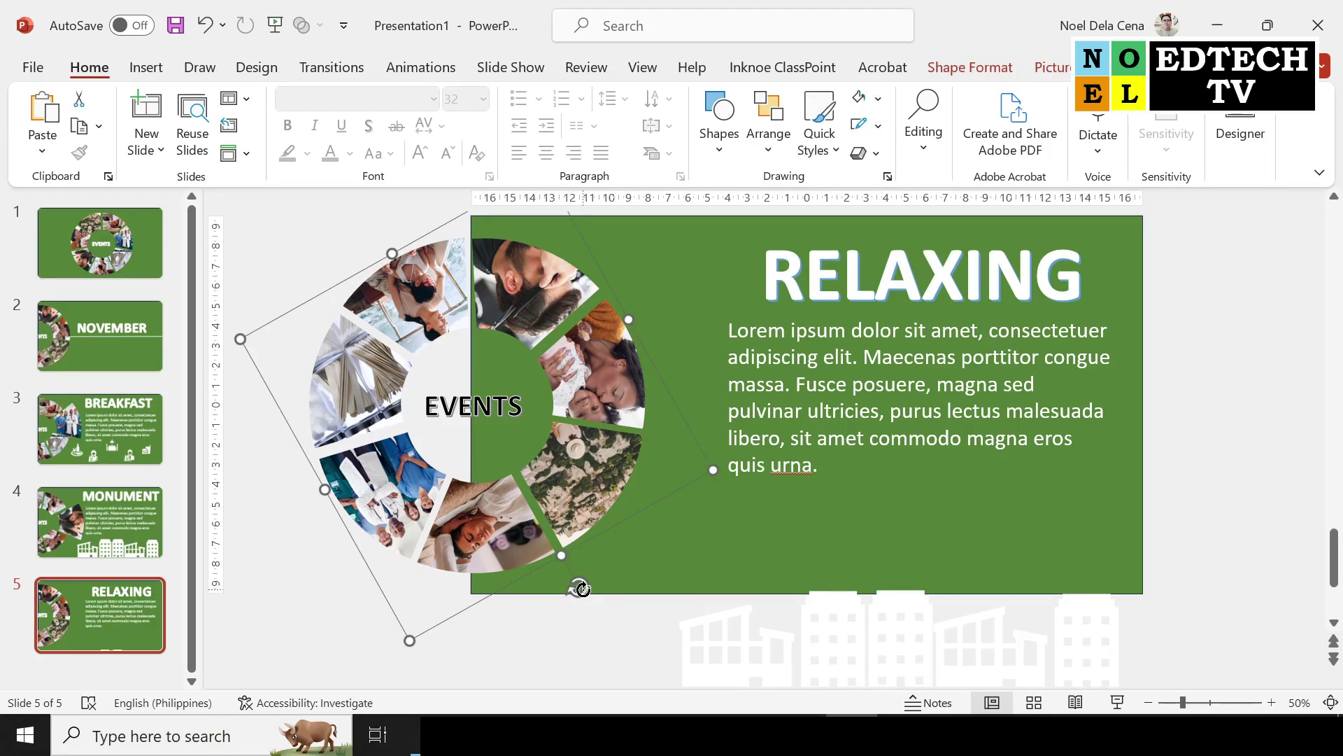
# Step: Rotate the EVENTS photo ring on the RELAXING slide to a new angle
pyautogui.hscroll(1, 581, 589)
pyautogui.moveTo(624, 521)
pyautogui.mouseDown()
pyautogui.moveTo(612, 312)
pyautogui.moveTo(496, 498)
pyautogui.moveTo(409, 278)
pyautogui.mouseUp()
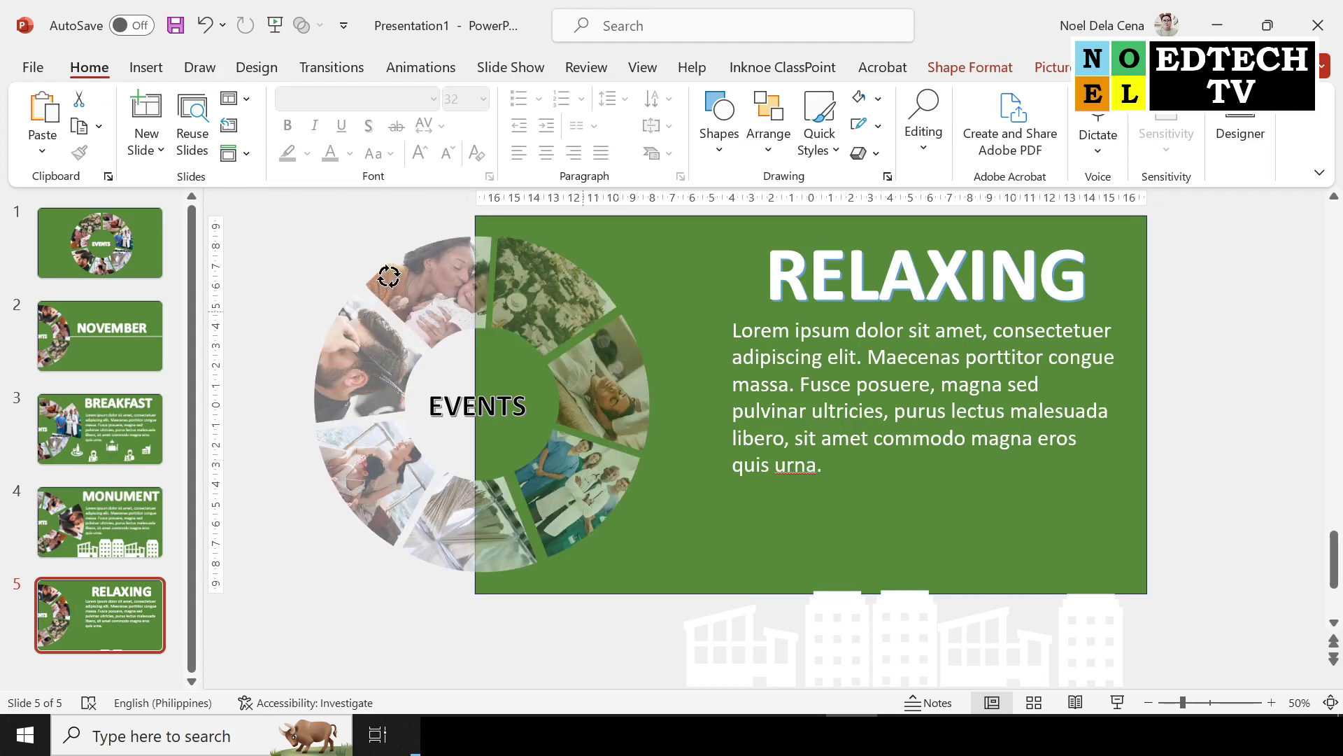
pyautogui.moveTo(410, 278); pyautogui.dragTo(346, 336)
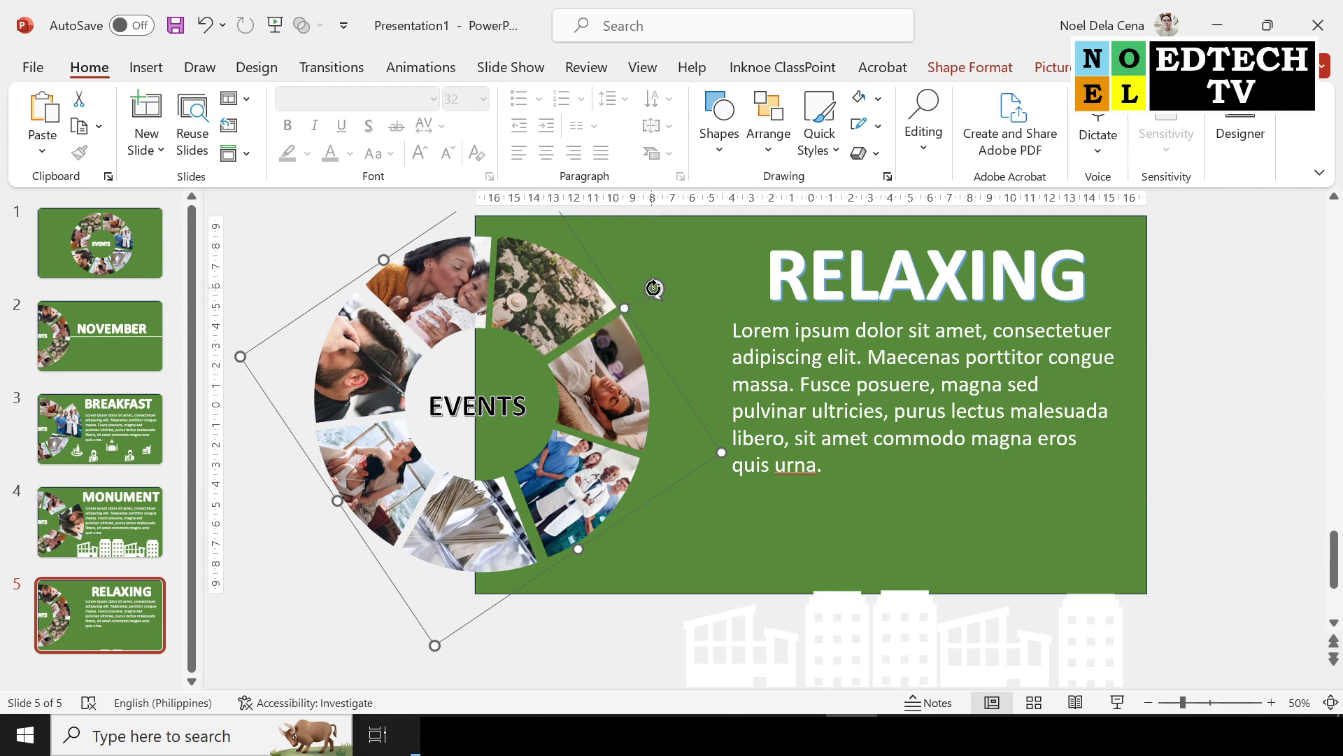
pyautogui.moveTo(655, 289); pyautogui.dragTo(668, 316)
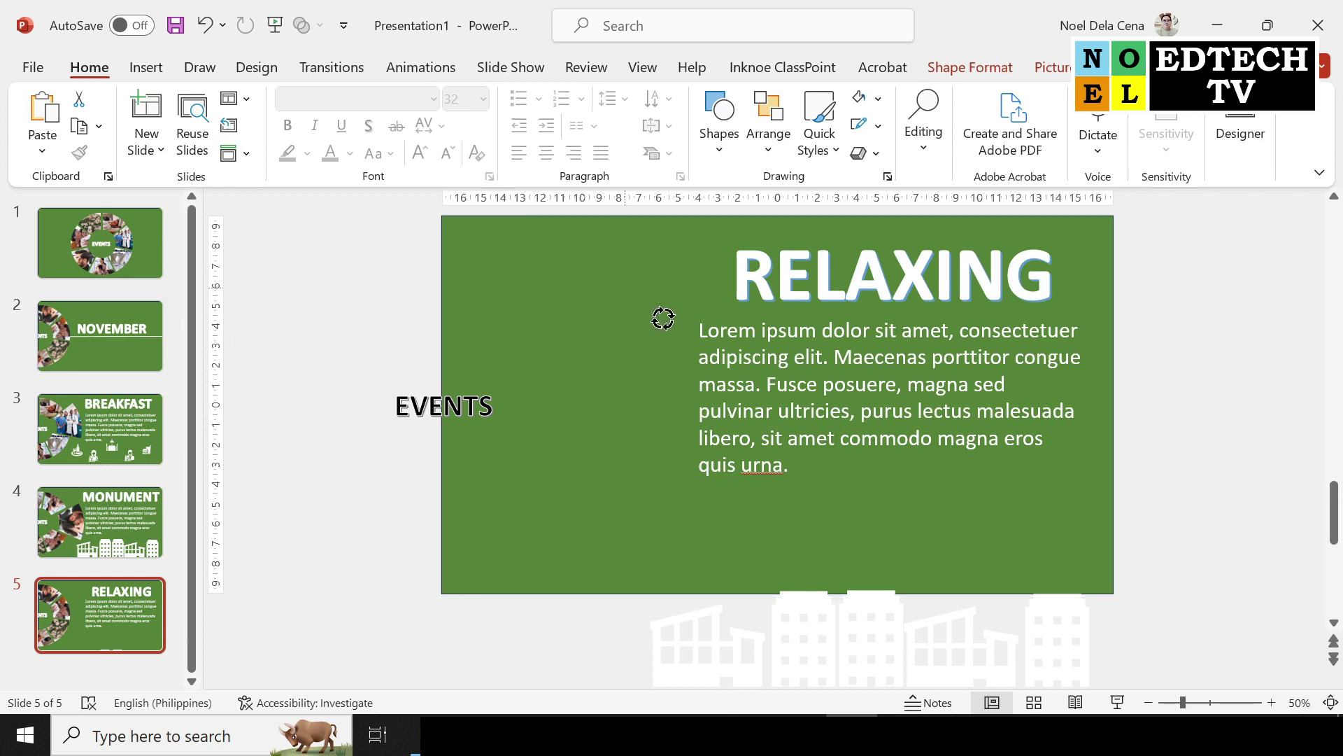
pyautogui.moveTo(669, 316); pyautogui.dragTo(663, 319)
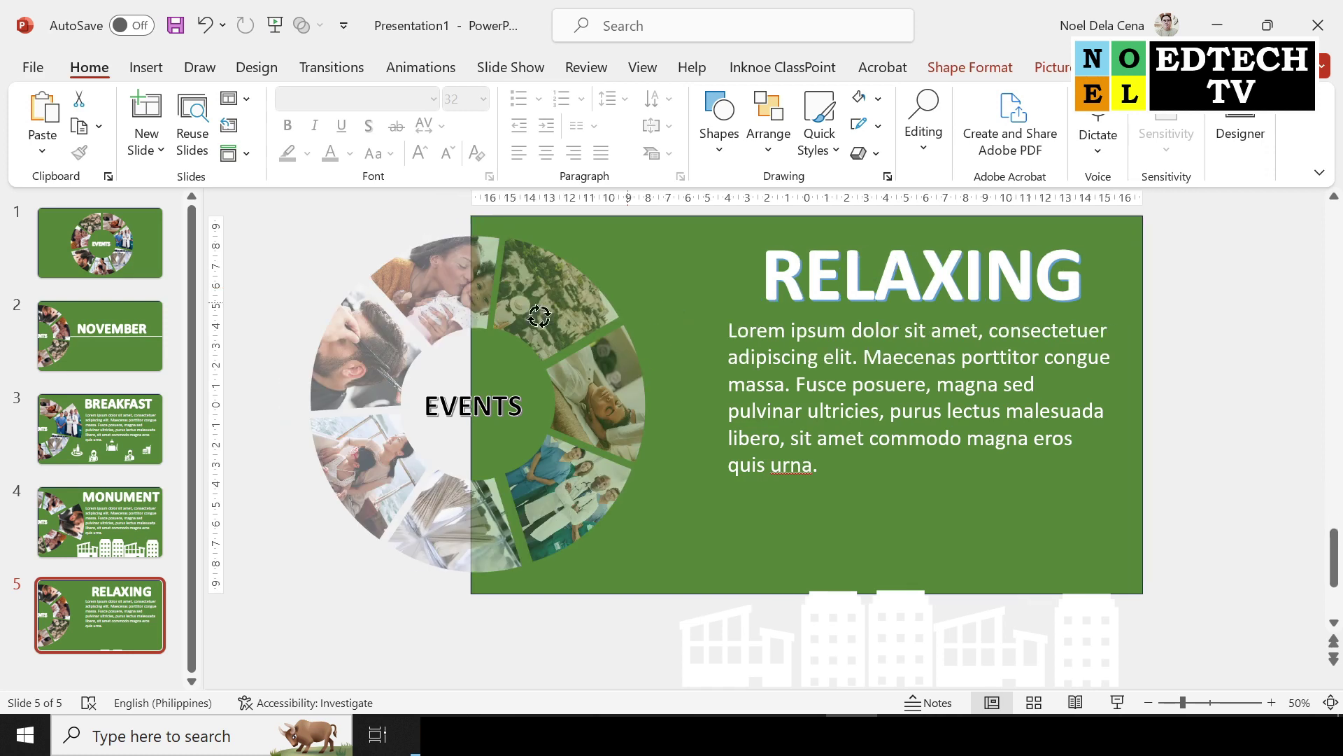
# Step: Ungroup the photo ring into separate photo pieces
pyautogui.click(452, 299)
pyautogui.rightClick(456, 225)
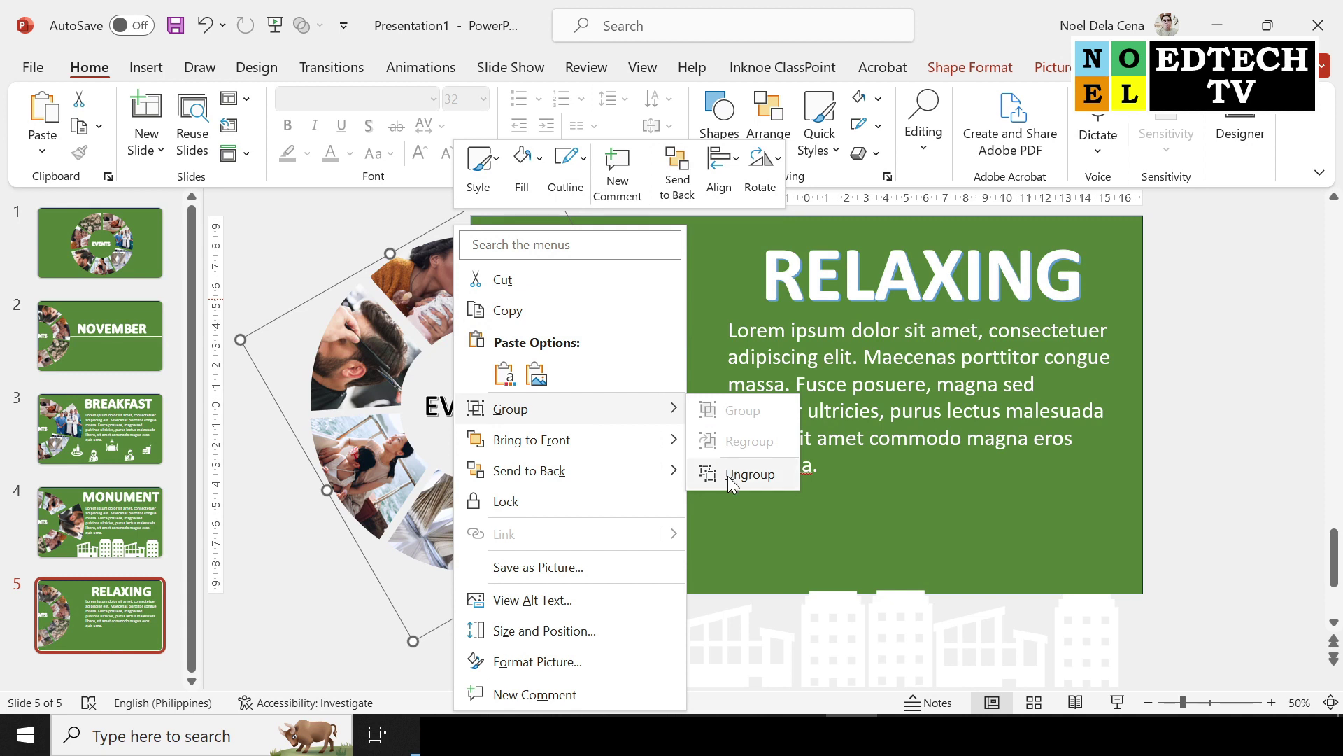
pyautogui.moveTo(510, 410)
pyautogui.click(731, 472)
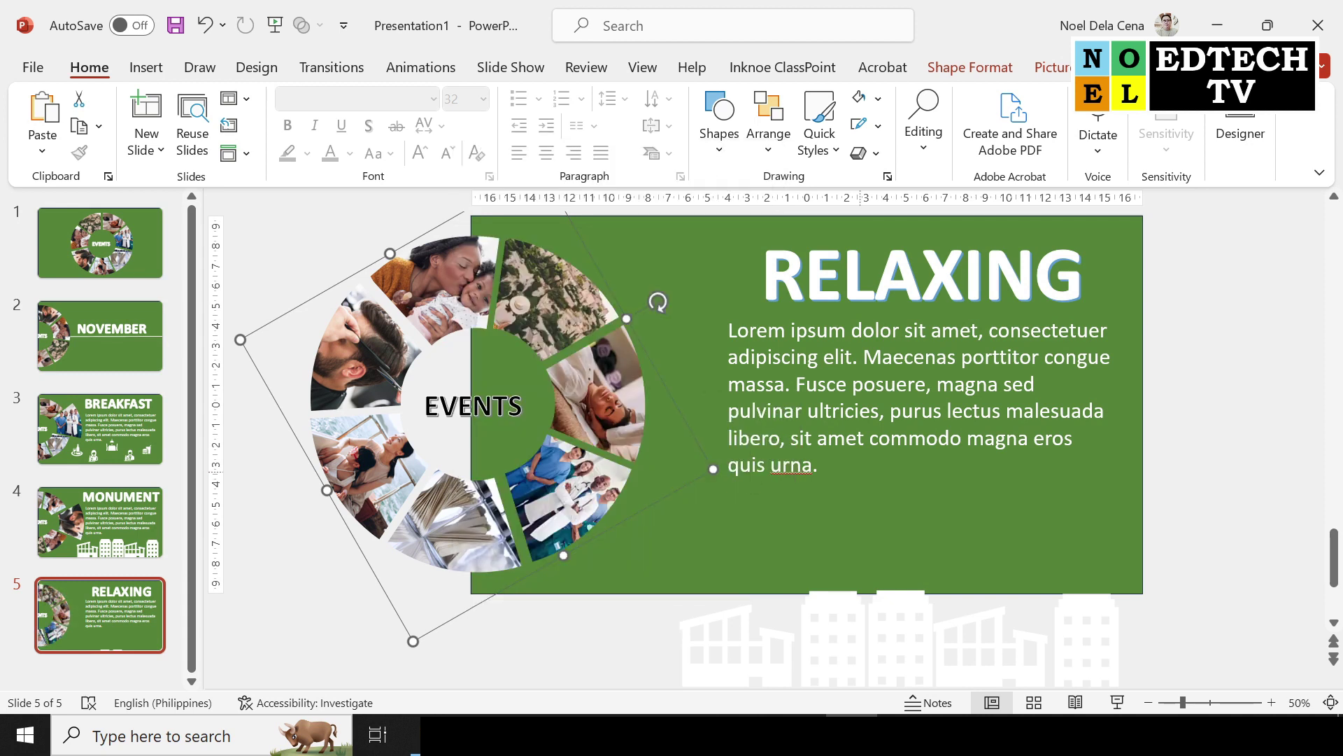
# Step: Enlarge the massage photo piece so it juts out toward the lorem ipsum paragraph
pyautogui.click(610, 381)
pyautogui.moveTo(657, 433); pyautogui.dragTo(708, 449)
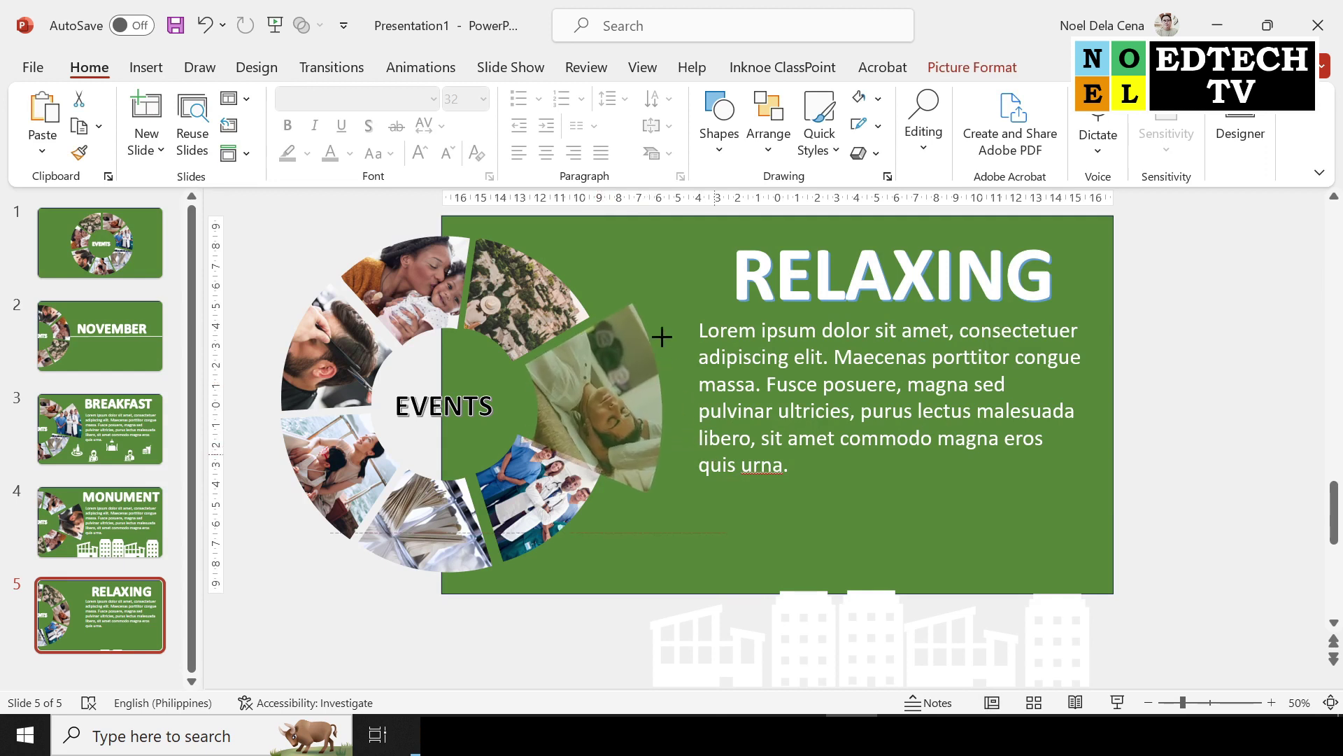
pyautogui.moveTo(632, 304); pyautogui.dragTo(636, 284)
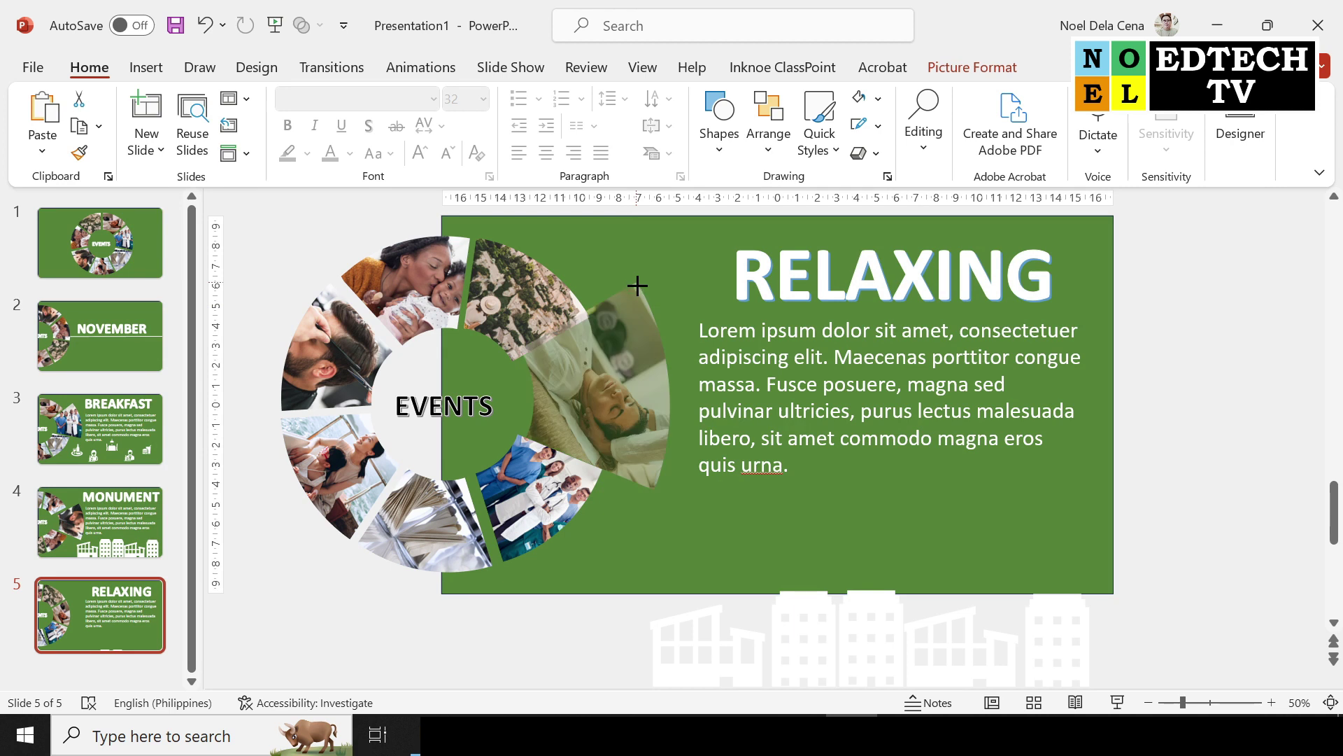
pyautogui.moveTo(577, 404)
pyautogui.mouseDown()
pyautogui.moveTo(612, 406)
pyautogui.moveTo(598, 408)
pyautogui.mouseUp()
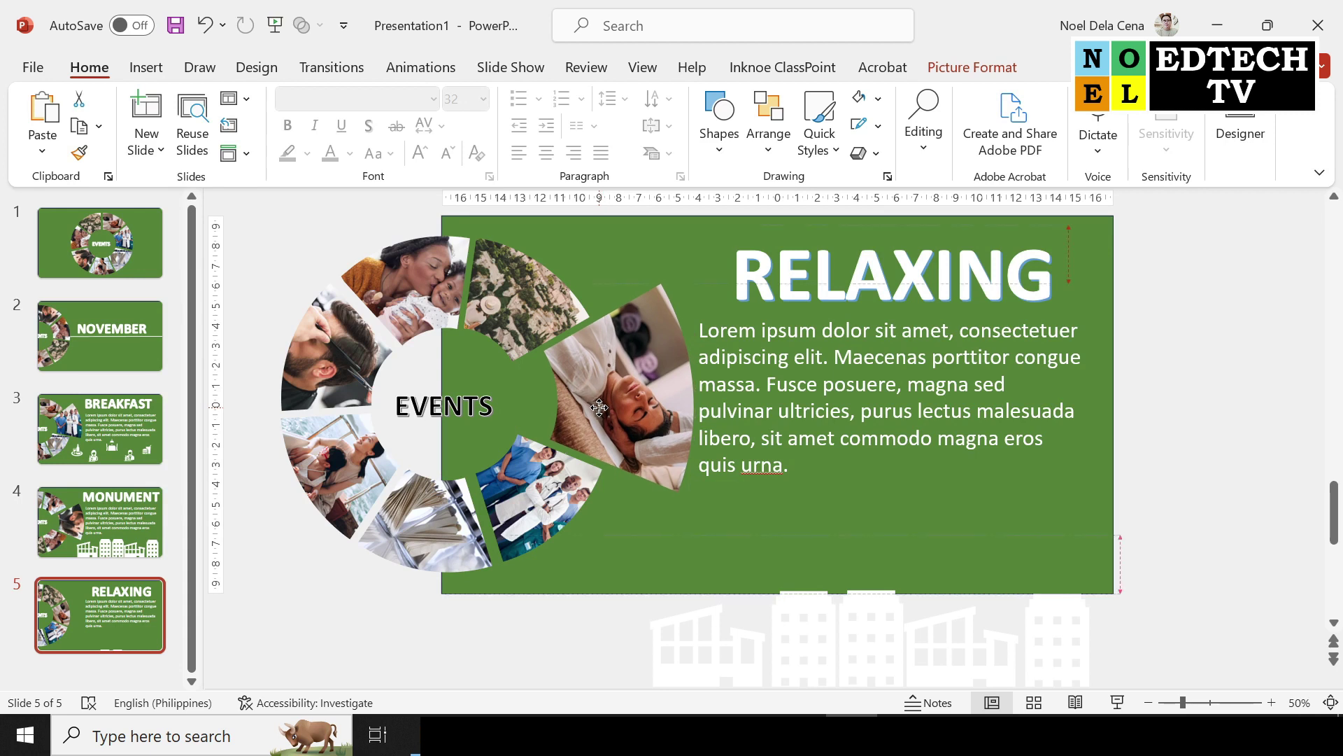
pyautogui.click(740, 348)
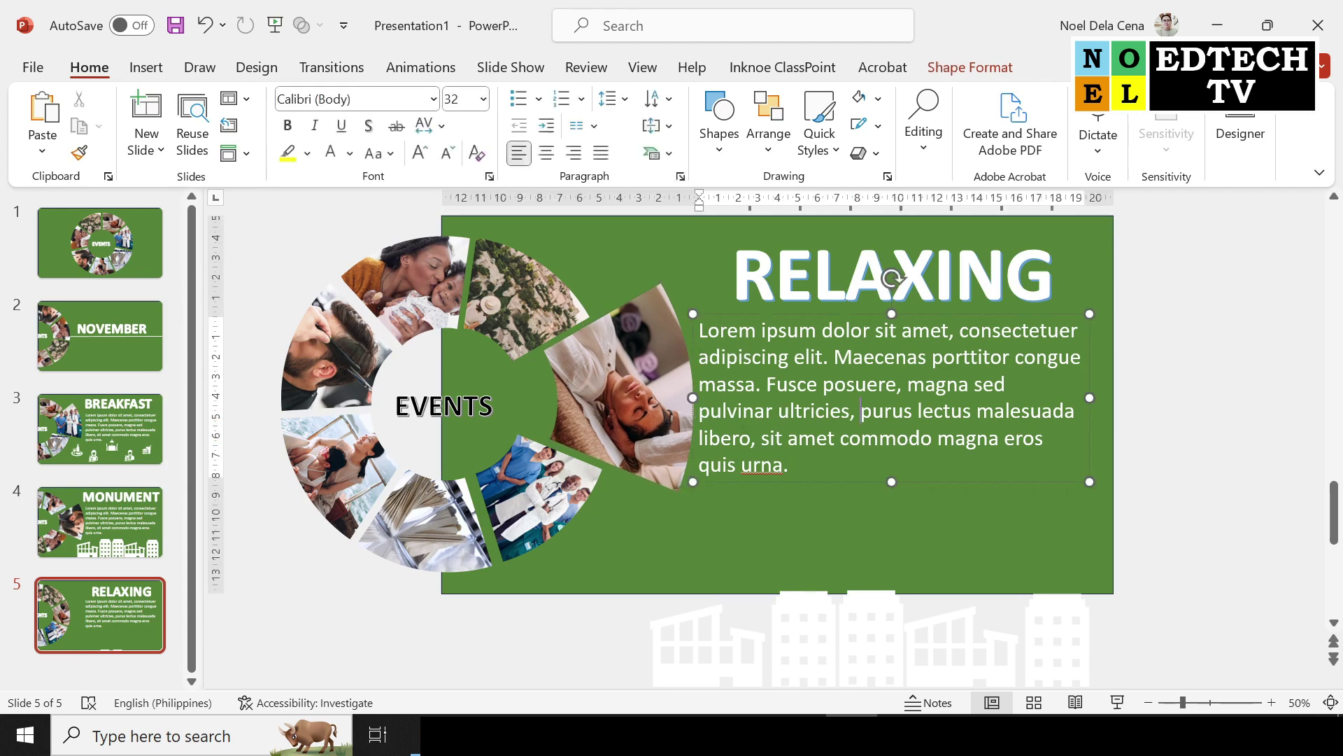
pyautogui.click(1165, 468)
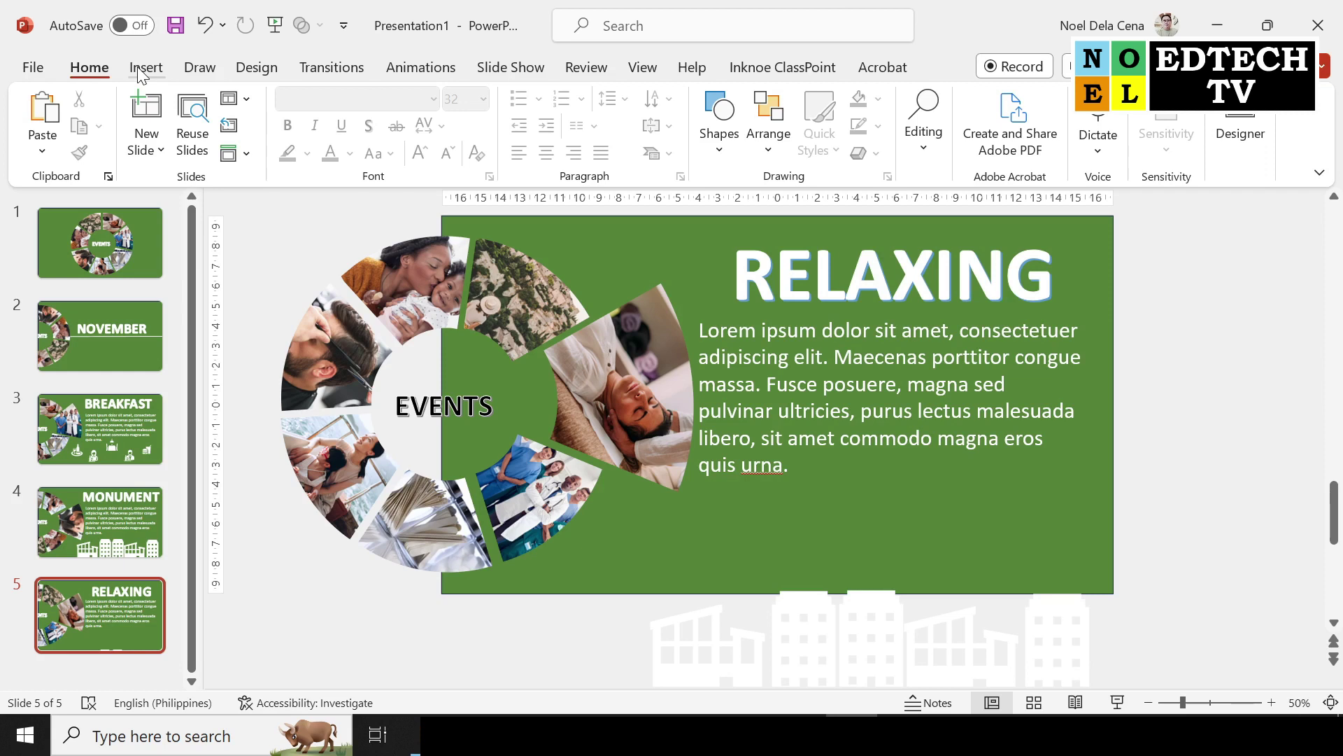
# Step: Search the icon library for RELAX and insert the teapot, beach-chair and palm-hammock icons
pyautogui.click(147, 68)
pyautogui.click(513, 144)
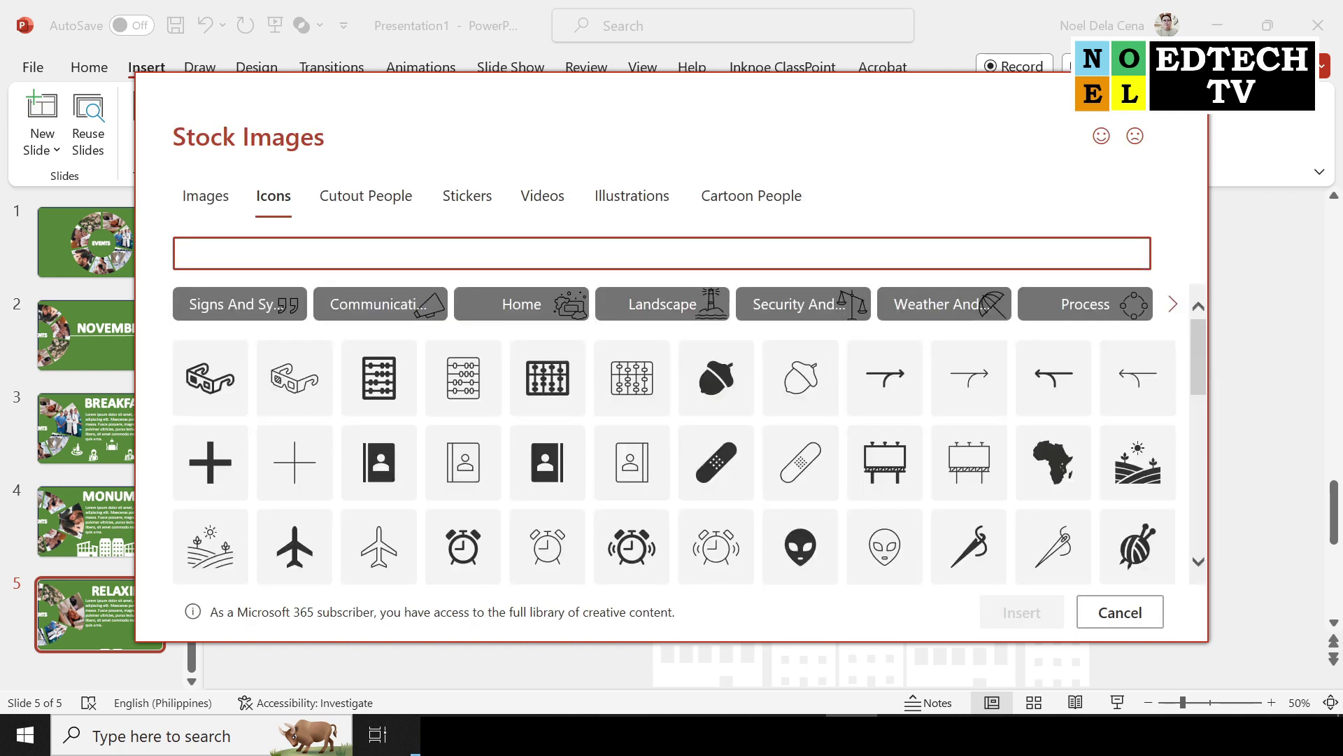
pyautogui.write('MASSAGE')
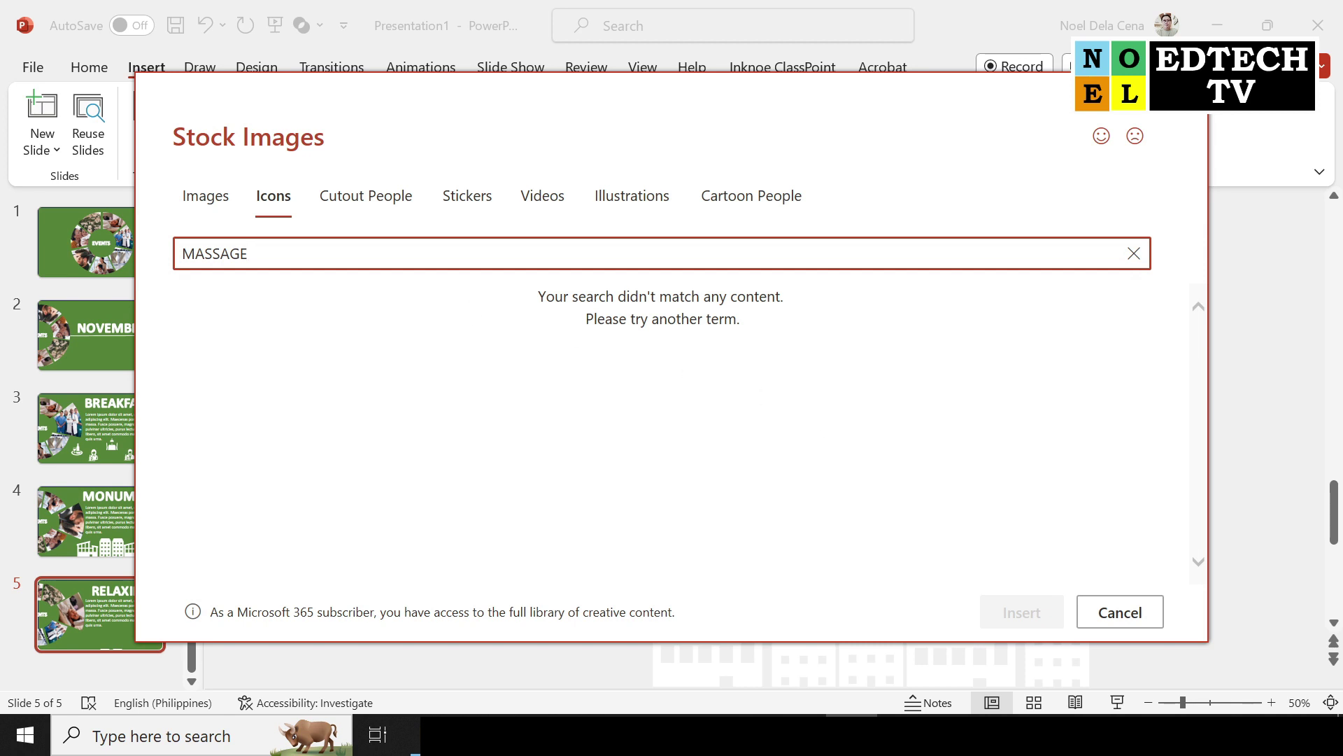
pyautogui.hotkey('ctrl', 'a')
pyautogui.write('RELA')
pyautogui.write('X')
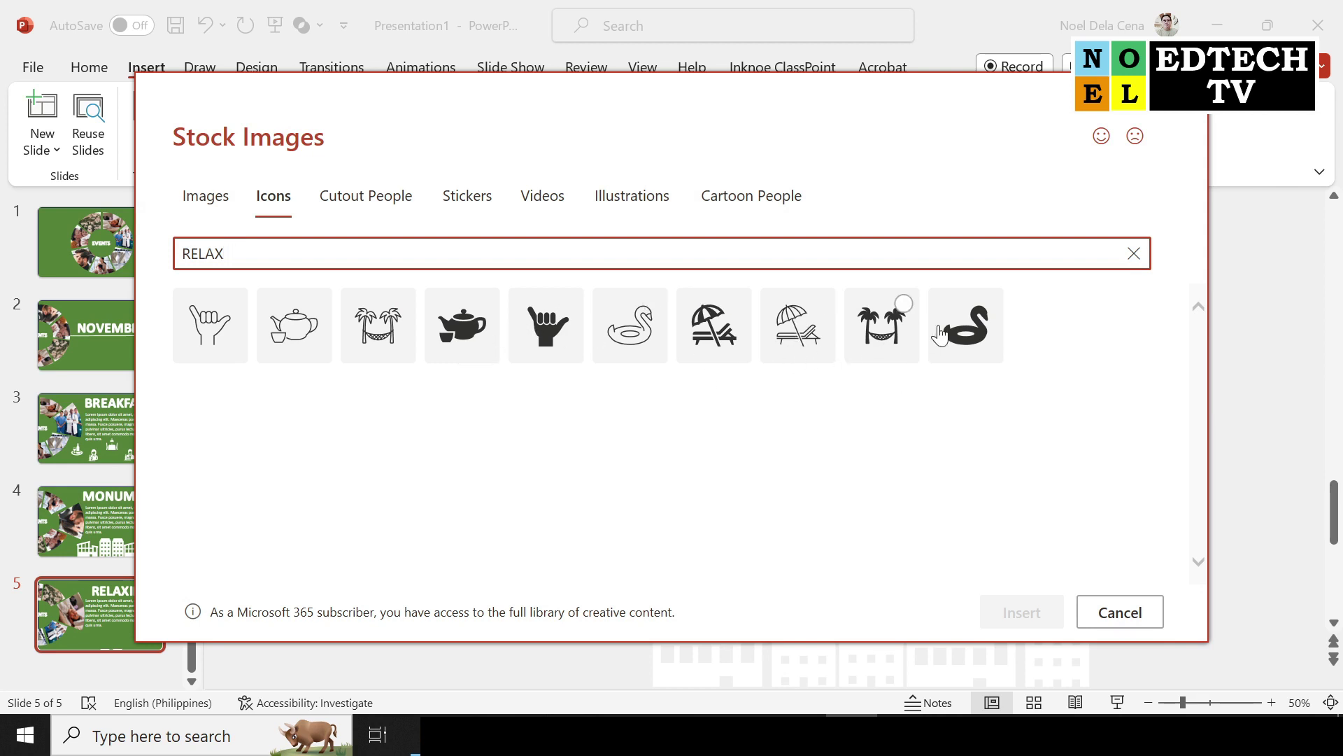
pyautogui.click(462, 315)
pyautogui.click(719, 350)
pyautogui.click(883, 328)
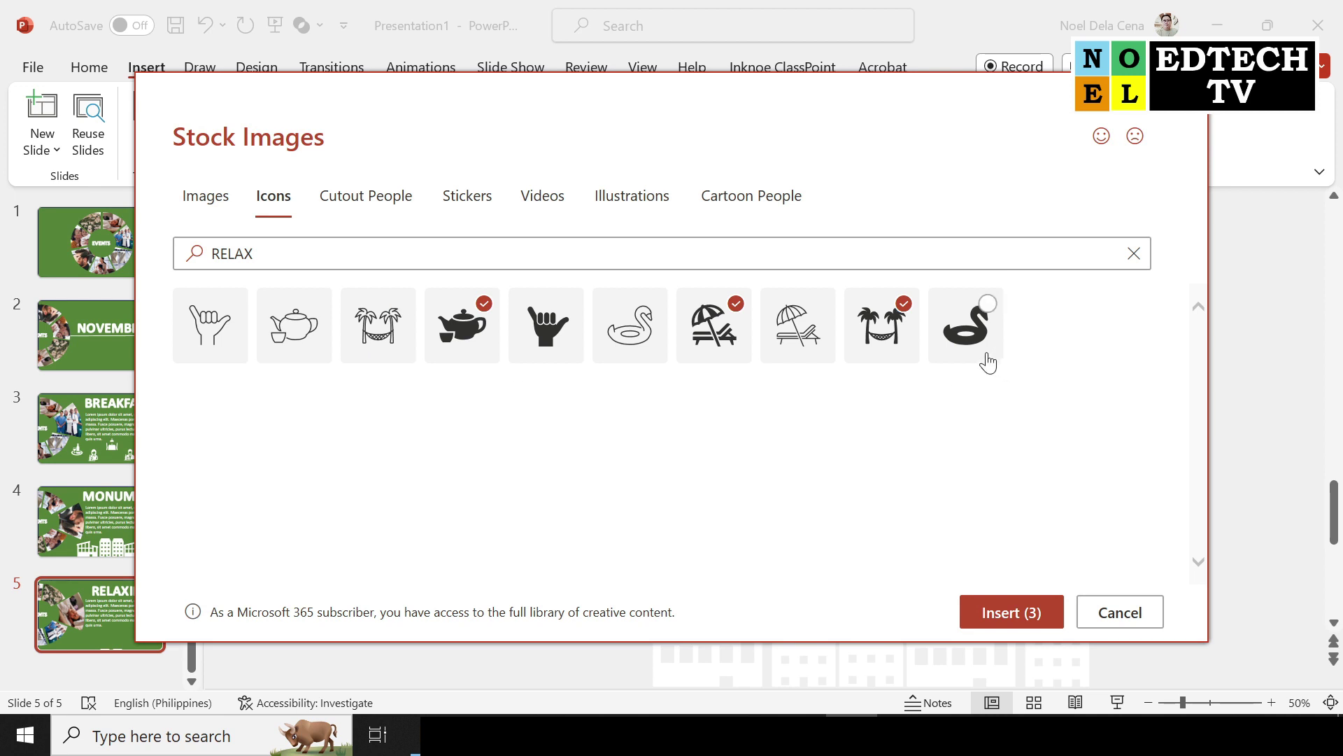
pyautogui.click(1007, 615)
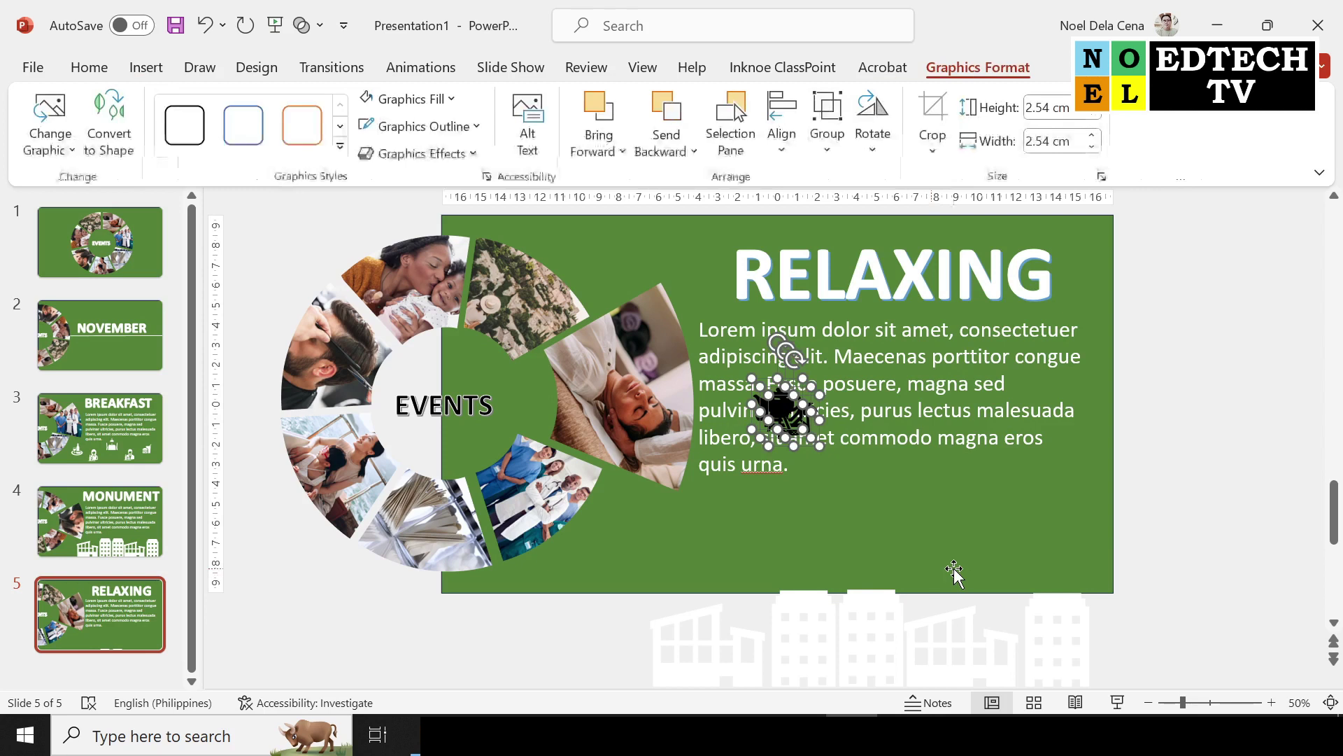
# Step: Make the three icons white and enlarge them to 4.98 cm
pyautogui.click(391, 98)
pyautogui.click(363, 183)
pyautogui.moveTo(812, 446); pyautogui.dragTo(872, 486)
# Step: Arrange the teapot, hammock and beach-lounger icons in a row below the paragraph
pyautogui.moveTo(832, 430); pyautogui.dragTo(1031, 514)
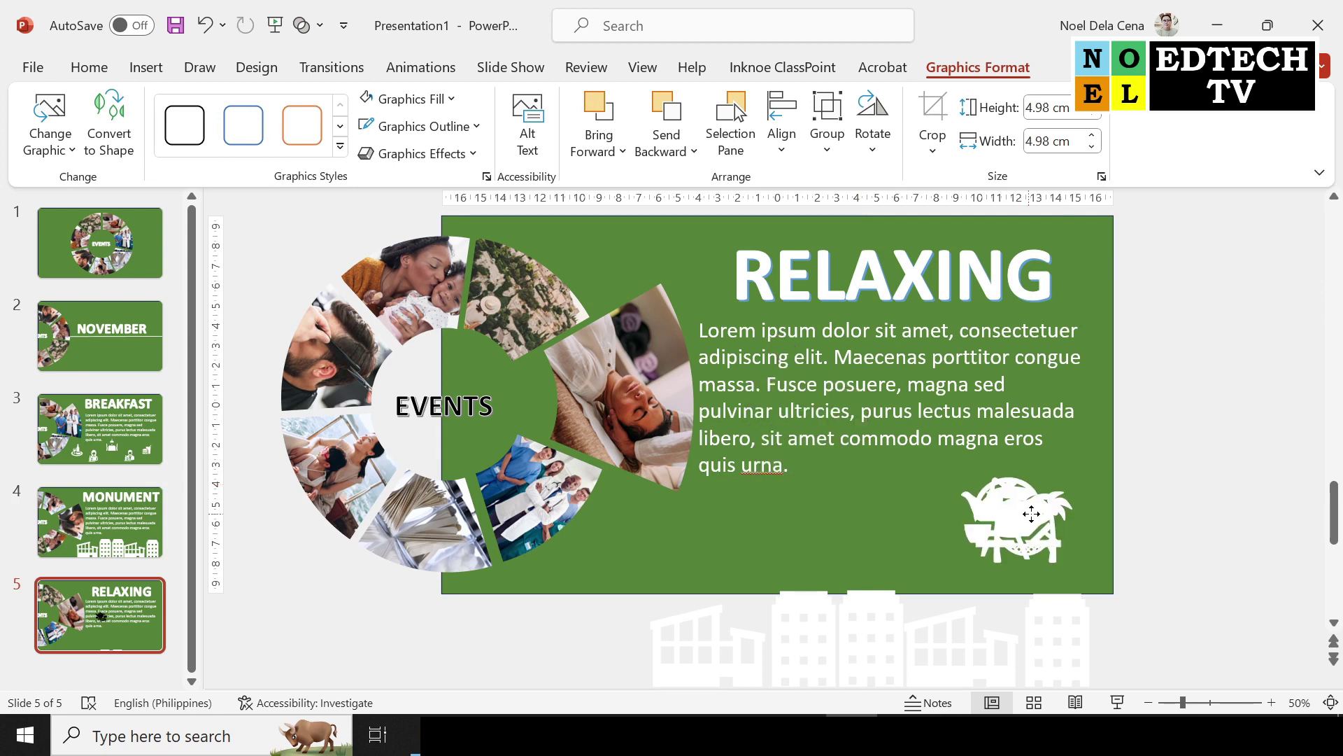
pyautogui.press('Escape')
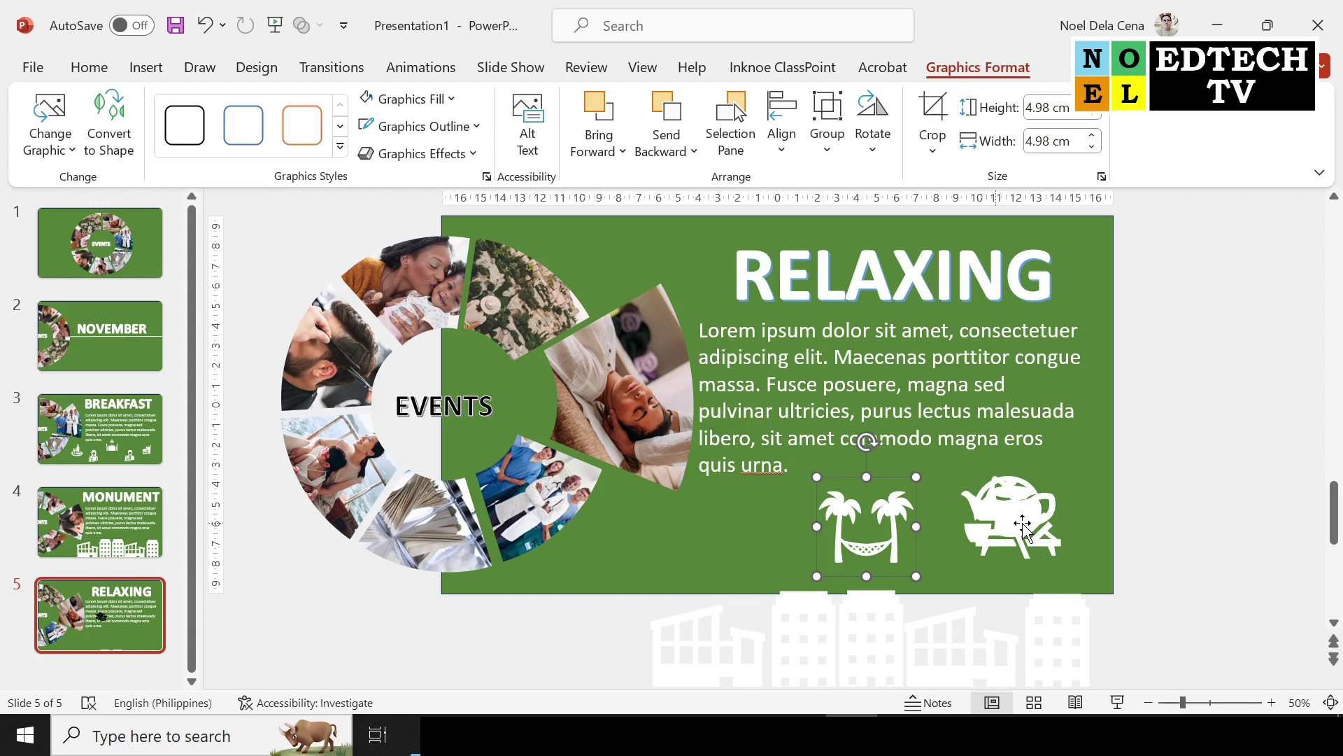
pyautogui.moveTo(1023, 525); pyautogui.dragTo(769, 541)
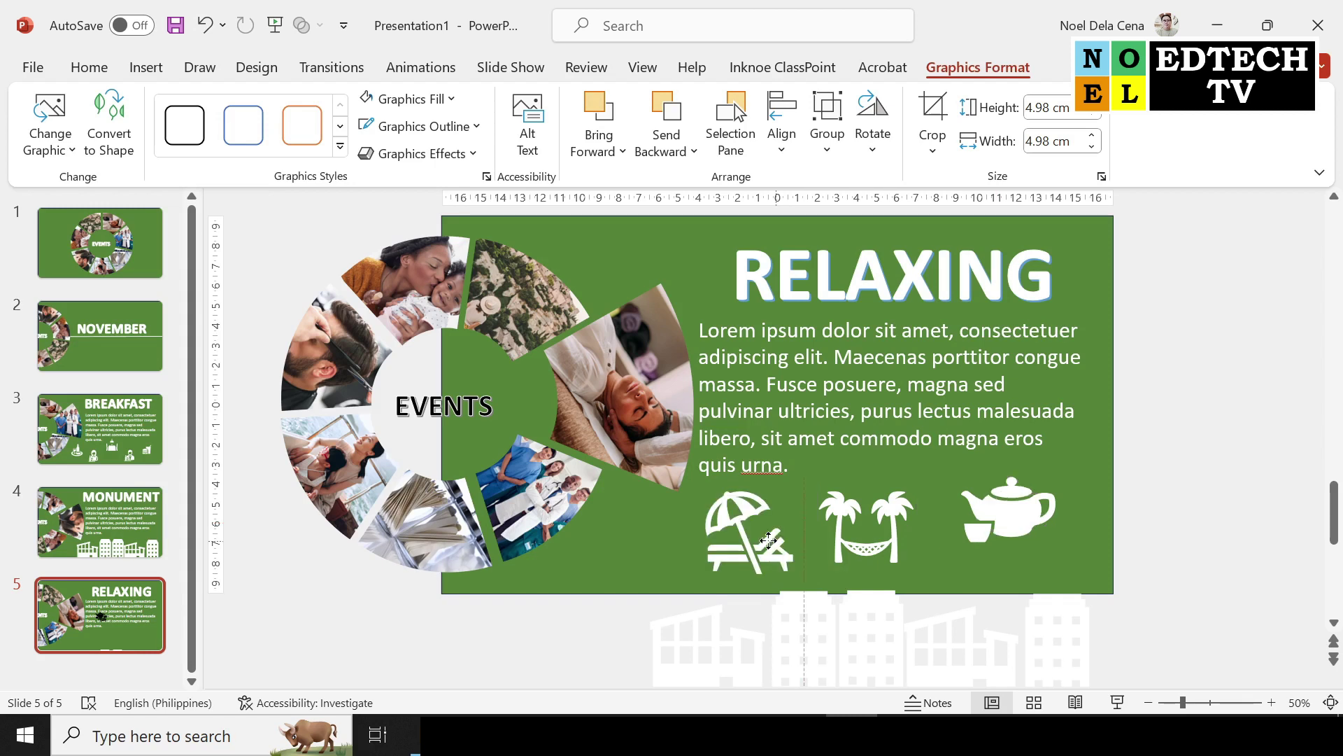
pyautogui.moveTo(768, 540); pyautogui.dragTo(768, 563)
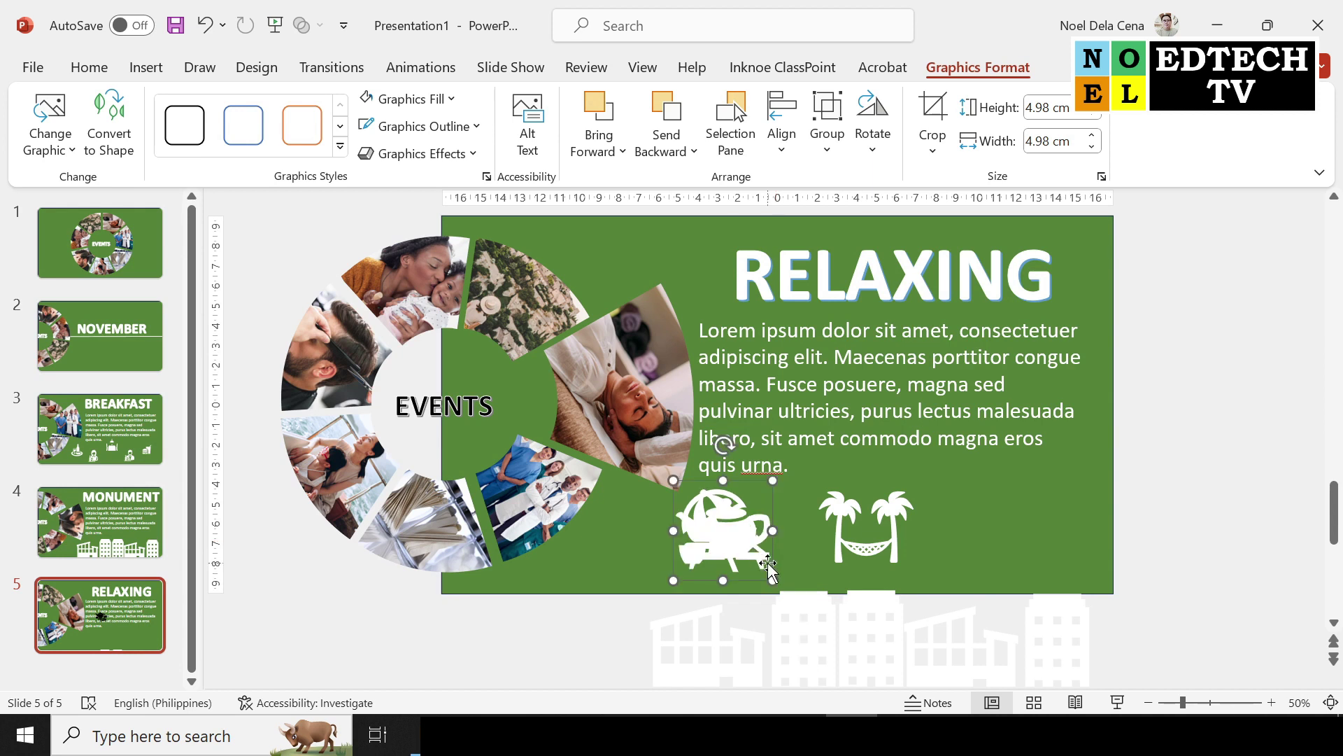
pyautogui.moveTo(768, 563); pyautogui.dragTo(762, 574)
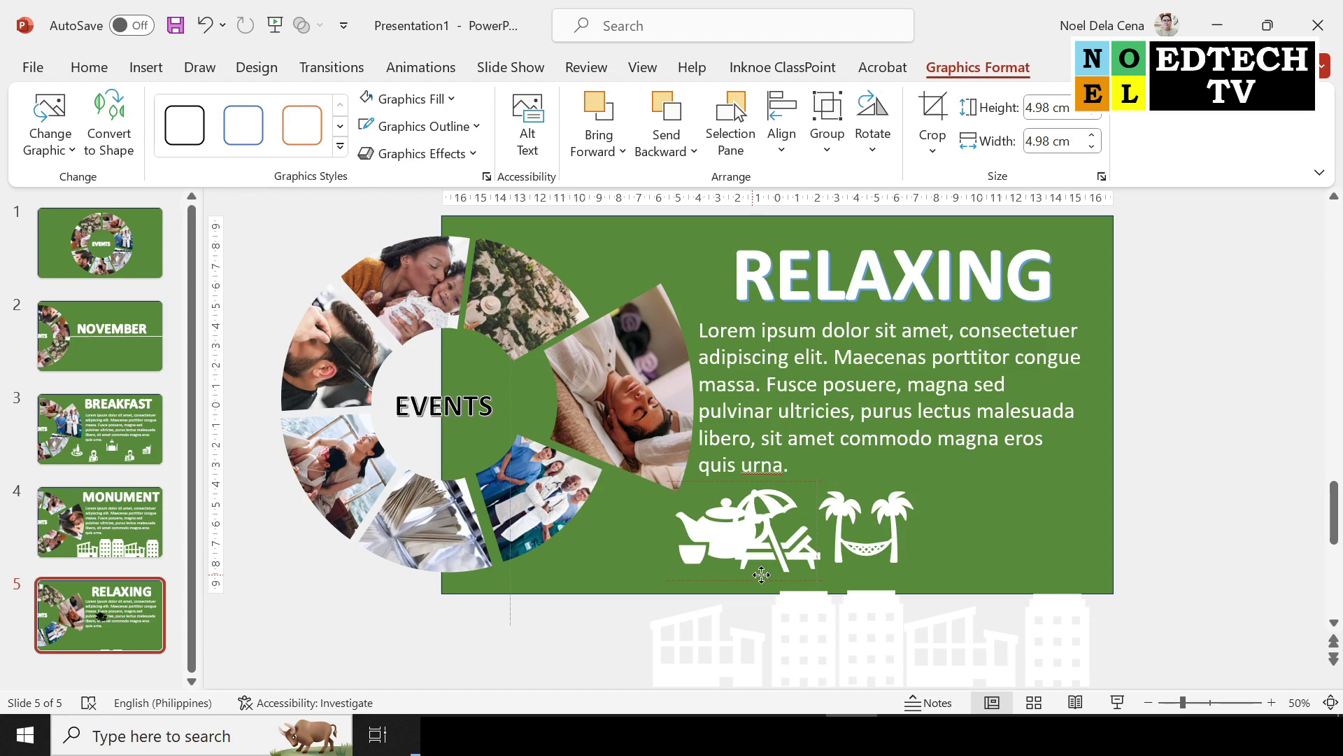
pyautogui.moveTo(762, 575); pyautogui.dragTo(1000, 570)
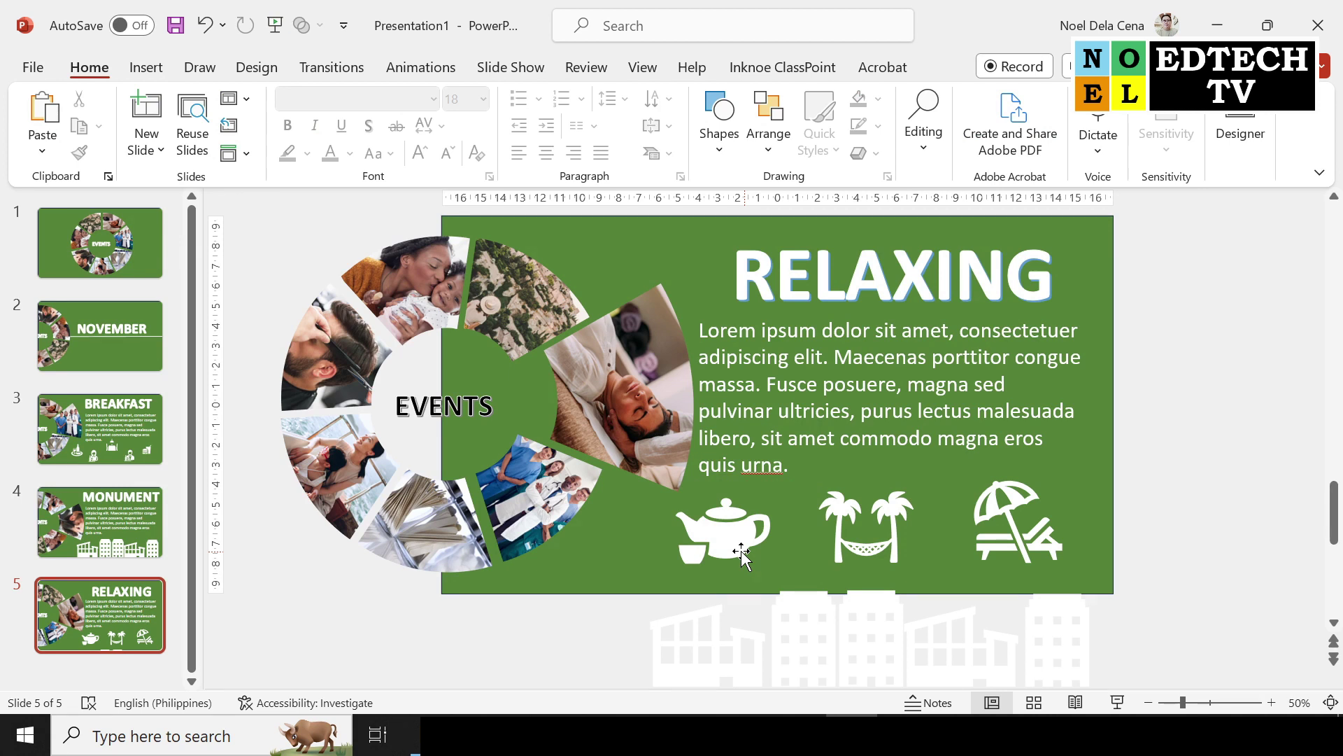
pyautogui.click(110, 329)
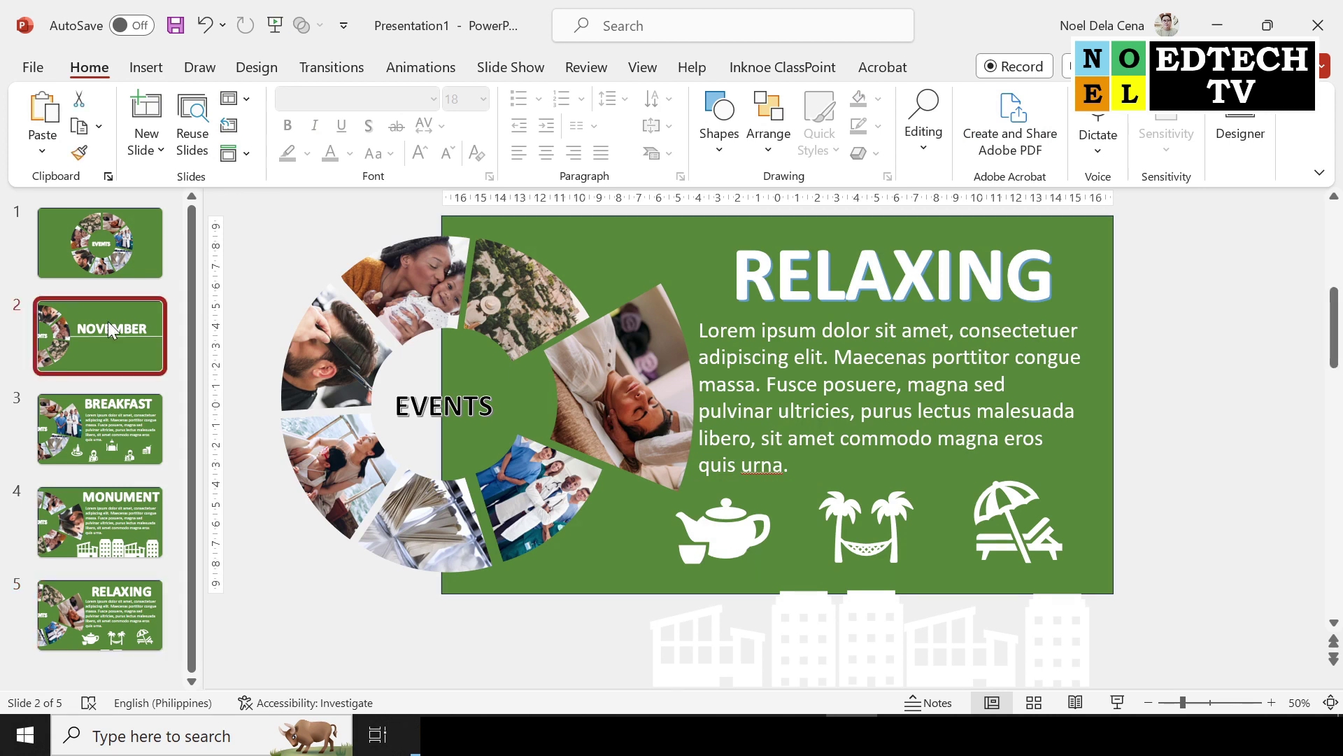
# Step: Duplicate the NOVEMBER slide and move the copy to the end of the deck
pyautogui.rightClick(108, 321)
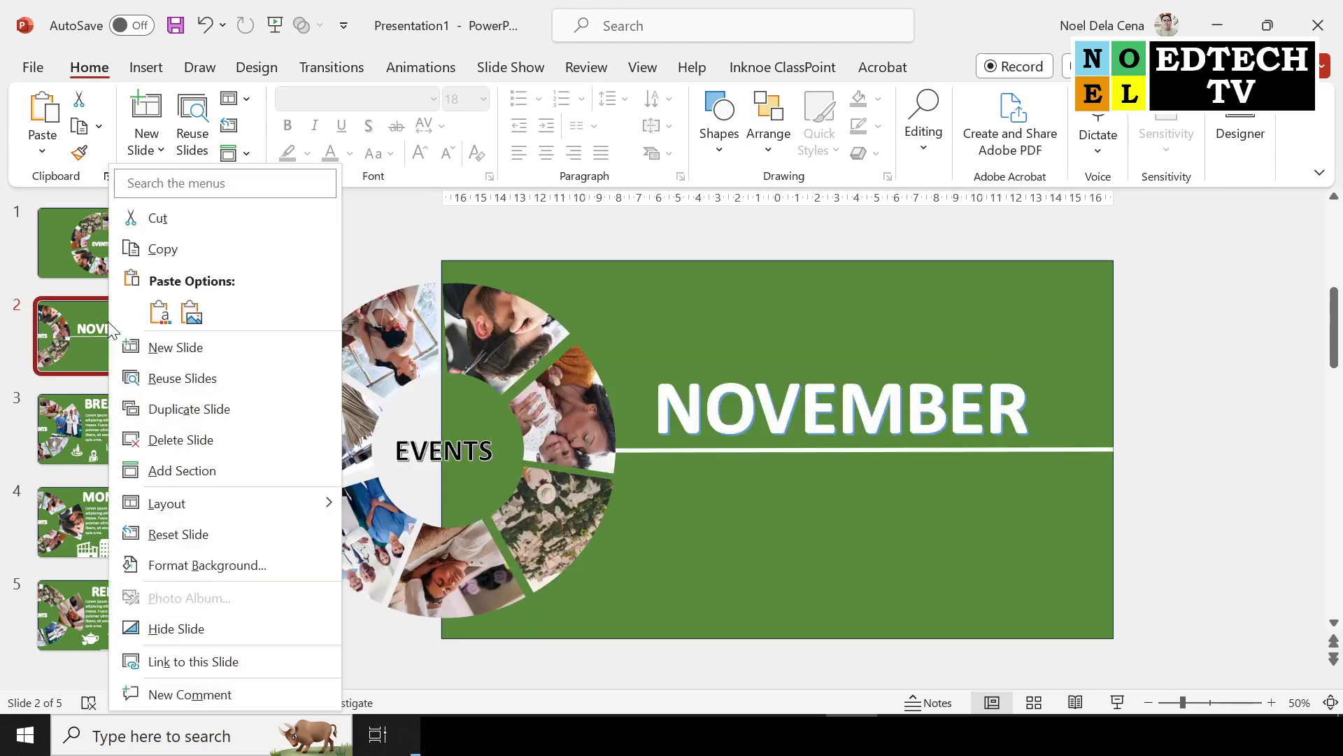
pyautogui.press('Escape')
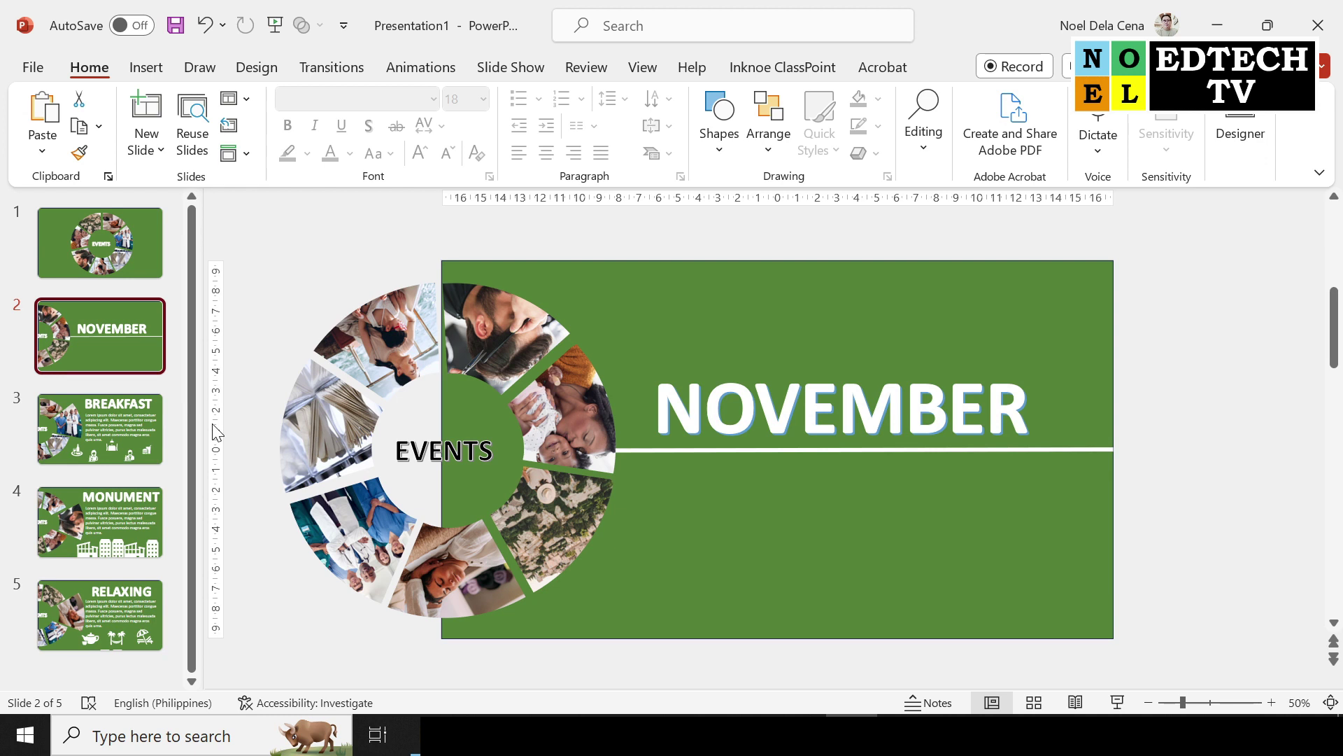
pyautogui.hotkey('ctrl', 'm')
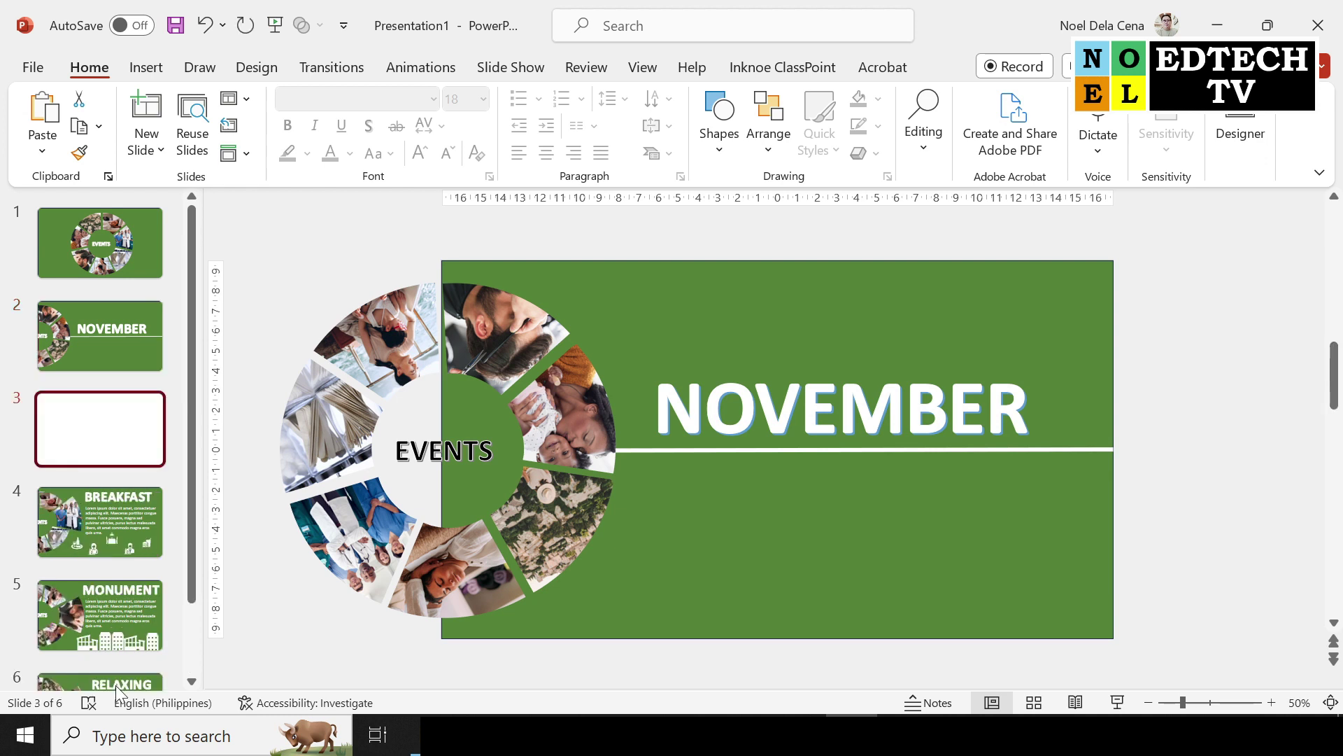
pyautogui.moveTo(116, 686); pyautogui.dragTo(108, 616)
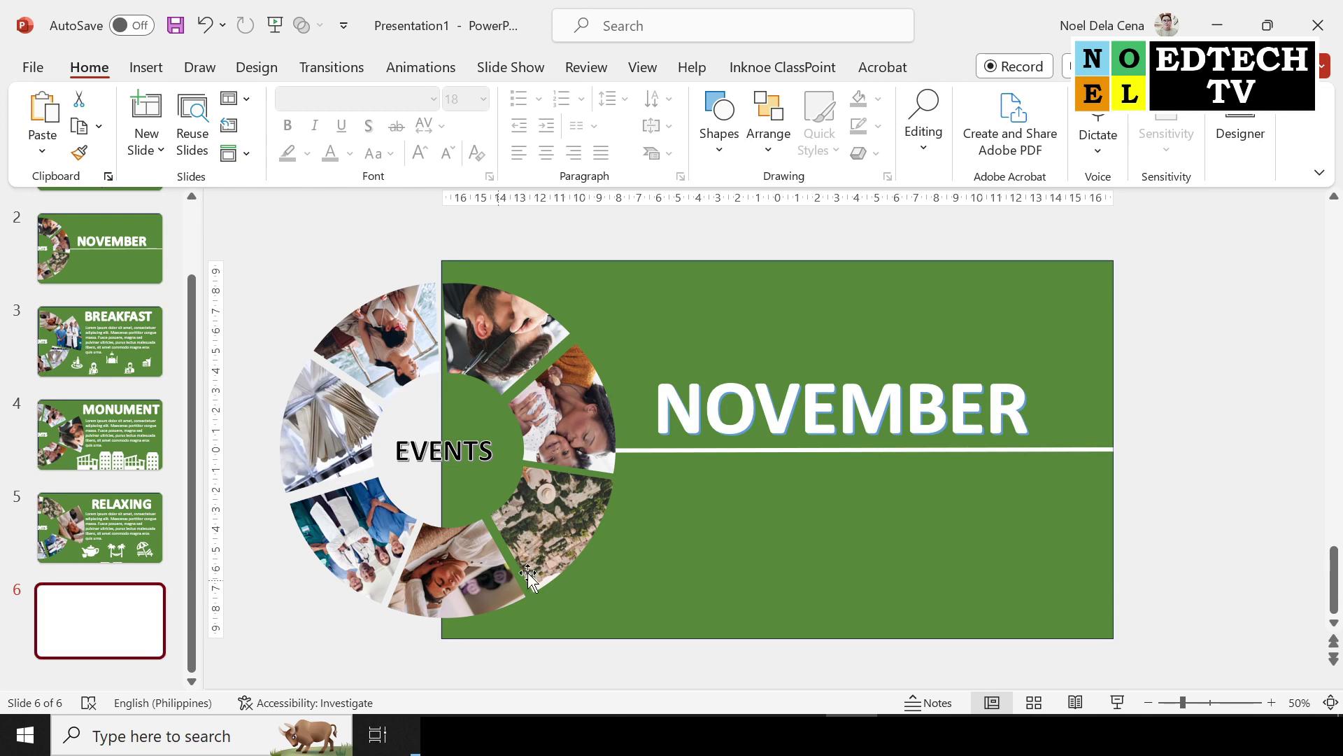
# Step: On the copy, move the NOVEMBER title to the top right and delete the white line
pyautogui.click(941, 358)
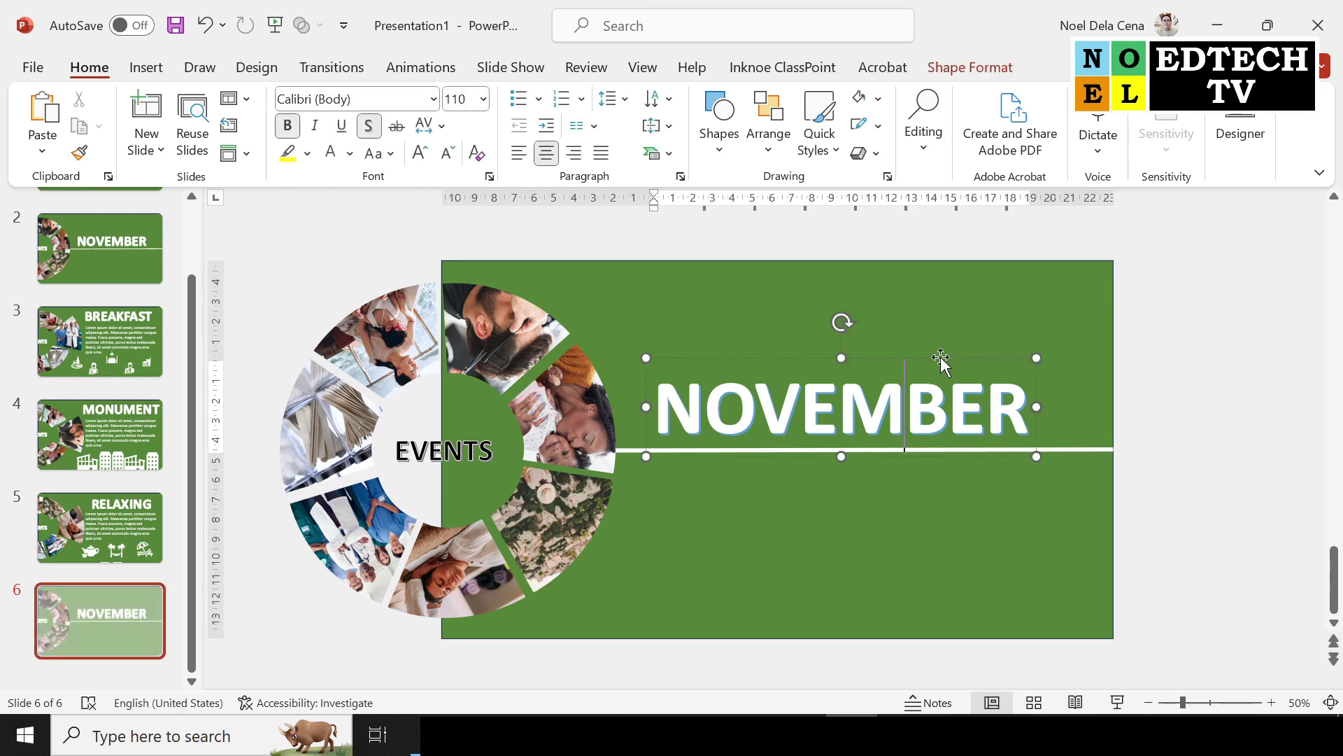
pyautogui.moveTo(941, 358); pyautogui.dragTo(995, 263)
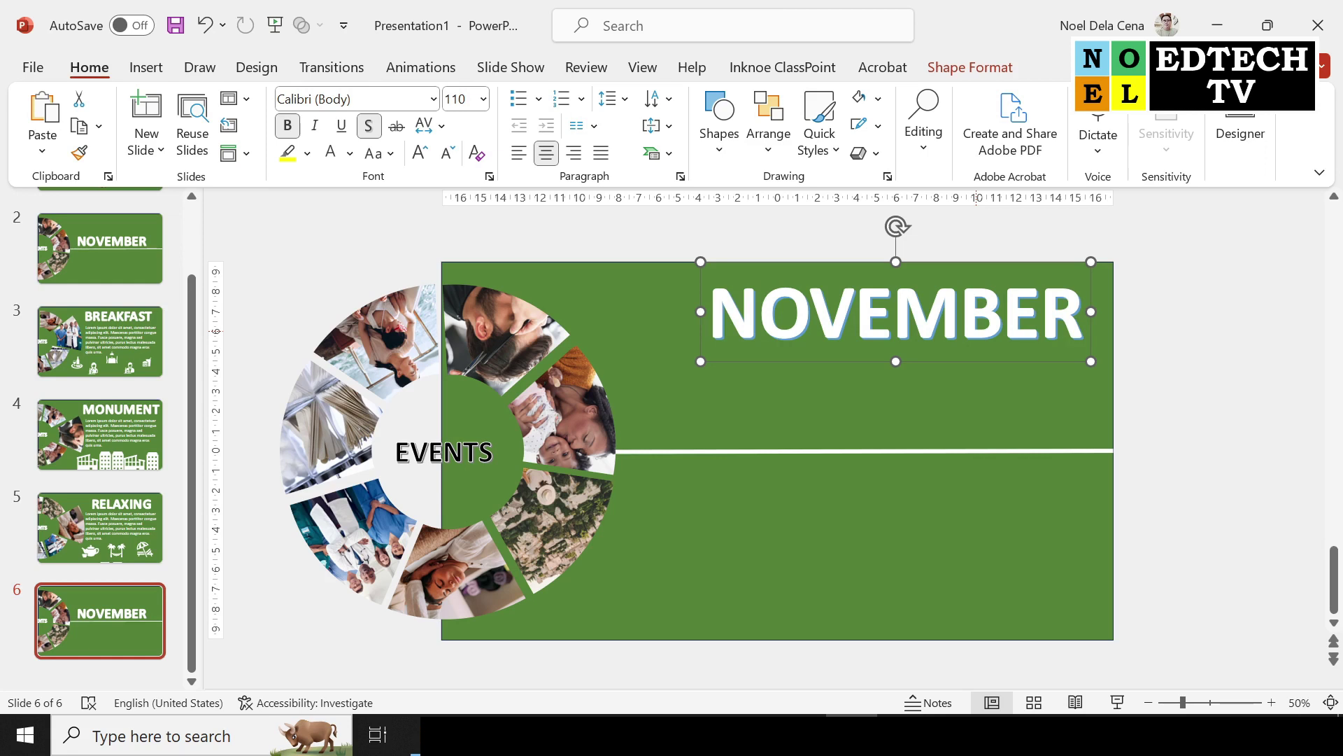
pyautogui.click(1004, 452)
pyautogui.press('Delete')
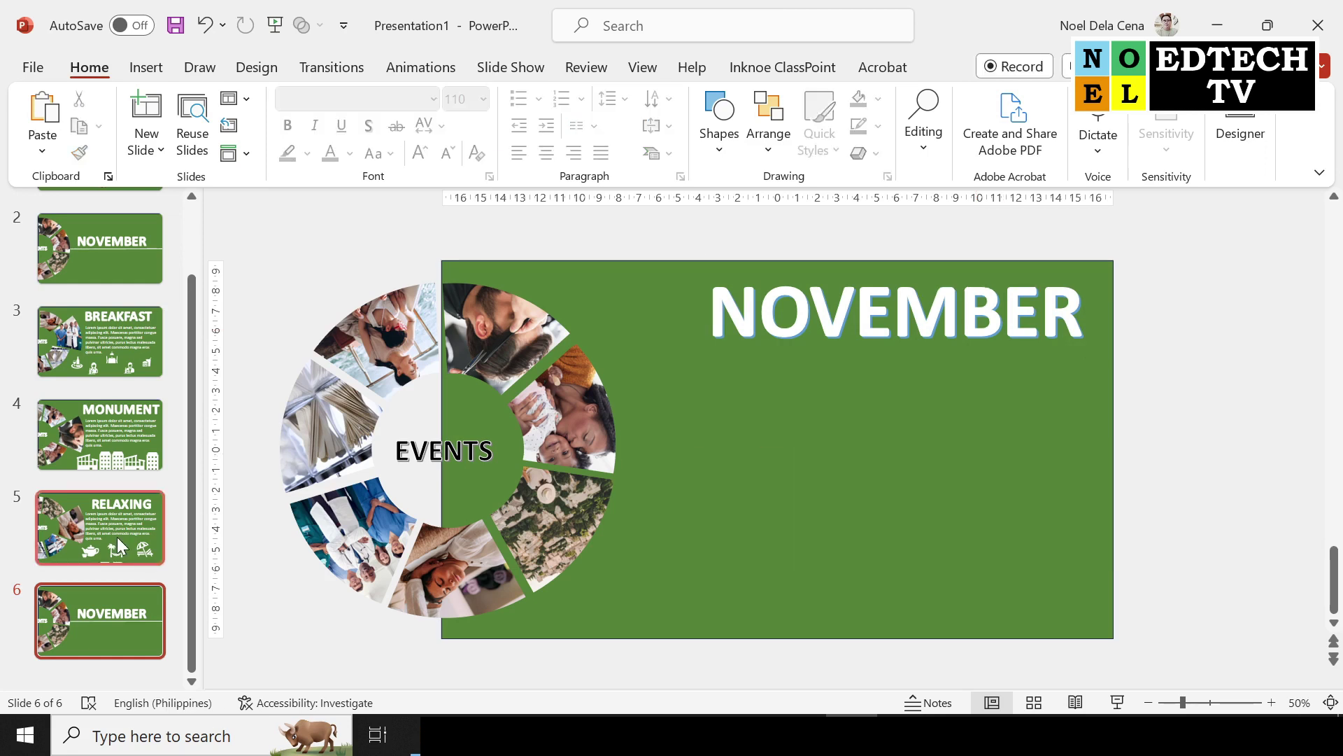
pyautogui.click(116, 536)
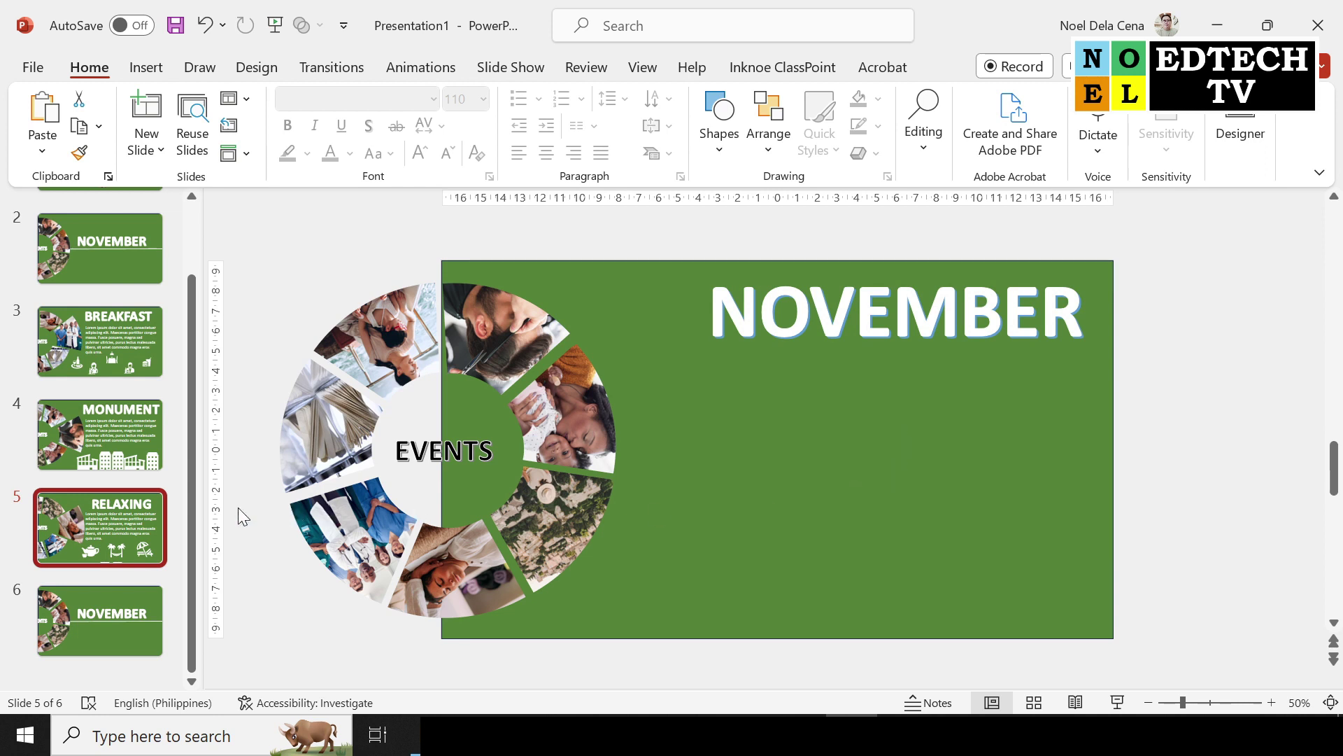
pyautogui.click(129, 515)
# Step: Copy the RELAXING paragraph and three icons onto slide 6, with the icons parked below the slide
pyautogui.click(742, 455)
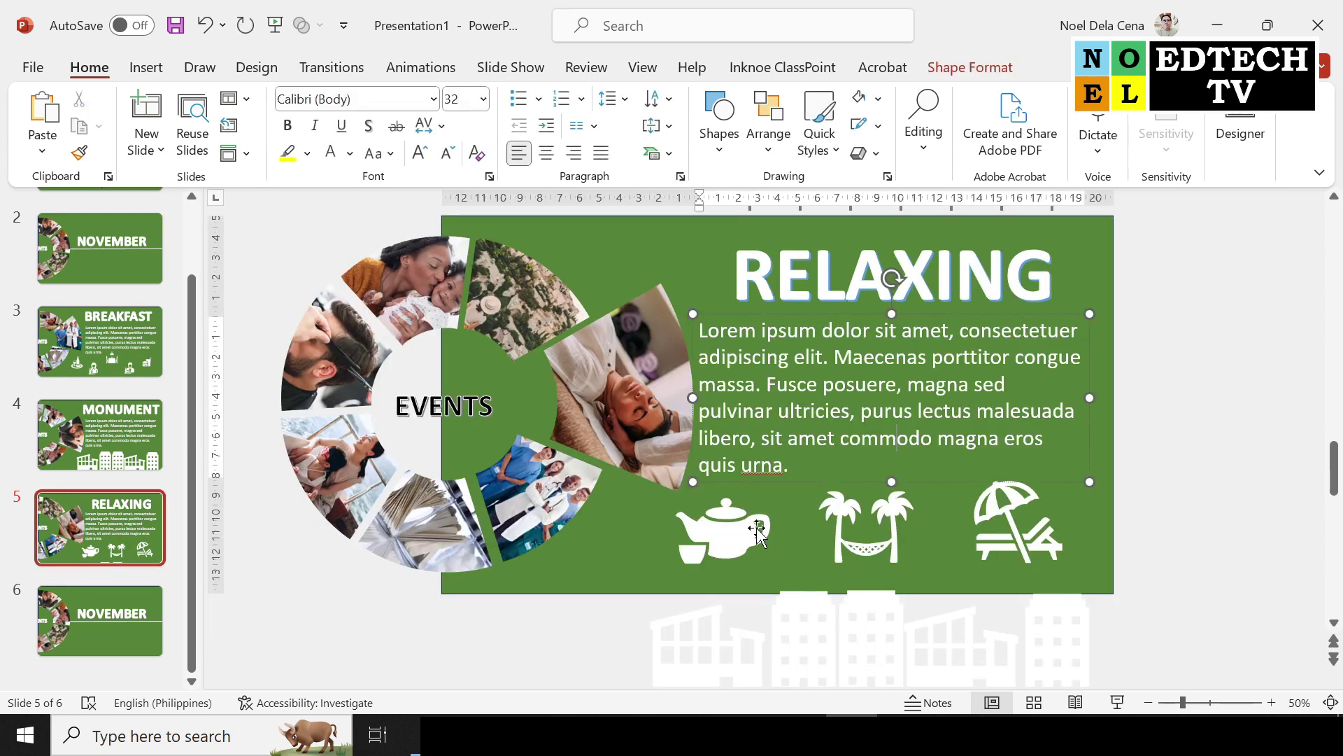
pyautogui.keyDown('shift'); pyautogui.click(749, 525); pyautogui.keyUp('shift')
pyautogui.keyDown('shift'); pyautogui.click(896, 539); pyautogui.keyUp('shift')
pyautogui.keyDown('shift'); pyautogui.click(1019, 528); pyautogui.keyUp('shift')
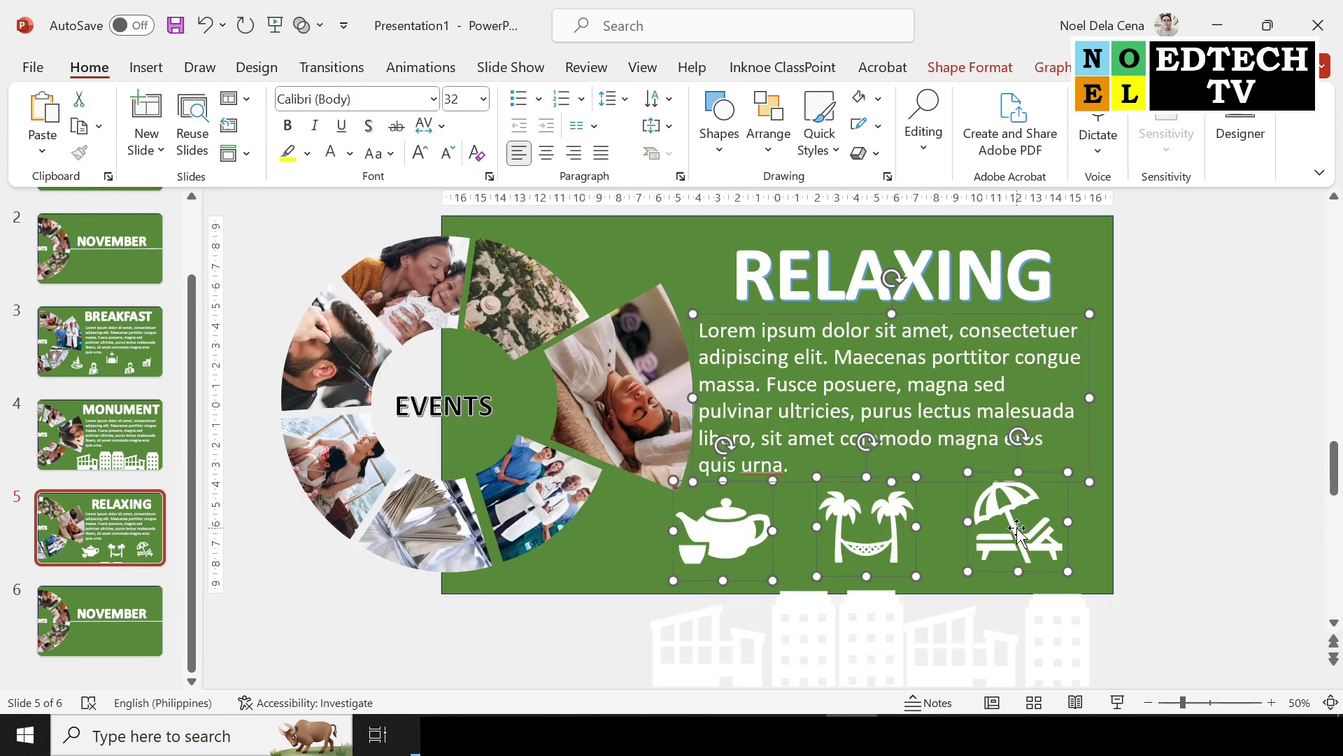
pyautogui.click(133, 607)
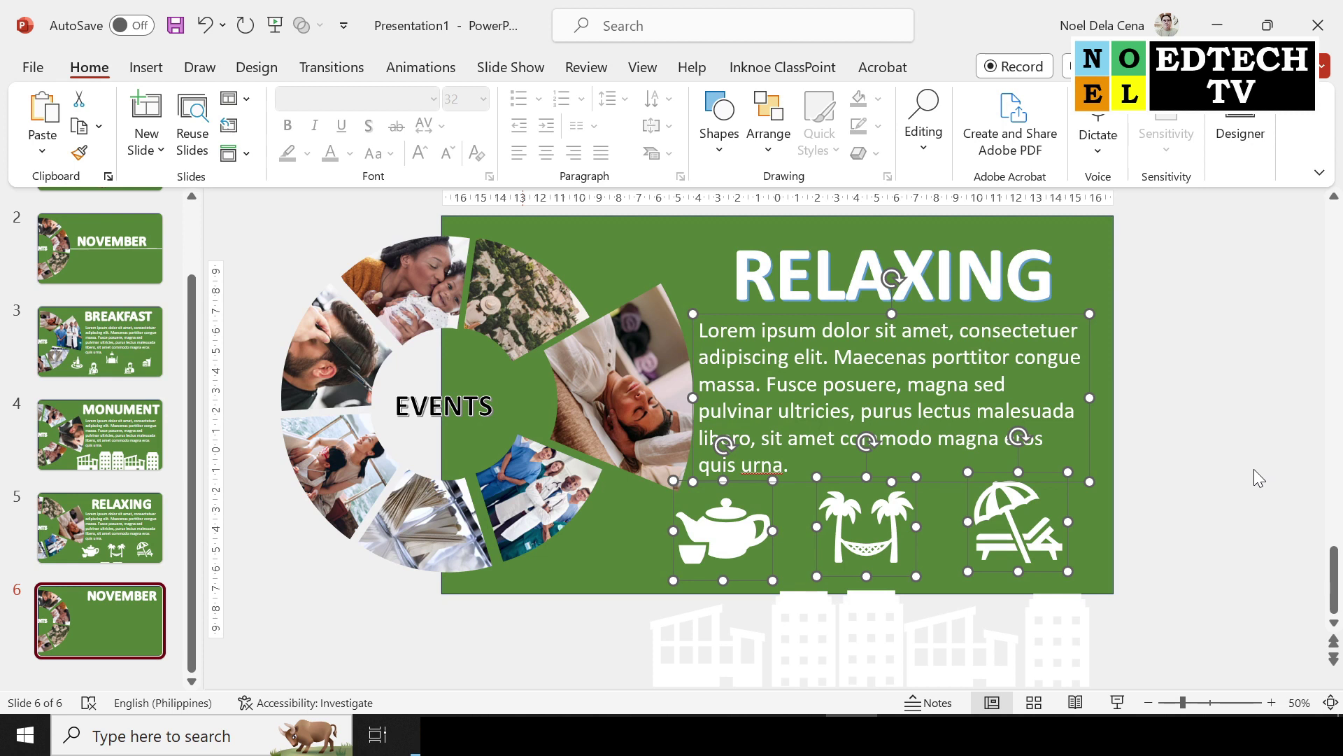
pyautogui.hotkey('ctrl', 'v')
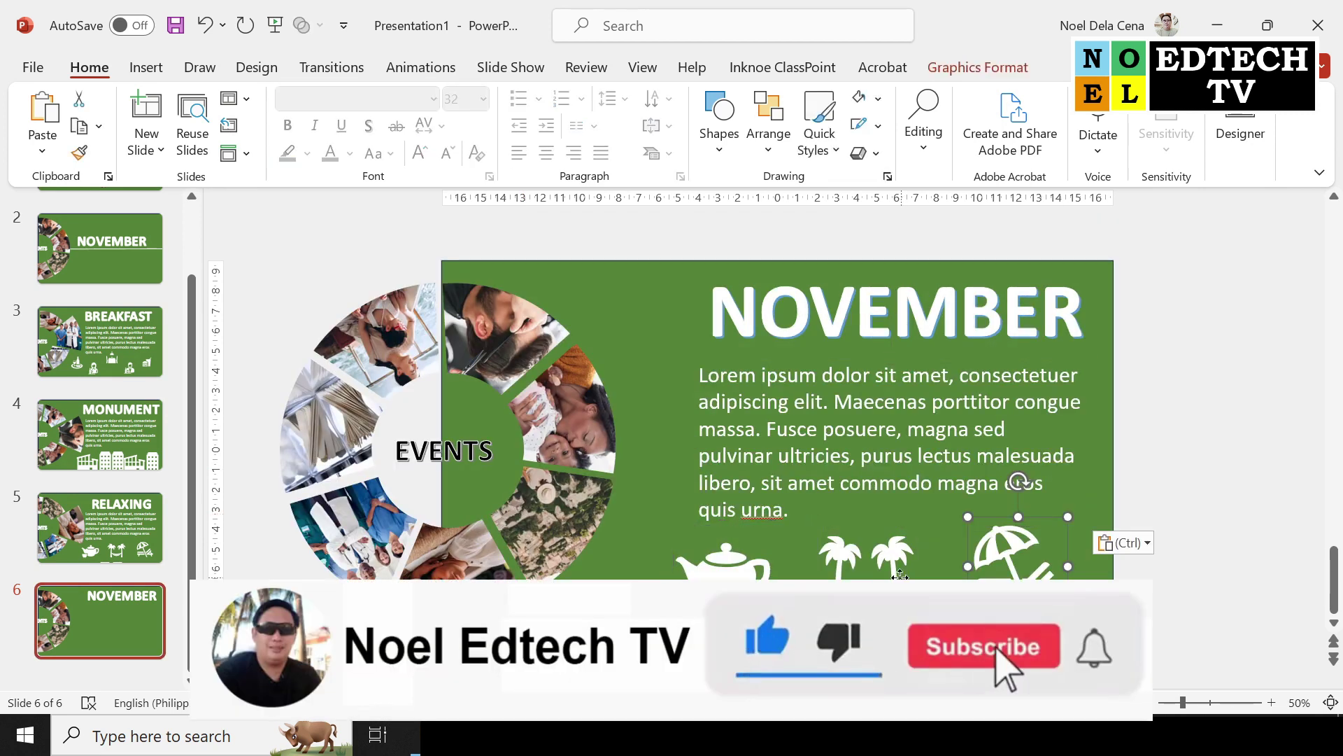
pyautogui.moveTo(901, 575); pyautogui.dragTo(900, 629)
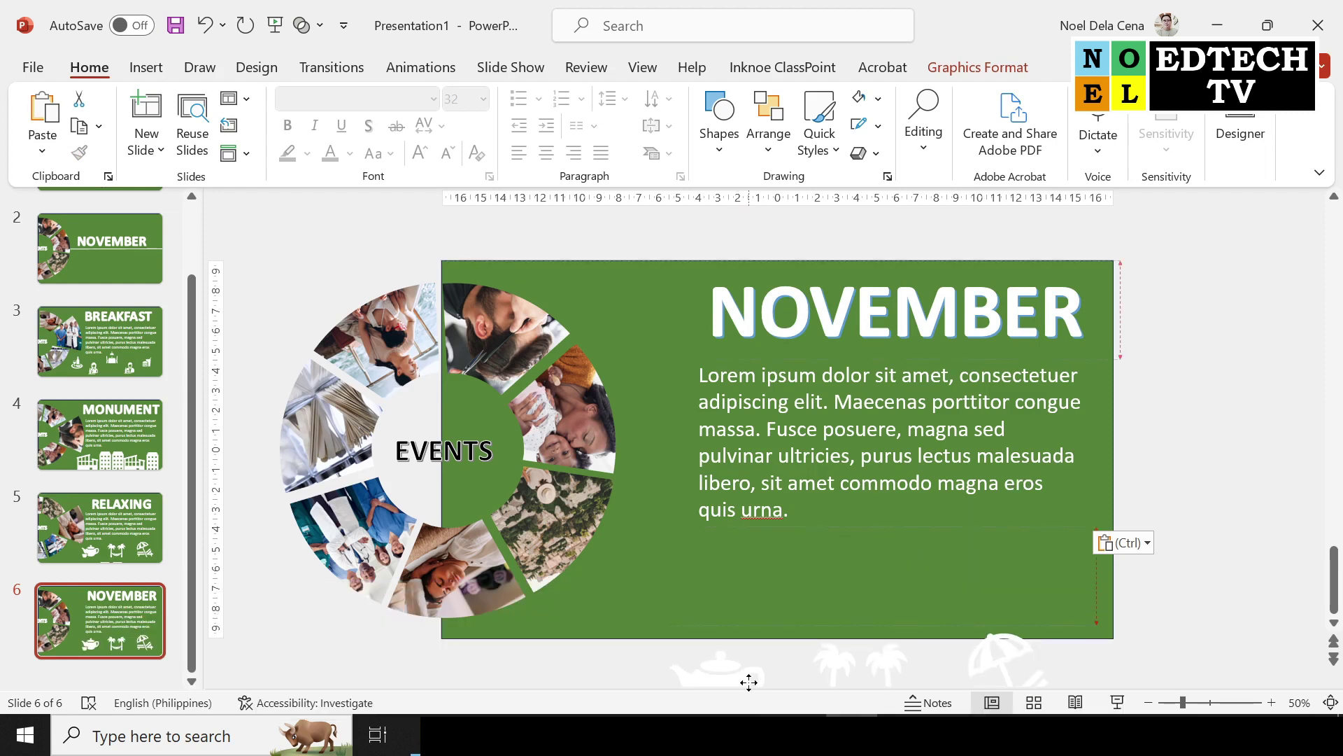
# Step: Replace the NOVEMBER heading on slide 6 with LANDSCAPE
pyautogui.scroll(-1, 1036, 619)
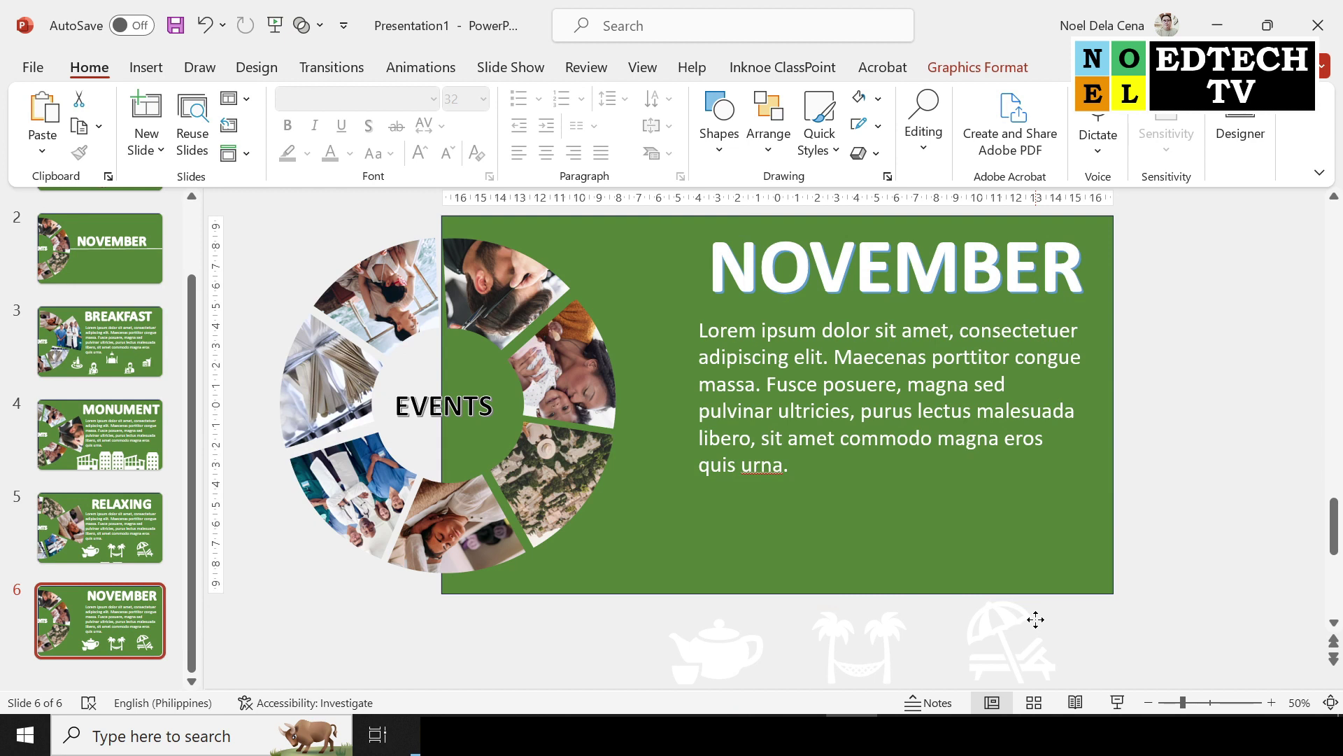
pyautogui.doubleClick(988, 284)
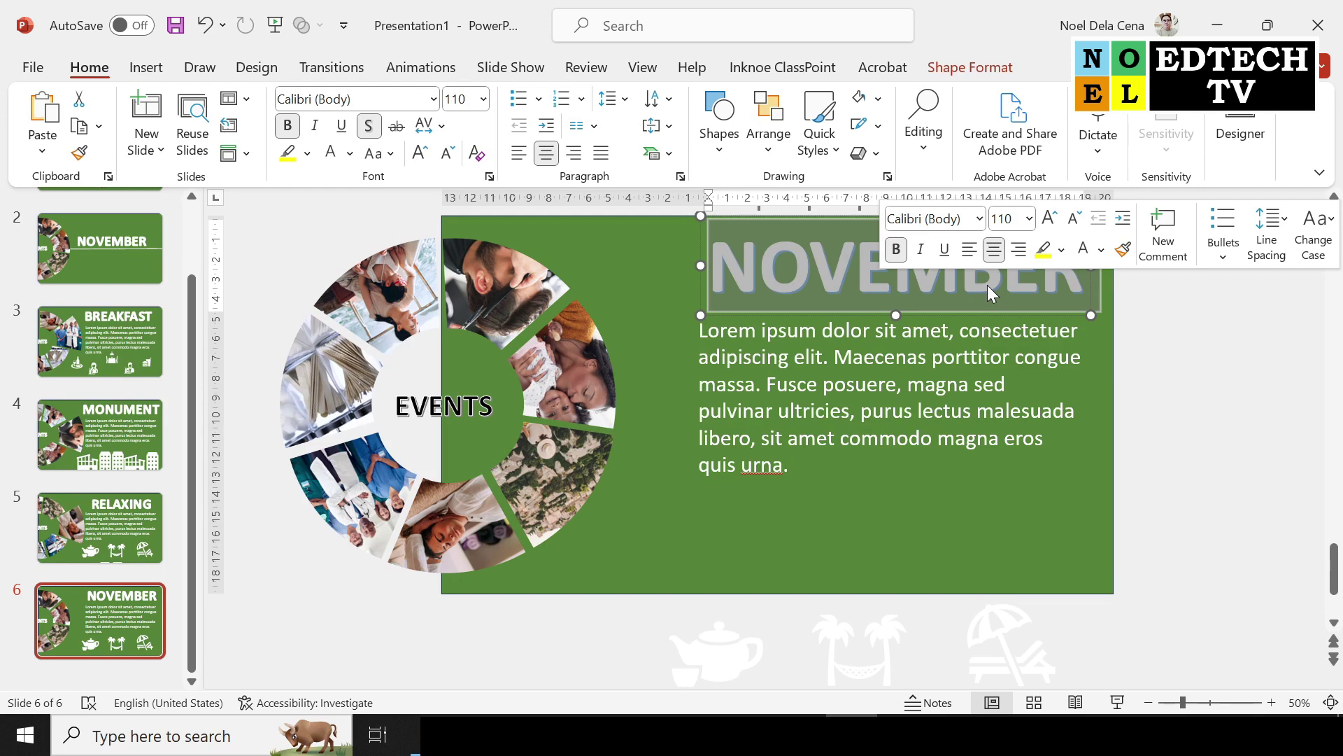
pyautogui.write('LAS')
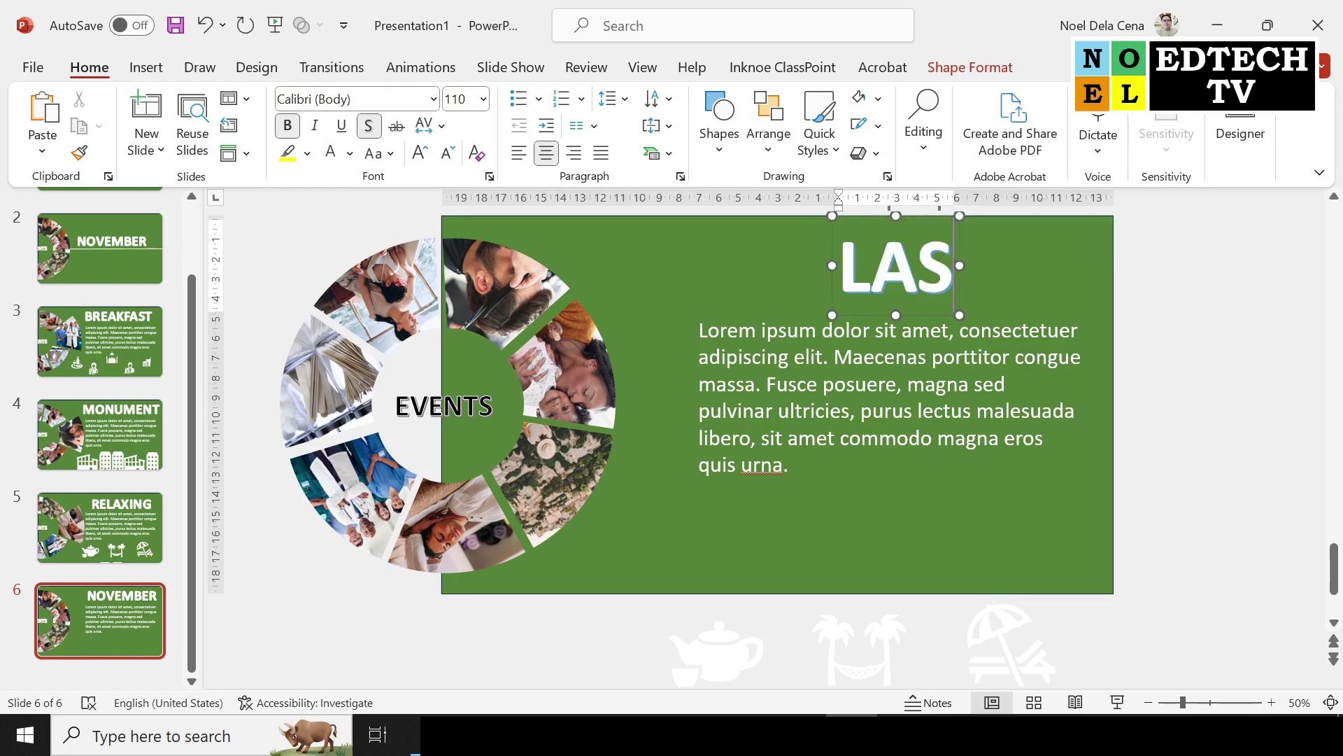
pyautogui.write('NDSCAPE')
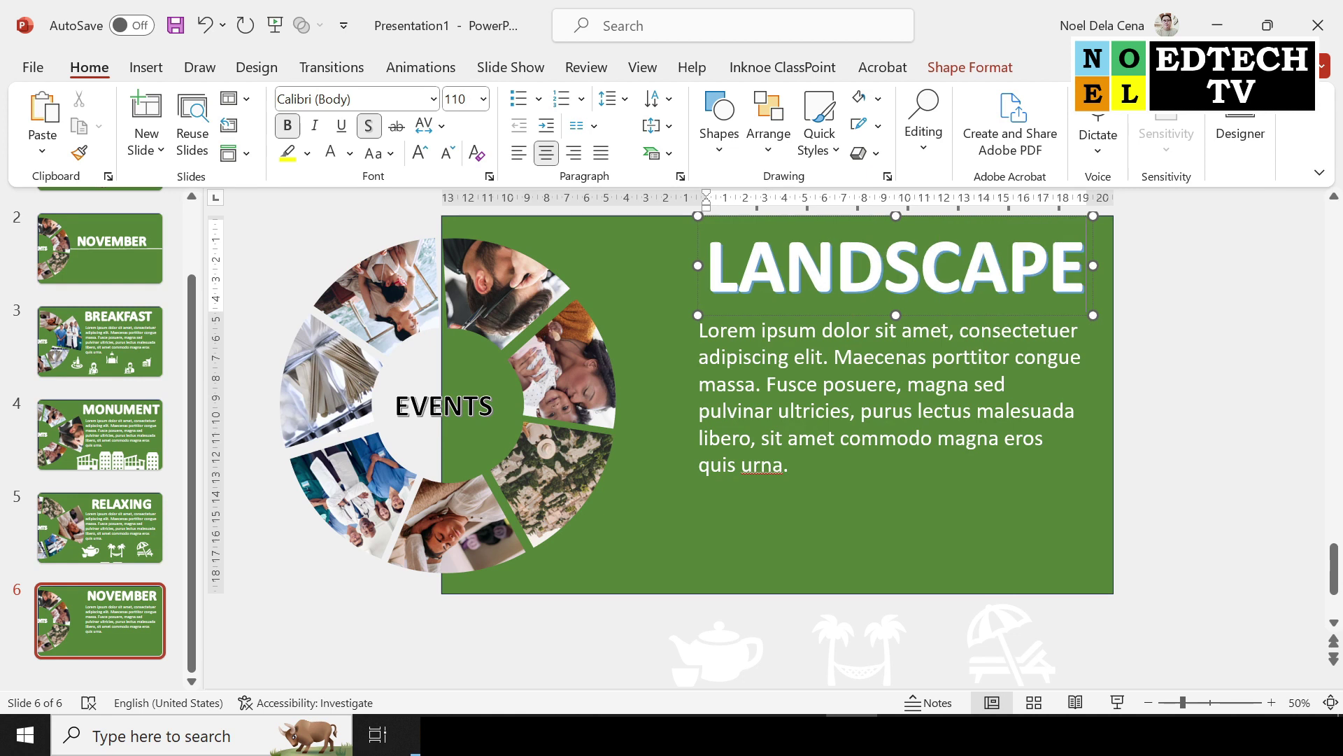
# Step: Undo the accidental green panel move and rotate the EVENTS photo ring counter-clockwise
pyautogui.click(329, 357)
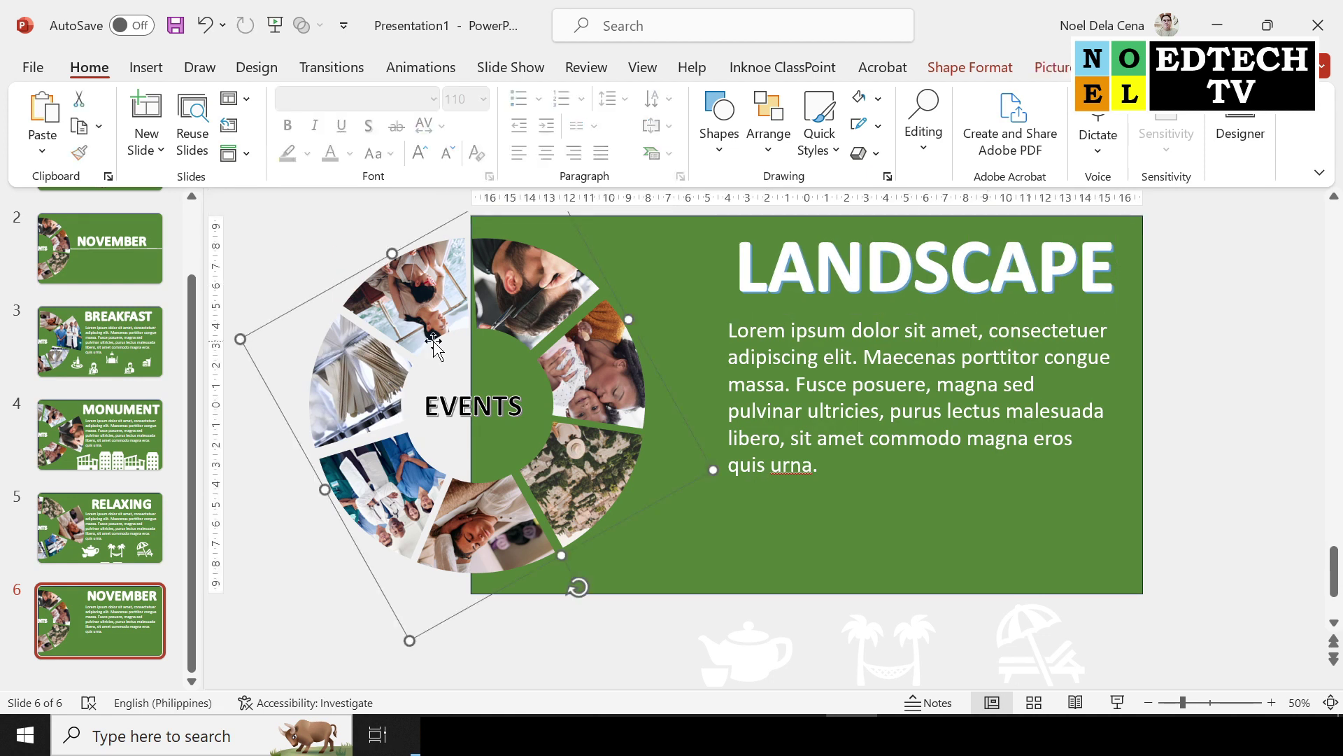
pyautogui.click(567, 588)
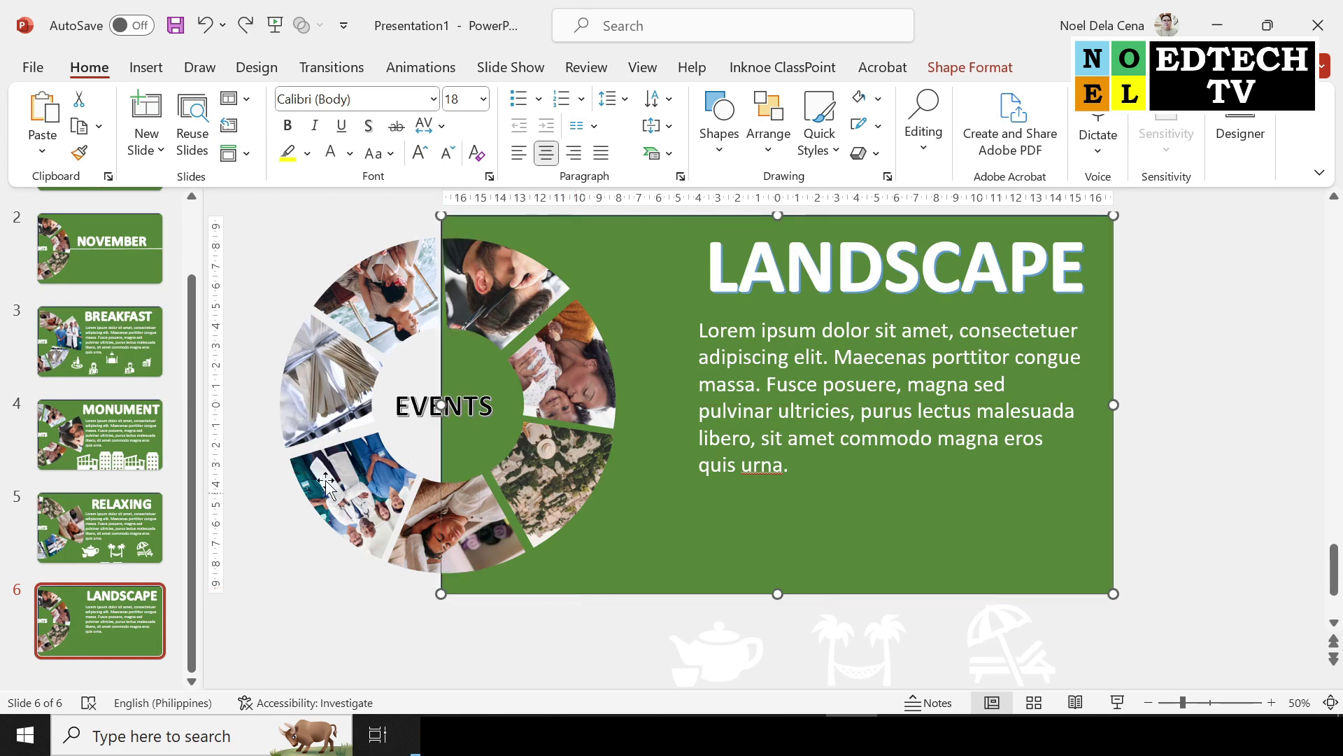
pyautogui.hotkey('ctrl', 'z')
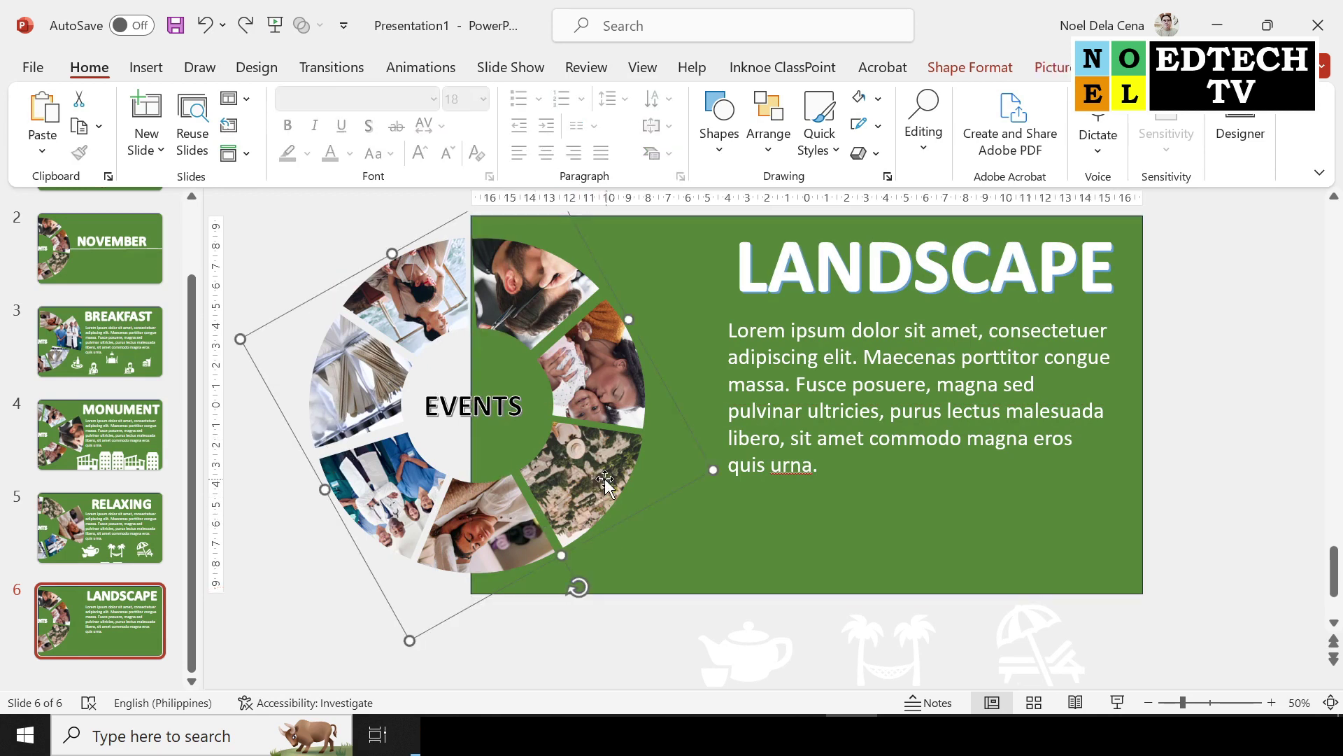
pyautogui.moveTo(577, 586)
pyautogui.mouseDown()
pyautogui.moveTo(627, 551)
pyautogui.moveTo(672, 414)
pyautogui.mouseUp()
pyautogui.moveTo(560, 391); pyautogui.dragTo(612, 440)
pyautogui.rightClick(563, 420)
pyautogui.moveTo(619, 409)
pyautogui.press('Escape')
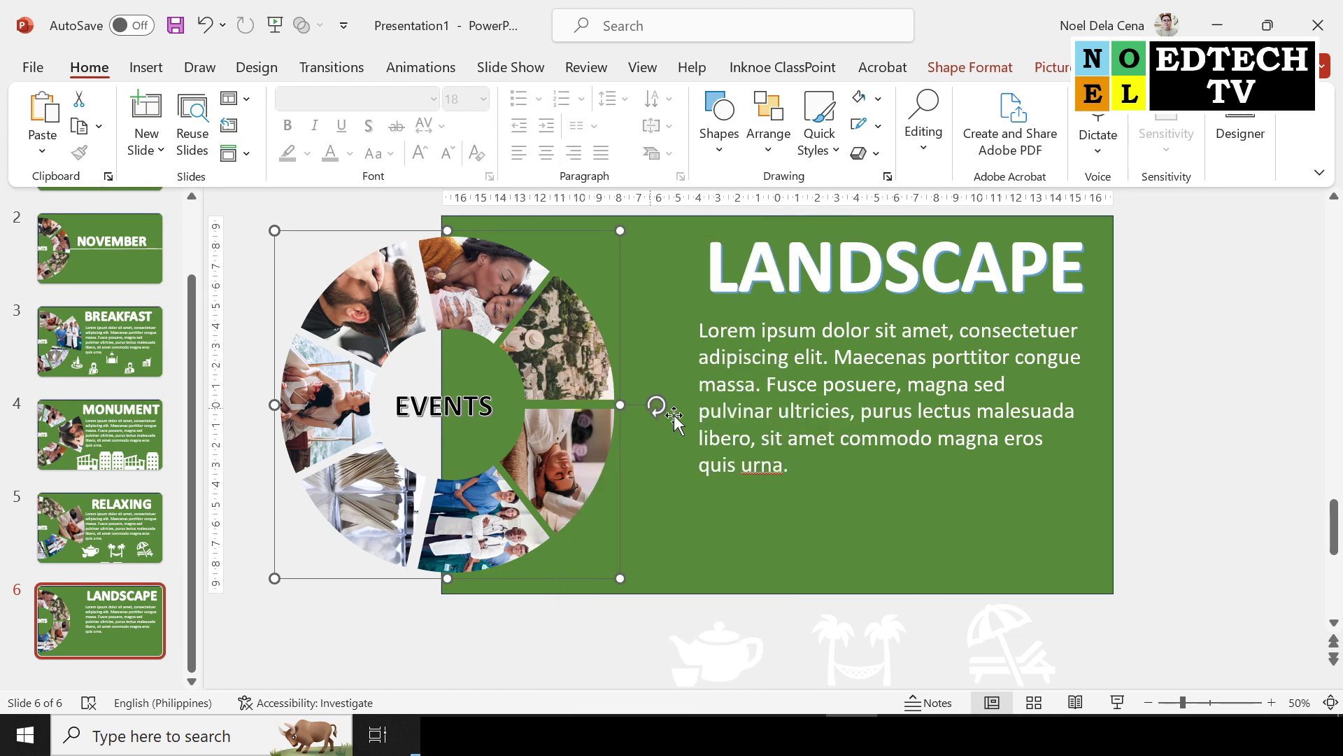
pyautogui.moveTo(657, 406)
pyautogui.mouseDown()
pyautogui.moveTo(641, 467)
pyautogui.moveTo(655, 458)
pyautogui.mouseUp()
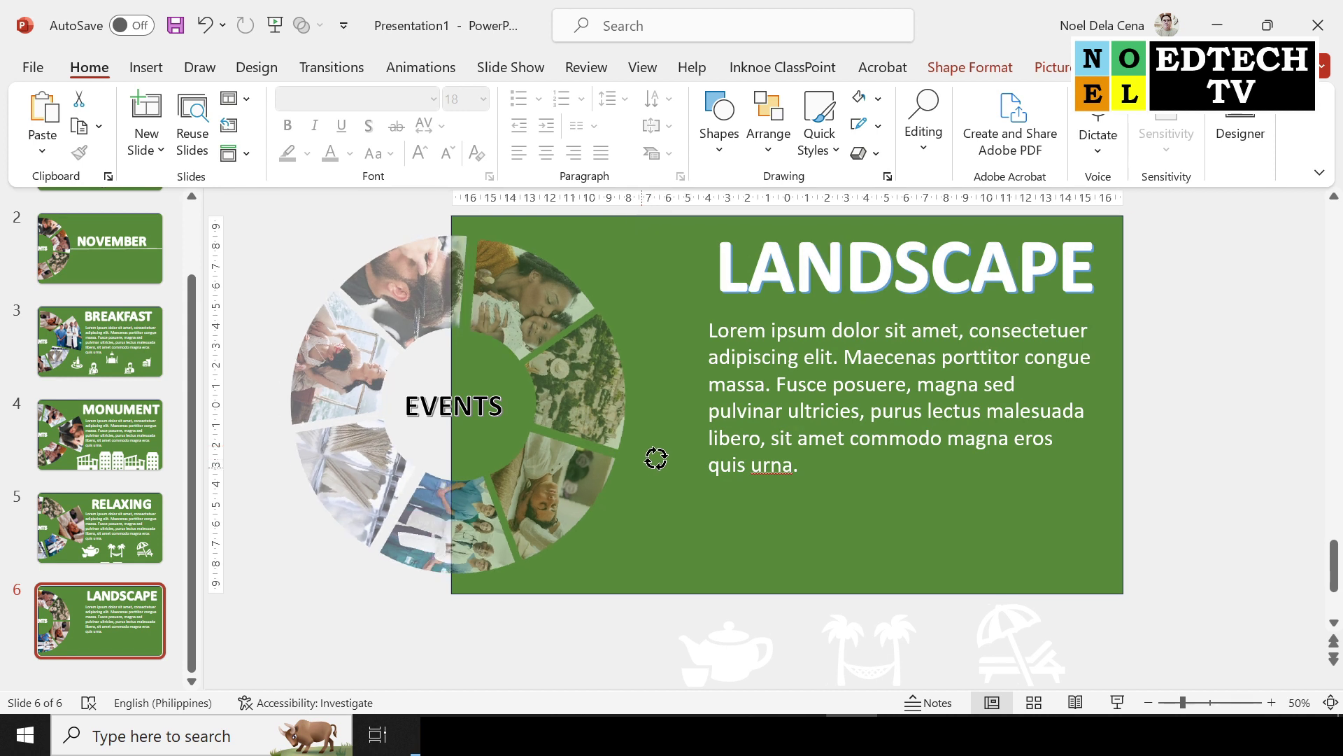
# Step: Ungroup the EVENTS photo ring into separate pieces
pyautogui.rightClick(607, 413)
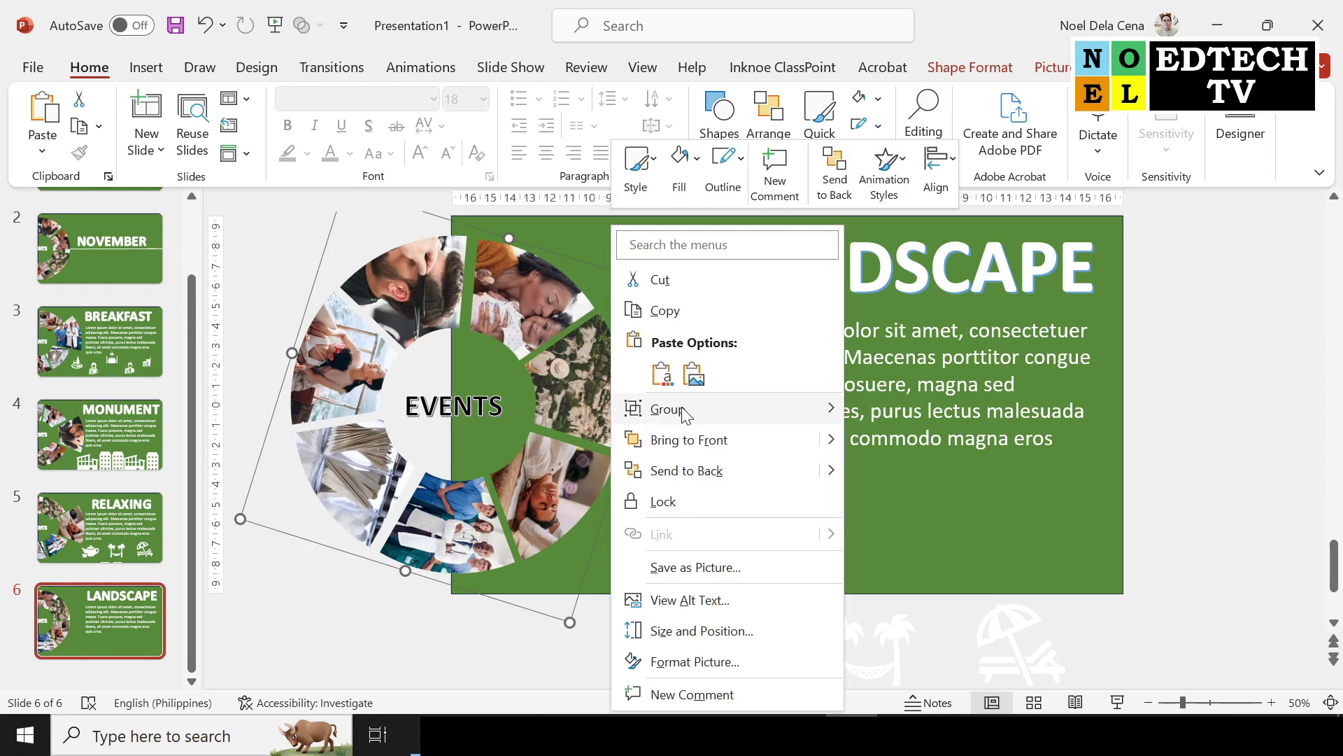
pyautogui.moveTo(668, 409)
pyautogui.click(899, 476)
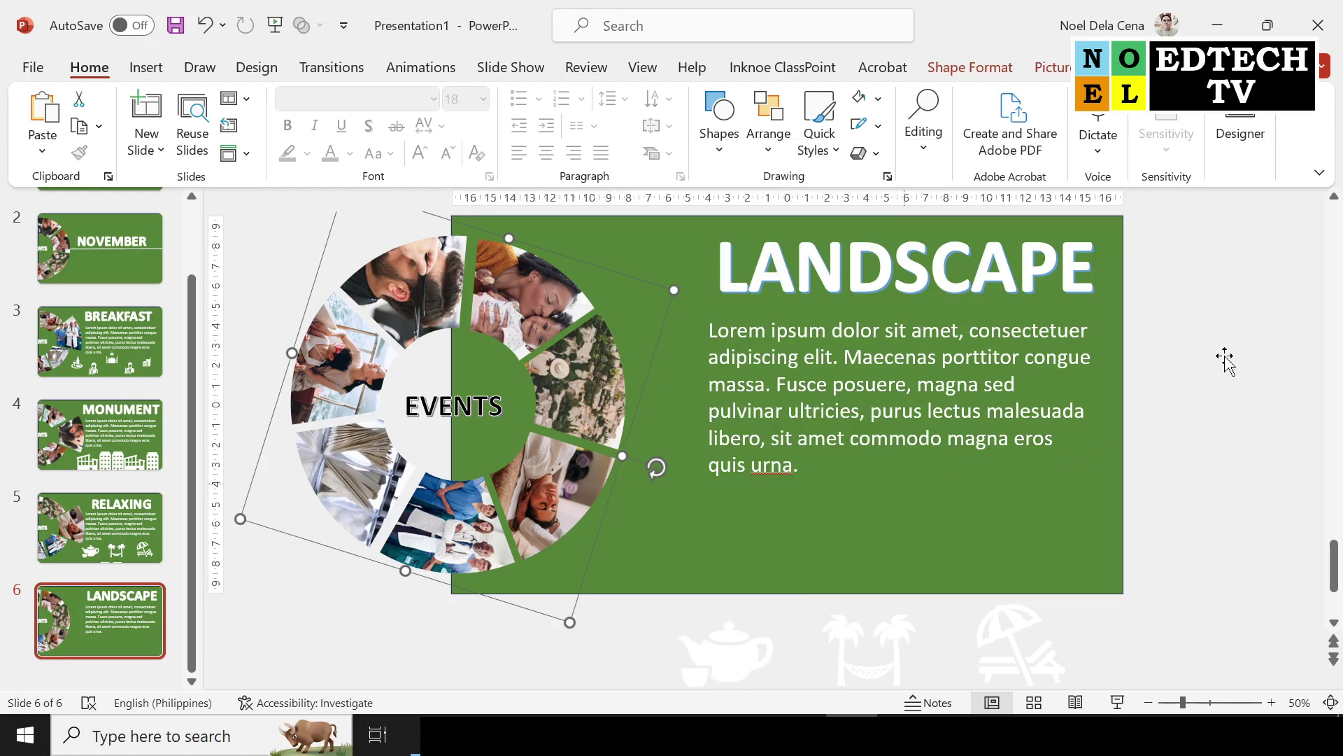
pyautogui.click(1210, 458)
# Step: Enlarge the aerial landscape wedge and push it outward toward the paragraph
pyautogui.click(579, 366)
pyautogui.moveTo(613, 451); pyautogui.dragTo(624, 480)
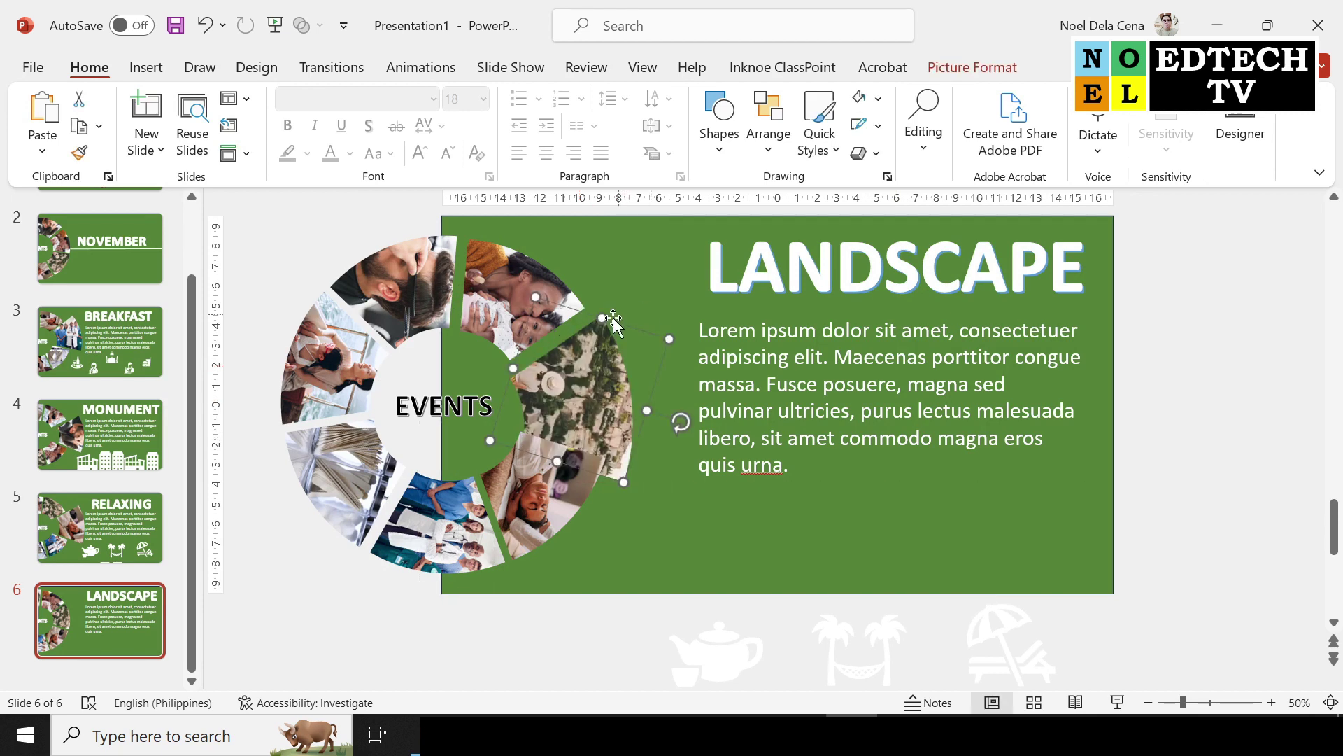
pyautogui.moveTo(669, 339); pyautogui.dragTo(672, 322)
pyautogui.moveTo(615, 361); pyautogui.dragTo(634, 340)
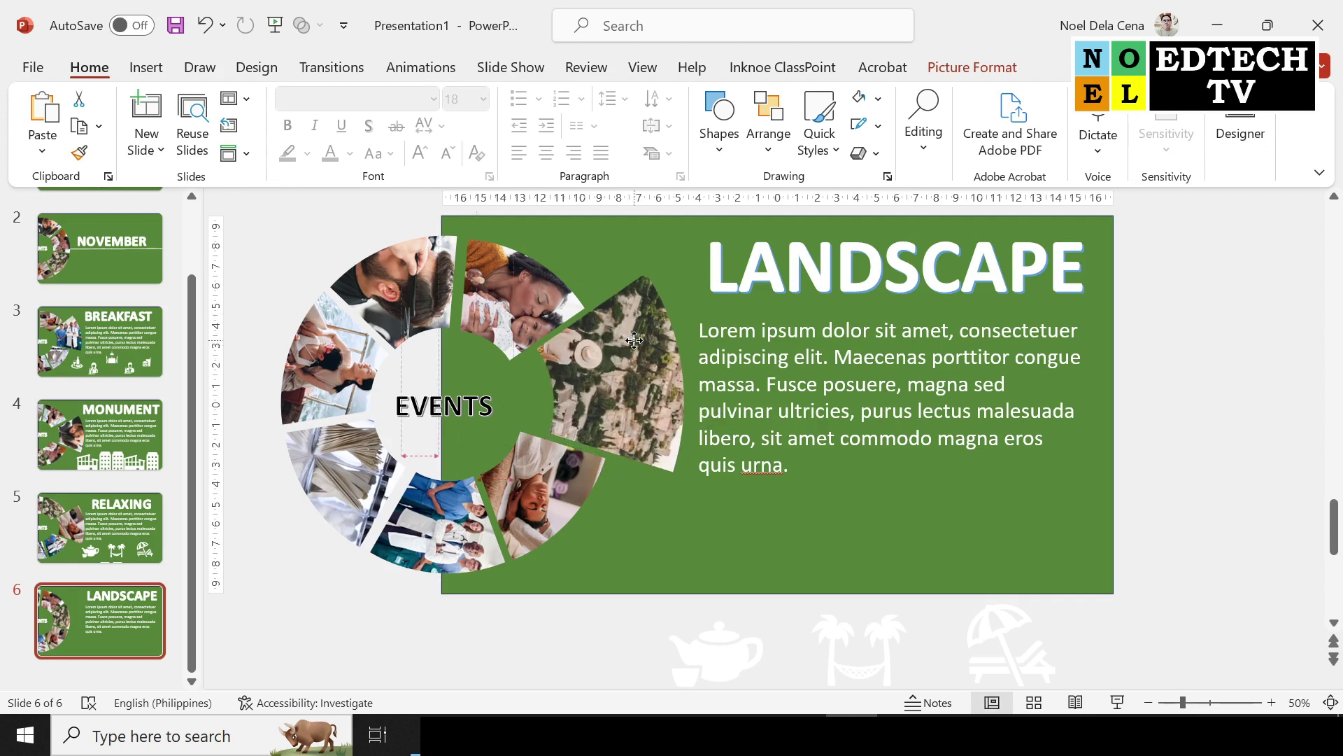
pyautogui.click(1120, 490)
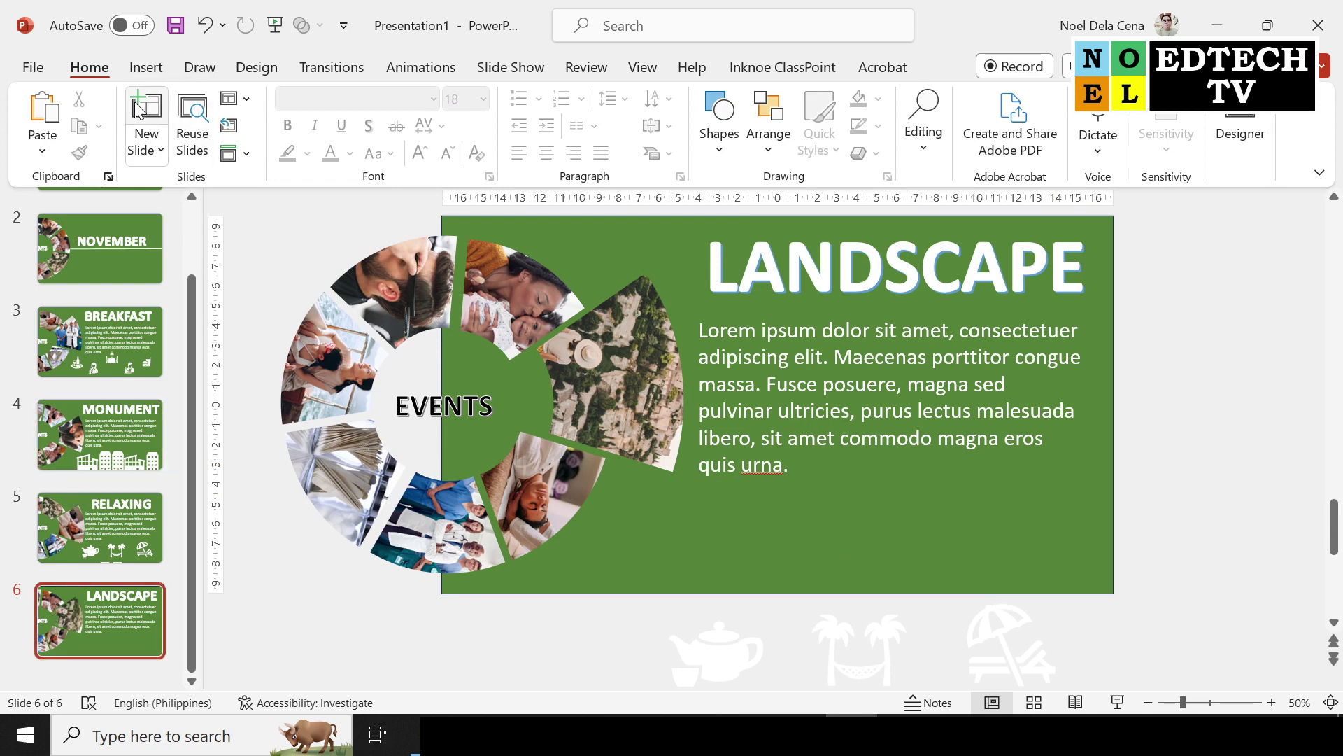
pyautogui.click(145, 67)
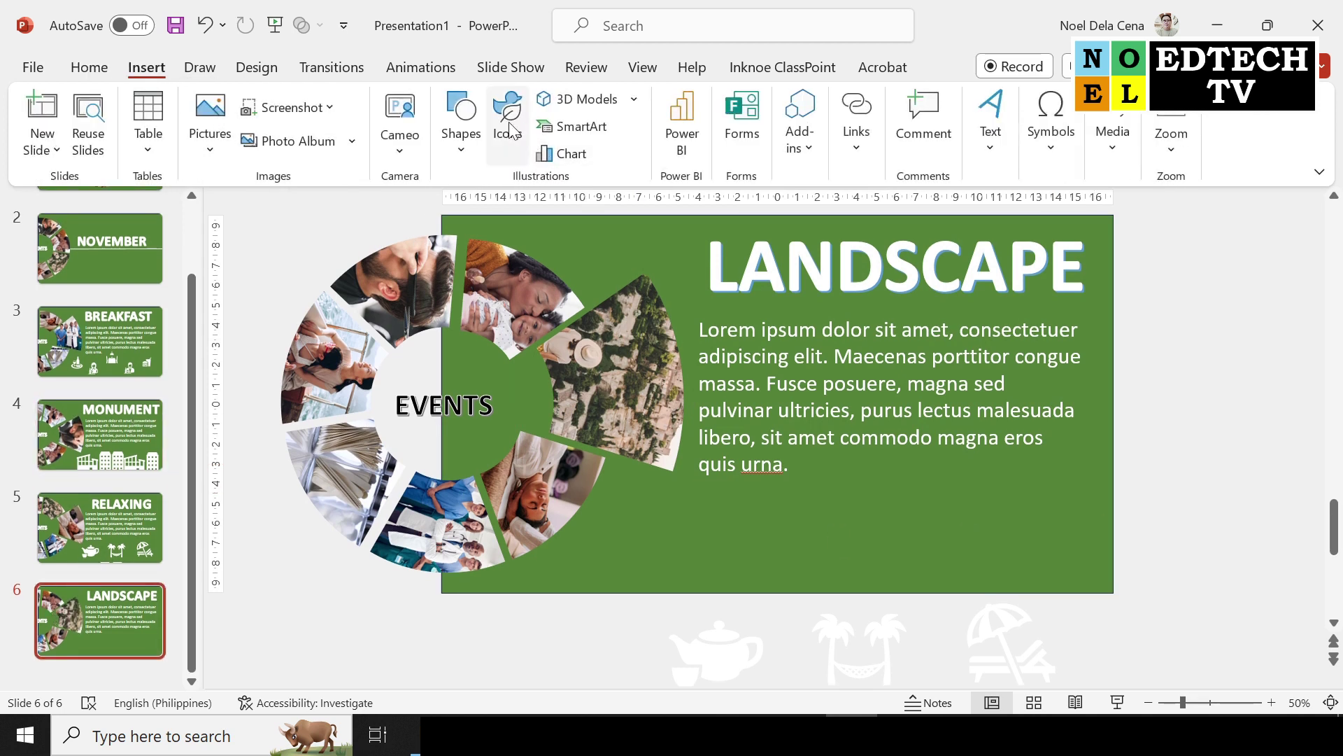
# Step: Insert the acacia tree, rain-hill and barn icons from a LANDSCAPE icon search
pyautogui.click(510, 129)
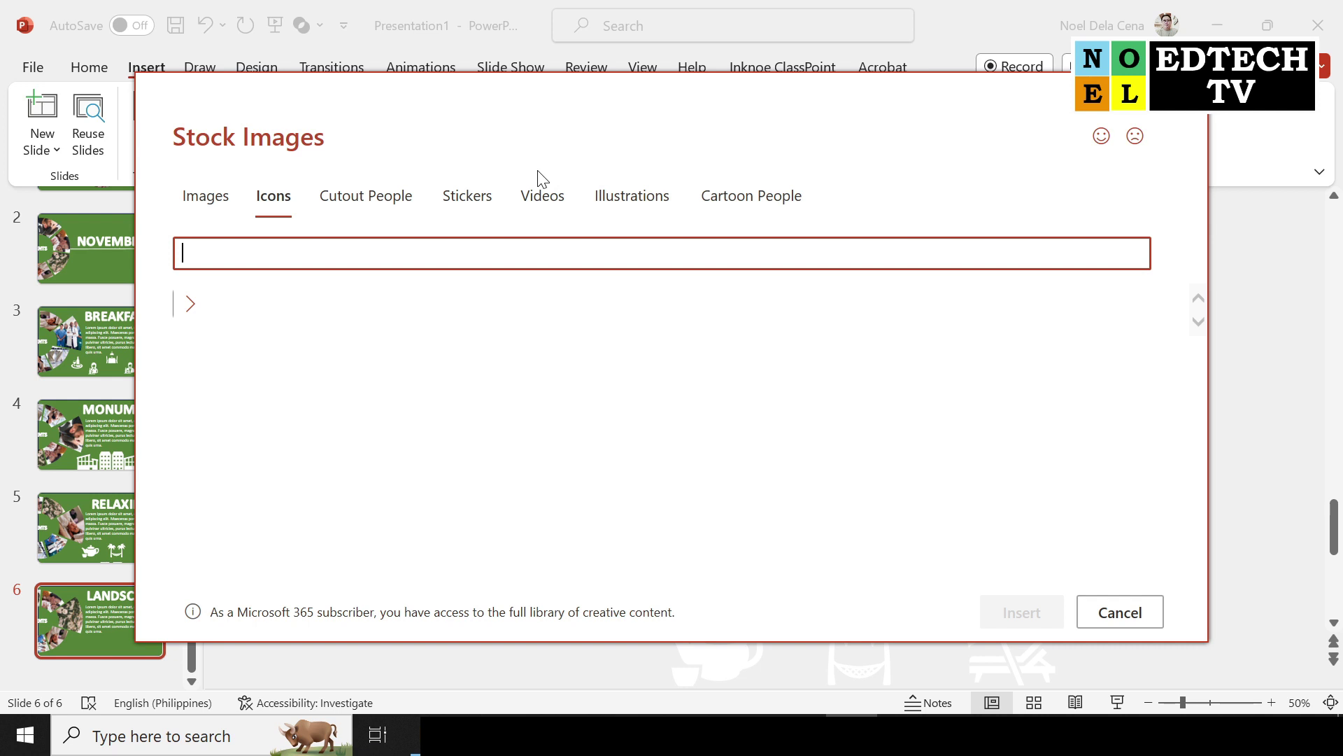
pyautogui.write('L')
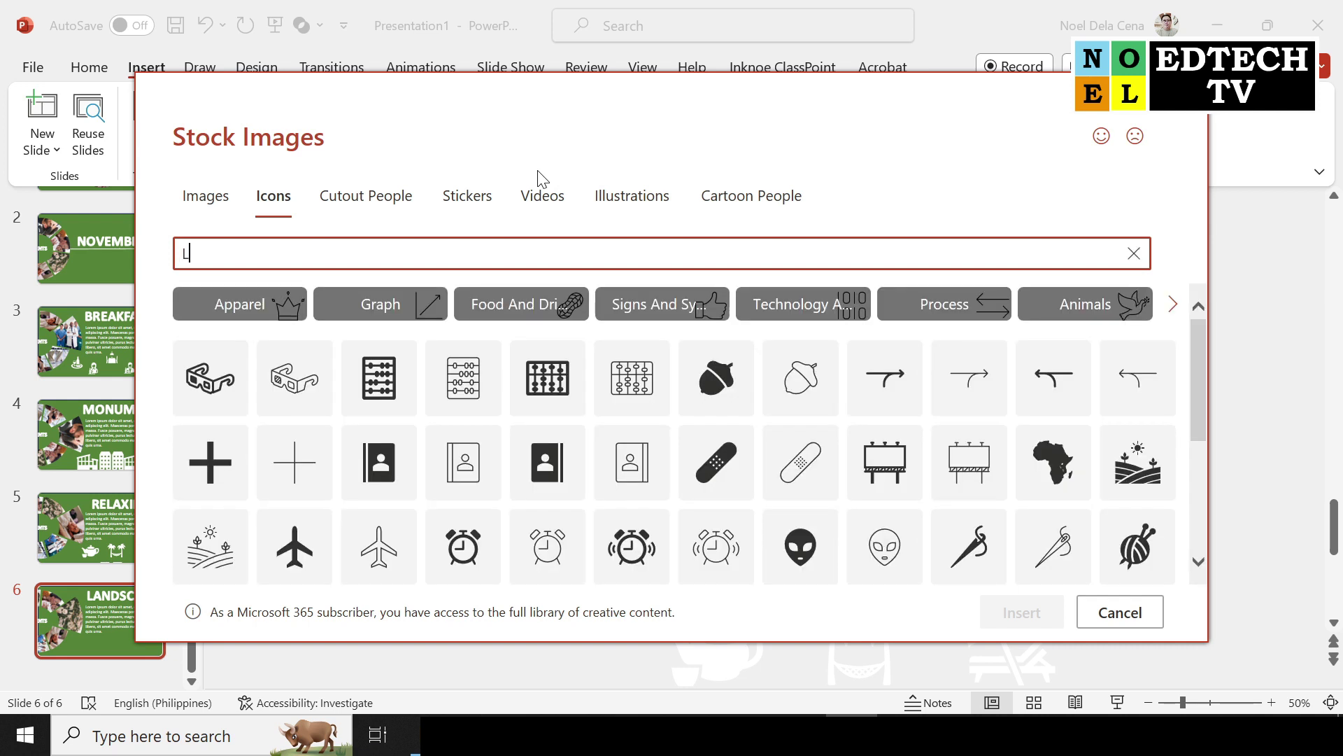
pyautogui.write('ANDSCAP')
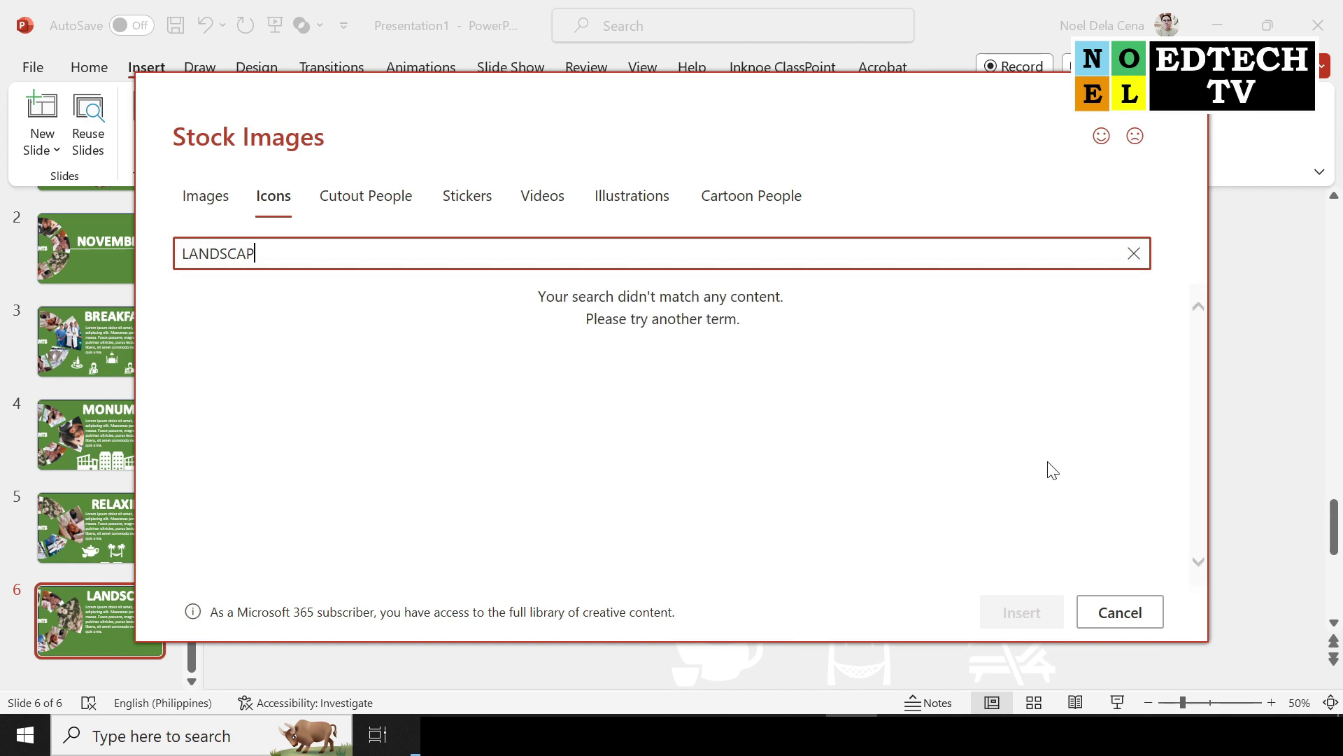
pyautogui.write('E')
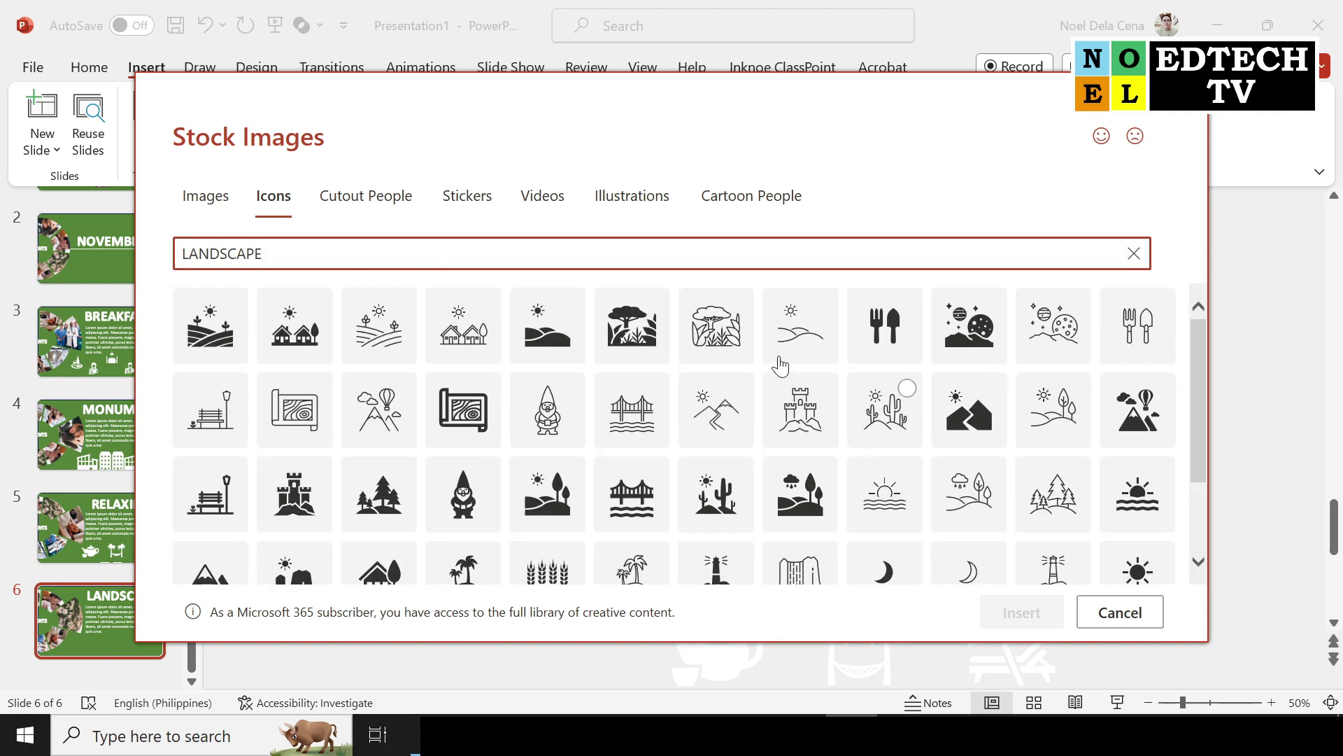
pyautogui.click(650, 329)
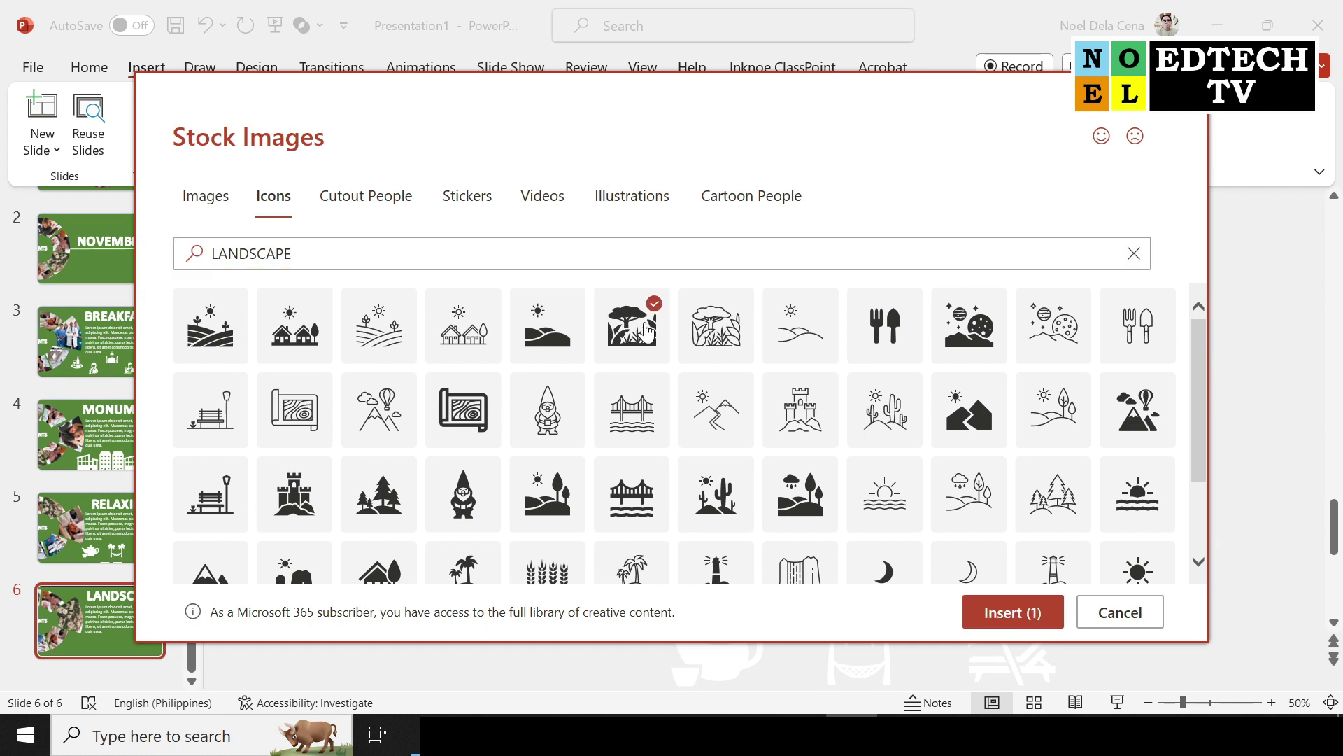
pyautogui.click(817, 514)
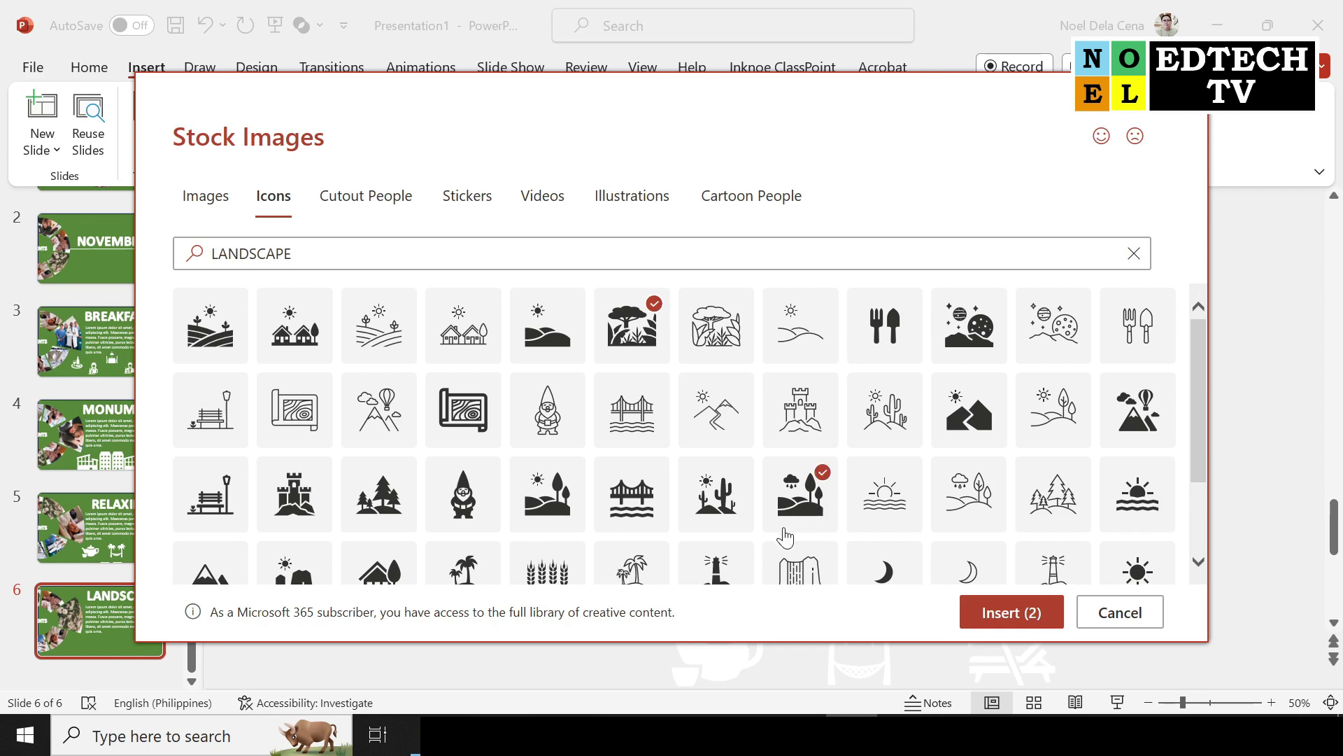
pyautogui.scroll(-1, 724, 543)
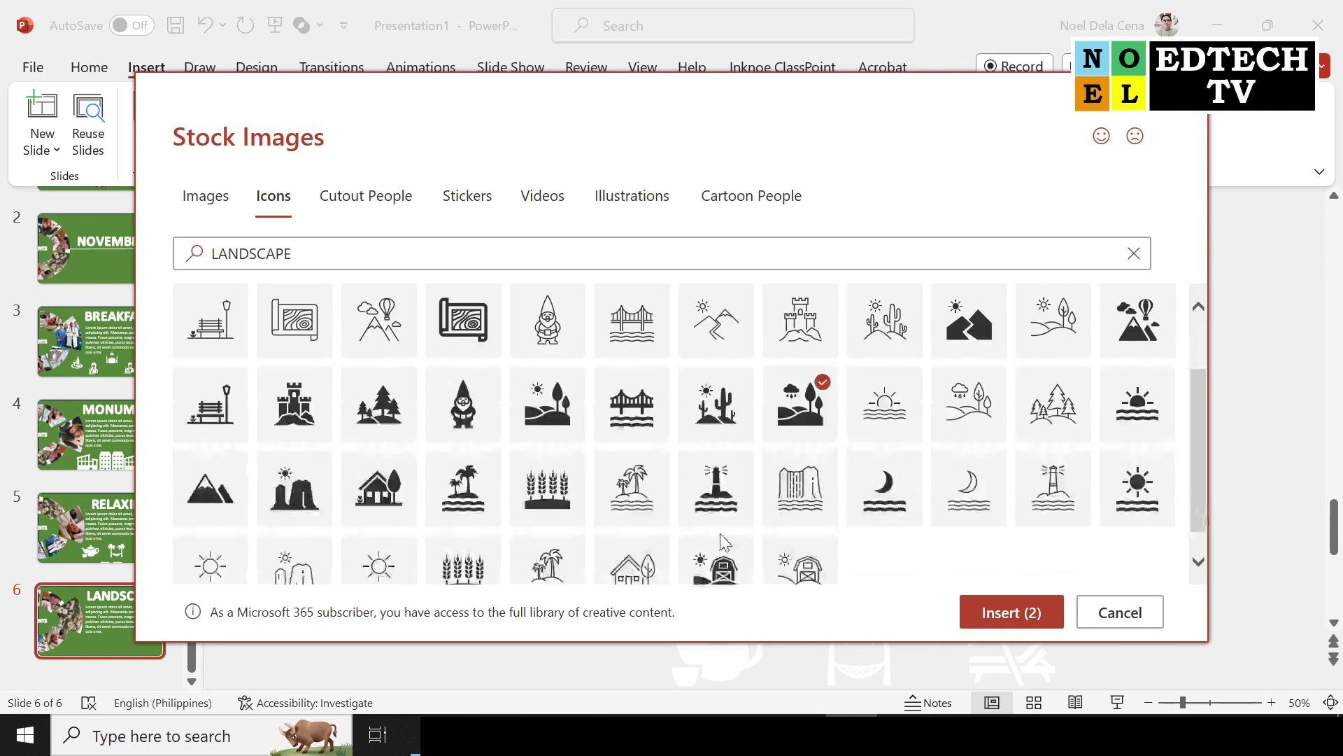
pyautogui.click(721, 549)
pyautogui.click(1010, 610)
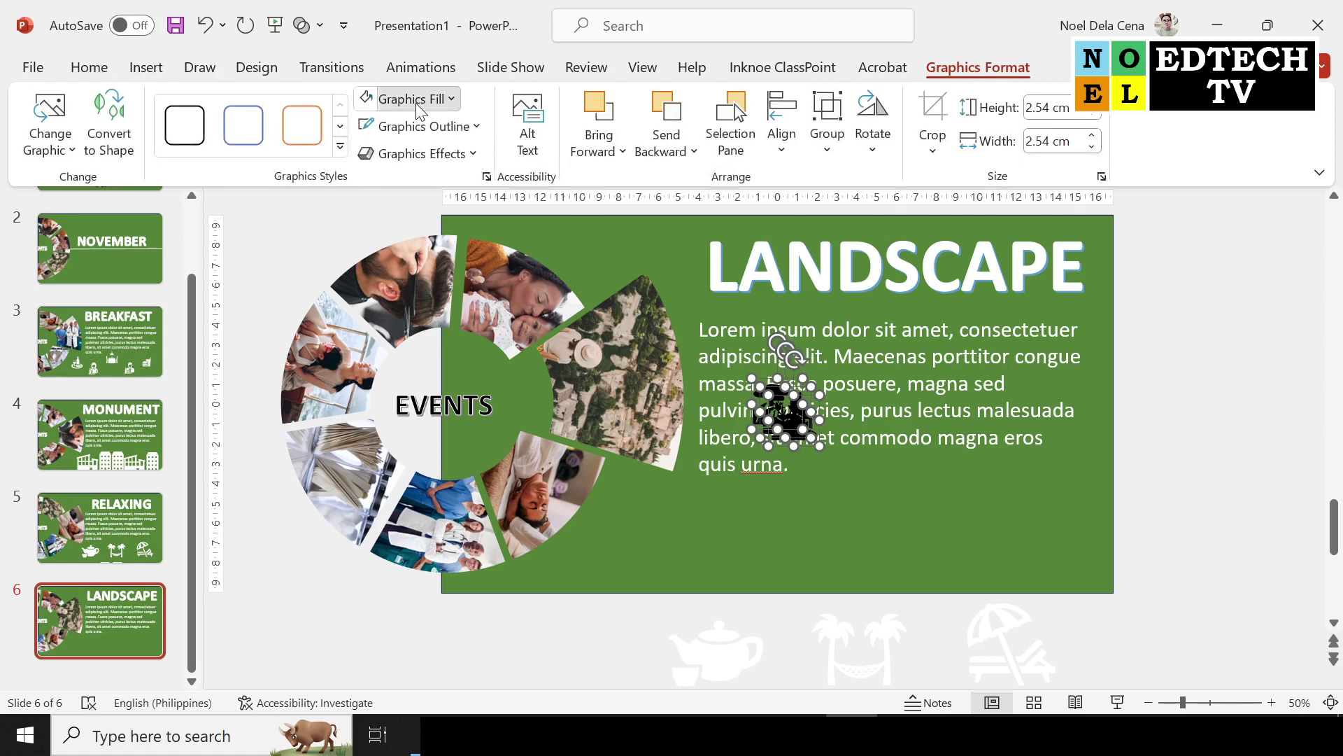
# Step: Make the new landscape icons white and enlarge them to 8.34 cm
pyautogui.click(442, 102)
pyautogui.click(364, 152)
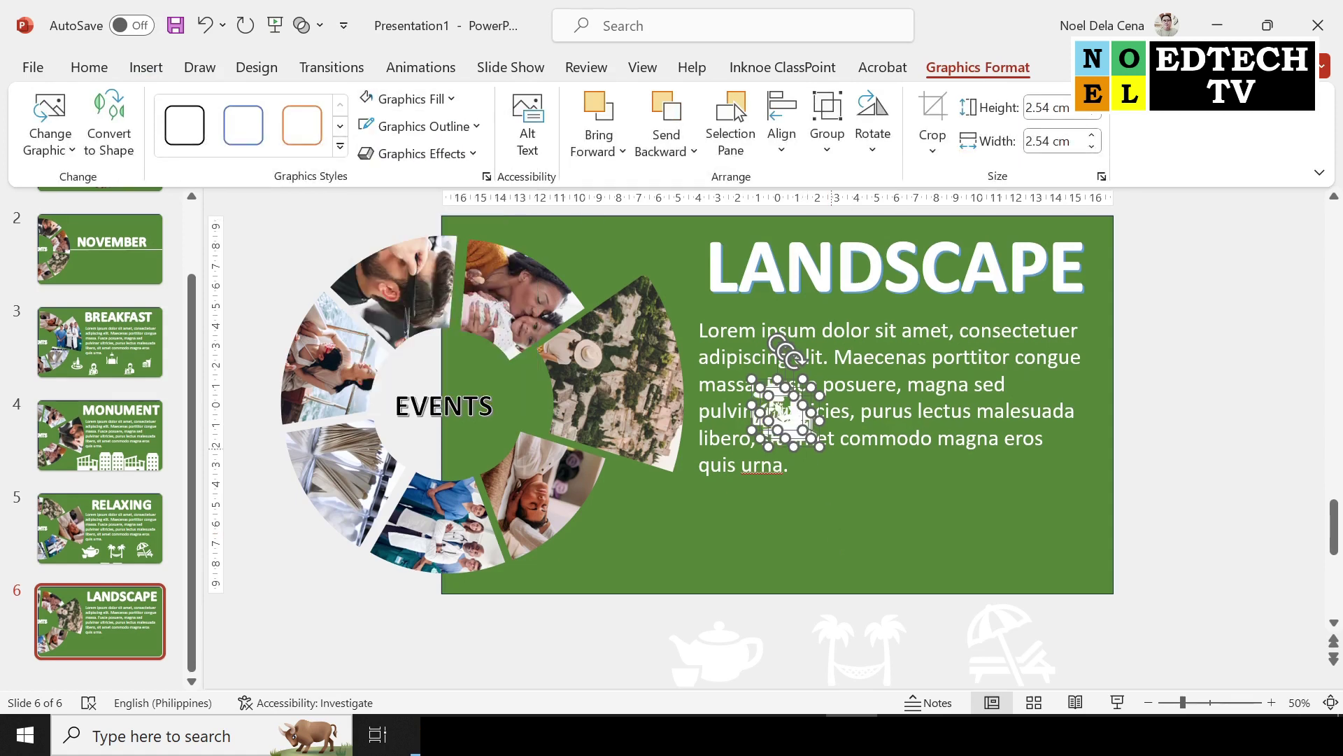
pyautogui.moveTo(820, 447)
pyautogui.mouseDown()
pyautogui.moveTo(935, 539)
pyautogui.moveTo(921, 527)
pyautogui.mouseUp()
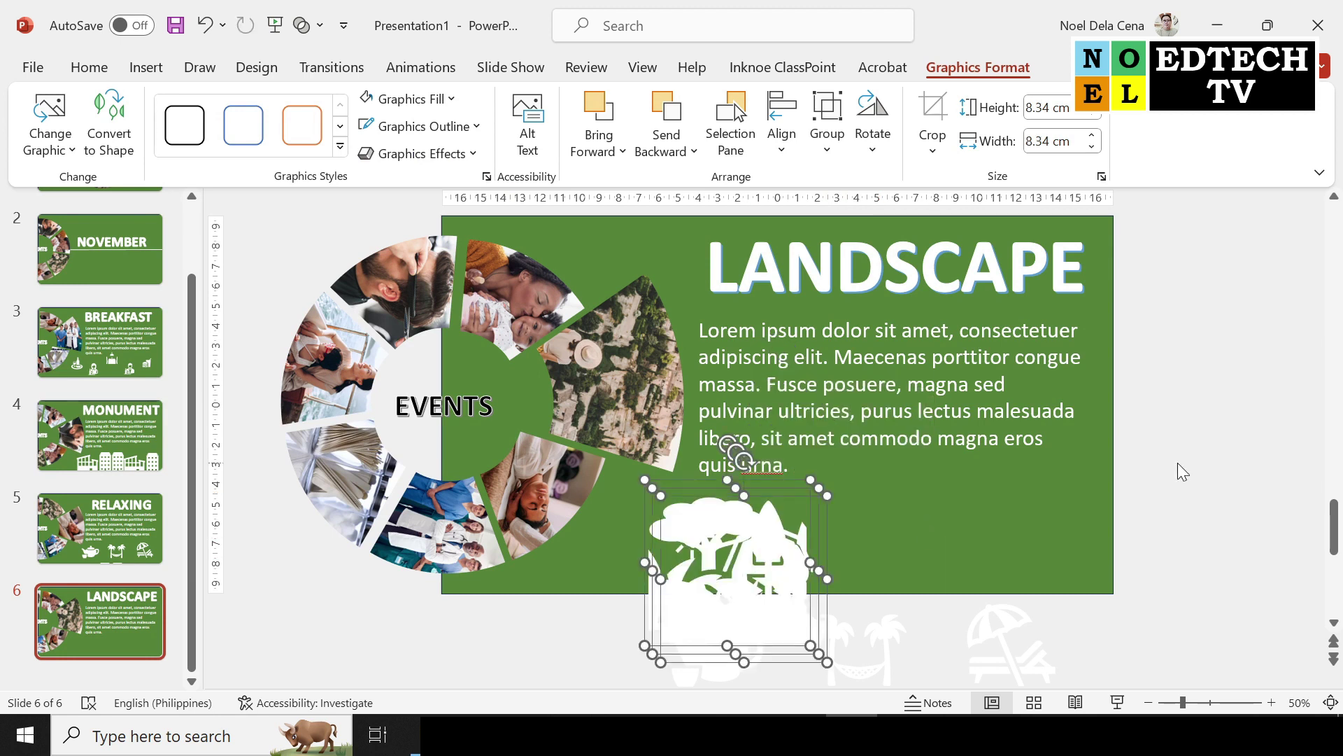
# Step: Spread the barn, tree and rain-hill icons along the bottom of the slide, then return to slide 1
pyautogui.moveTo(727, 567); pyautogui.dragTo(1029, 560)
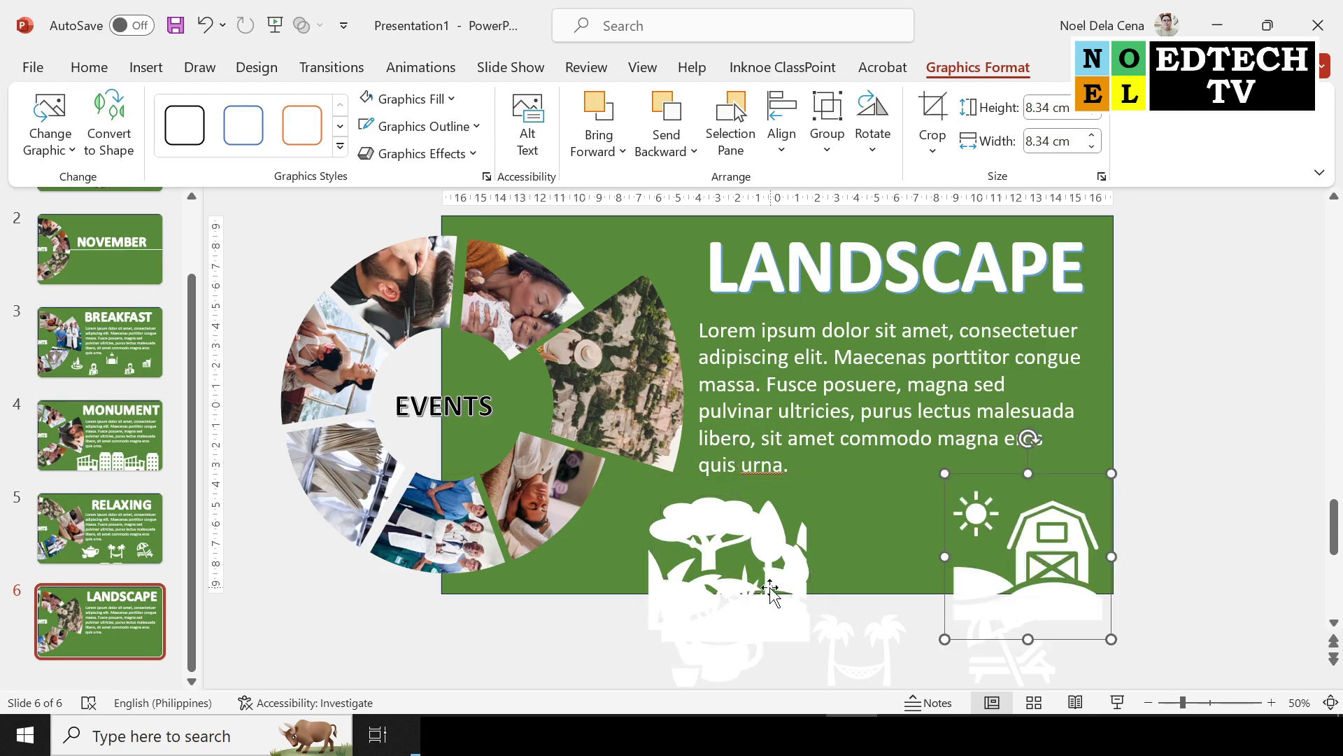
pyautogui.moveTo(771, 592); pyautogui.dragTo(879, 578)
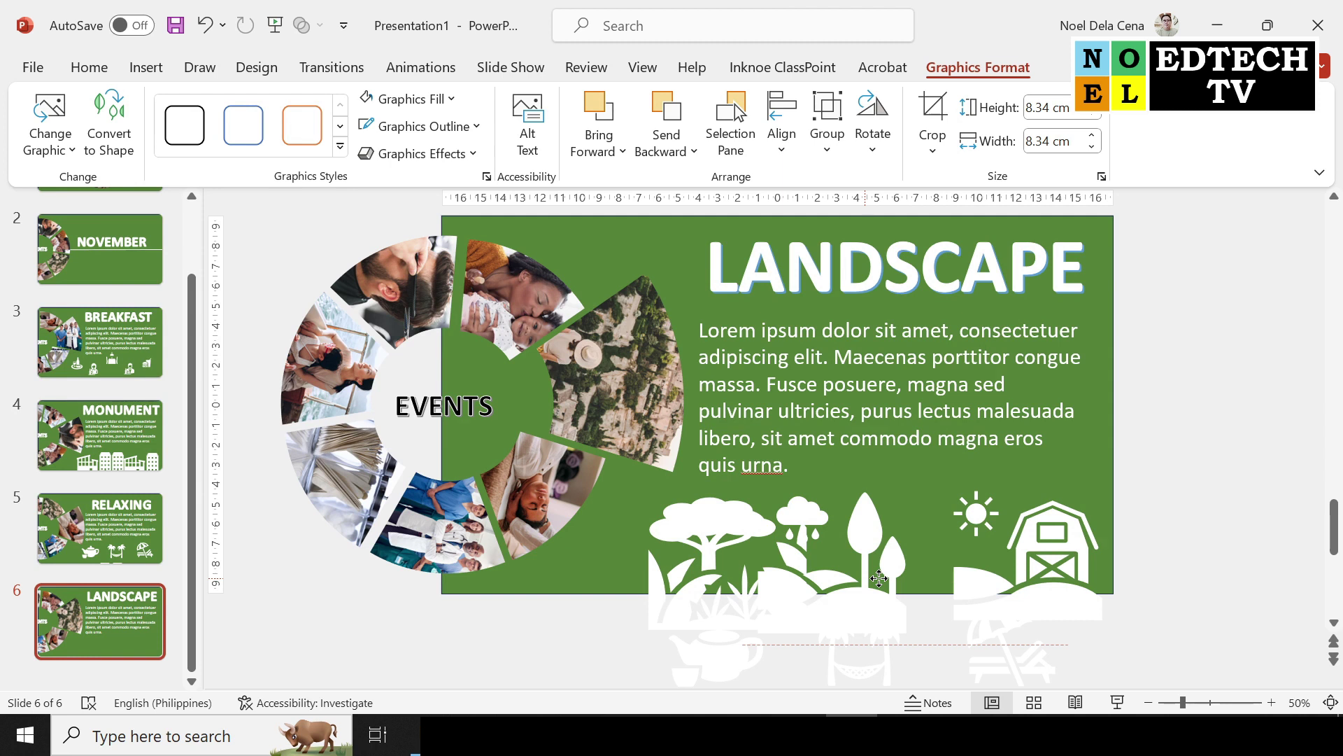
pyautogui.moveTo(879, 578); pyautogui.dragTo(926, 571)
pyautogui.click(720, 569)
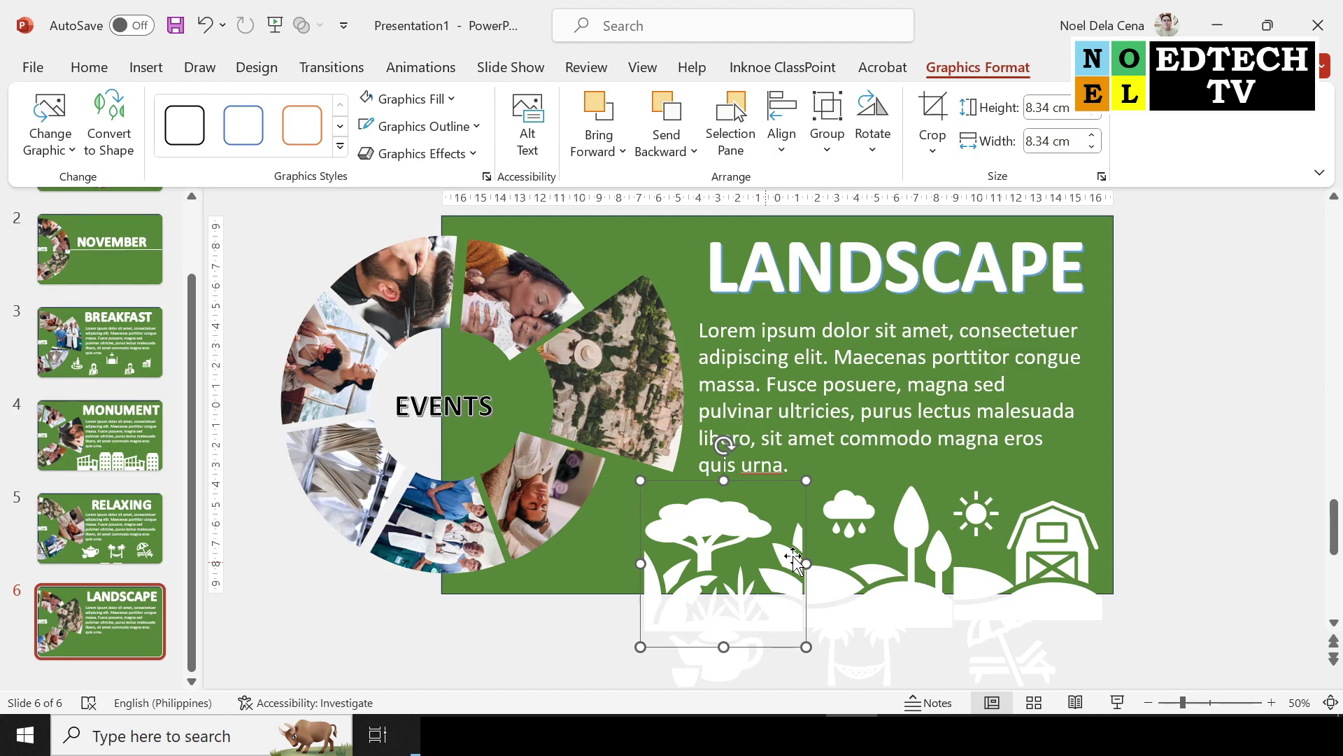
pyautogui.scroll(1, 105, 350)
pyautogui.click(133, 255)
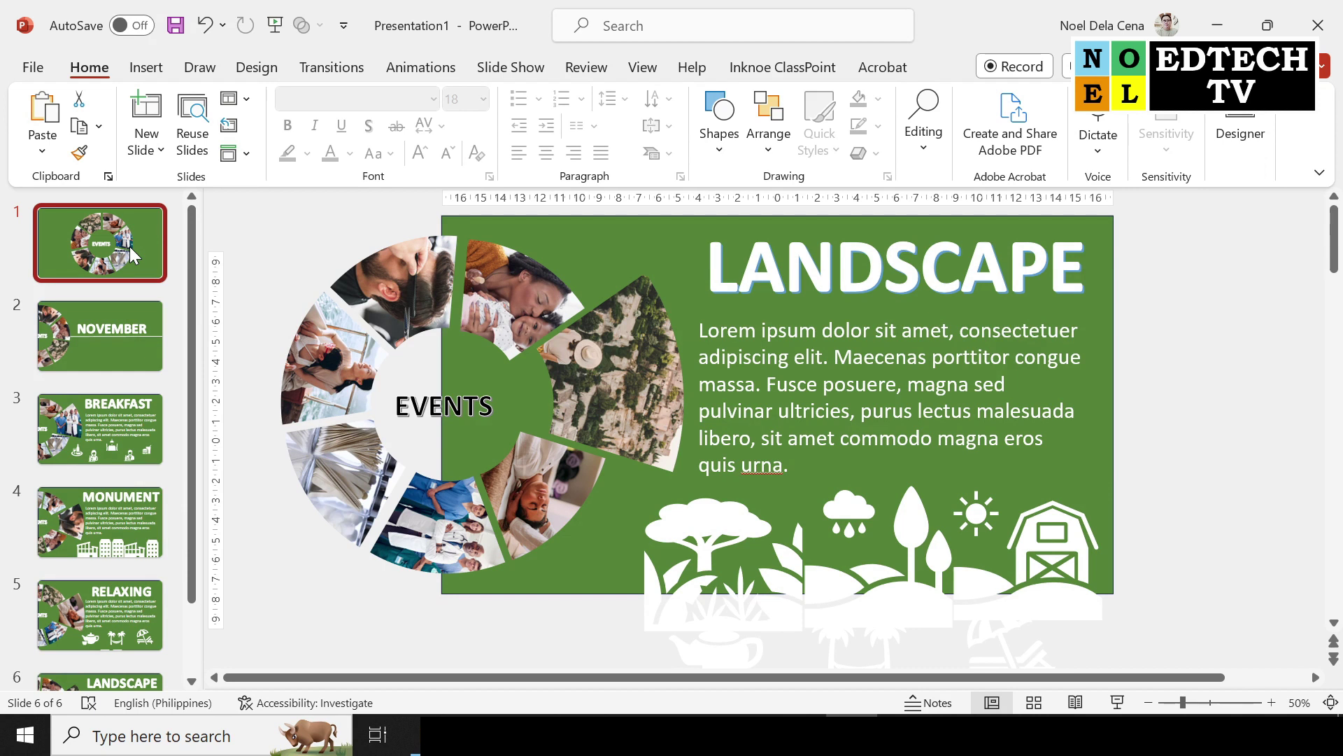
# Step: Duplicate the EVENTS title slide and place the copy as the last slide
pyautogui.hotkey('ctrl', 'm')
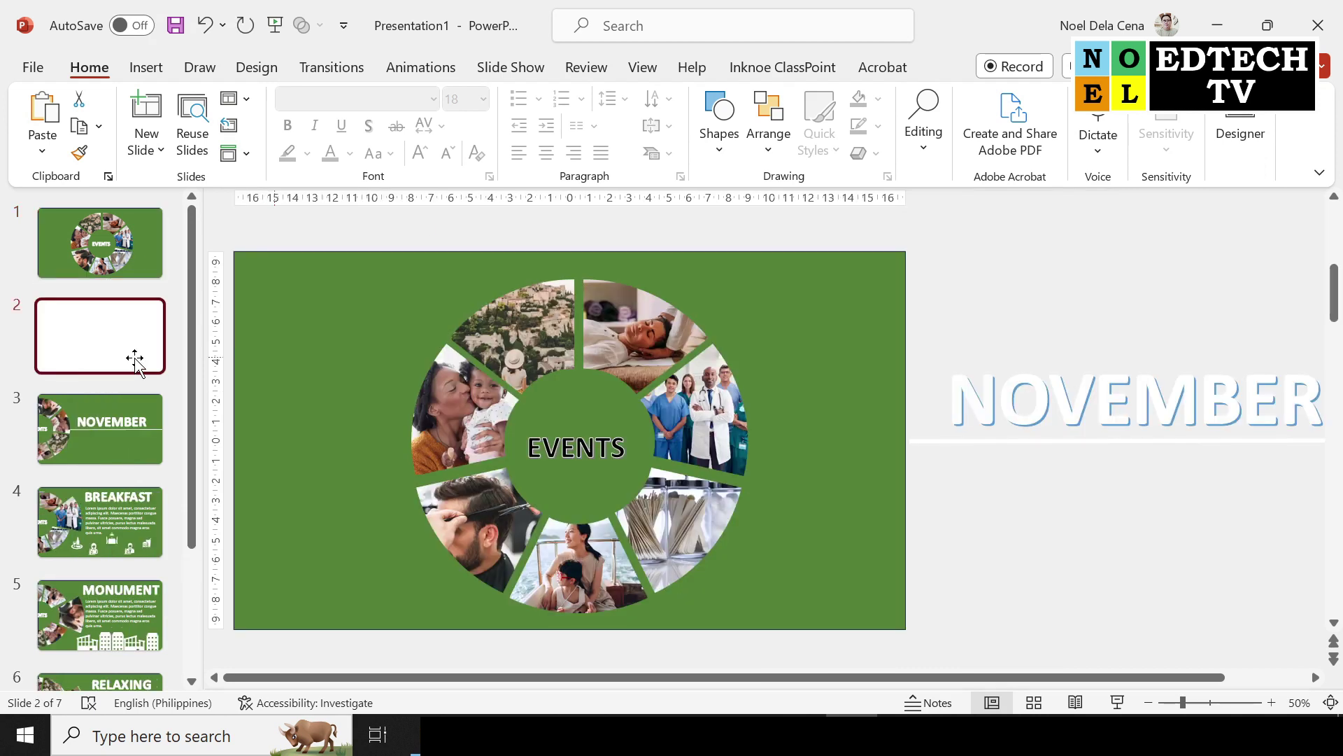
pyautogui.moveTo(135, 360); pyautogui.dragTo(133, 696)
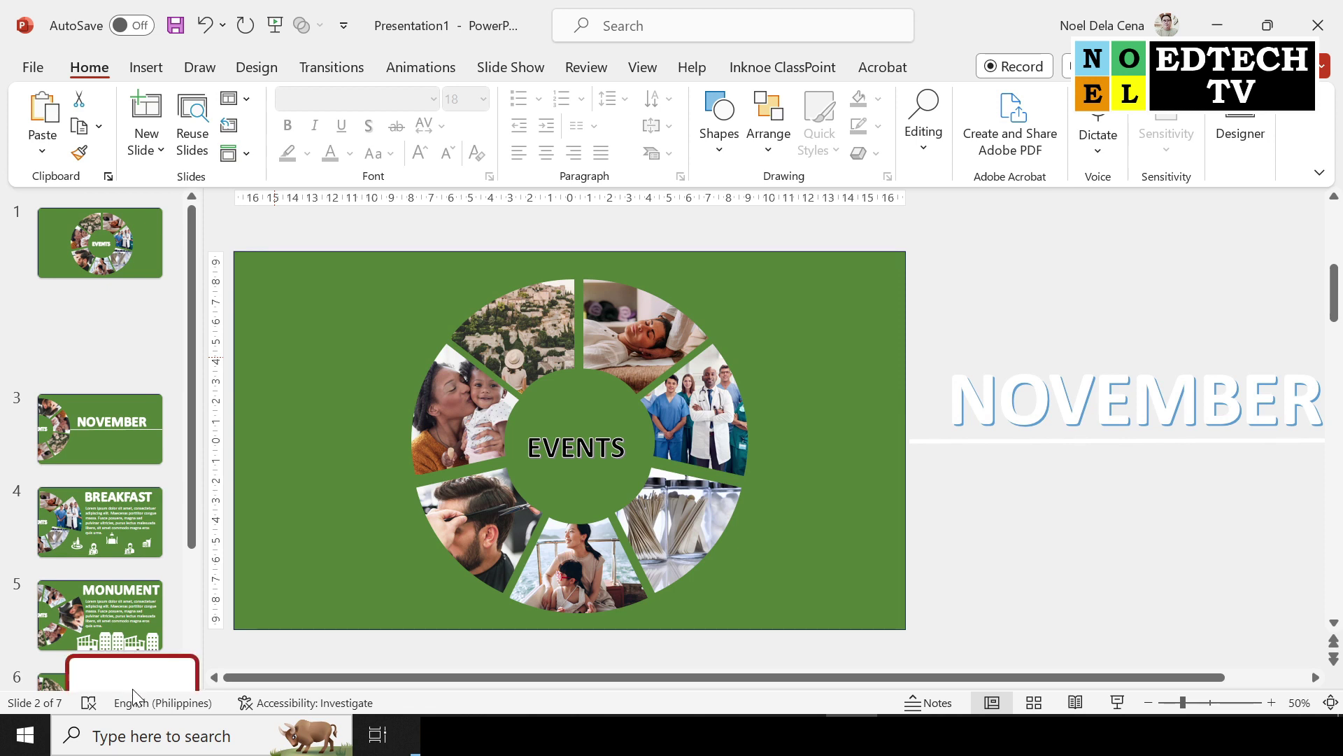
pyautogui.moveTo(133, 696); pyautogui.dragTo(145, 530)
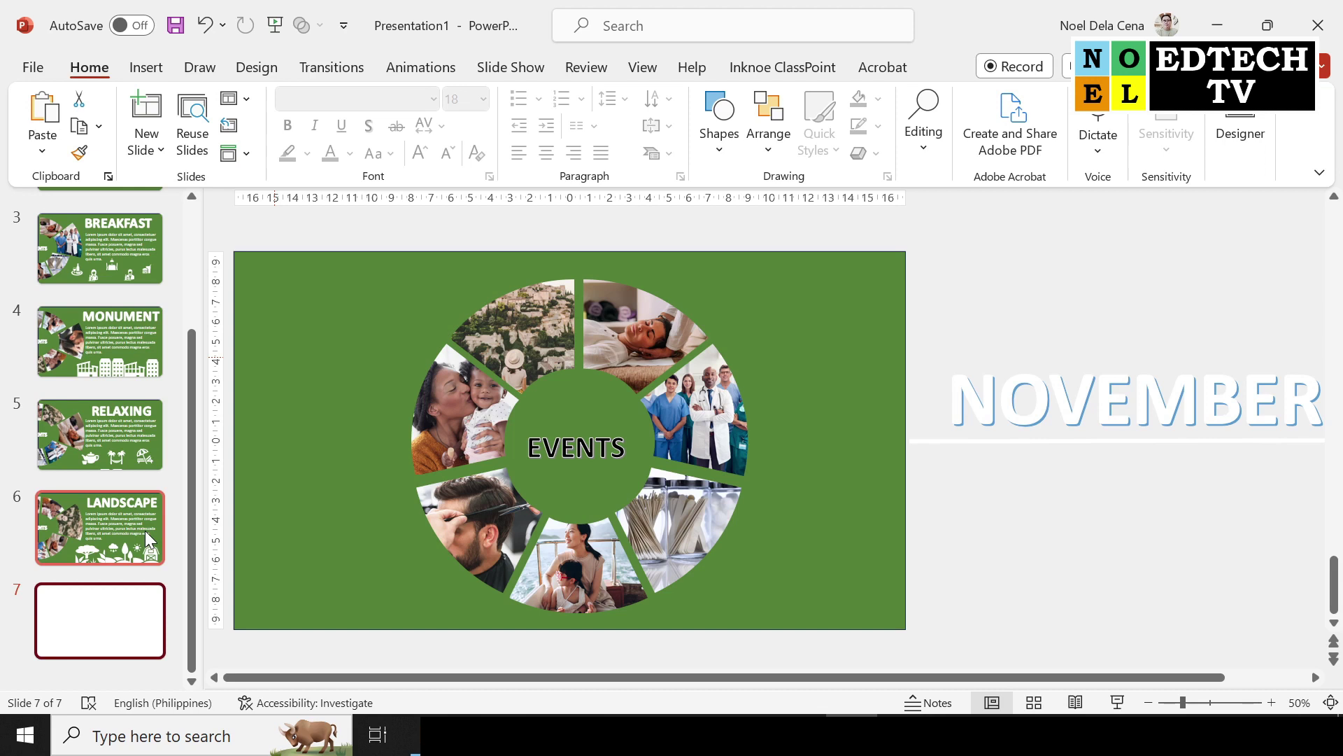
# Step: Copy the three landscape icons from slide 6 and paste them below slide 7
pyautogui.click(144, 530)
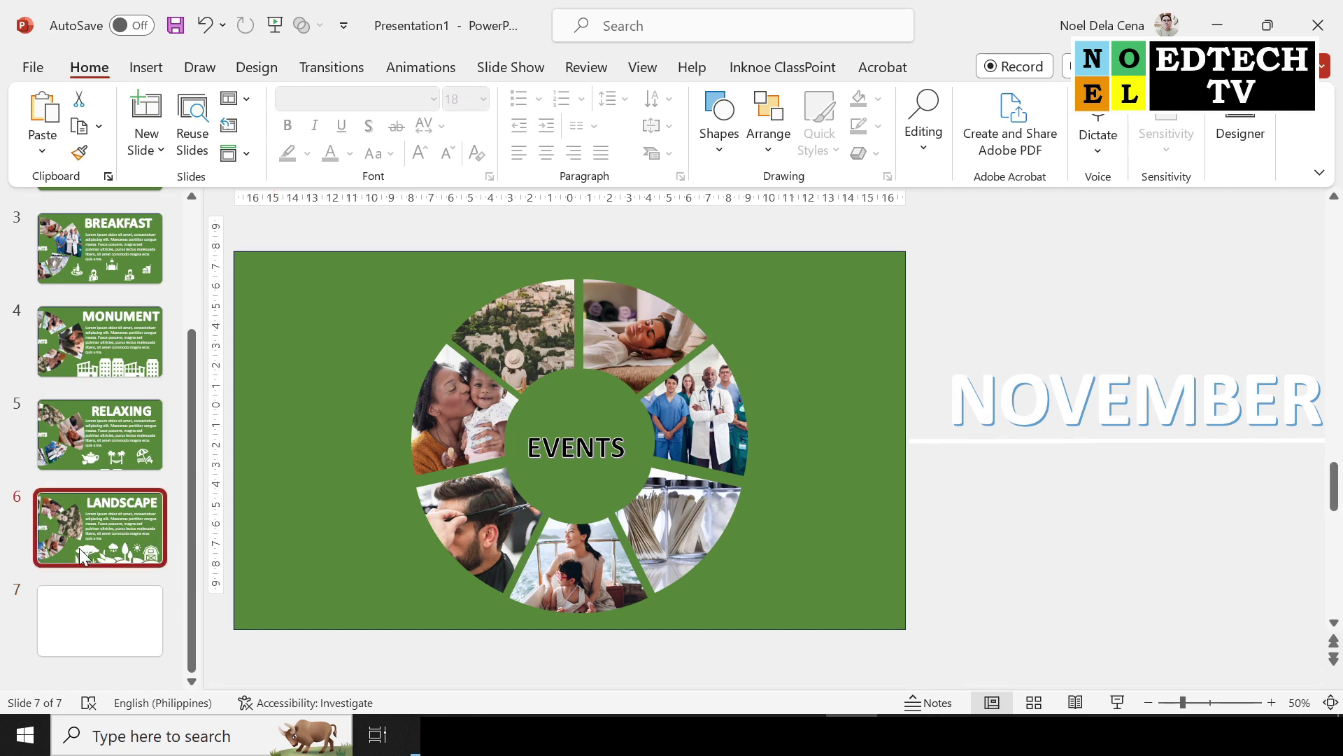
pyautogui.click(43, 547)
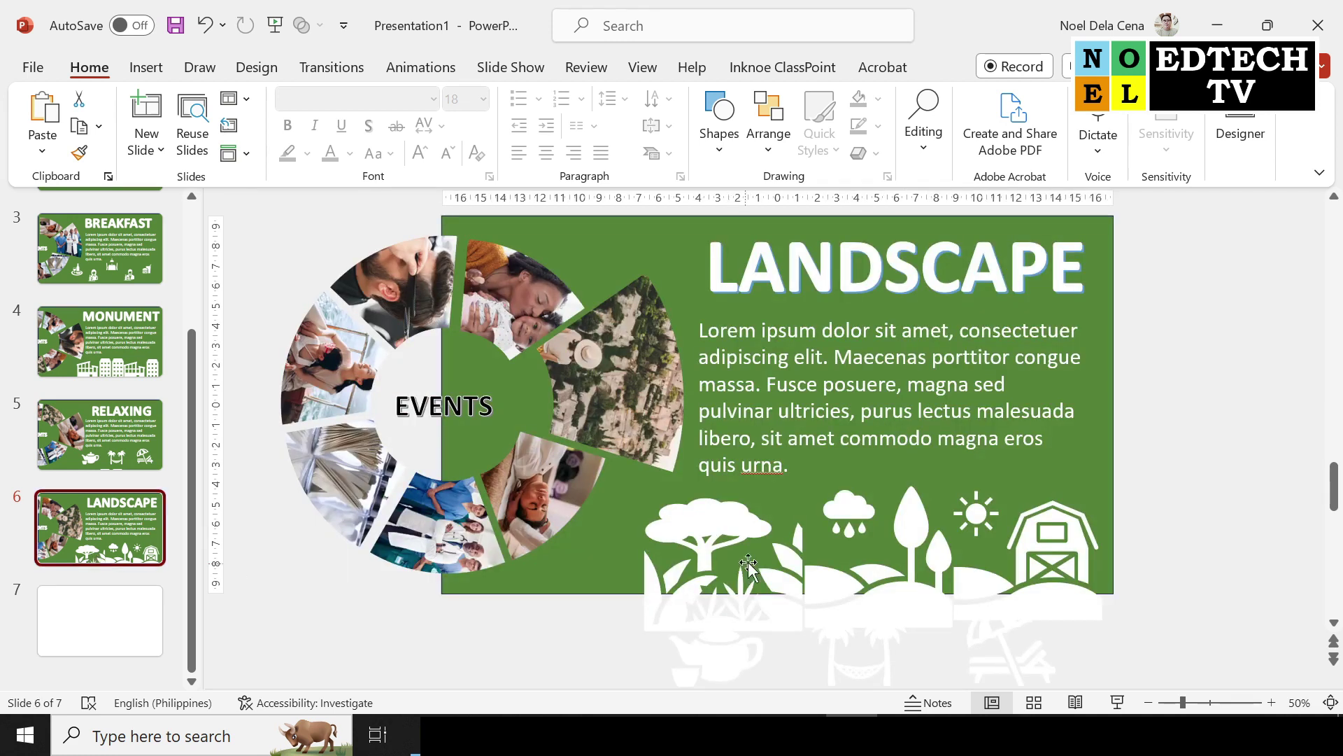
pyautogui.click(748, 563)
pyautogui.keyDown('shift'); pyautogui.click(882, 548); pyautogui.keyUp('shift')
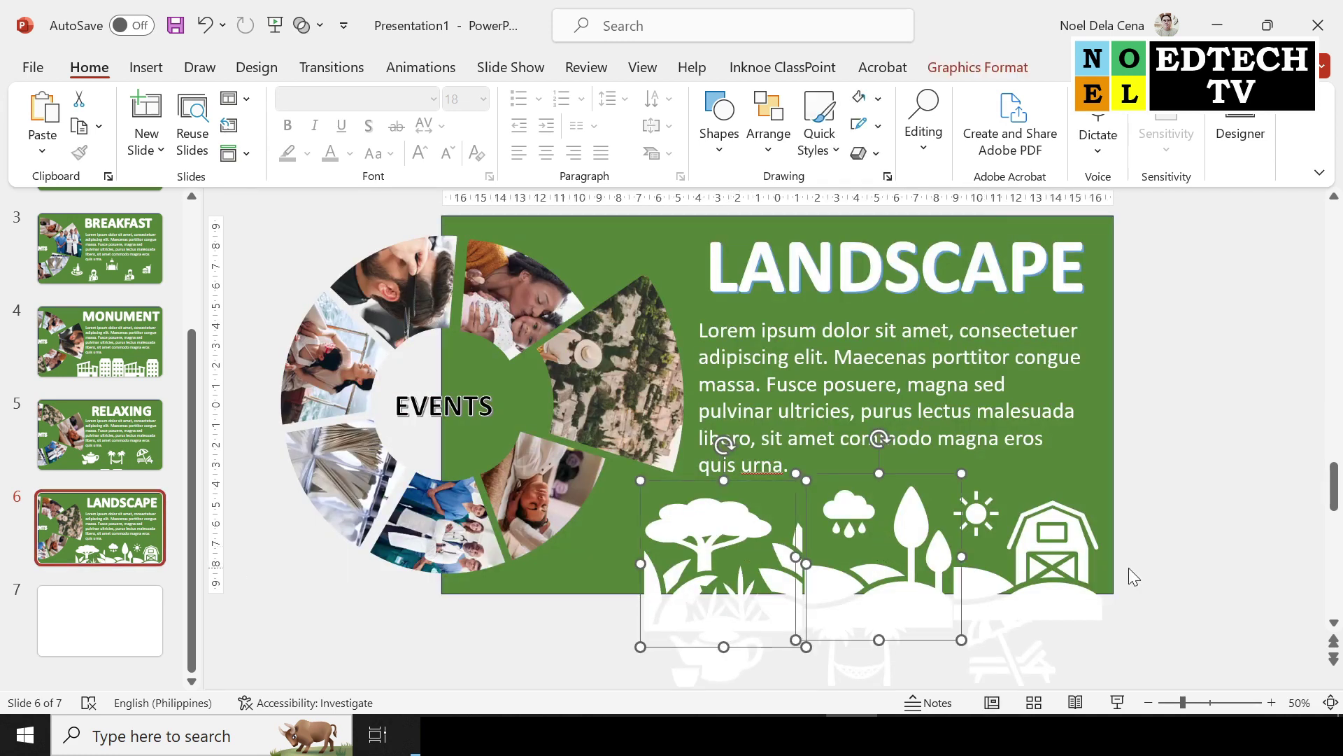
pyautogui.keyDown('shift'); pyautogui.click(1077, 538); pyautogui.keyUp('shift')
pyautogui.click(104, 640)
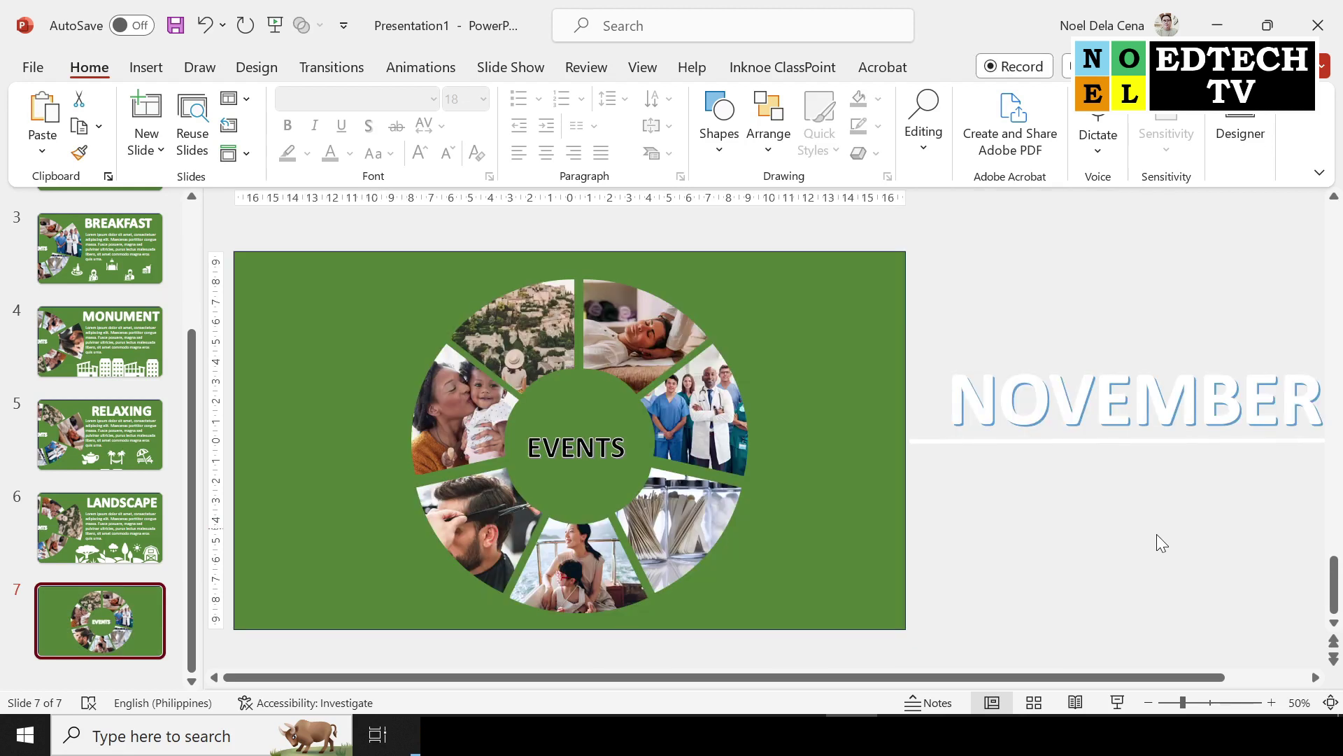
pyautogui.click(1157, 535)
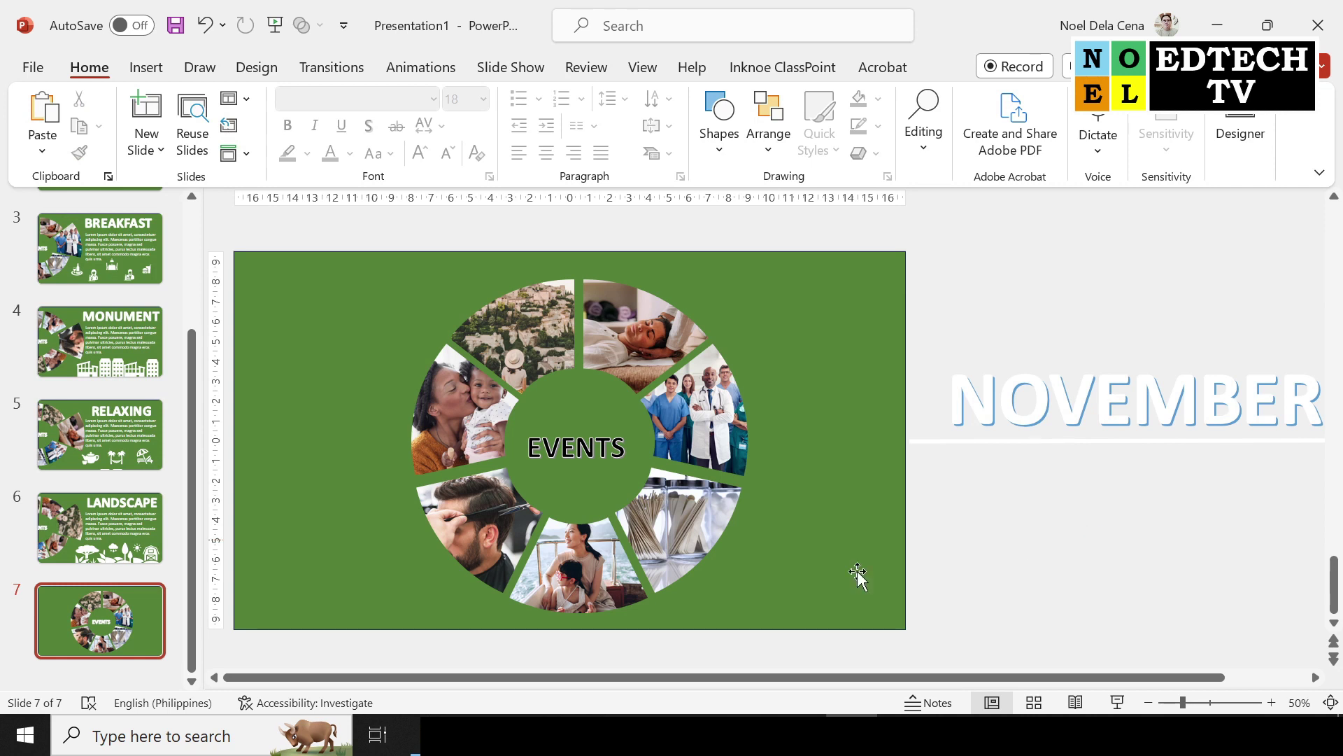
pyautogui.hotkey('ctrl', 'v')
pyautogui.moveTo(857, 569); pyautogui.dragTo(842, 642)
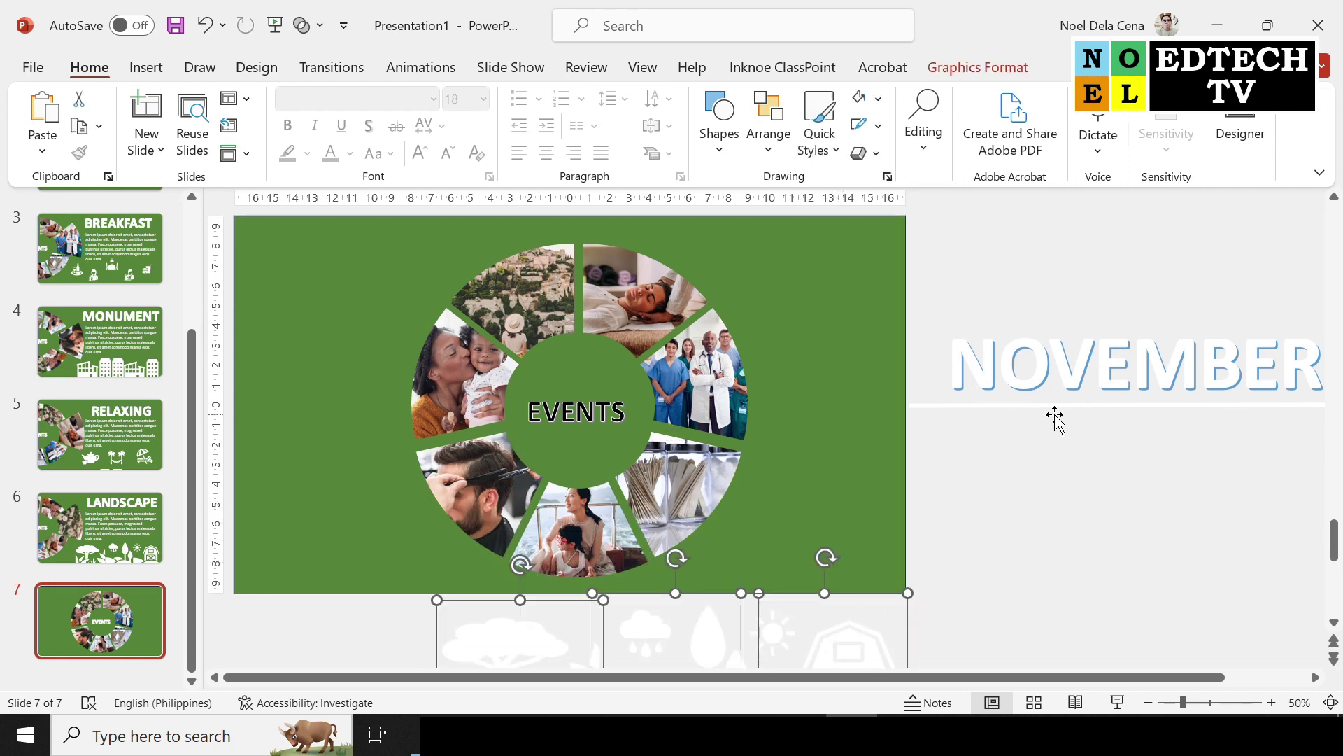
# Step: Delete the NOVEMBER title from the last slide and select all slides
pyautogui.click(1054, 418)
pyautogui.click(1081, 367)
pyautogui.press('Delete')
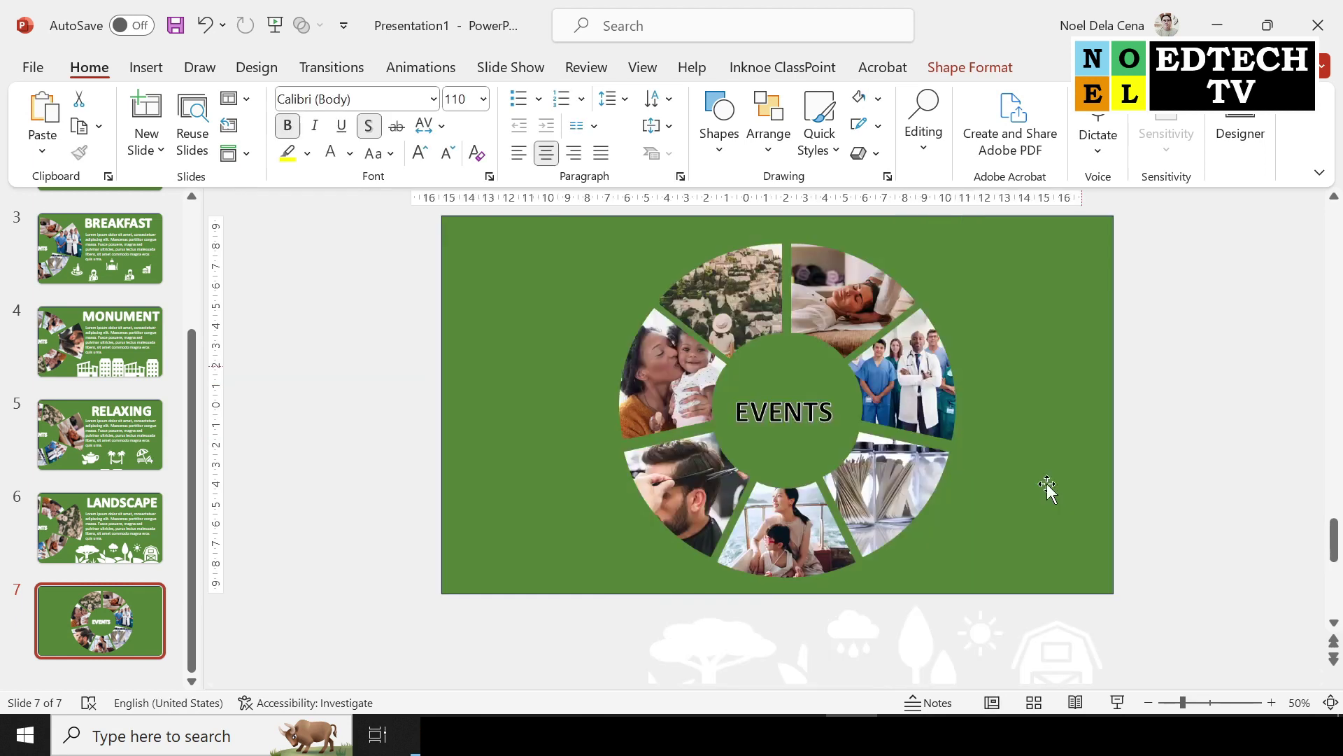
pyautogui.click(1186, 359)
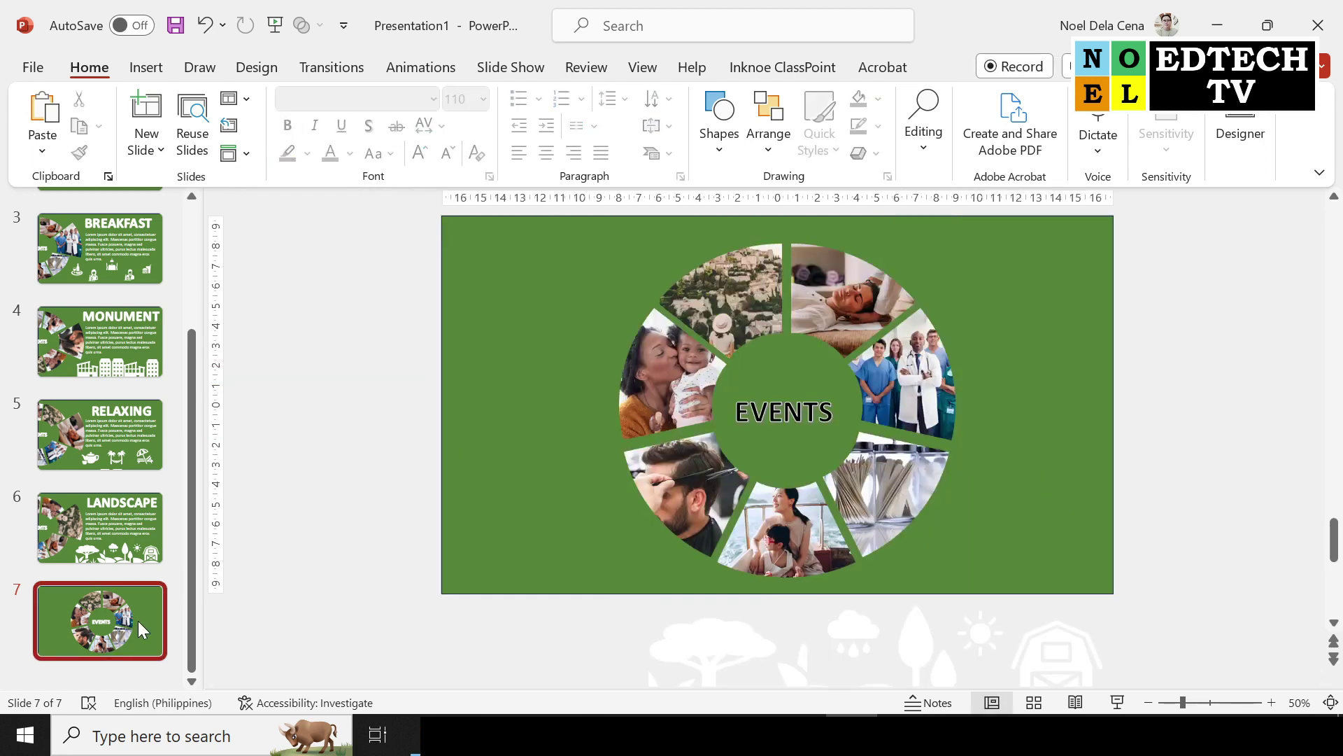
pyautogui.moveTo(137, 620); pyautogui.dragTo(140, 456)
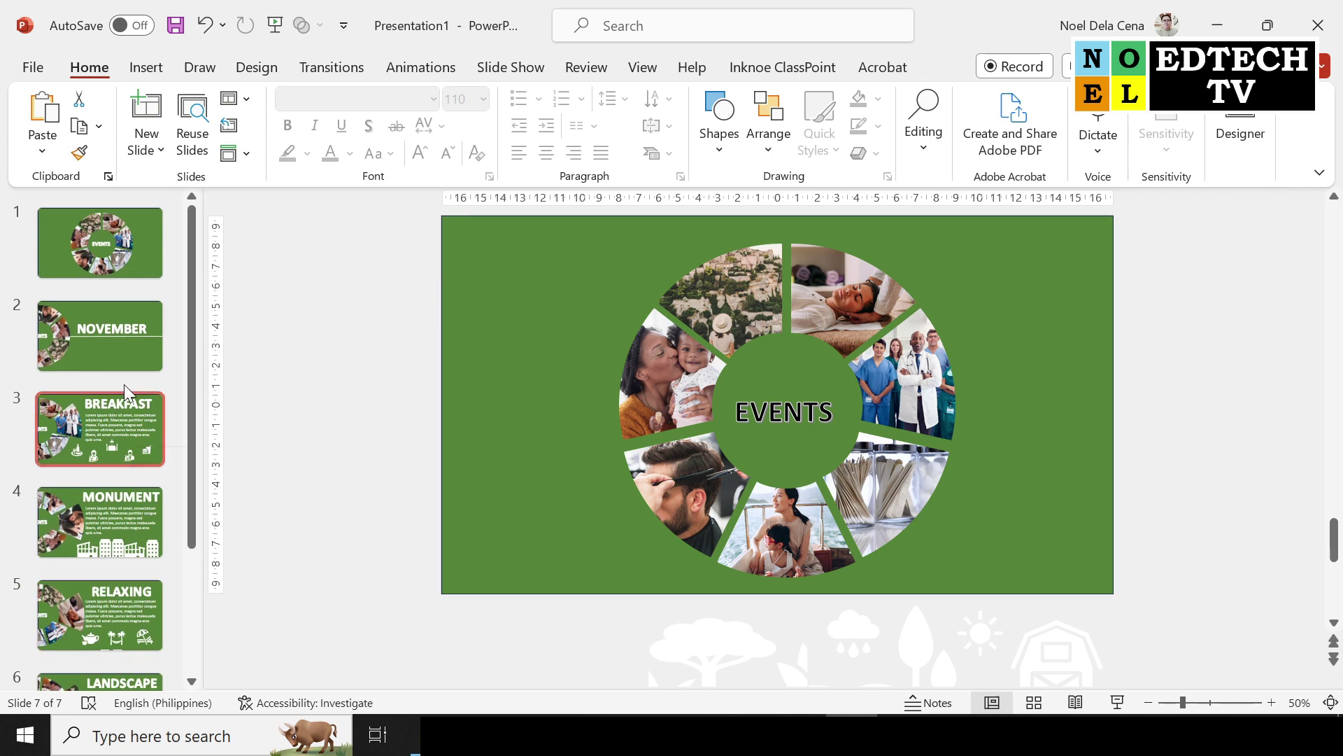
pyautogui.keyDown('shift'); pyautogui.click(123, 274); pyautogui.keyUp('shift')
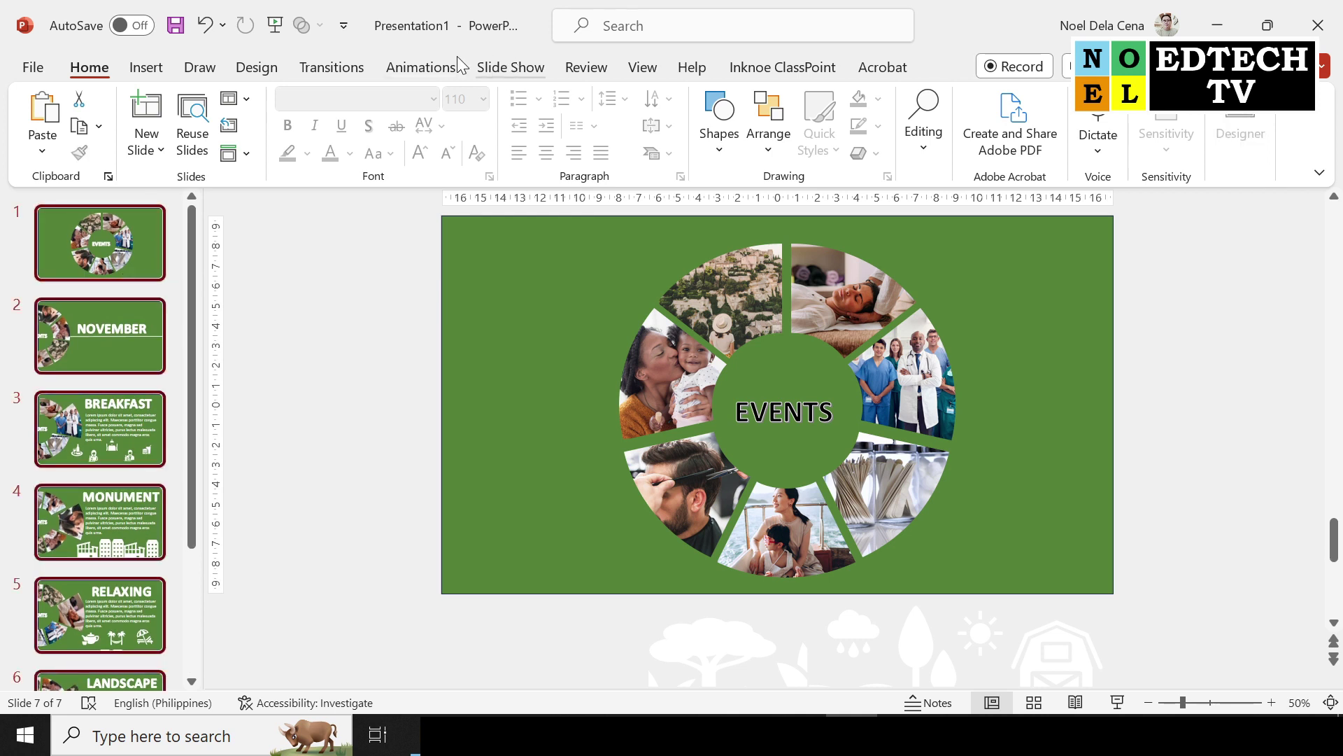
# Step: Apply Morph with a 0.75-second duration to all slides and start the show from slide 1
pyautogui.click(357, 70)
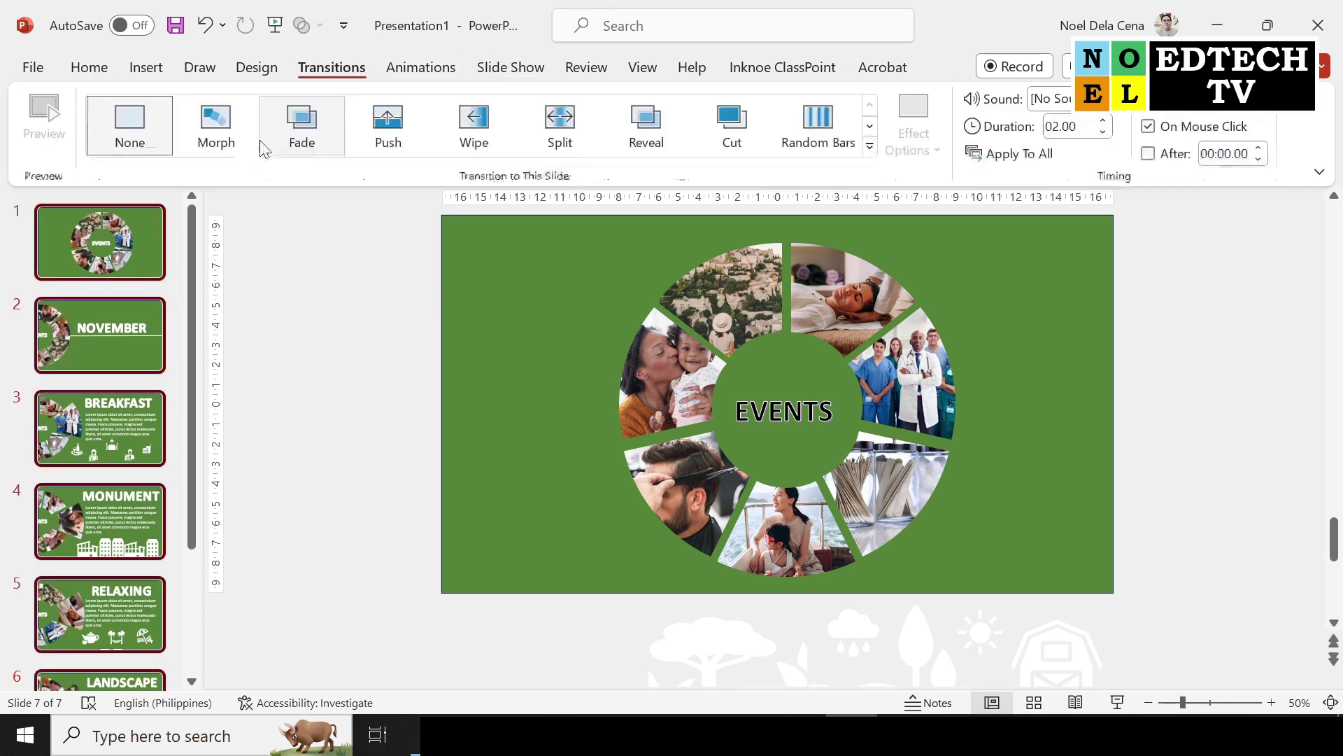
pyautogui.click(216, 129)
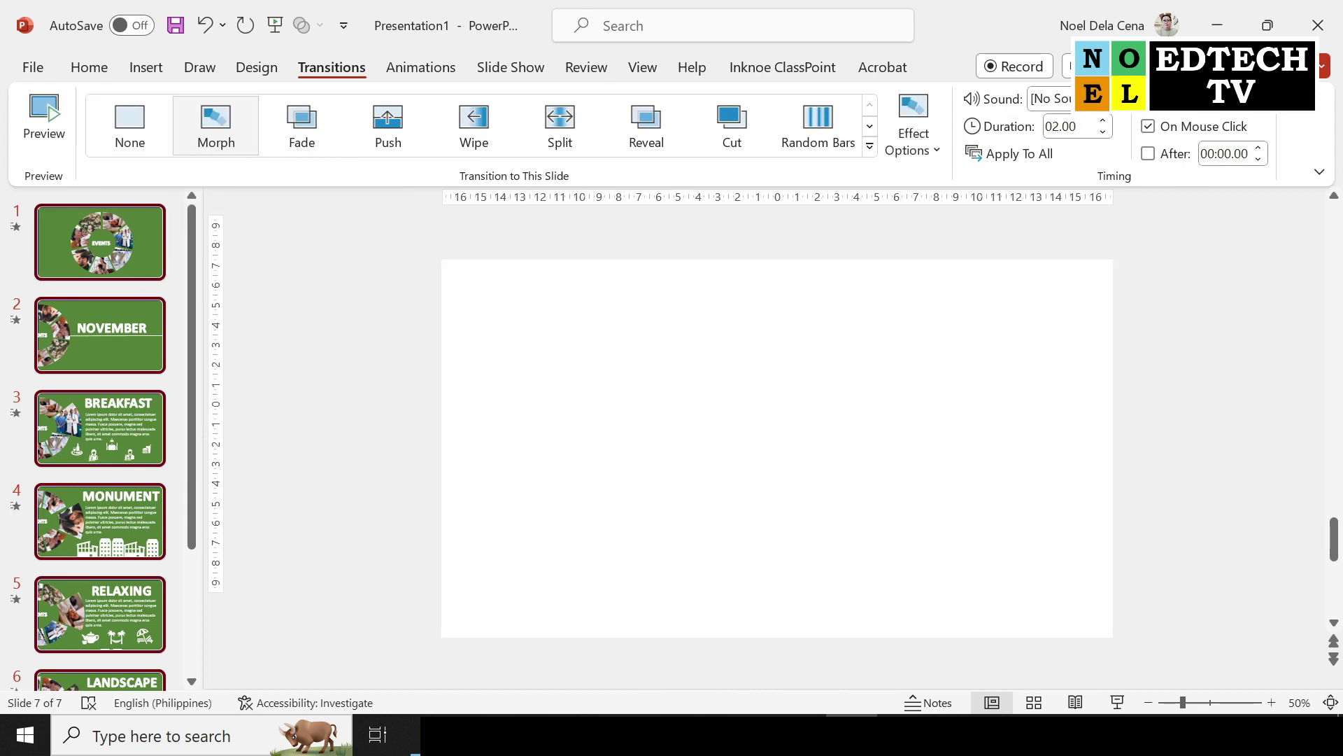
pyautogui.click(1103, 140)
pyautogui.click(1104, 140)
pyautogui.click(1103, 140)
pyautogui.click(1104, 140)
pyautogui.click(1102, 133)
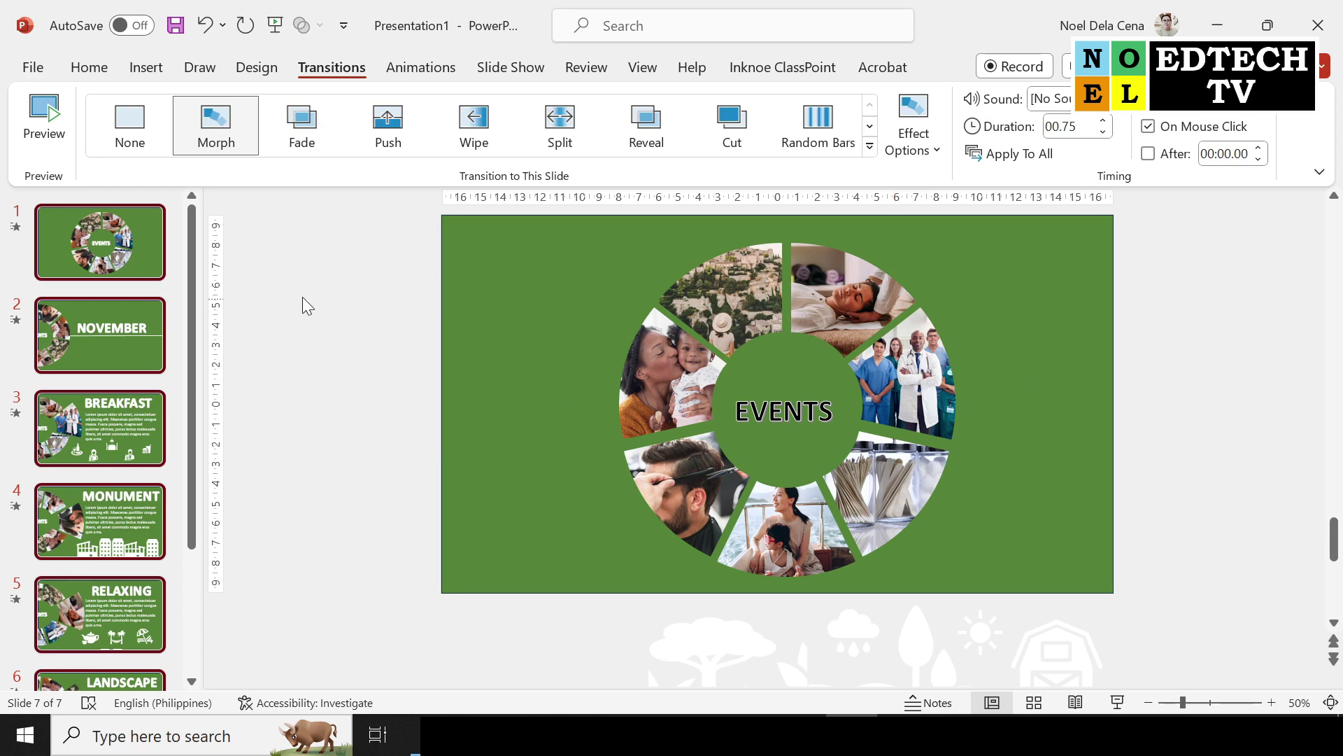
pyautogui.click(232, 129)
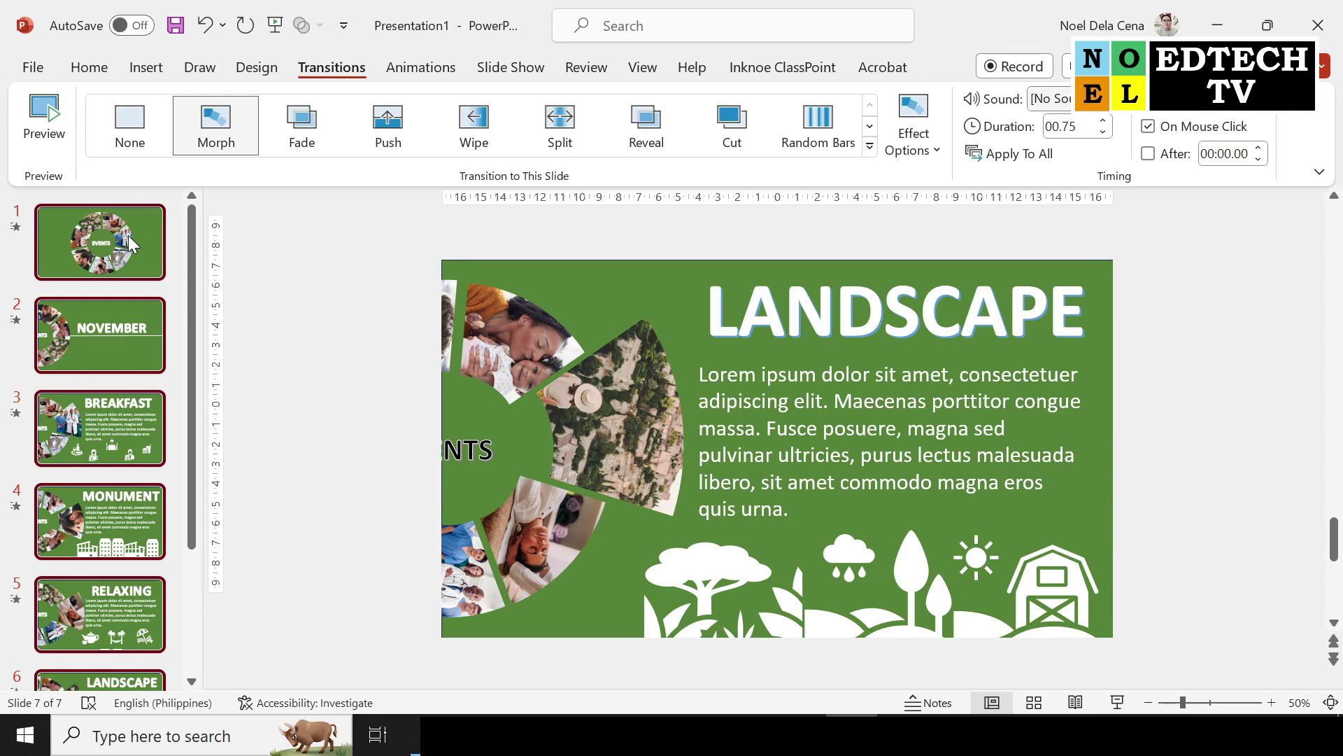
pyautogui.click(128, 235)
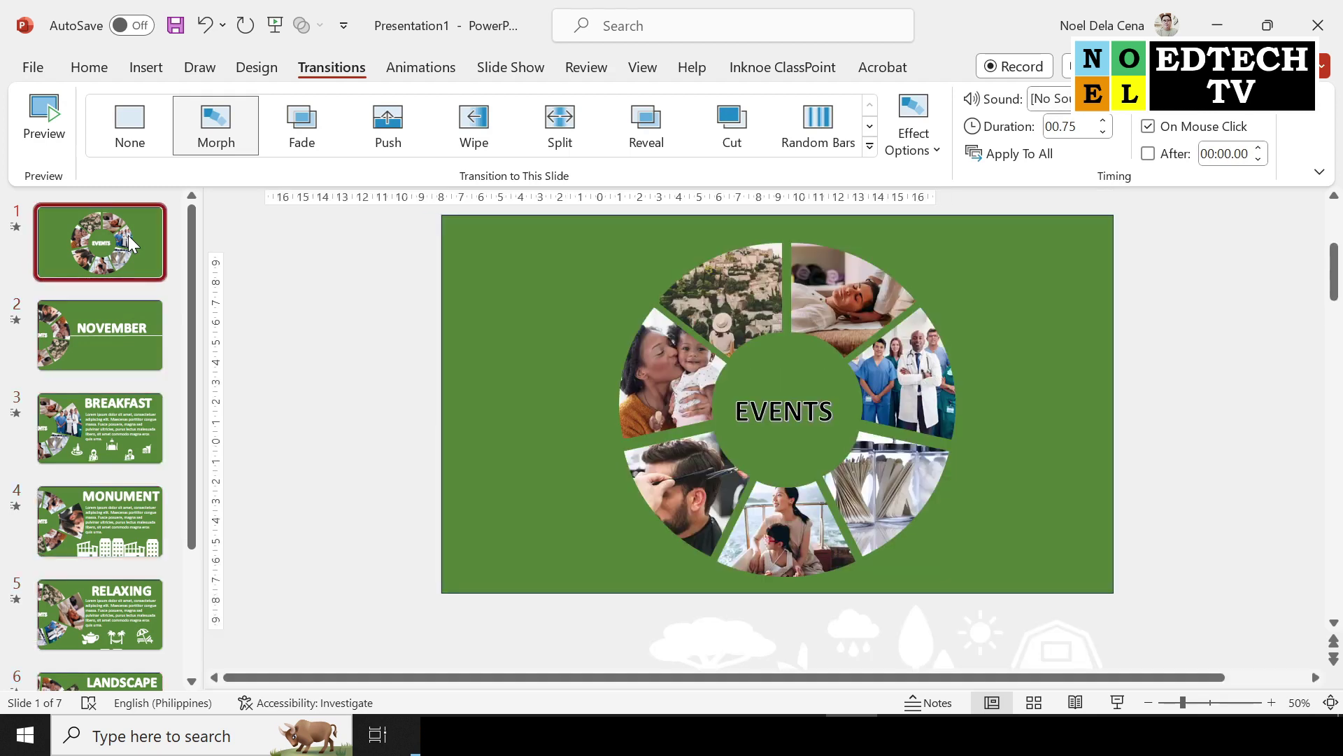
pyautogui.click(1117, 704)
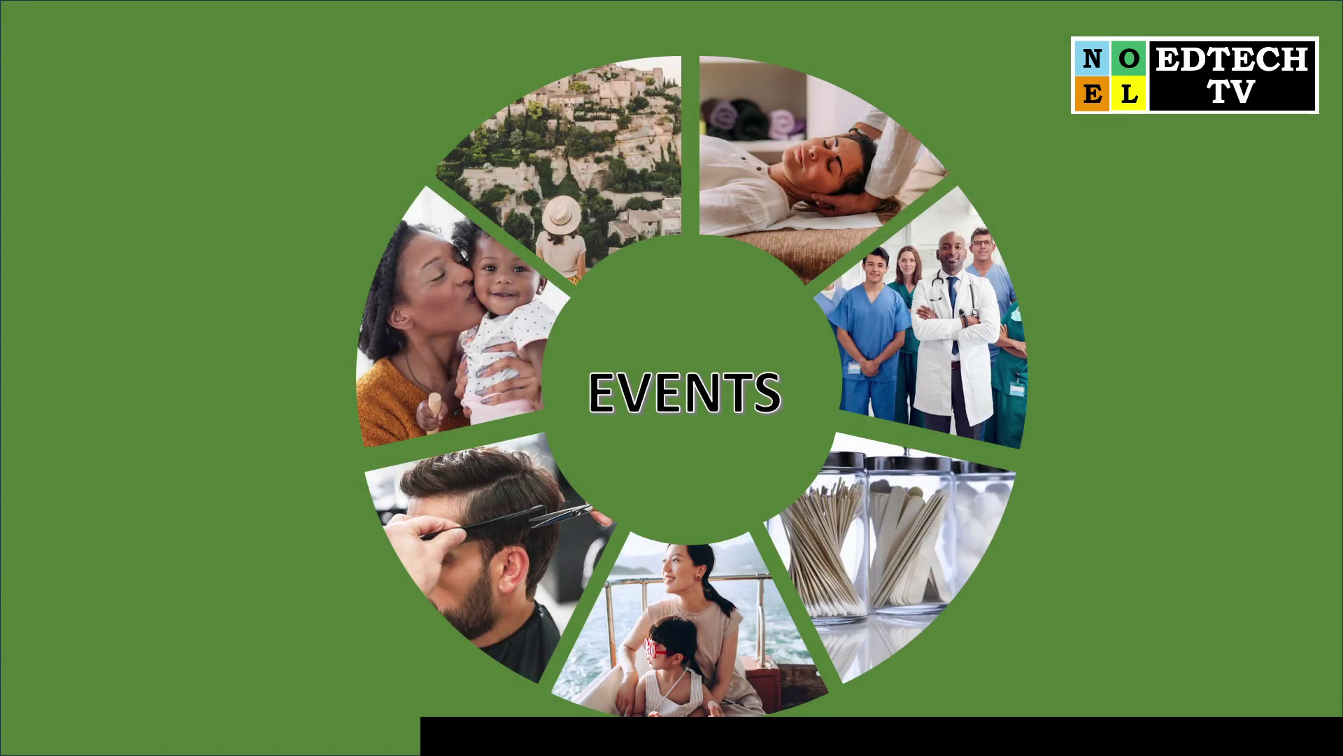
# Step: Advance the slide show through NOVEMBER to BREAKFAST, then exit
pyautogui.press('Right')
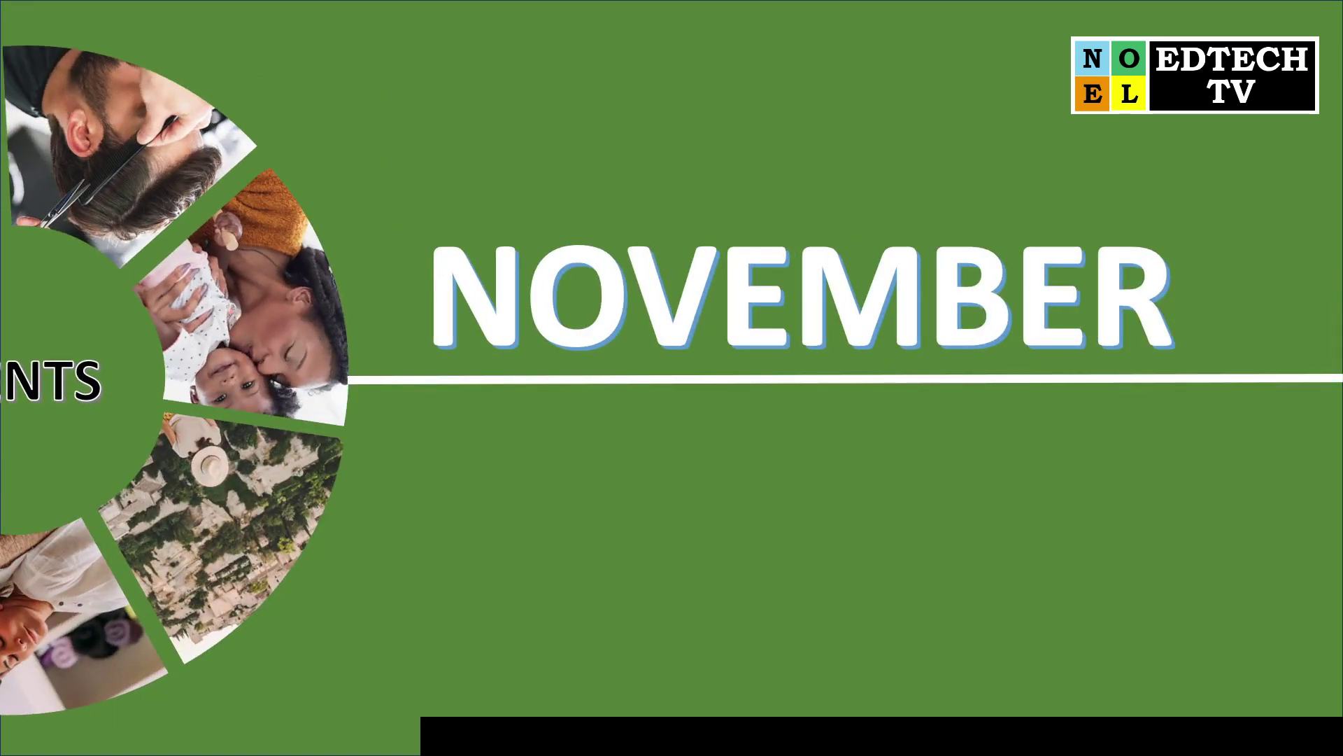
pyautogui.press('Right')
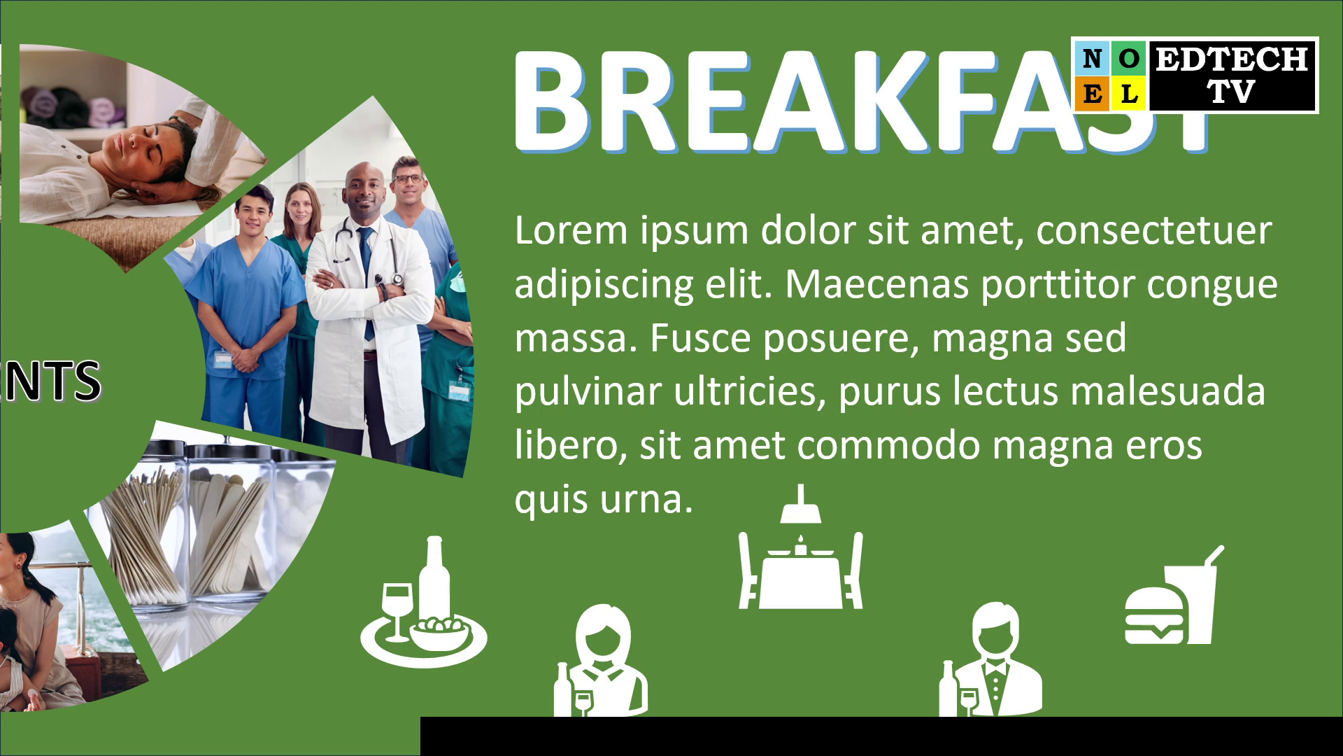
pyautogui.press('Escape')
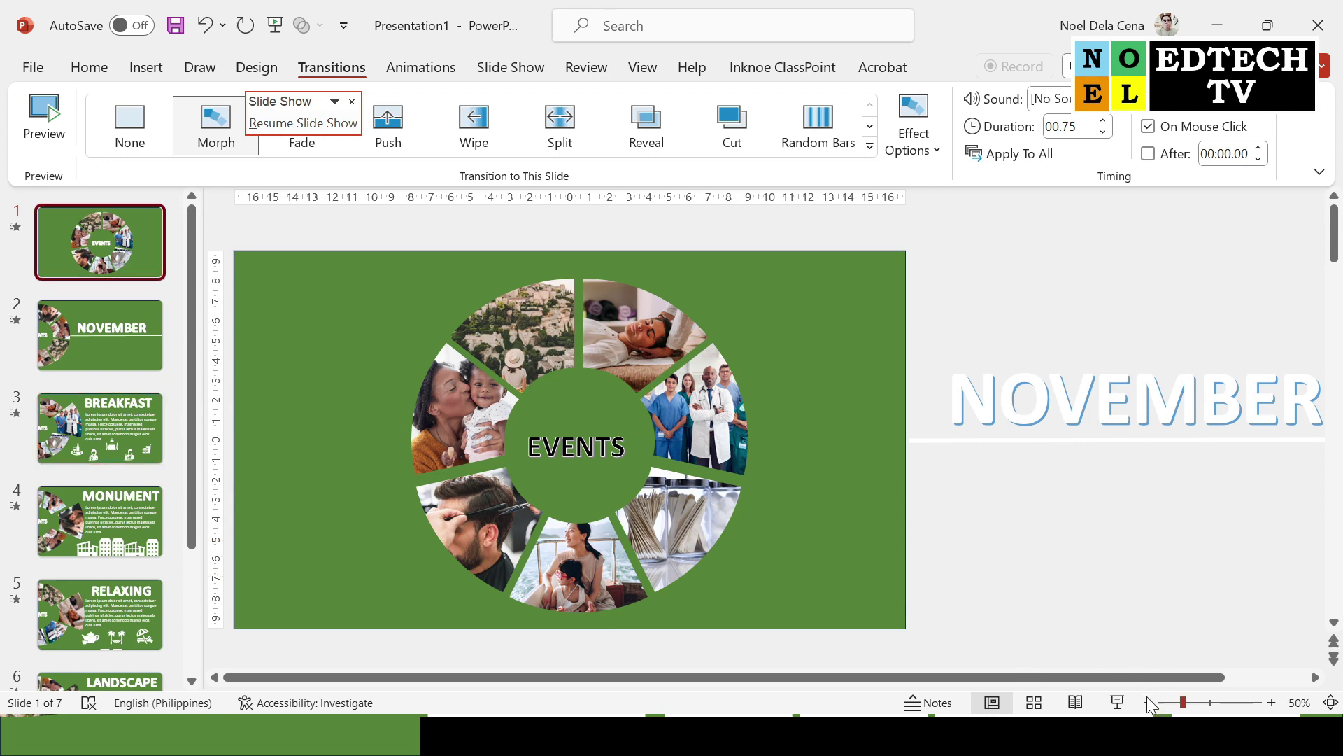
# Step: Resume the show, step back to NOVEMBER, then forward again to MONUMENT
pyautogui.click(1117, 703)
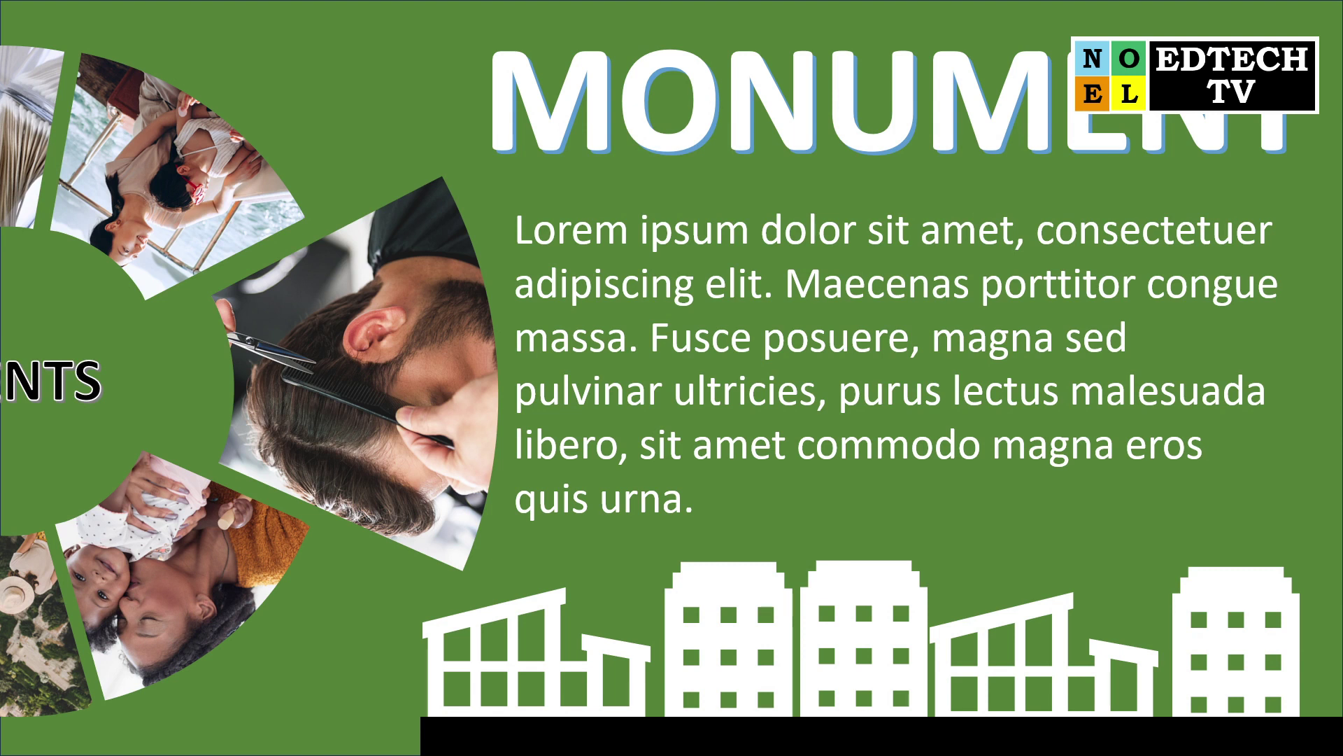
pyautogui.click(383, 217)
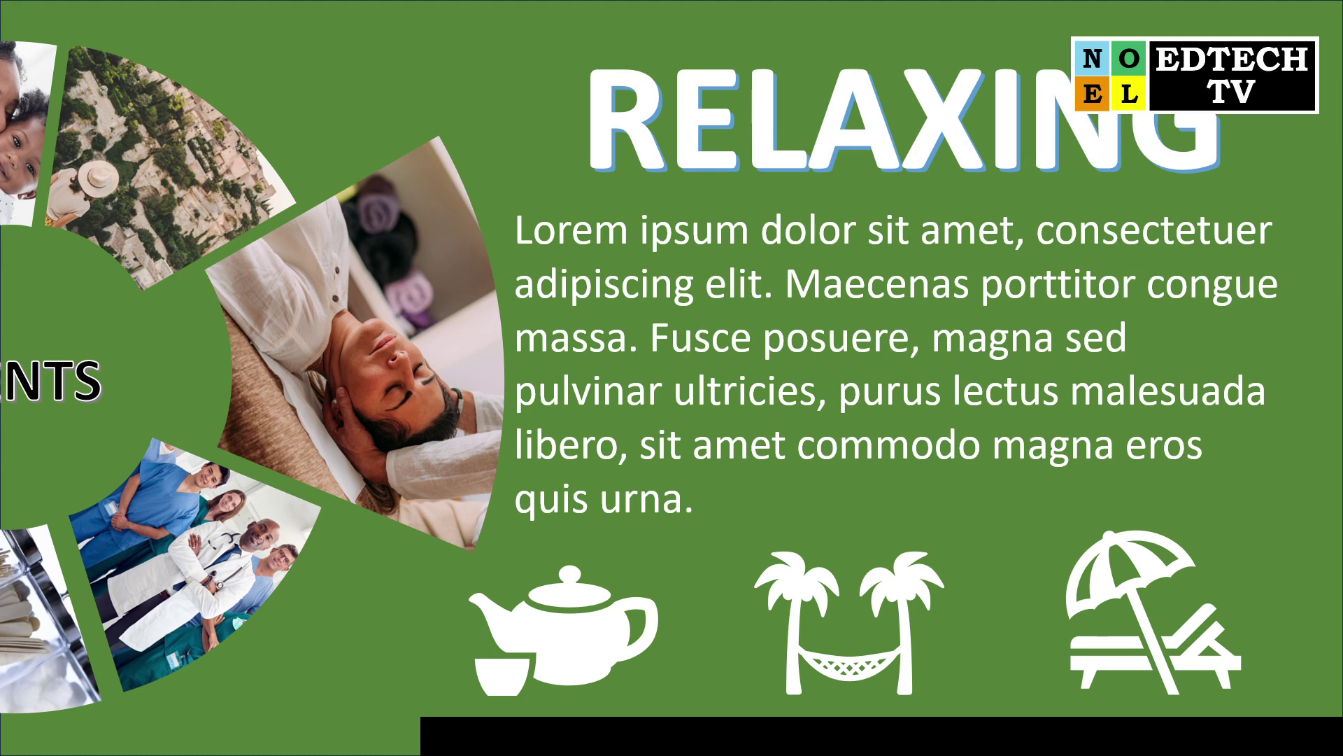
pyautogui.press('Left')
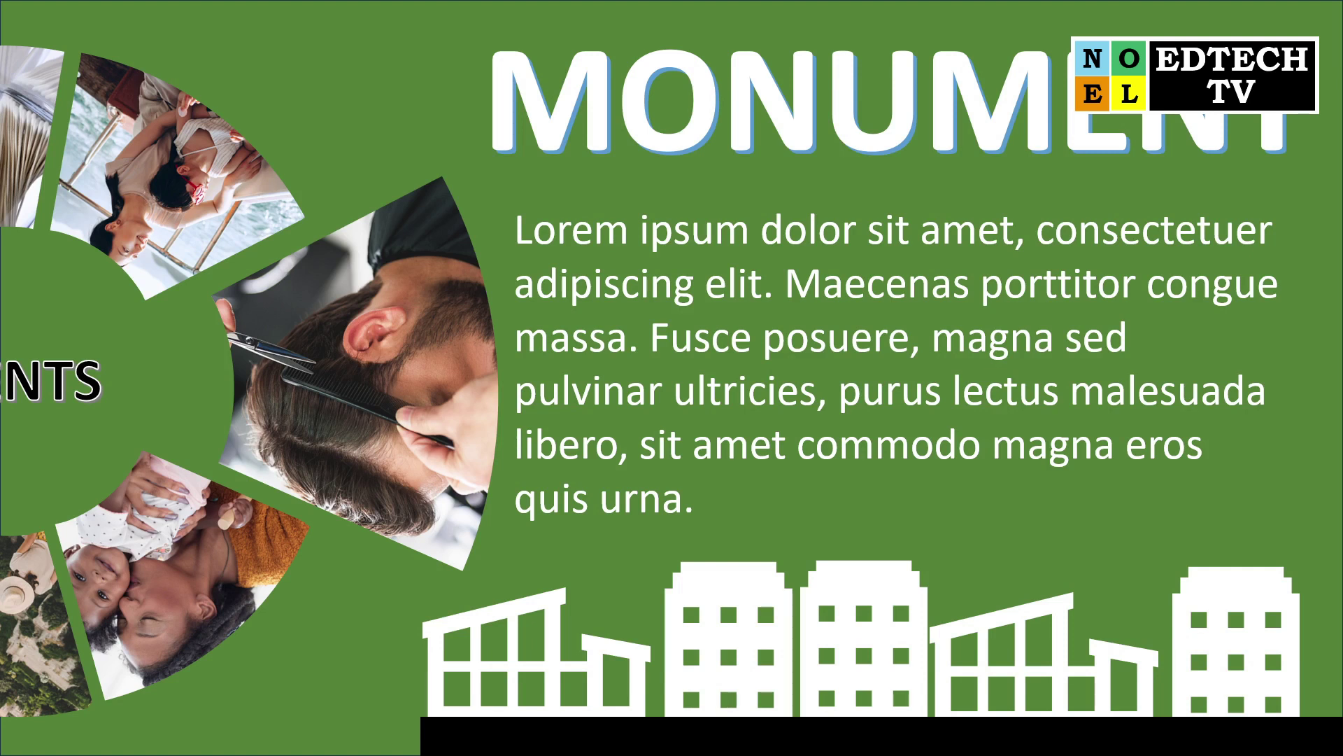
pyautogui.press('Left')
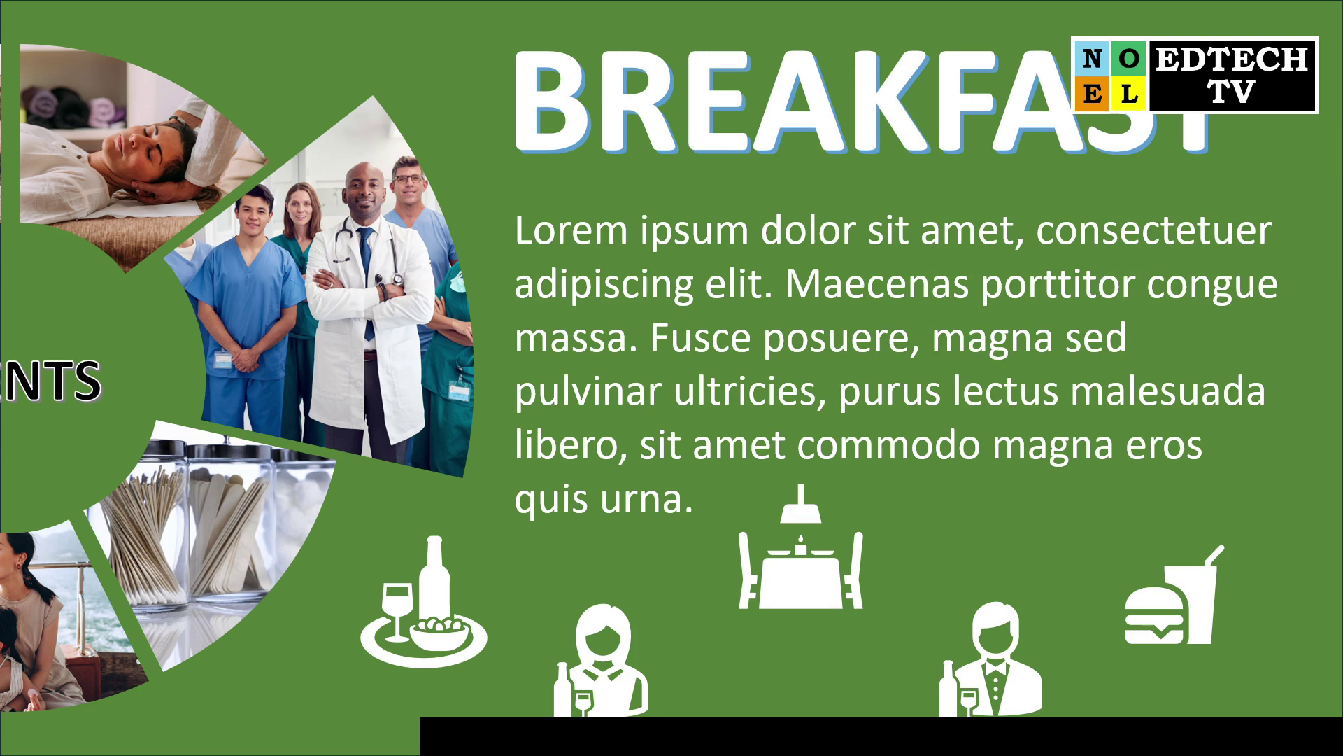
pyautogui.press('Left')
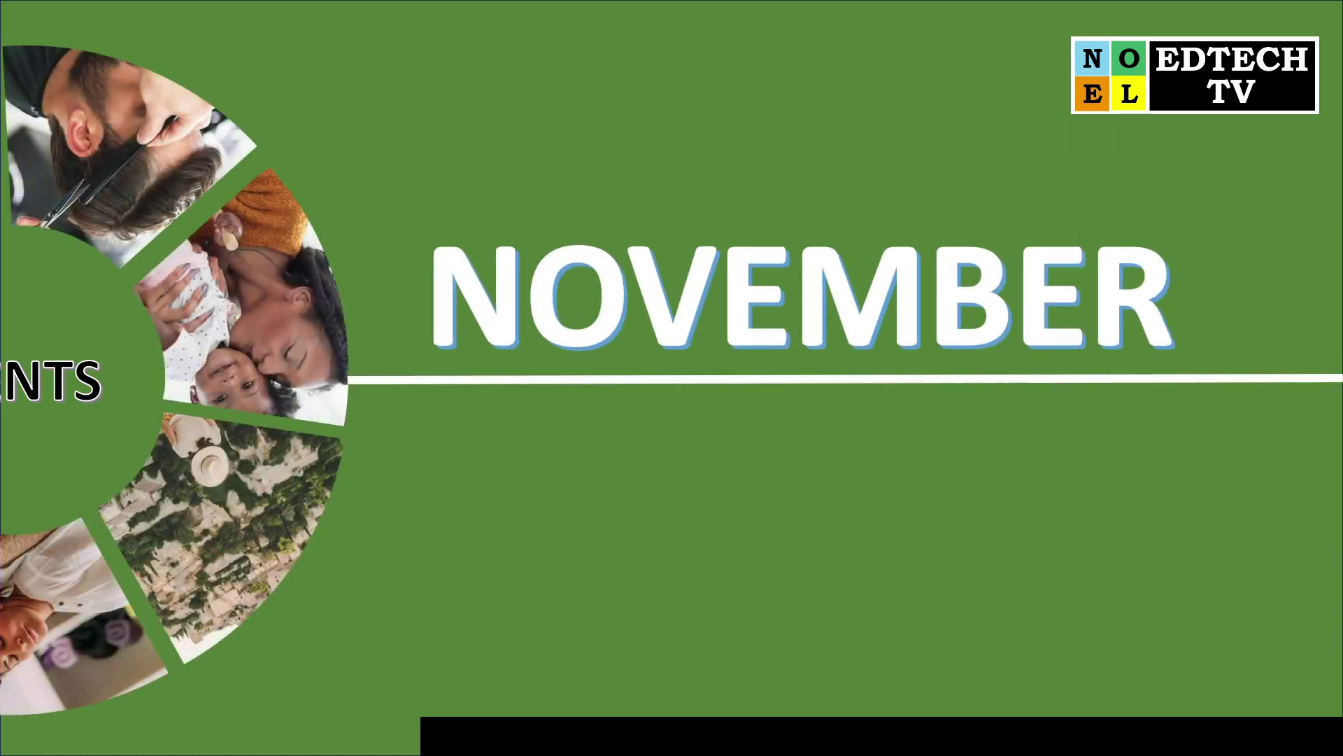
pyautogui.press('Right')
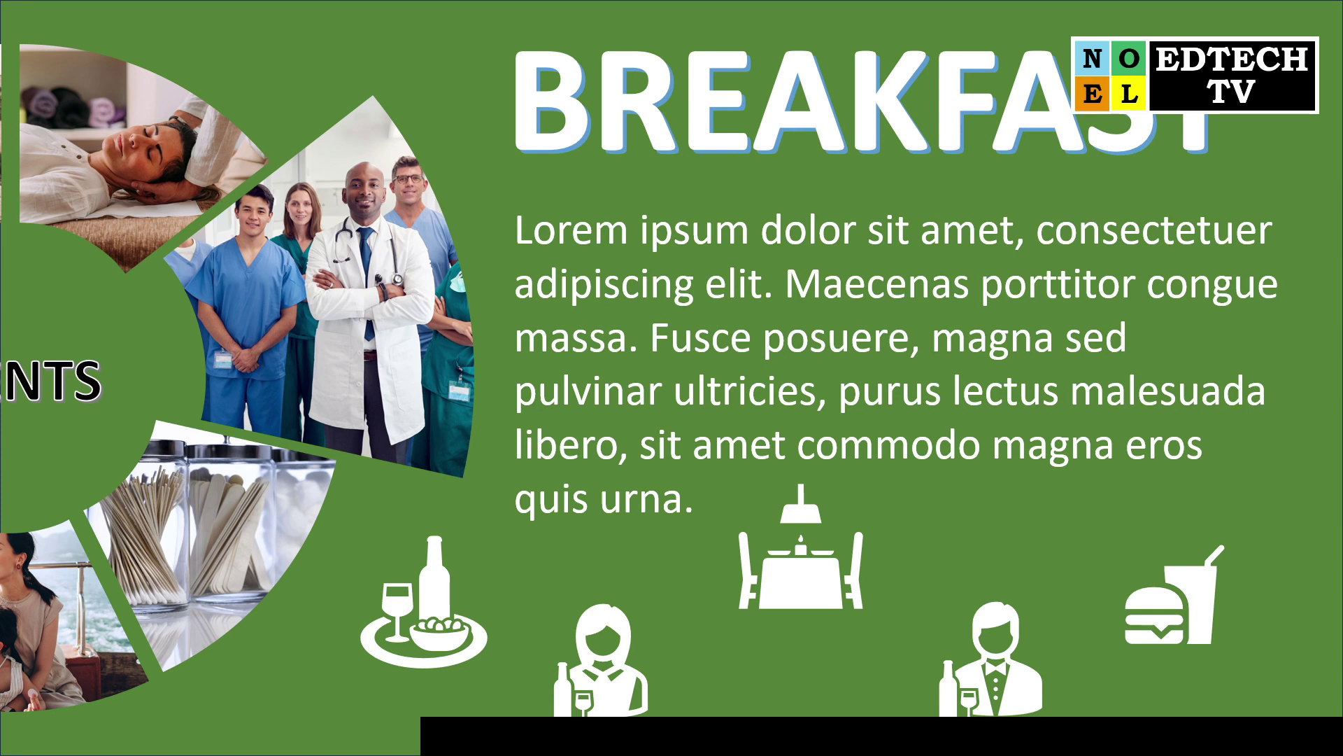
pyautogui.press('Right')
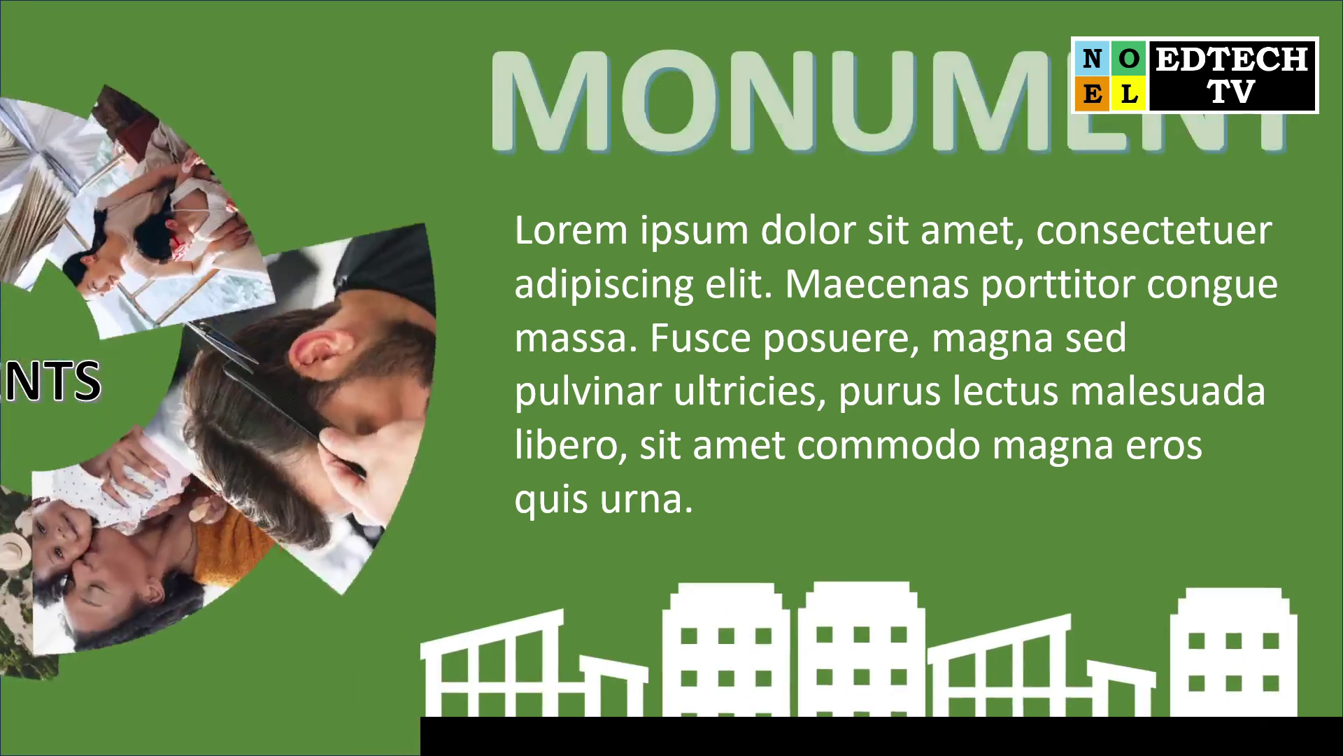